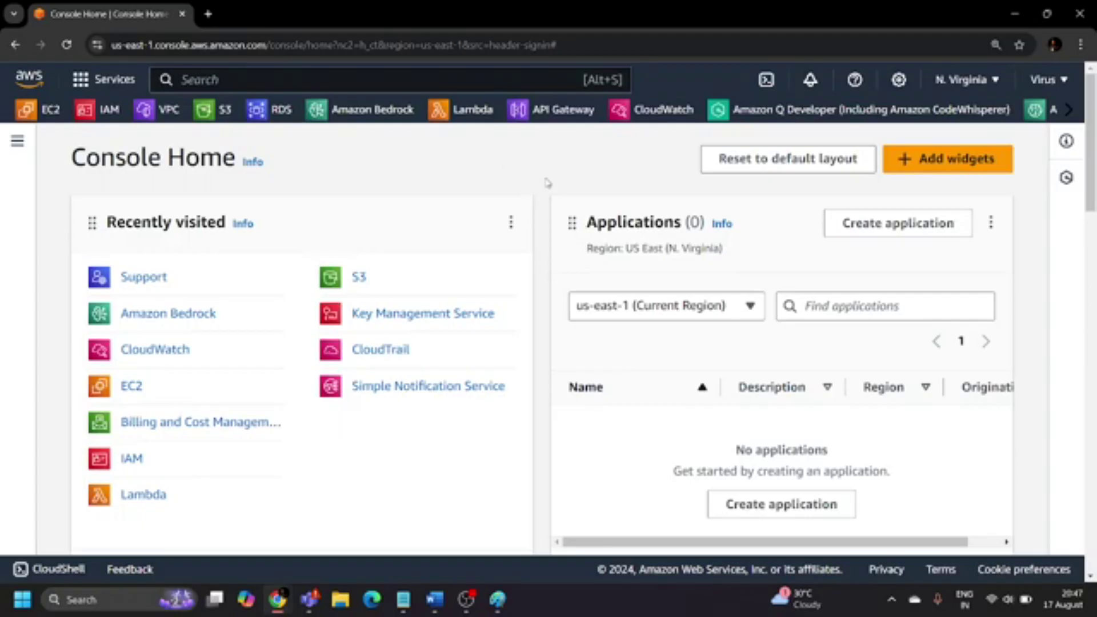
# Open the VPC dashboard and dismiss the announcement about the new VPC console experience.
pyautogui.click(170, 110)
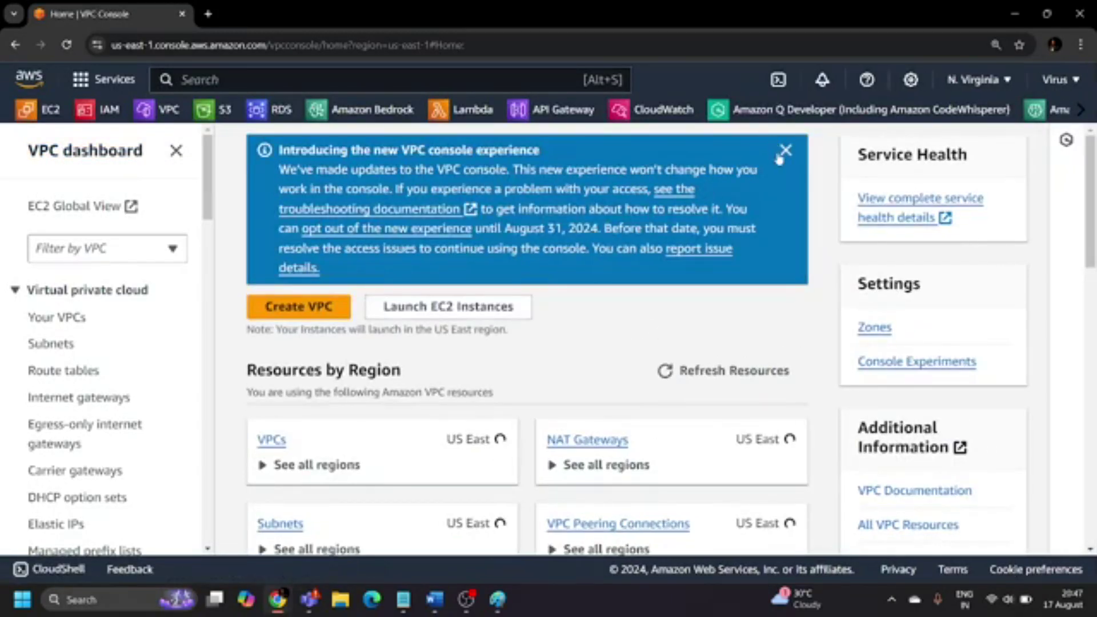
pyautogui.click(777, 152)
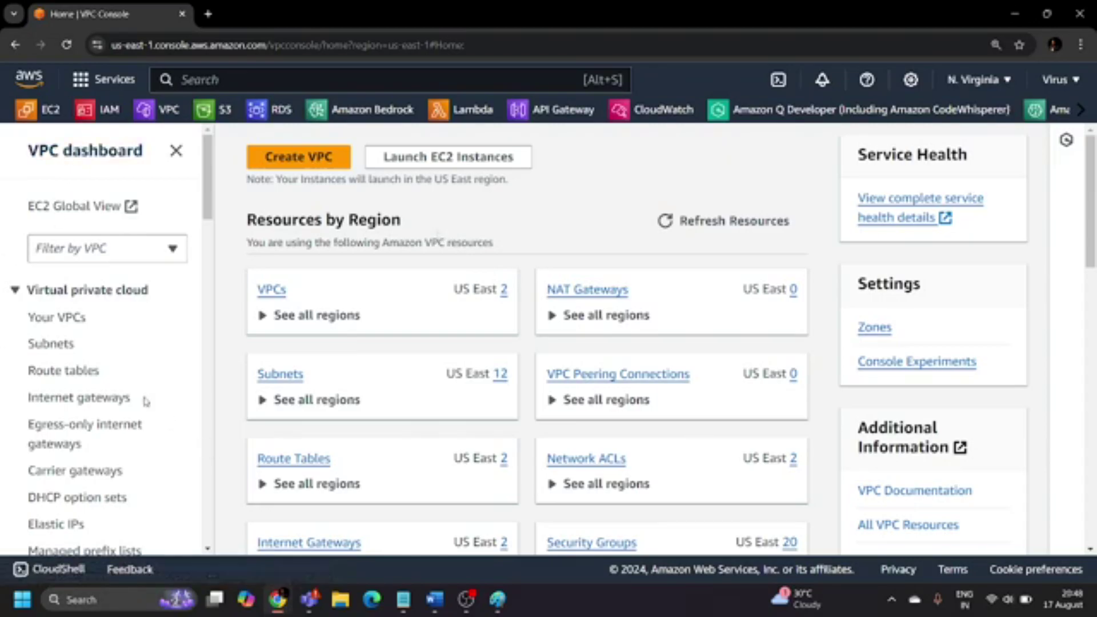
# Look through the VPC service navigation, from Virtual private cloud and Security to VPN, Verified Access, Transit gateways and Traffic Mirroring.
pyautogui.scroll(-3, 100, 366)
pyautogui.scroll(-3, 95, 365)
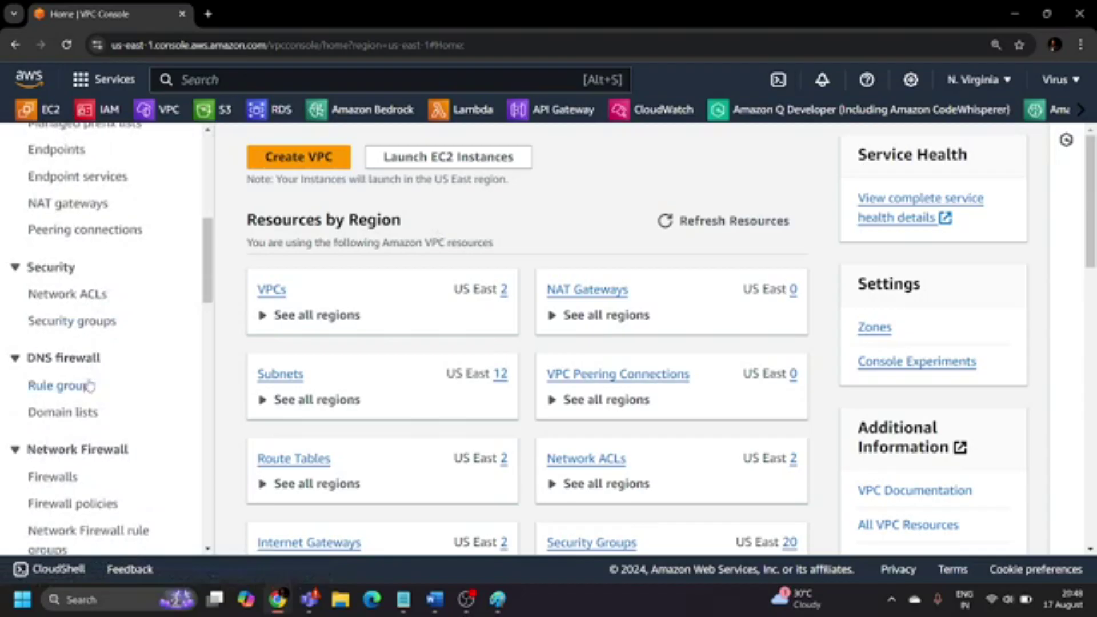
pyautogui.scroll(-3, 91, 380)
pyautogui.scroll(-4, 91, 372)
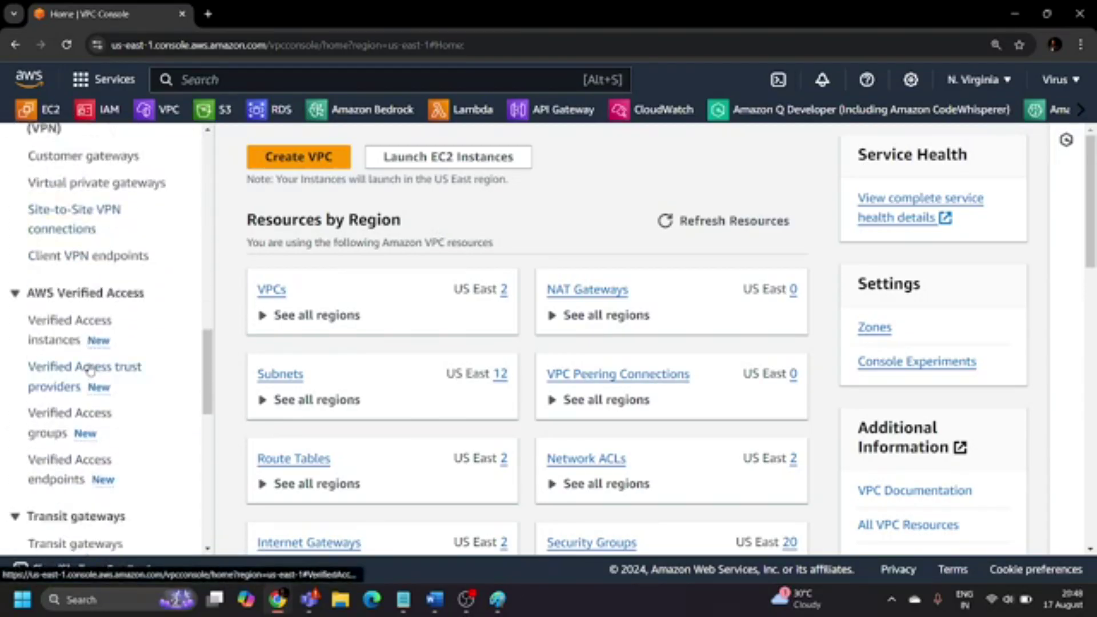
pyautogui.scroll(-3, 113, 421)
pyautogui.scroll(-1, 95, 383)
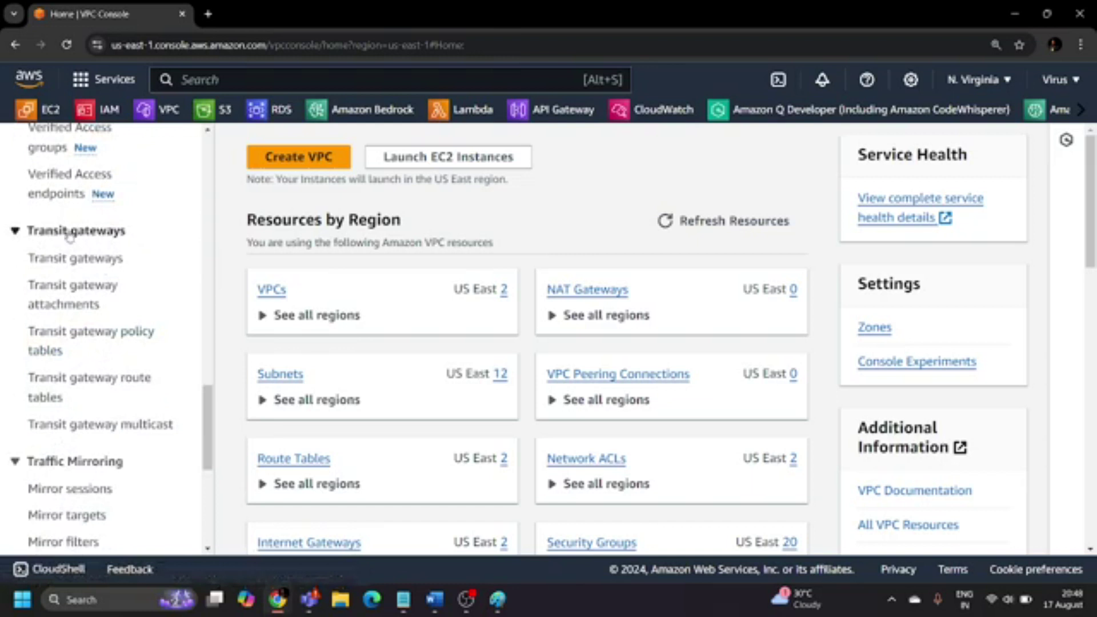
pyautogui.scroll(6, 105, 394)
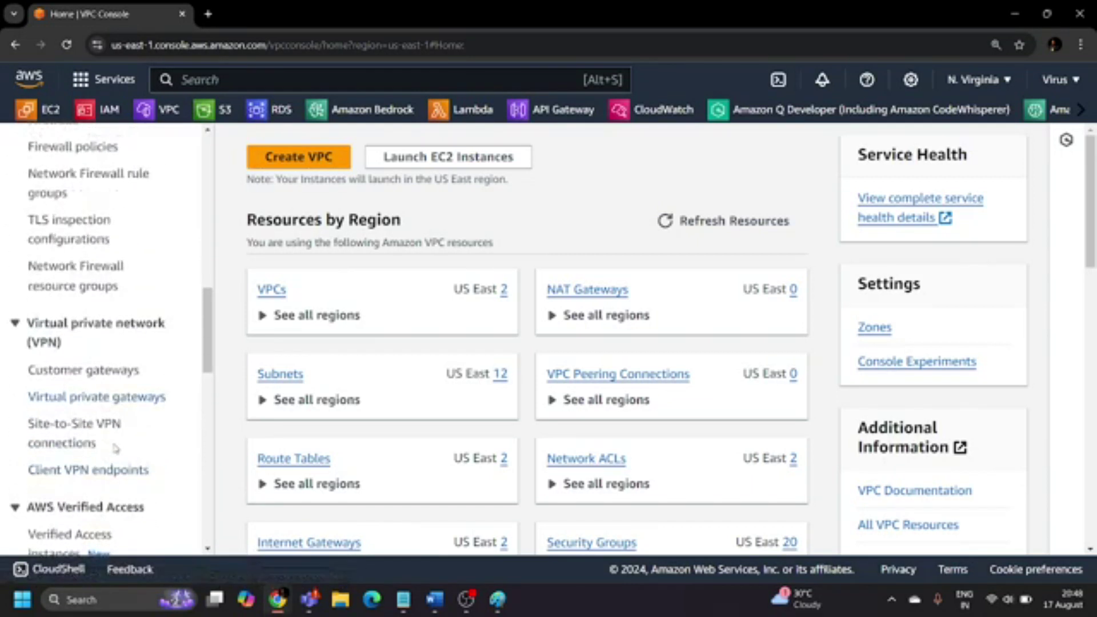
pyautogui.scroll(8, 115, 447)
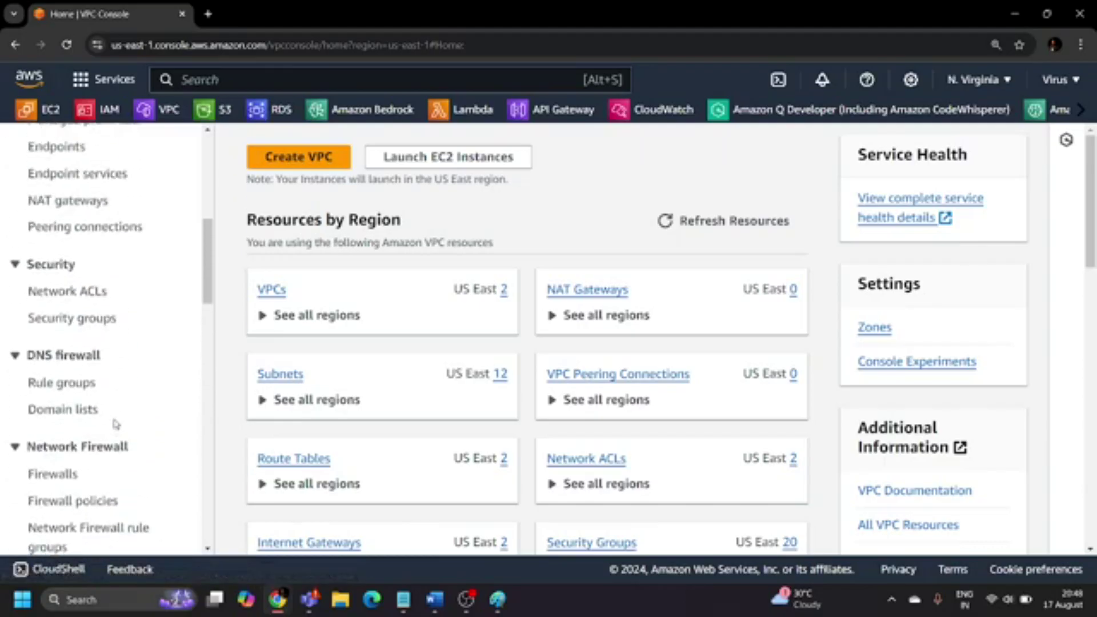
pyautogui.scroll(2, 112, 424)
pyautogui.scroll(3, 76, 386)
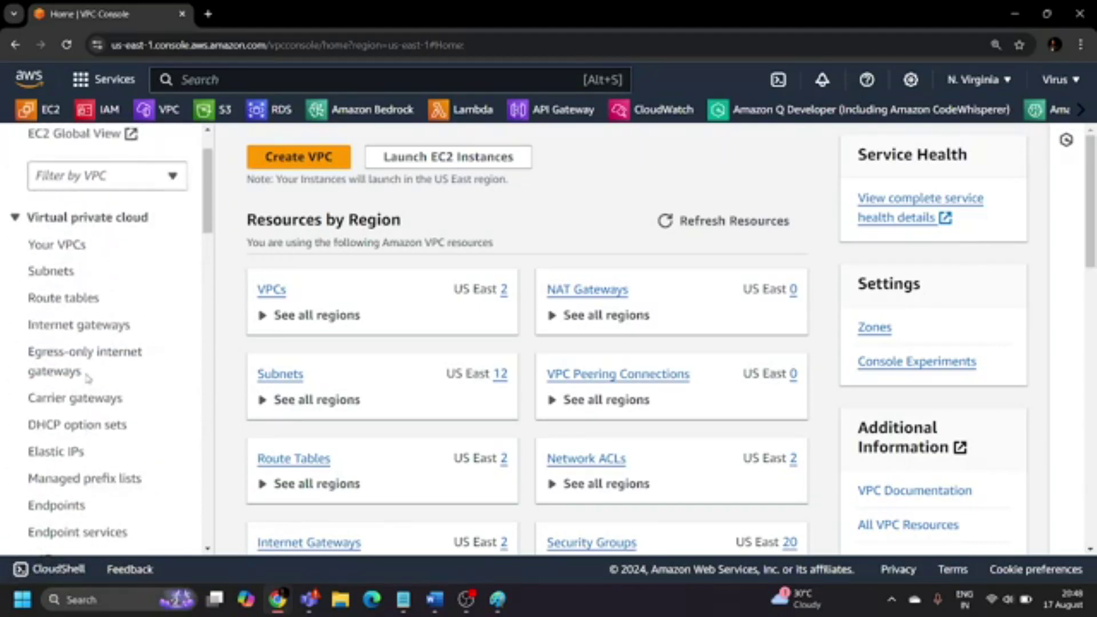
pyautogui.scroll(-7, 77, 371)
pyautogui.scroll(-10, 78, 355)
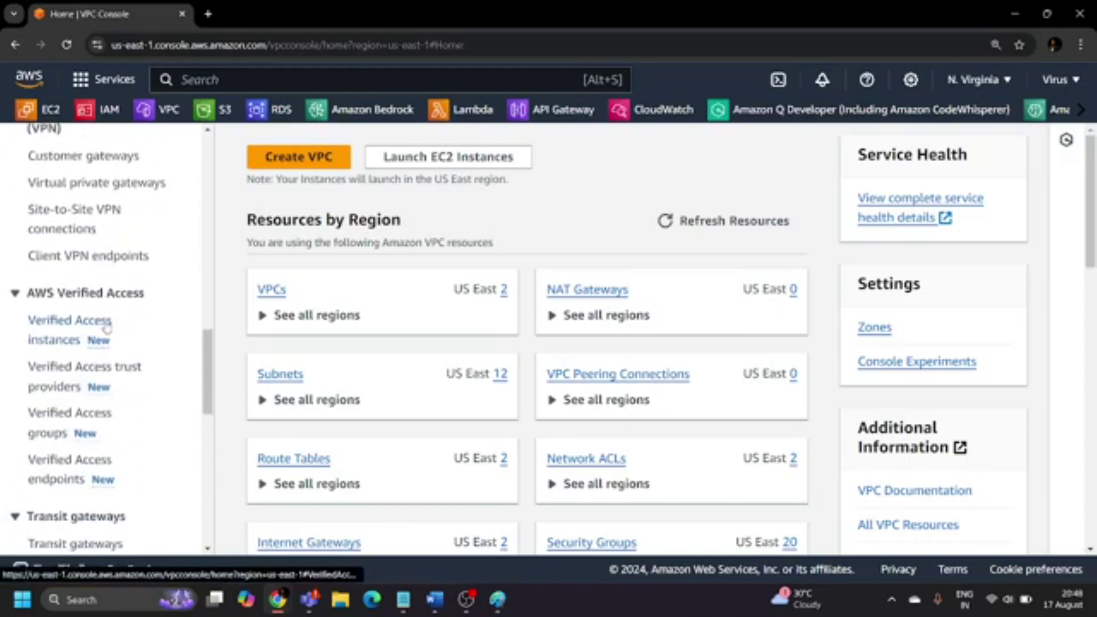
pyautogui.scroll(-2, 114, 354)
pyautogui.scroll(-8, 118, 388)
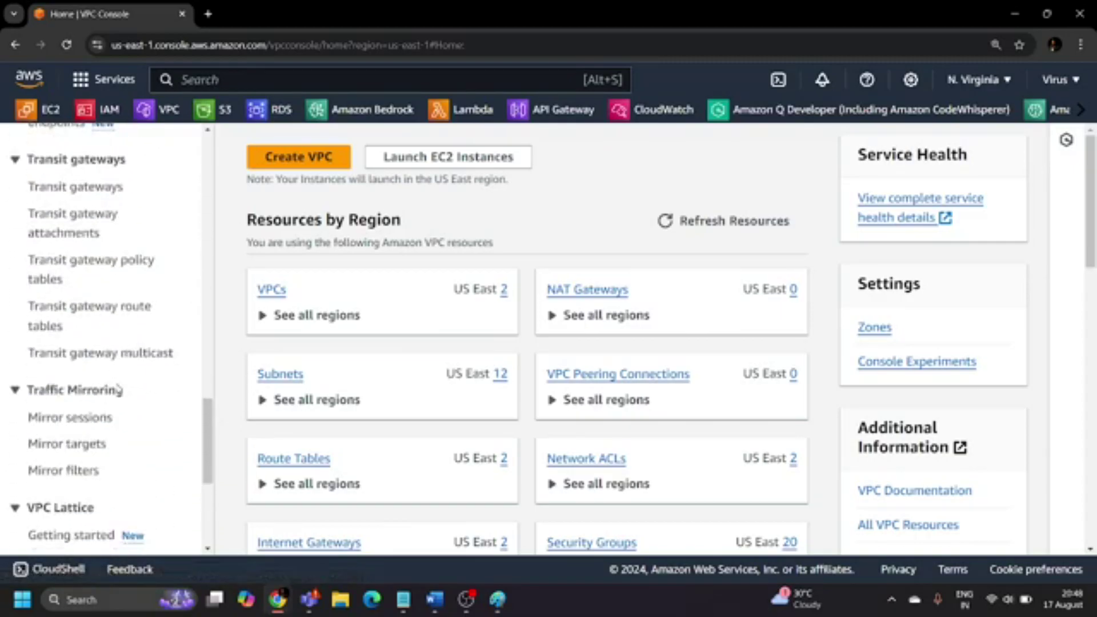
pyautogui.scroll(4, 118, 399)
pyautogui.scroll(10, 120, 393)
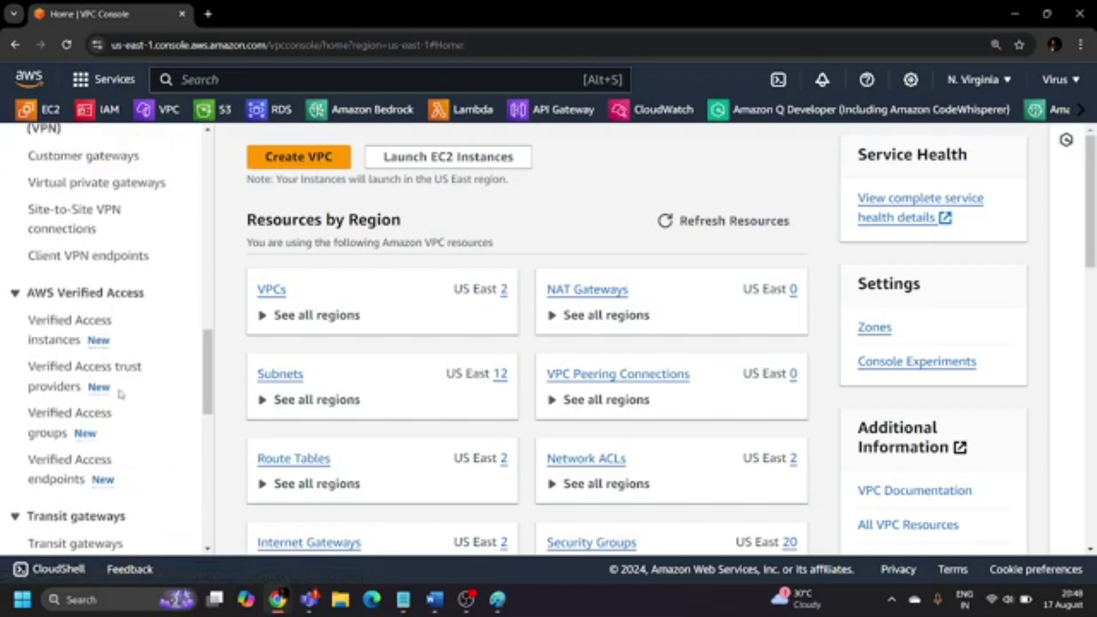
pyautogui.scroll(-1, 120, 394)
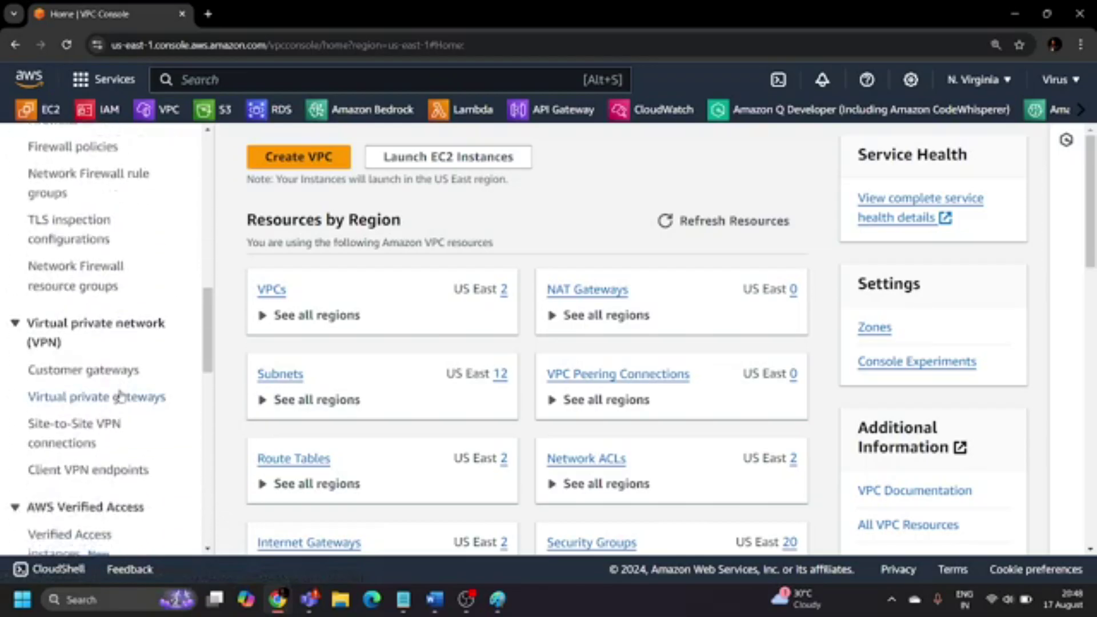
pyautogui.scroll(2, 150, 457)
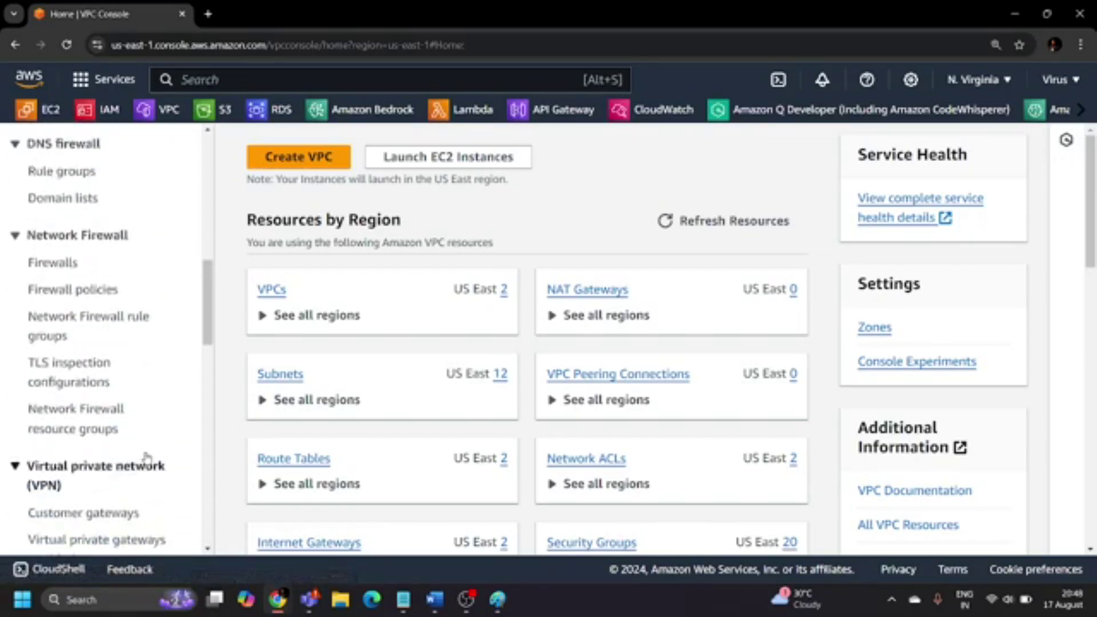
pyautogui.scroll(1, 137, 461)
pyautogui.scroll(5, 133, 463)
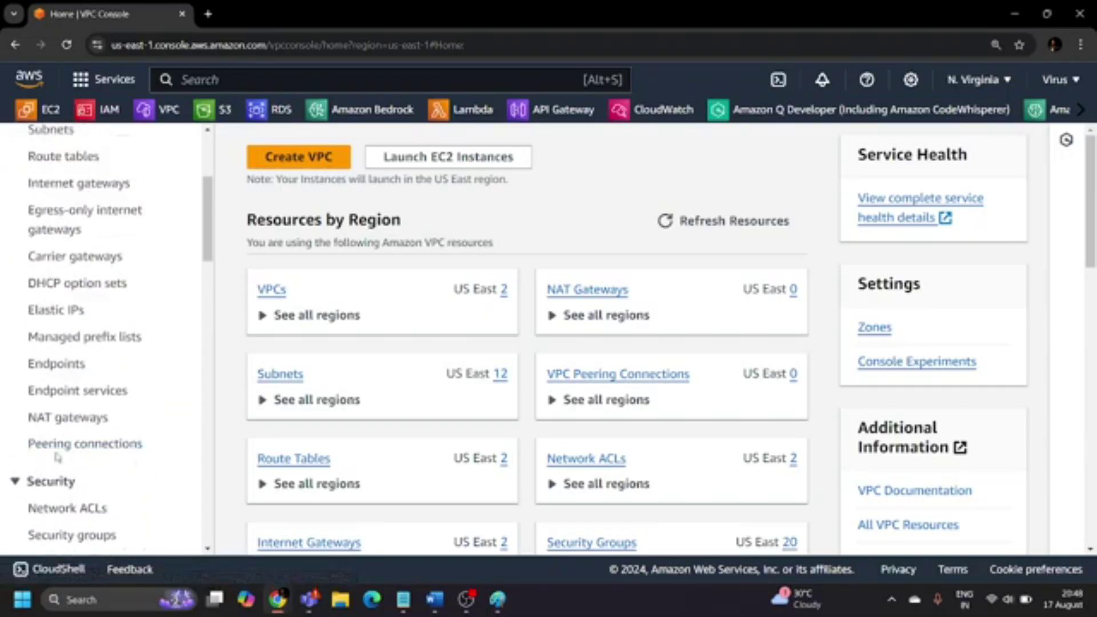
# View the peering connections list and open the Transit gateways page.
pyautogui.click(96, 444)
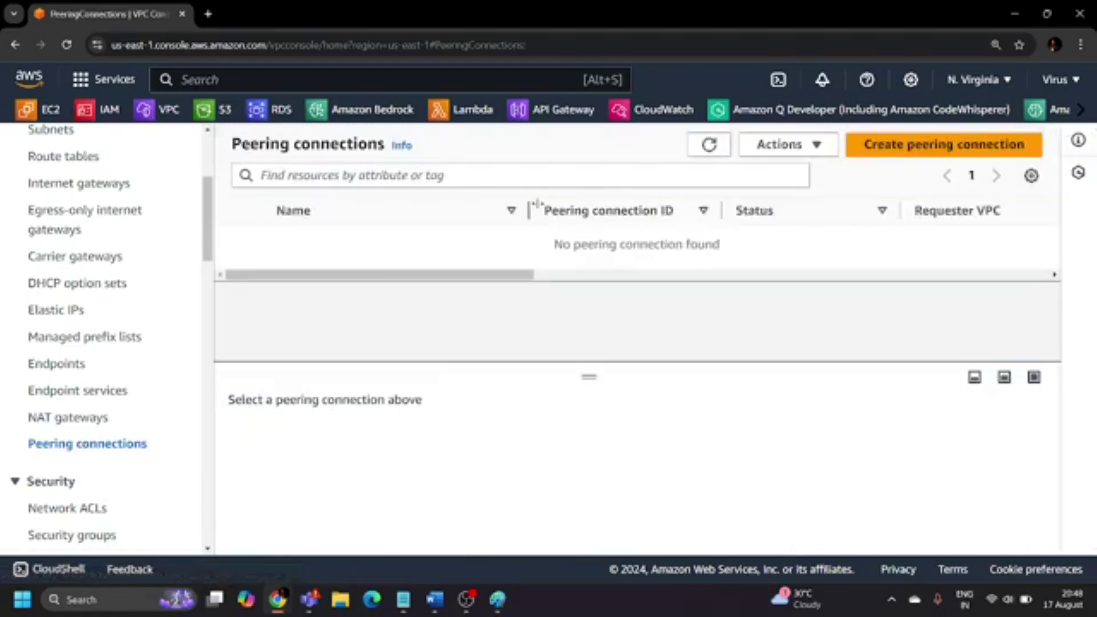
pyautogui.scroll(-6, 80, 440)
pyautogui.scroll(-9, 80, 439)
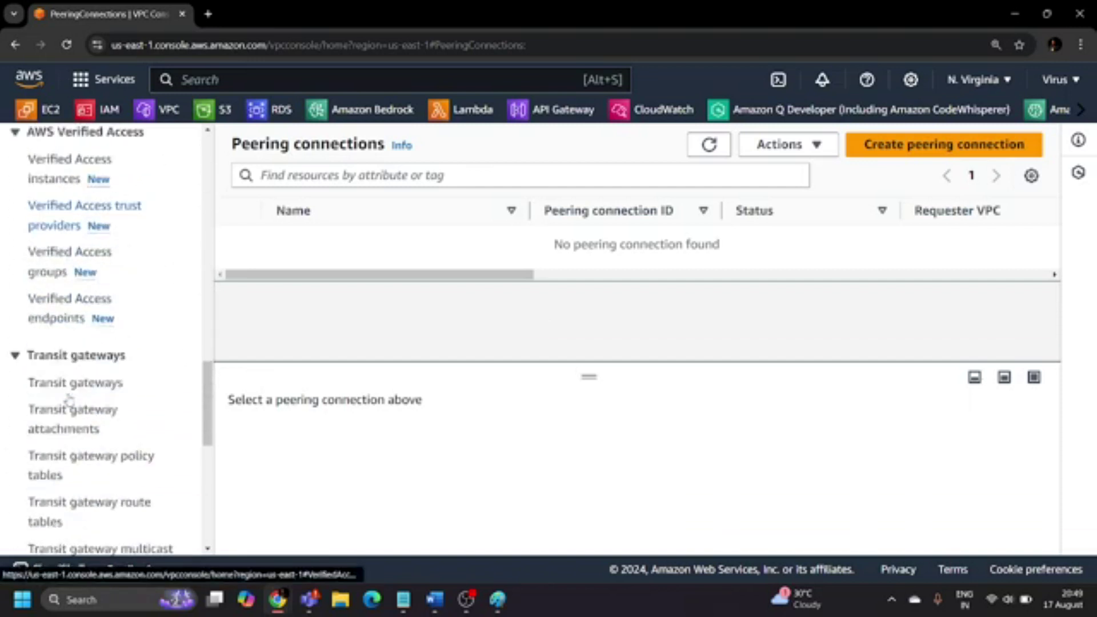
pyautogui.scroll(-2, 69, 400)
pyautogui.click(63, 261)
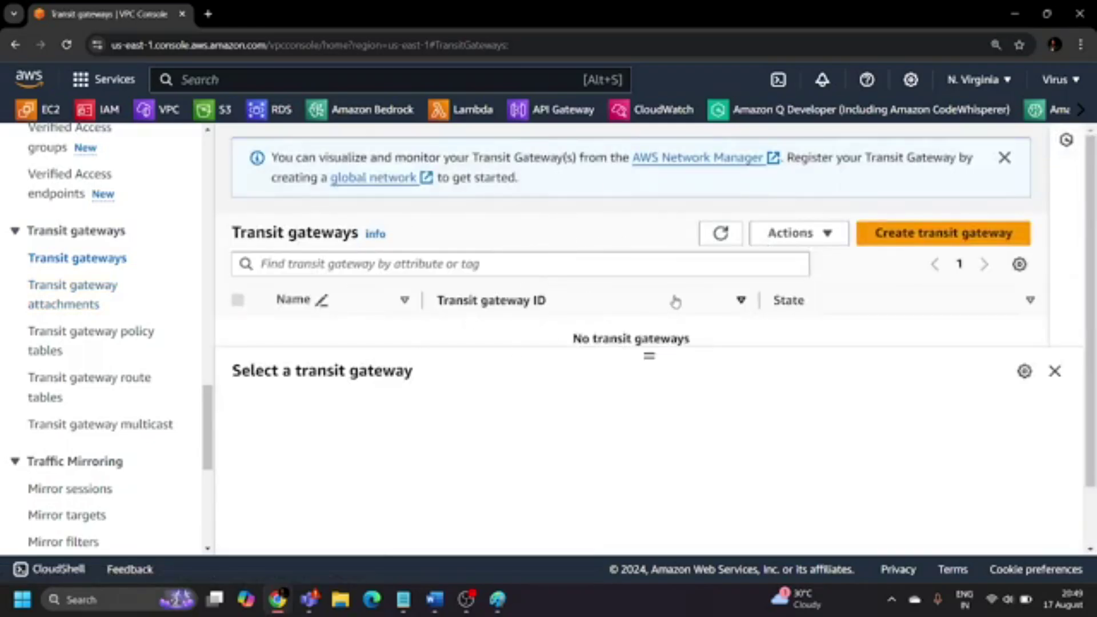
# Copy the "Transit gateways" page heading and switch to Paint.
pyautogui.moveTo(231, 232); pyautogui.dragTo(360, 234)
pyautogui.hotkey('ctrl', 'c')
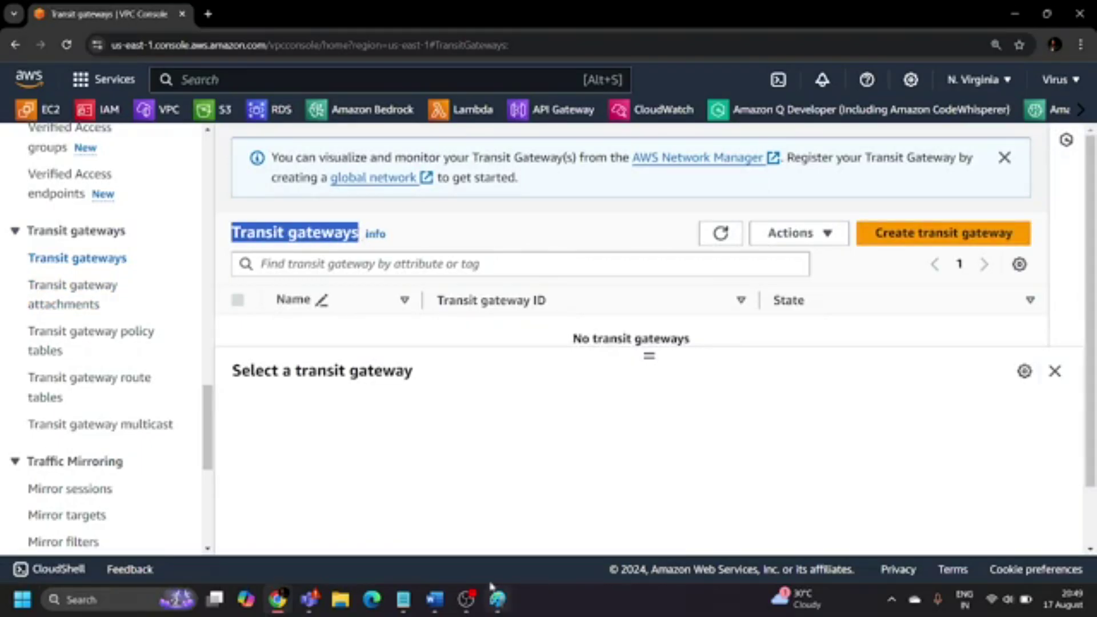
pyautogui.click(497, 599)
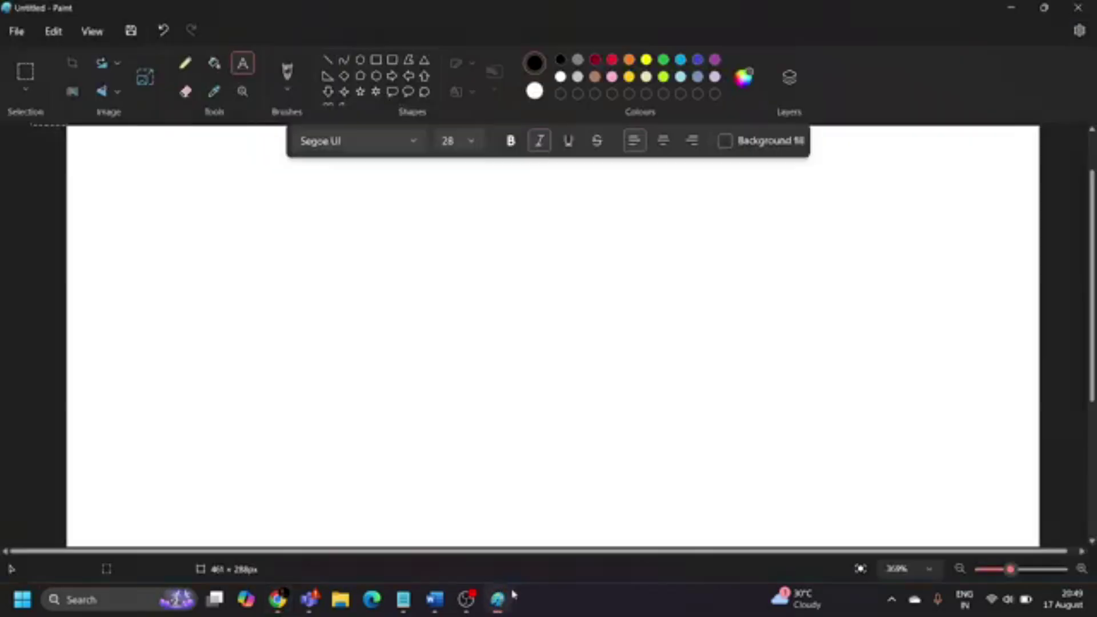
# Paste "Transit gateways" as text at font size 18 near the canvas's upper-left corner.
pyautogui.click(467, 141)
pyautogui.click(456, 274)
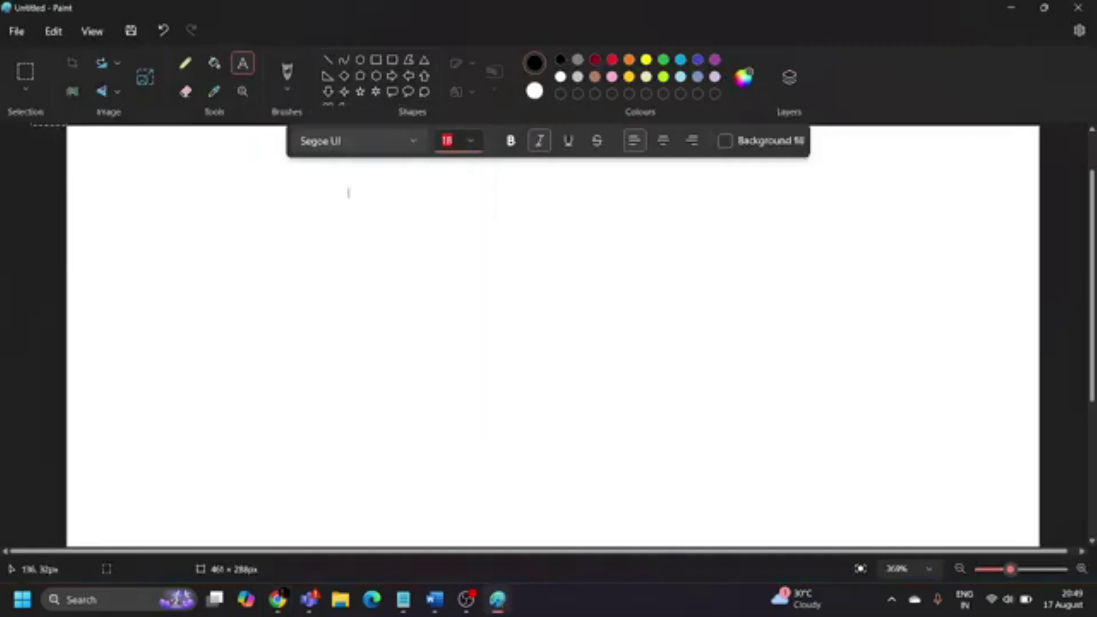
pyautogui.click(151, 193)
pyautogui.hotkey('ctrl', 'v')
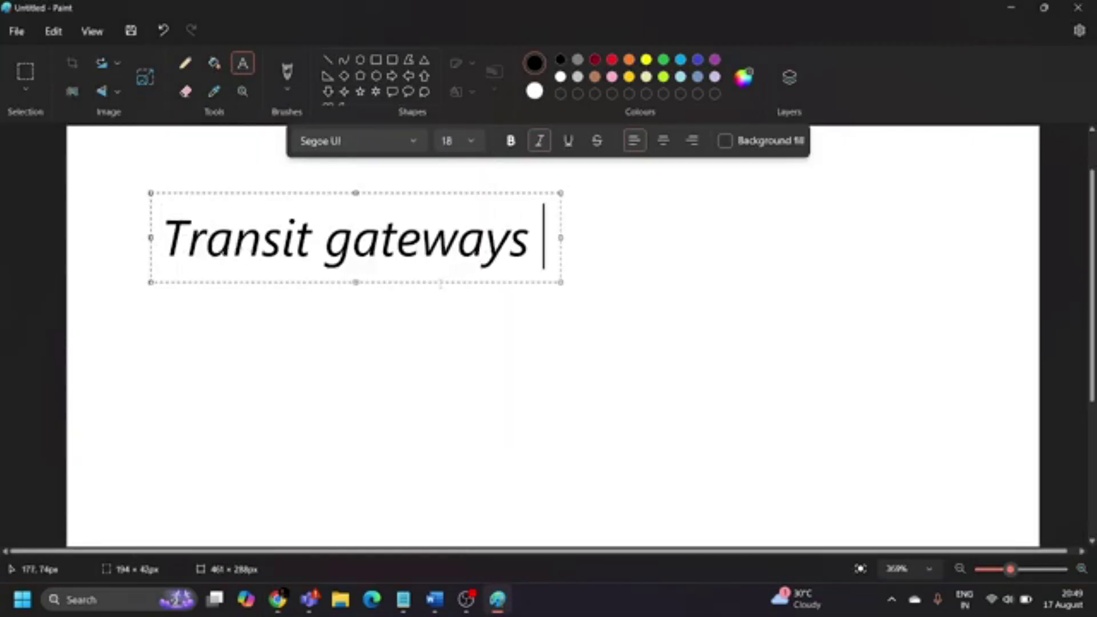
pyautogui.moveTo(438, 281); pyautogui.dragTo(371, 256)
pyautogui.click(353, 292)
pyautogui.scroll(-4, 353, 291)
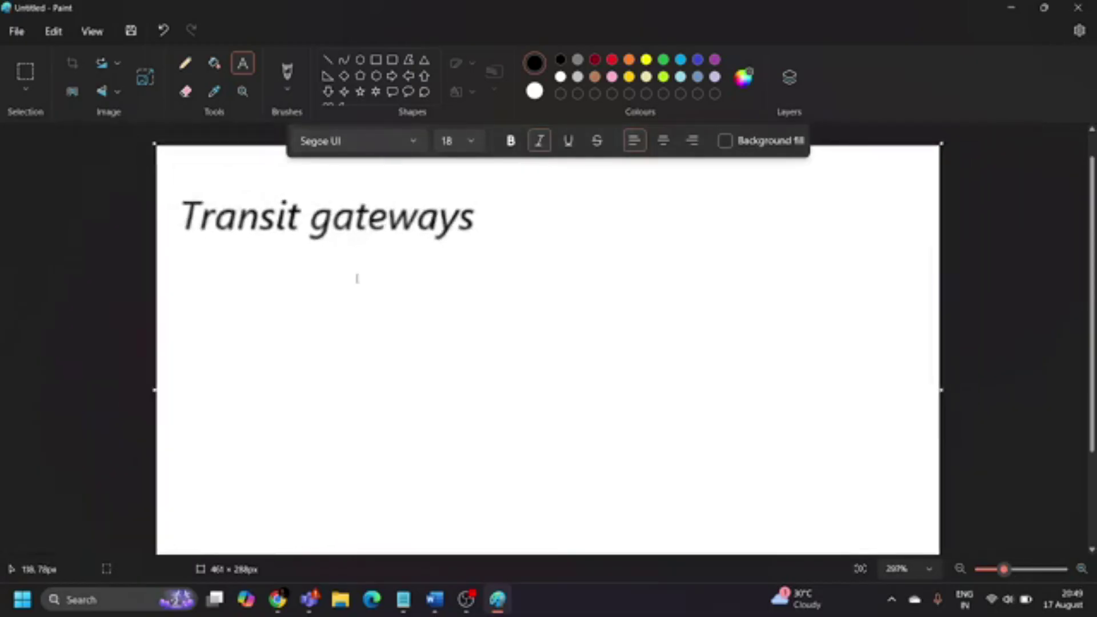
pyautogui.scroll(2, 355, 282)
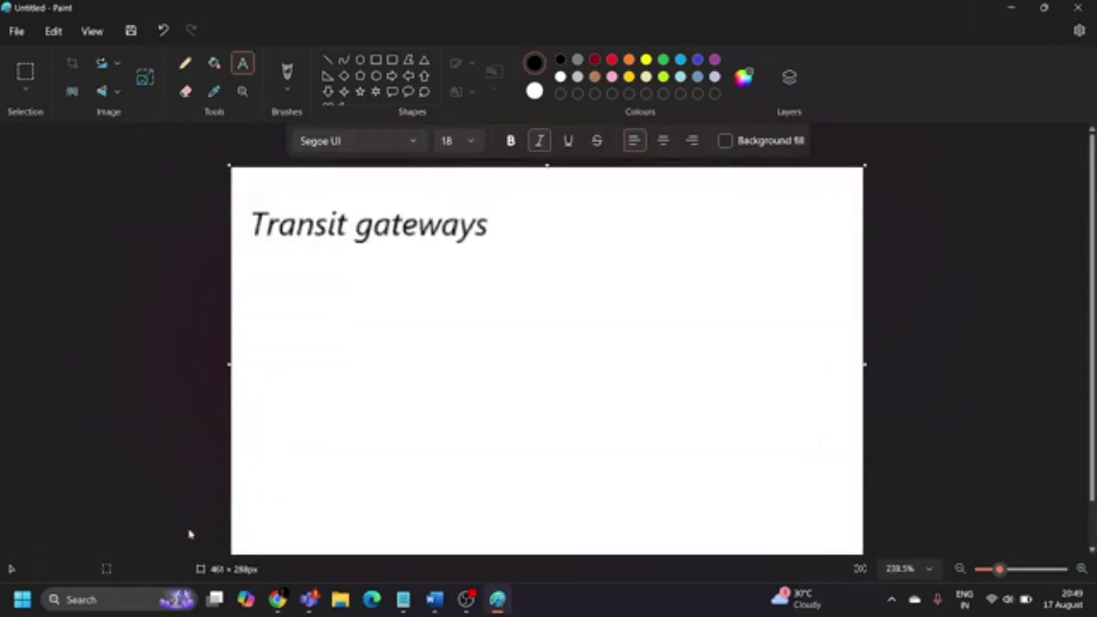
# Switch to Microsoft Whiteboard and create a new whiteboard without using a template.
pyautogui.click(161, 599)
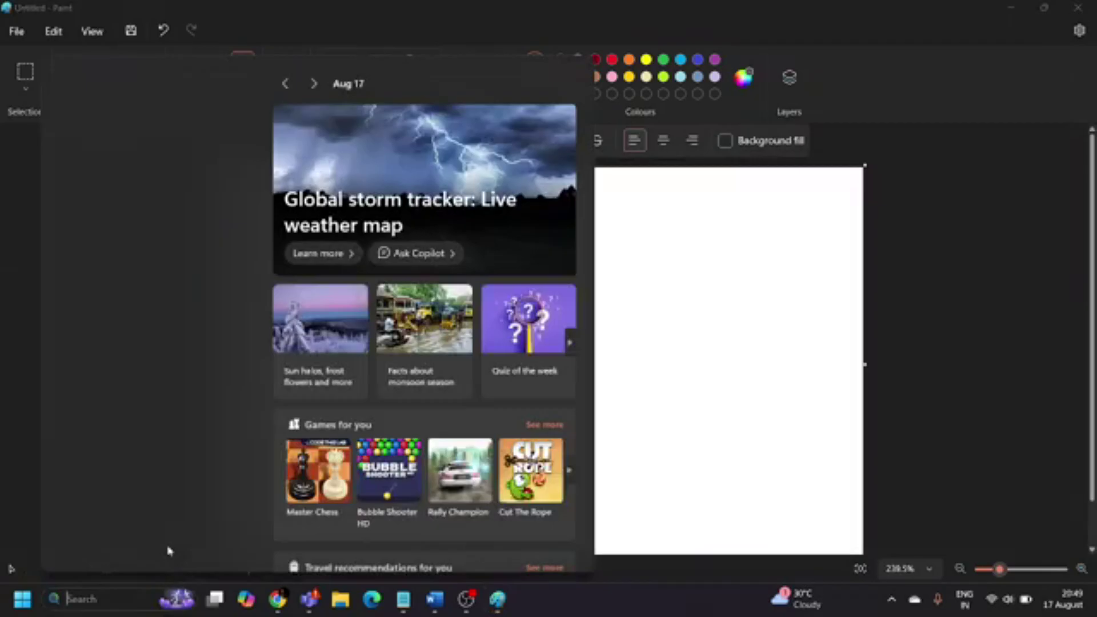
pyautogui.write('white')
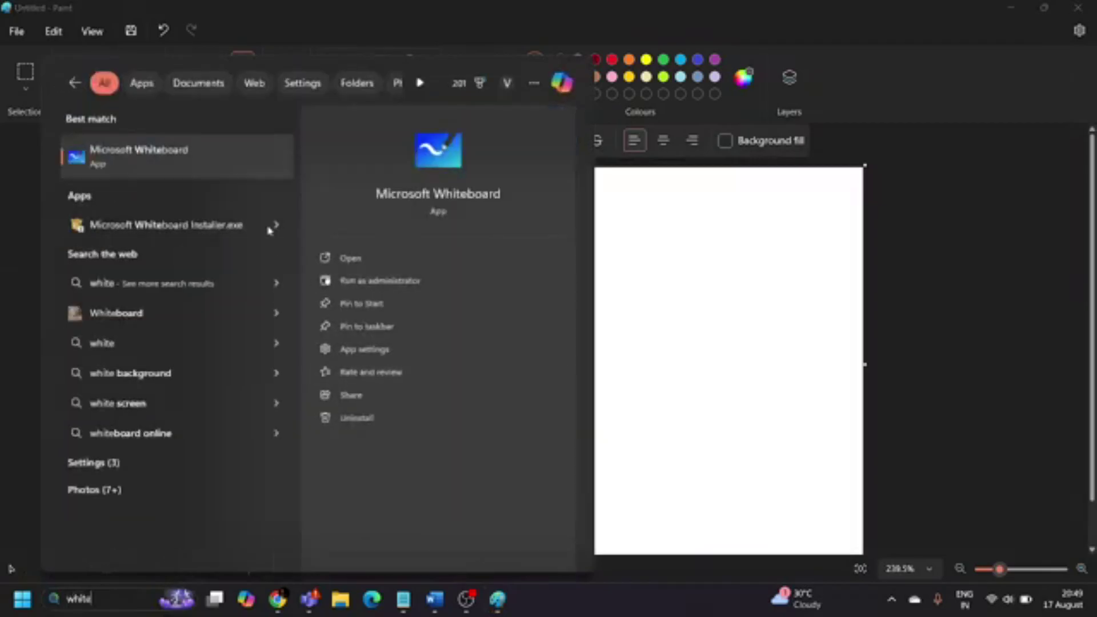
pyautogui.click(166, 151)
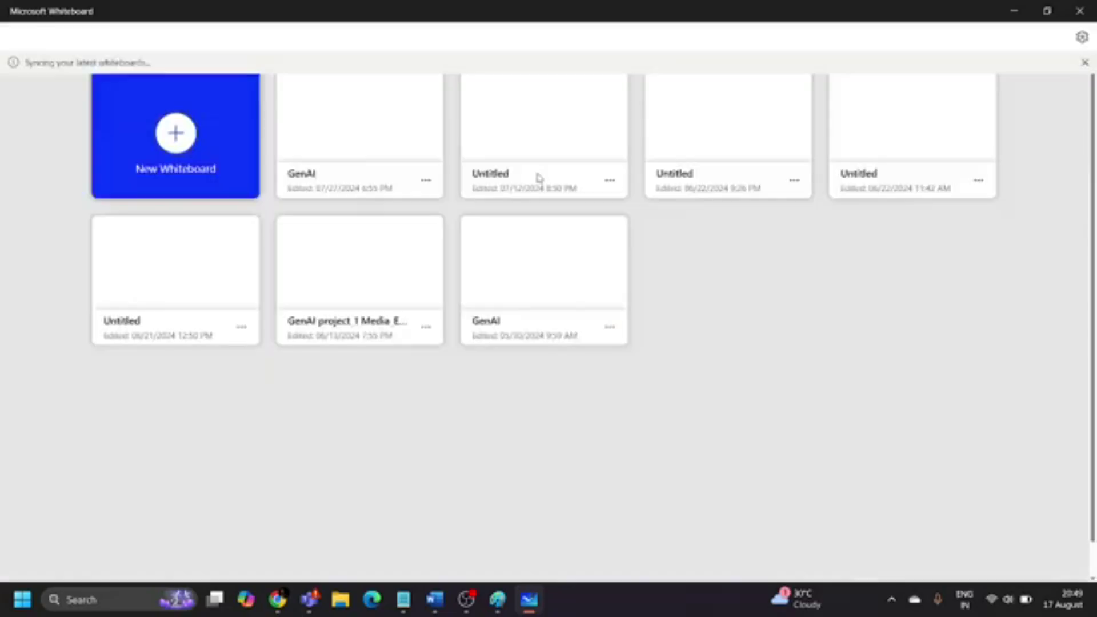
pyautogui.click(187, 134)
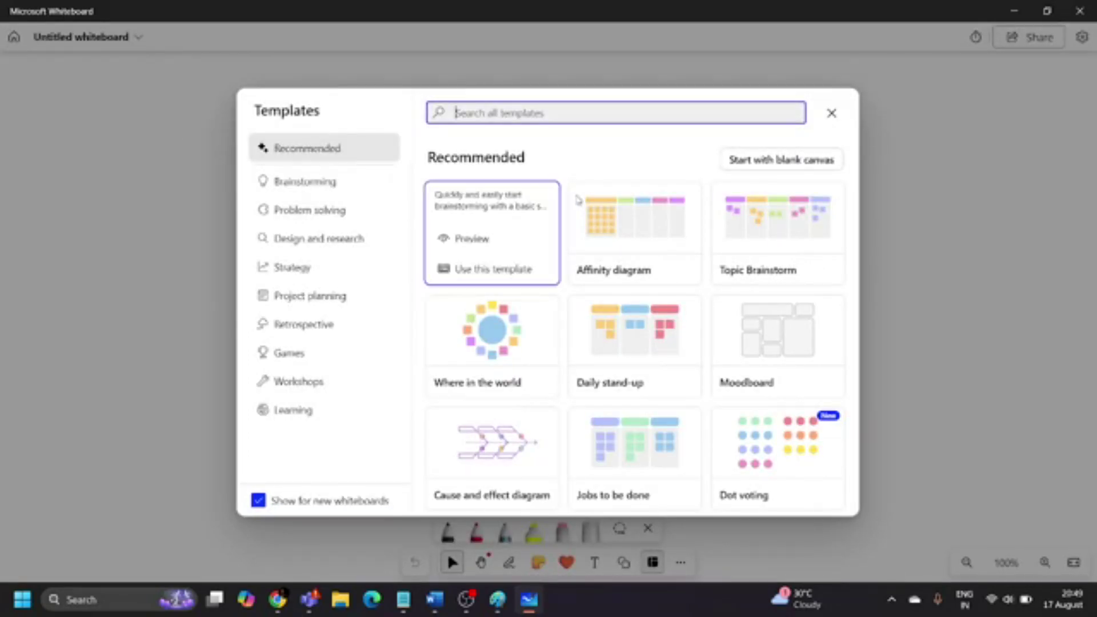
pyautogui.click(831, 113)
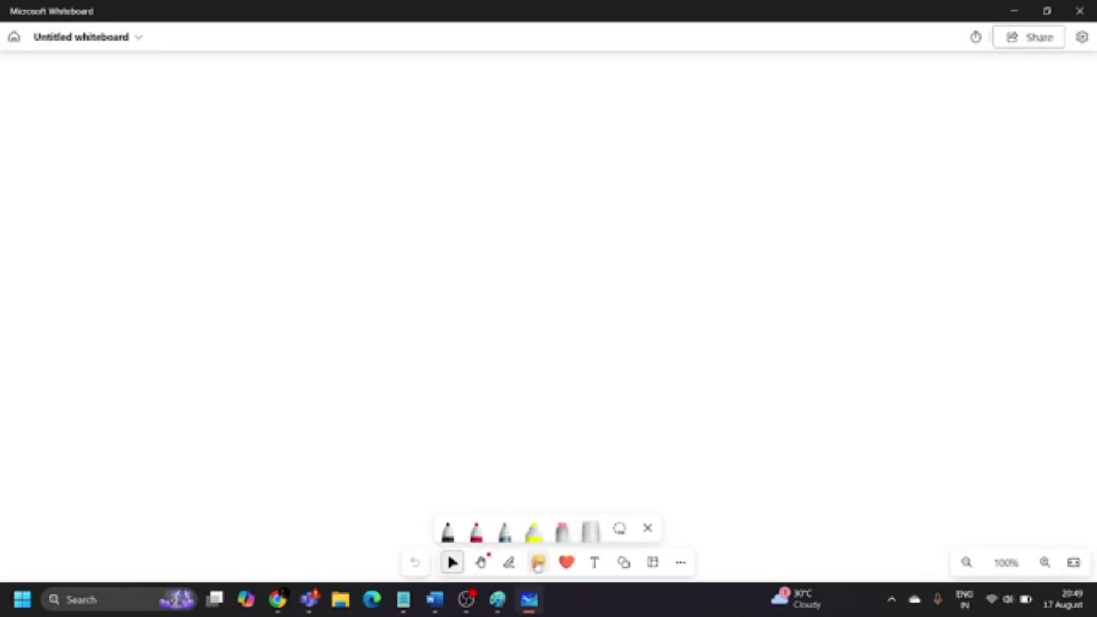
# Add the text "AWS Transit gateways : Helps customers : Connect multiple VPC + On prem - Central hub" across the whiteboard's top, widened to one line.
pyautogui.click(594, 562)
pyautogui.click(79, 121)
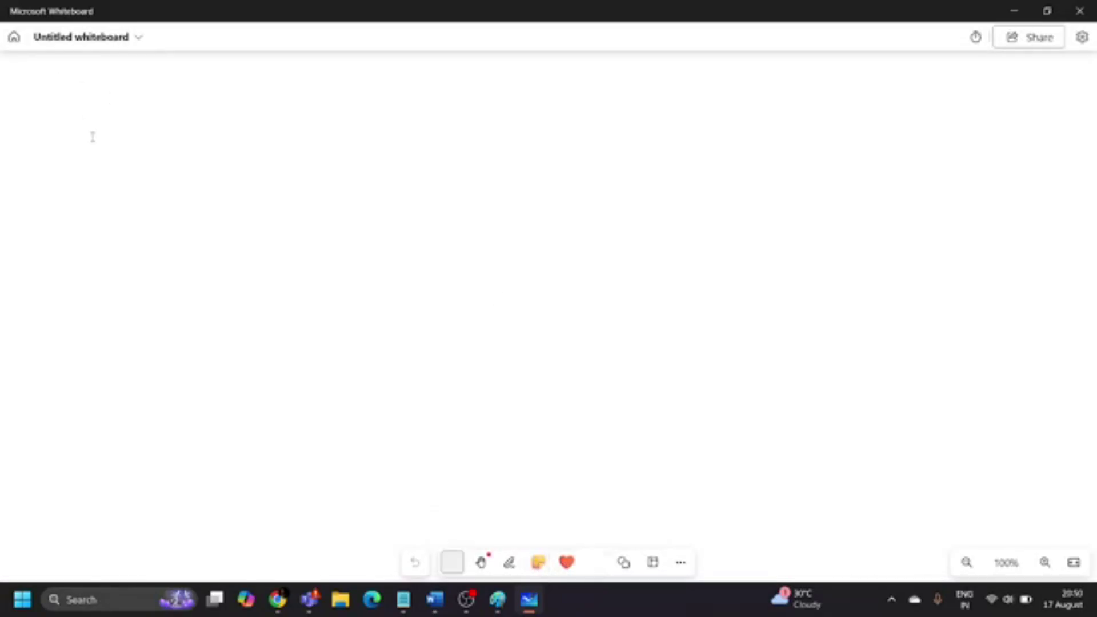
pyautogui.write('AWS Transit gateways ')
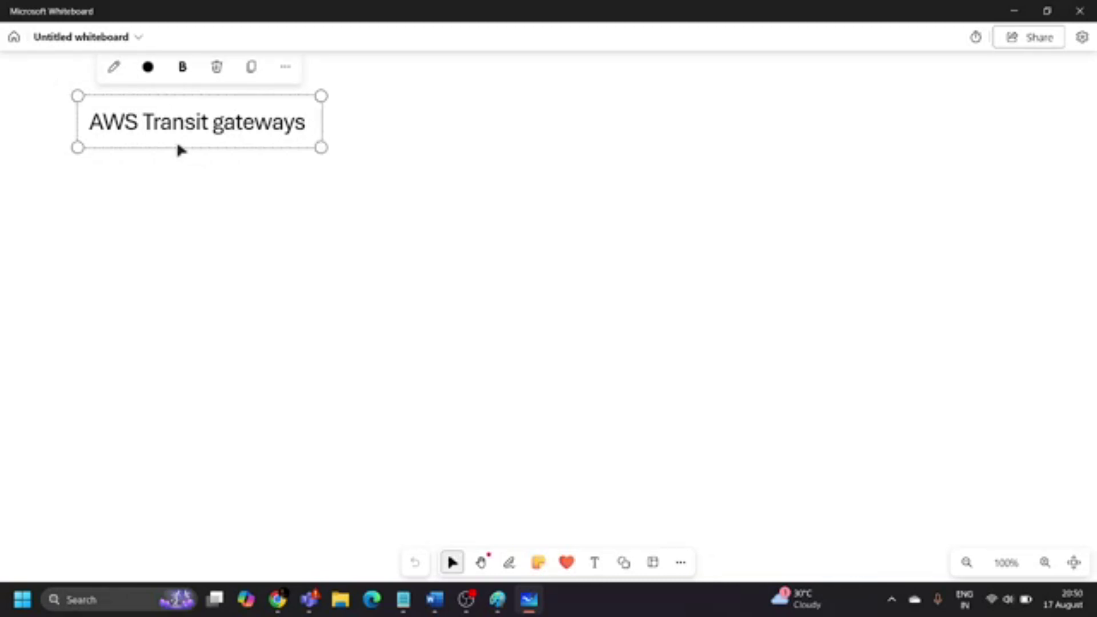
pyautogui.write(': Helps cu')
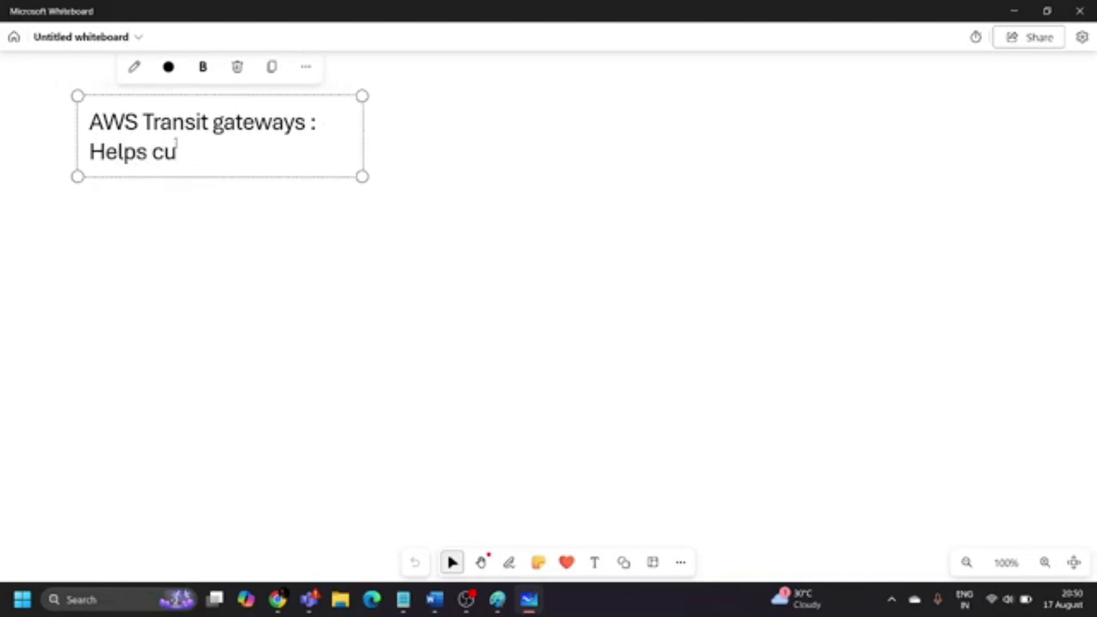
pyautogui.write('stomers ')
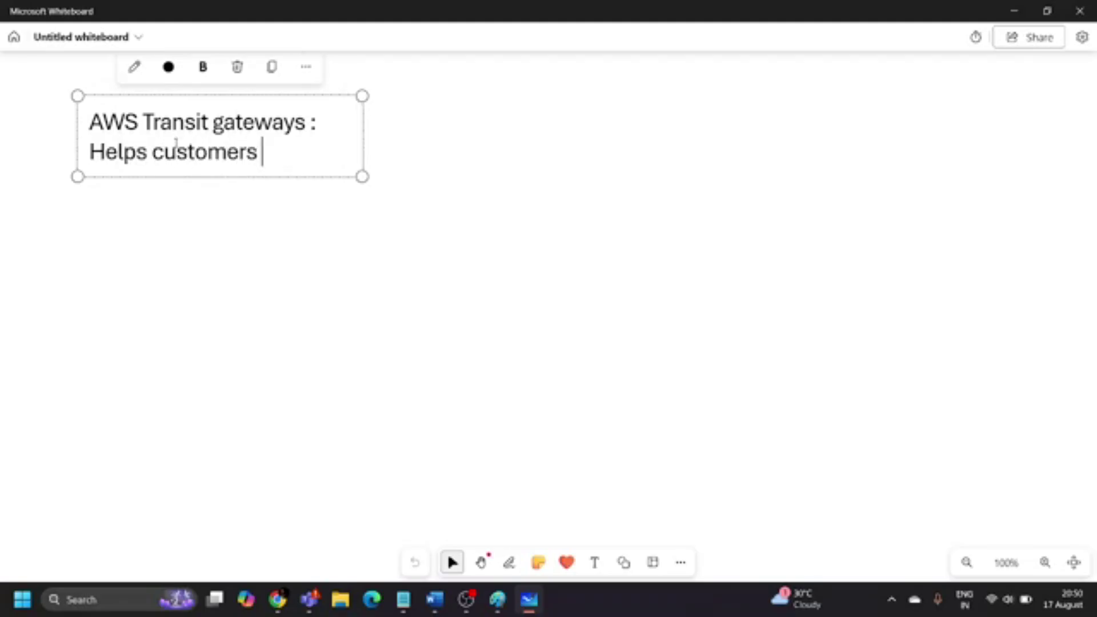
pyautogui.write(': Connect ')
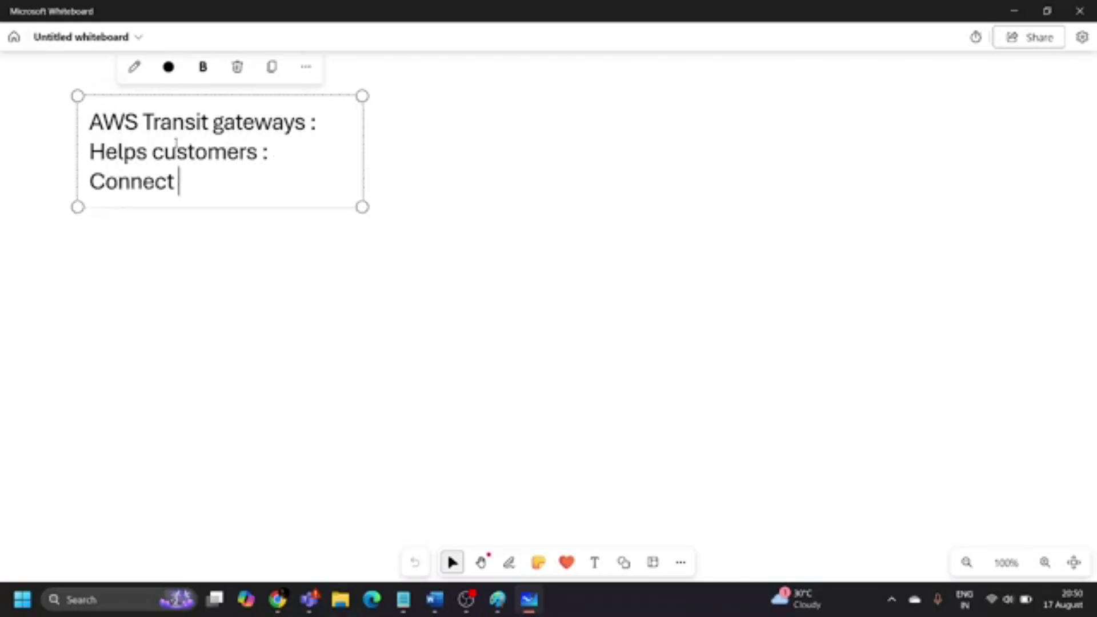
pyautogui.write('multiple VP')
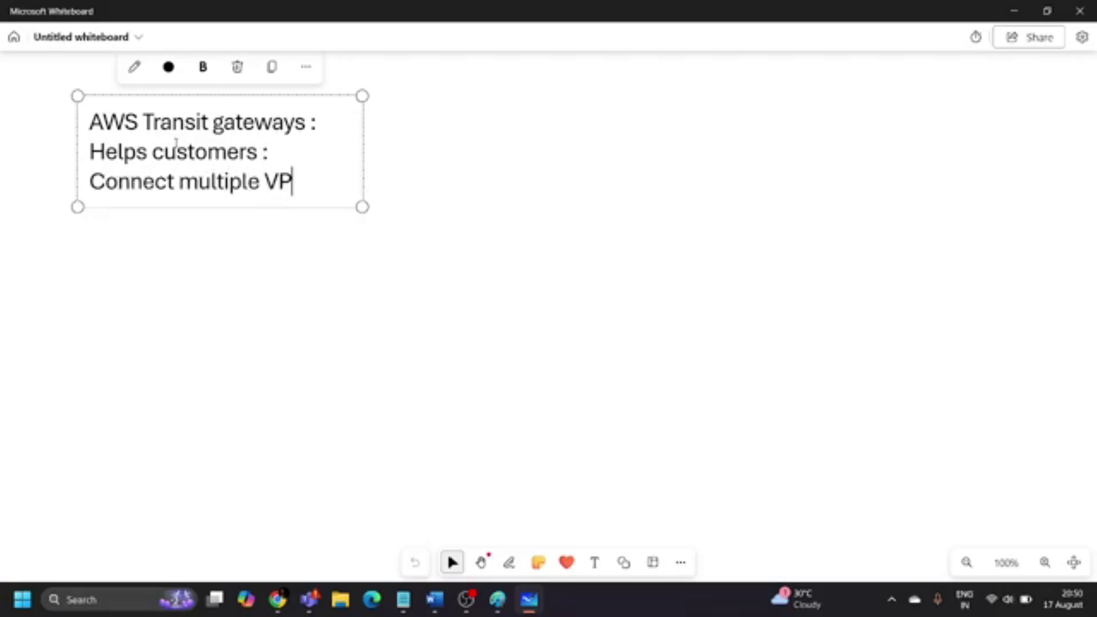
pyautogui.write('C + On prem')
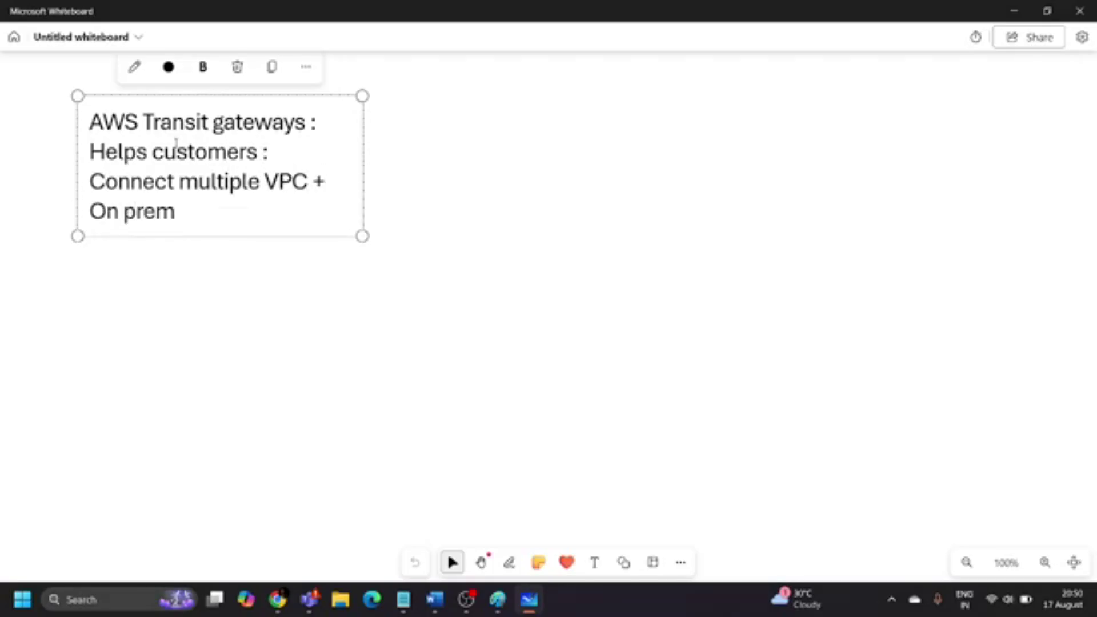
pyautogui.write(' - Central hub')
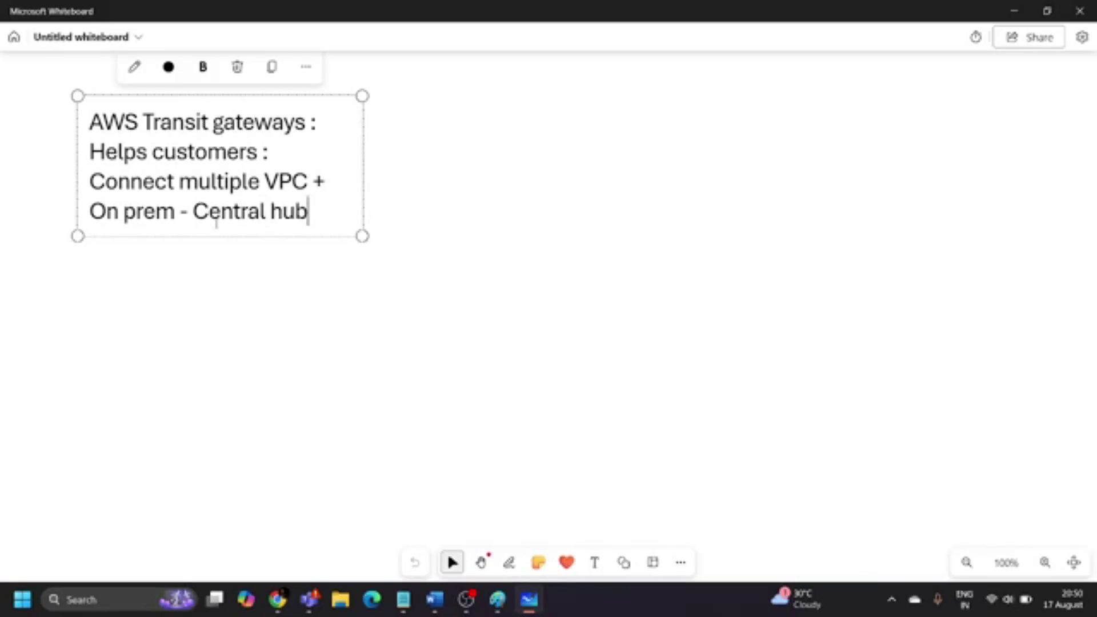
pyautogui.moveTo(365, 167); pyautogui.dragTo(1044, 229)
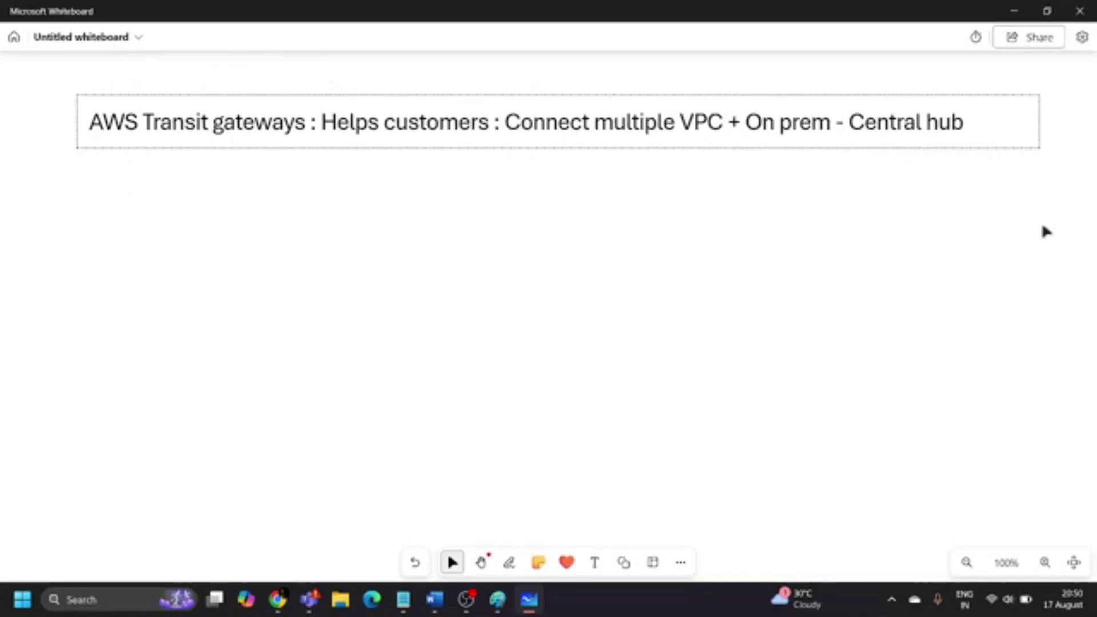
pyautogui.click(556, 295)
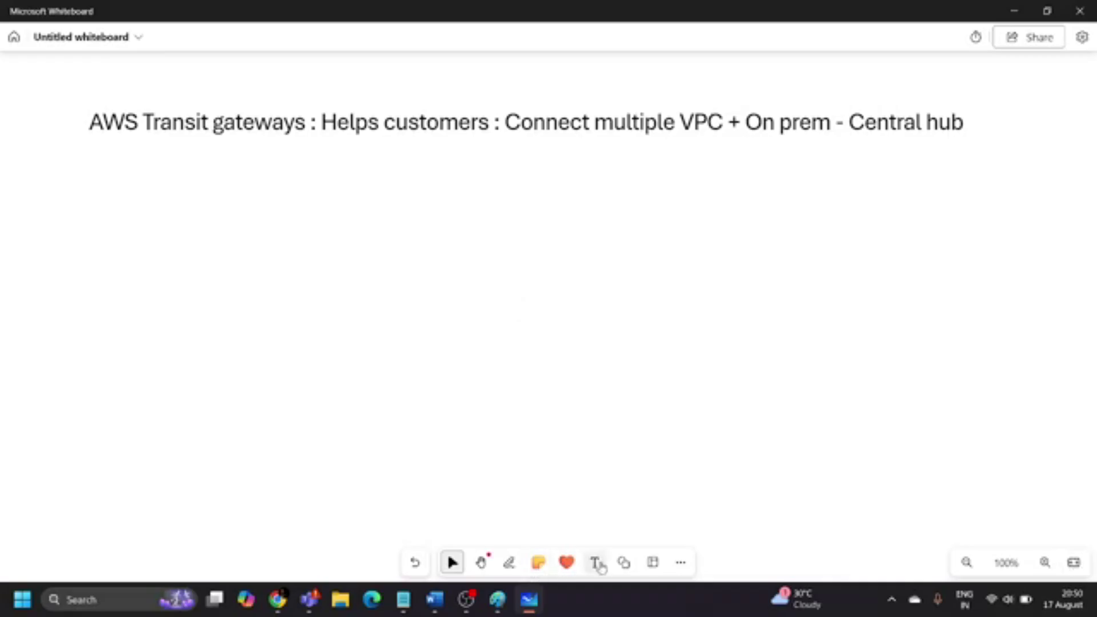
# Draw a rectangle in the middle of the whiteboard, centred below the heading text.
pyautogui.click(624, 562)
pyautogui.click(462, 499)
pyautogui.moveTo(461, 280); pyautogui.dragTo(574, 375)
pyautogui.press('Escape')
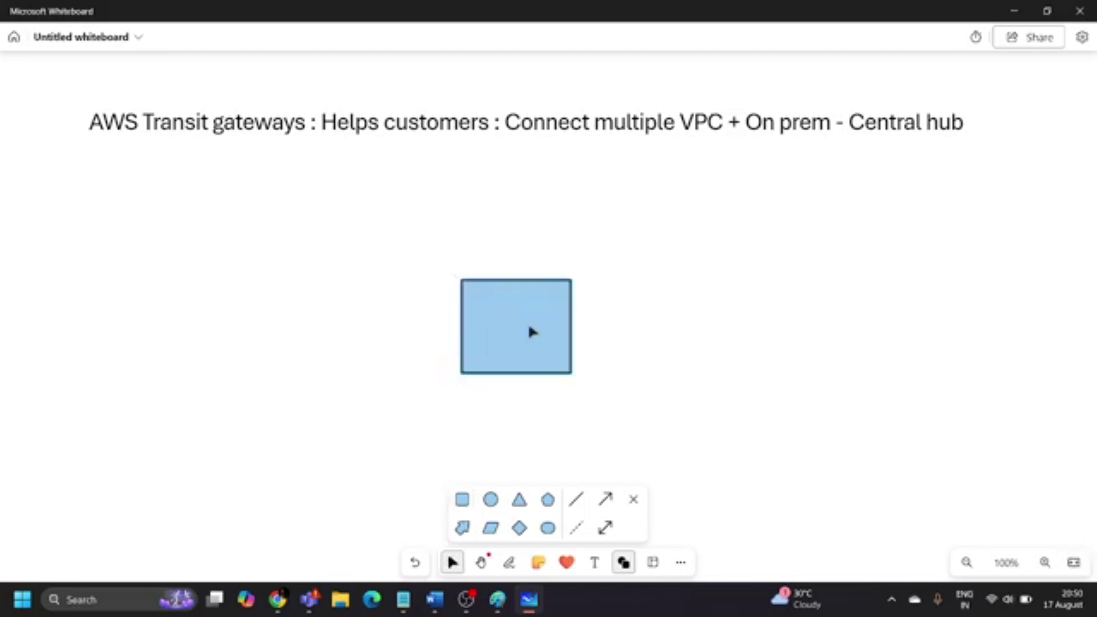
# Draw one ellipse on each side above the rectangle and connect the two ellipses with a straight horizontal line.
pyautogui.click(490, 500)
pyautogui.moveTo(236, 219); pyautogui.dragTo(295, 272)
pyautogui.moveTo(243, 349); pyautogui.dragTo(312, 420)
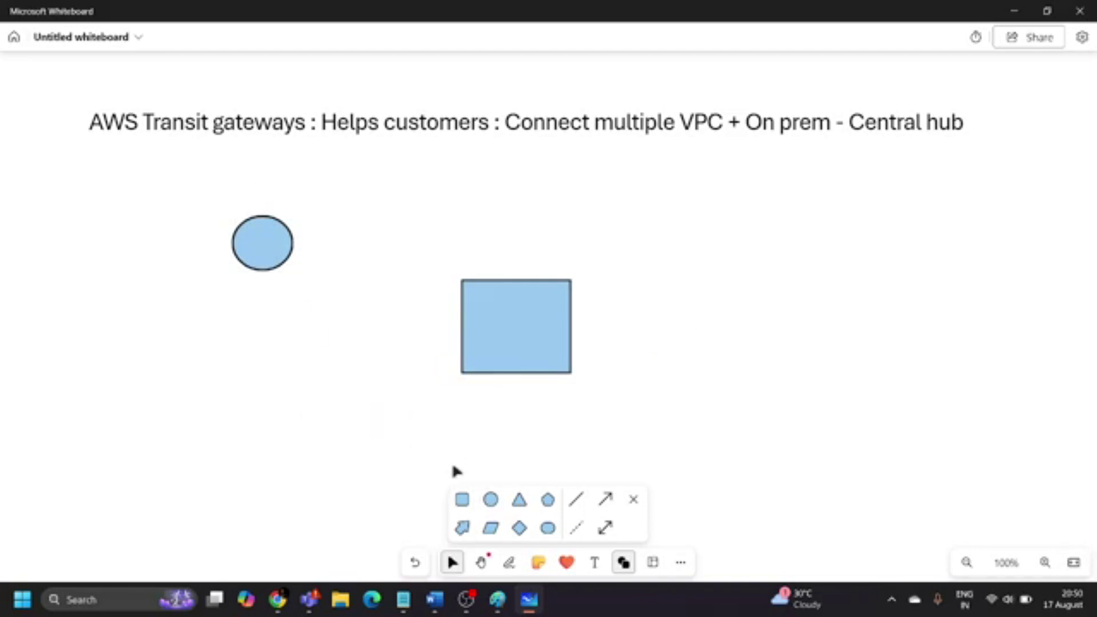
pyautogui.click(490, 499)
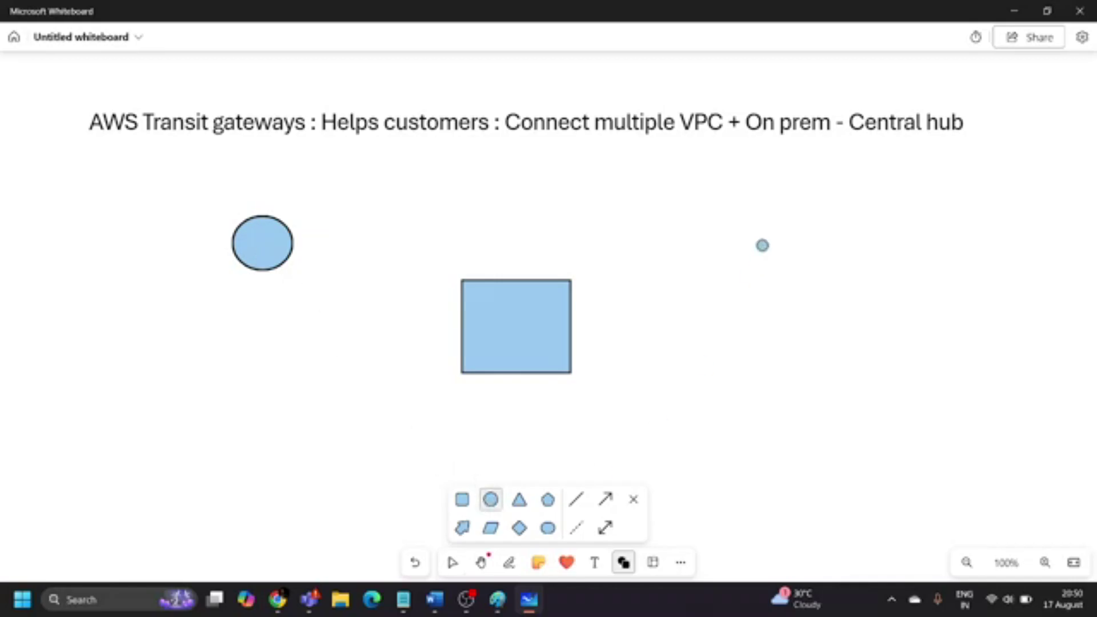
pyautogui.moveTo(753, 208); pyautogui.dragTo(848, 274)
pyautogui.click(907, 278)
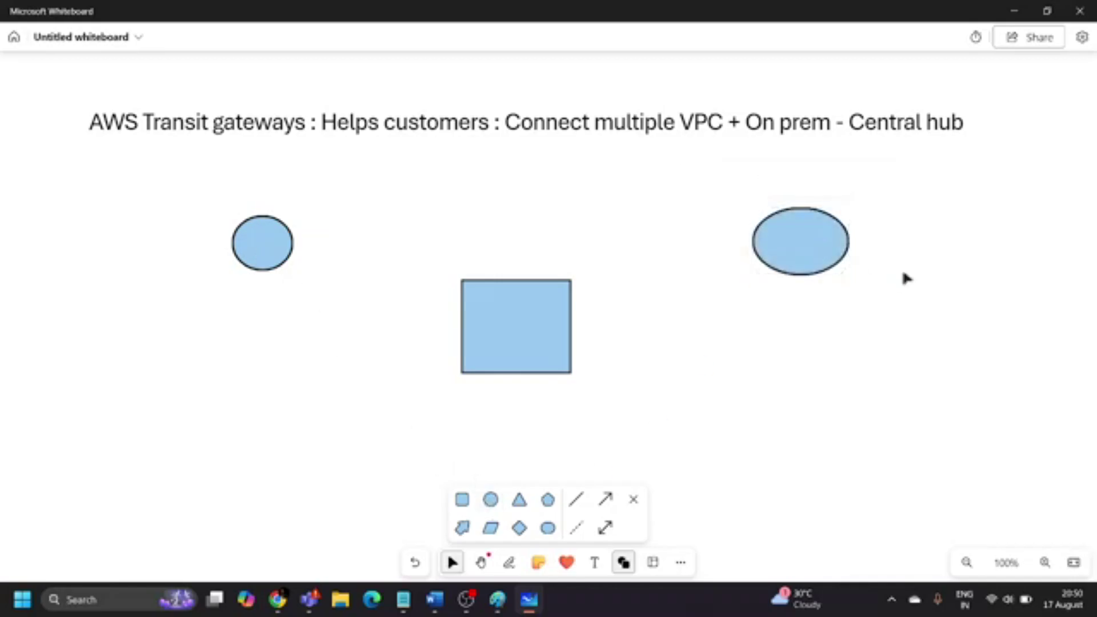
pyautogui.click(576, 499)
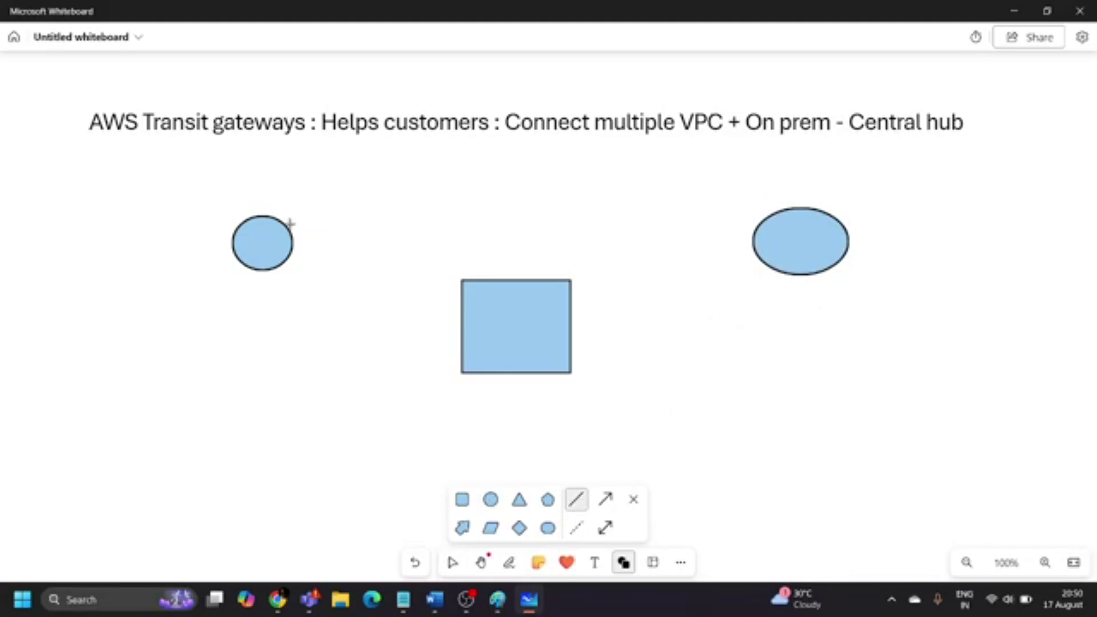
pyautogui.moveTo(289, 234)
pyautogui.mouseDown()
pyautogui.moveTo(583, 213)
pyautogui.moveTo(774, 227)
pyautogui.mouseUp()
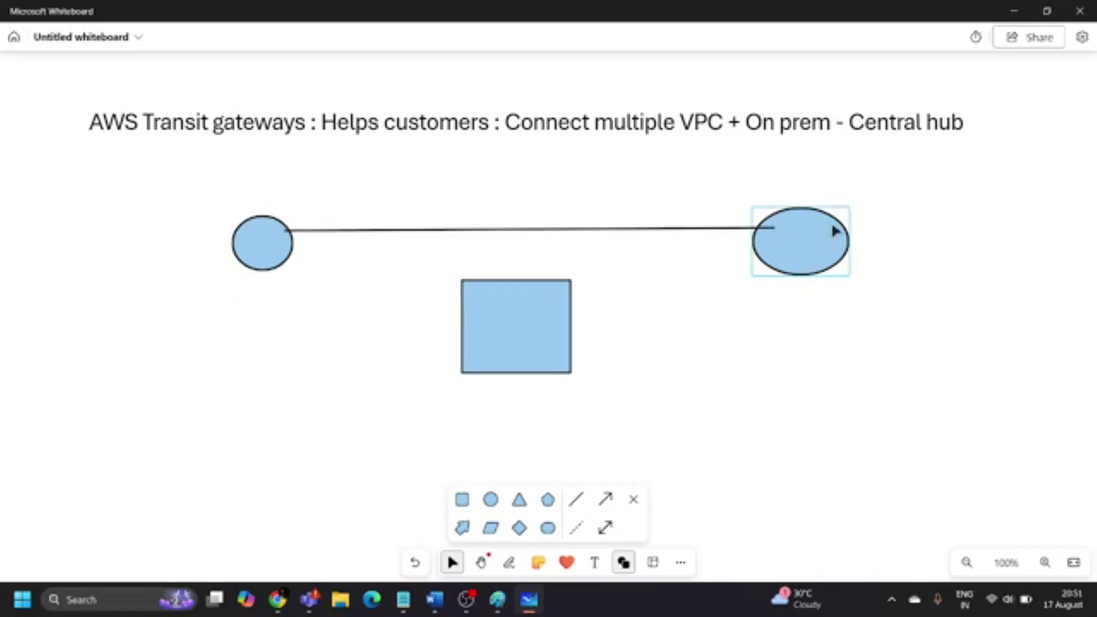
# Add the text label "VPC peering" just above the middle of the line connecting the two ellipses.
pyautogui.click(594, 562)
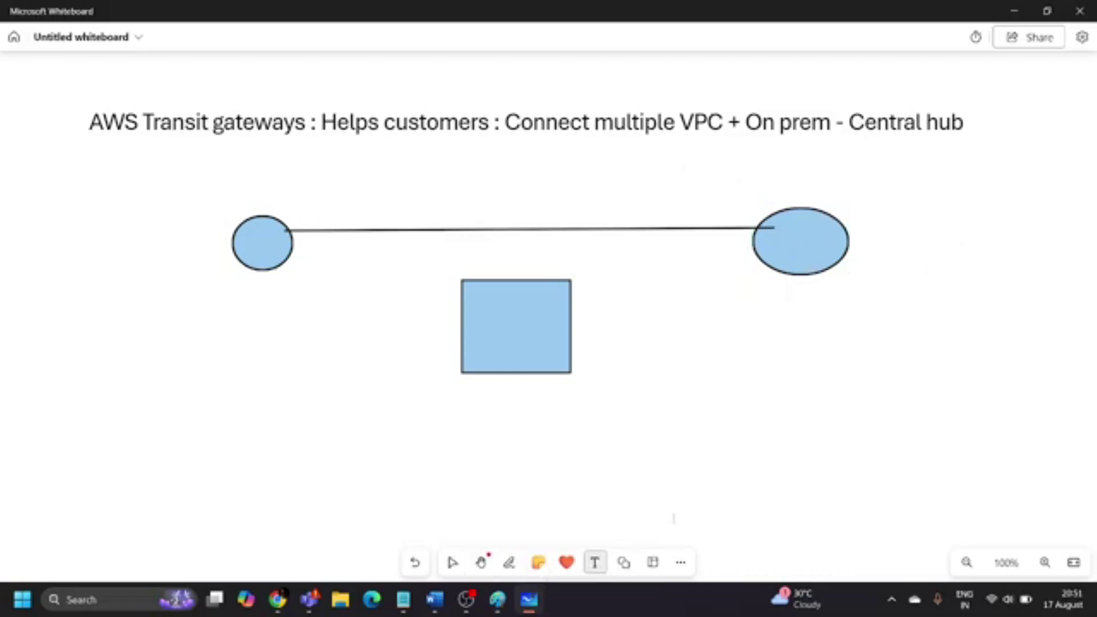
pyautogui.click(651, 233)
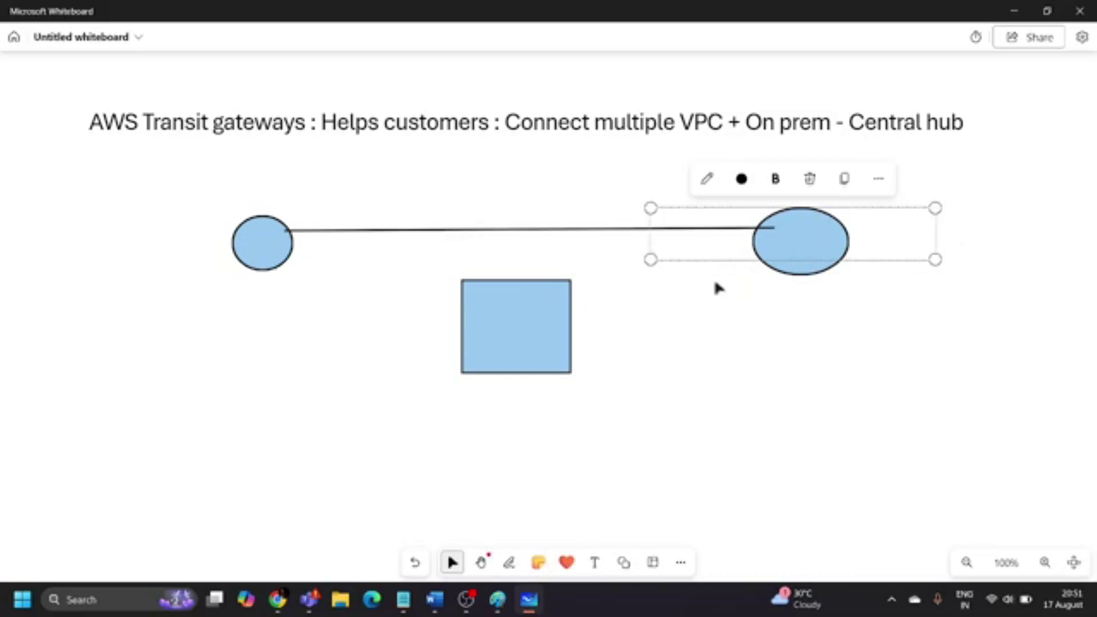
pyautogui.moveTo(695, 257); pyautogui.dragTo(466, 194)
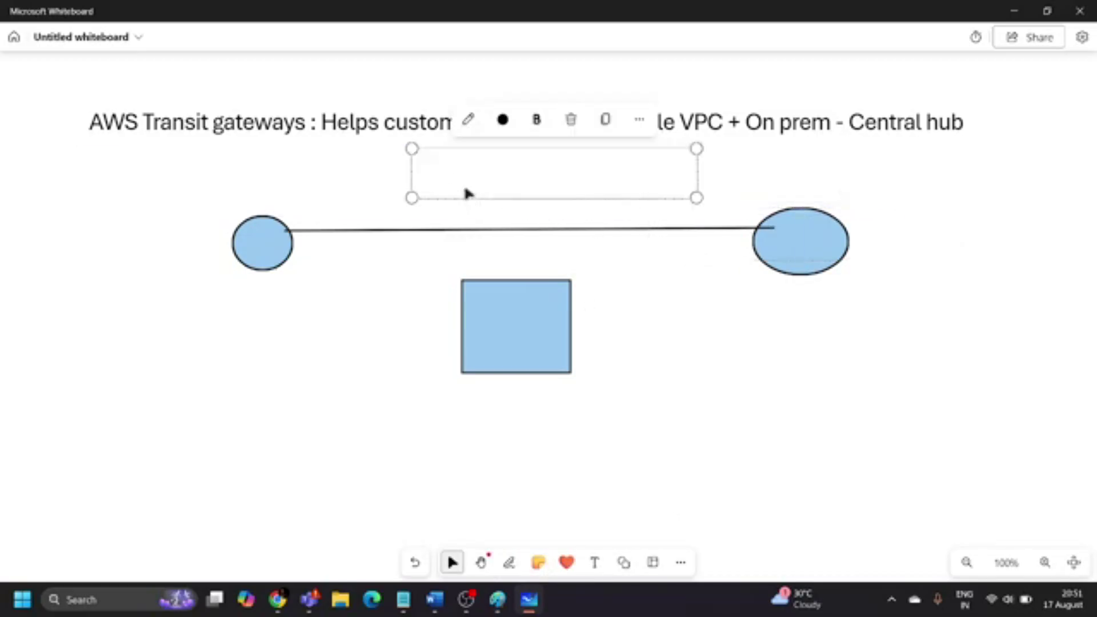
pyautogui.click(434, 185)
pyautogui.write('VPC pee')
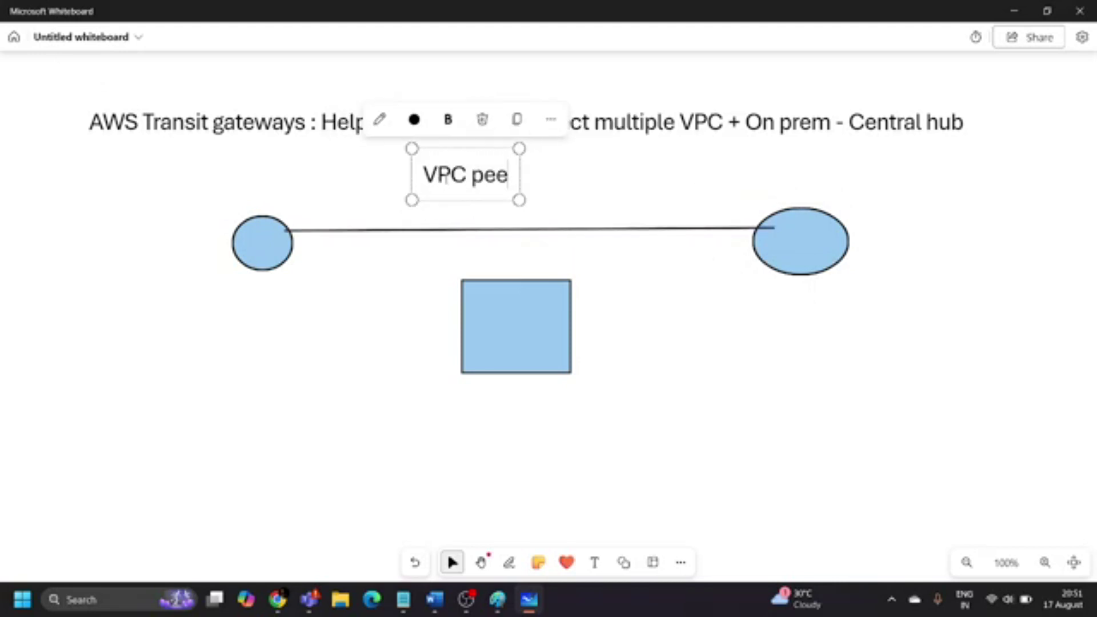
pyautogui.write('ring')
pyautogui.moveTo(489, 201); pyautogui.dragTo(522, 235)
pyautogui.click(713, 347)
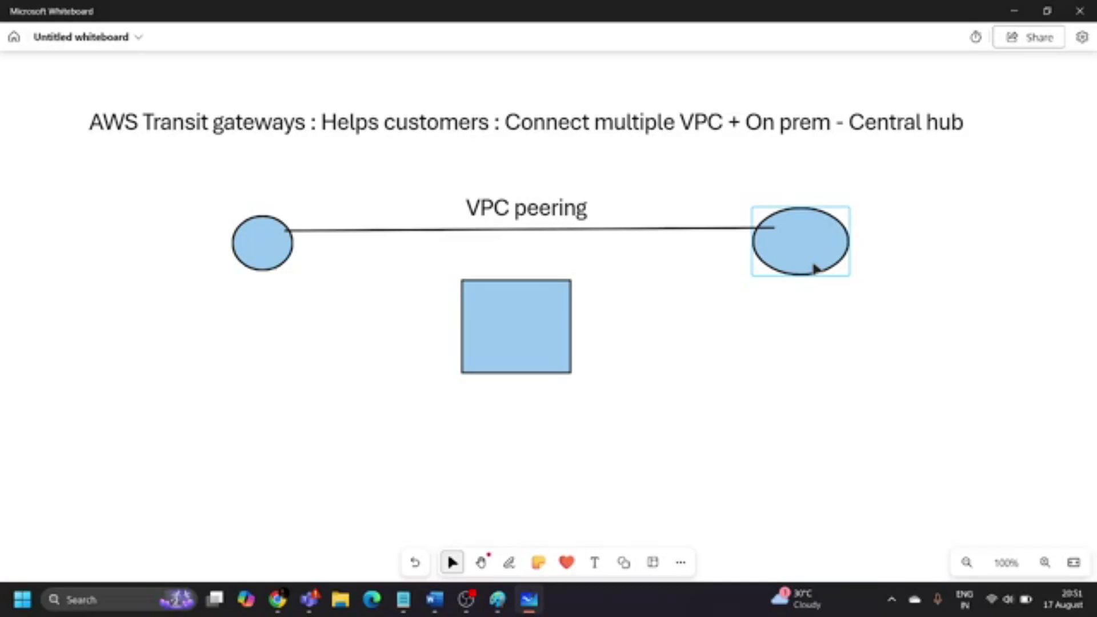
pyautogui.click(623, 215)
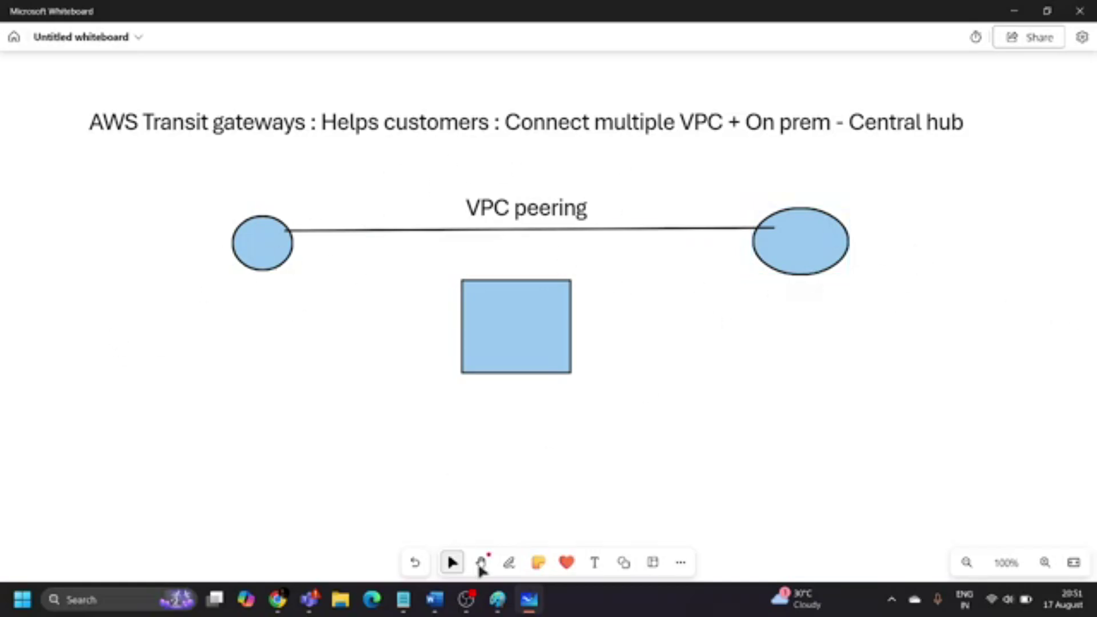
# Handwrite "TGW" inside the rectangle with the black pen and draw a curved arrow to it from each ellipse.
pyautogui.click(509, 562)
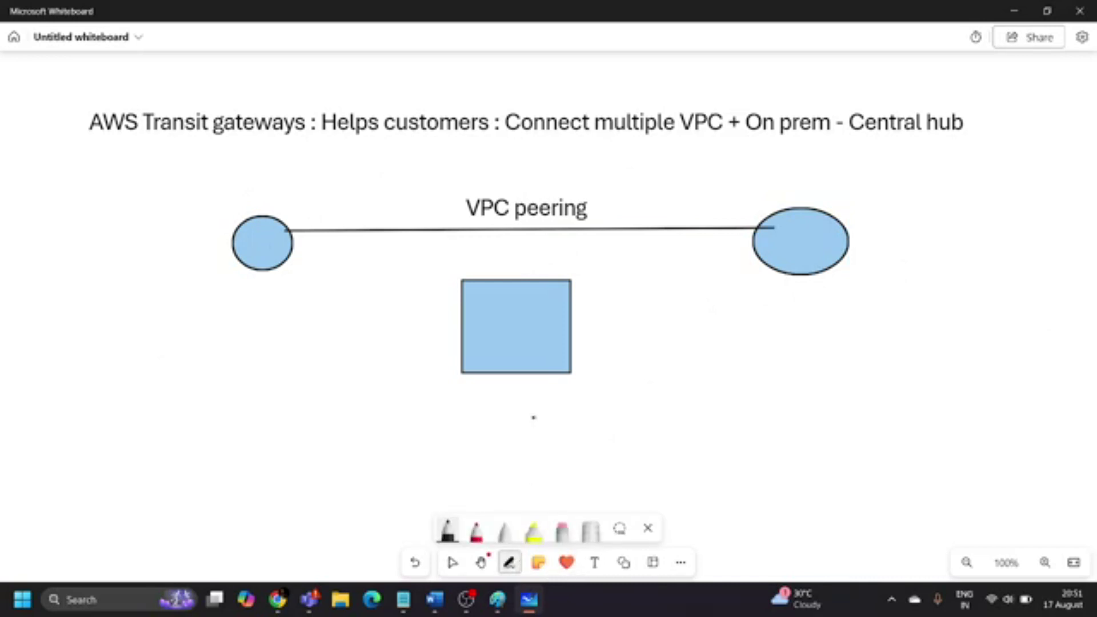
pyautogui.moveTo(489, 323)
pyautogui.mouseDown()
pyautogui.moveTo(489, 338)
pyautogui.moveTo(497, 315)
pyautogui.moveTo(521, 327)
pyautogui.moveTo(530, 309)
pyautogui.moveTo(518, 313)
pyautogui.mouseUp()
pyautogui.moveTo(265, 268); pyautogui.dragTo(470, 340)
pyautogui.moveTo(788, 250)
pyautogui.mouseDown()
pyautogui.moveTo(597, 355)
pyautogui.moveTo(564, 346)
pyautogui.moveTo(552, 360)
pyautogui.moveTo(574, 357)
pyautogui.mouseUp()
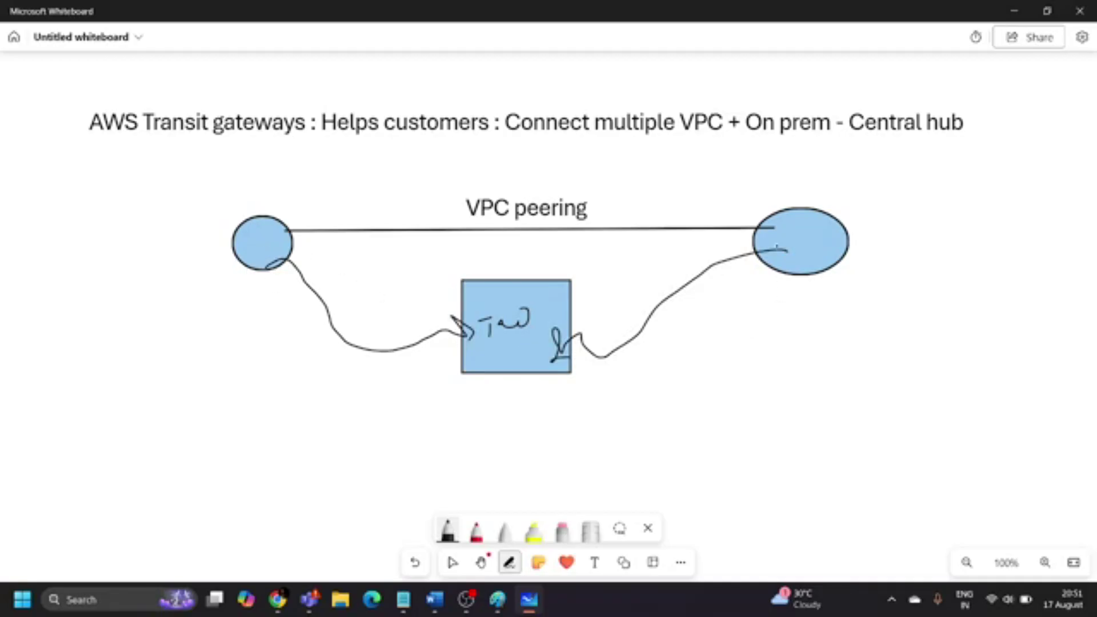
# Circle the "VPC peering" label, handwrite 1 above it and 2 beside it, and note 5 and 10 below the left ellipse.
pyautogui.moveTo(501, 197)
pyautogui.mouseDown()
pyautogui.moveTo(540, 234)
pyautogui.moveTo(569, 193)
pyautogui.moveTo(503, 190)
pyautogui.moveTo(510, 178)
pyautogui.moveTo(521, 186)
pyautogui.mouseUp()
pyautogui.click(527, 177)
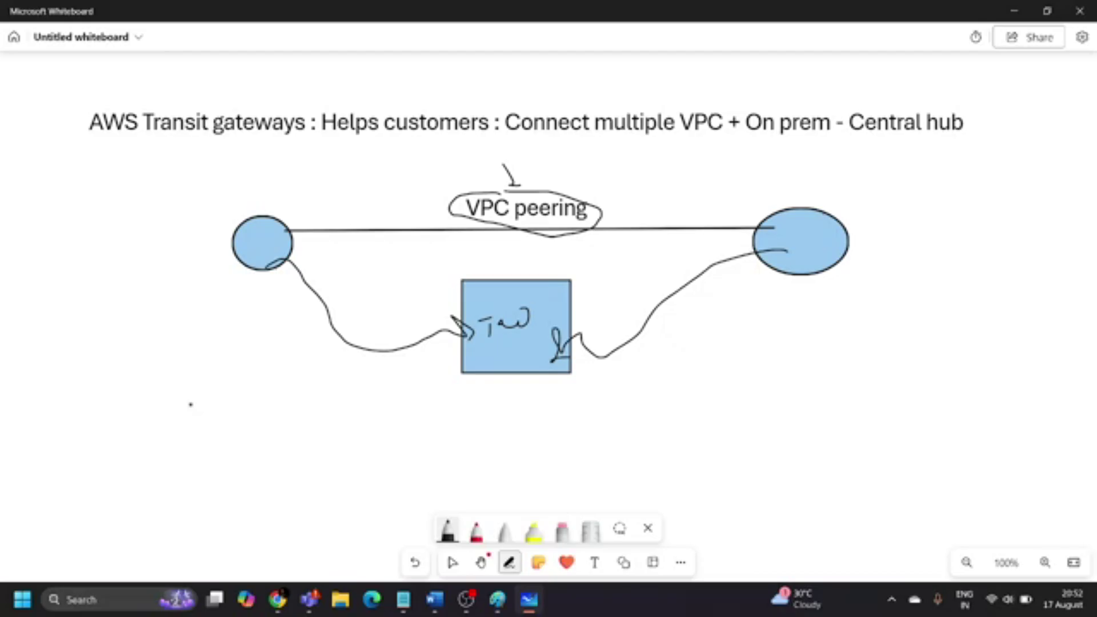
pyautogui.moveTo(218, 298)
pyautogui.mouseDown()
pyautogui.moveTo(212, 320)
pyautogui.moveTo(229, 300)
pyautogui.mouseUp()
pyautogui.moveTo(212, 357); pyautogui.dragTo(215, 363)
pyautogui.moveTo(227, 355); pyautogui.dragTo(229, 380)
pyautogui.moveTo(415, 180); pyautogui.dragTo(433, 203)
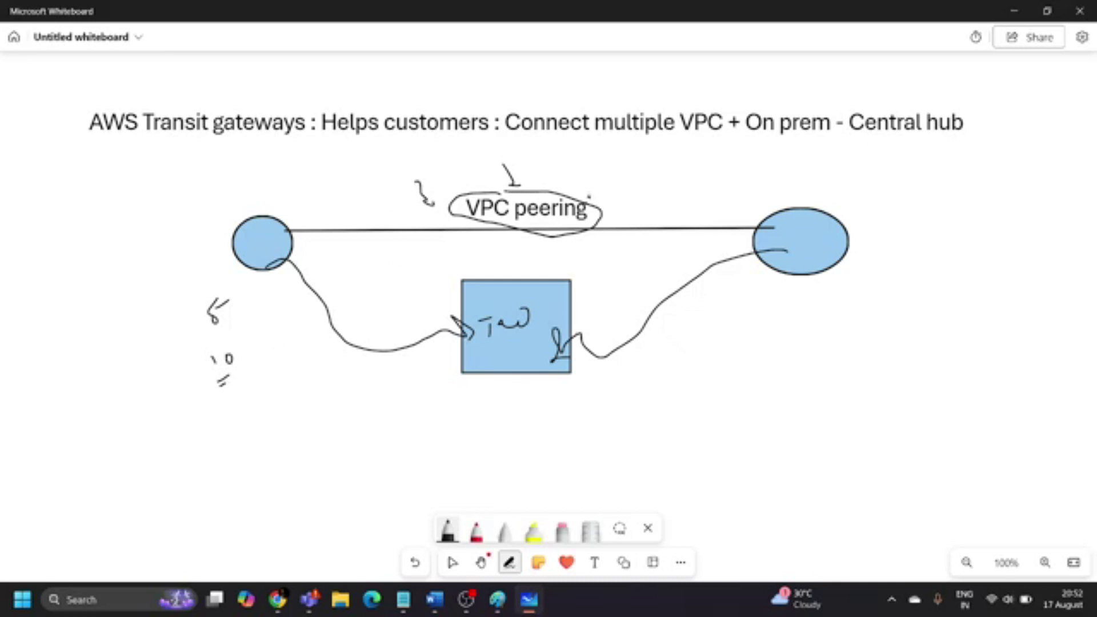
# Handwrite an "R" above each ellipse and note "5000" with a mark under it below the right ellipse.
pyautogui.moveTo(236, 214)
pyautogui.mouseDown()
pyautogui.moveTo(244, 178)
pyautogui.moveTo(278, 203)
pyautogui.mouseUp()
pyautogui.moveTo(791, 176)
pyautogui.mouseDown()
pyautogui.moveTo(790, 197)
pyautogui.moveTo(822, 197)
pyautogui.mouseUp()
pyautogui.click(834, 196)
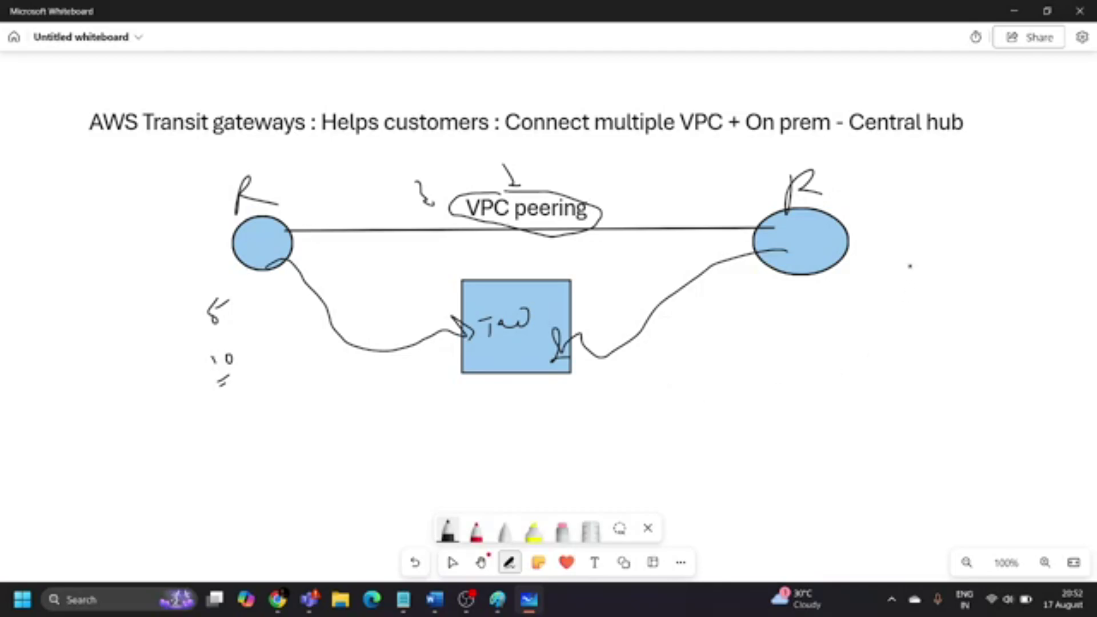
pyautogui.moveTo(912, 323)
pyautogui.mouseDown()
pyautogui.moveTo(902, 341)
pyautogui.moveTo(914, 355)
pyautogui.mouseUp()
pyautogui.moveTo(897, 321)
pyautogui.mouseDown()
pyautogui.moveTo(945, 337)
pyautogui.moveTo(966, 326)
pyautogui.mouseUp()
pyautogui.moveTo(933, 366)
pyautogui.mouseDown()
pyautogui.moveTo(965, 343)
pyautogui.moveTo(942, 378)
pyautogui.mouseUp()
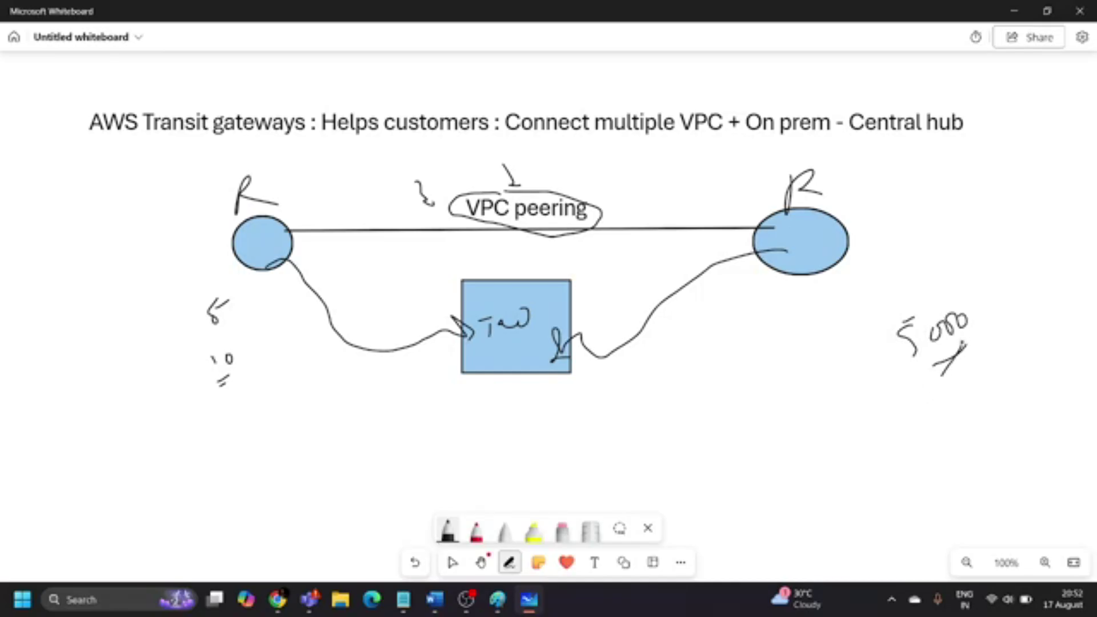
pyautogui.moveTo(900, 345); pyautogui.dragTo(916, 357)
# Underline the "TGW" text in the rectangle and draw freehand arrows toward the rectangle from the lower left, below and above.
pyautogui.moveTo(513, 356)
pyautogui.mouseDown()
pyautogui.moveTo(525, 349)
pyautogui.moveTo(507, 359)
pyautogui.mouseUp()
pyautogui.moveTo(276, 423)
pyautogui.mouseDown()
pyautogui.moveTo(408, 370)
pyautogui.moveTo(414, 381)
pyautogui.mouseUp()
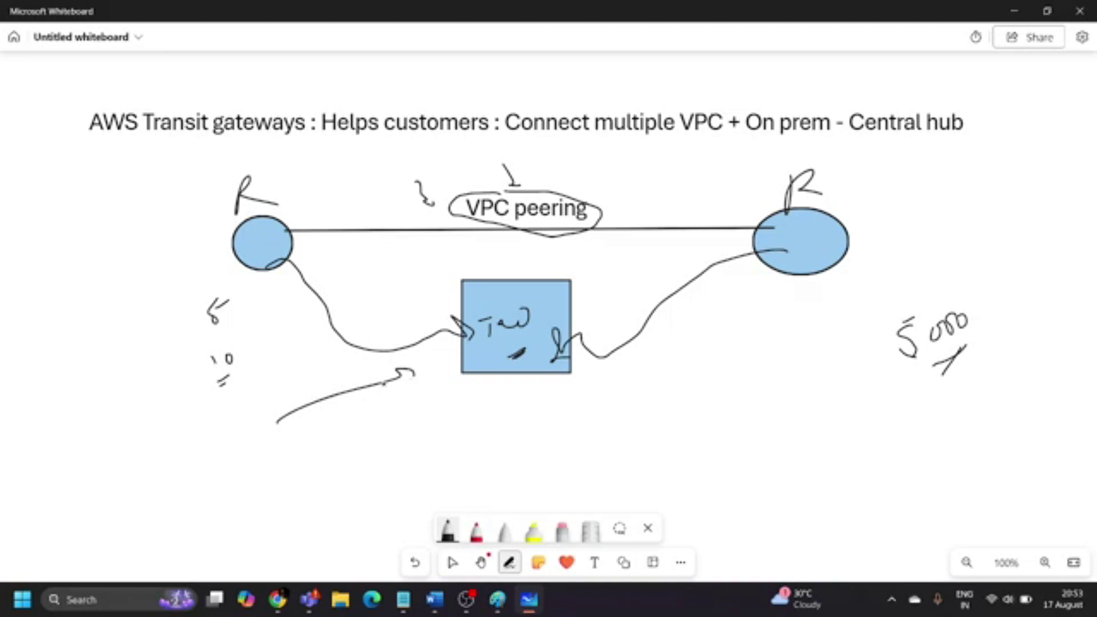
pyautogui.moveTo(461, 395)
pyautogui.mouseDown()
pyautogui.moveTo(498, 386)
pyautogui.moveTo(547, 403)
pyautogui.moveTo(509, 393)
pyautogui.moveTo(554, 358)
pyautogui.mouseUp()
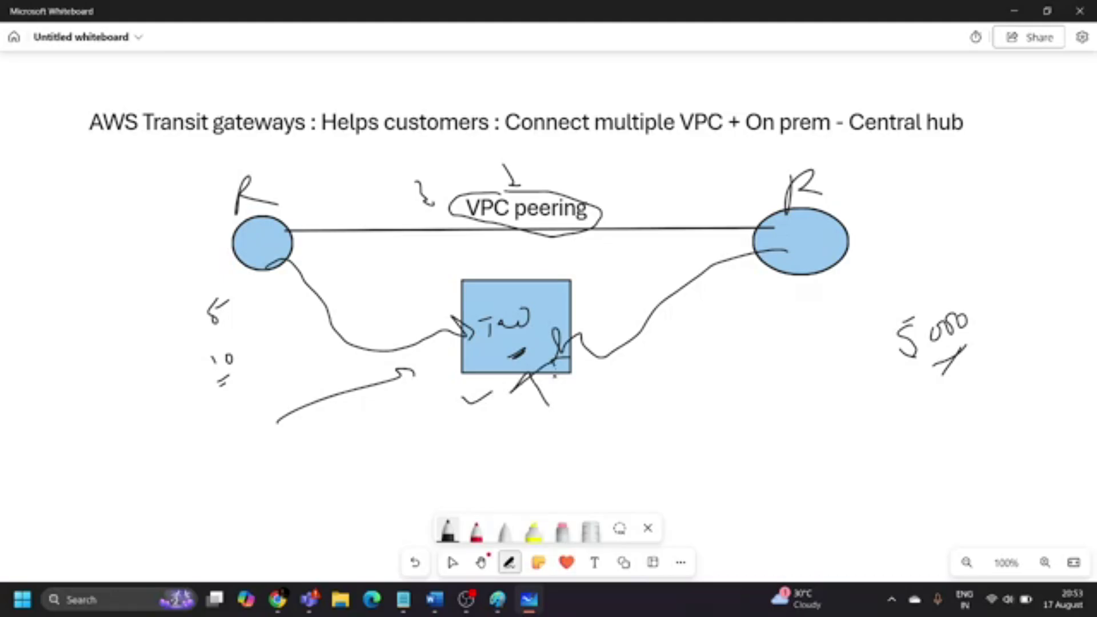
pyautogui.moveTo(417, 381); pyautogui.dragTo(464, 355)
pyautogui.moveTo(435, 212)
pyautogui.mouseDown()
pyautogui.moveTo(443, 278)
pyautogui.moveTo(459, 285)
pyautogui.mouseUp()
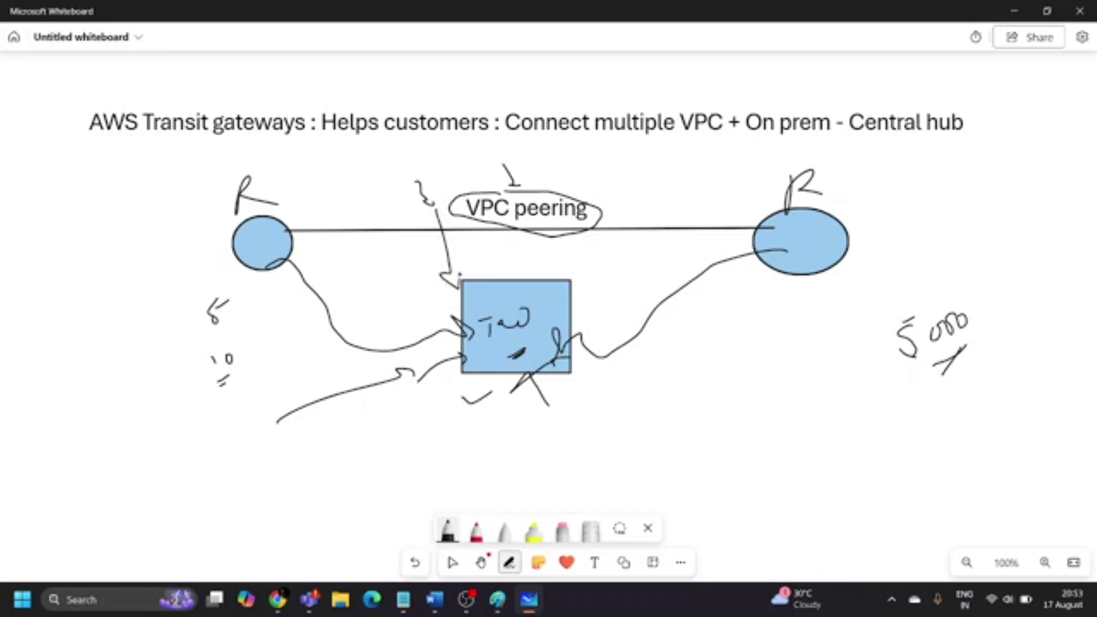
pyautogui.moveTo(495, 158)
pyautogui.mouseDown()
pyautogui.moveTo(502, 182)
pyautogui.moveTo(509, 176)
pyautogui.mouseUp()
# Switch to the AWS VPC console in Chrome and dismiss the AWS Network Manager banner on the Transit gateways page.
pyautogui.moveTo(278, 597)
pyautogui.click(321, 565)
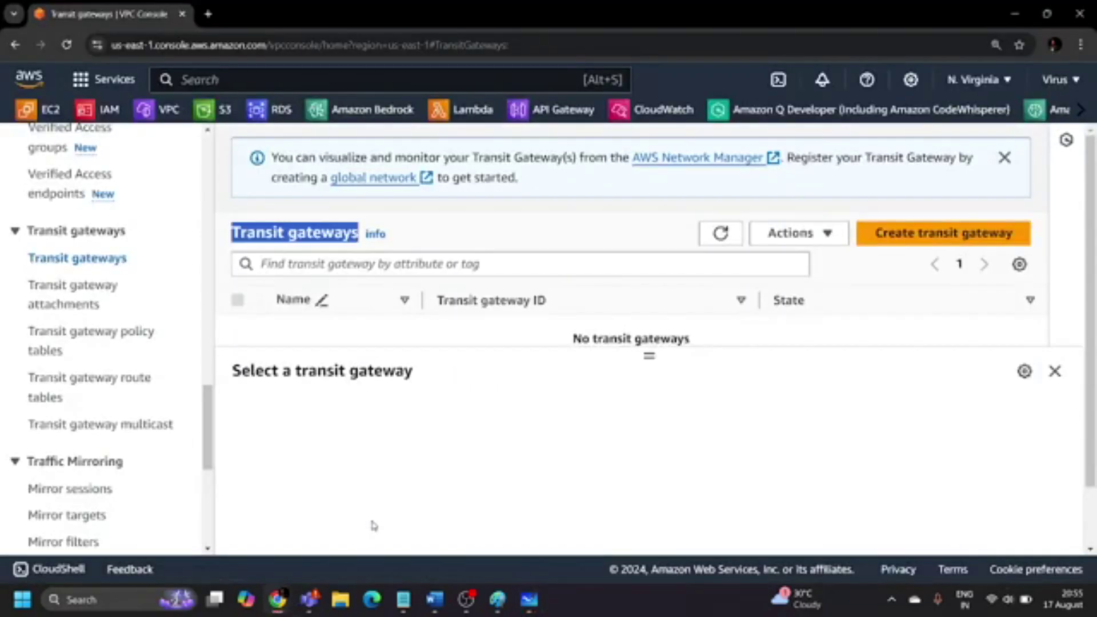
pyautogui.click(456, 235)
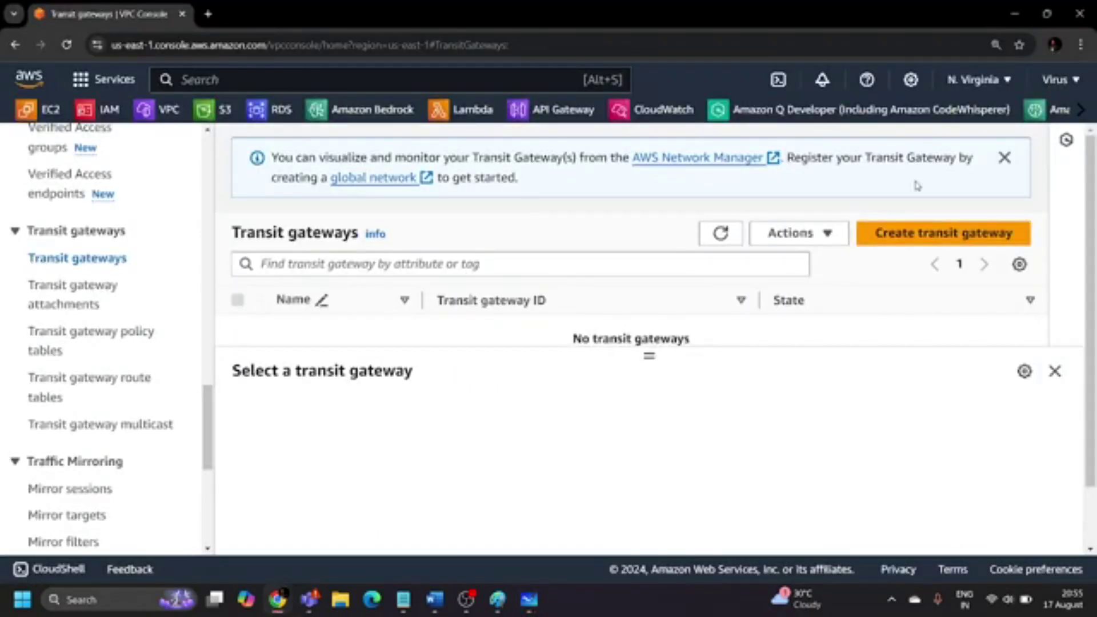
pyautogui.click(1004, 158)
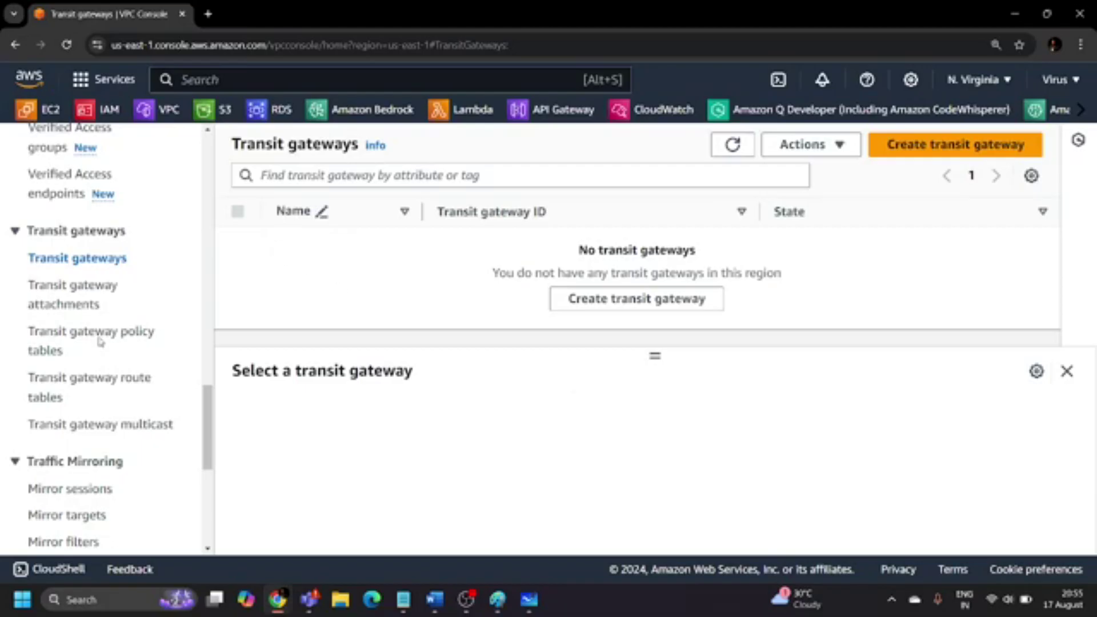
# Open the Your VPCs list in the VPC console.
pyautogui.scroll(15, 97, 337)
pyautogui.scroll(2, 66, 334)
pyautogui.click(58, 317)
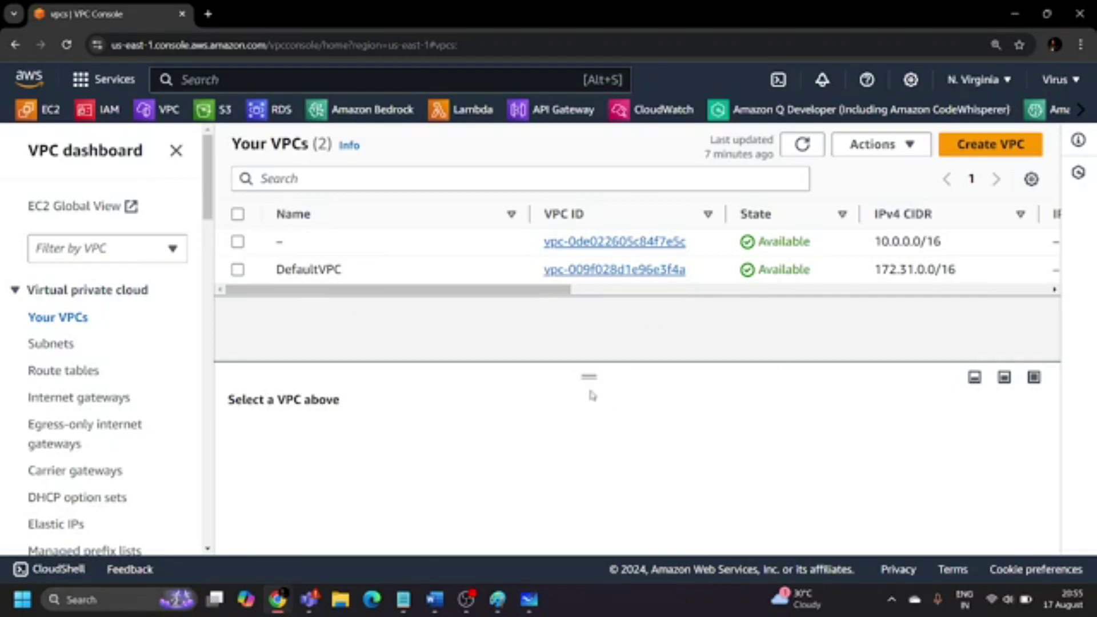
# Start creating a VPC-only resource and set its name tag to First_VPC.
pyautogui.click(977, 150)
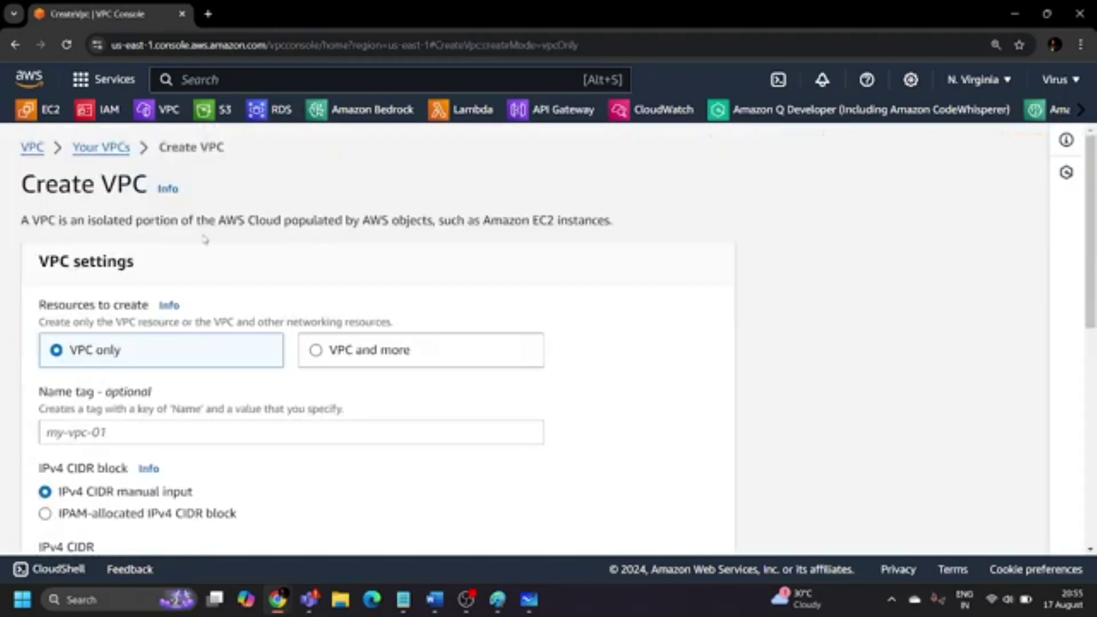
pyautogui.moveTo(86, 220); pyautogui.dragTo(407, 220)
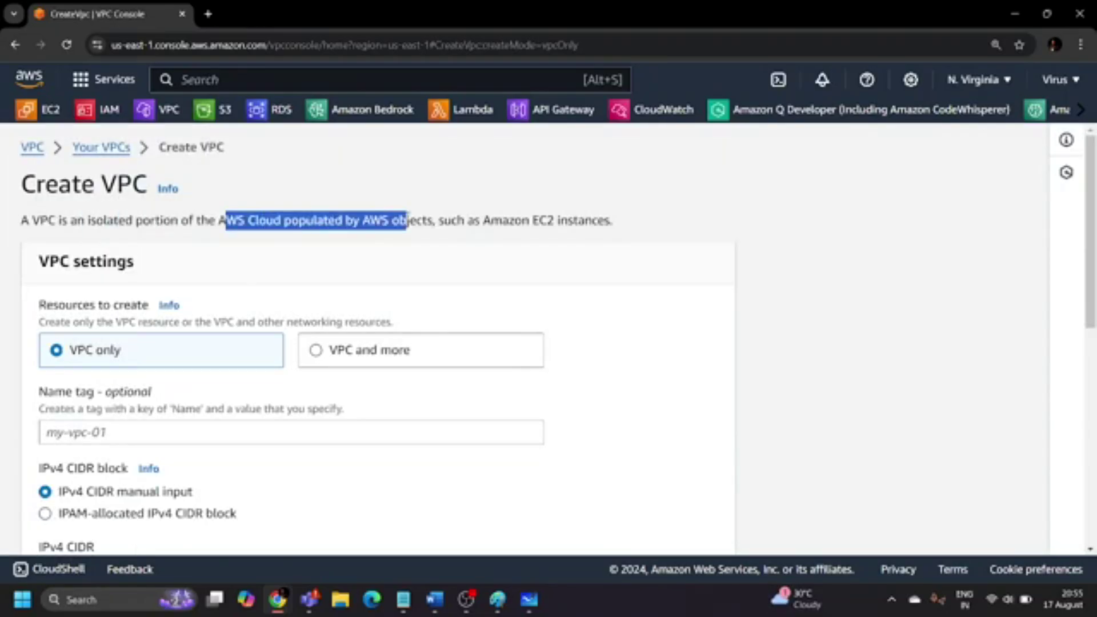
pyautogui.doubleClick(522, 221)
pyautogui.click(639, 219)
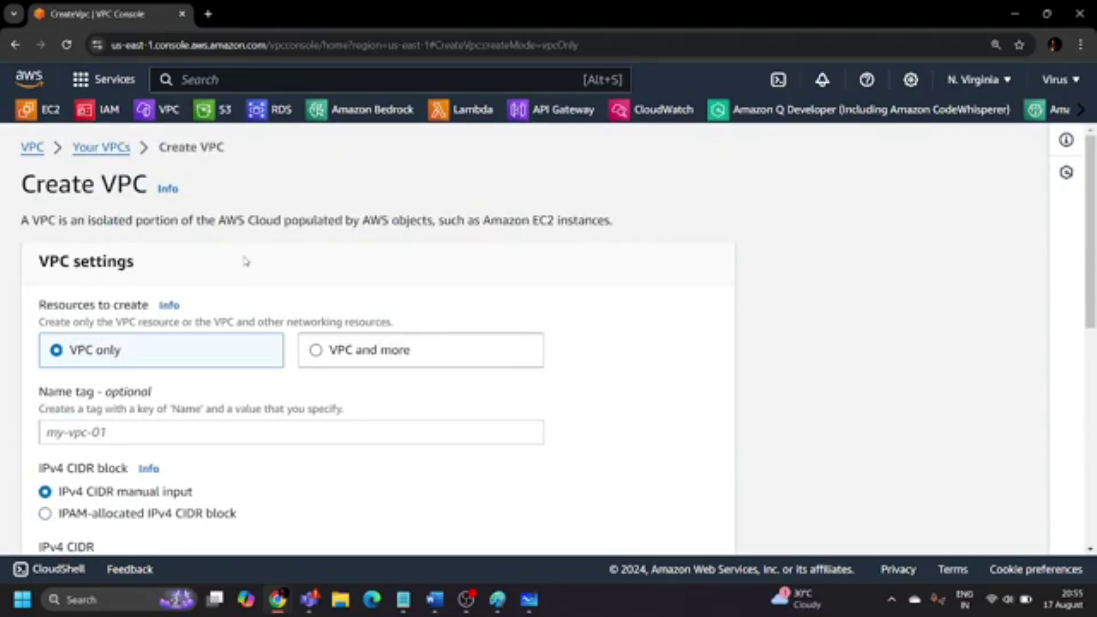
pyautogui.scroll(-3, 245, 258)
pyautogui.click(112, 293)
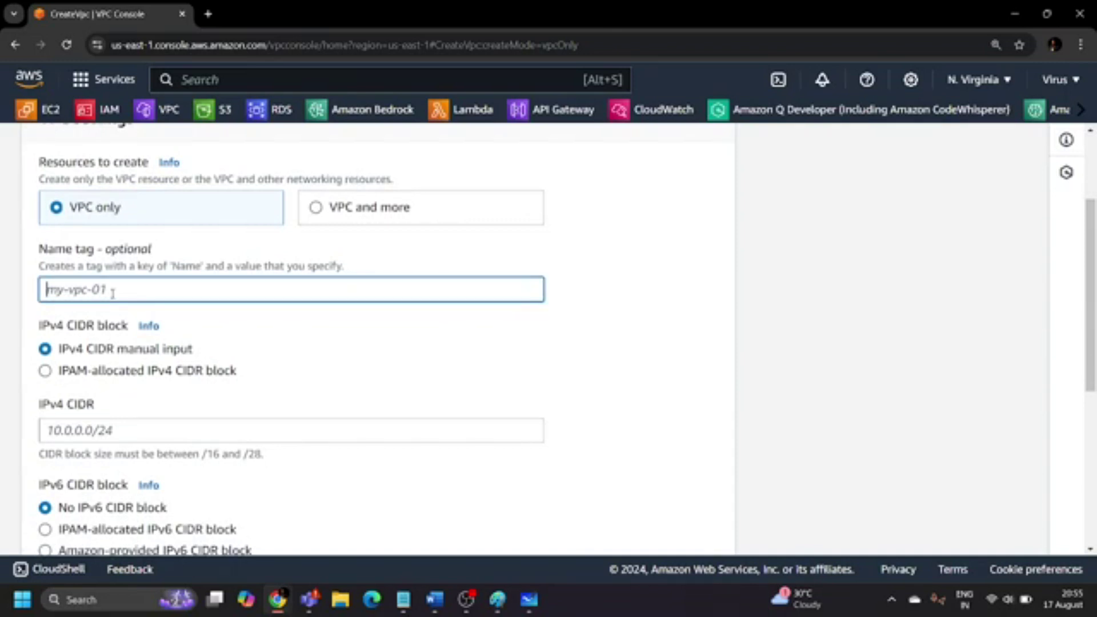
pyautogui.write('Fir')
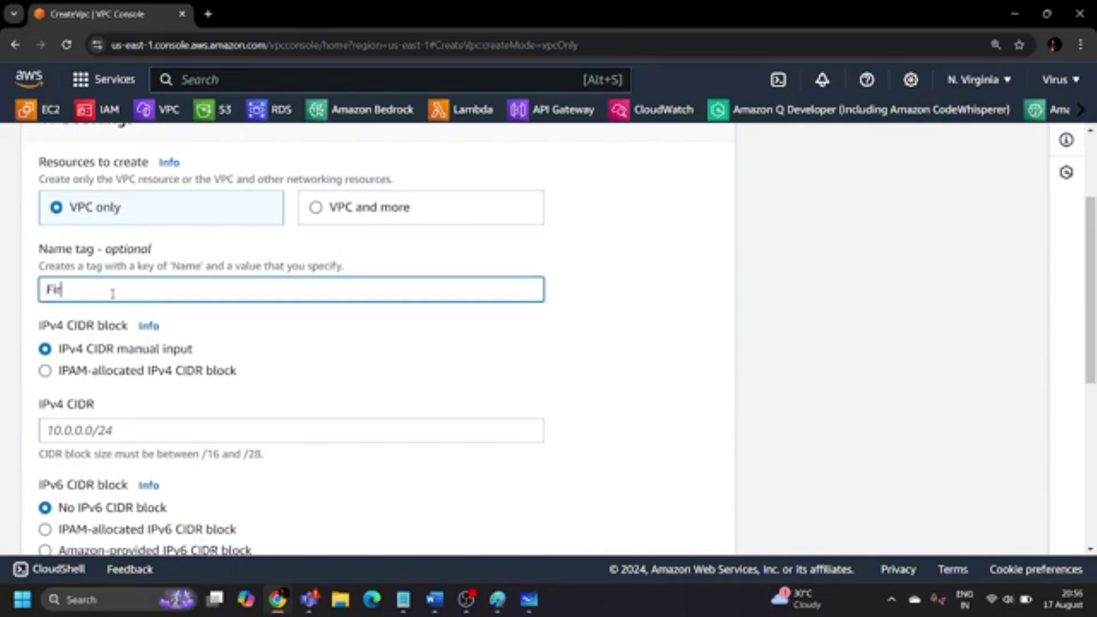
pyautogui.write('st_VPC')
# Set the IPv4 CIDR to 10.0.0.0/24, create the VPC and dismiss the success banner.
pyautogui.scroll(-3, 165, 349)
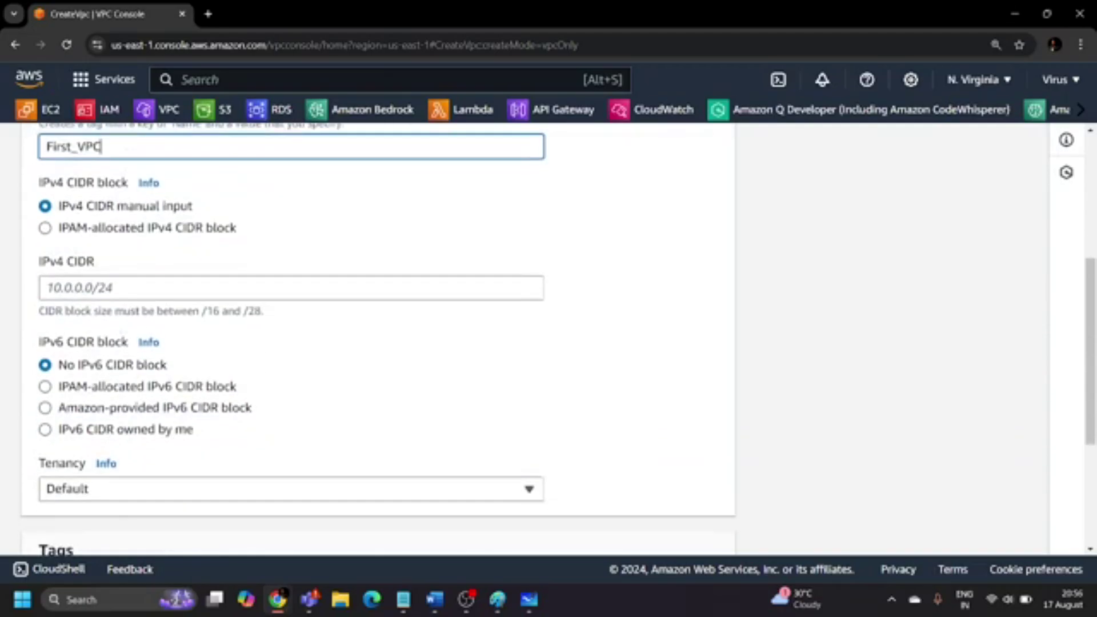
pyautogui.click(132, 289)
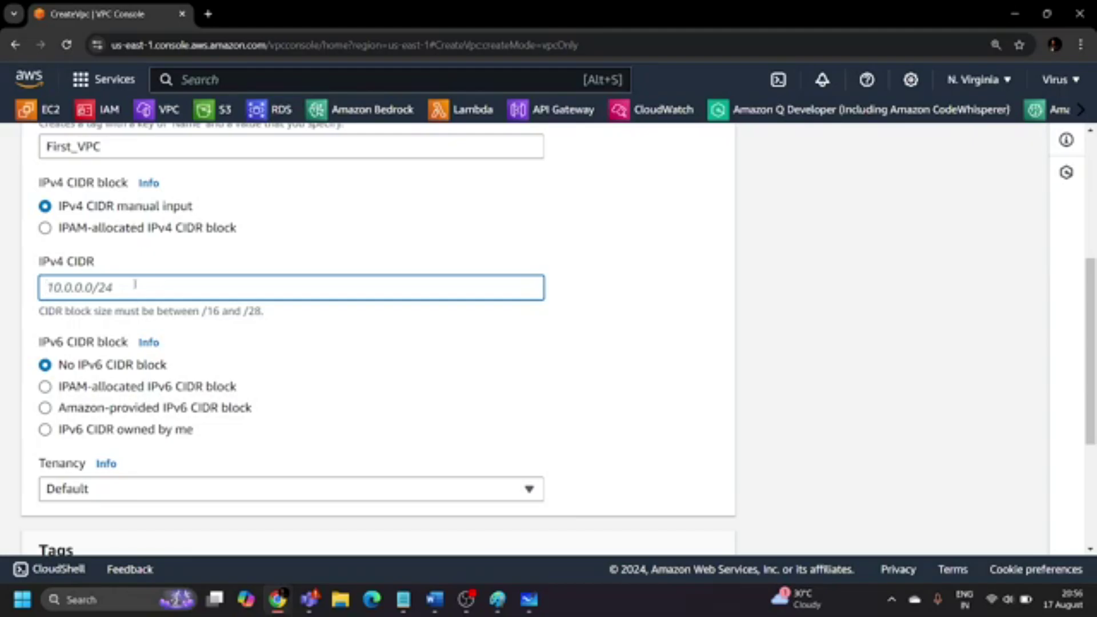
pyautogui.write('10.0.0.0/24')
pyautogui.click(322, 310)
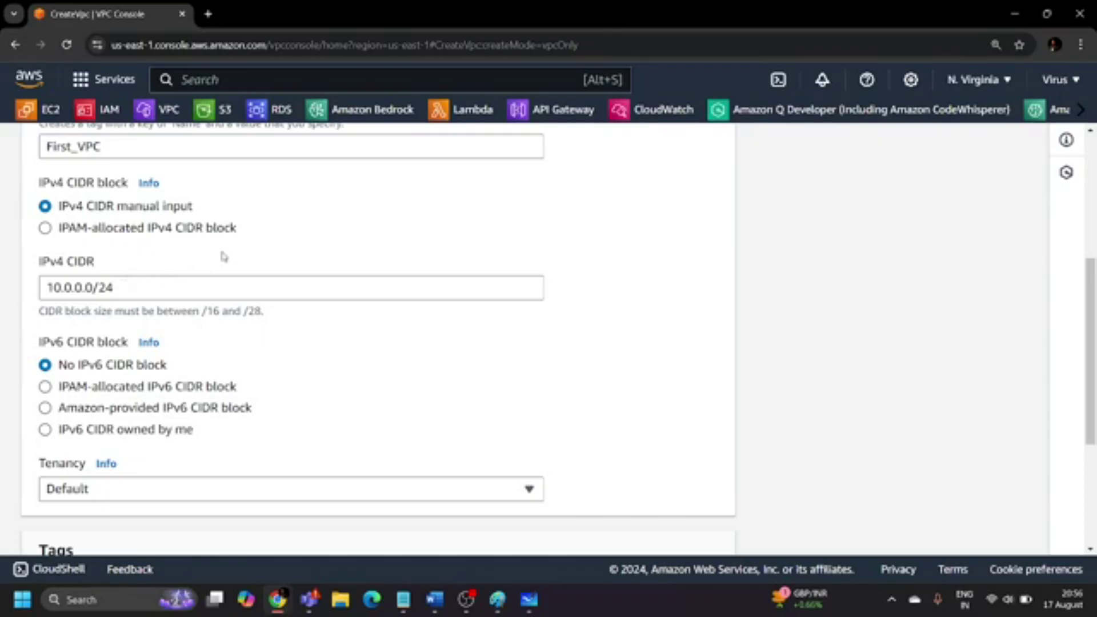
pyautogui.scroll(-2, 285, 320)
pyautogui.scroll(-1, 285, 319)
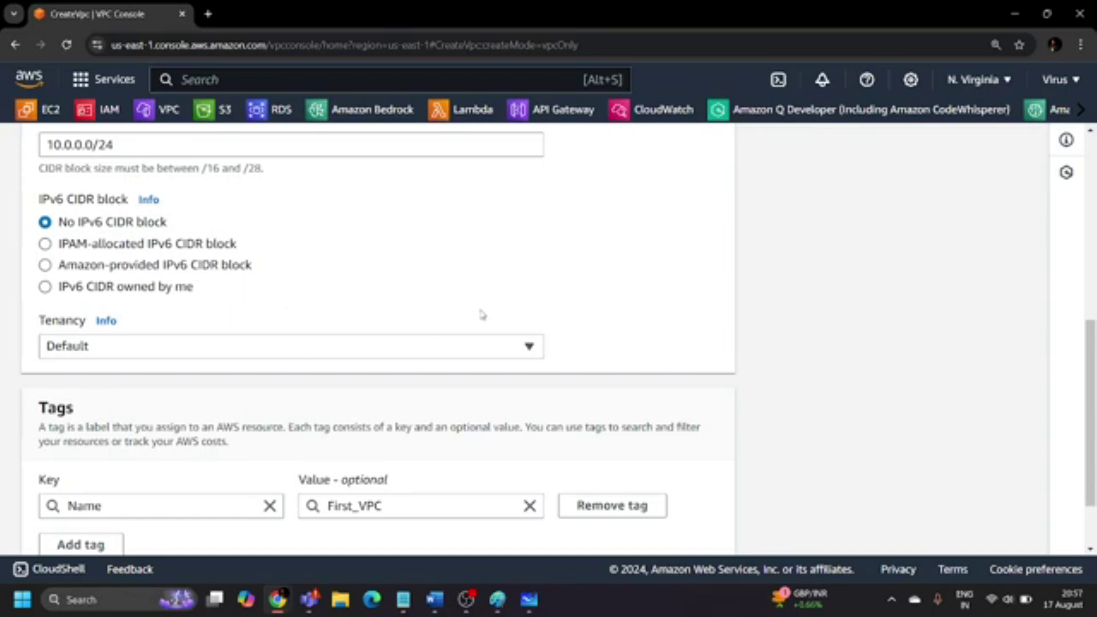
pyautogui.scroll(-2, 477, 317)
pyautogui.click(657, 530)
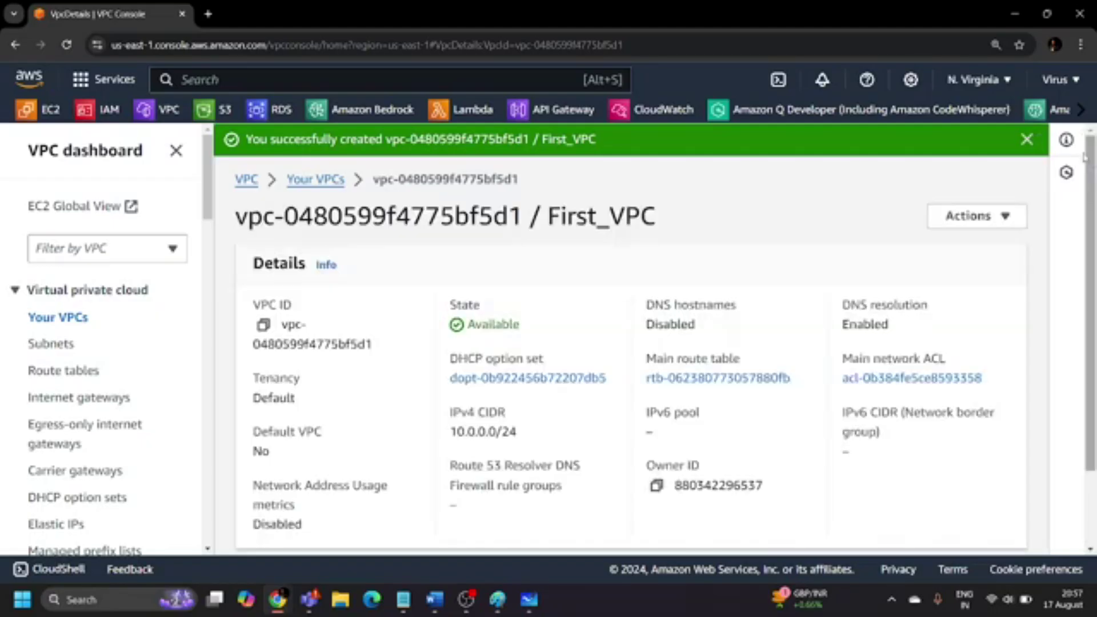
pyautogui.click(1026, 139)
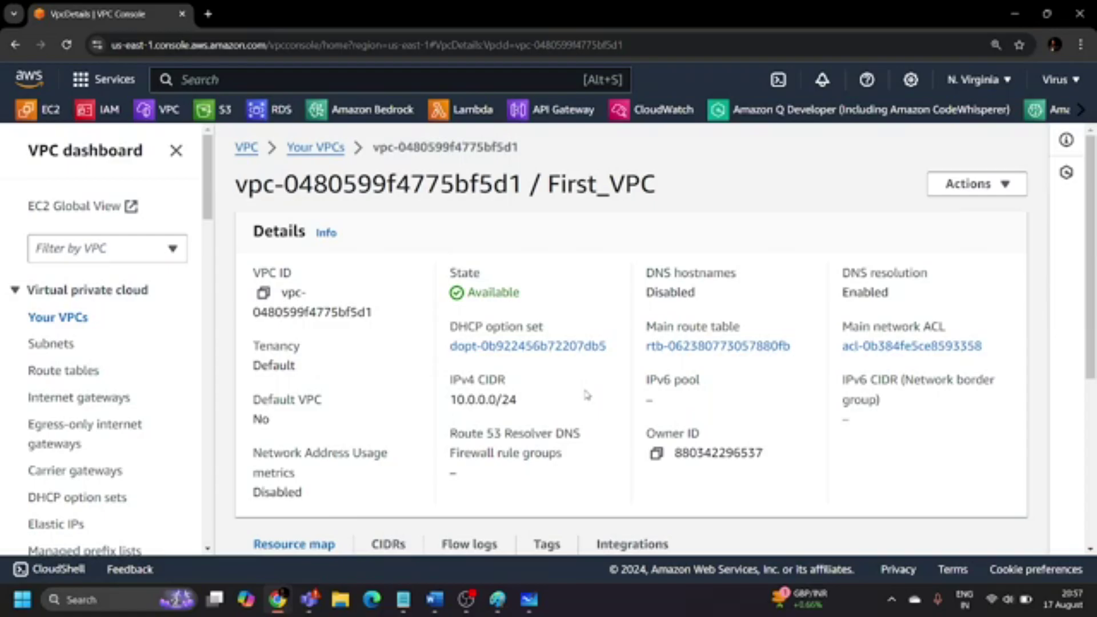
# Open the VPC settings of First_VPC for editing and show the help on DNS resolution.
pyautogui.click(981, 188)
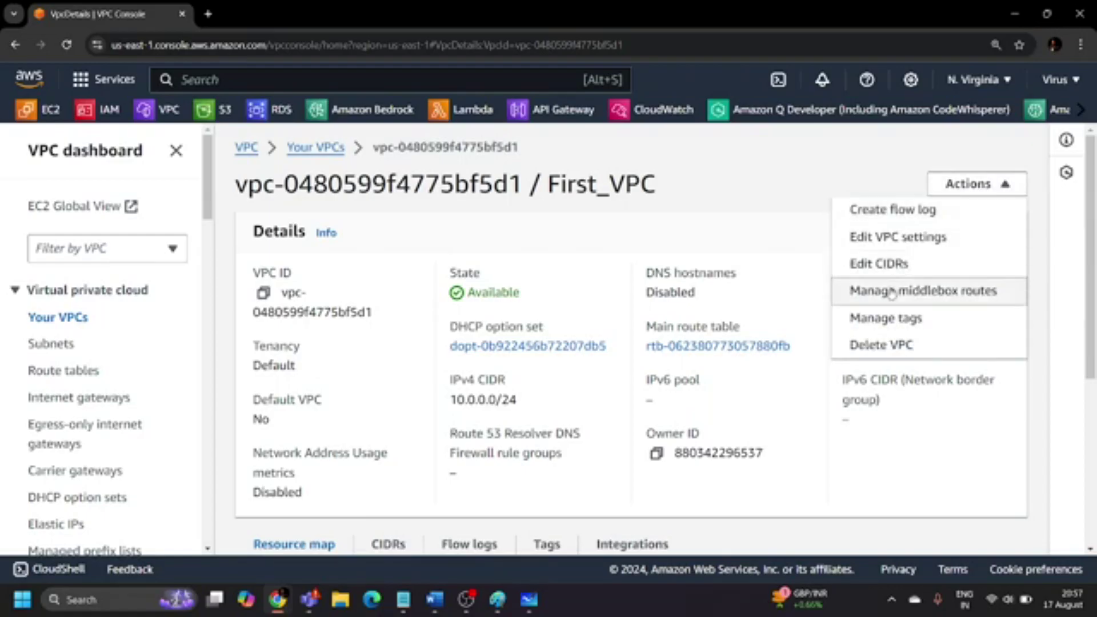
pyautogui.click(913, 239)
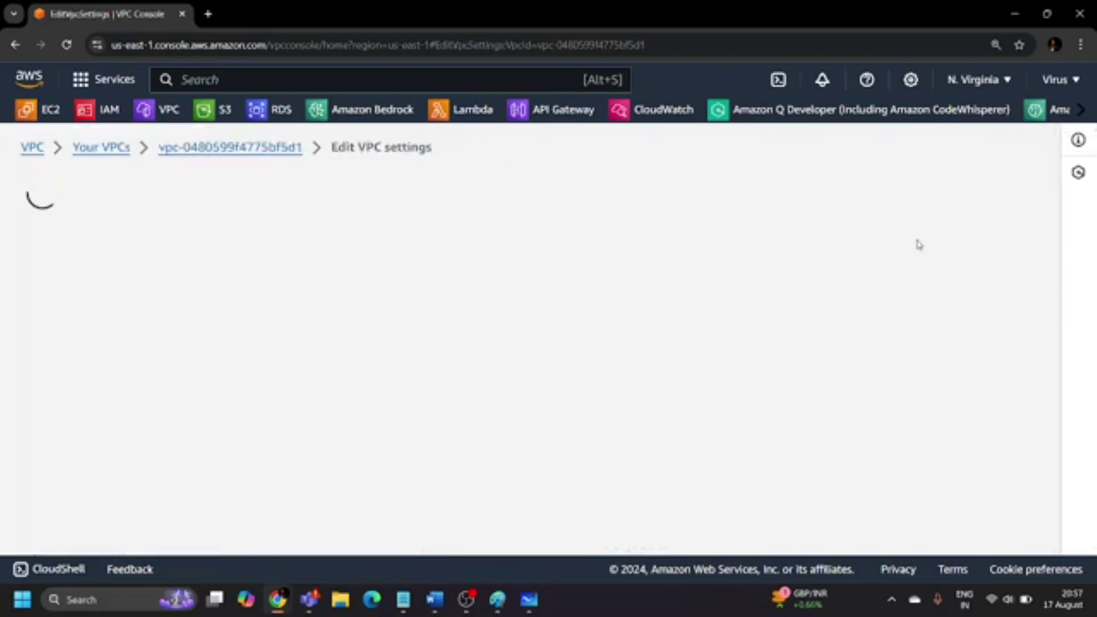
pyautogui.scroll(-4, 188, 400)
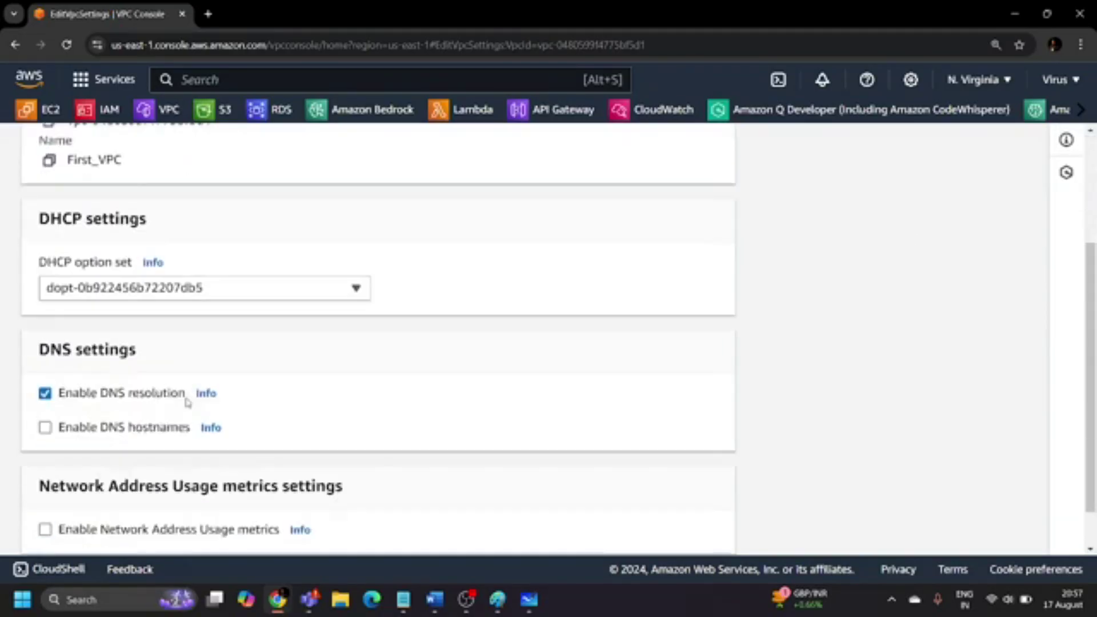
pyautogui.moveTo(40, 309); pyautogui.dragTo(139, 310)
pyautogui.click(172, 313)
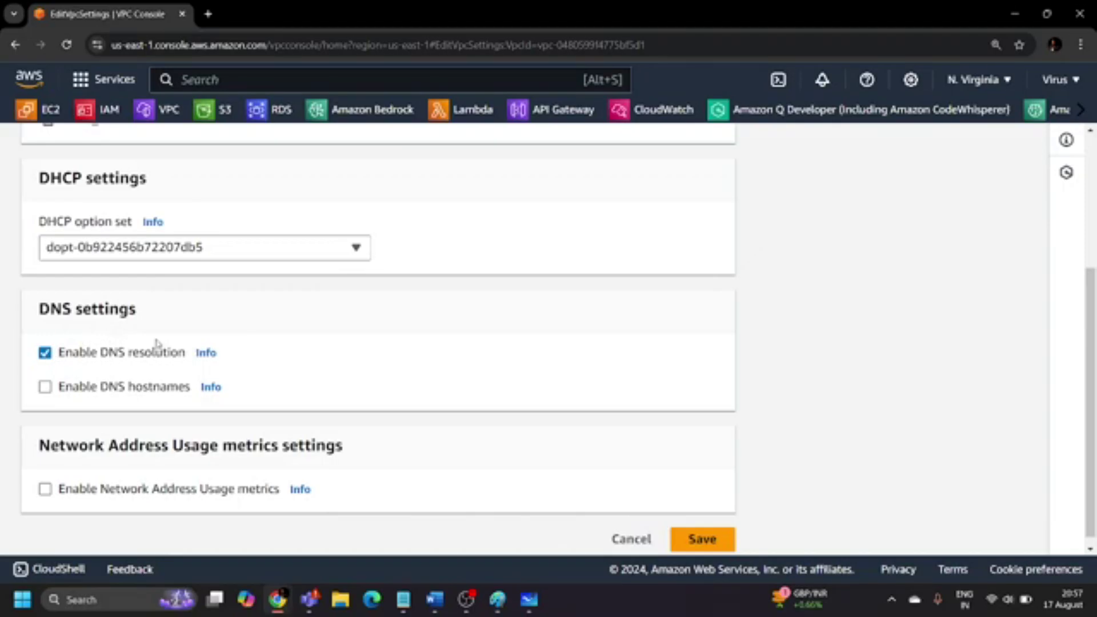
pyautogui.click(205, 353)
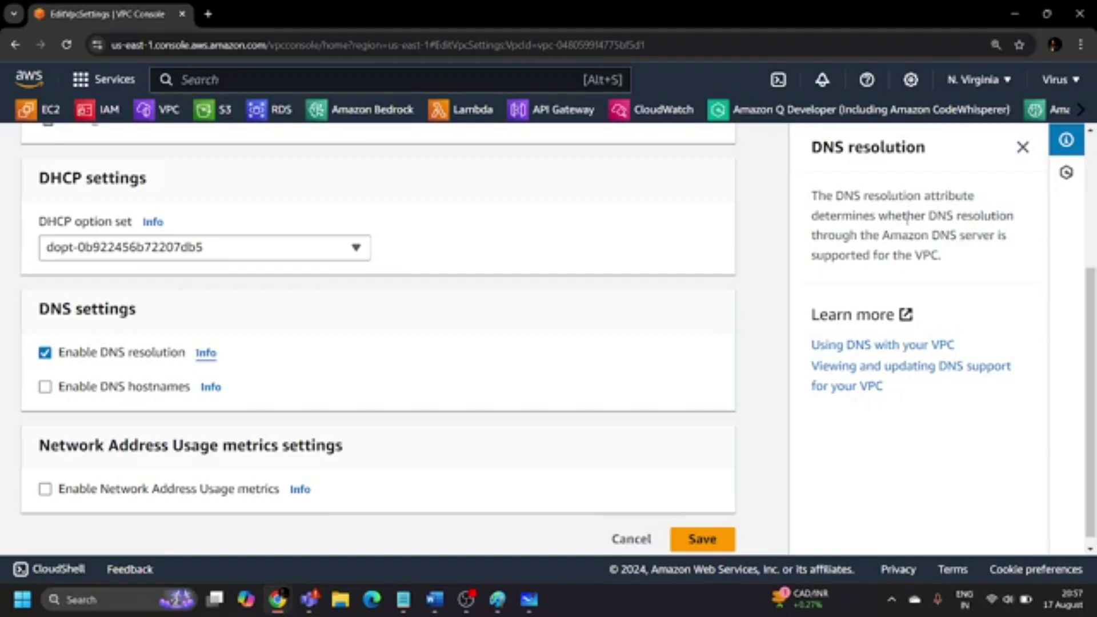
# Save First_VPC's settings with DNS resolution enabled and dismiss the success banner.
pyautogui.click(48, 358)
pyautogui.click(46, 354)
pyautogui.click(702, 543)
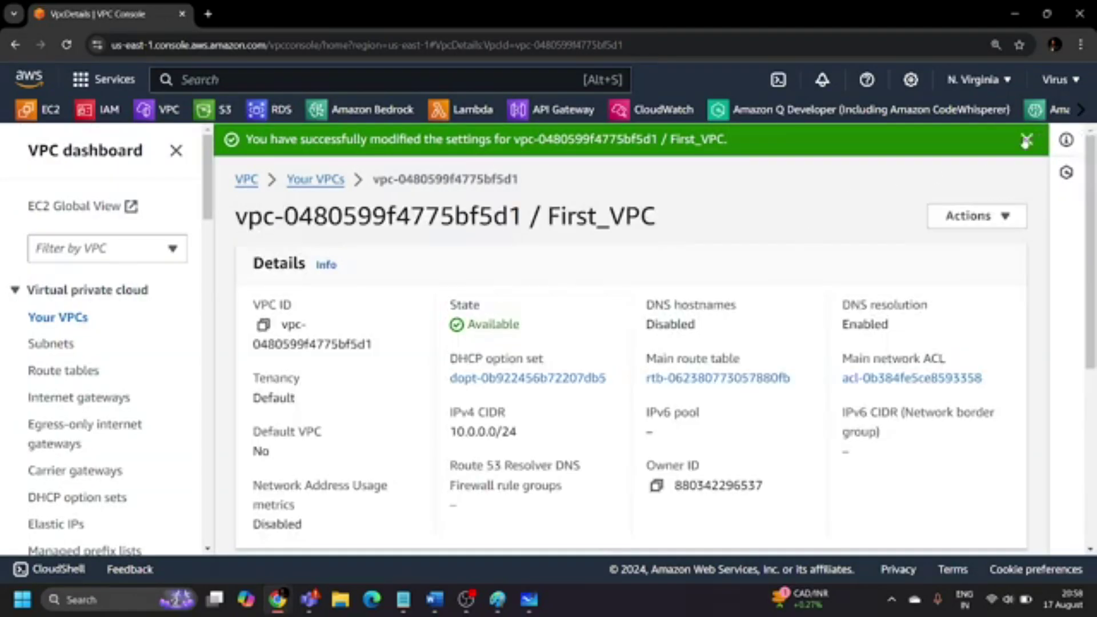
pyautogui.click(1026, 140)
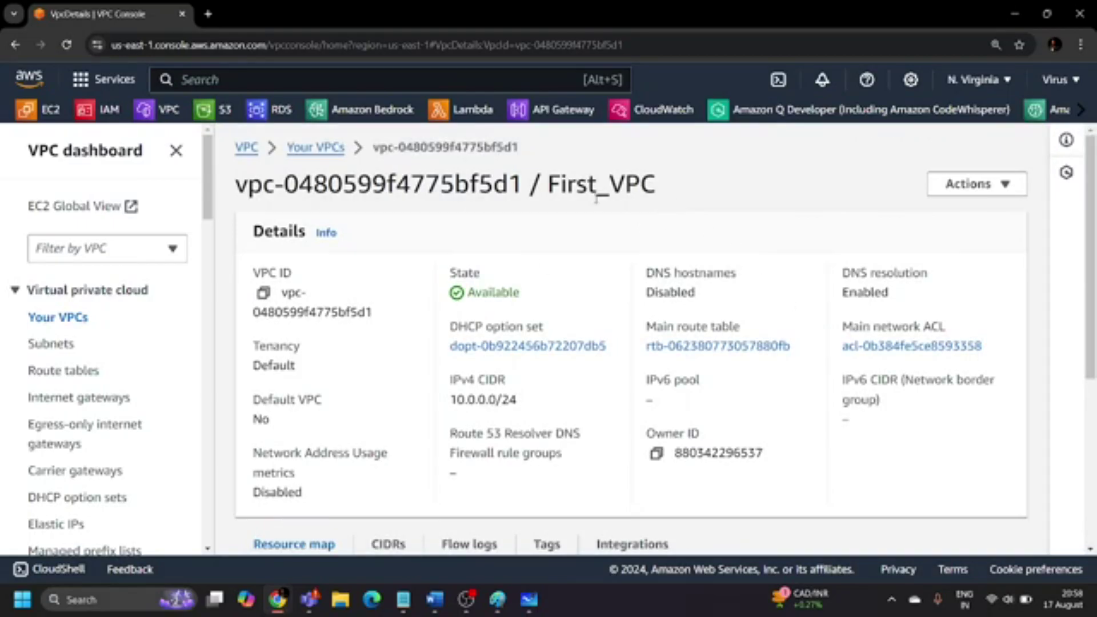
pyautogui.moveTo(546, 183); pyautogui.dragTo(697, 184)
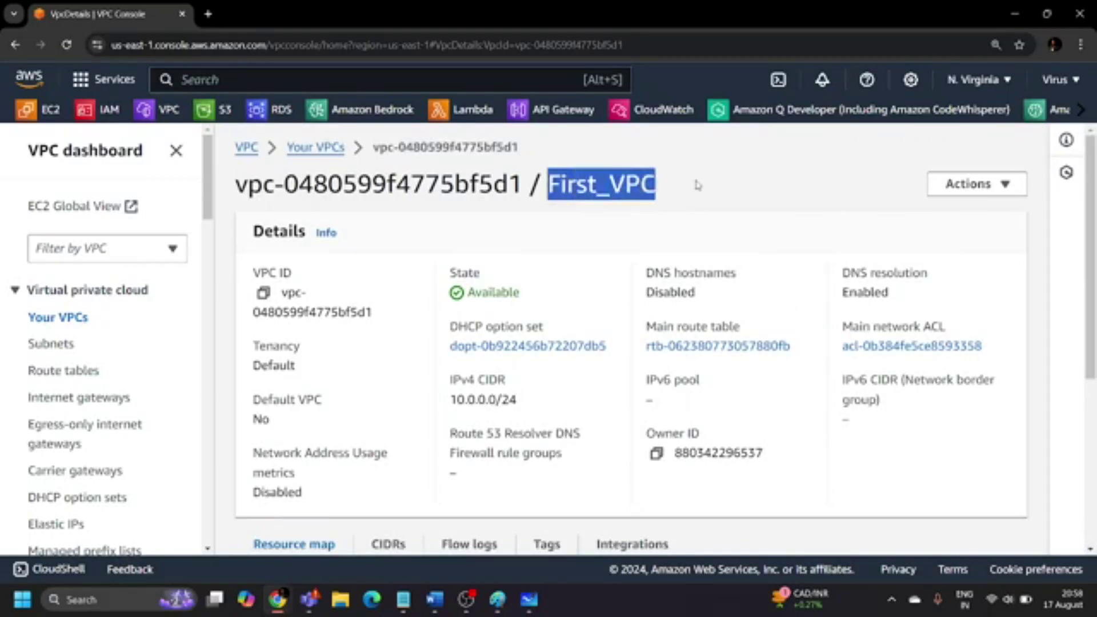
pyautogui.click(697, 185)
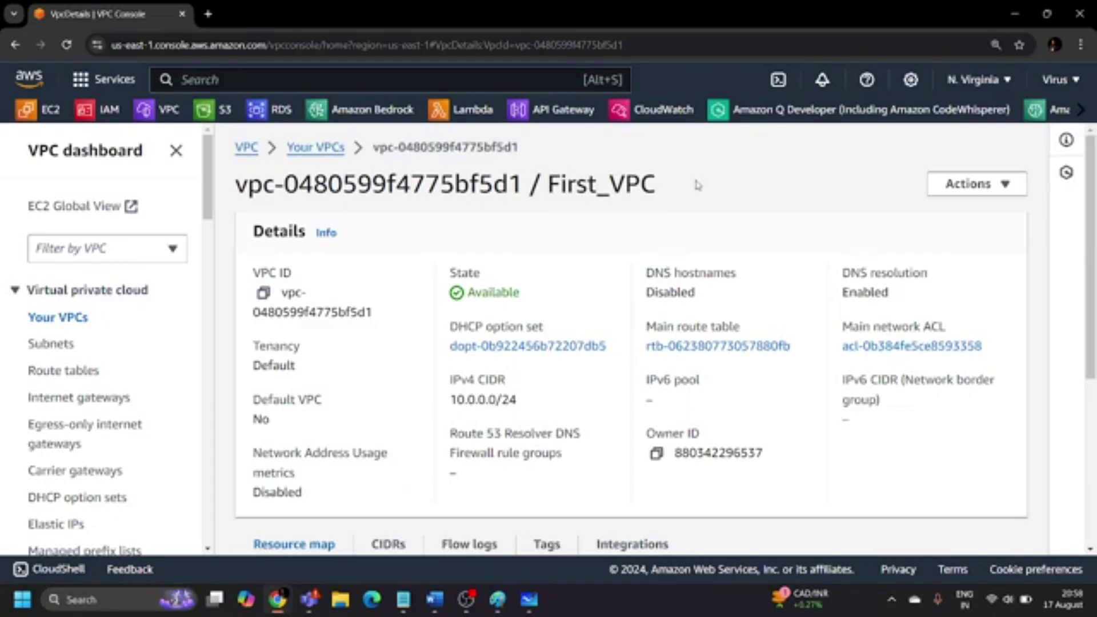
# Start creating a subnet from the Subnets list and choose First_VPC as its VPC.
pyautogui.click(45, 345)
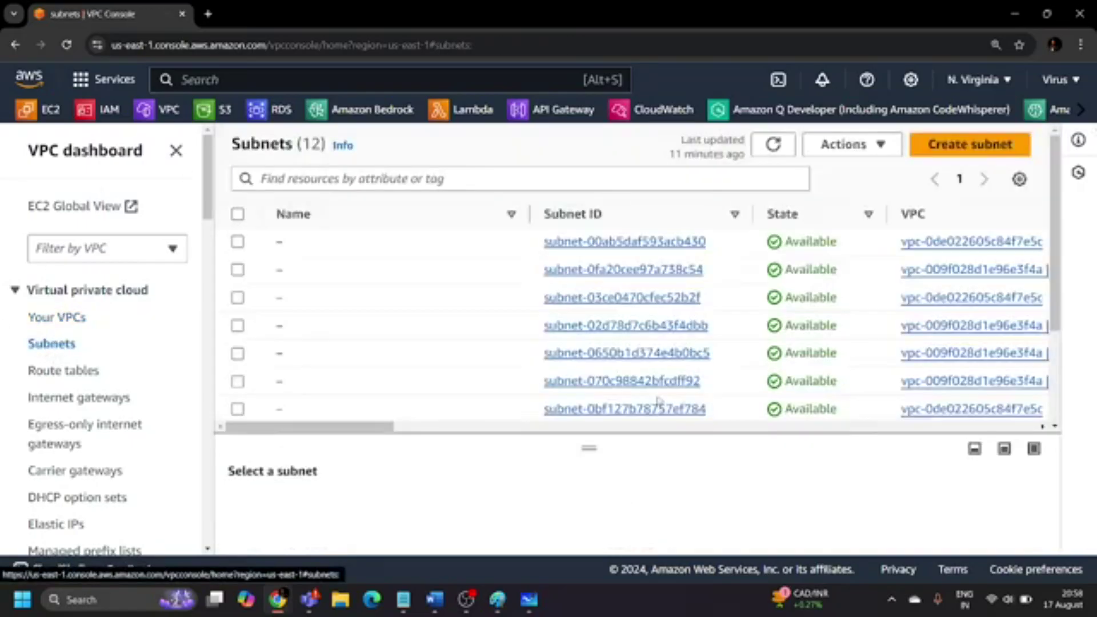
pyautogui.scroll(-3, 482, 342)
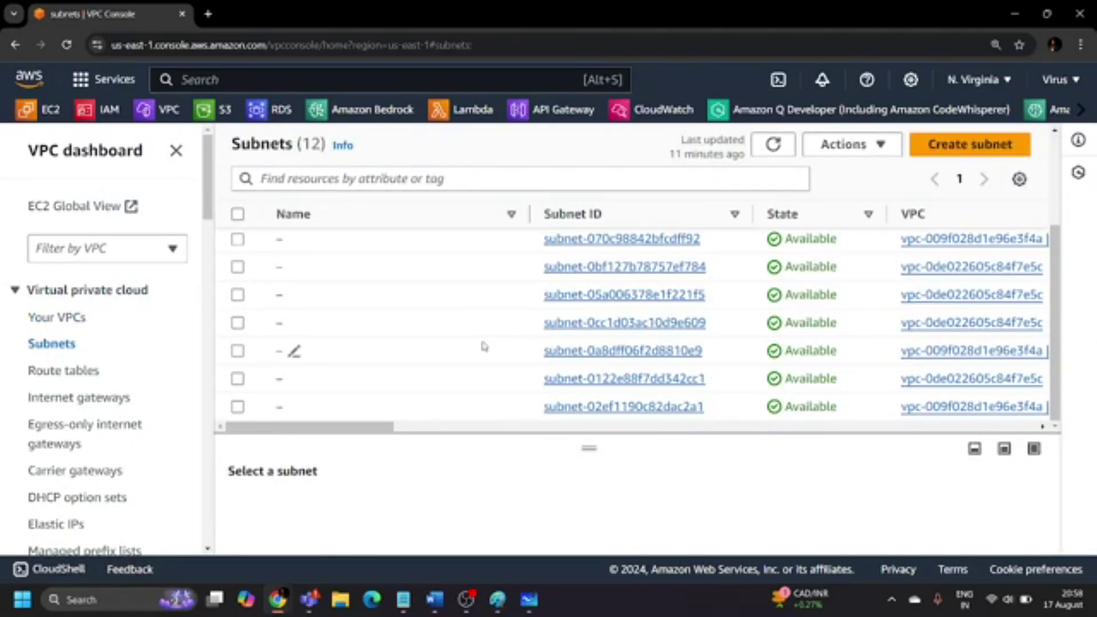
pyautogui.scroll(3, 483, 342)
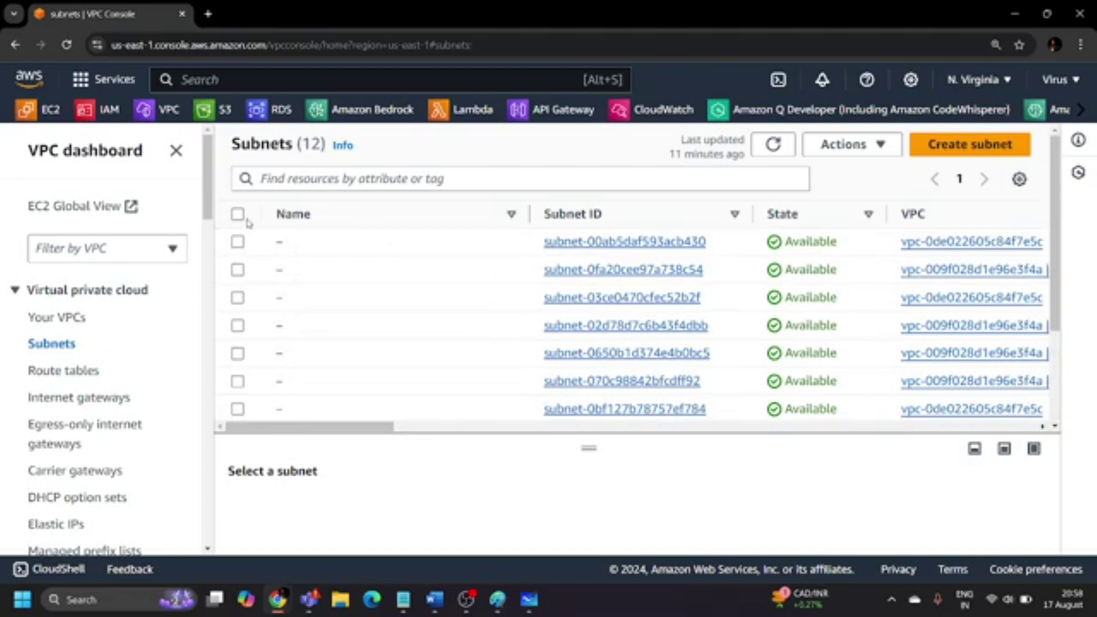
pyautogui.click(974, 151)
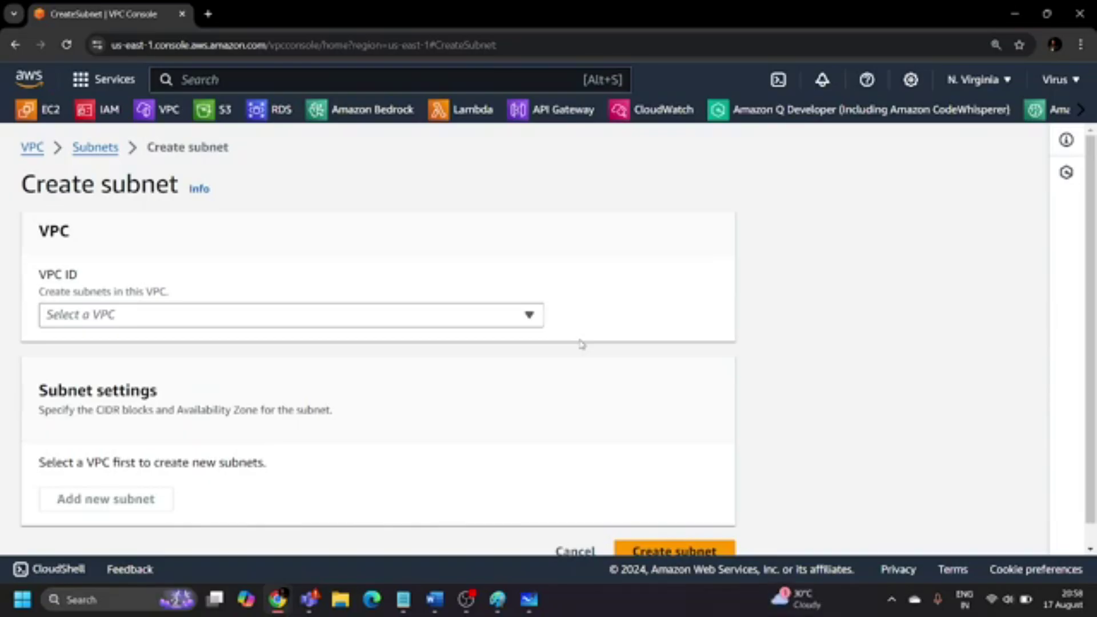
pyautogui.click(155, 313)
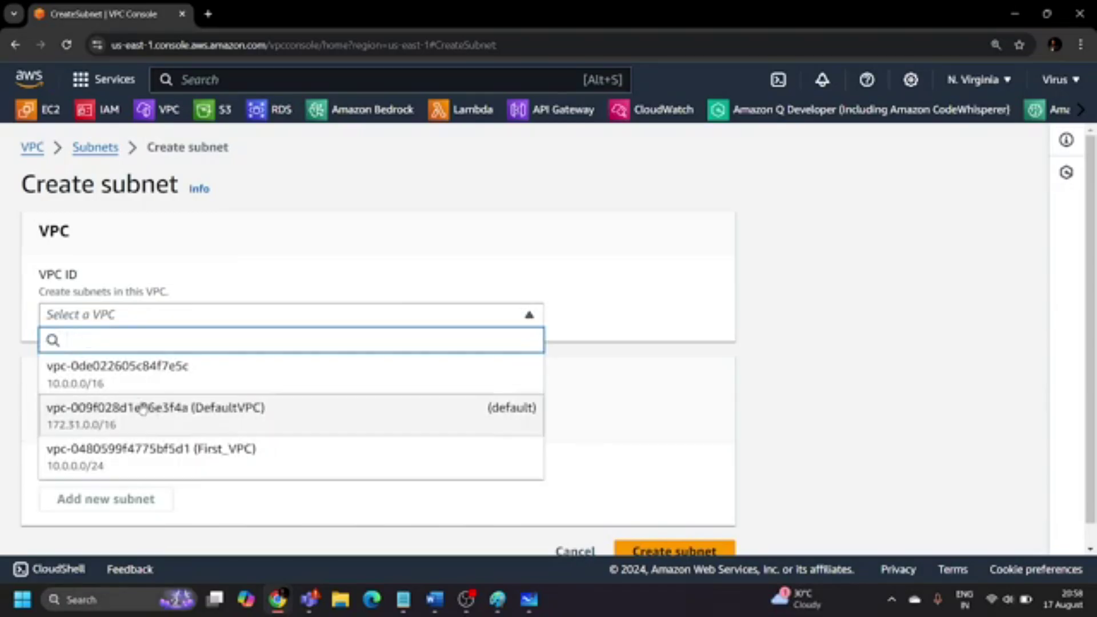
pyautogui.click(197, 469)
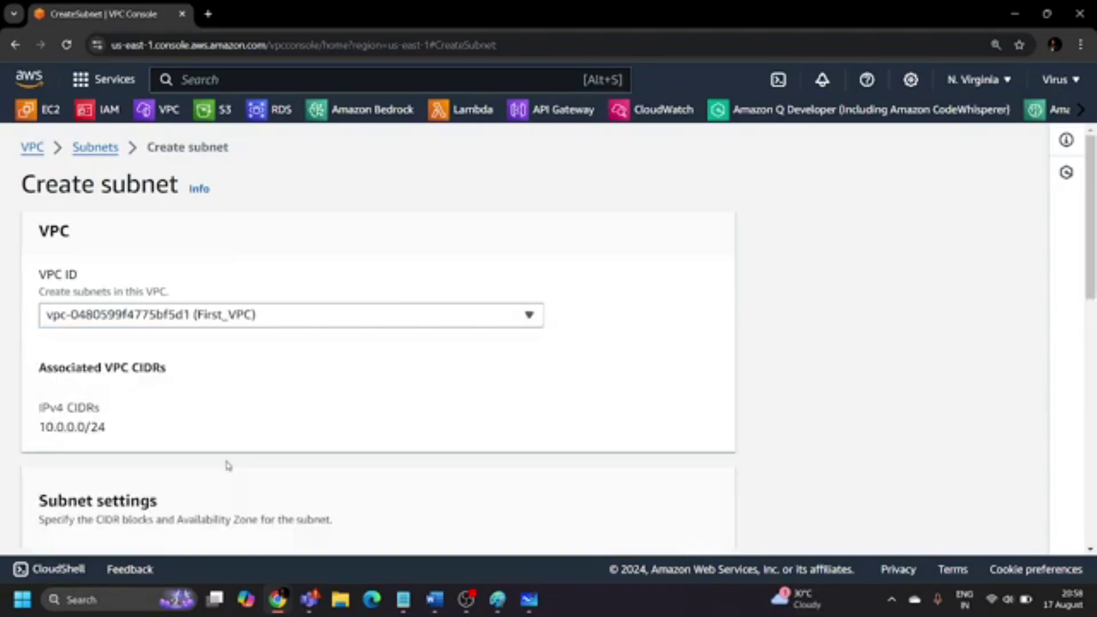
pyautogui.scroll(-3, 99, 267)
pyautogui.moveTo(39, 213); pyautogui.dragTo(113, 220)
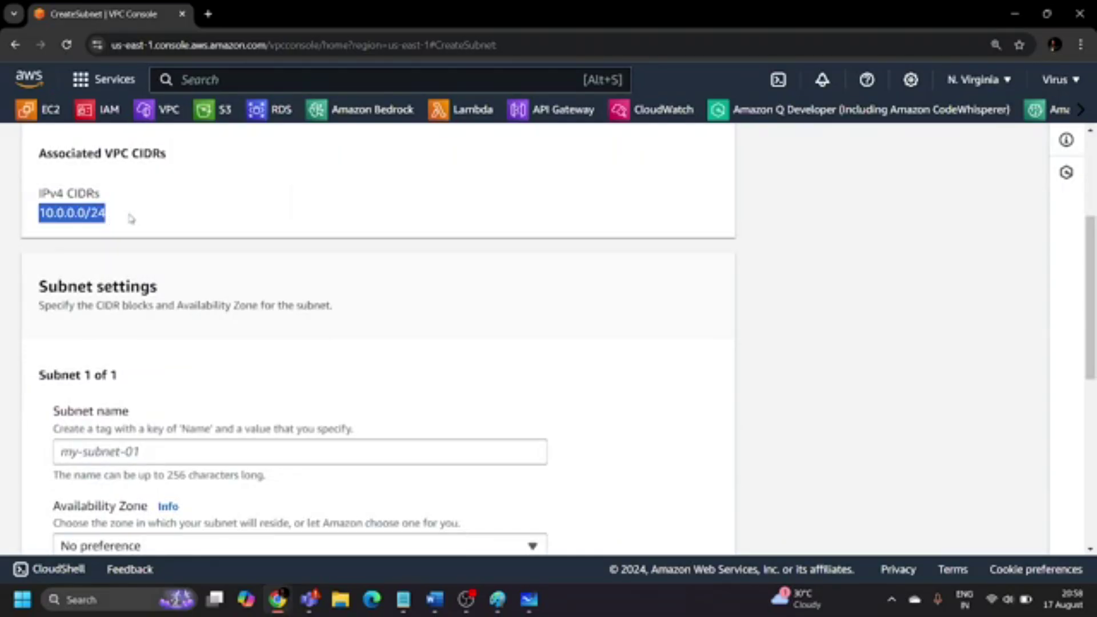
pyautogui.click(130, 219)
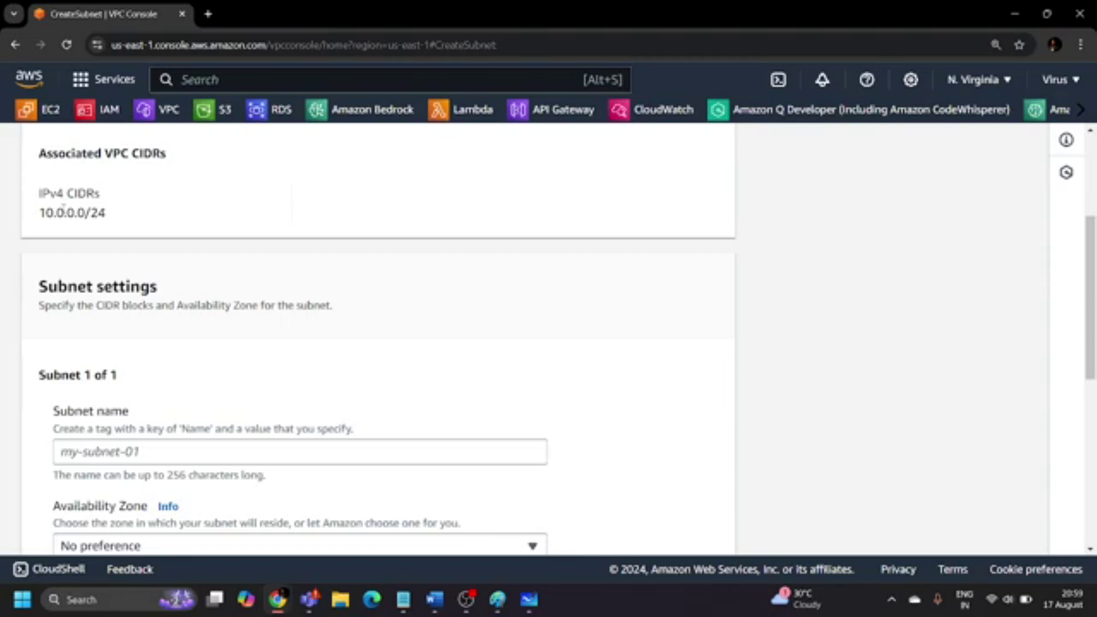
# Name the new subnet Public_Subnet_First_VPC.
pyautogui.scroll(-2, 136, 293)
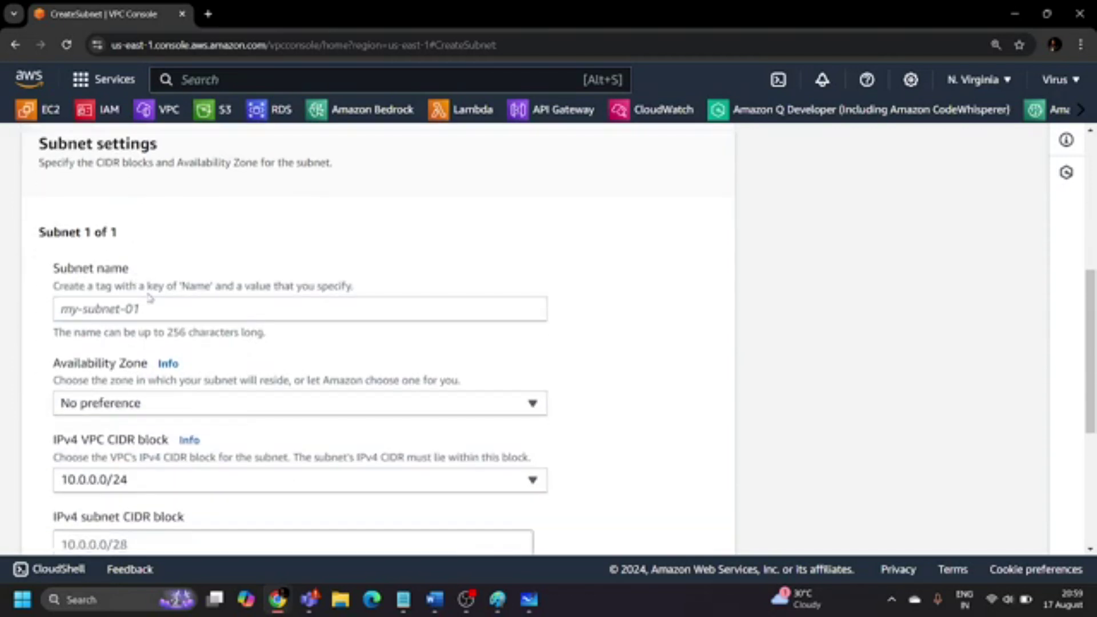
pyautogui.click(152, 308)
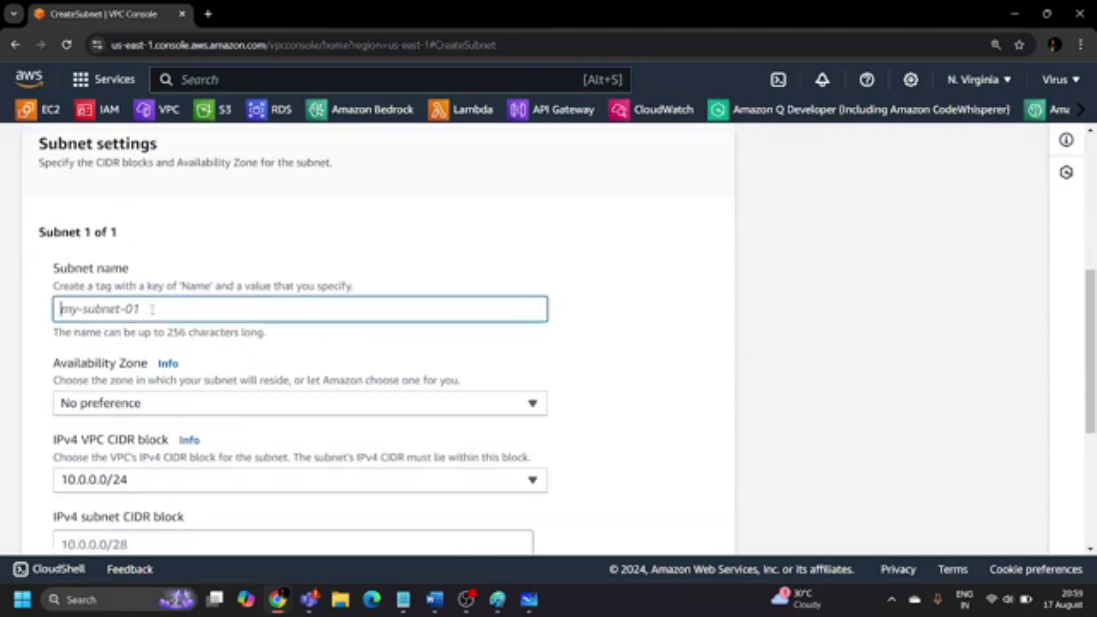
pyautogui.write('Pub')
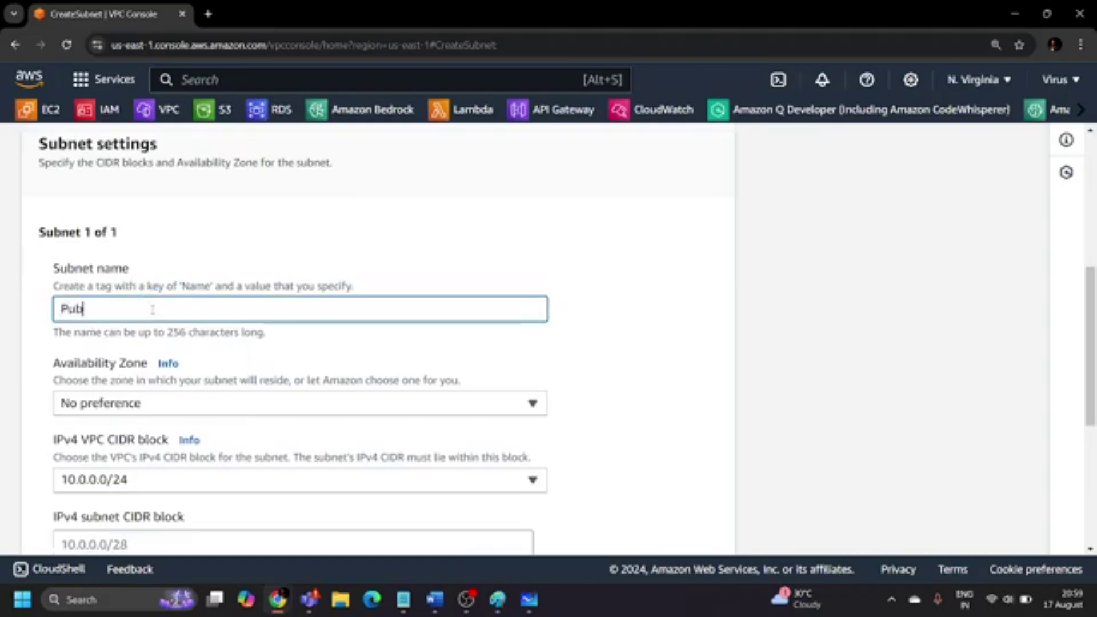
pyautogui.write('lic_Subn')
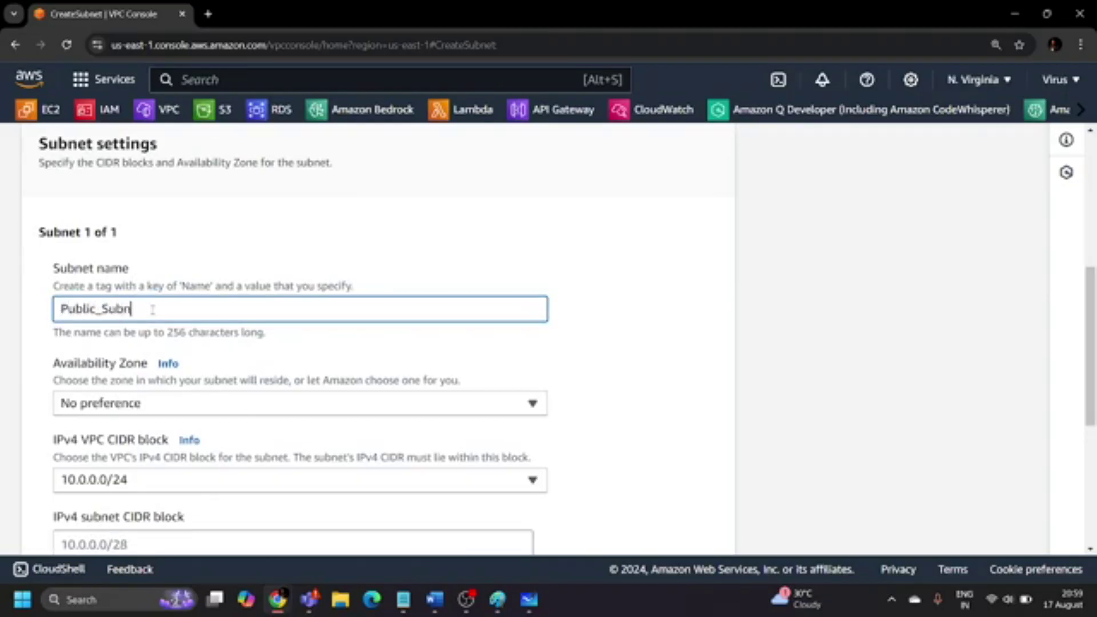
pyautogui.write('et_First_VPC')
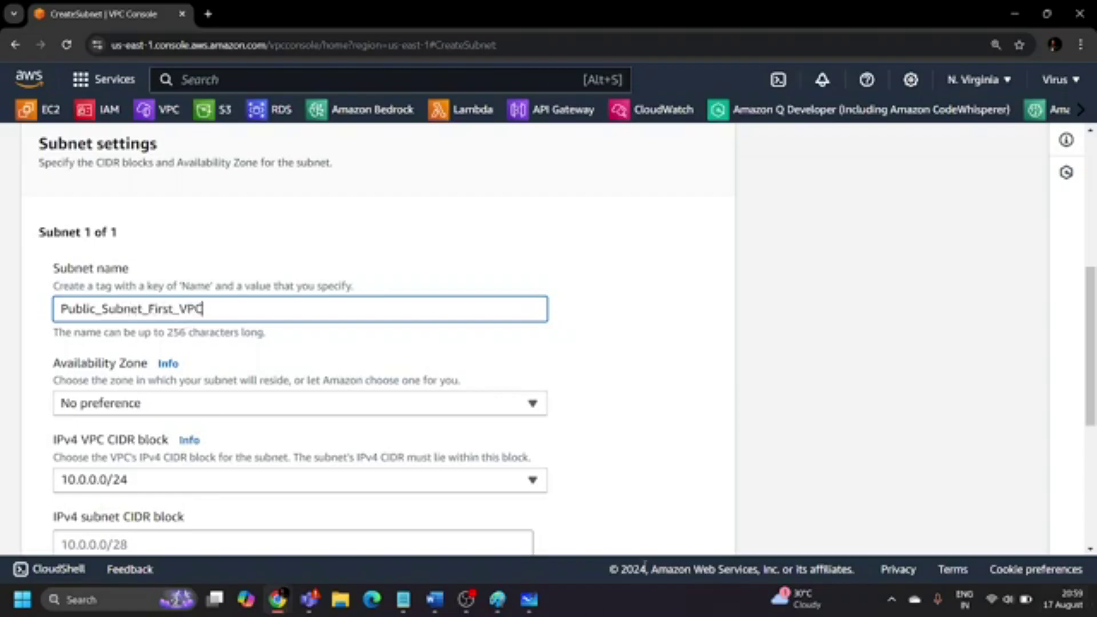
# Check the Availability Zone options, keep No preference, and select 10.0.0.0/24 as the IPv4 VPC CIDR block.
pyautogui.scroll(-2, 354, 459)
pyautogui.scroll(-1, 357, 459)
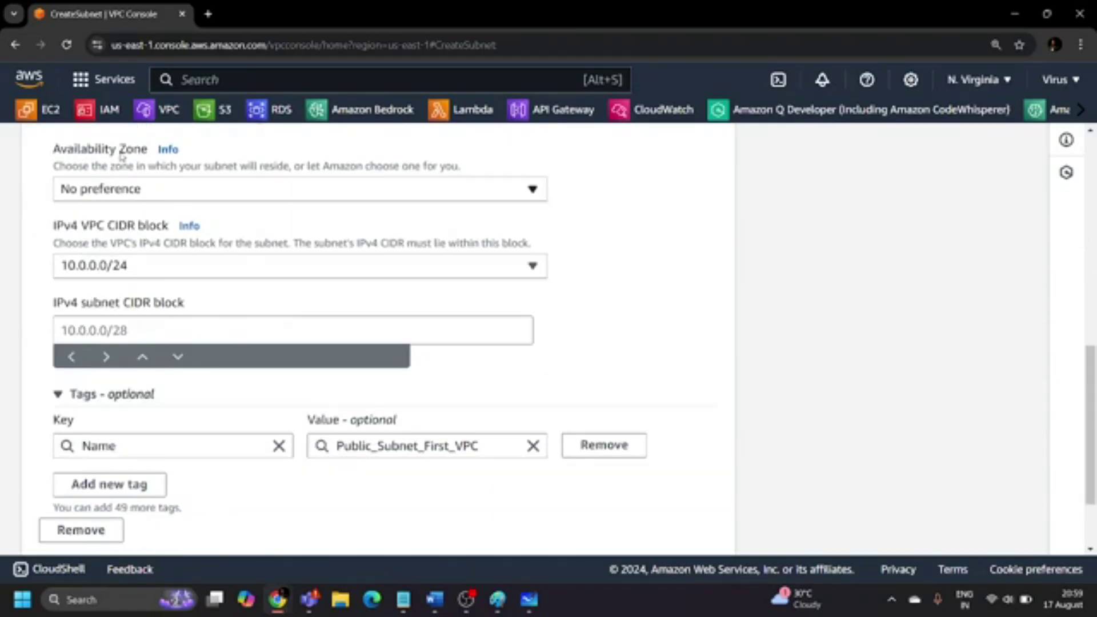
pyautogui.click(126, 193)
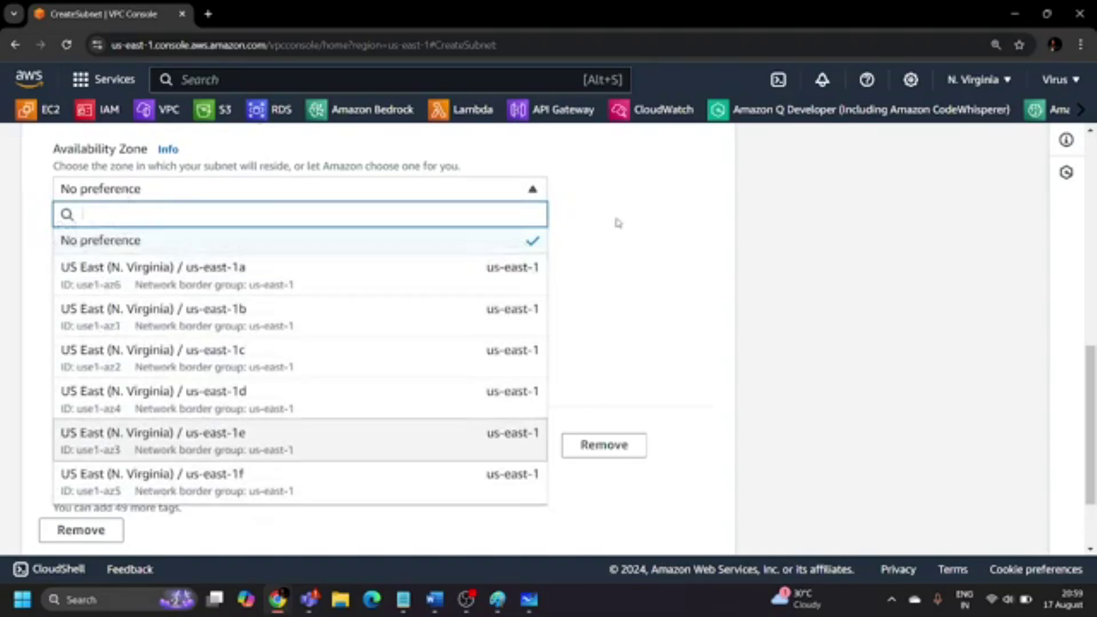
pyautogui.click(618, 227)
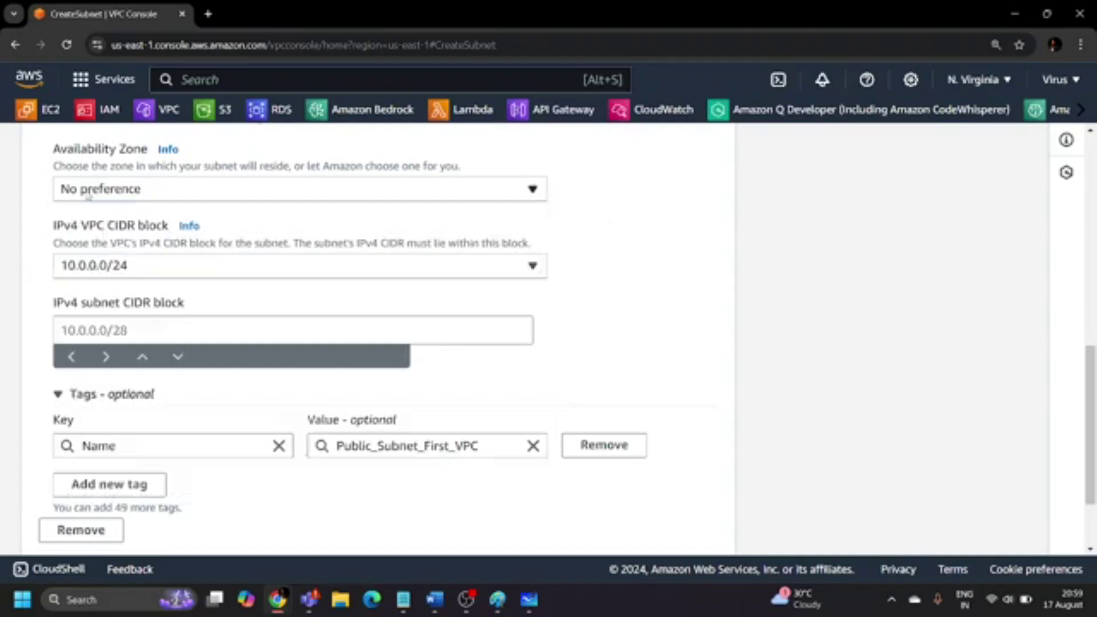
pyautogui.click(135, 271)
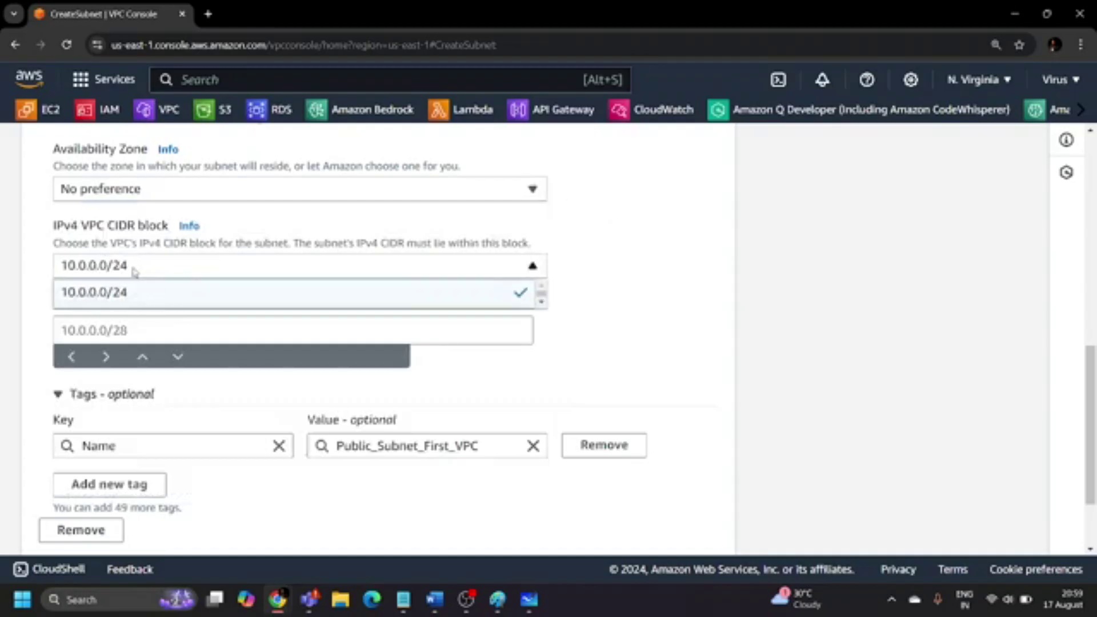
pyautogui.click(105, 300)
# Set the IPv4 subnet CIDR block to 10.0.0.0/25 and create the subnet.
pyautogui.click(110, 329)
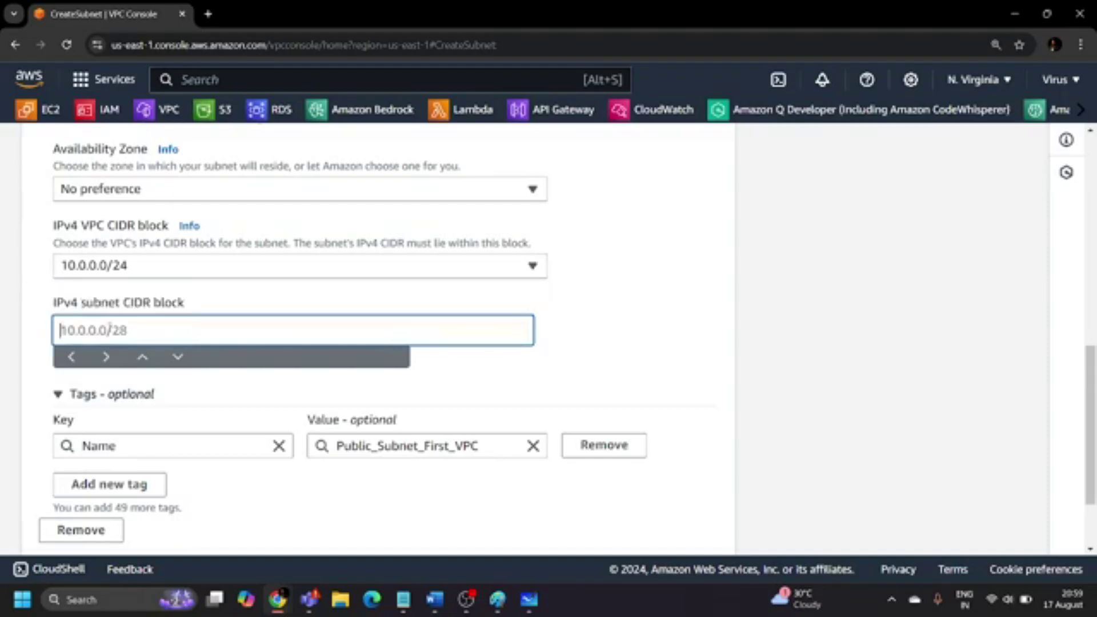
pyautogui.write('1')
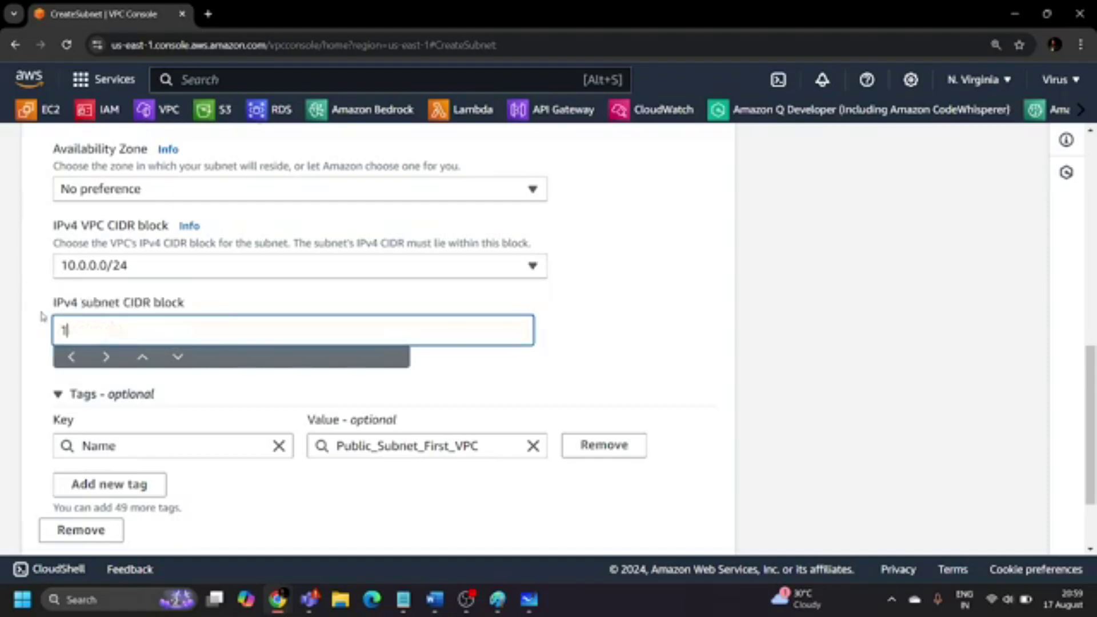
pyautogui.write('0.0.0.0/25')
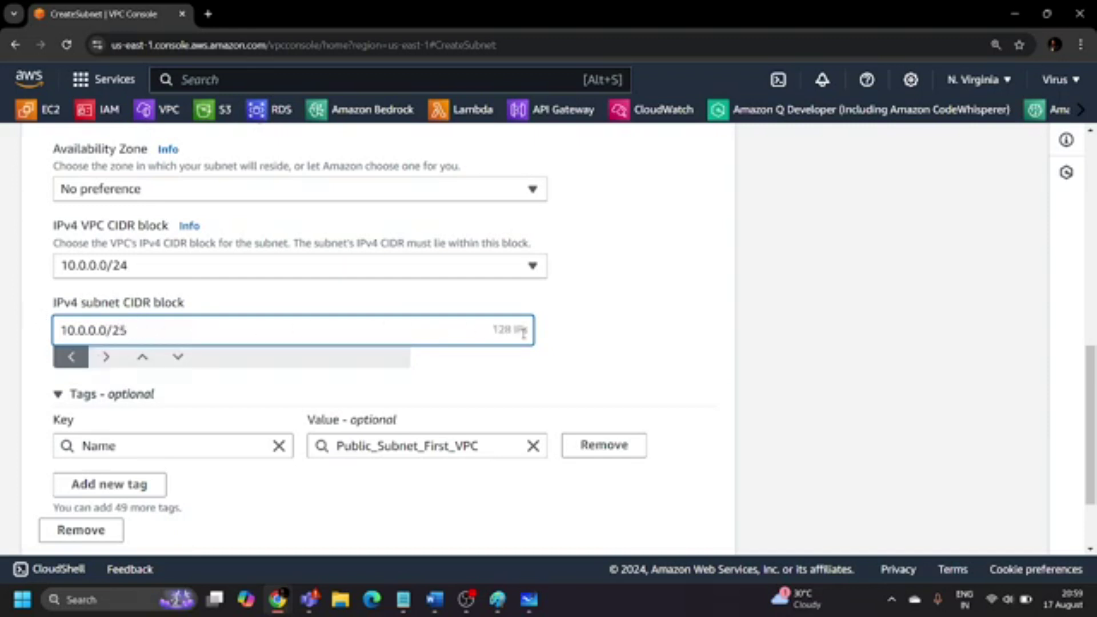
pyautogui.click(591, 327)
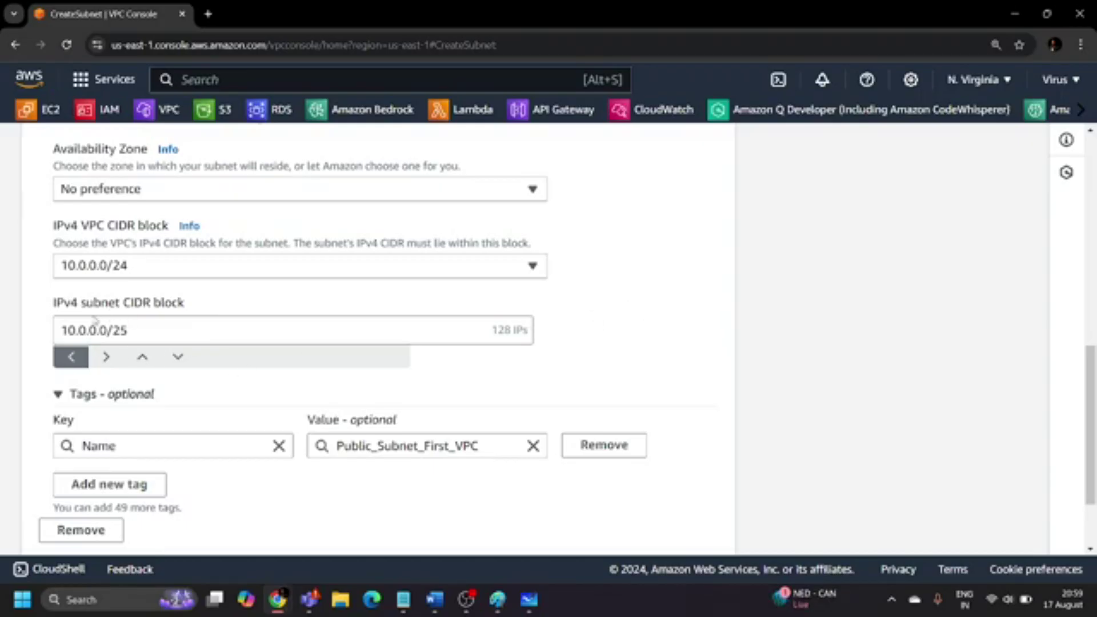
pyautogui.scroll(-2, 614, 337)
pyautogui.click(686, 526)
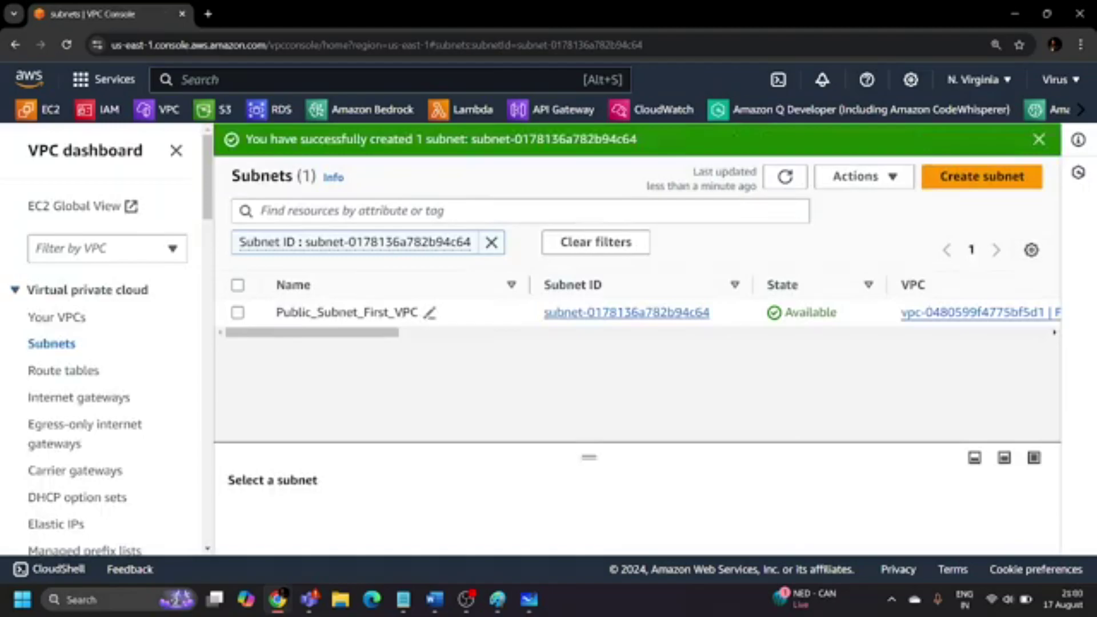
# Create an internet gateway named First_VPC_IGW.
pyautogui.click(32, 318)
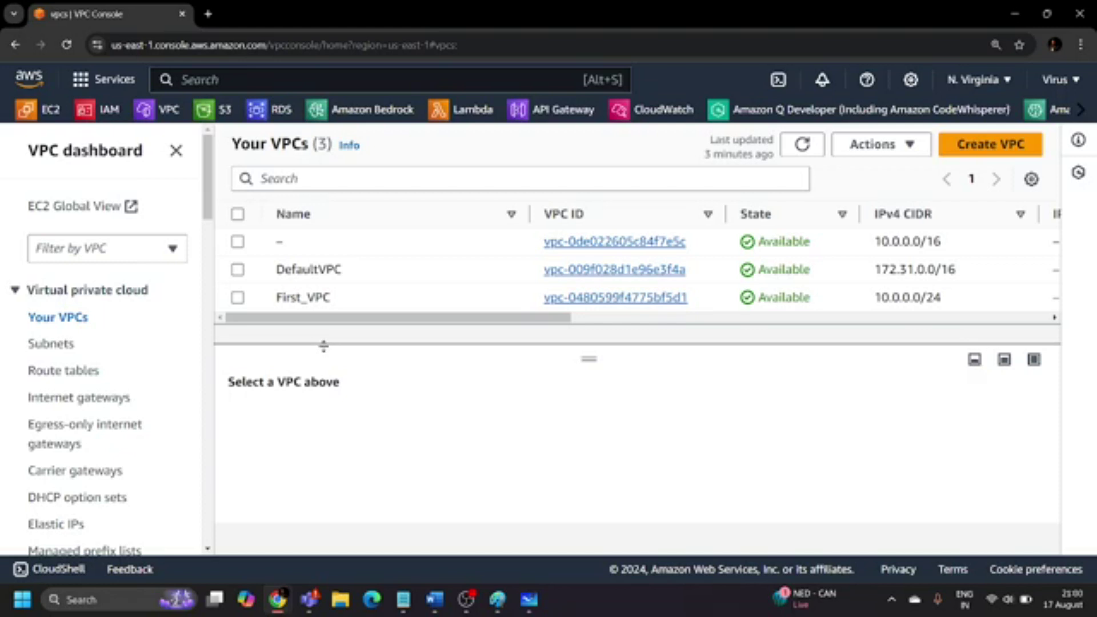
pyautogui.click(92, 398)
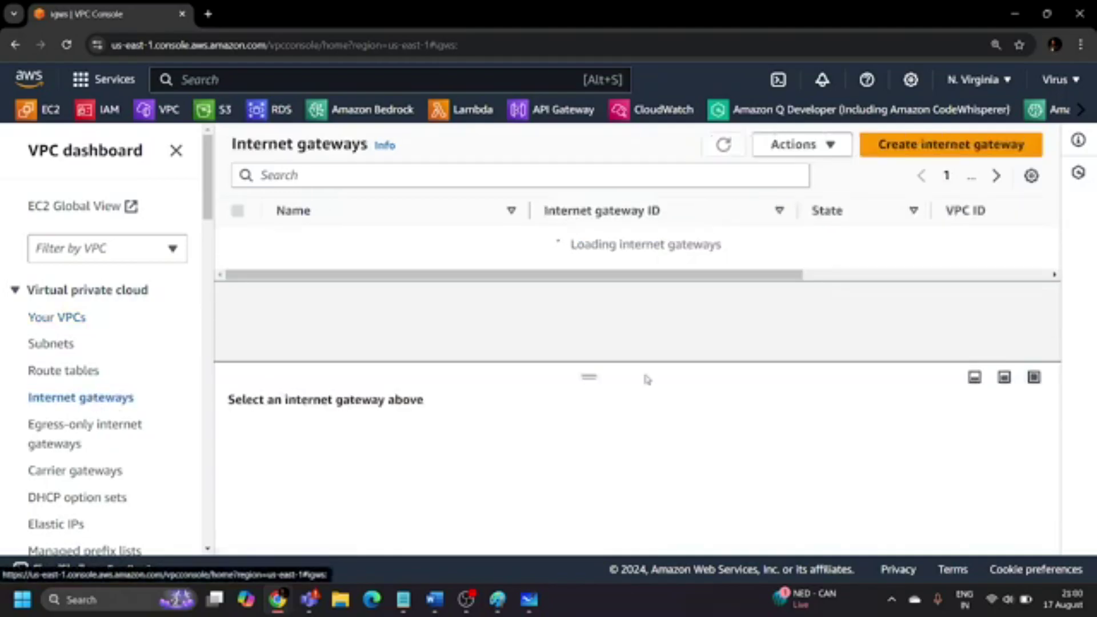
pyautogui.click(918, 144)
pyautogui.click(216, 353)
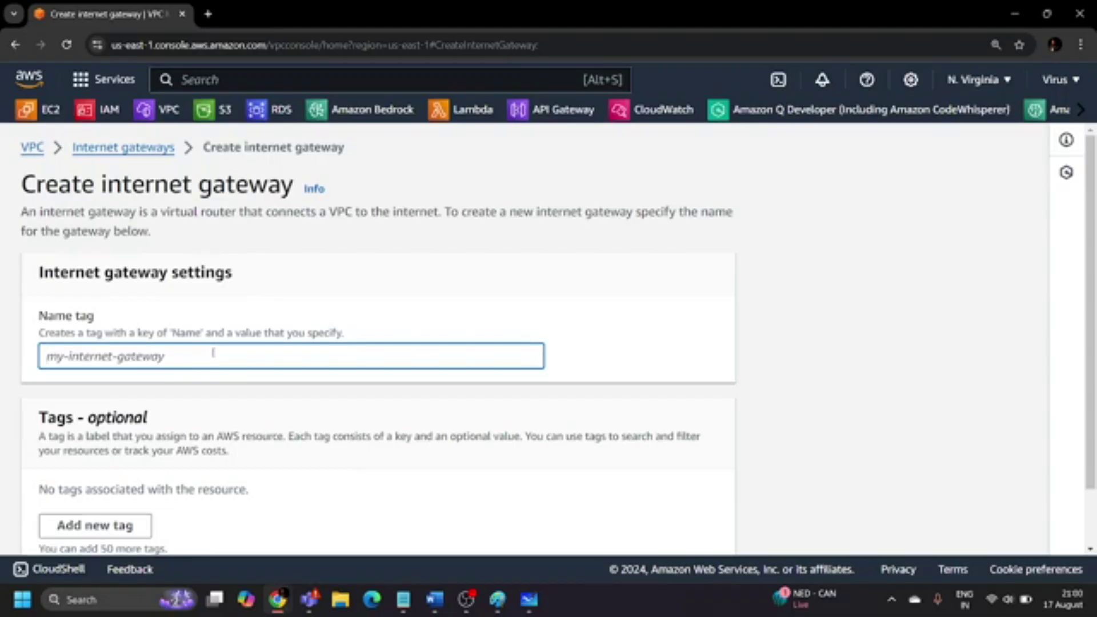
pyautogui.write('First_VPC')
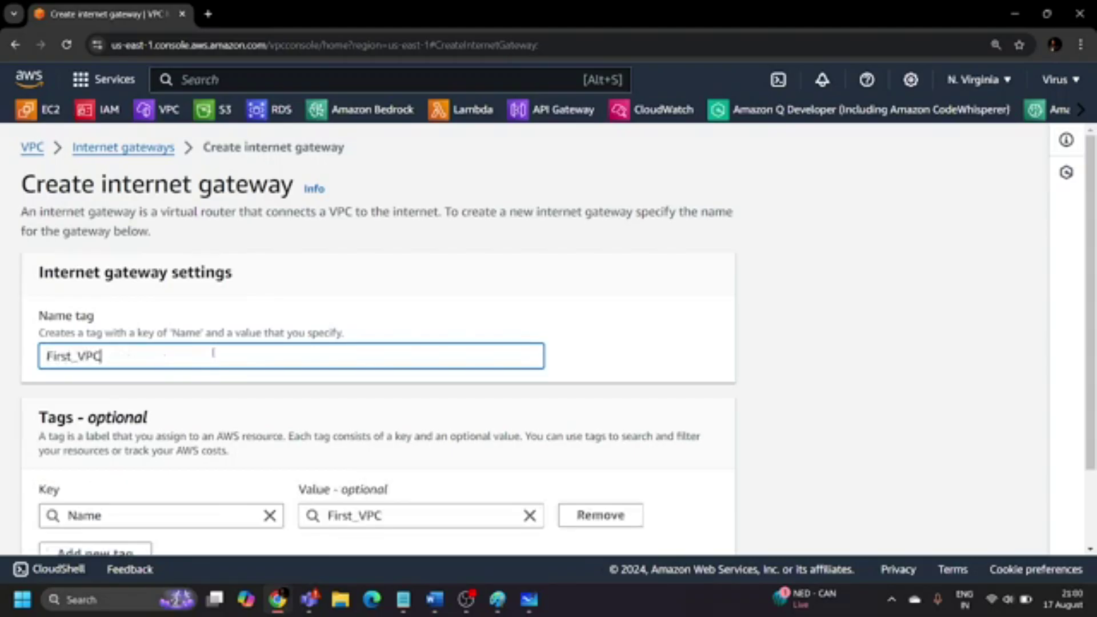
pyautogui.write('_IGW')
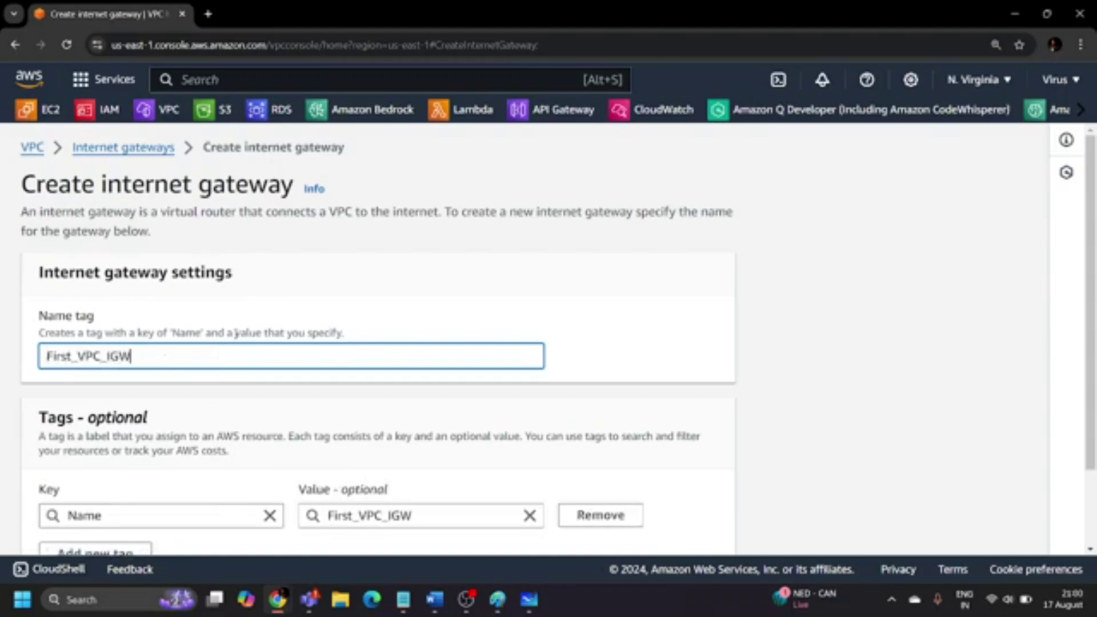
pyautogui.scroll(-2, 220, 378)
pyautogui.click(624, 527)
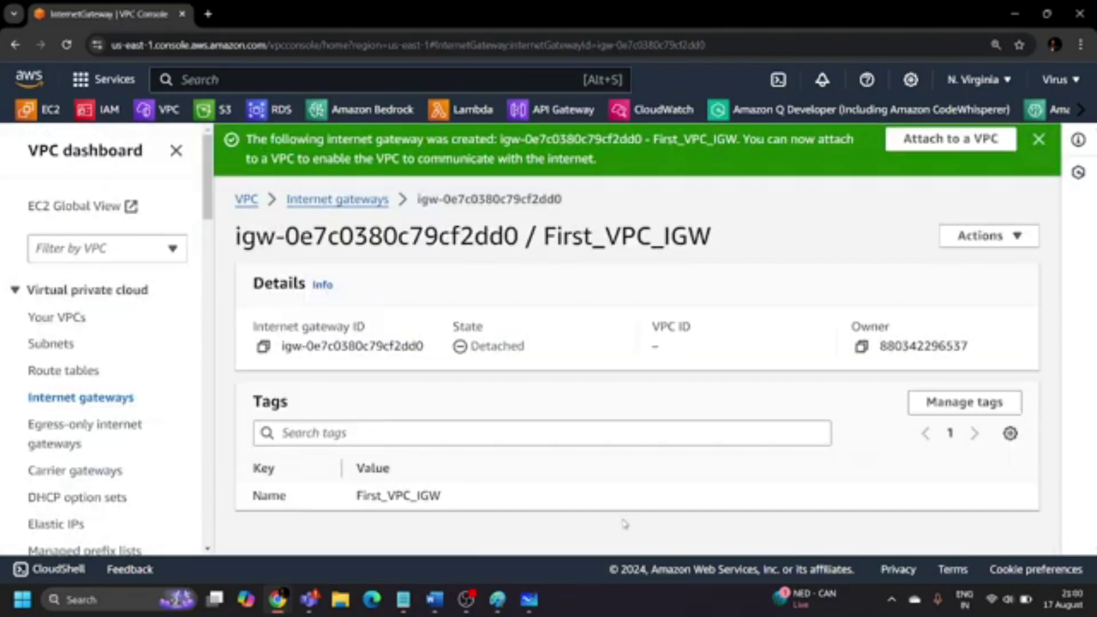
# Attach First_VPC_IGW to First_VPC, dismiss the success banner, and review the VPC and internet gateway lists.
pyautogui.click(994, 236)
pyautogui.click(969, 261)
pyautogui.click(152, 331)
pyautogui.click(240, 356)
pyautogui.click(631, 423)
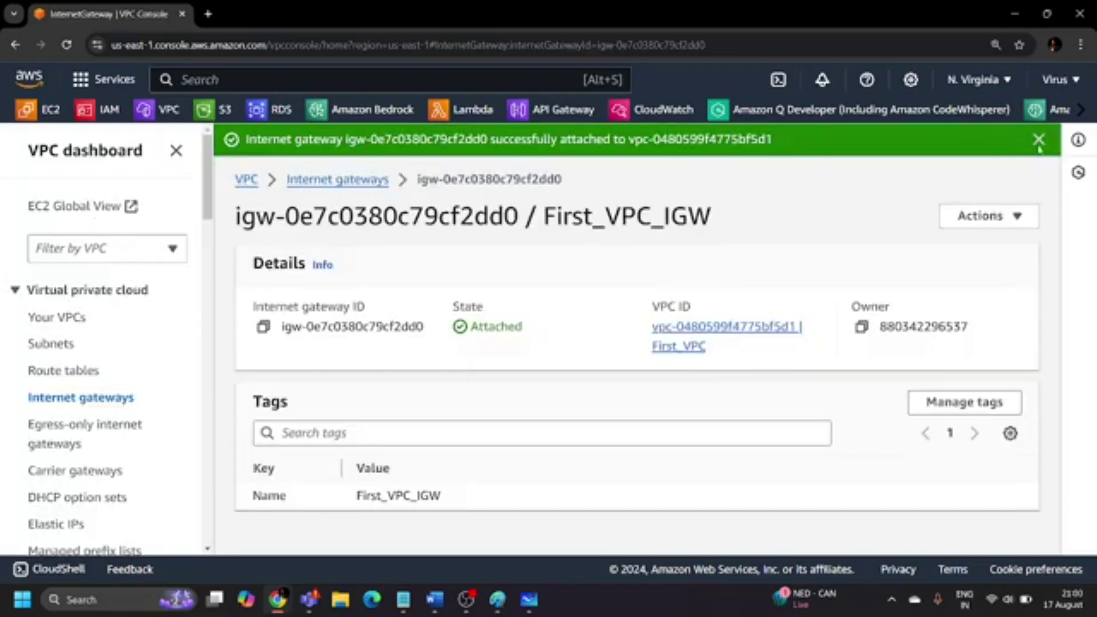
pyautogui.click(1038, 140)
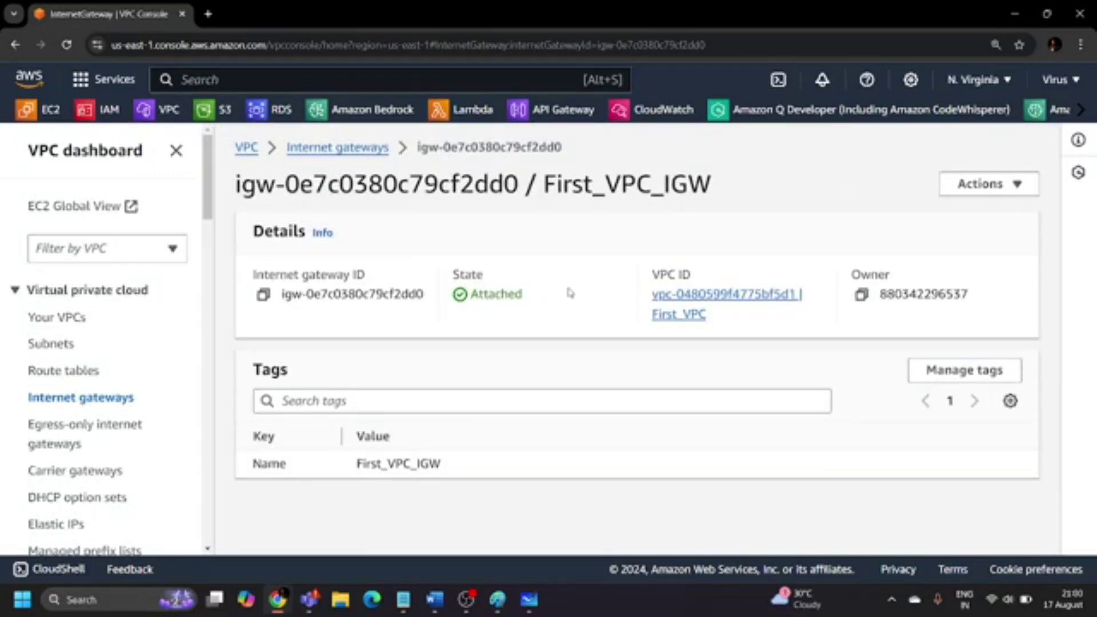
pyautogui.click(54, 320)
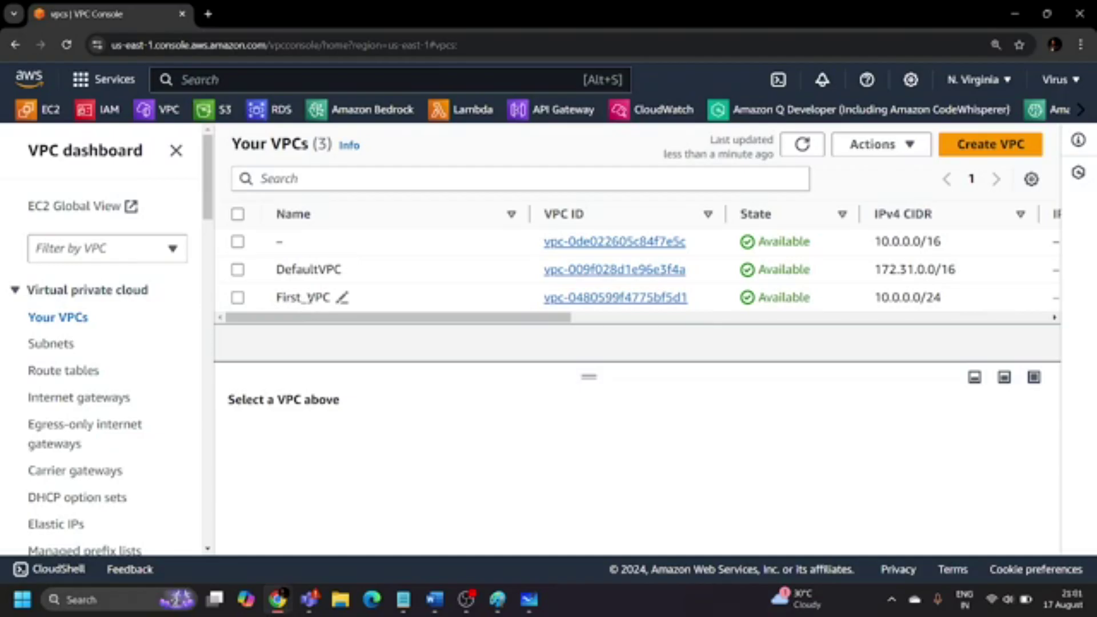
pyautogui.click(57, 398)
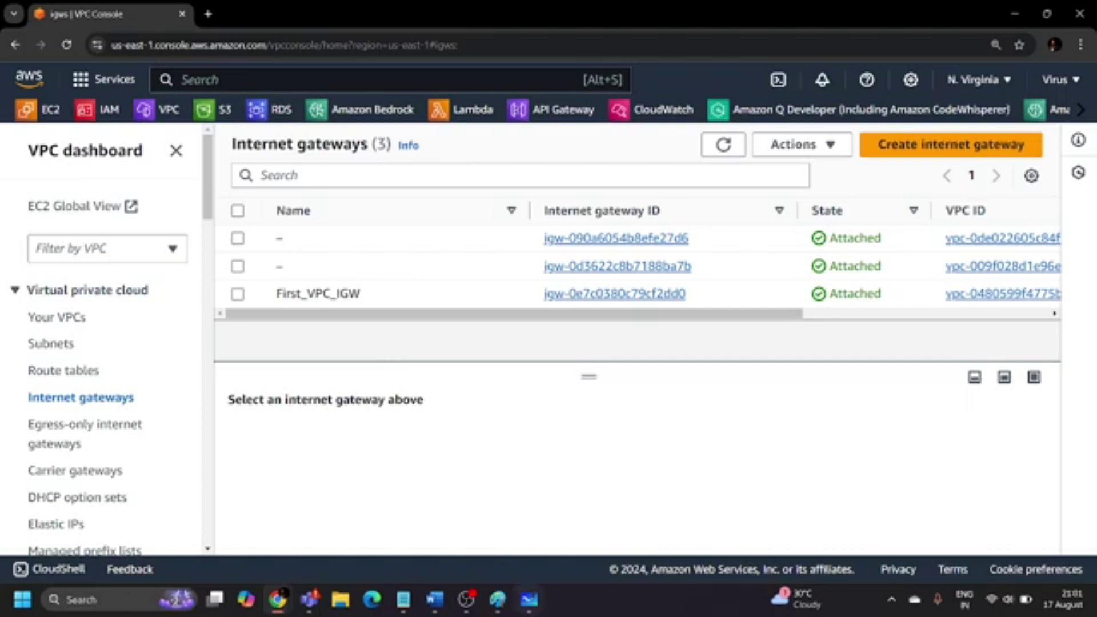
# Switch to Microsoft Whiteboard and, in a blank area, sketch a circle for the subnet and a cloud labelled as the internet.
pyautogui.click(529, 599)
pyautogui.scroll(-1, 690, 380)
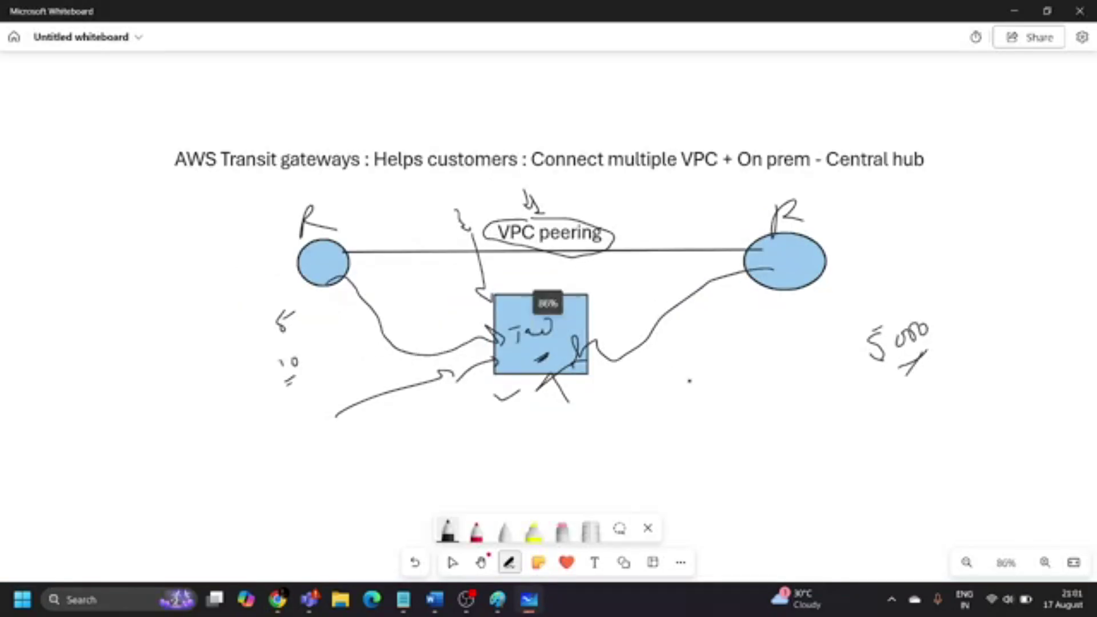
pyautogui.click(481, 562)
pyautogui.moveTo(832, 477); pyautogui.dragTo(105, 306)
pyautogui.click(508, 562)
pyautogui.moveTo(771, 197)
pyautogui.mouseDown()
pyautogui.moveTo(729, 234)
pyautogui.moveTo(793, 193)
pyautogui.moveTo(772, 198)
pyautogui.mouseUp()
pyautogui.moveTo(139, 180)
pyautogui.mouseDown()
pyautogui.moveTo(199, 77)
pyautogui.moveTo(164, 236)
pyautogui.moveTo(97, 165)
pyautogui.moveTo(144, 104)
pyautogui.mouseUp()
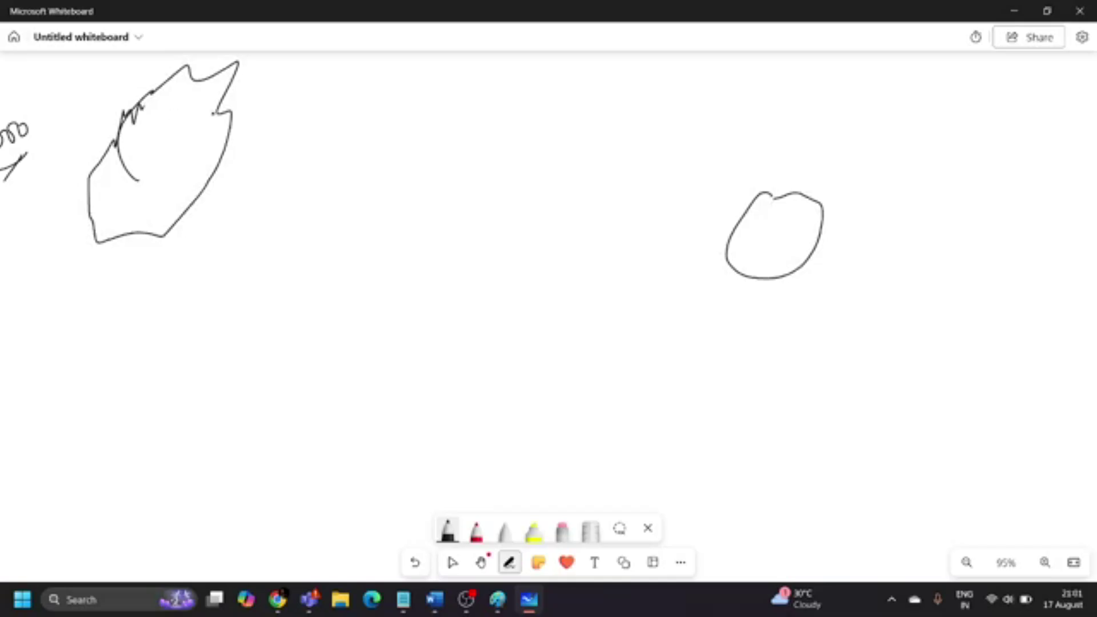
pyautogui.moveTo(147, 160)
pyautogui.mouseDown()
pyautogui.moveTo(147, 184)
pyautogui.moveTo(184, 153)
pyautogui.mouseUp()
pyautogui.moveTo(182, 101)
pyautogui.mouseDown()
pyautogui.moveTo(184, 170)
pyautogui.moveTo(203, 133)
pyautogui.mouseUp()
pyautogui.moveTo(156, 204)
pyautogui.mouseDown()
pyautogui.moveTo(181, 187)
pyautogui.moveTo(171, 195)
pyautogui.mouseUp()
# Draw a rectangle around the circle for the VPC and a small cloud labelled IGW between it and the internet cloud.
pyautogui.moveTo(771, 201); pyautogui.dragTo(779, 193)
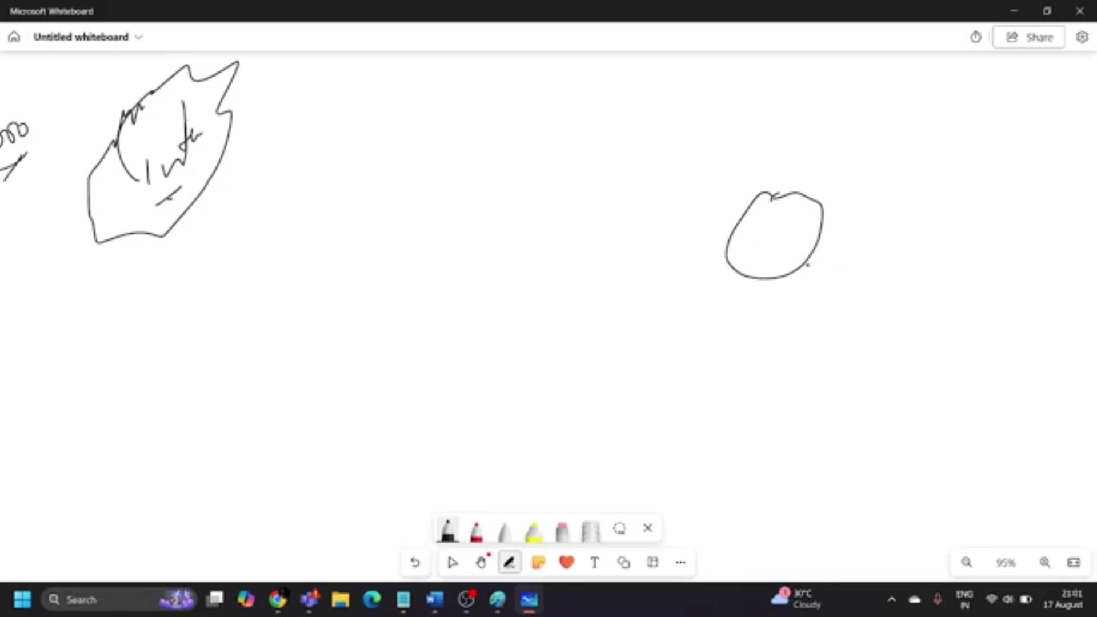
pyautogui.moveTo(630, 130); pyautogui.dragTo(632, 300)
pyautogui.moveTo(631, 130)
pyautogui.mouseDown()
pyautogui.moveTo(937, 179)
pyautogui.moveTo(725, 303)
pyautogui.moveTo(637, 313)
pyautogui.moveTo(632, 294)
pyautogui.mouseUp()
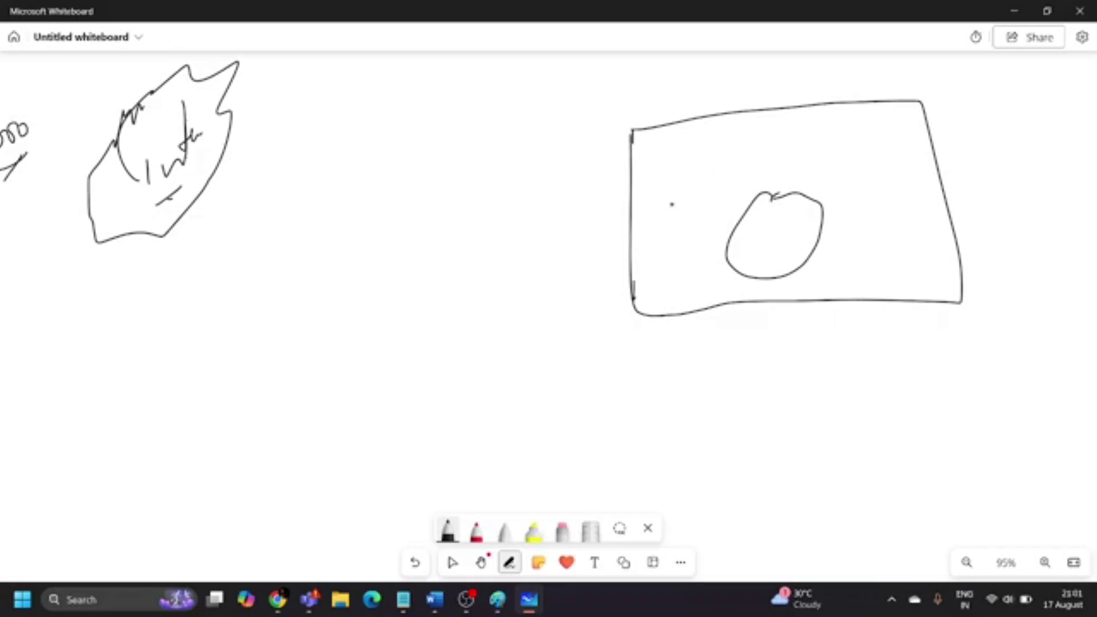
pyautogui.moveTo(330, 330)
pyautogui.mouseDown()
pyautogui.moveTo(316, 370)
pyautogui.moveTo(362, 337)
pyautogui.moveTo(304, 336)
pyautogui.moveTo(318, 366)
pyautogui.moveTo(318, 421)
pyautogui.mouseUp()
pyautogui.moveTo(331, 402)
pyautogui.mouseDown()
pyautogui.moveTo(346, 417)
pyautogui.moveTo(368, 394)
pyautogui.mouseUp()
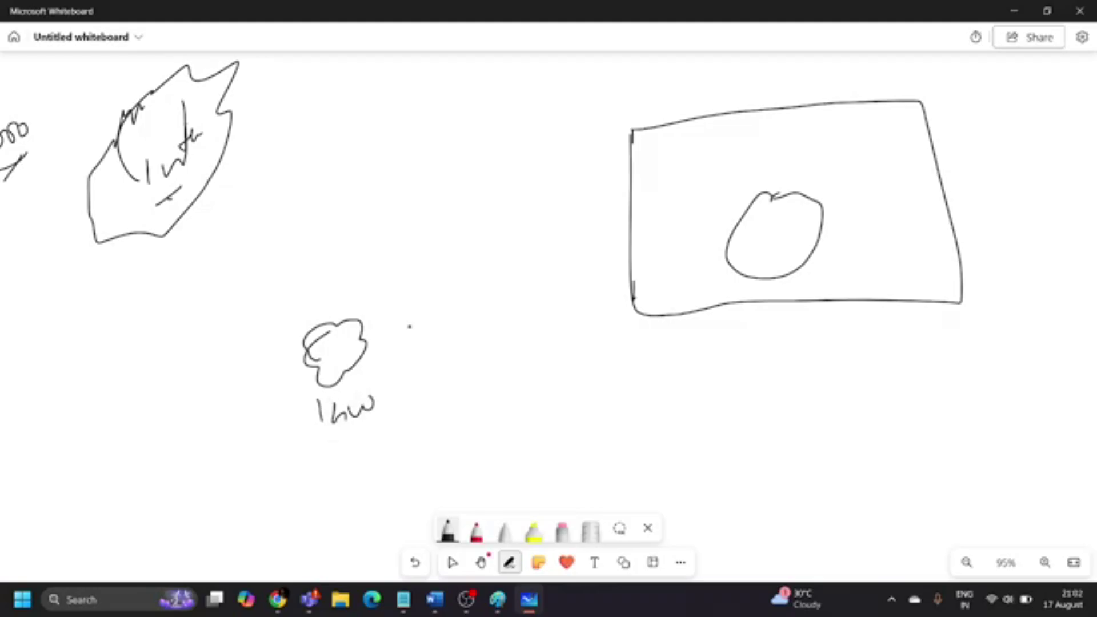
# Draw arrows from the IGW to the VPC rectangle, from the circle to the IGW, and from the IGW to the internet cloud.
pyautogui.moveTo(361, 345)
pyautogui.mouseDown()
pyautogui.moveTo(626, 259)
pyautogui.moveTo(627, 284)
pyautogui.mouseUp()
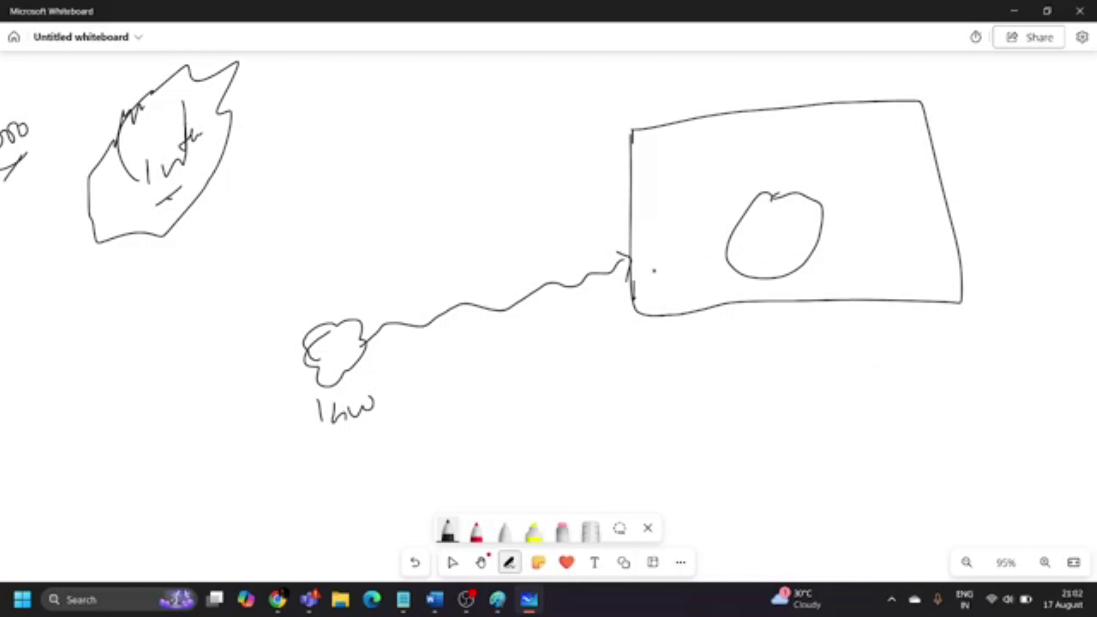
pyautogui.moveTo(752, 258)
pyautogui.mouseDown()
pyautogui.moveTo(735, 223)
pyautogui.moveTo(531, 203)
pyautogui.moveTo(374, 300)
pyautogui.moveTo(368, 315)
pyautogui.moveTo(389, 308)
pyautogui.mouseUp()
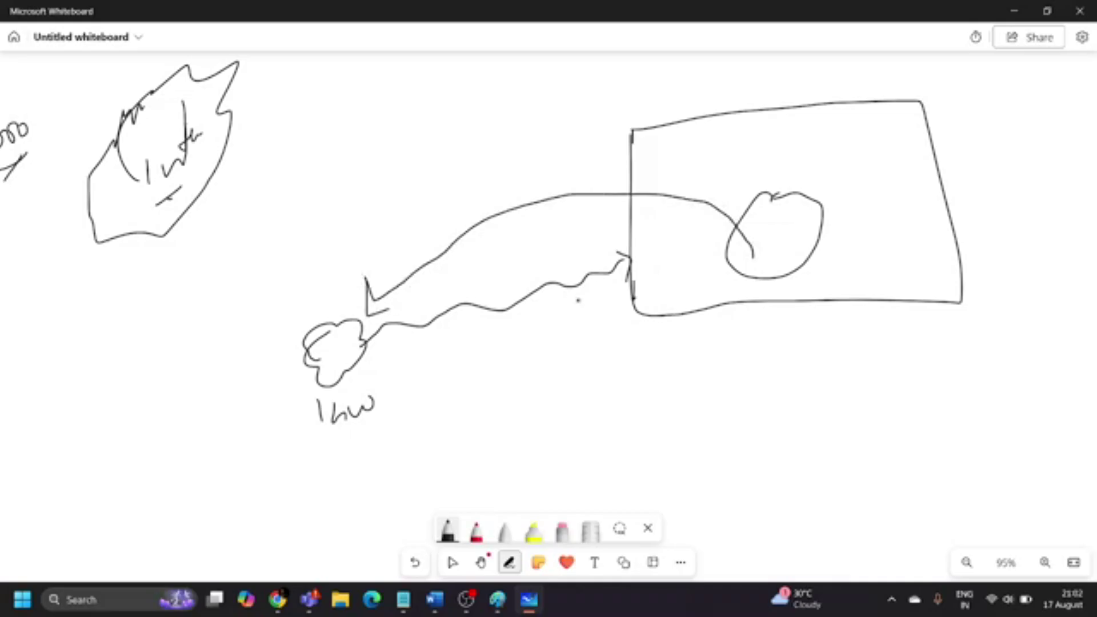
pyautogui.moveTo(345, 308)
pyautogui.mouseDown()
pyautogui.moveTo(355, 297)
pyautogui.moveTo(280, 196)
pyautogui.moveTo(230, 186)
pyautogui.moveTo(204, 198)
pyautogui.moveTo(226, 172)
pyautogui.mouseUp()
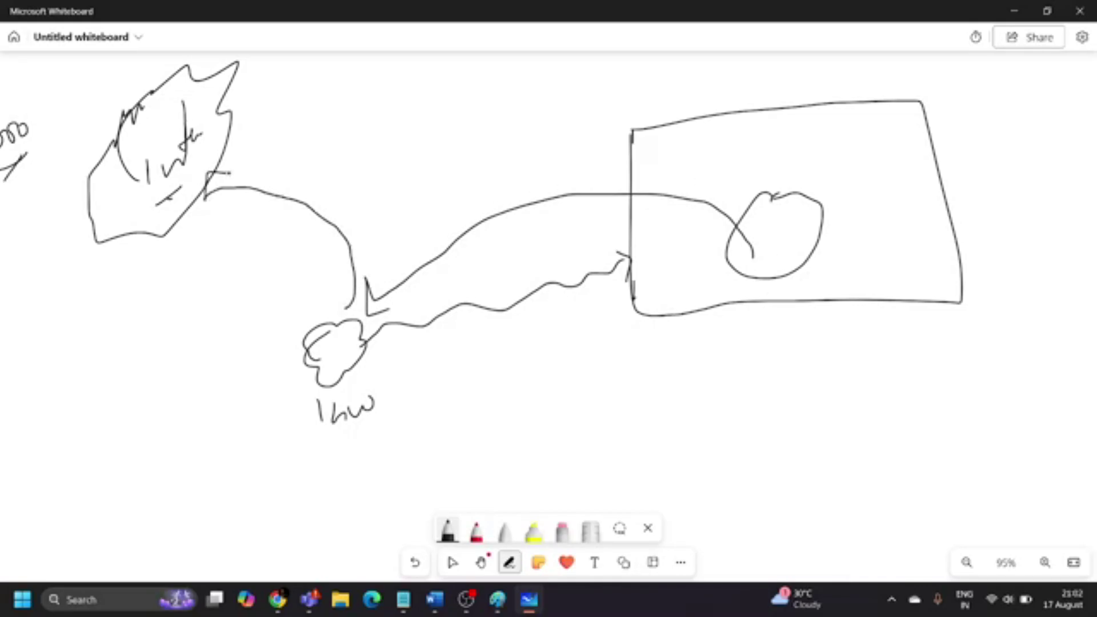
pyautogui.moveTo(752, 257)
pyautogui.mouseDown()
pyautogui.moveTo(749, 219)
pyautogui.moveTo(634, 178)
pyautogui.moveTo(507, 202)
pyautogui.moveTo(407, 269)
pyautogui.moveTo(360, 334)
pyautogui.moveTo(384, 317)
pyautogui.mouseUp()
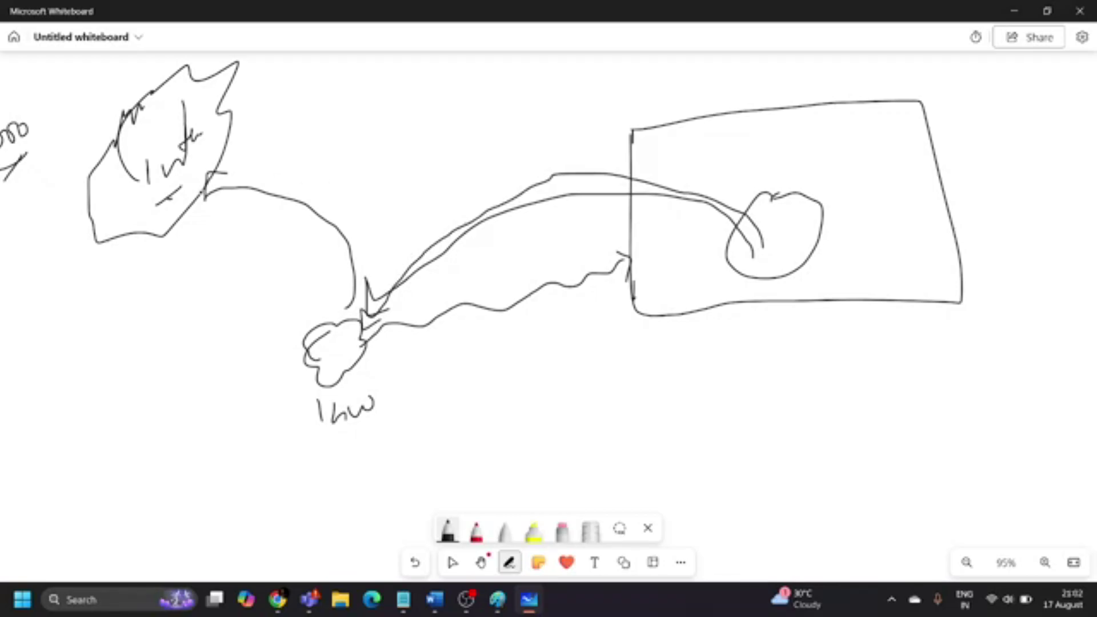
pyautogui.click(346, 329)
pyautogui.moveTo(346, 333)
pyautogui.mouseDown()
pyautogui.moveTo(349, 227)
pyautogui.moveTo(260, 170)
pyautogui.moveTo(223, 169)
pyautogui.moveTo(205, 183)
pyautogui.moveTo(234, 182)
pyautogui.mouseUp()
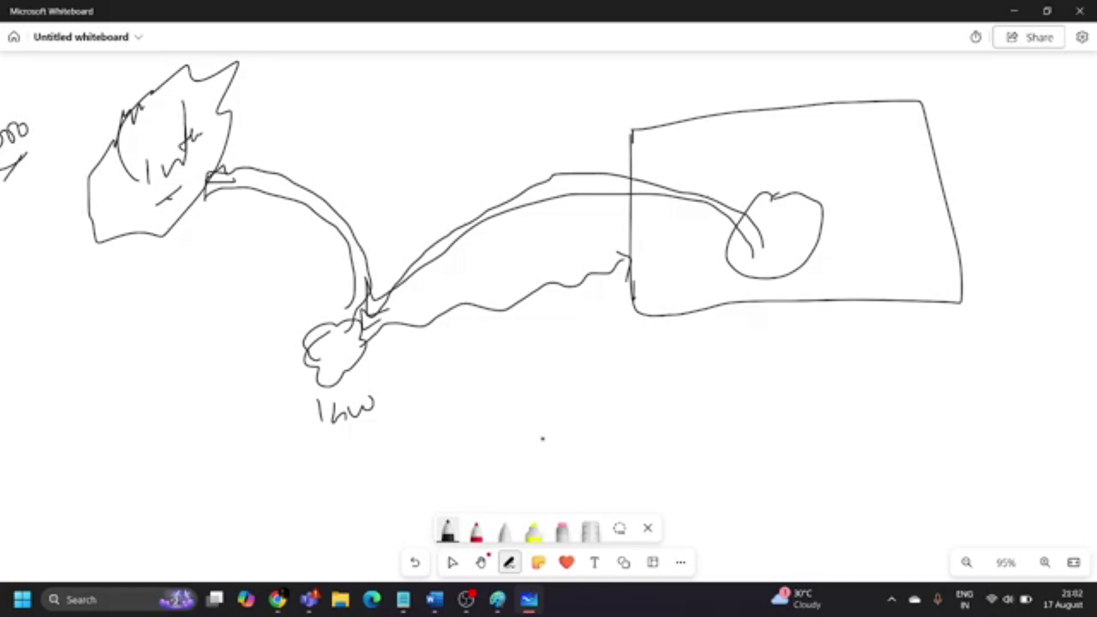
# Write an underlined "Route" label beside the IGW and trace the path from the circle through the IGW to the internet cloud.
pyautogui.moveTo(475, 383)
pyautogui.mouseDown()
pyautogui.moveTo(476, 413)
pyautogui.moveTo(521, 378)
pyautogui.moveTo(534, 386)
pyautogui.mouseUp()
pyautogui.moveTo(534, 353); pyautogui.dragTo(536, 376)
pyautogui.moveTo(529, 370); pyautogui.dragTo(556, 377)
pyautogui.moveTo(505, 423); pyautogui.dragTo(539, 396)
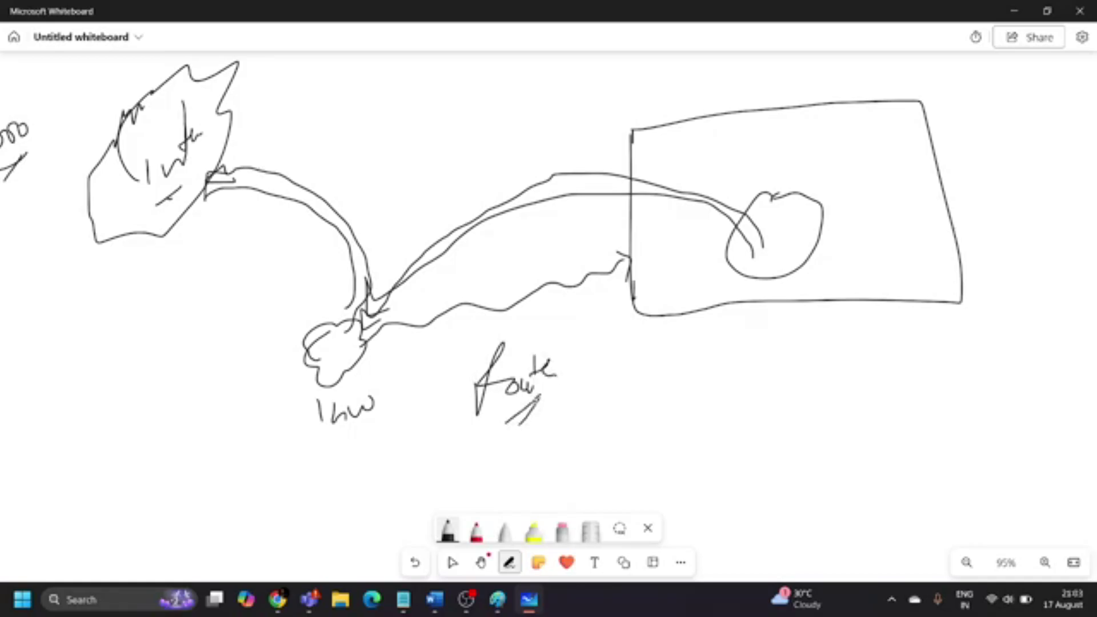
pyautogui.moveTo(767, 271)
pyautogui.mouseDown()
pyautogui.moveTo(781, 268)
pyautogui.moveTo(393, 328)
pyautogui.mouseUp()
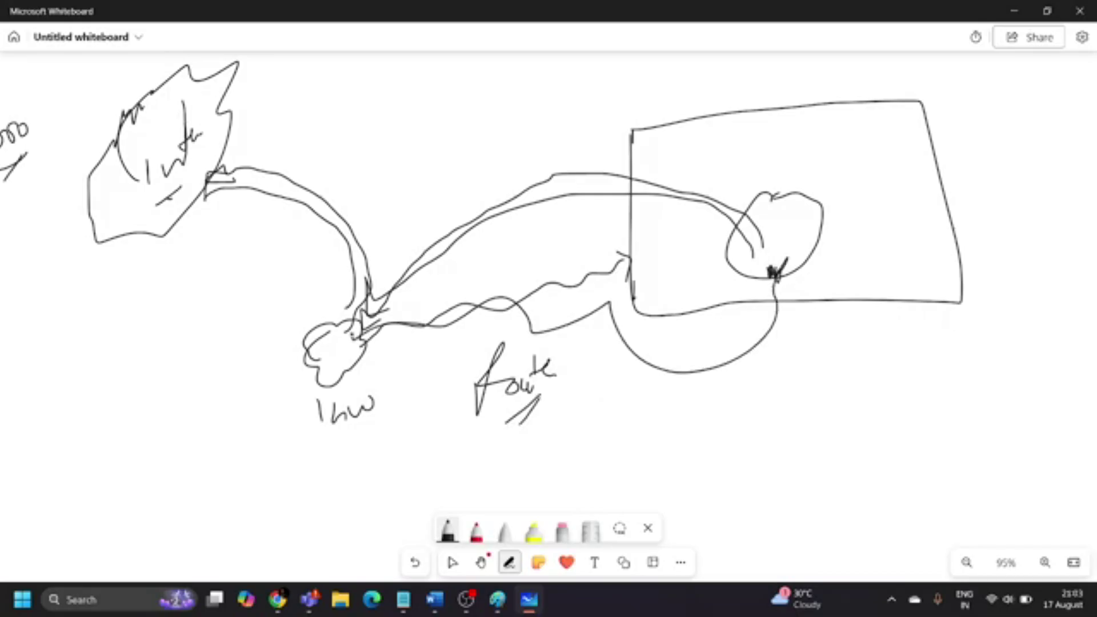
pyautogui.moveTo(765, 249)
pyautogui.mouseDown()
pyautogui.moveTo(390, 331)
pyautogui.moveTo(313, 209)
pyautogui.moveTo(206, 186)
pyautogui.moveTo(216, 201)
pyautogui.mouseUp()
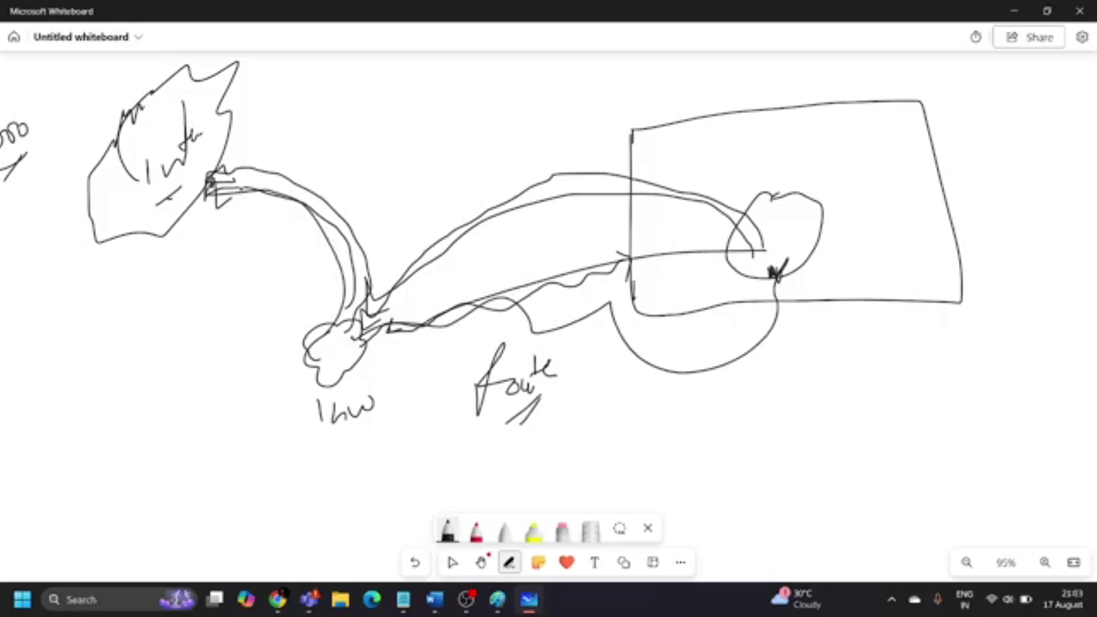
# Switch to the VPC console and create a route table named Public_RT_FVPC in First_VPC.
pyautogui.hotkey('alt', 'Tab')
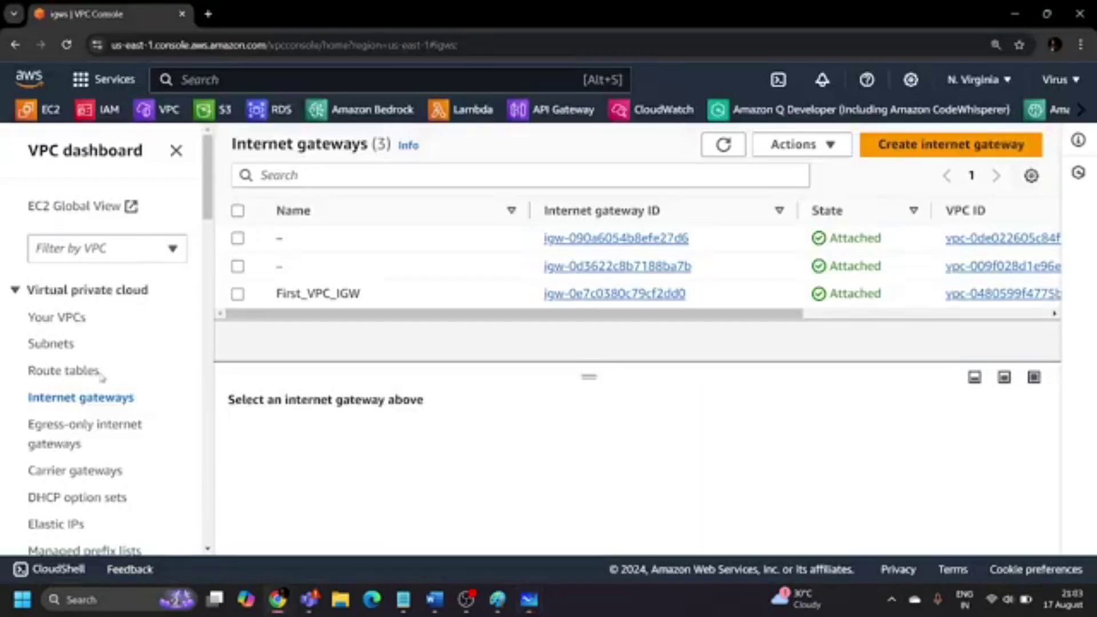
pyautogui.click(62, 372)
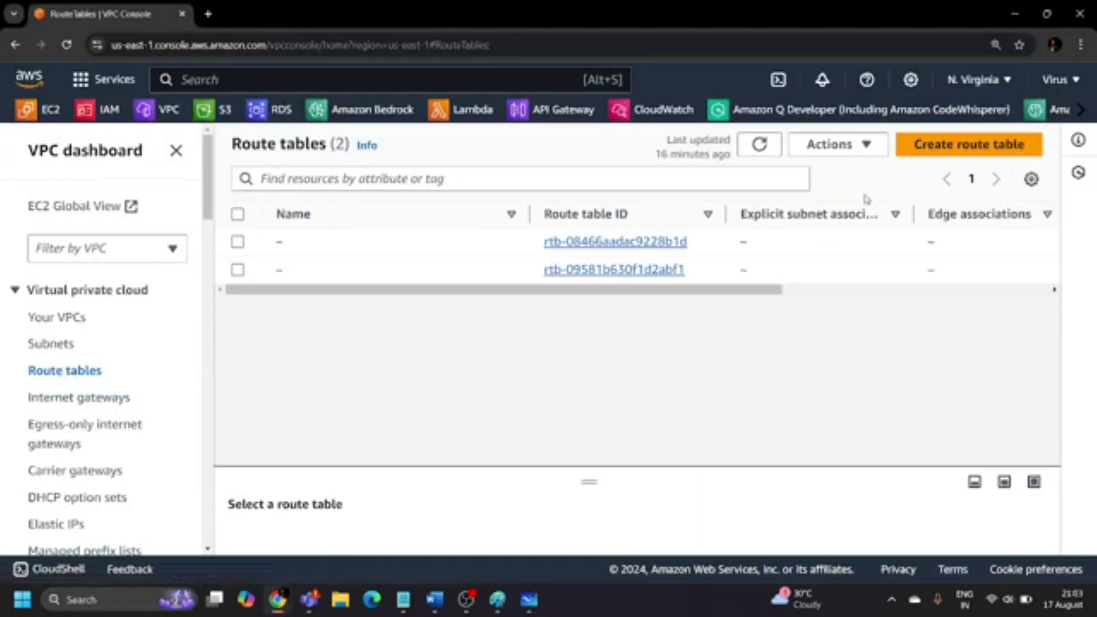
pyautogui.click(937, 144)
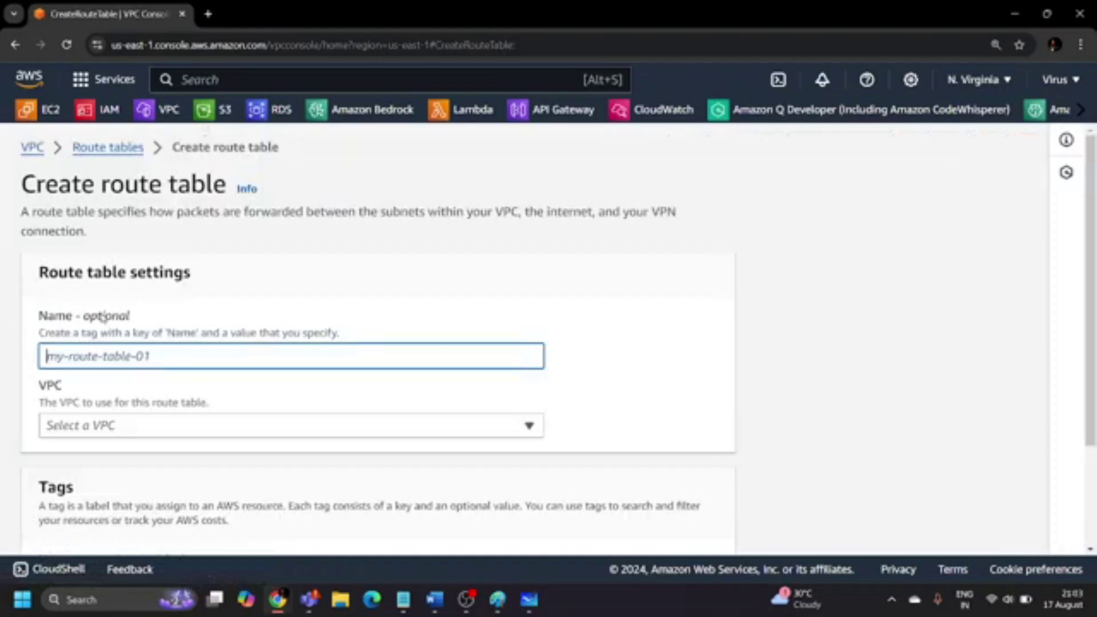
pyautogui.scroll(-1, 108, 317)
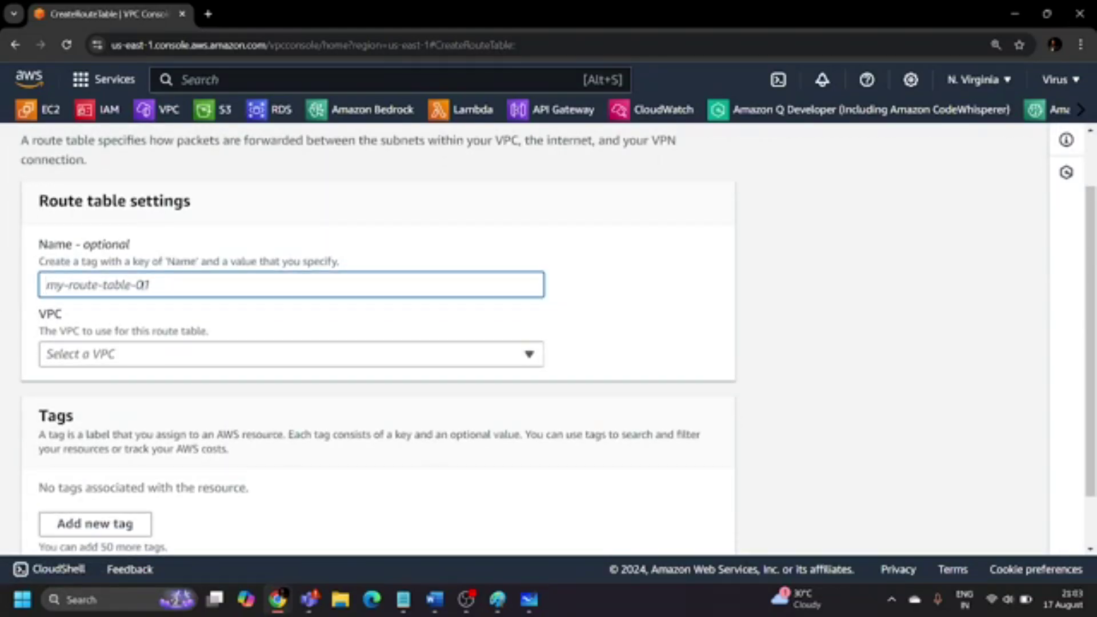
pyautogui.write('Public_RT_FVPC')
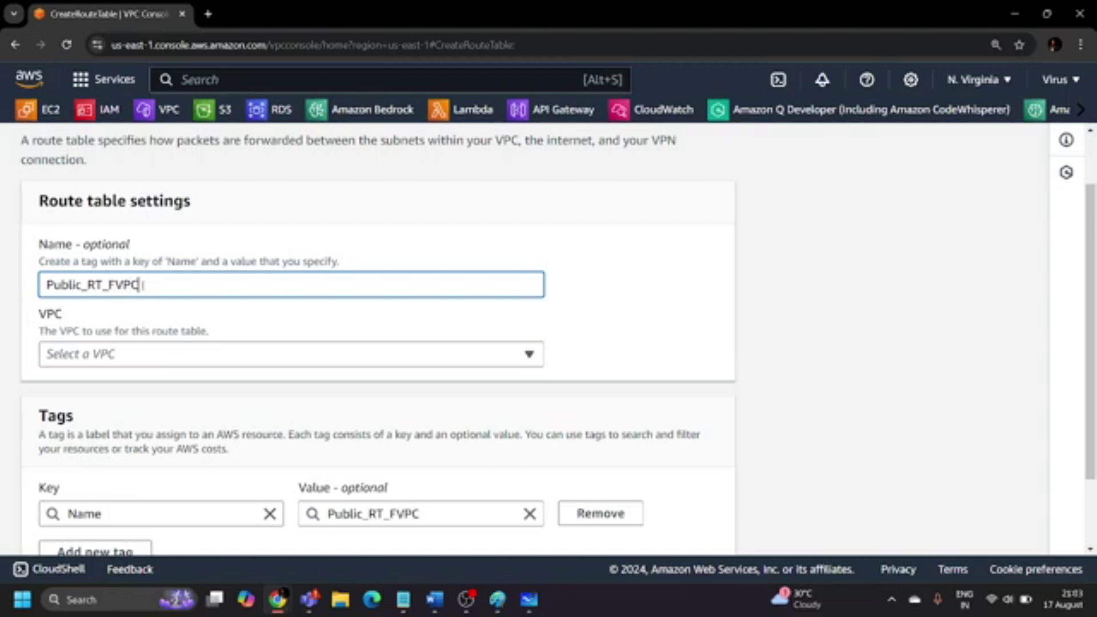
pyautogui.click(112, 357)
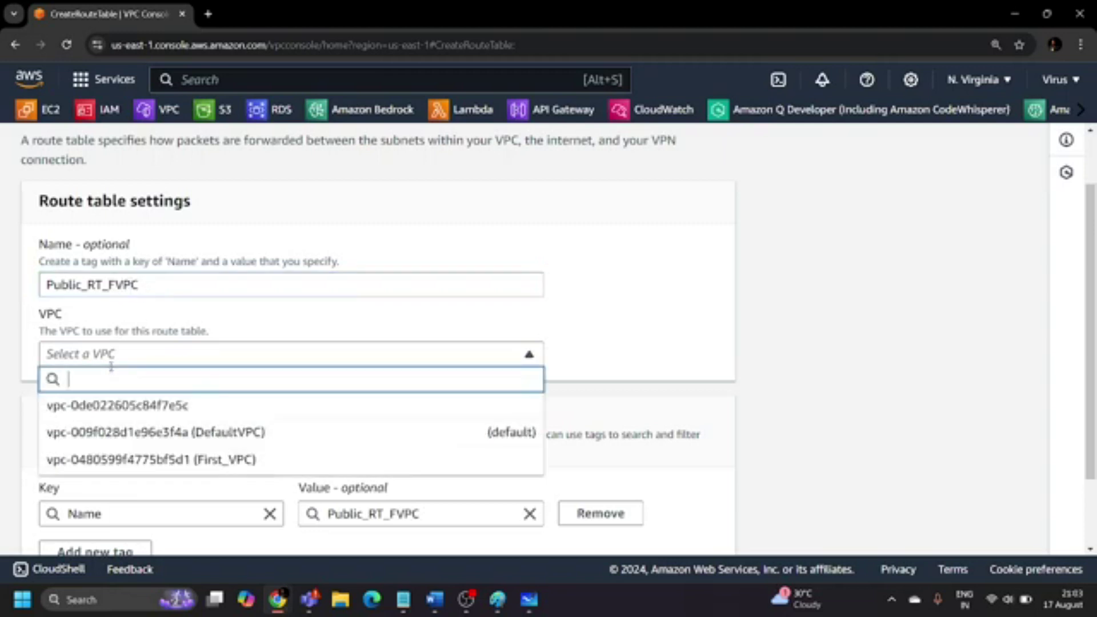
pyautogui.click(213, 461)
pyautogui.scroll(-2, 242, 440)
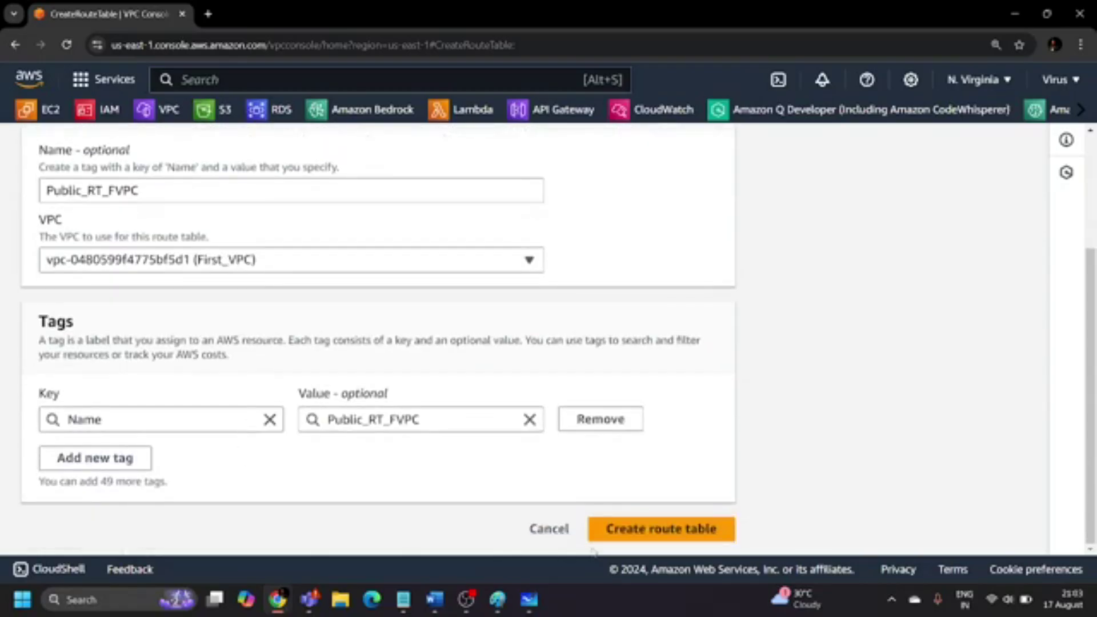
pyautogui.click(634, 529)
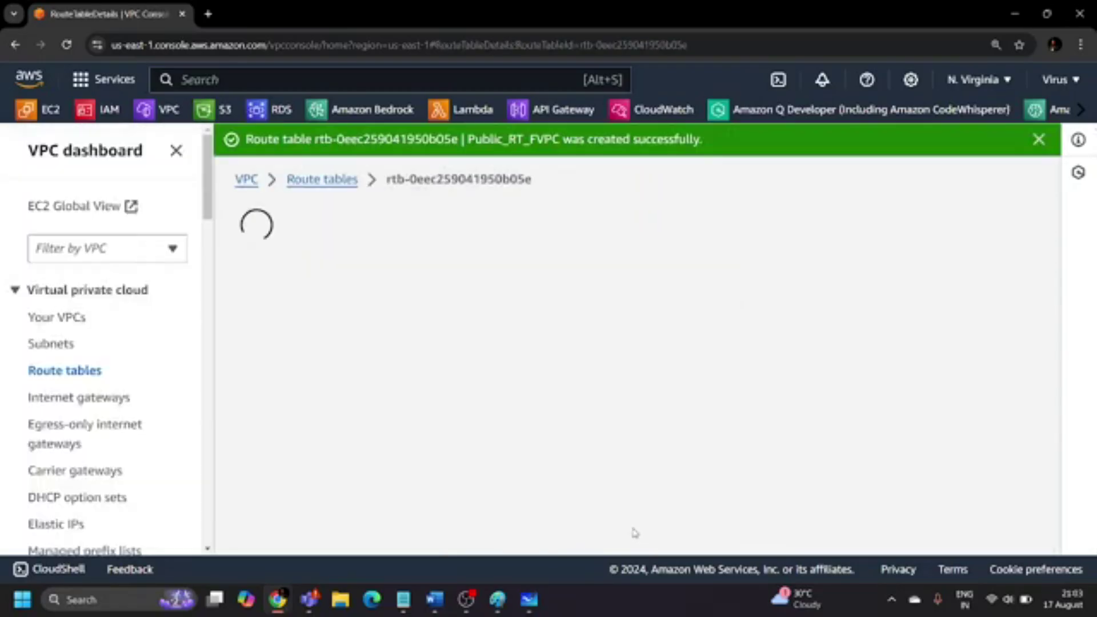
pyautogui.click(1025, 140)
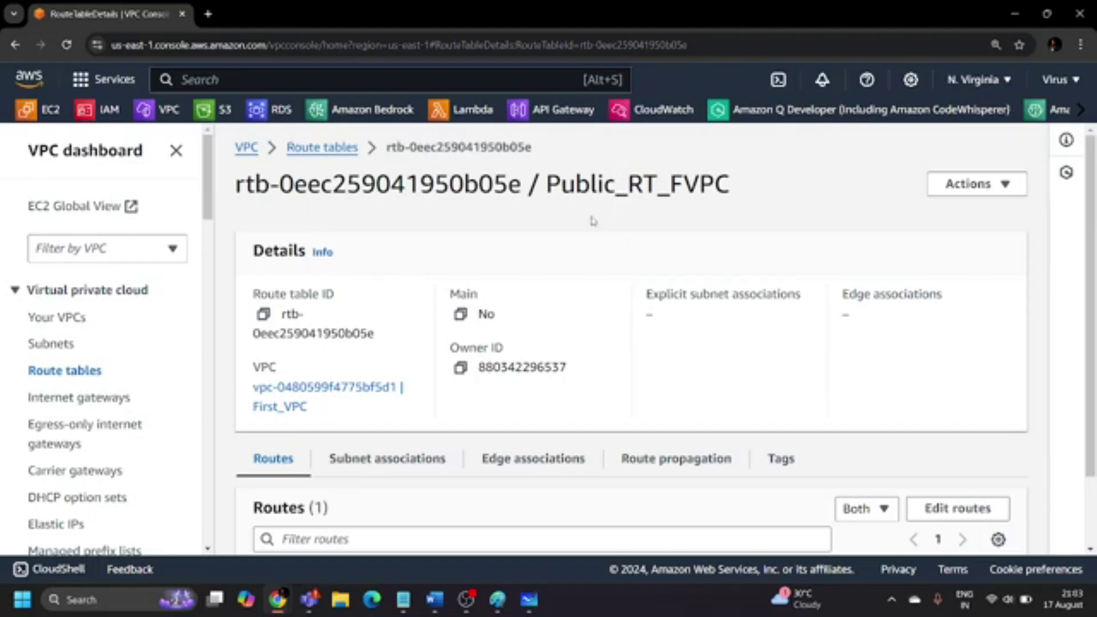
# In Microsoft Whiteboard, draw an inner rectangle around the subnet circle, circle the "Route" label and connect it to that rectangle with an arrow.
pyautogui.click(531, 599)
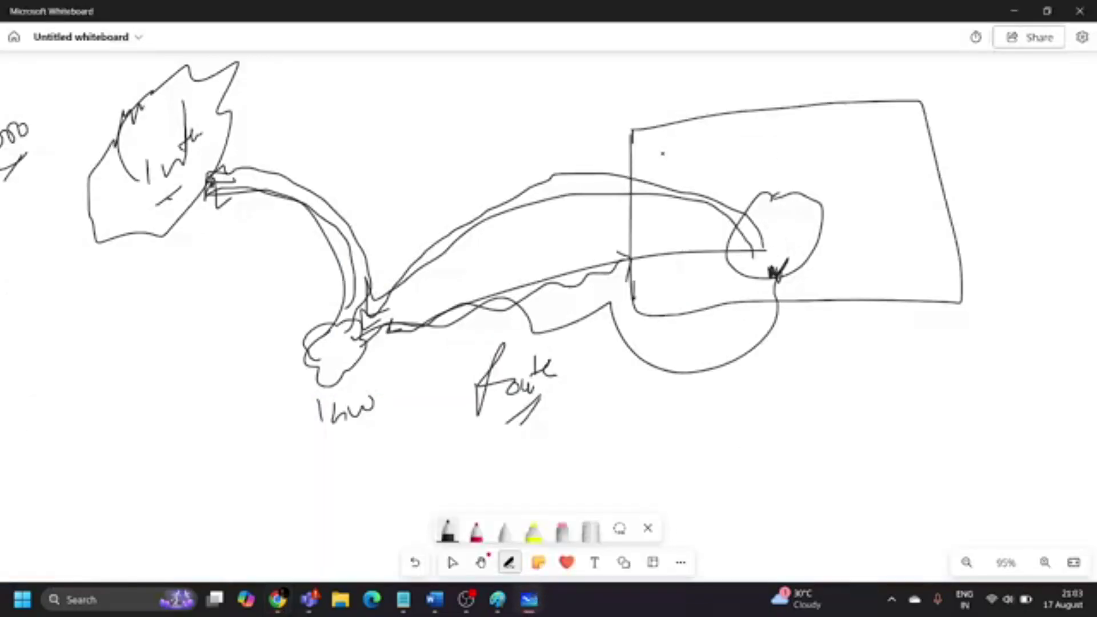
pyautogui.moveTo(691, 156)
pyautogui.mouseDown()
pyautogui.moveTo(689, 248)
pyautogui.moveTo(743, 156)
pyautogui.moveTo(893, 260)
pyautogui.moveTo(753, 293)
pyautogui.moveTo(690, 249)
pyautogui.mouseUp()
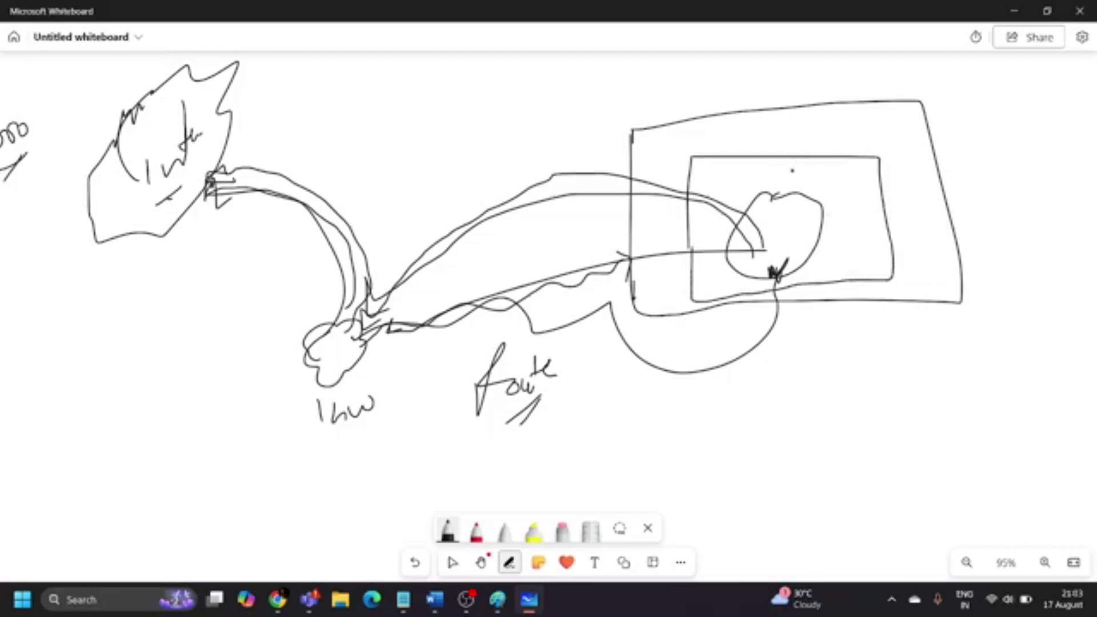
pyautogui.moveTo(542, 349)
pyautogui.mouseDown()
pyautogui.moveTo(445, 441)
pyautogui.moveTo(562, 365)
pyautogui.mouseUp()
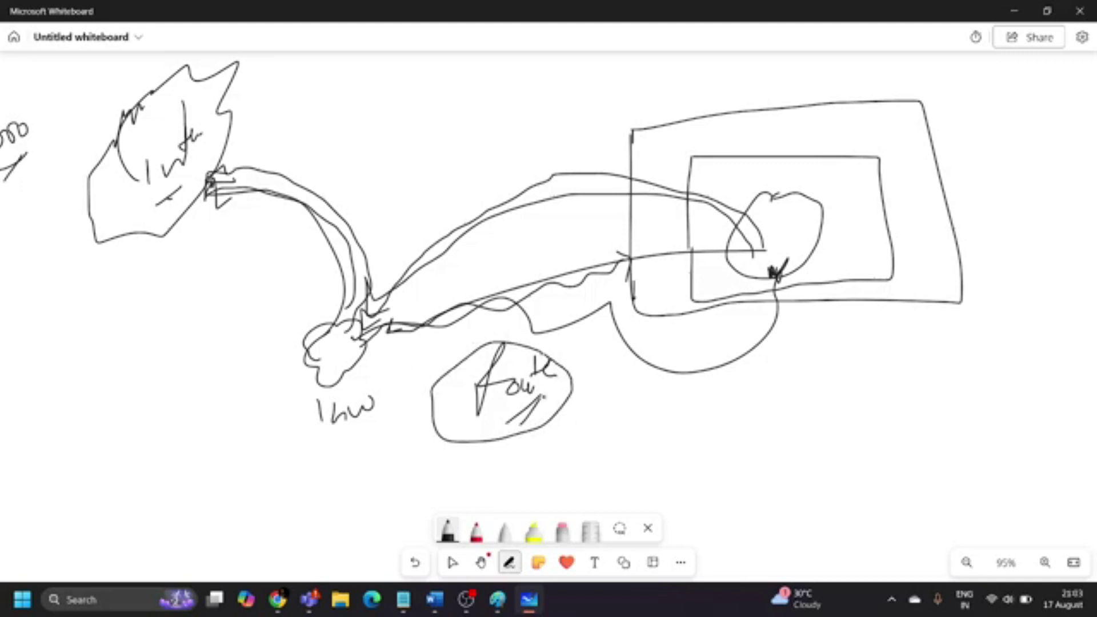
pyautogui.moveTo(568, 387)
pyautogui.mouseDown()
pyautogui.moveTo(609, 298)
pyautogui.moveTo(620, 216)
pyautogui.moveTo(721, 183)
pyautogui.mouseUp()
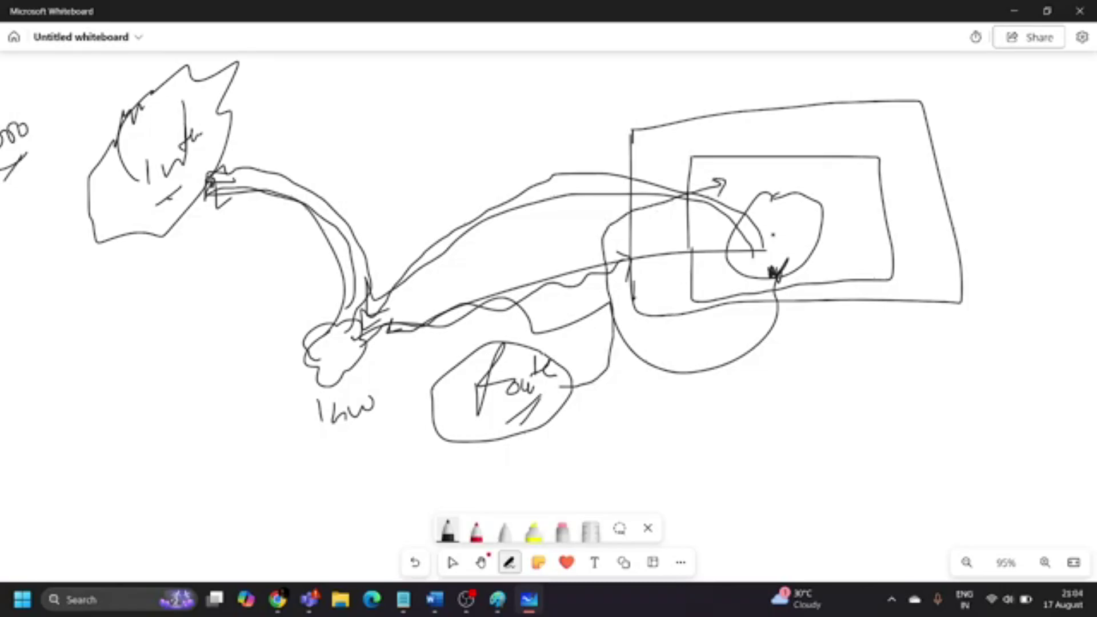
# Switch back to the VPC console and associate Public_Subnet_First_VPC with the Public_RT_FVPC route table.
pyautogui.hotkey('alt', 'Tab')
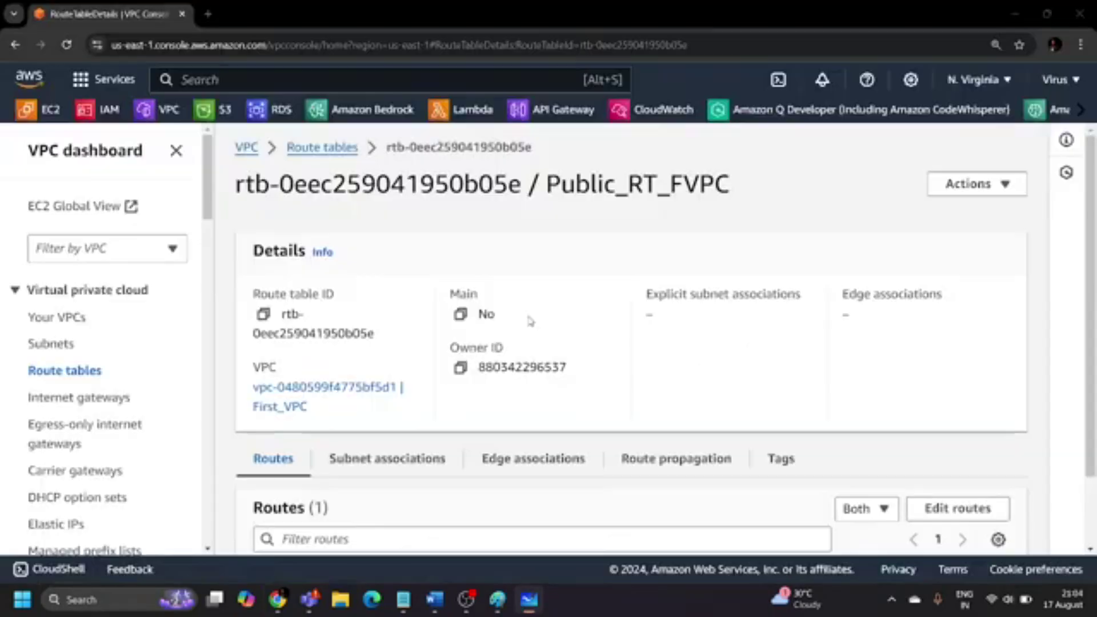
pyautogui.scroll(-2, 314, 323)
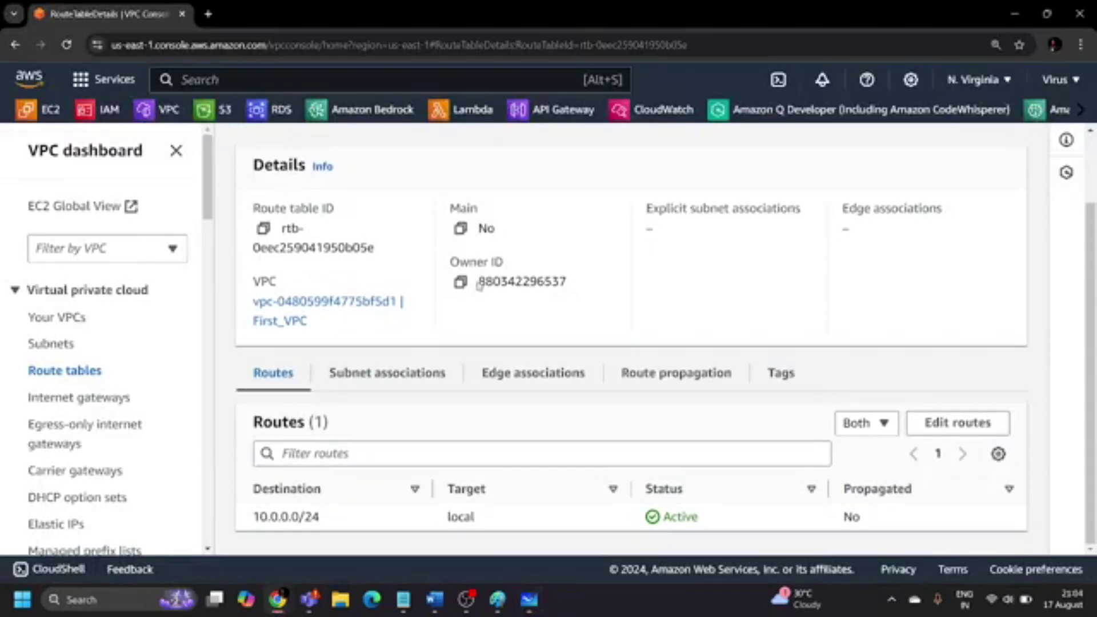
pyautogui.scroll(2, 559, 288)
pyautogui.scroll(-2, 533, 298)
pyautogui.click(398, 383)
pyautogui.scroll(-4, 457, 474)
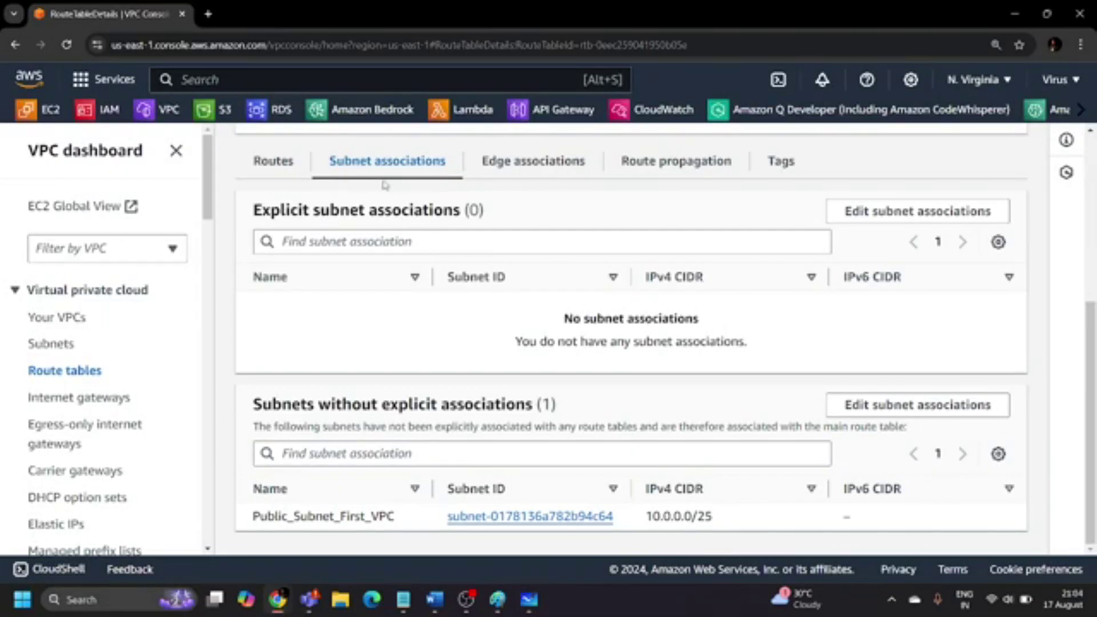
pyautogui.click(885, 209)
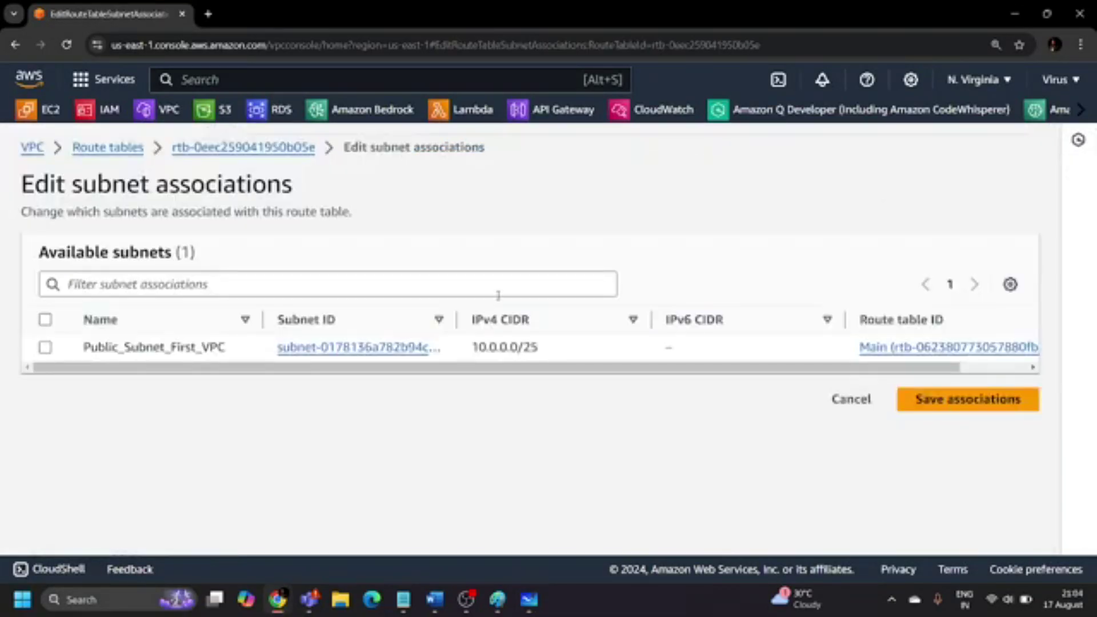
pyautogui.click(45, 347)
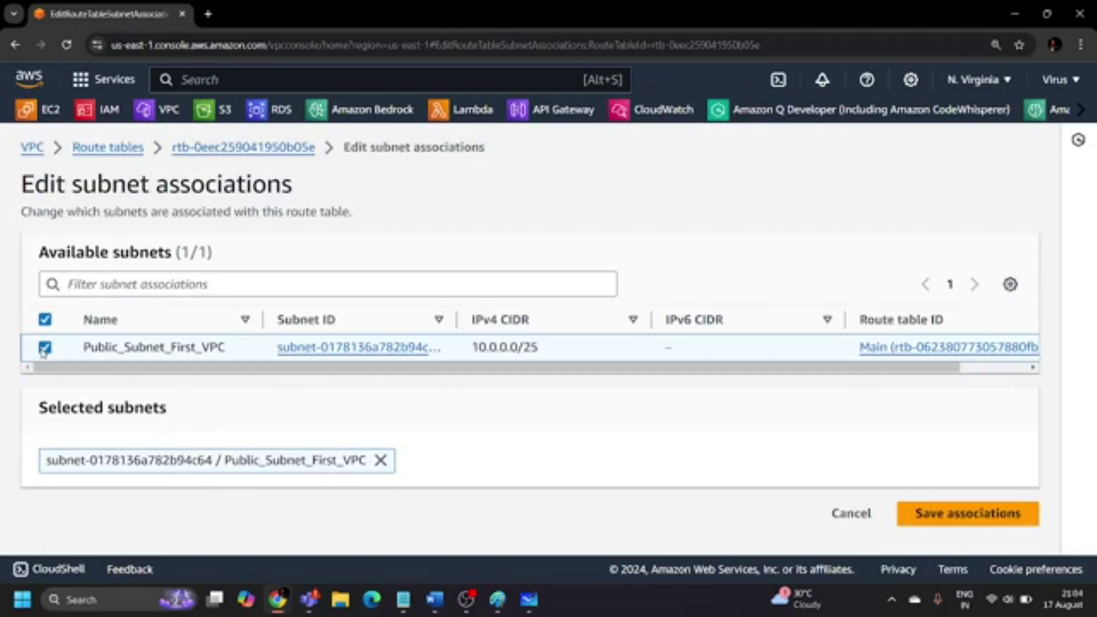
pyautogui.click(934, 516)
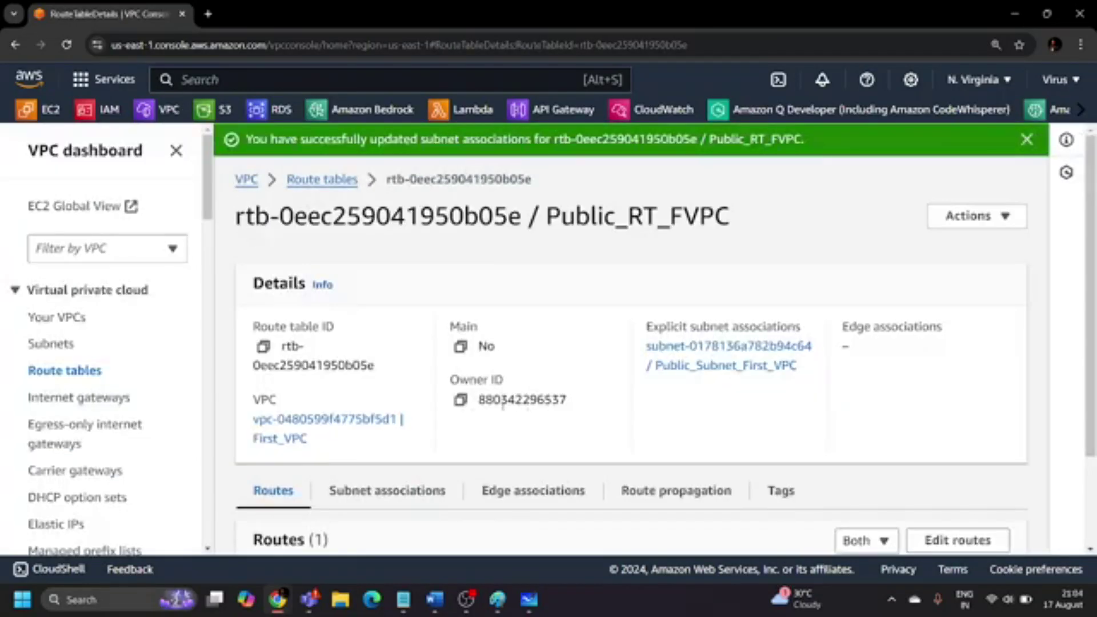
# Examine the explicit subnet associations of Public_RT_FVPC and dismiss the notification.
pyautogui.scroll(-3, 502, 407)
pyautogui.click(393, 382)
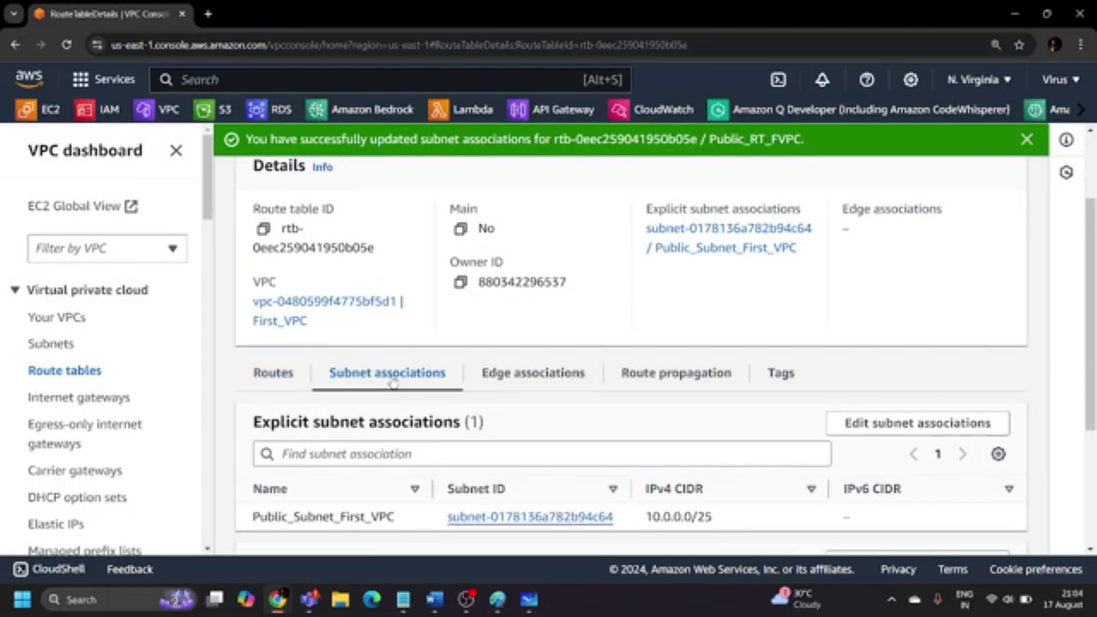
pyautogui.scroll(-3, 400, 389)
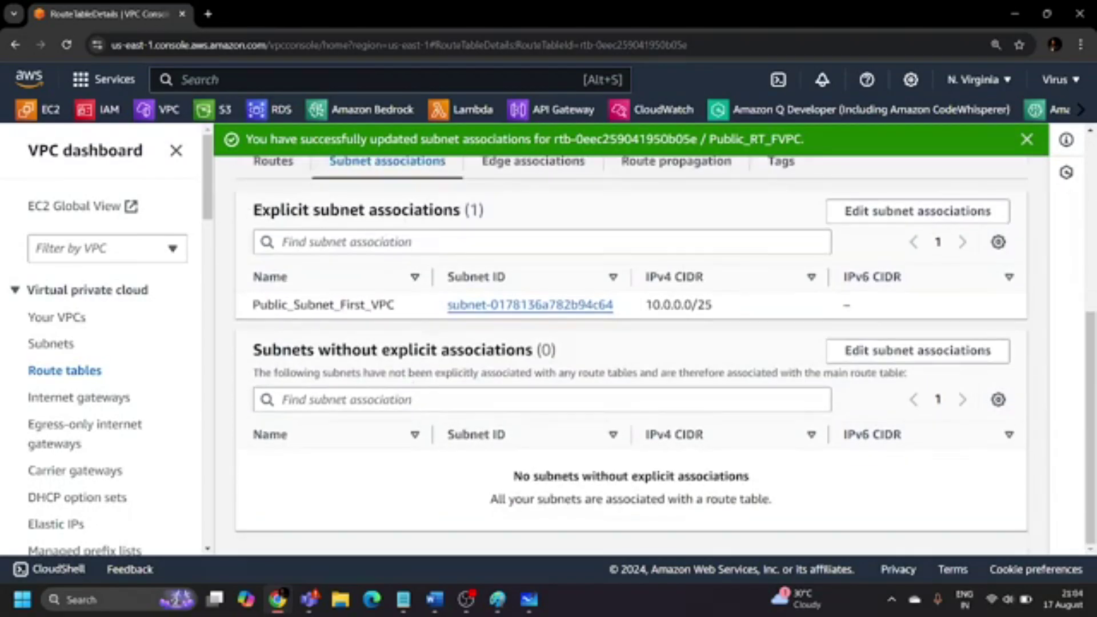
pyautogui.moveTo(252, 210); pyautogui.dragTo(470, 211)
pyautogui.click(535, 217)
pyautogui.scroll(3, 591, 270)
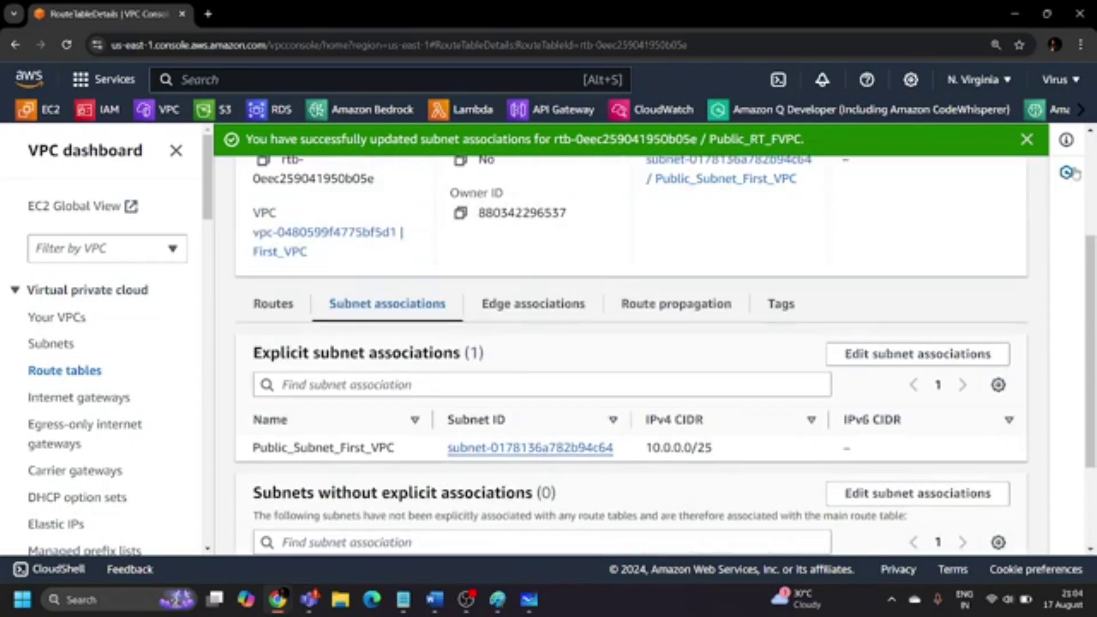
pyautogui.click(1026, 139)
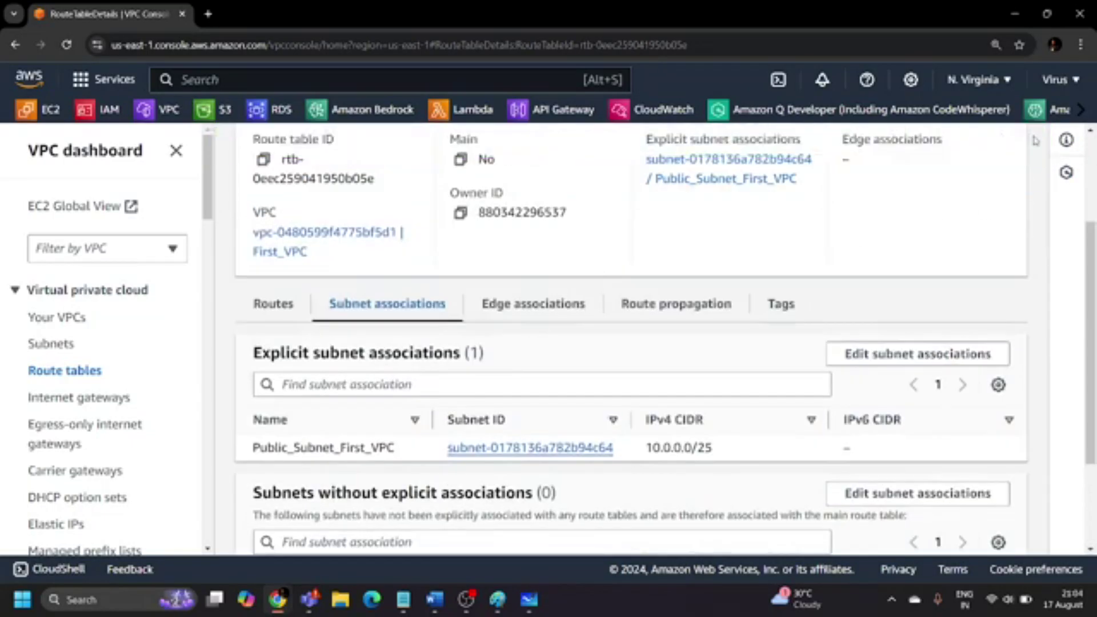
# Open the routes of Public_RT_FVPC for editing and examine the existing route's destination and target.
pyautogui.click(269, 308)
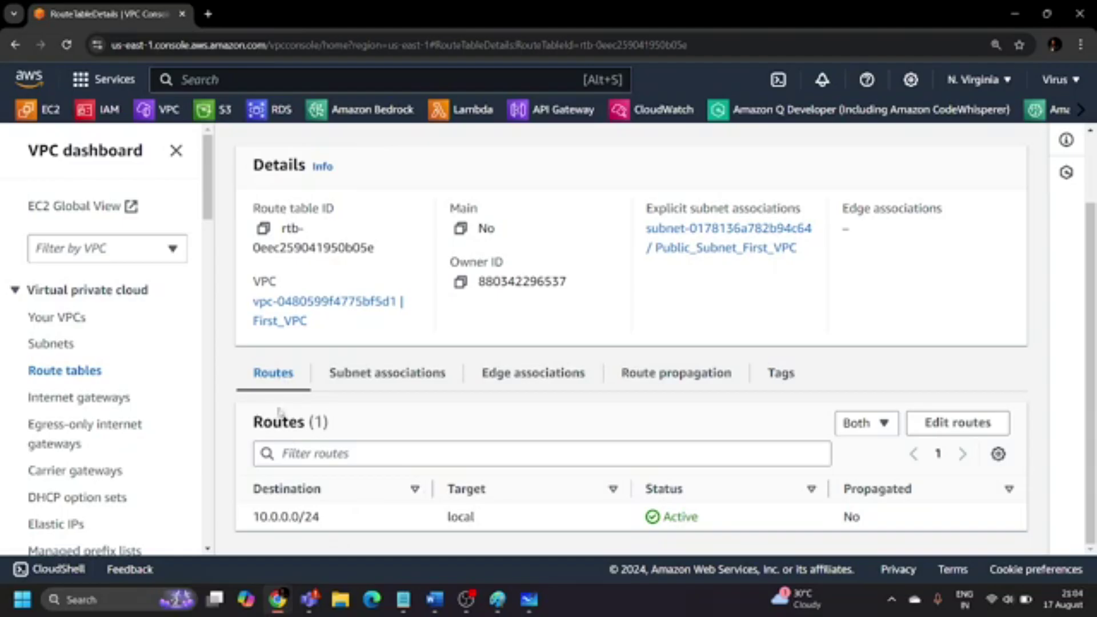
pyautogui.moveTo(479, 517); pyautogui.dragTo(446, 517)
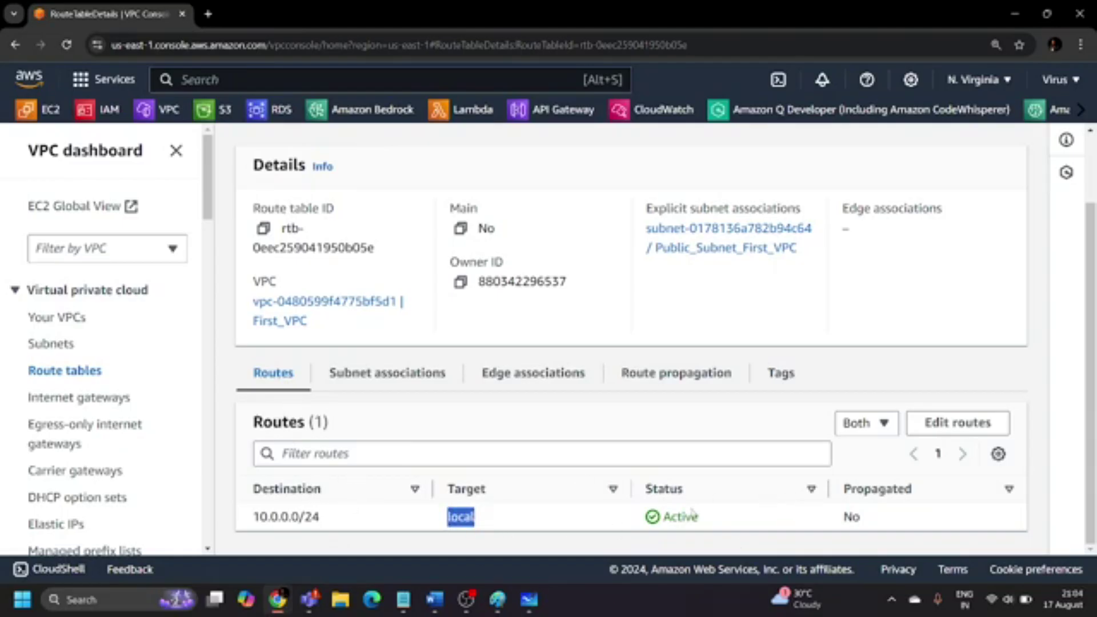
pyautogui.click(937, 422)
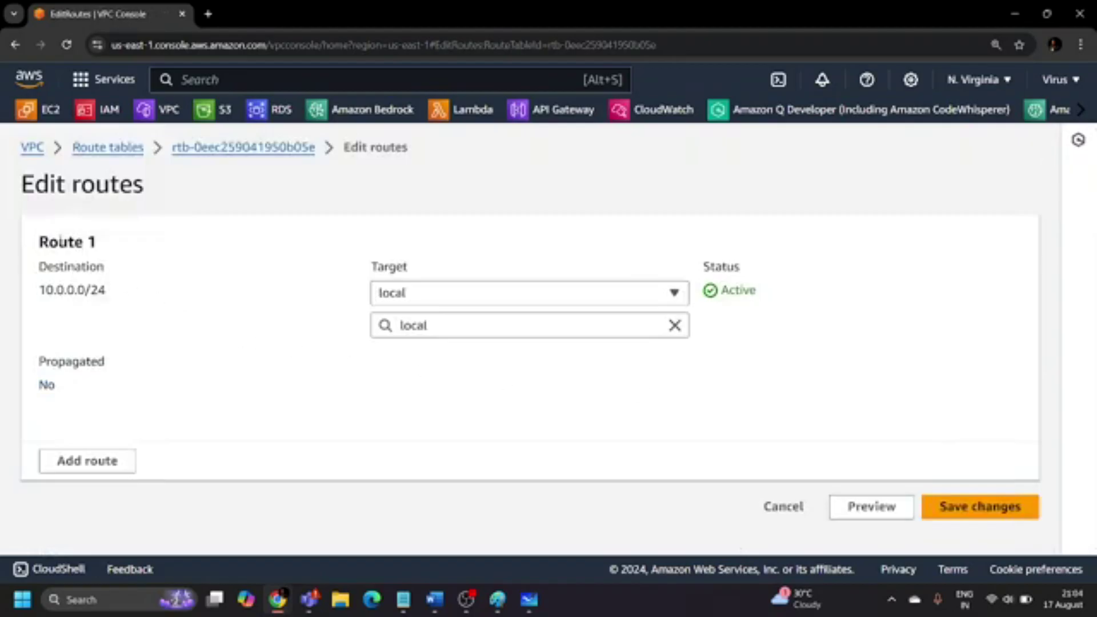
pyautogui.moveTo(47, 247); pyautogui.dragTo(116, 247)
pyautogui.click(121, 253)
pyautogui.moveTo(106, 289); pyautogui.dragTo(37, 290)
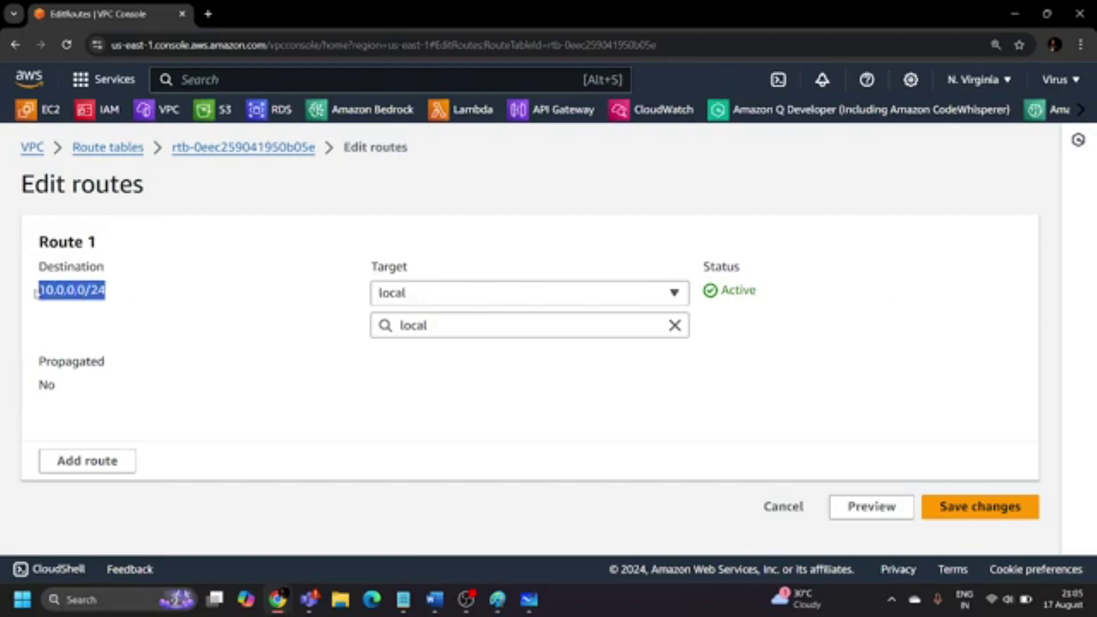
pyautogui.click(137, 304)
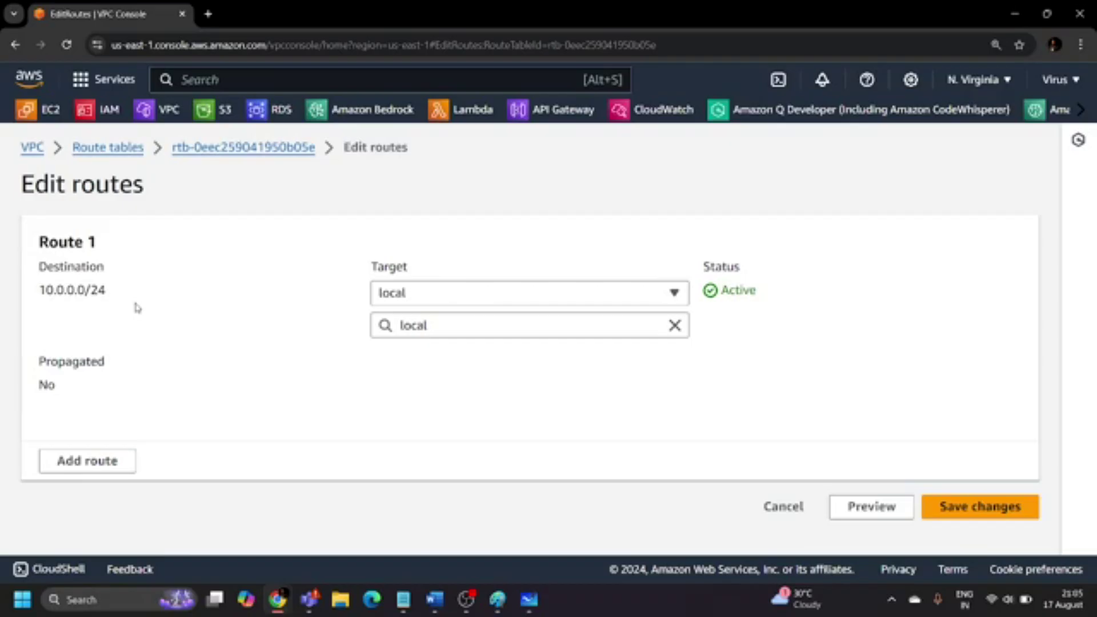
# Add a route with destination 0.0.0.0/0 targeting the internet gateway igw-0e7c0380c79cf2dd0 and save the changes.
pyautogui.click(91, 463)
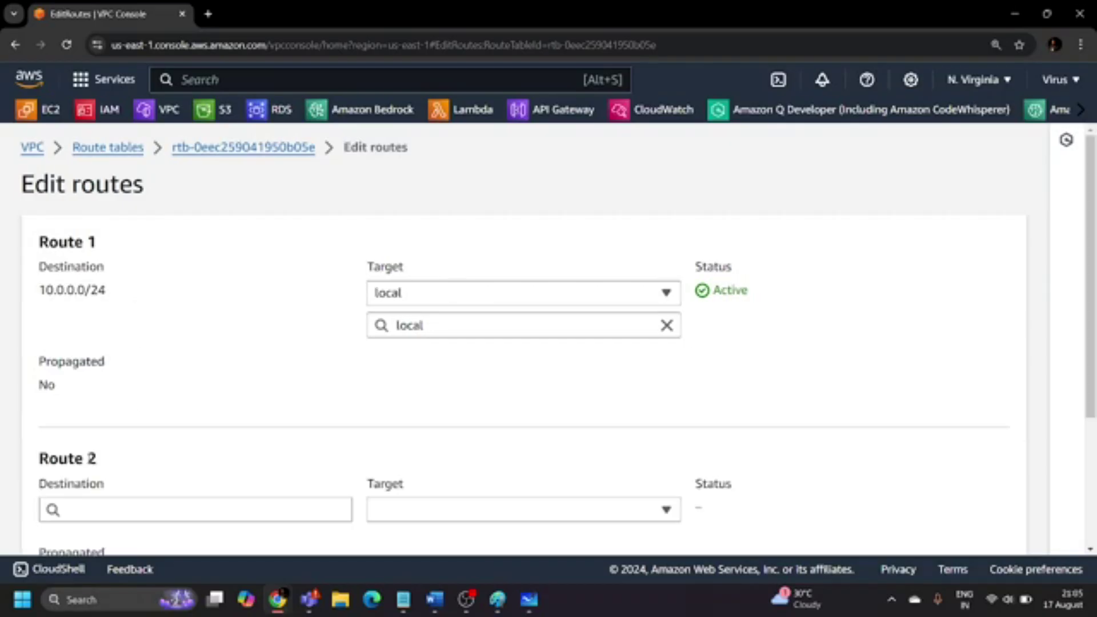
pyautogui.scroll(-3, 205, 428)
pyautogui.click(139, 310)
pyautogui.click(140, 340)
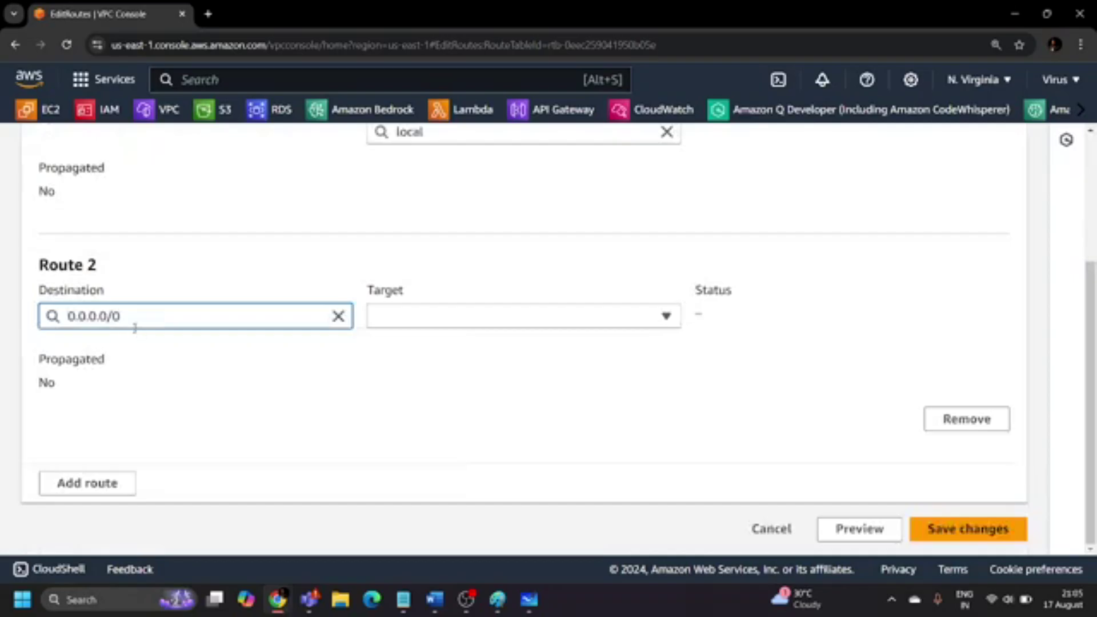
pyautogui.click(426, 324)
pyautogui.scroll(-2, 470, 439)
pyautogui.click(426, 404)
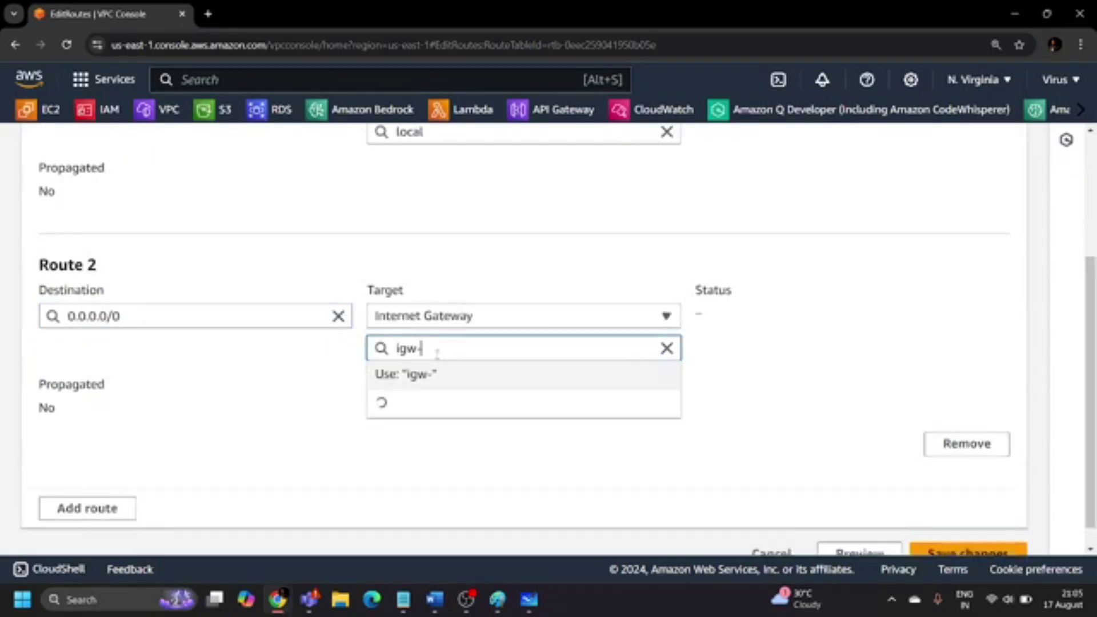
pyautogui.click(570, 405)
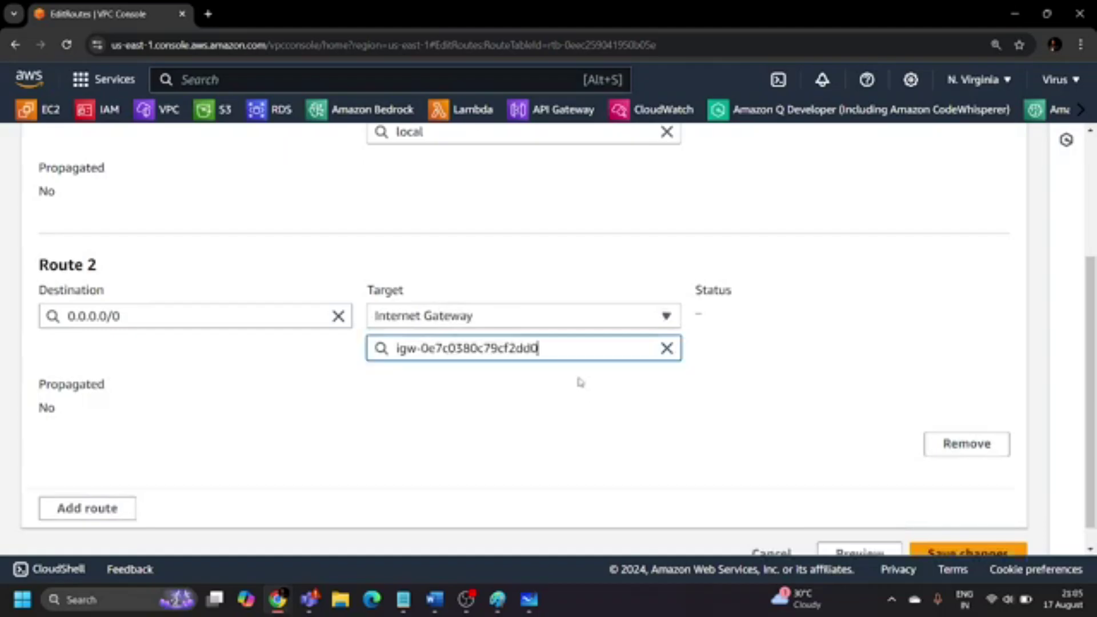
pyautogui.scroll(-1, 971, 503)
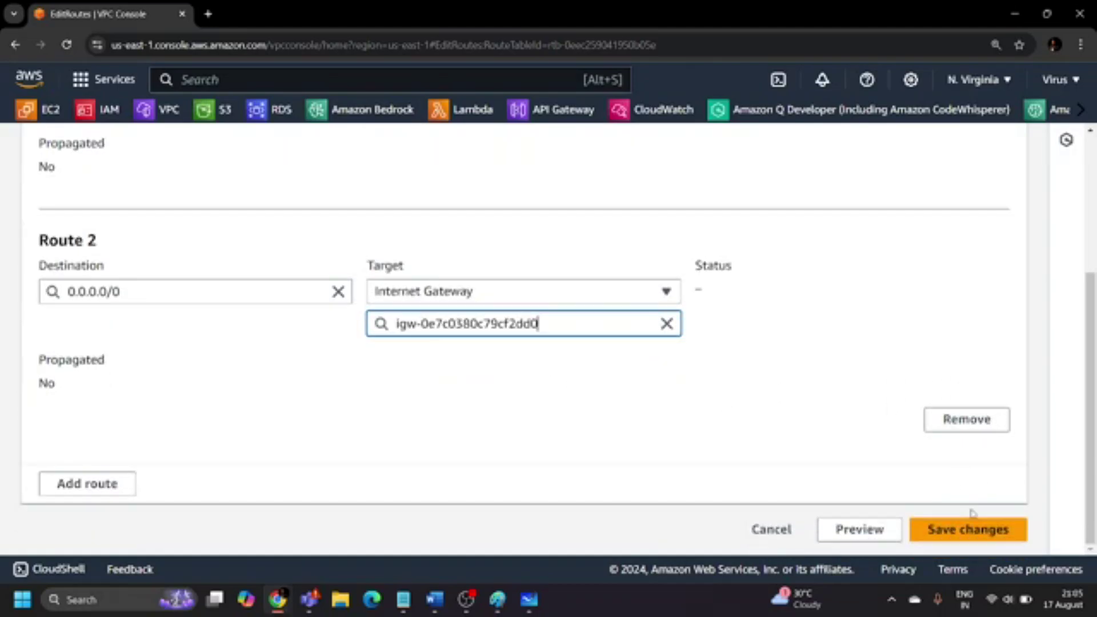
pyautogui.click(971, 527)
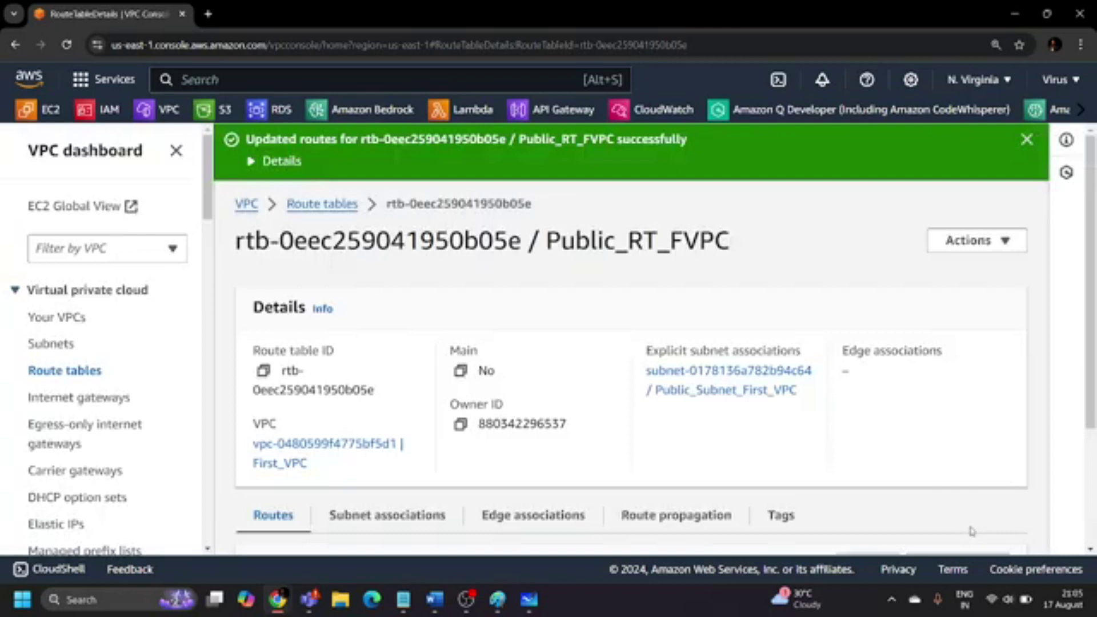
# Switch to Microsoft Whiteboard and, on a blank area, sketch an ellipse labelled VPC containing a smaller ellipse labelled Sub.
pyautogui.click(530, 600)
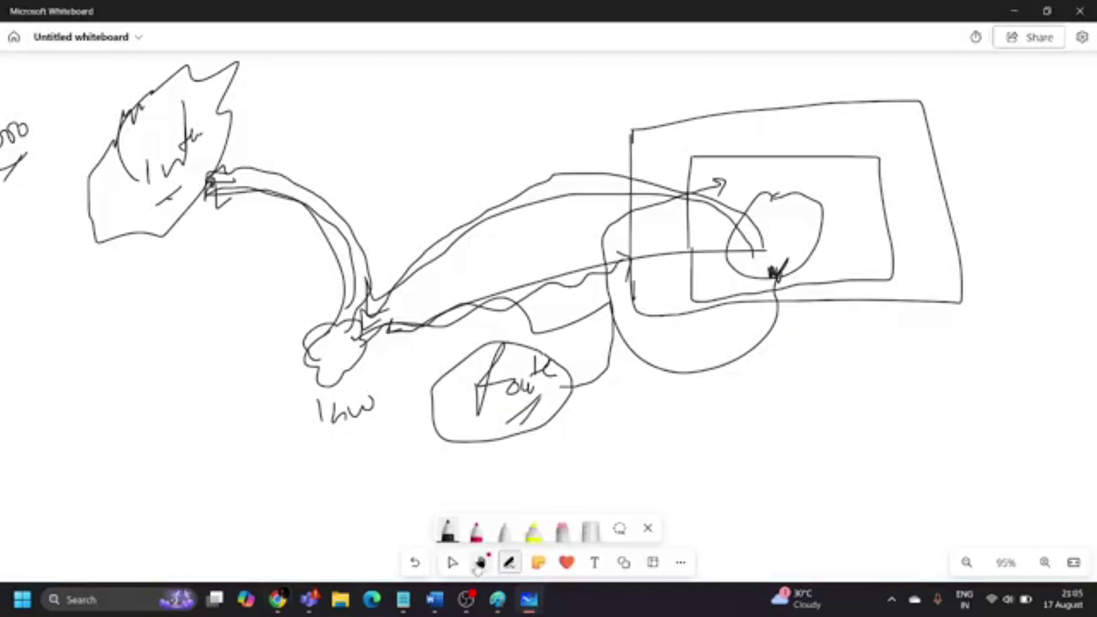
pyautogui.click(481, 562)
pyautogui.moveTo(846, 495); pyautogui.dragTo(206, 252)
pyautogui.moveTo(622, 299); pyautogui.dragTo(431, 325)
pyautogui.click(624, 562)
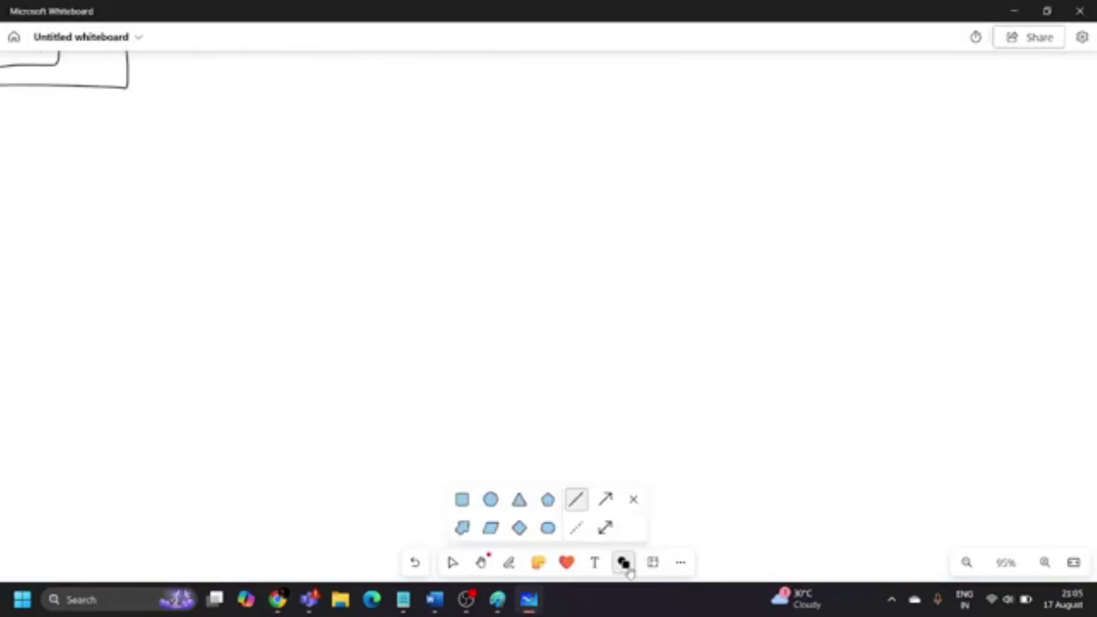
pyautogui.click(508, 562)
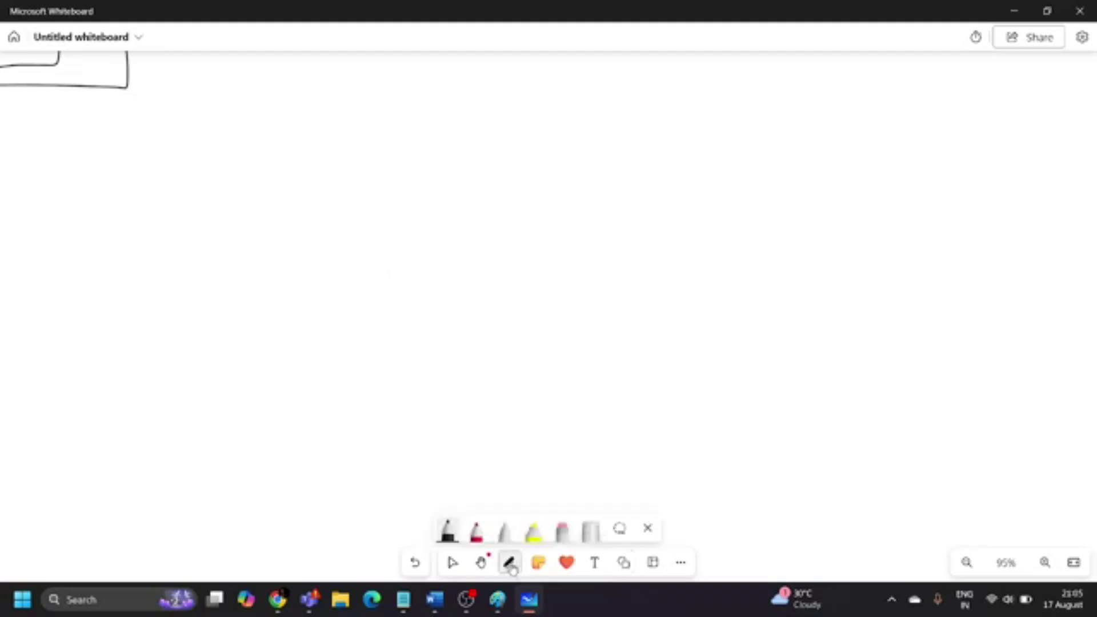
pyautogui.moveTo(561, 128)
pyautogui.mouseDown()
pyautogui.moveTo(431, 142)
pyautogui.moveTo(355, 409)
pyautogui.moveTo(889, 203)
pyautogui.moveTo(534, 129)
pyautogui.mouseUp()
pyautogui.moveTo(480, 94)
pyautogui.mouseDown()
pyautogui.moveTo(518, 102)
pyautogui.moveTo(516, 119)
pyautogui.mouseUp()
pyautogui.moveTo(510, 77)
pyautogui.mouseDown()
pyautogui.moveTo(514, 98)
pyautogui.moveTo(546, 105)
pyautogui.mouseUp()
pyautogui.moveTo(538, 162)
pyautogui.mouseDown()
pyautogui.moveTo(345, 231)
pyautogui.moveTo(595, 348)
pyautogui.moveTo(642, 187)
pyautogui.moveTo(520, 164)
pyautogui.mouseUp()
pyautogui.moveTo(586, 154)
pyautogui.mouseDown()
pyautogui.moveTo(573, 169)
pyautogui.moveTo(603, 154)
pyautogui.moveTo(615, 177)
pyautogui.mouseUp()
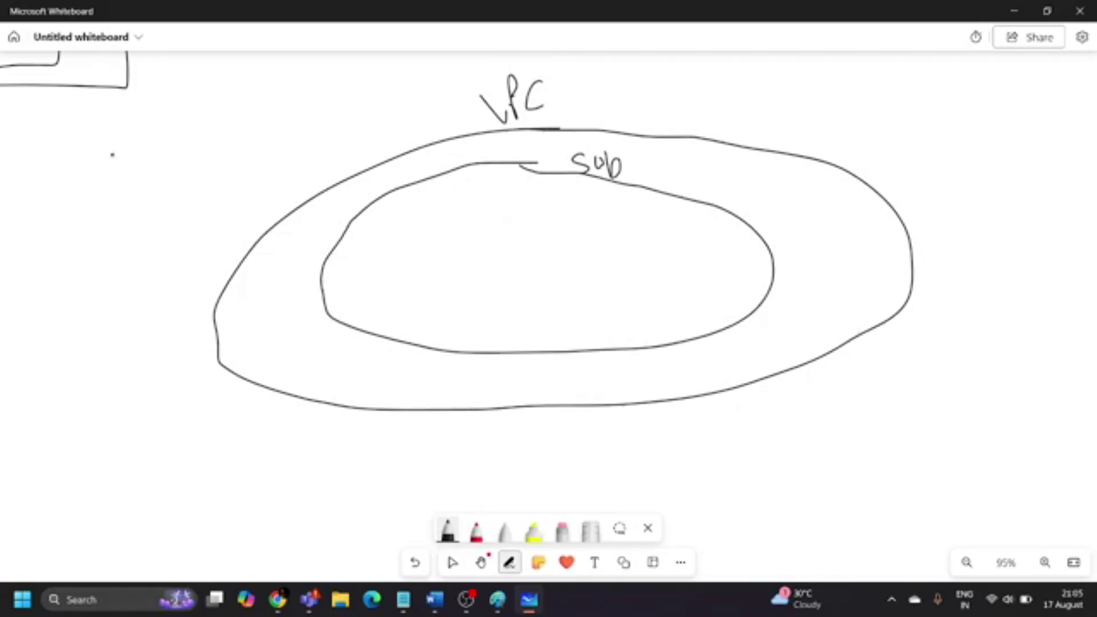
# Sketch an IGW bubble with an arrow to the VPC outline and an RT bubble with an arrow to the subnet outline.
pyautogui.moveTo(77, 176)
pyautogui.mouseDown()
pyautogui.moveTo(190, 257)
pyautogui.moveTo(98, 186)
pyautogui.moveTo(86, 236)
pyautogui.moveTo(127, 234)
pyautogui.moveTo(155, 197)
pyautogui.moveTo(345, 119)
pyautogui.moveTo(463, 130)
pyautogui.mouseUp()
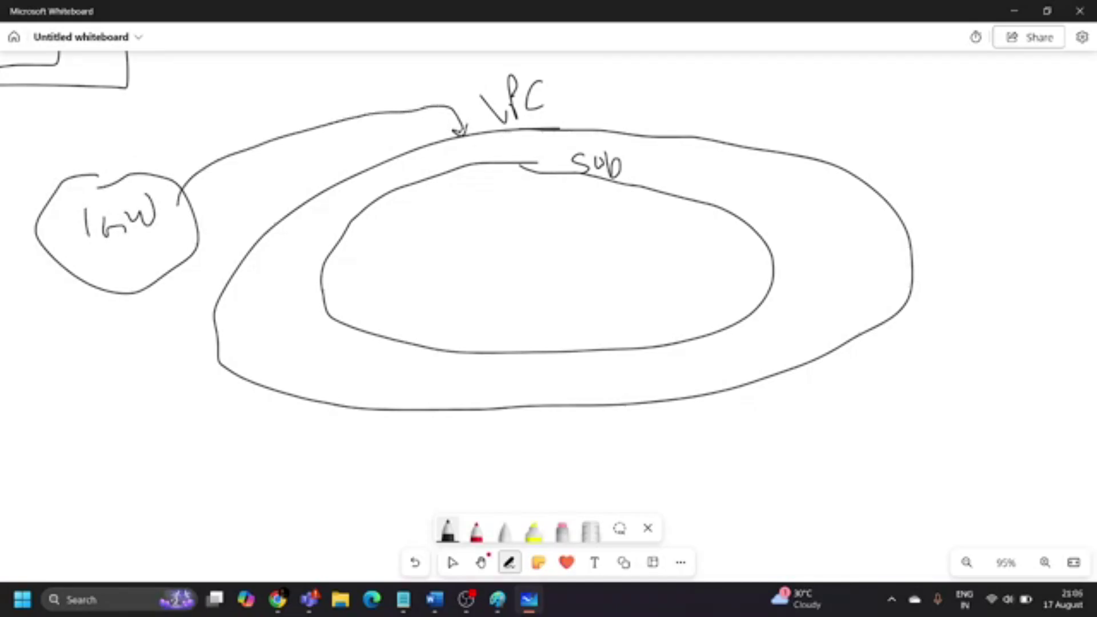
pyautogui.moveTo(119, 441)
pyautogui.mouseDown()
pyautogui.moveTo(128, 426)
pyautogui.moveTo(152, 452)
pyautogui.mouseUp()
pyautogui.click(151, 448)
pyautogui.click(155, 454)
pyautogui.click(175, 436)
pyautogui.moveTo(153, 409)
pyautogui.mouseDown()
pyautogui.moveTo(189, 399)
pyautogui.moveTo(203, 422)
pyautogui.moveTo(164, 391)
pyautogui.mouseUp()
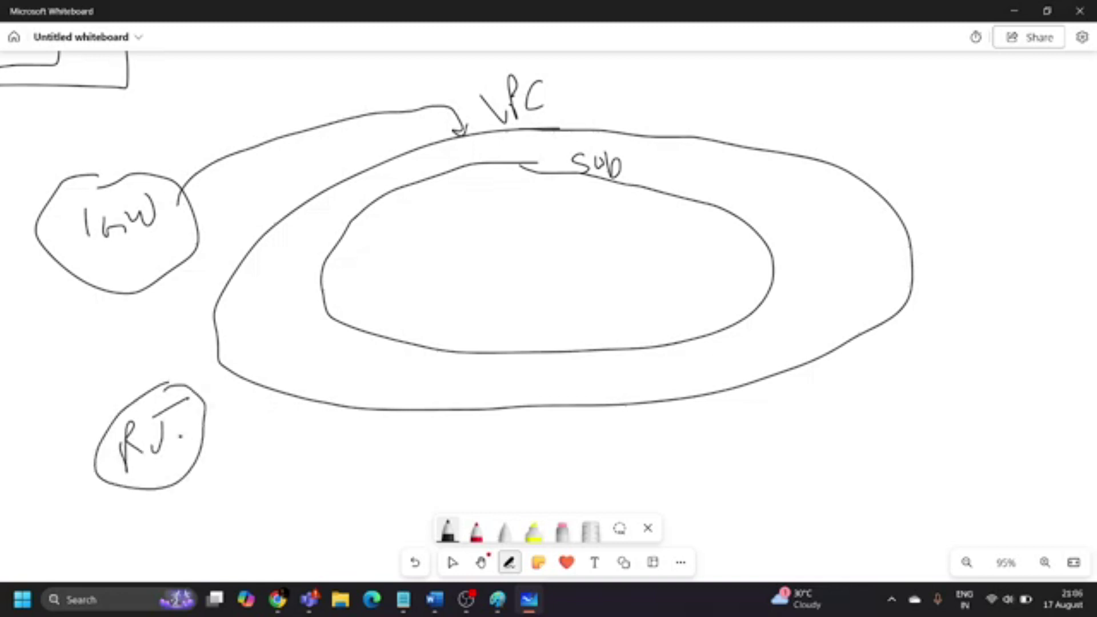
pyautogui.moveTo(200, 435)
pyautogui.mouseDown()
pyautogui.moveTo(314, 283)
pyautogui.moveTo(311, 314)
pyautogui.mouseUp()
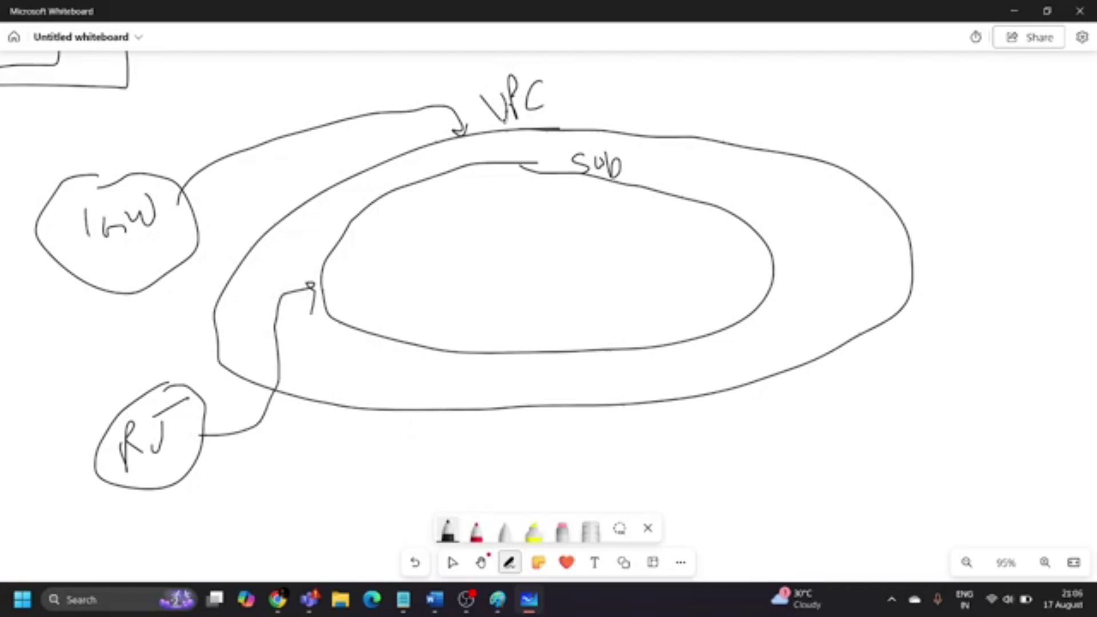
# Sketch a rectangle for the server inside the subnet ellipse and mark its upper corner with a small arrow.
pyautogui.moveTo(457, 228); pyautogui.dragTo(463, 319)
pyautogui.moveTo(460, 222)
pyautogui.mouseDown()
pyautogui.moveTo(696, 294)
pyautogui.moveTo(451, 329)
pyautogui.moveTo(463, 309)
pyautogui.mouseUp()
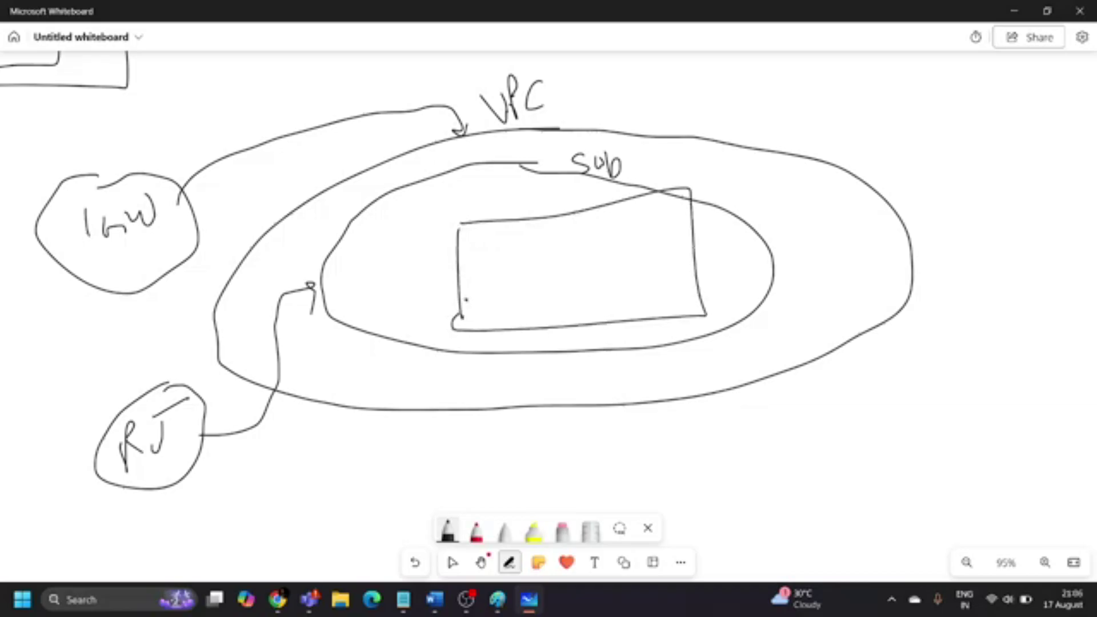
pyautogui.moveTo(427, 212); pyautogui.dragTo(439, 224)
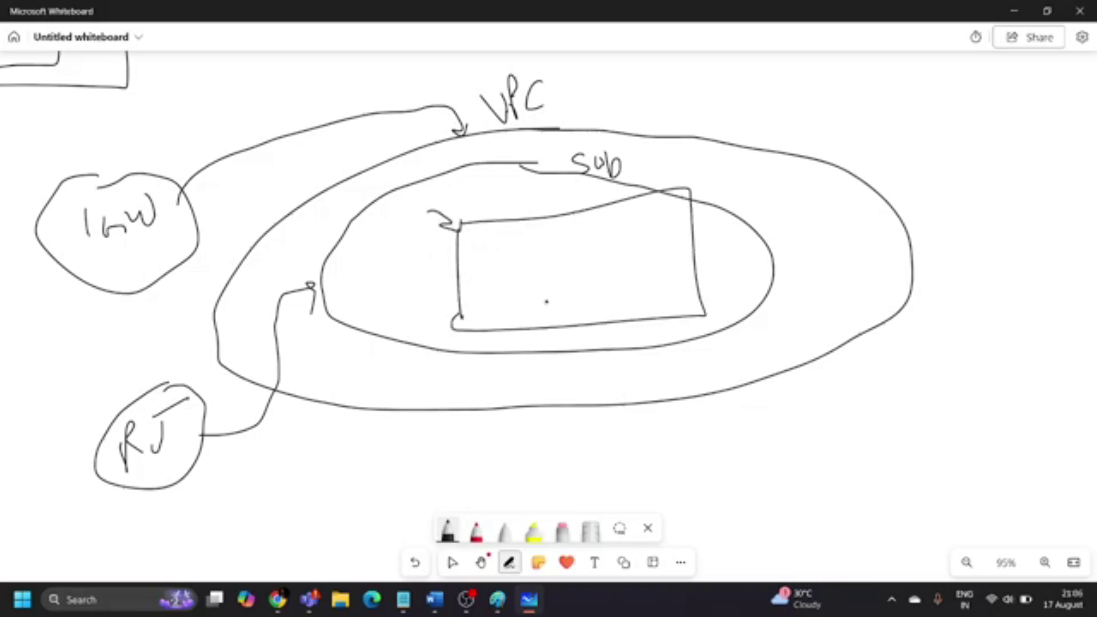
# Switch back to the AWS console, open EC2 in a separate browser tab and start launching an instance from the running instances list.
pyautogui.hotkey('alt', 'Tab')
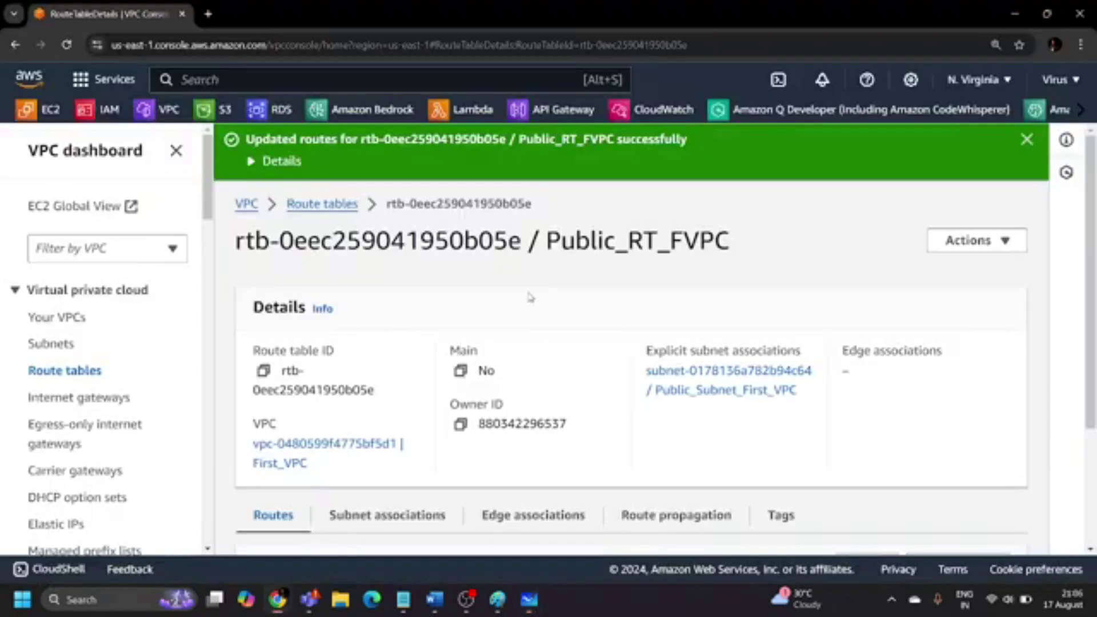
pyautogui.rightClick(28, 109)
pyautogui.click(60, 127)
pyautogui.click(219, 17)
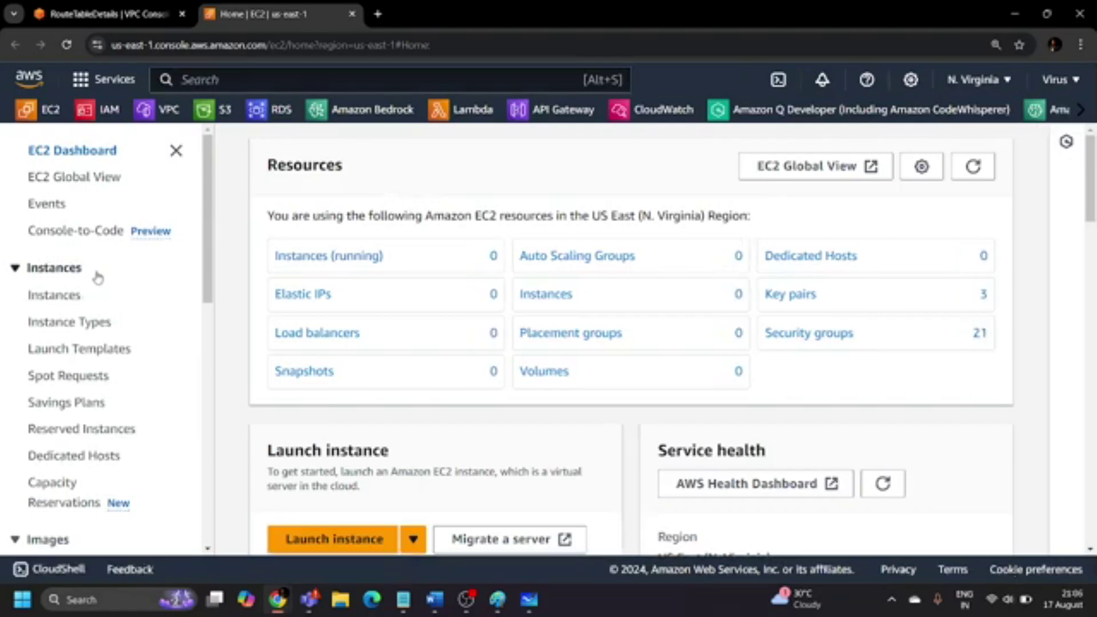
pyautogui.click(324, 260)
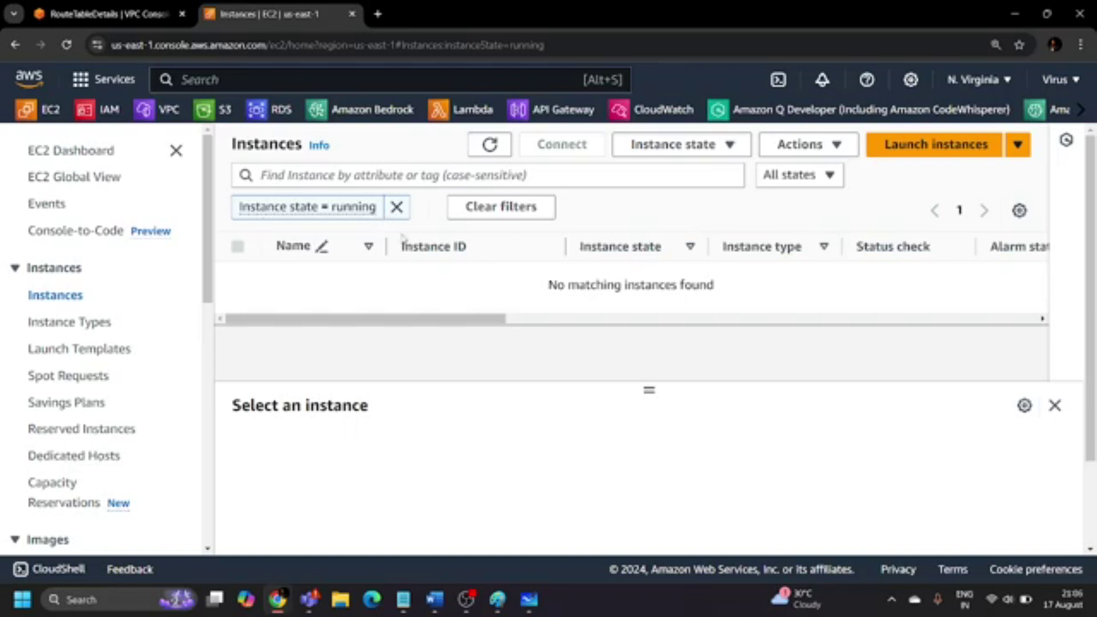
pyautogui.click(922, 150)
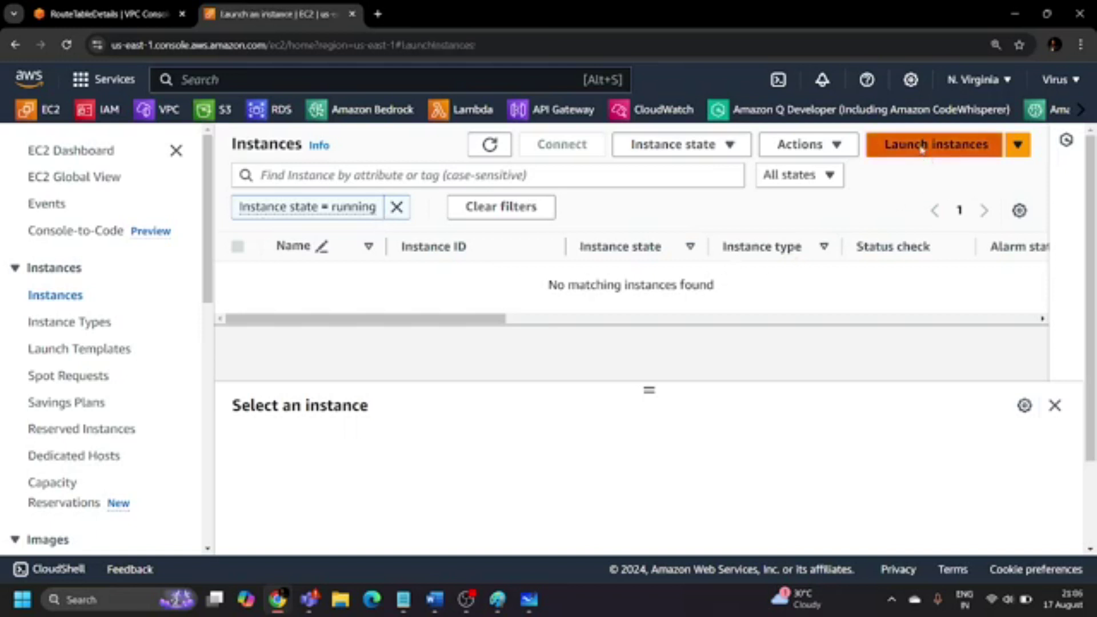
# Name the new EC2 instance First_VPC_Server.
pyautogui.scroll(-2, 61, 394)
pyautogui.click(209, 249)
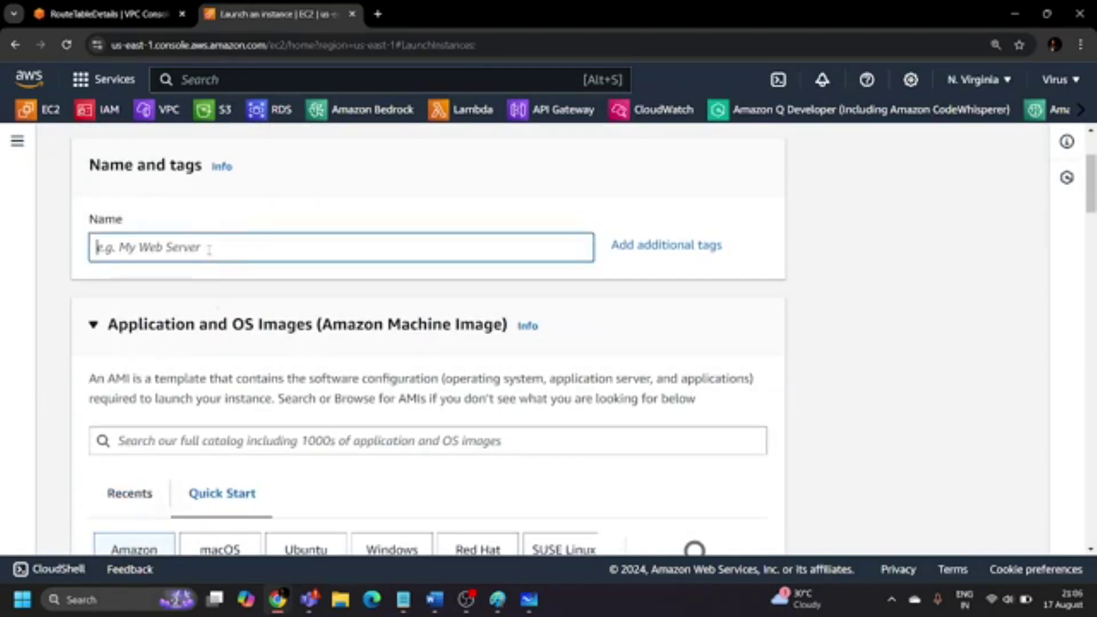
pyautogui.write('Fir')
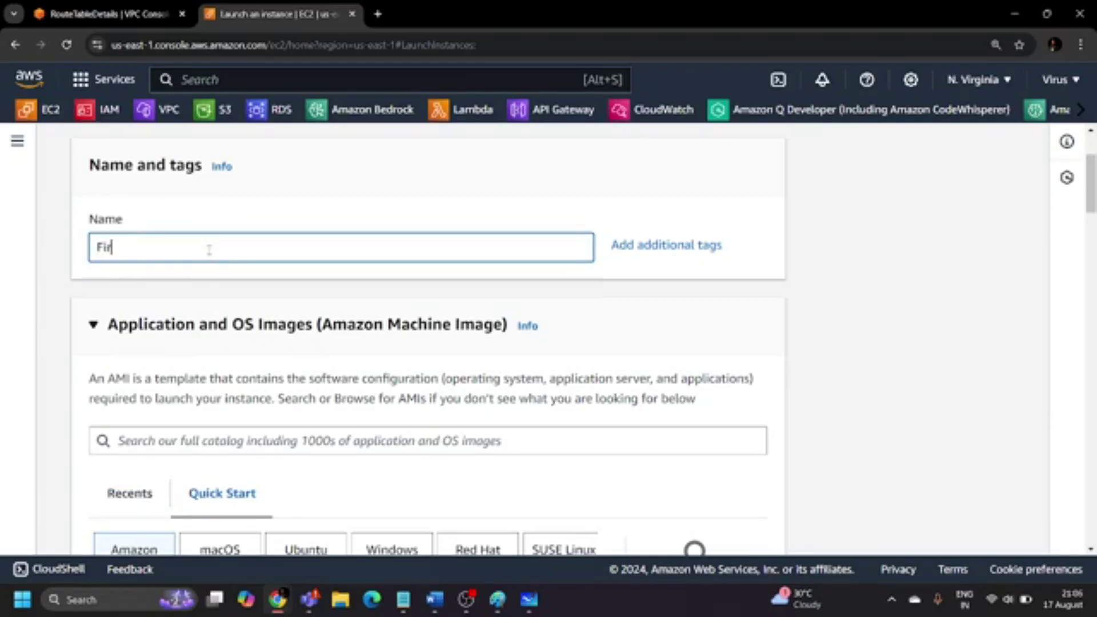
pyautogui.write('st_VPC_Server')
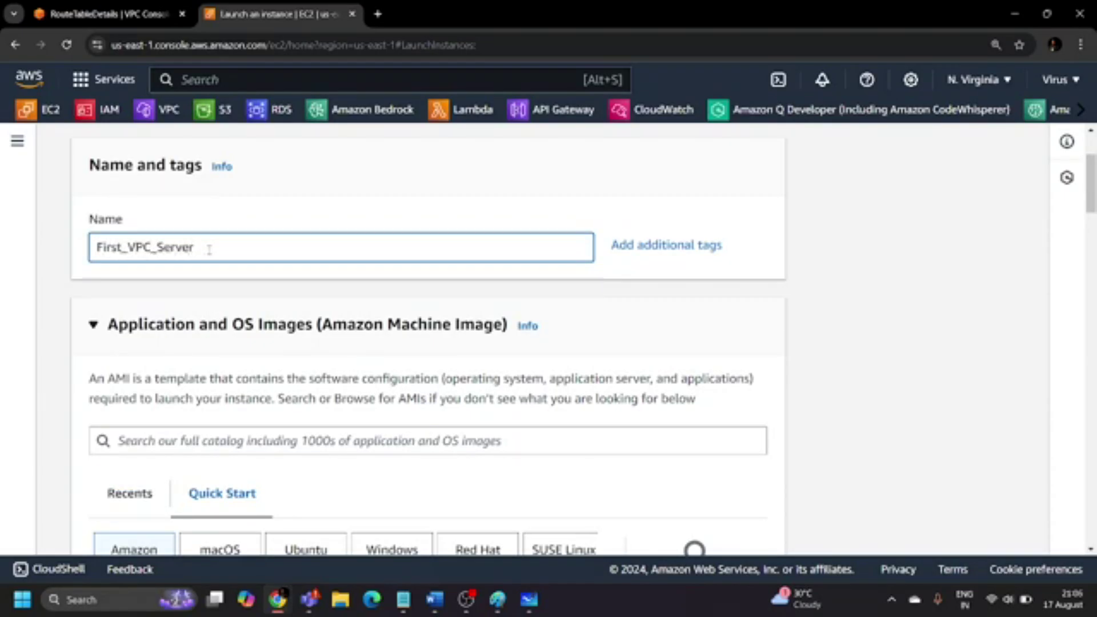
# Examine the available operating system images, the selected machine image's details and the instance type's specifications and pricing.
pyautogui.scroll(-3, 293, 366)
pyautogui.scroll(1, 270, 269)
pyautogui.scroll(-2, 367, 295)
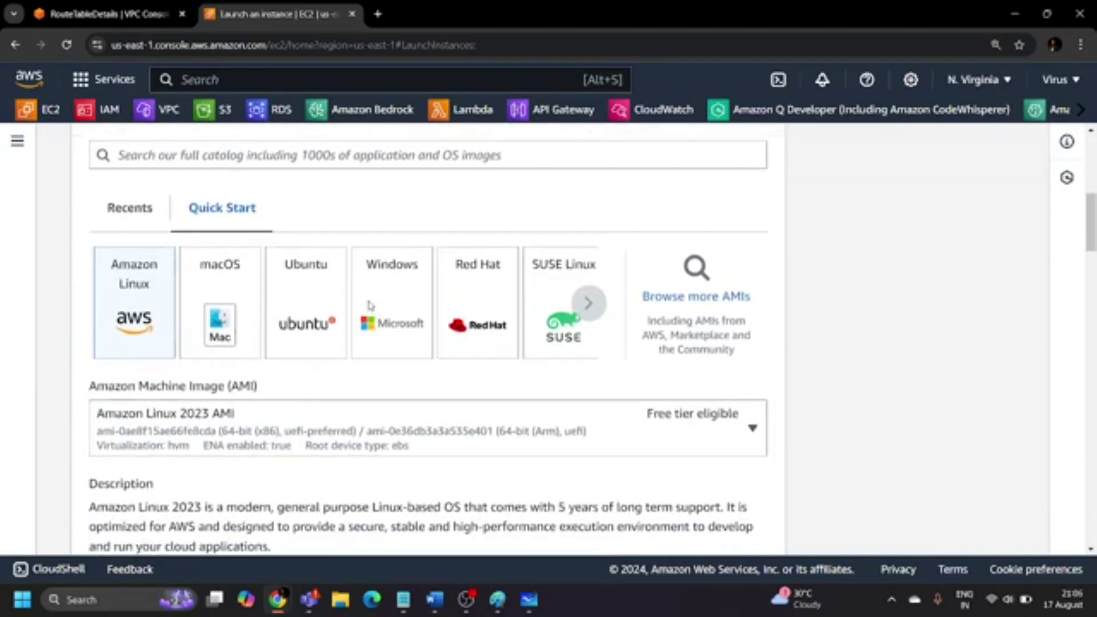
pyautogui.scroll(-1, 370, 306)
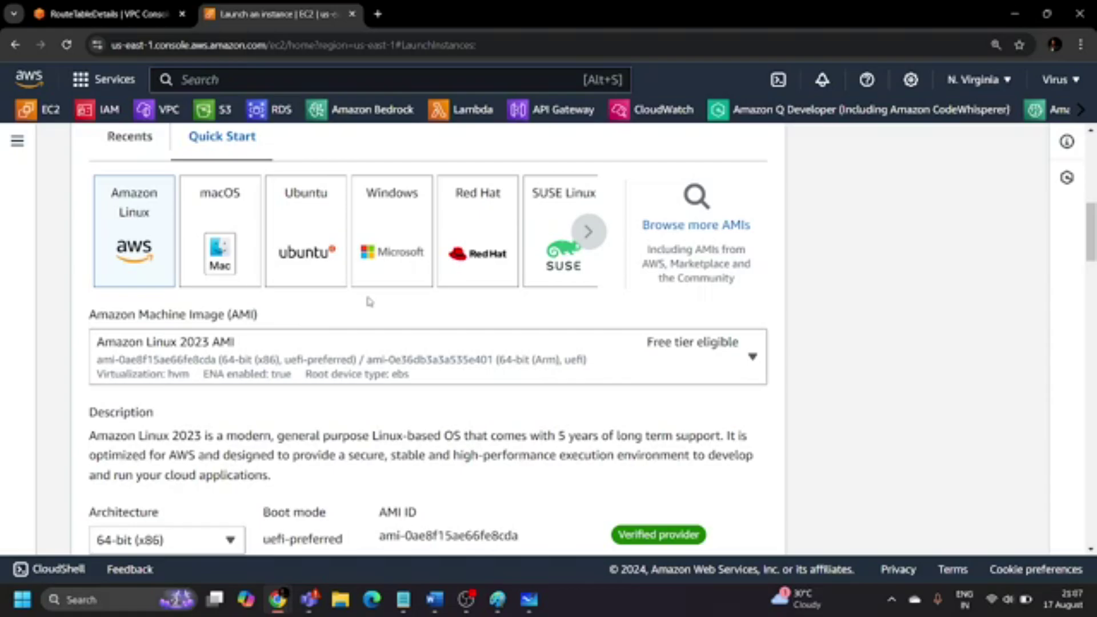
pyautogui.scroll(3, 369, 301)
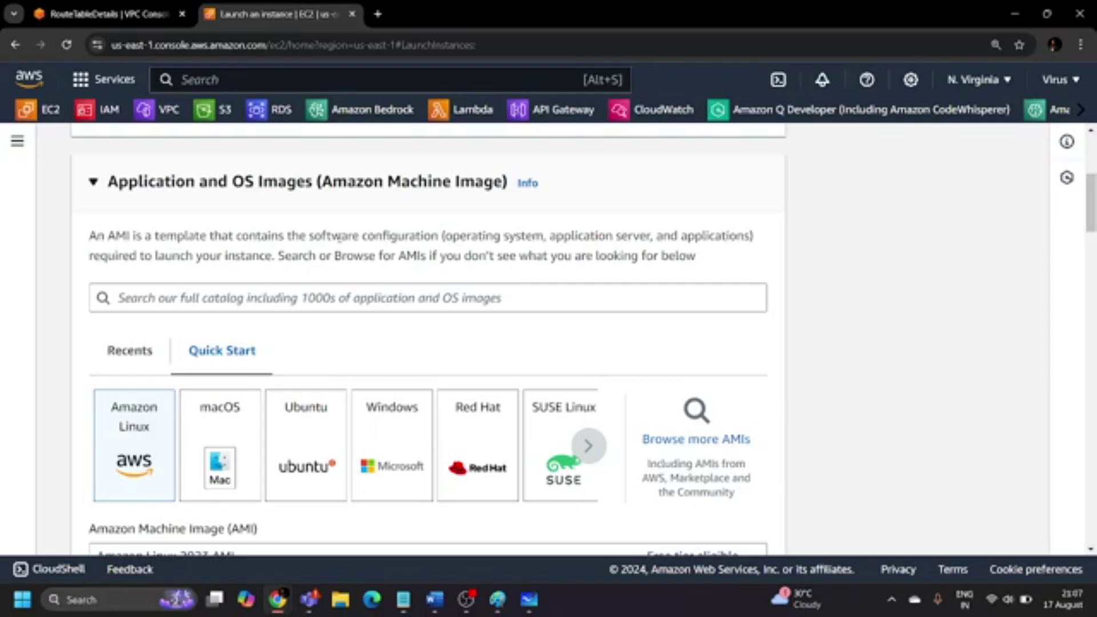
pyautogui.scroll(-2, 338, 237)
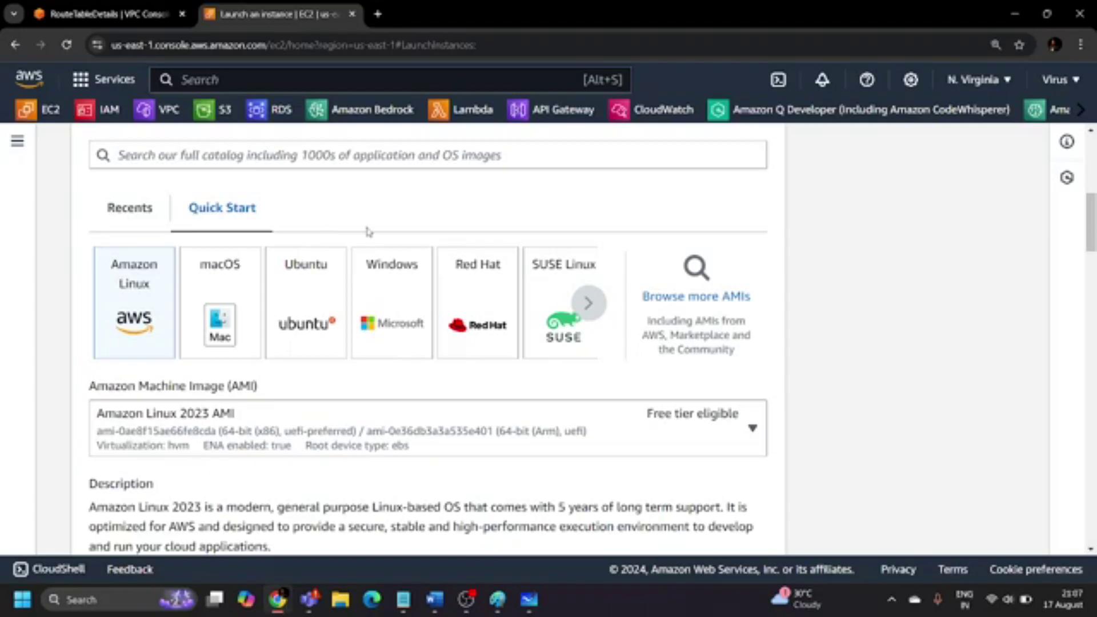
pyautogui.scroll(-2, 375, 377)
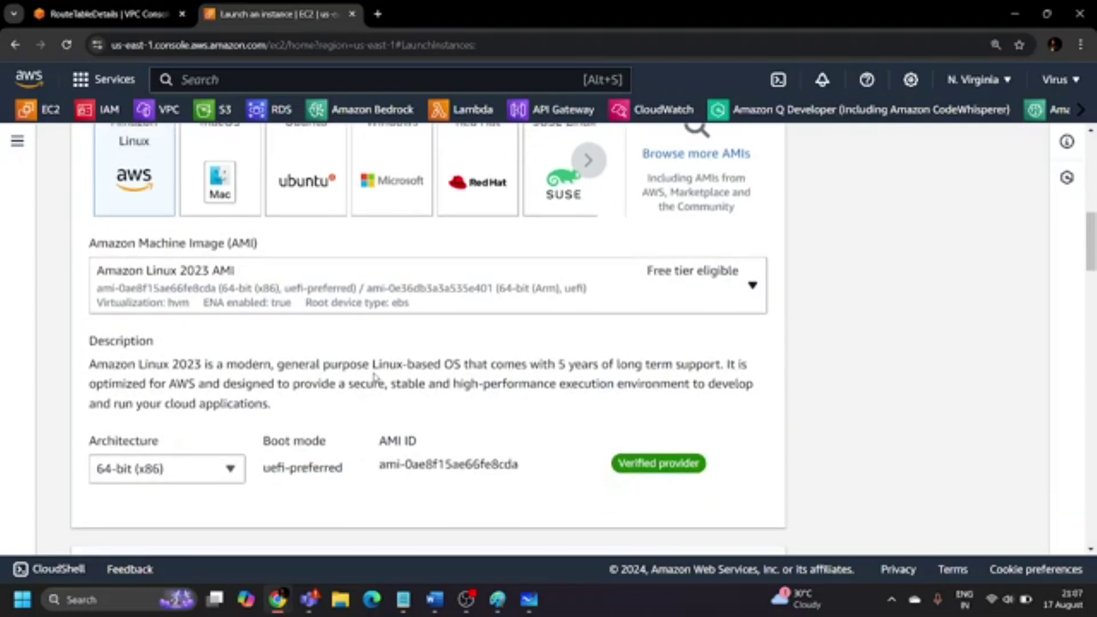
pyautogui.scroll(-5, 375, 371)
pyautogui.scroll(-1, 376, 369)
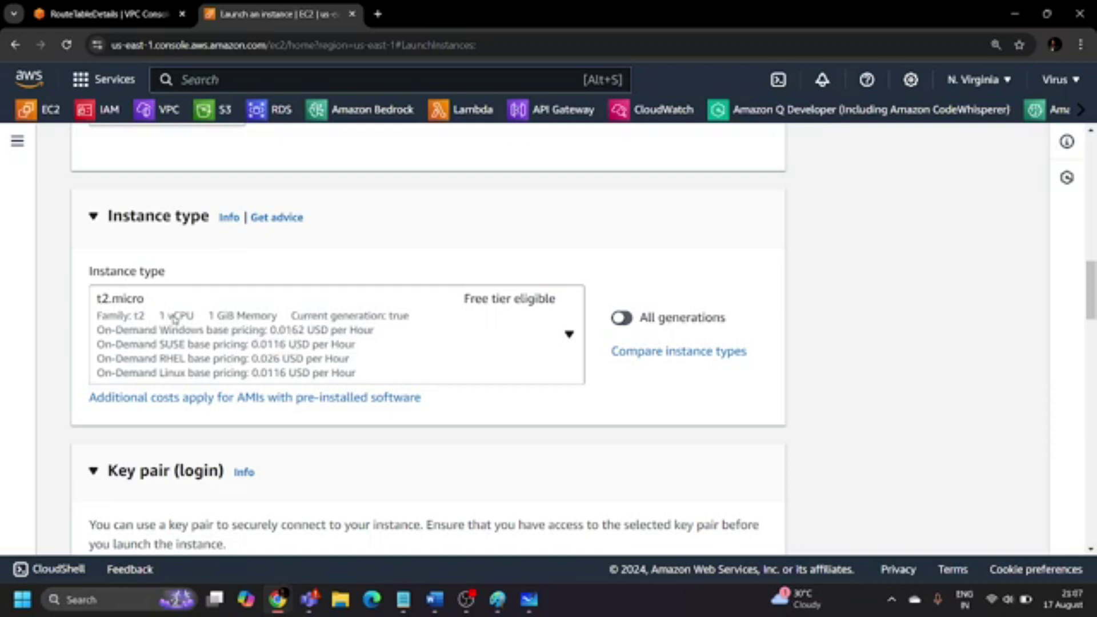
# Create an RSA key pair named ec2_ssh_key in .pem format for the instance and check the downloaded key file.
pyautogui.scroll(-5, 572, 348)
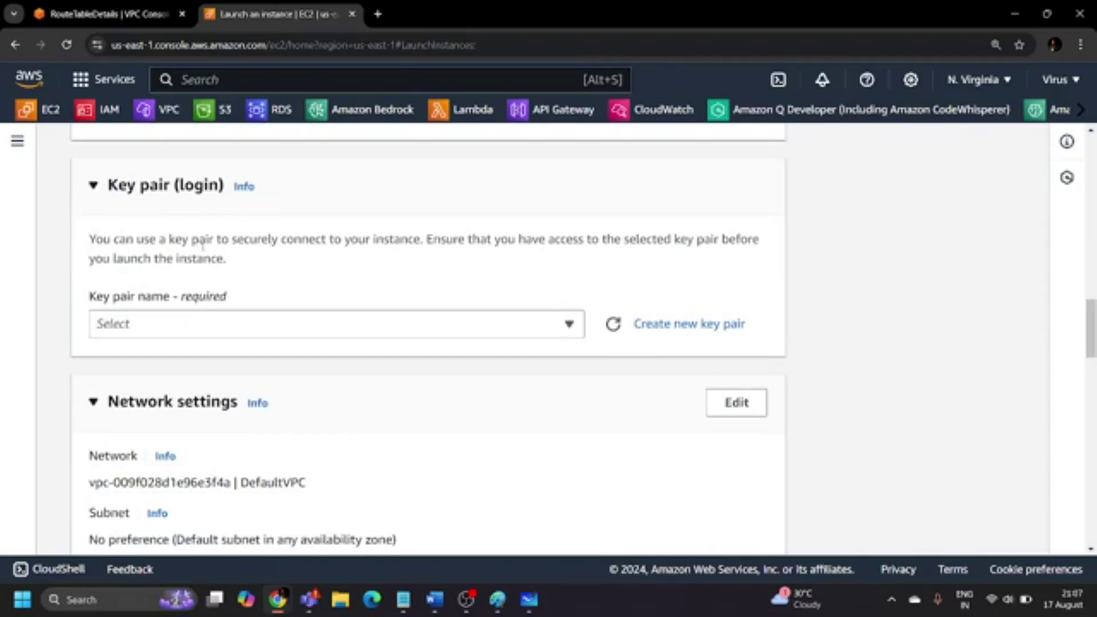
pyautogui.click(265, 319)
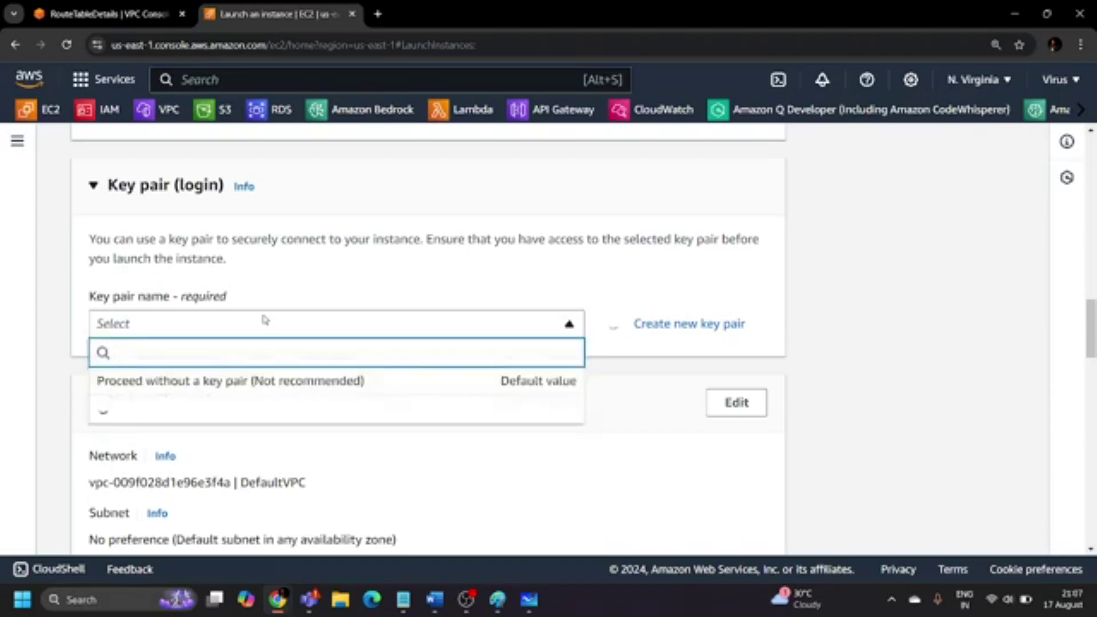
pyautogui.click(420, 296)
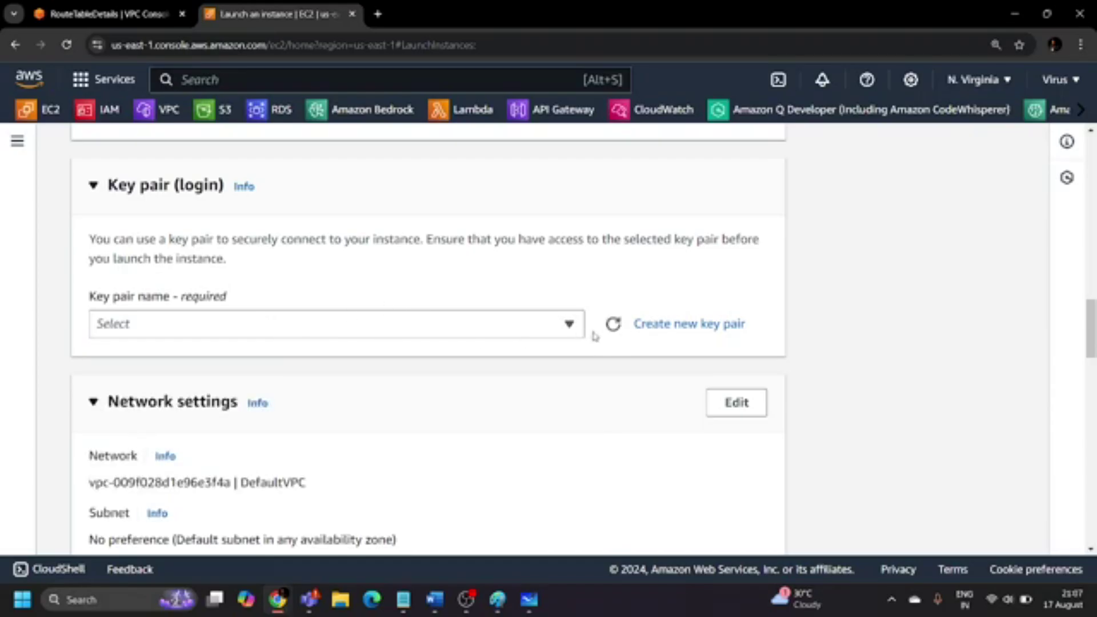
pyautogui.click(661, 327)
pyautogui.click(447, 260)
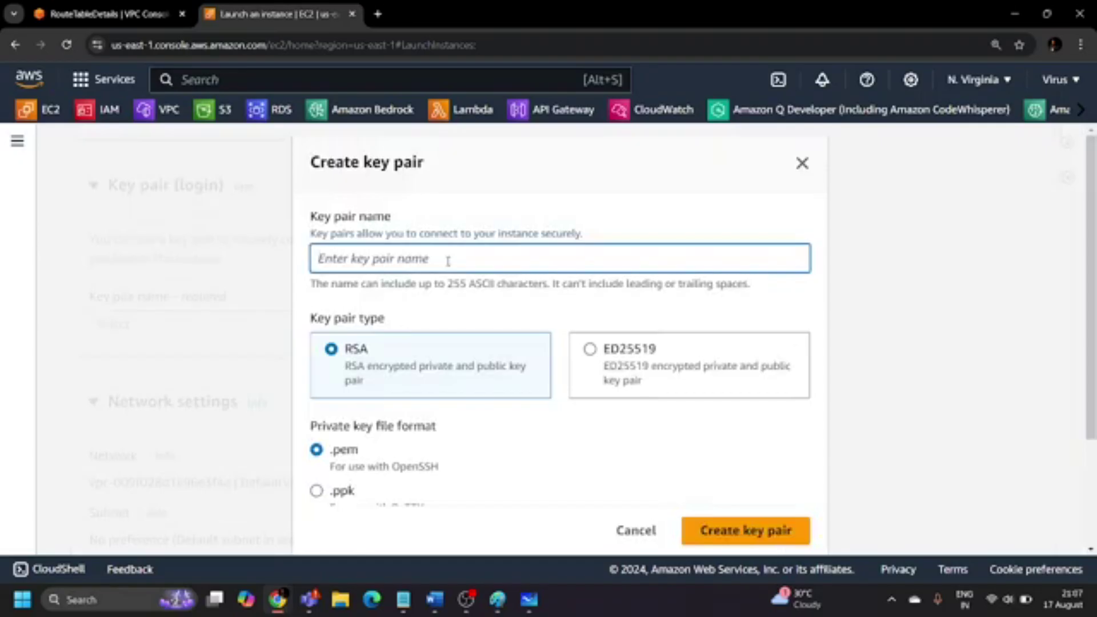
pyautogui.write('ec2_ssh_key')
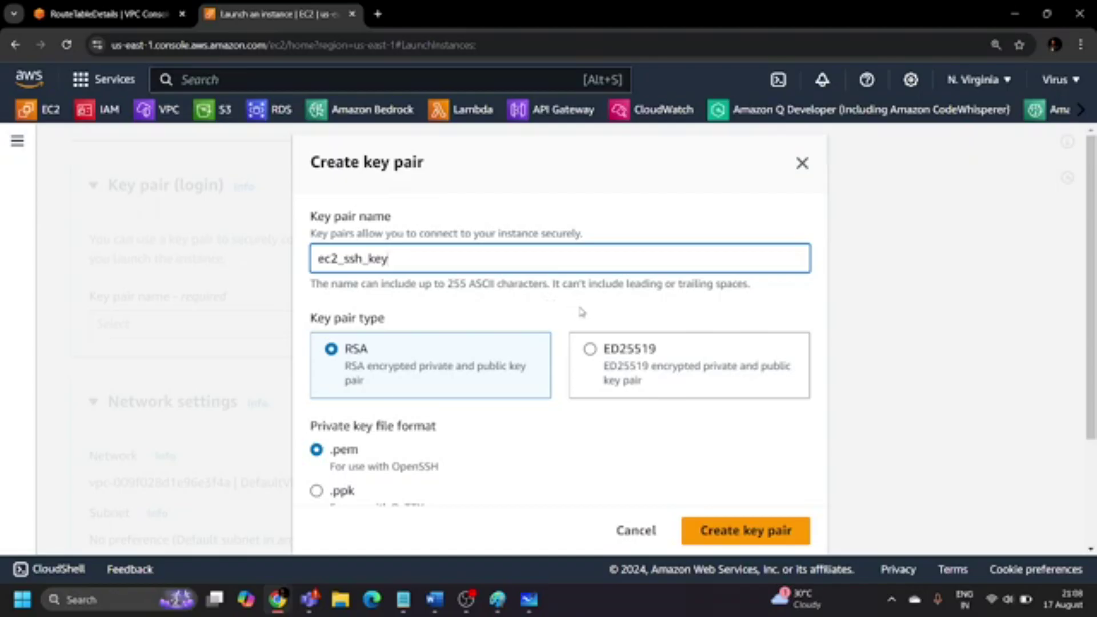
pyautogui.scroll(-3, 581, 311)
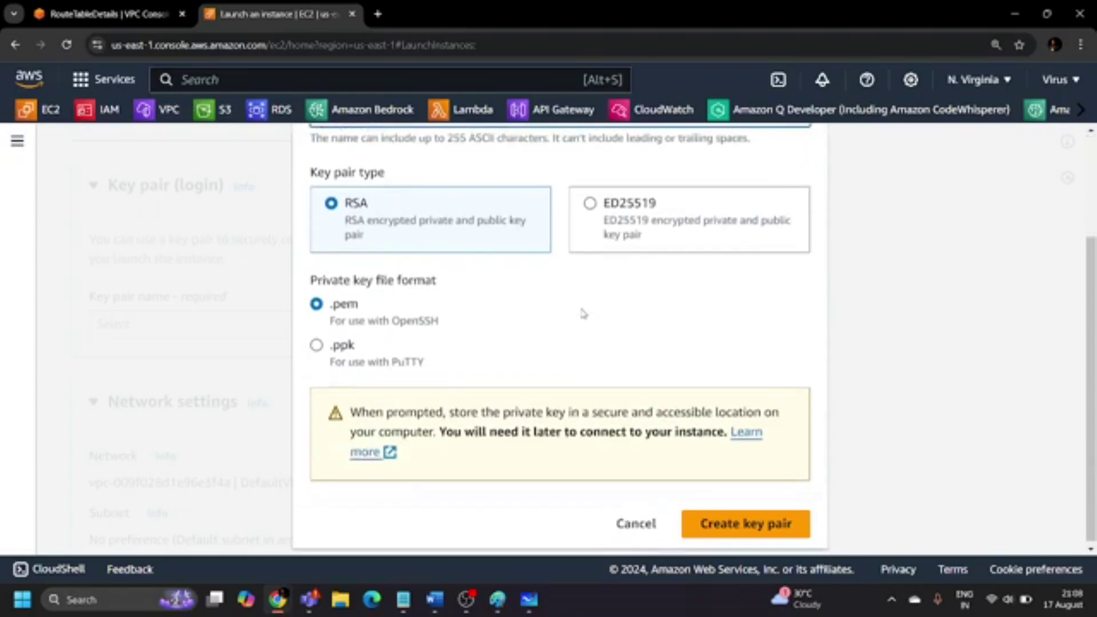
pyautogui.click(750, 536)
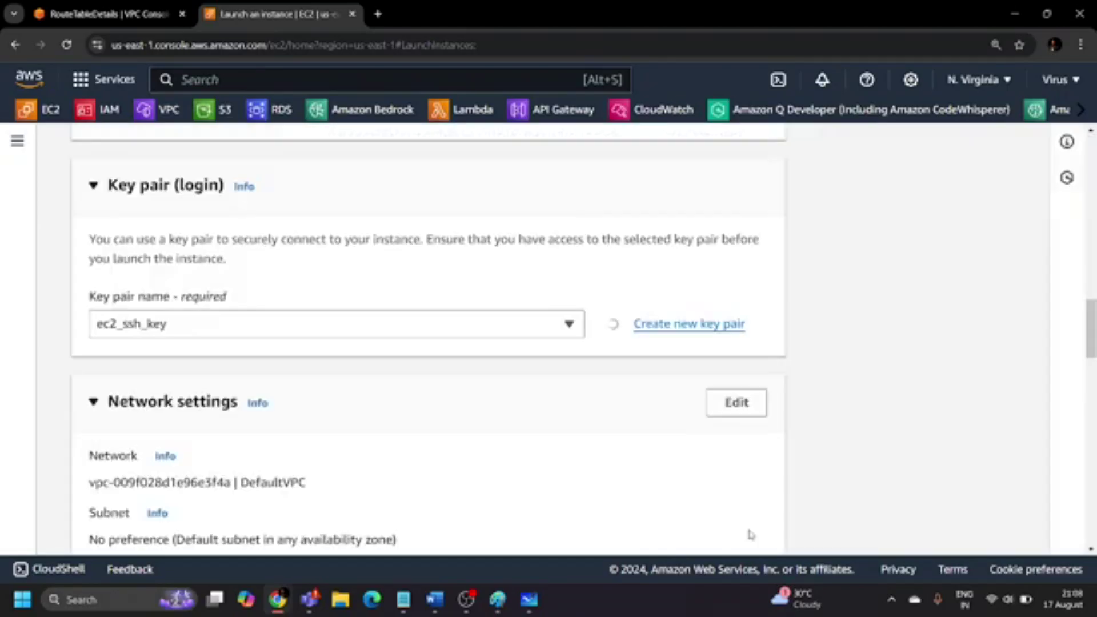
pyautogui.click(1031, 44)
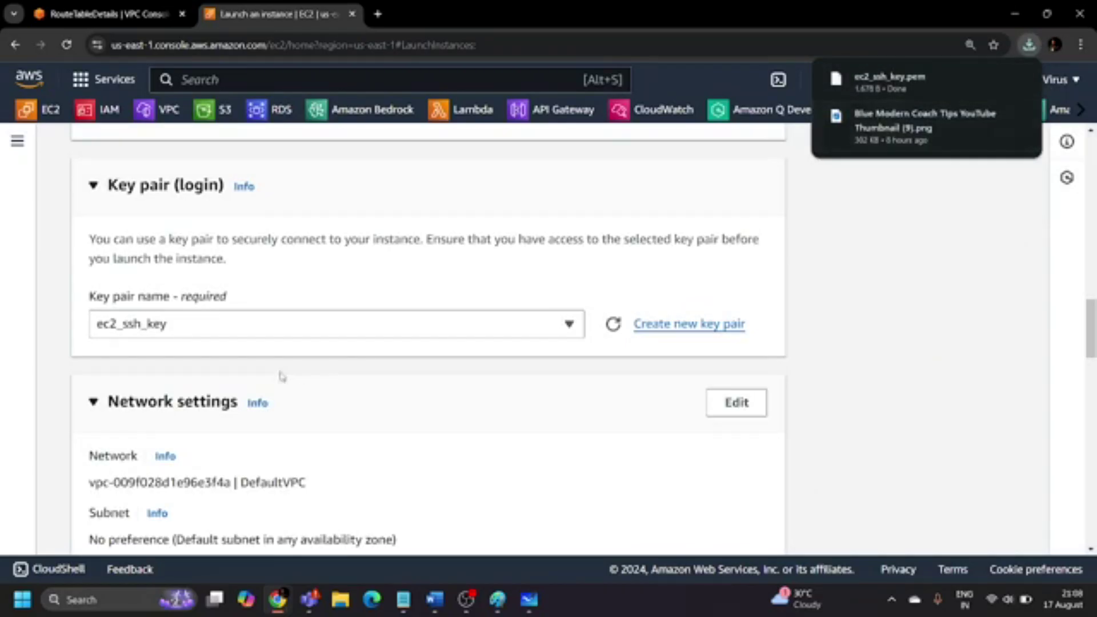
# Edit the instance's network settings to use First_VPC with the subnet Public_Subnet_First_VPC.
pyautogui.scroll(-1, 213, 382)
pyautogui.scroll(-3, 212, 383)
pyautogui.click(736, 187)
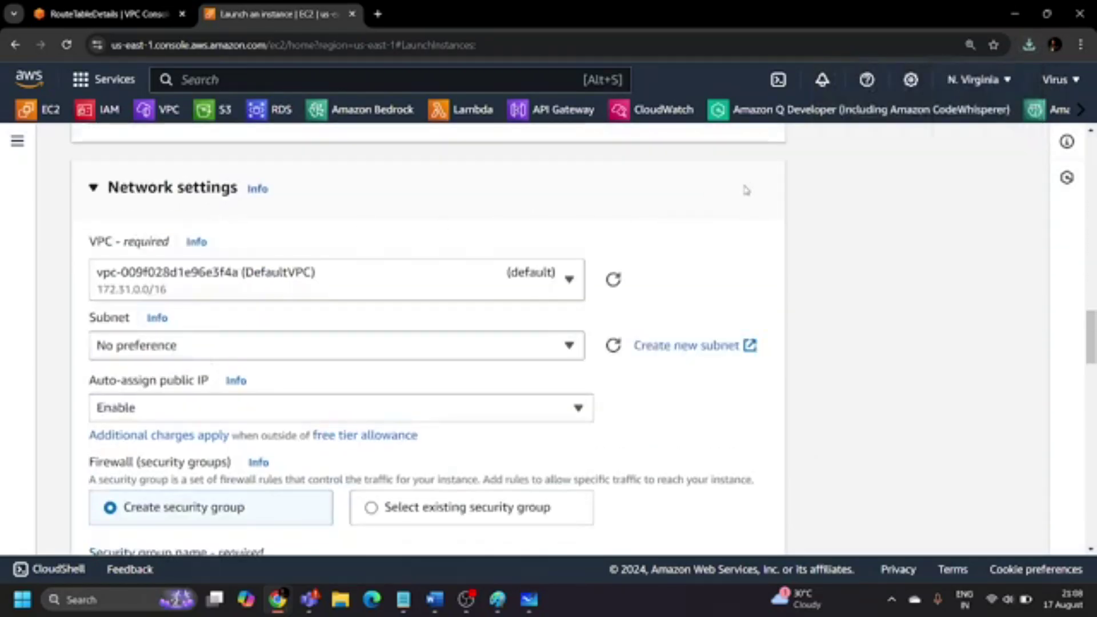
pyautogui.click(313, 278)
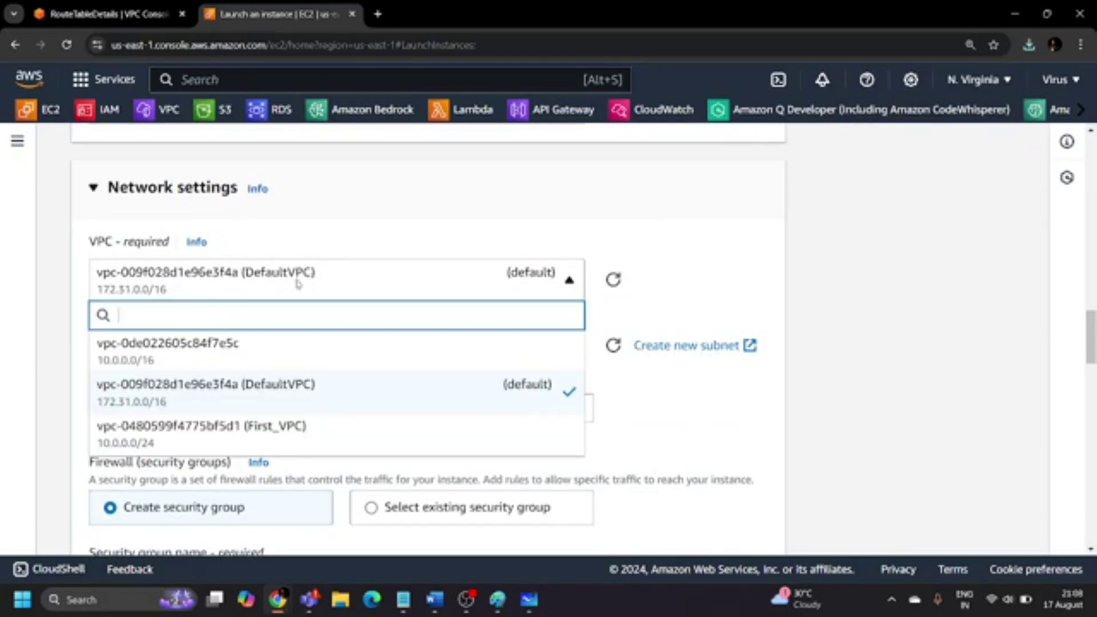
pyautogui.click(256, 434)
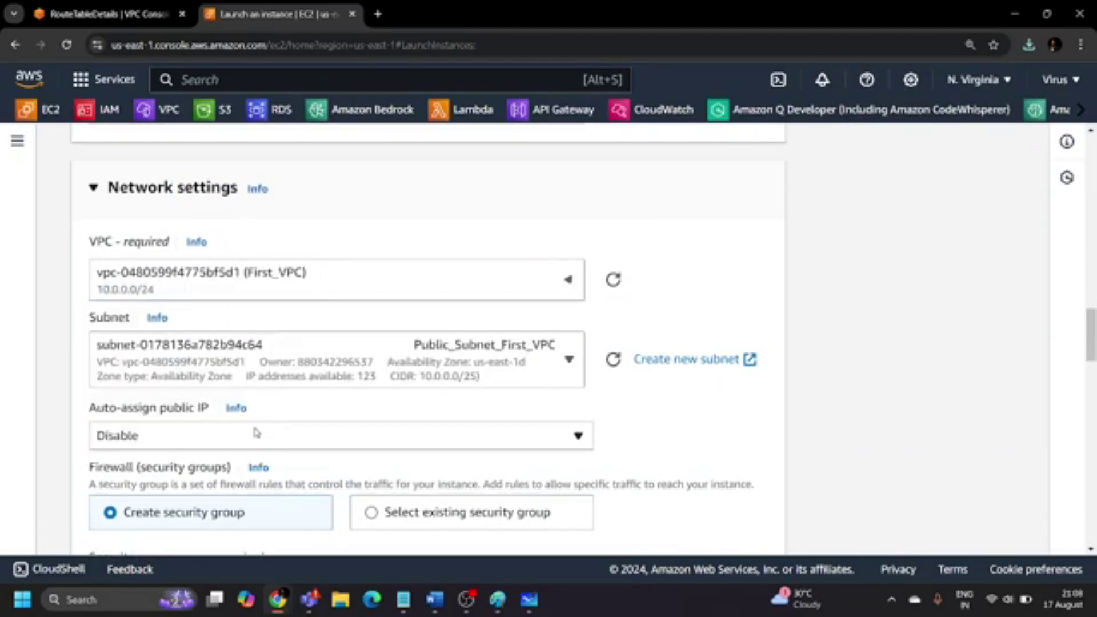
pyautogui.scroll(-2, 313, 297)
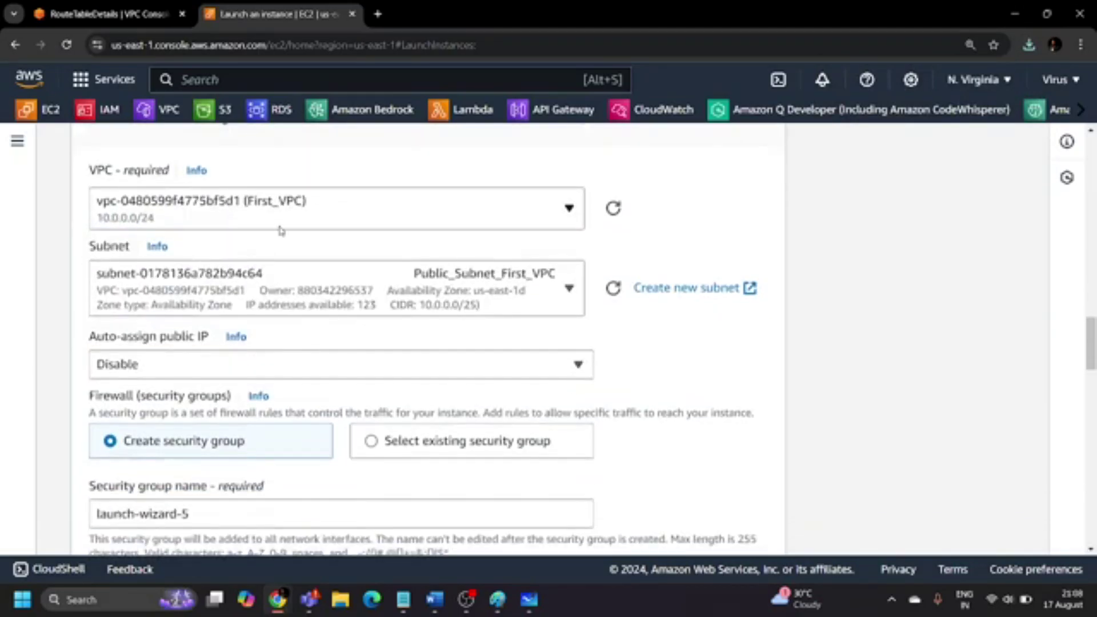
pyautogui.click(362, 298)
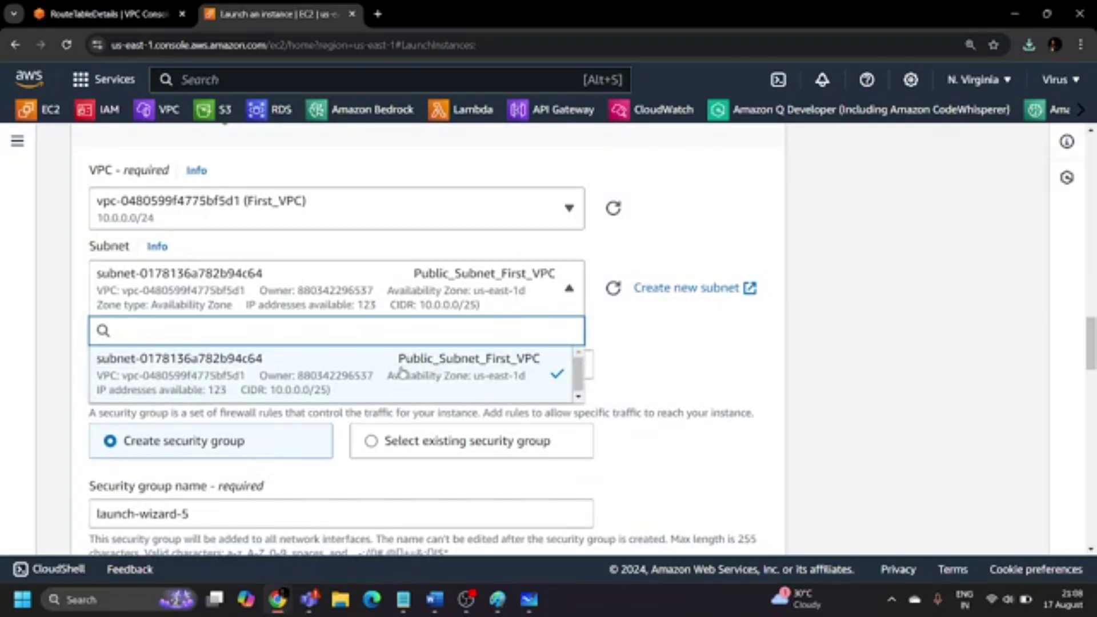
pyautogui.click(657, 349)
# Enable auto-assignment of a public IP for the instance and review the firewall settings for a new security group.
pyautogui.scroll(-3, 336, 330)
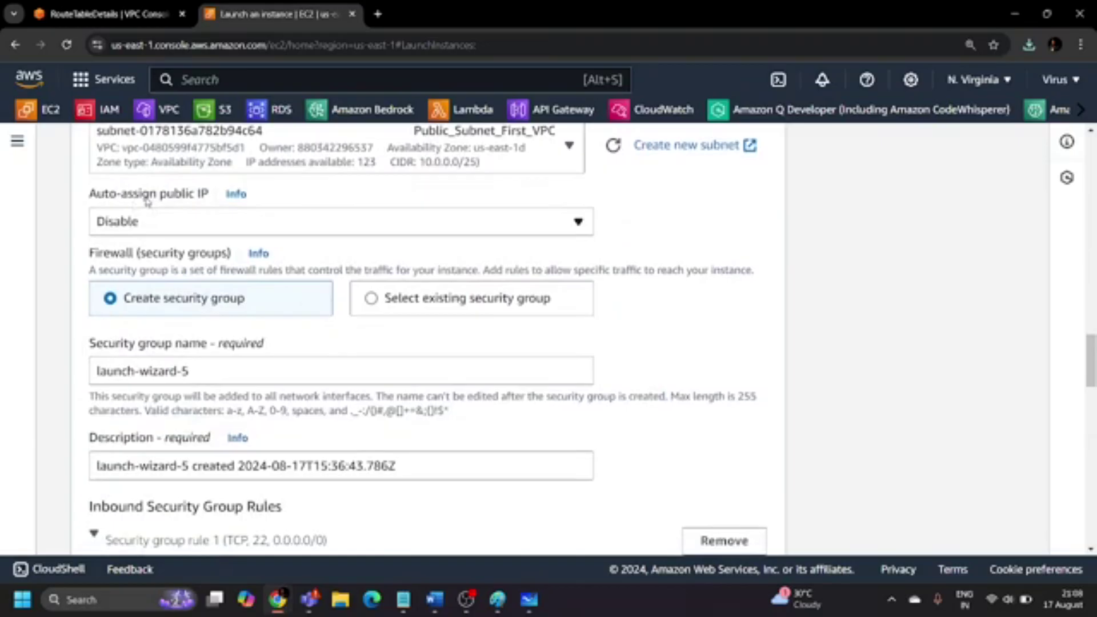
pyautogui.click(216, 228)
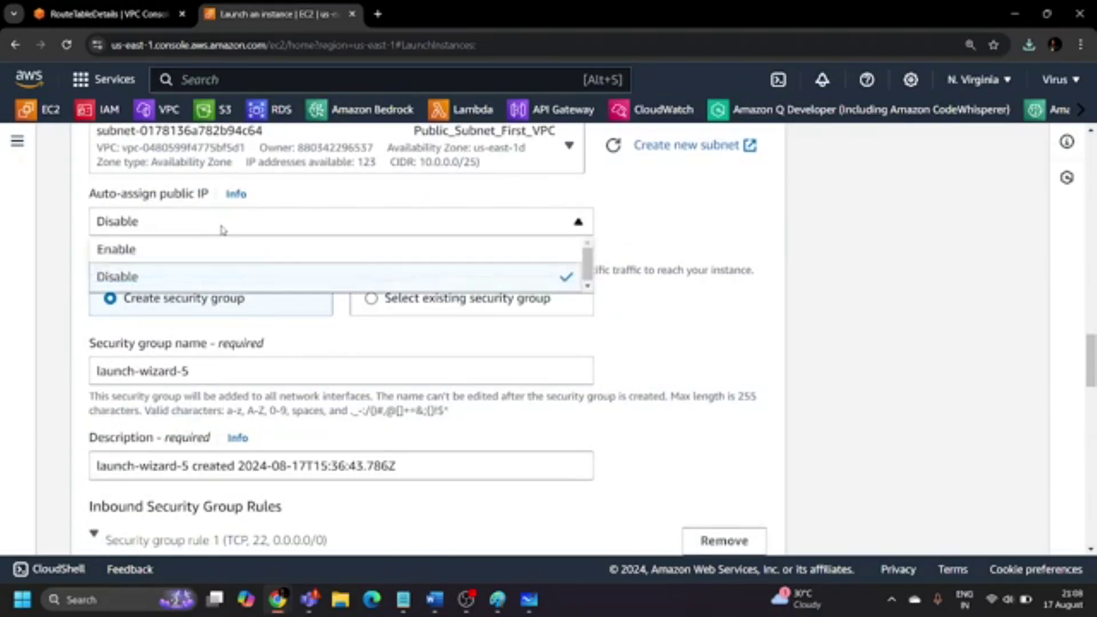
pyautogui.click(148, 254)
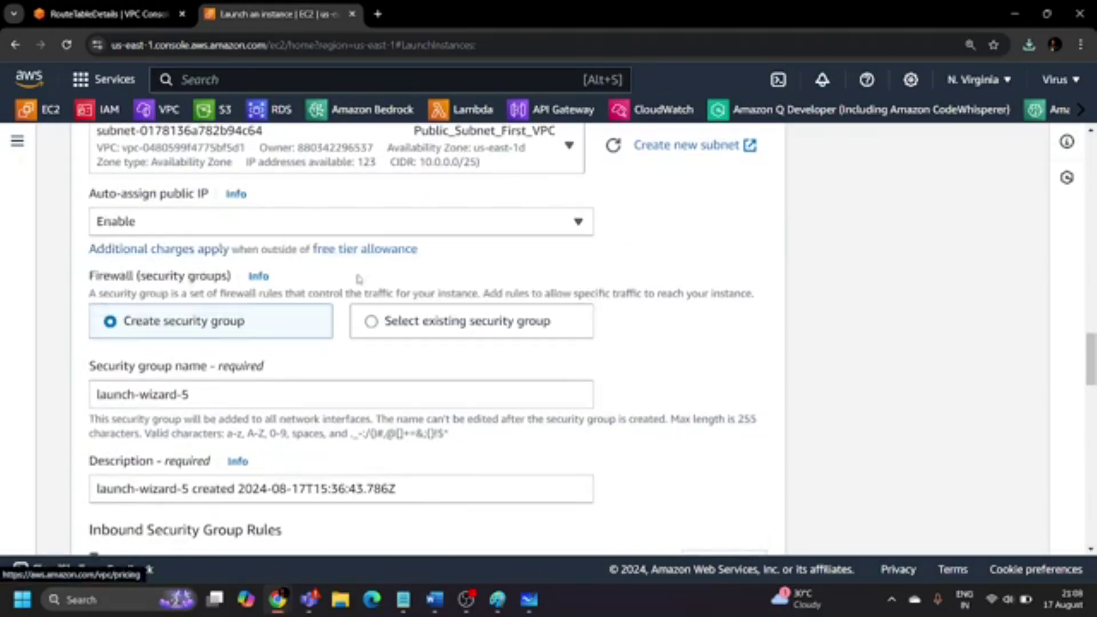
pyautogui.scroll(-3, 400, 268)
pyautogui.scroll(1, 325, 231)
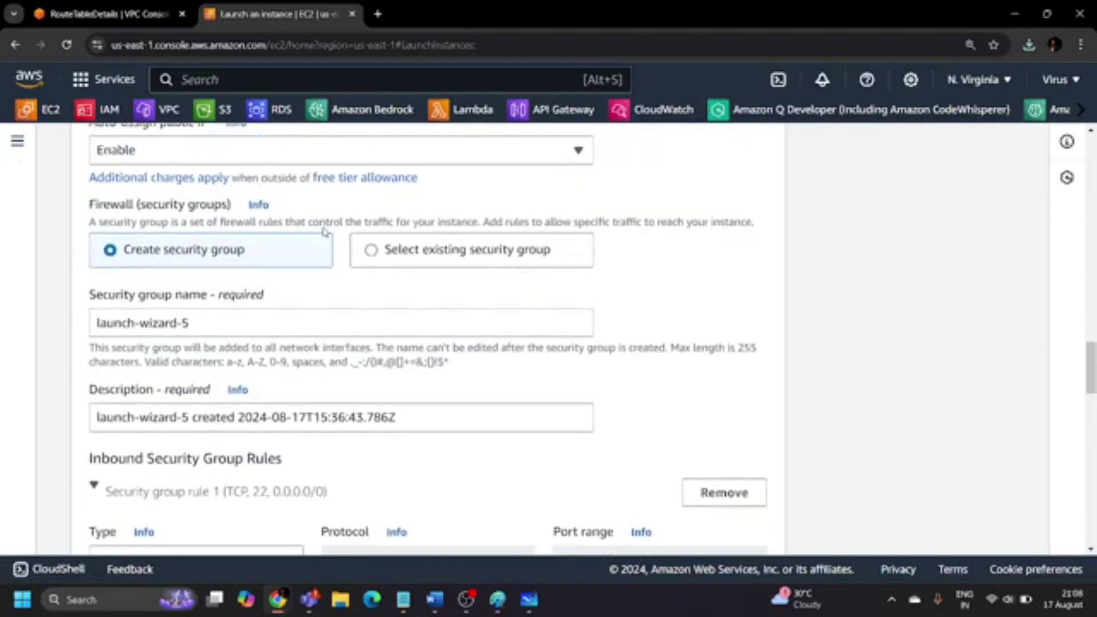
pyautogui.scroll(1, 338, 205)
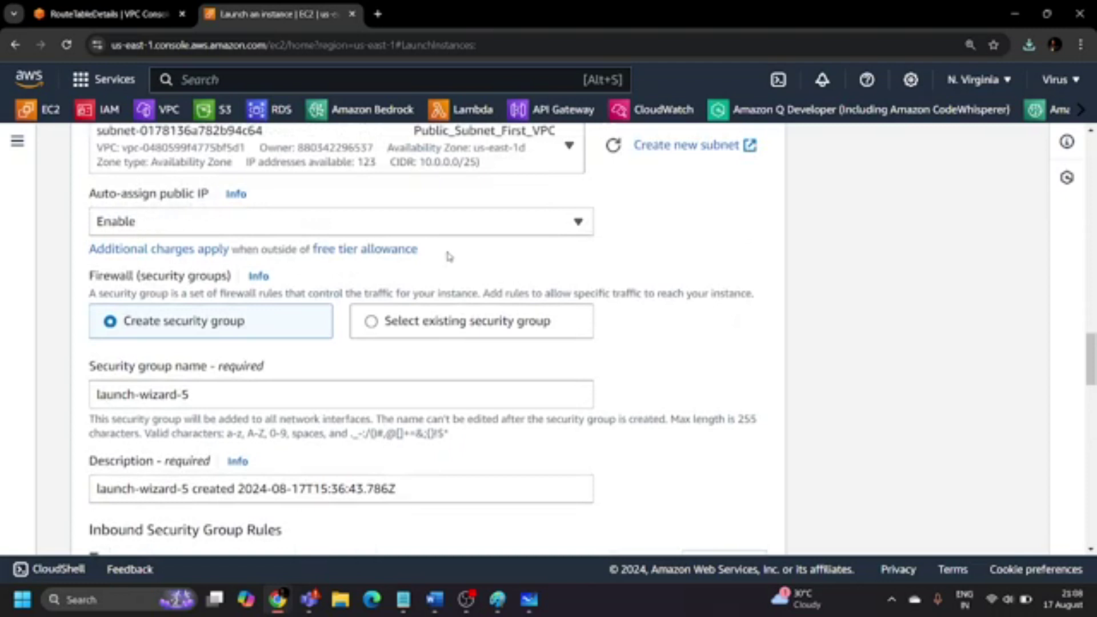
pyautogui.scroll(-1, 483, 257)
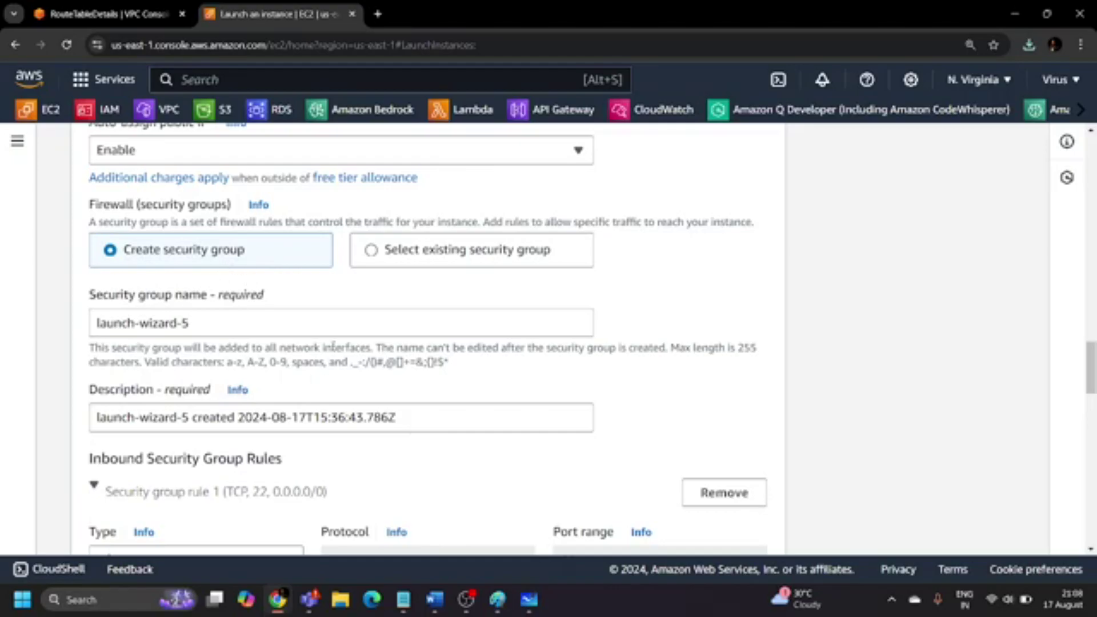
# Add an inbound security group rule allowing HTTP with source type Anywhere.
pyautogui.scroll(-4, 333, 346)
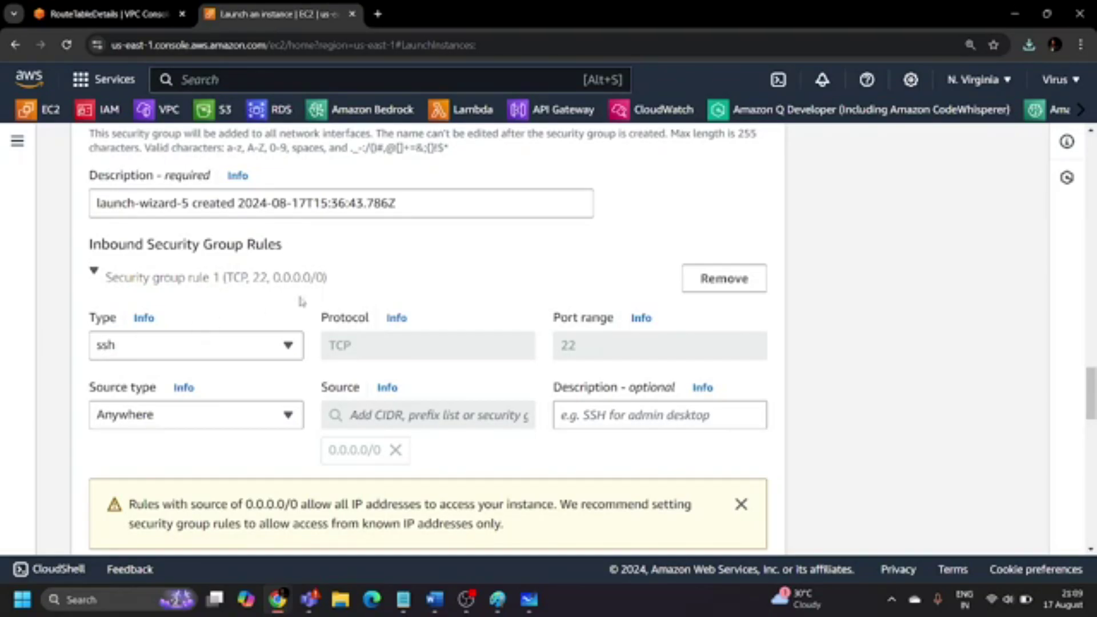
pyautogui.scroll(-2, 364, 286)
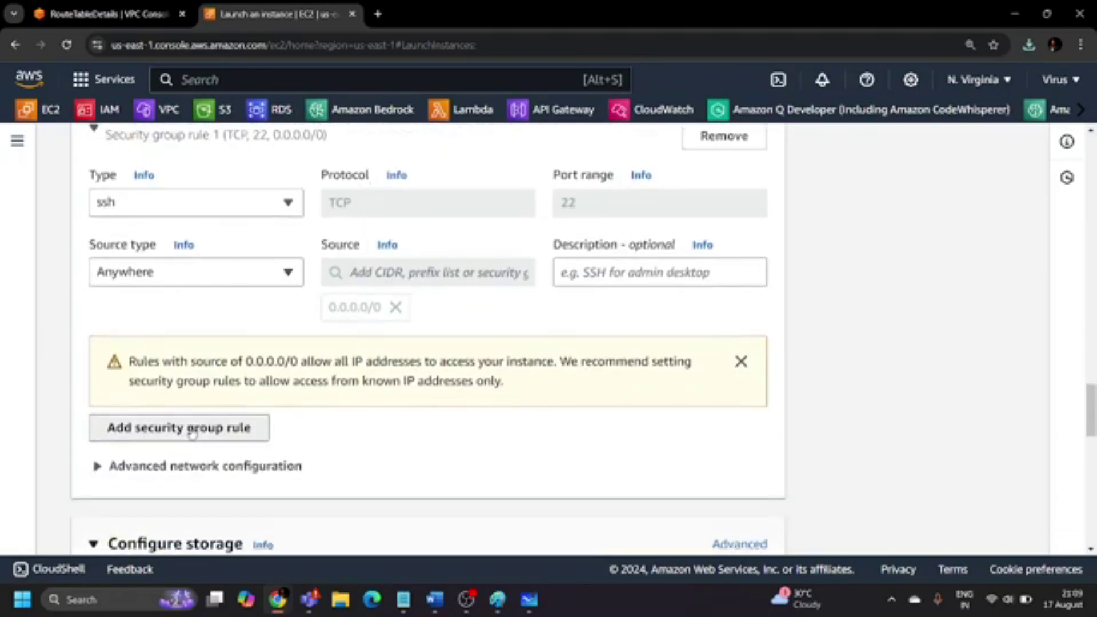
pyautogui.click(200, 429)
pyautogui.scroll(-1, 219, 393)
pyautogui.click(197, 354)
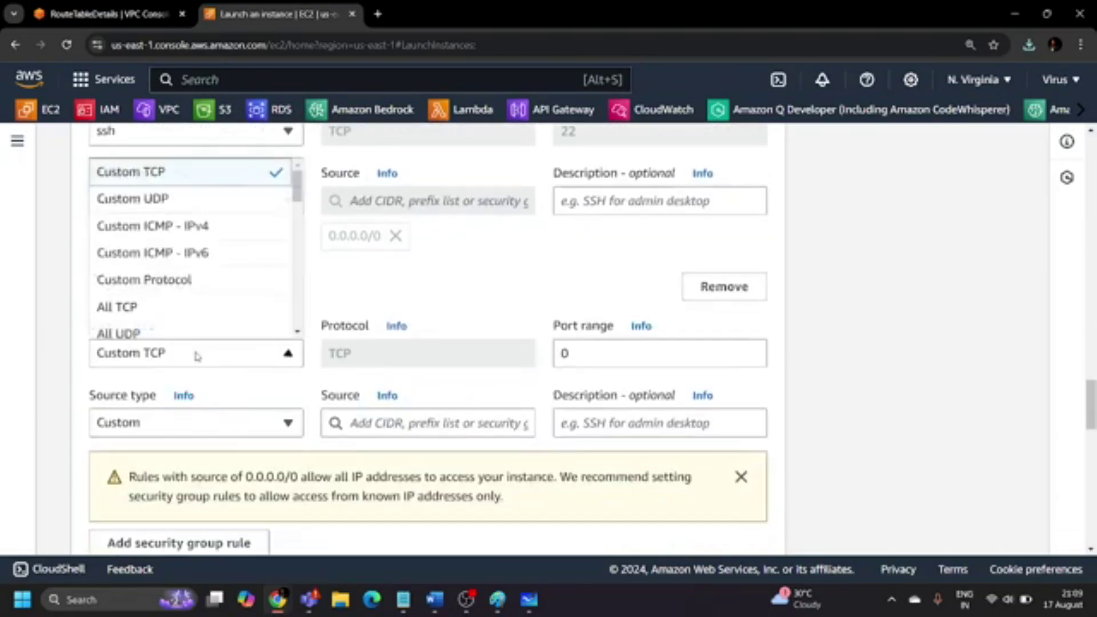
pyautogui.press('h')
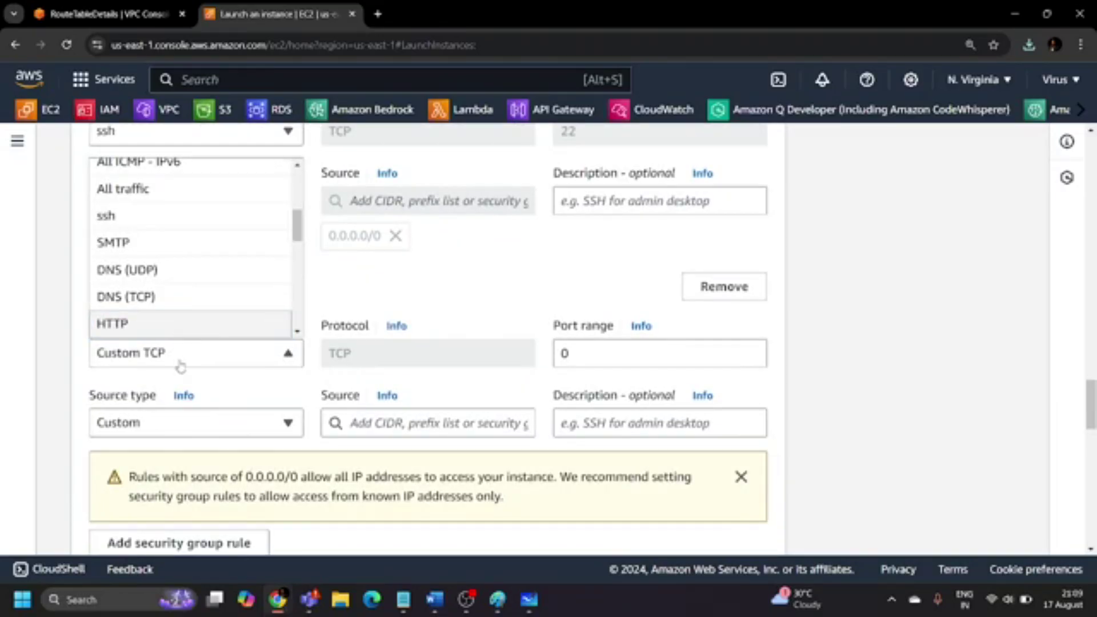
pyautogui.press('Return')
pyautogui.click(206, 423)
pyautogui.click(177, 337)
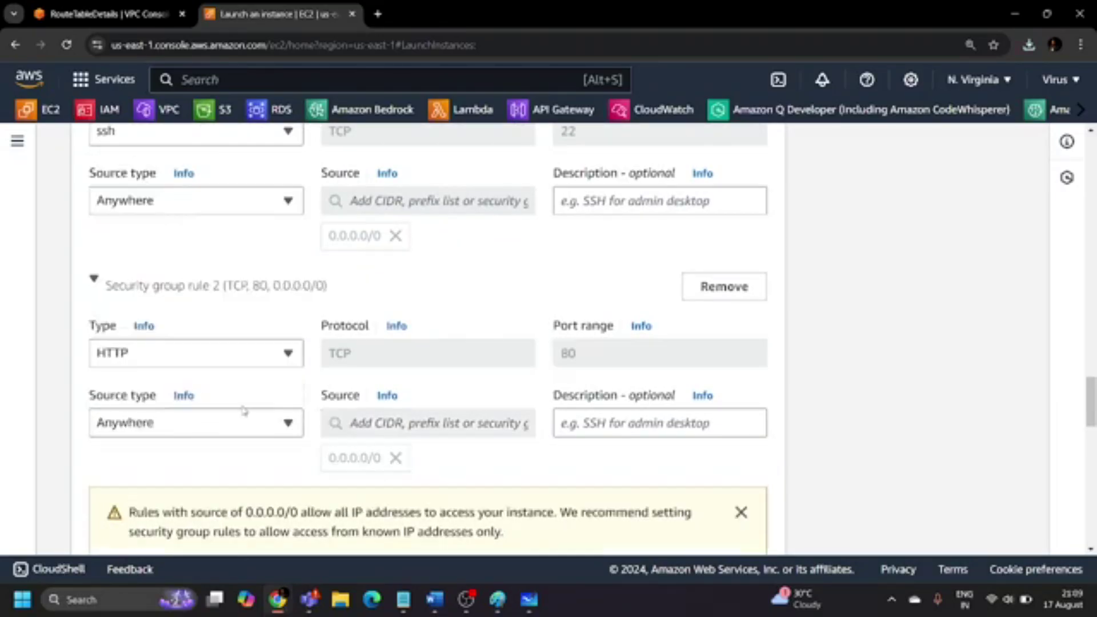
# Add another inbound security group rule allowing HTTPS with source type Anywhere.
pyautogui.scroll(-5, 176, 337)
pyautogui.click(165, 293)
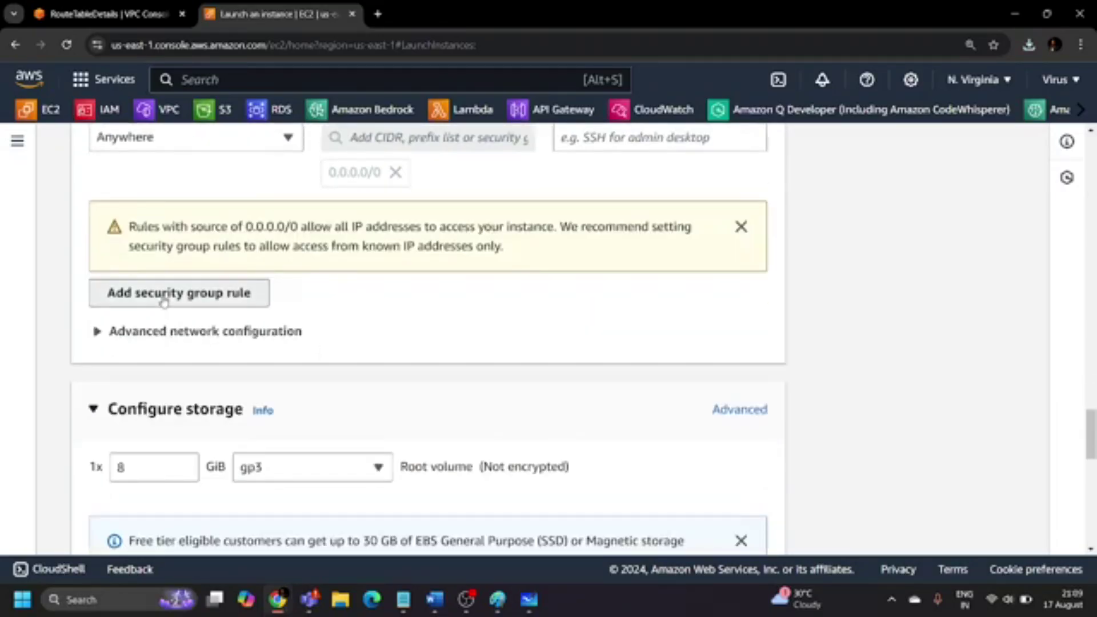
pyautogui.click(165, 291)
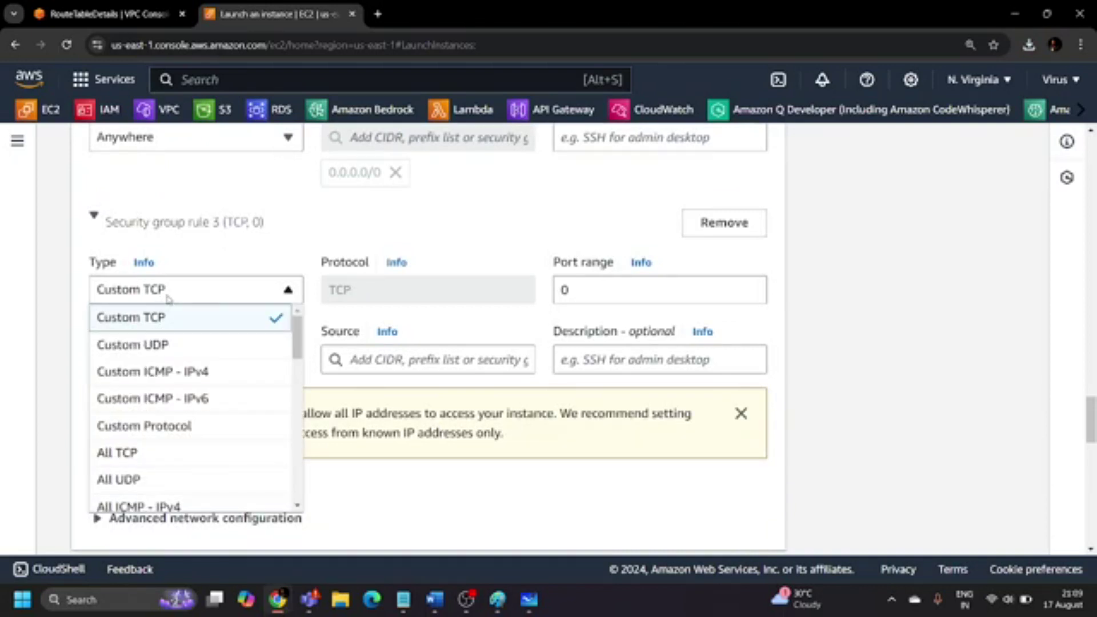
pyautogui.press('h')
pyautogui.press('h')
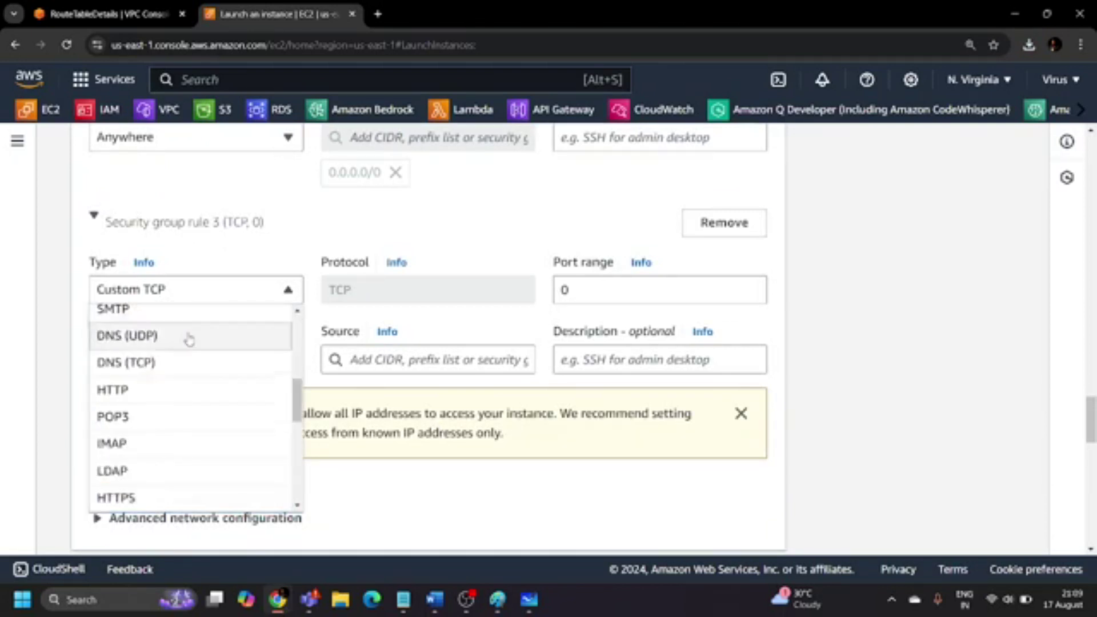
pyautogui.click(185, 498)
pyautogui.click(200, 359)
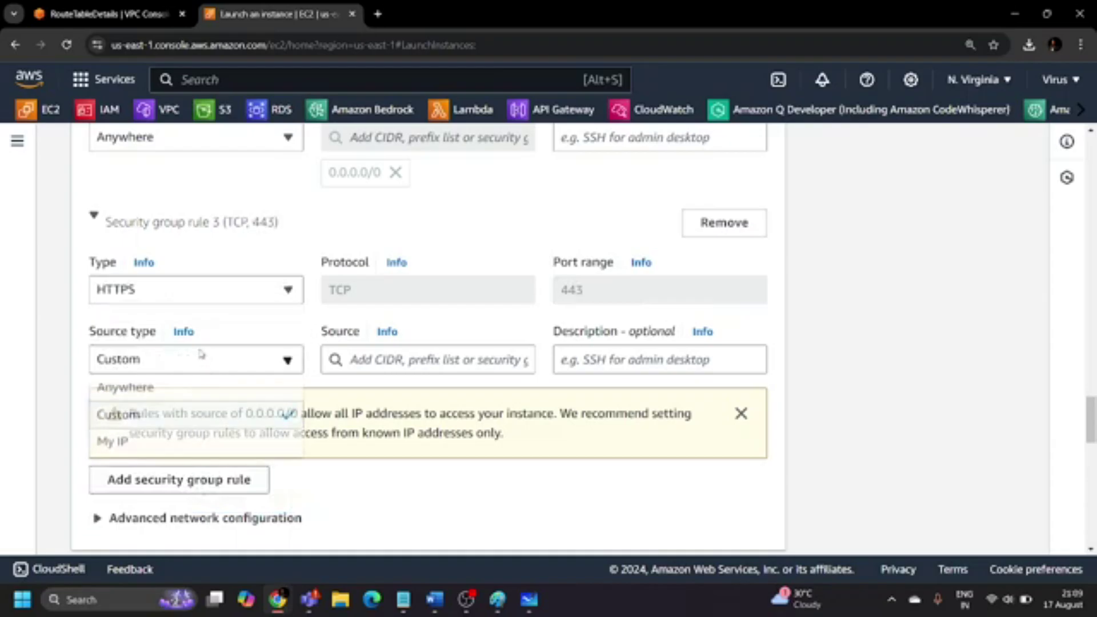
pyautogui.click(197, 387)
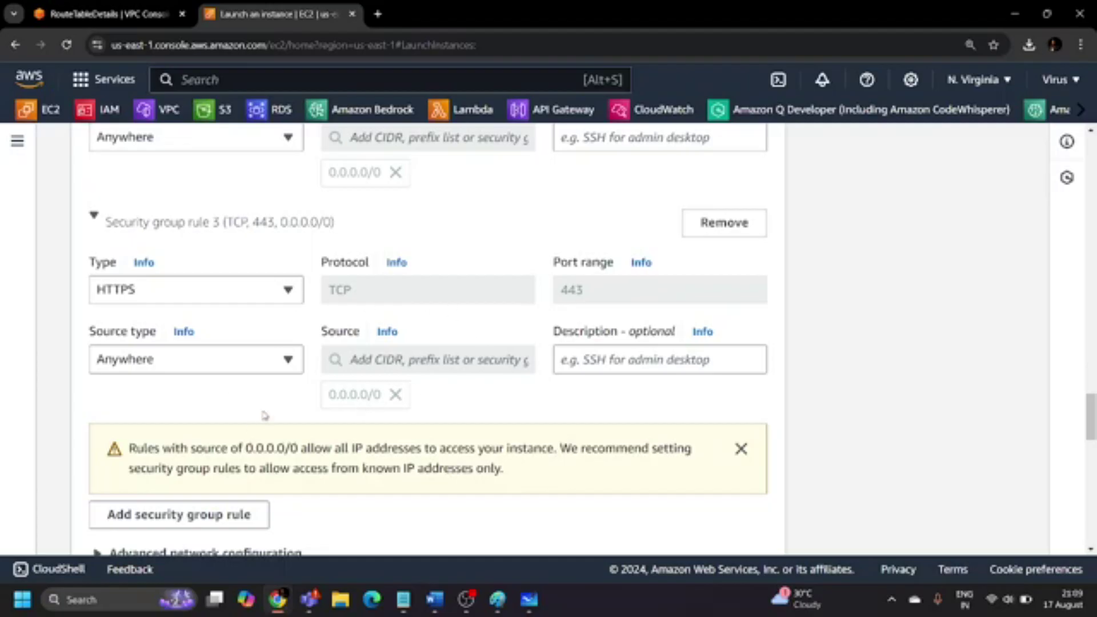
# Expand the instance's advanced details and start editing the user data.
pyautogui.scroll(-4, 392, 452)
pyautogui.scroll(-2, 392, 444)
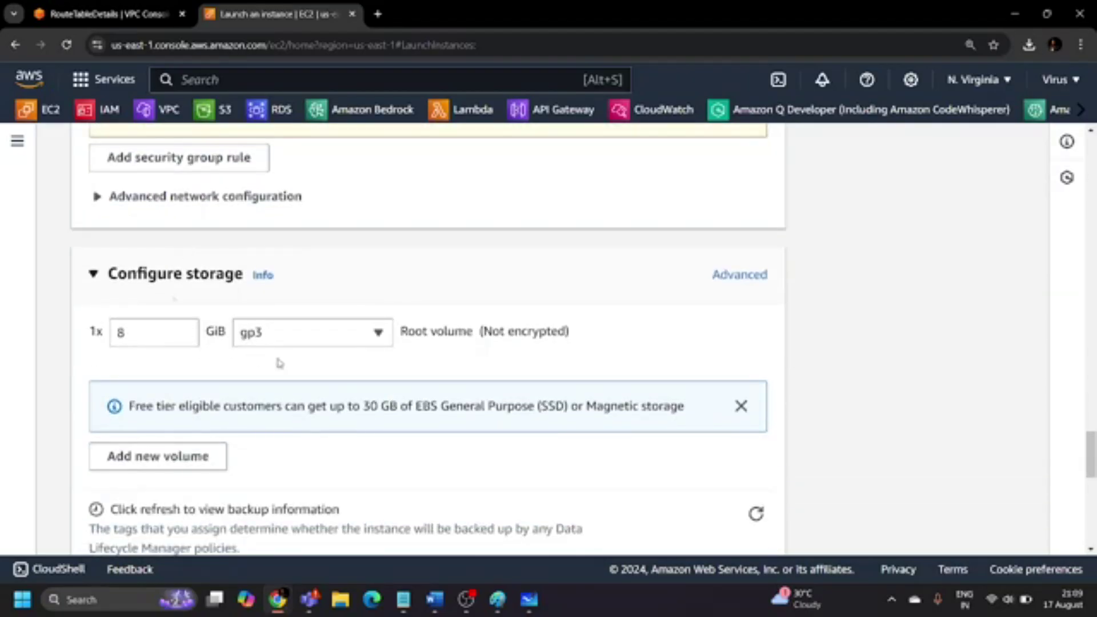
pyautogui.scroll(-1, 274, 362)
pyautogui.scroll(-5, 287, 319)
pyautogui.scroll(-1, 289, 340)
pyautogui.scroll(1, 289, 341)
pyautogui.click(123, 231)
pyautogui.scroll(-10, 271, 443)
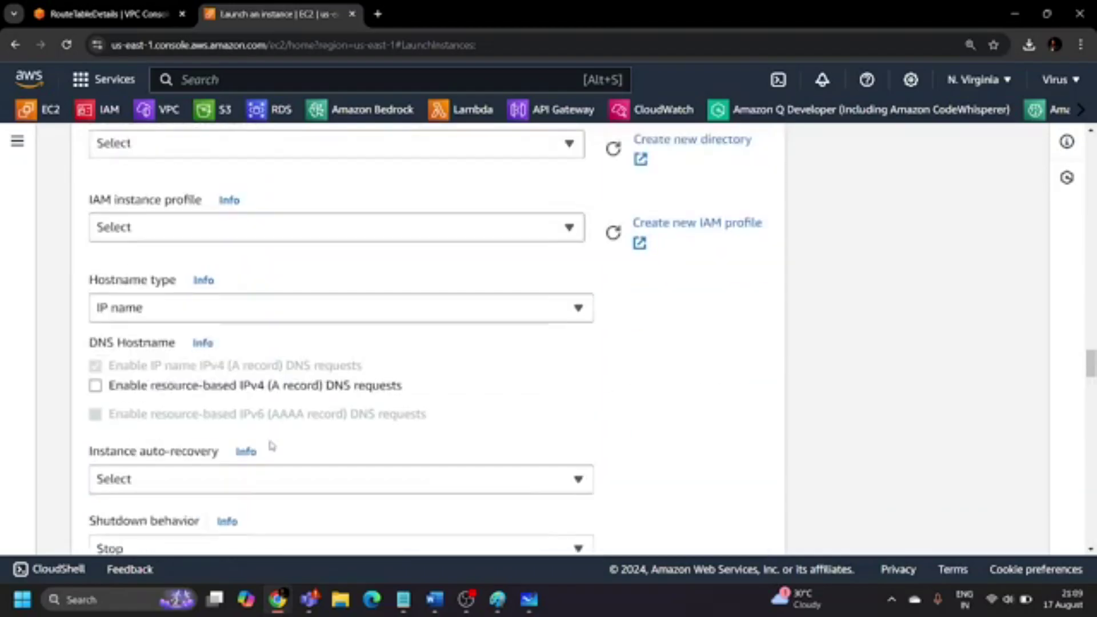
pyautogui.scroll(-13, 270, 444)
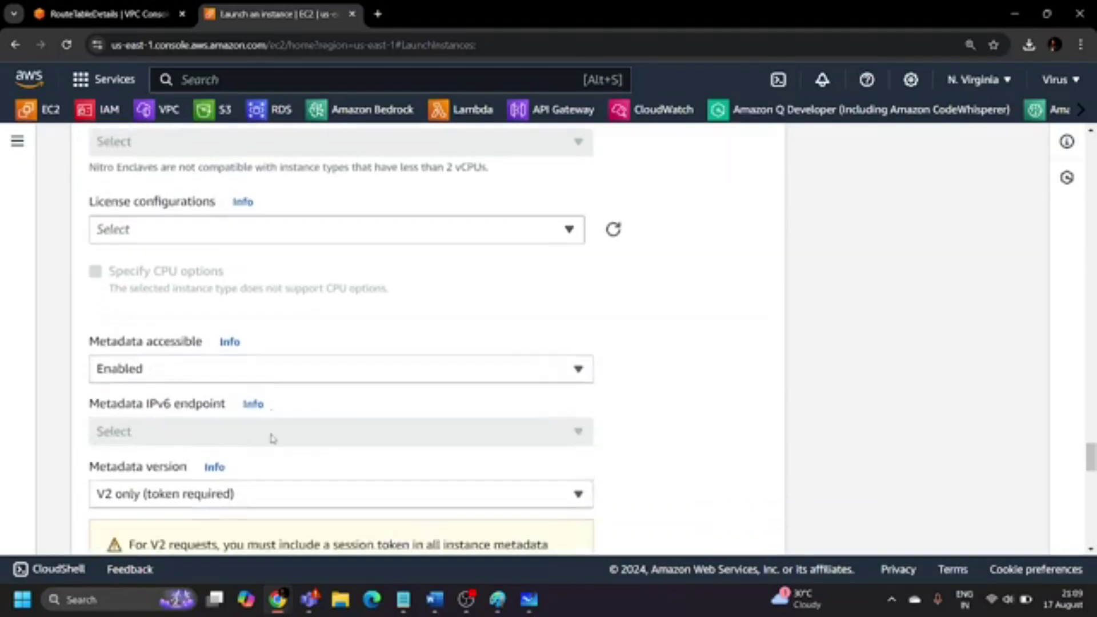
pyautogui.scroll(-2, 275, 422)
pyautogui.scroll(1, 220, 325)
pyautogui.click(311, 335)
pyautogui.scroll(-1, 313, 337)
pyautogui.scroll(-1, 315, 339)
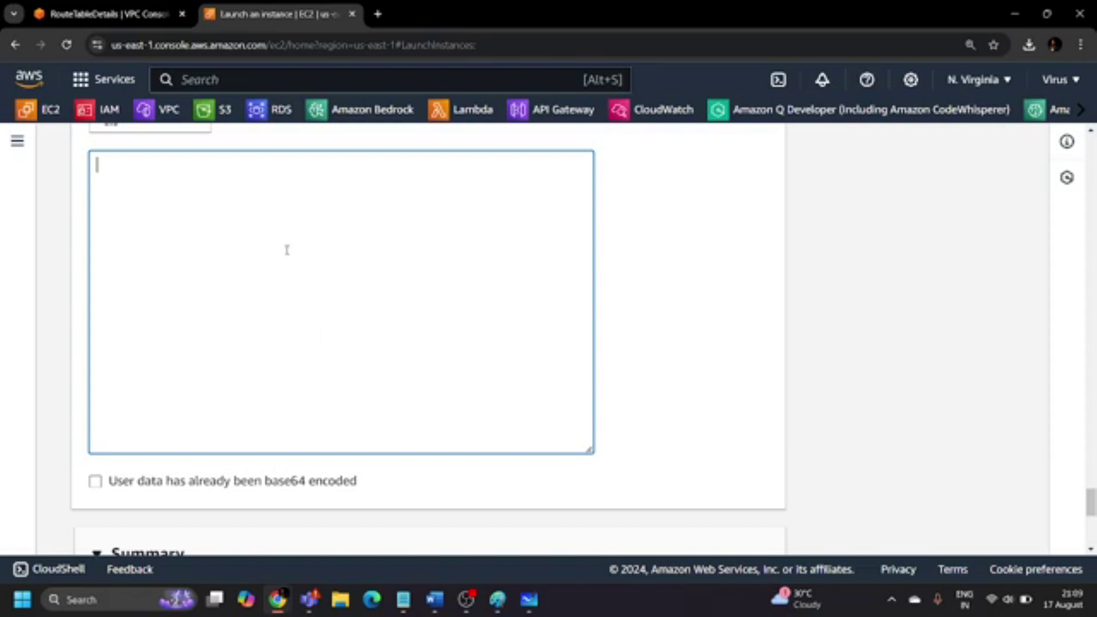
# Switch to Notepad, look through the open notes for text to use as user data, and return to the launch form.
pyautogui.click(405, 607)
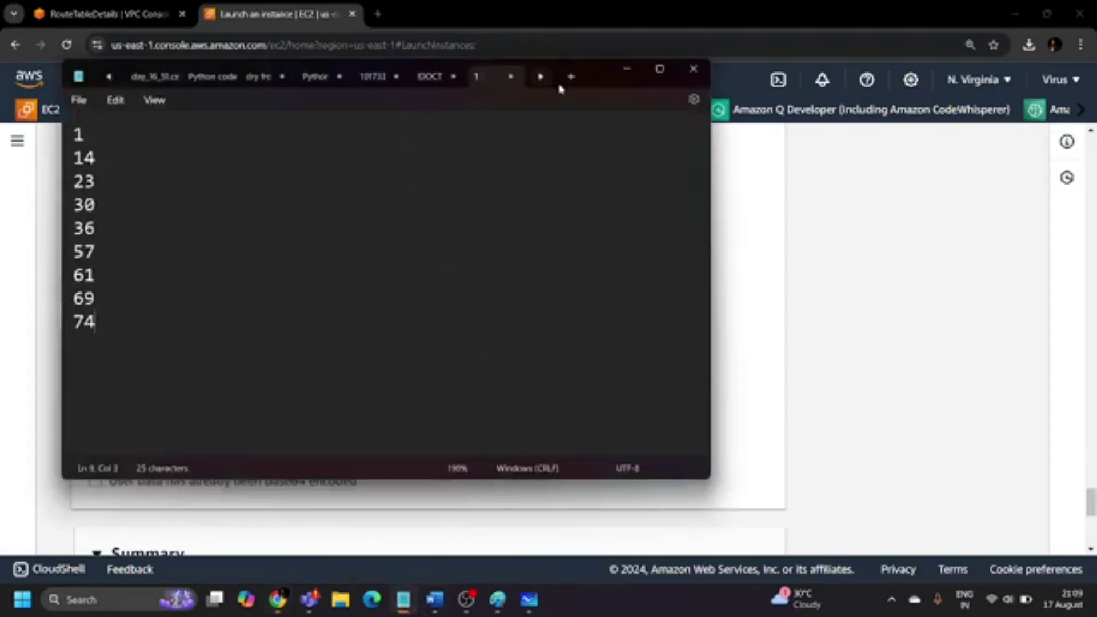
pyautogui.click(660, 69)
pyautogui.click(811, 13)
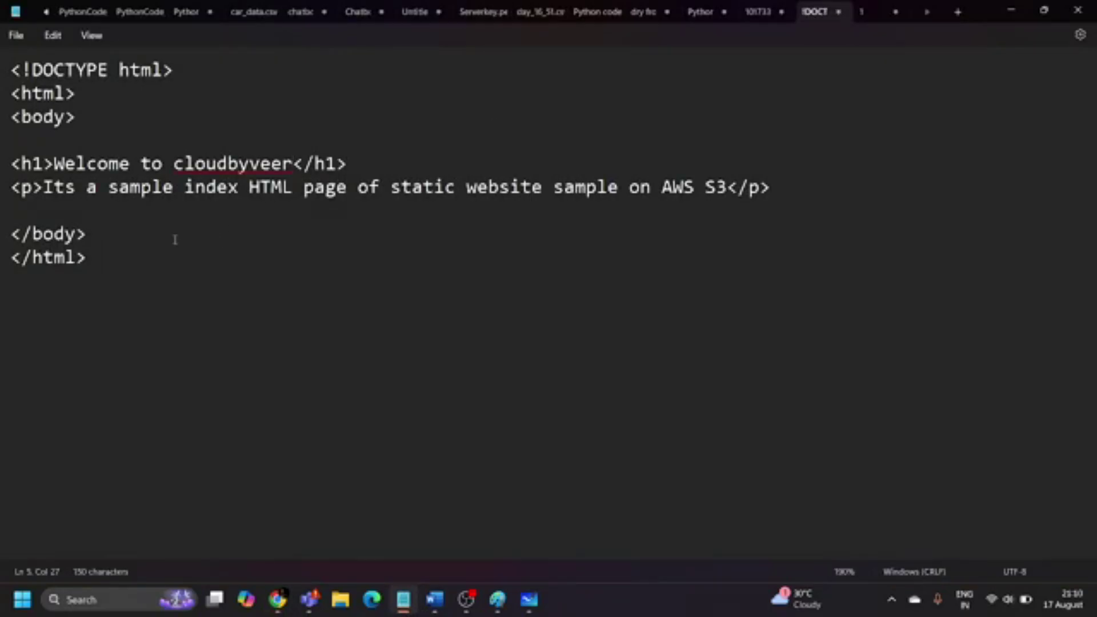
pyautogui.click(90, 264)
pyautogui.hotkey('ctrl', 'a')
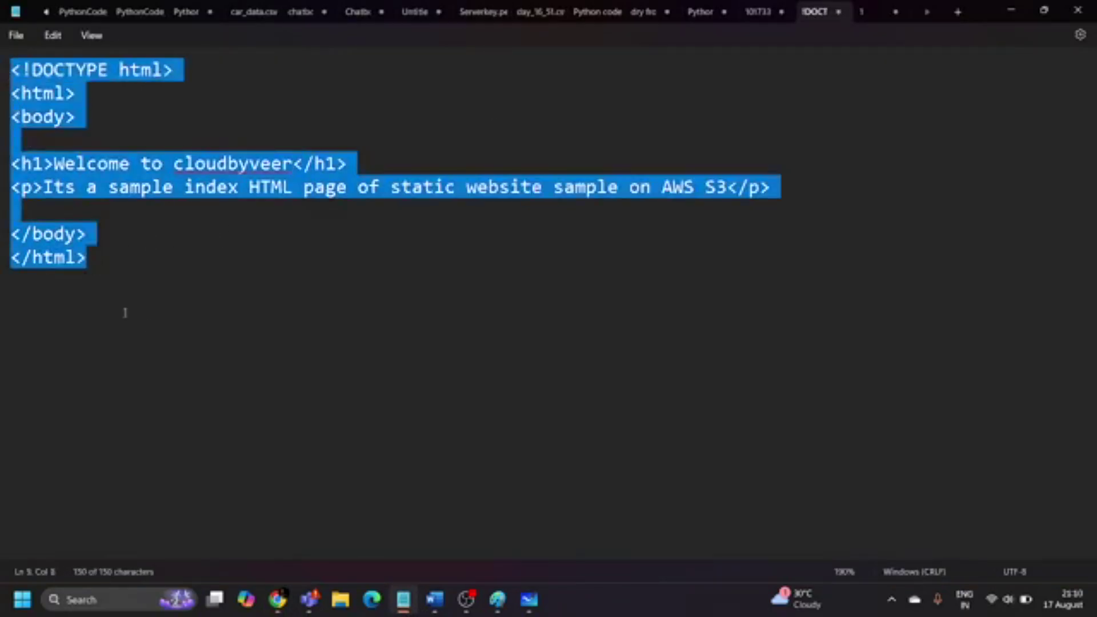
pyautogui.click(753, 13)
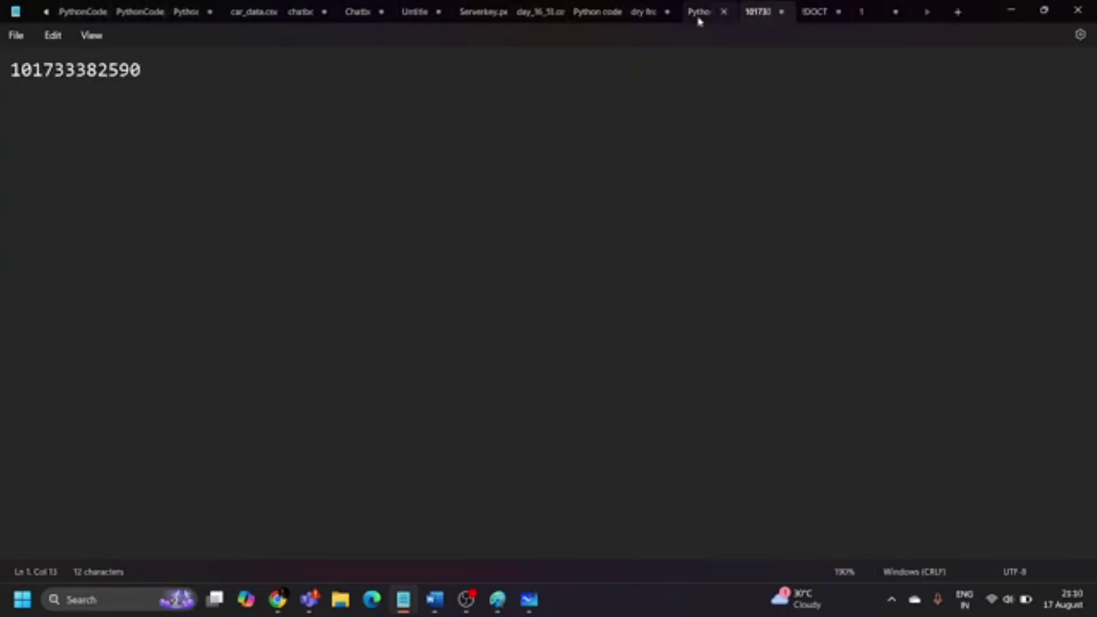
pyautogui.click(44, 16)
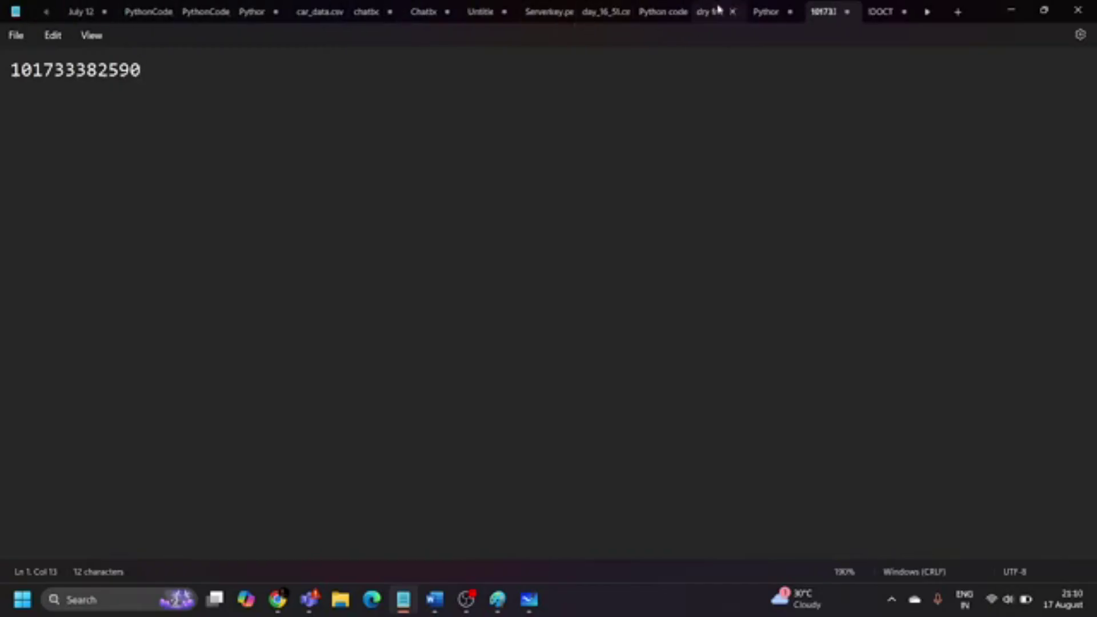
pyautogui.click(926, 13)
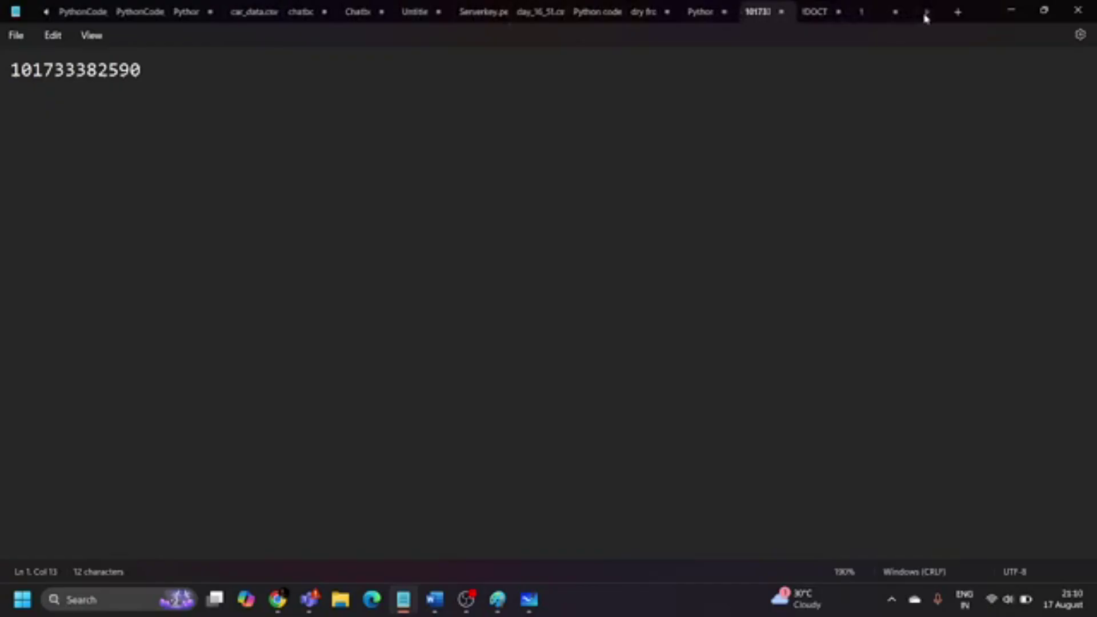
pyautogui.click(1011, 10)
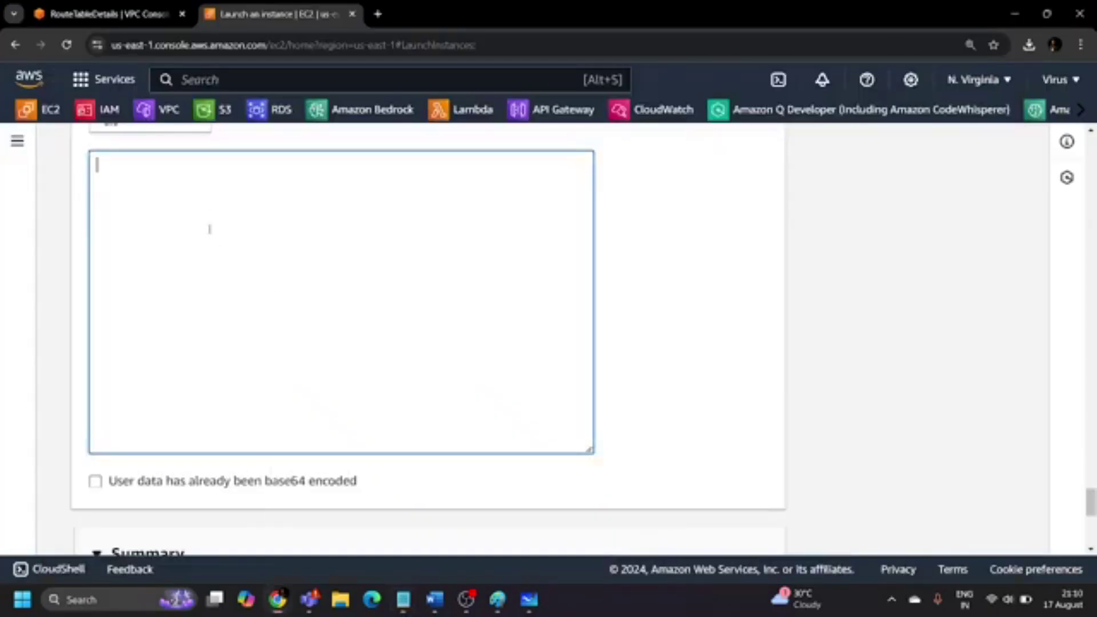
# Enter the user data lines "sudo su", "yum update -y", "yum install -y" and "yum install https -y".
pyautogui.write('sudo su')
pyautogui.press('Return')
pyautogui.write('yum')
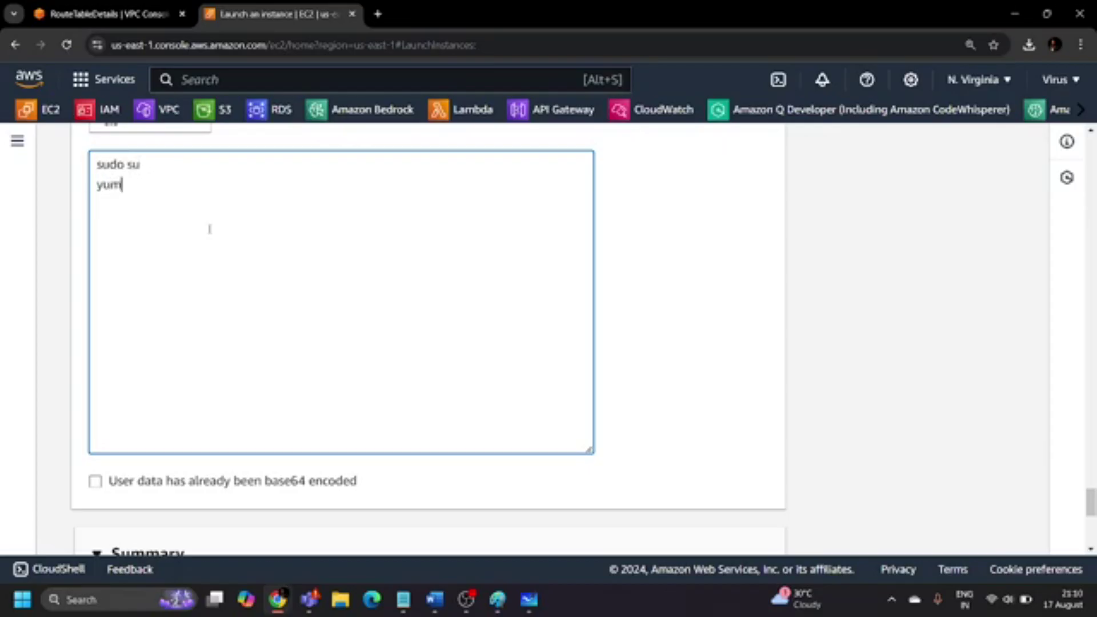
pyautogui.write(' update -y')
pyautogui.press('Return')
pyautogui.write('yum ')
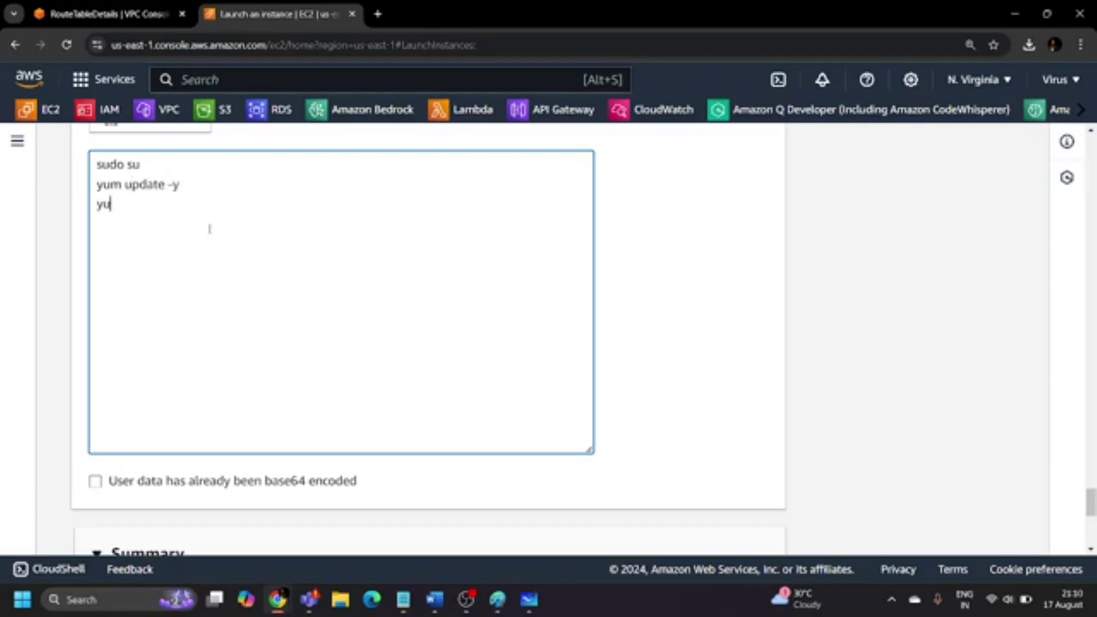
pyautogui.write('install -y ')
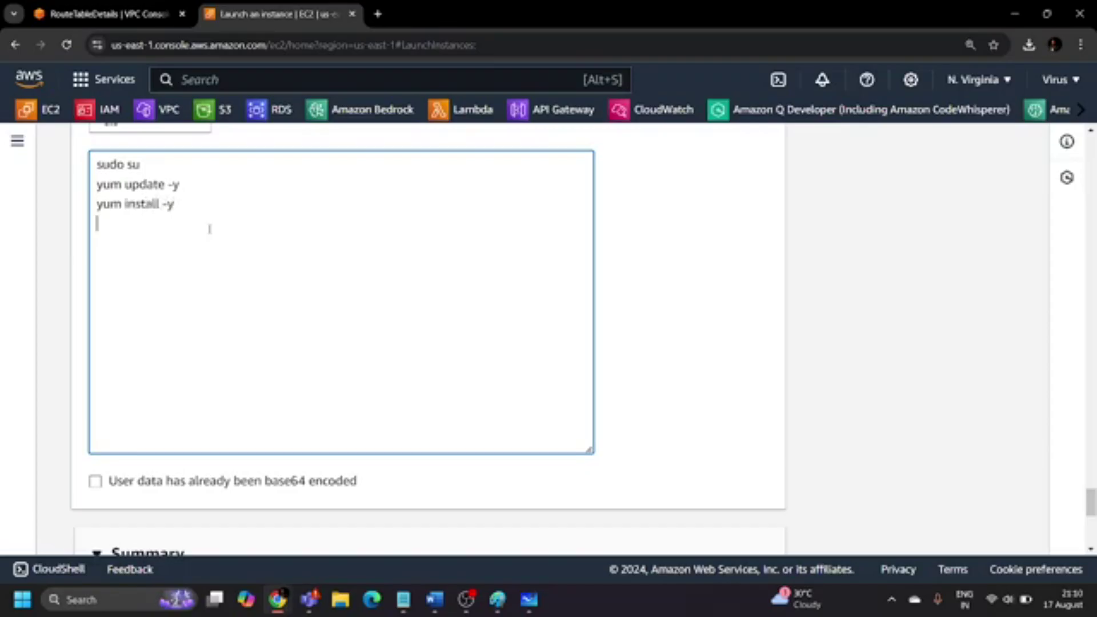
pyautogui.write('yum install h')
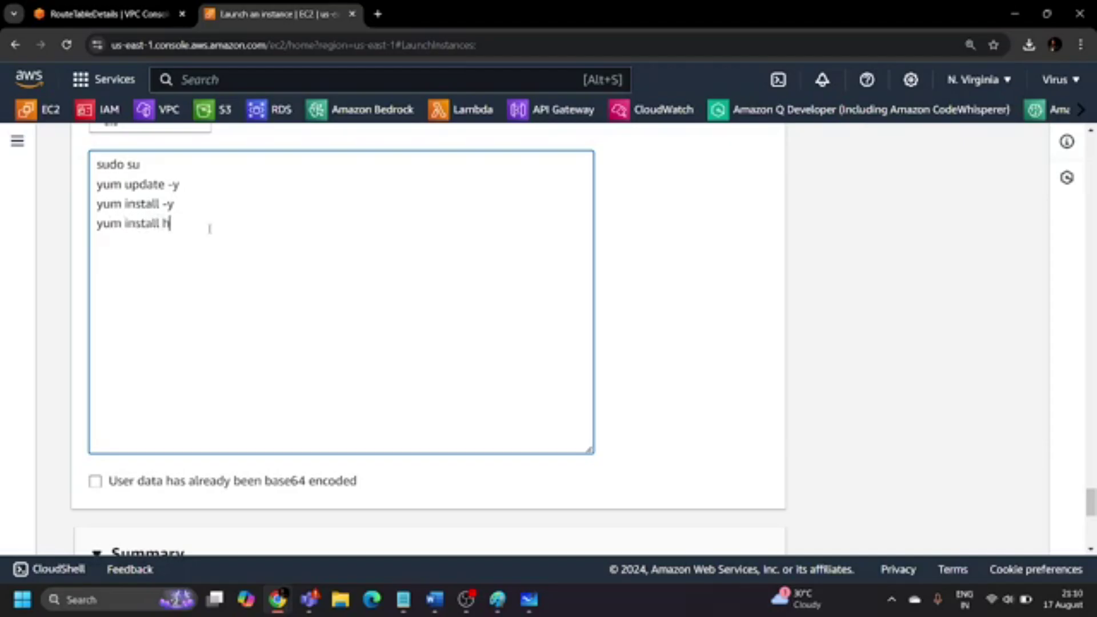
pyautogui.write('ttps -y')
pyautogui.press('Return')
# Add the user data lines "systemctl start httpd" and "systemctl enable httpd" to the script.
pyautogui.write('system')
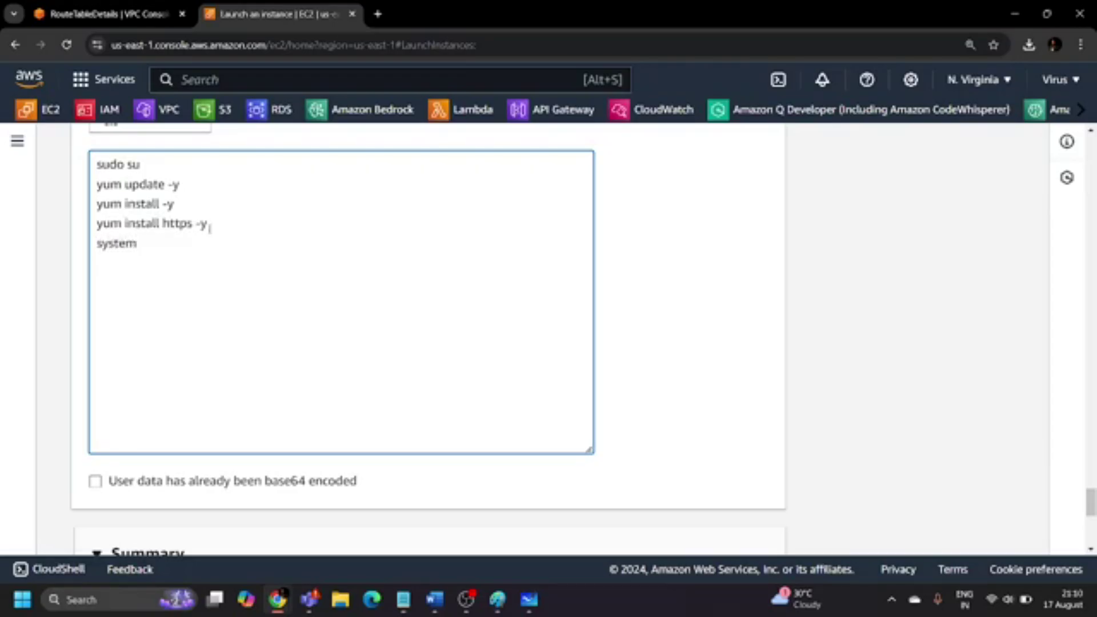
pyautogui.write('ctl start')
pyautogui.press('BackSpace')
pyautogui.press('BackSpace')
pyautogui.write('rt httpd')
pyautogui.press('Return')
pyautogui.write('systemctl')
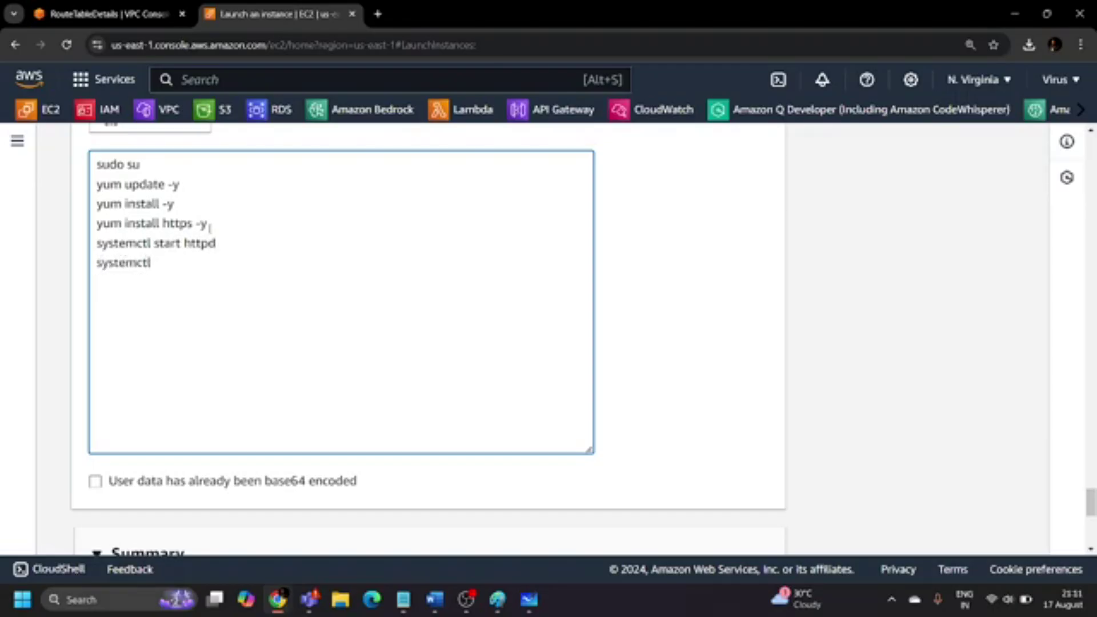
pyautogui.write(' enable http')
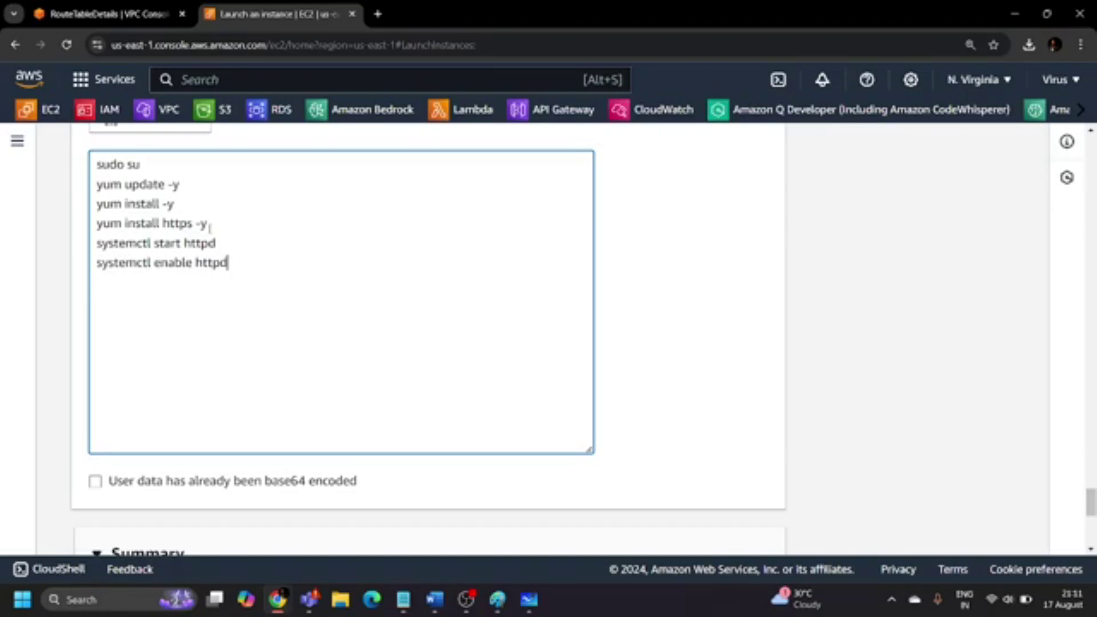
pyautogui.write('d')
pyautogui.press('Return')
# Finish the user data script with the line "echo <html><h1> Welcome to cloudbyveer</h1></html>".
pyautogui.write('echo <html')
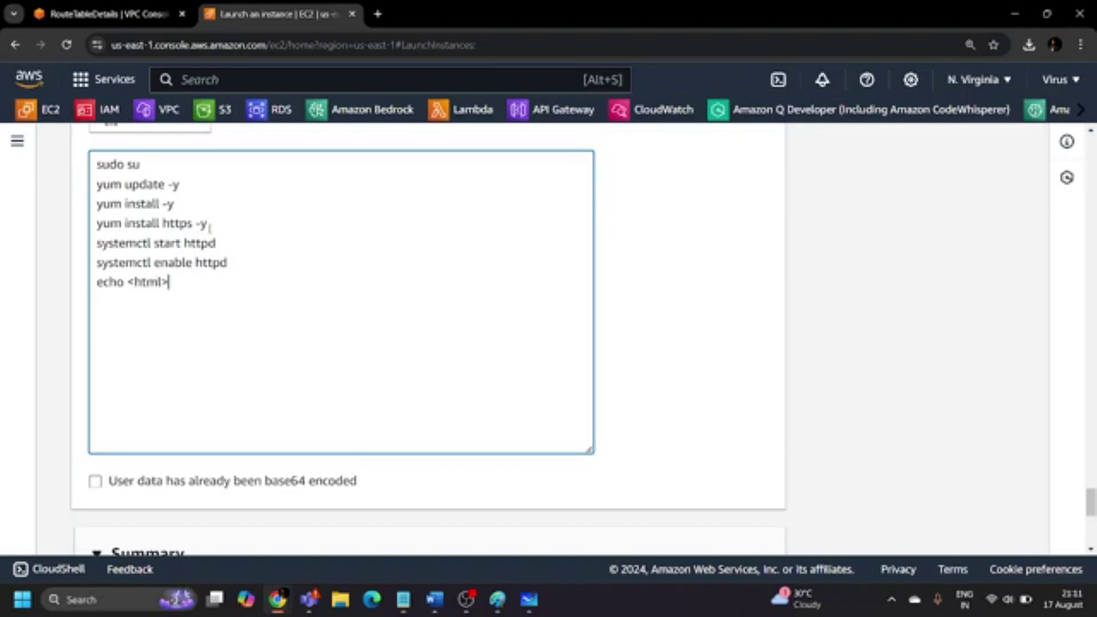
pyautogui.write('><h1> Welcome to c')
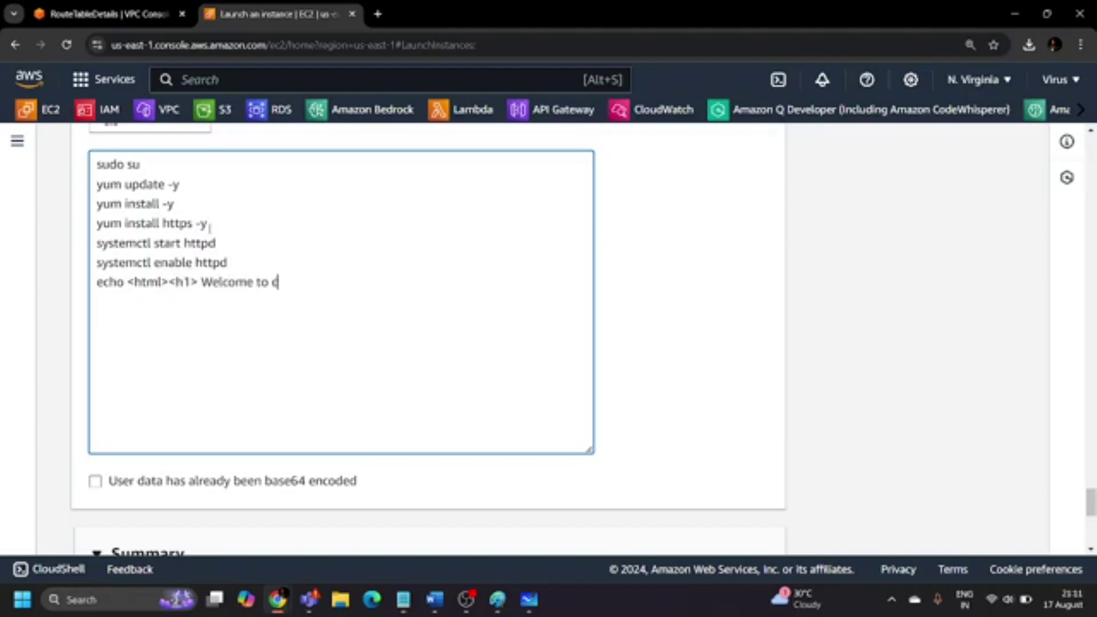
pyautogui.write('loudbyveer')
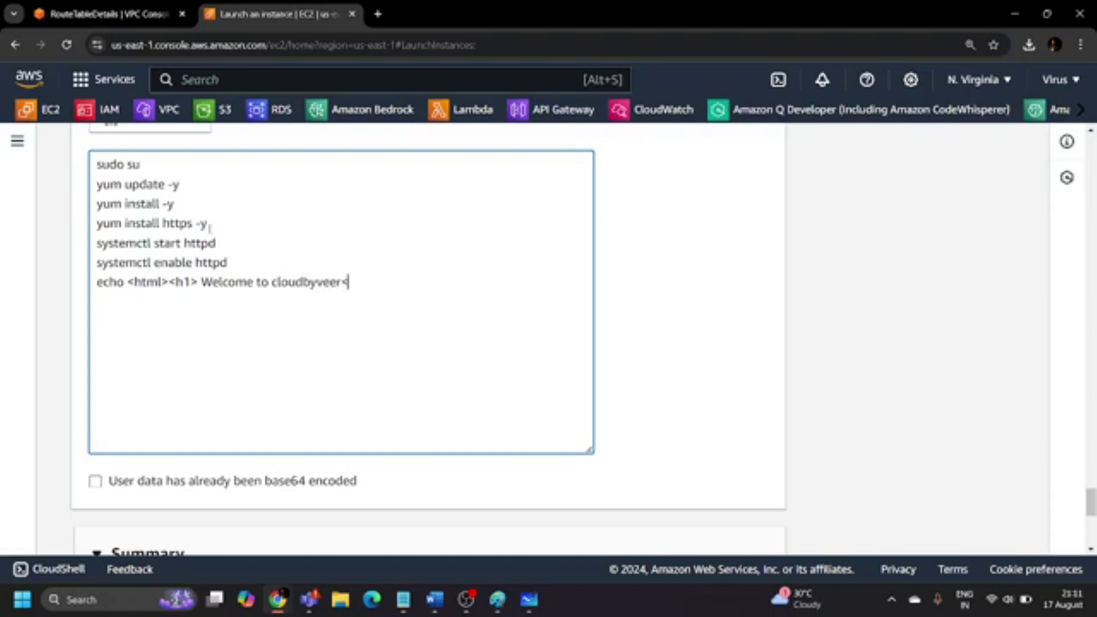
pyautogui.write('</h1><htm')
pyautogui.press('BackSpace')
pyautogui.press('BackSpace')
pyautogui.press('BackSpace')
pyautogui.press('BackSpace')
pyautogui.write('</html')
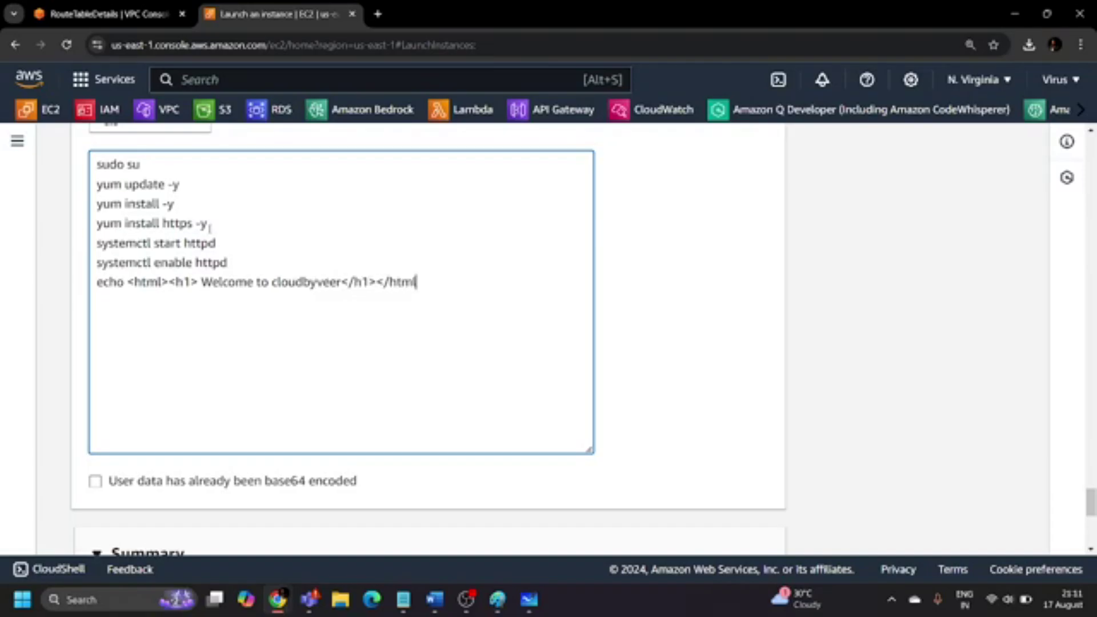
pyautogui.write('>')
# Launch the instance with the entered user data and open the EC2 instances list.
pyautogui.scroll(-10, 634, 370)
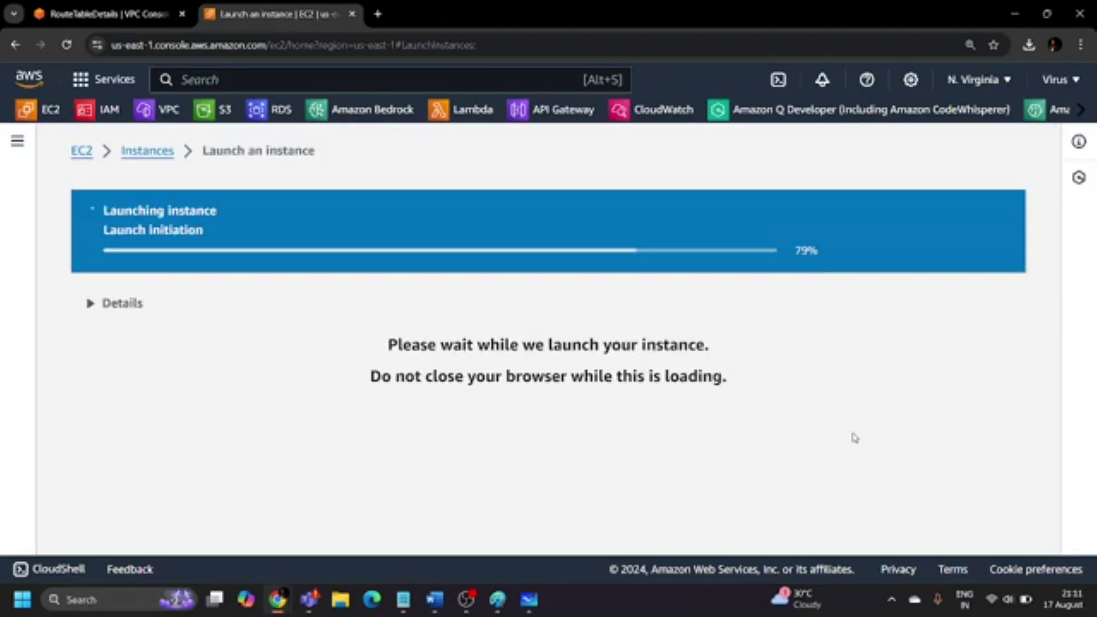
pyautogui.click(160, 153)
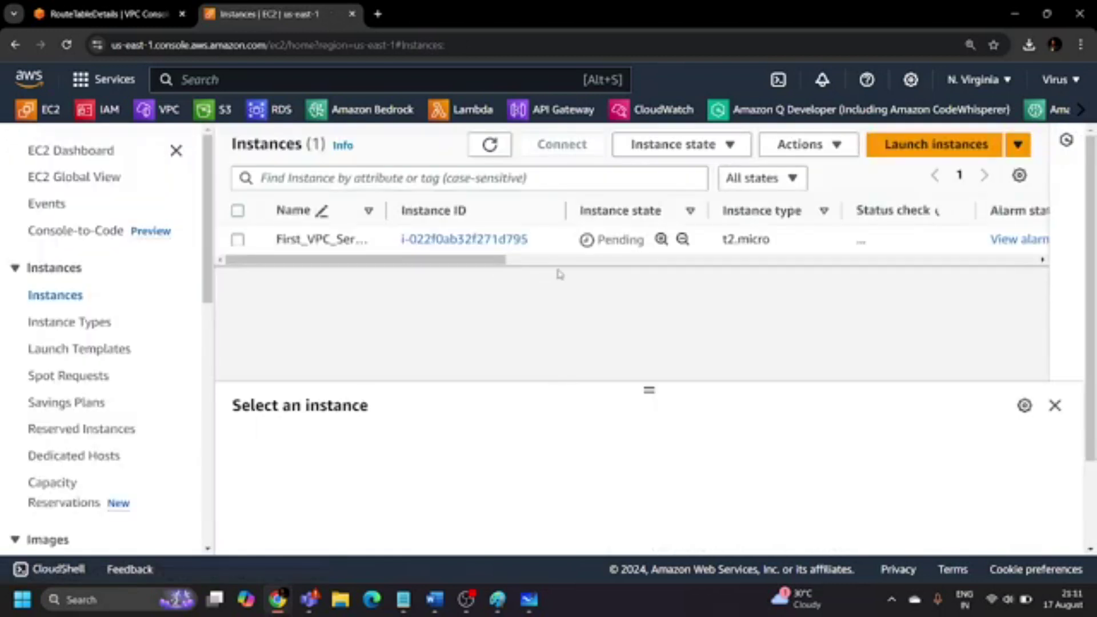
pyautogui.hscroll(5, 514, 268)
# Refresh the instances list repeatedly to check the state of First_VPC_Server.
pyautogui.click(476, 152)
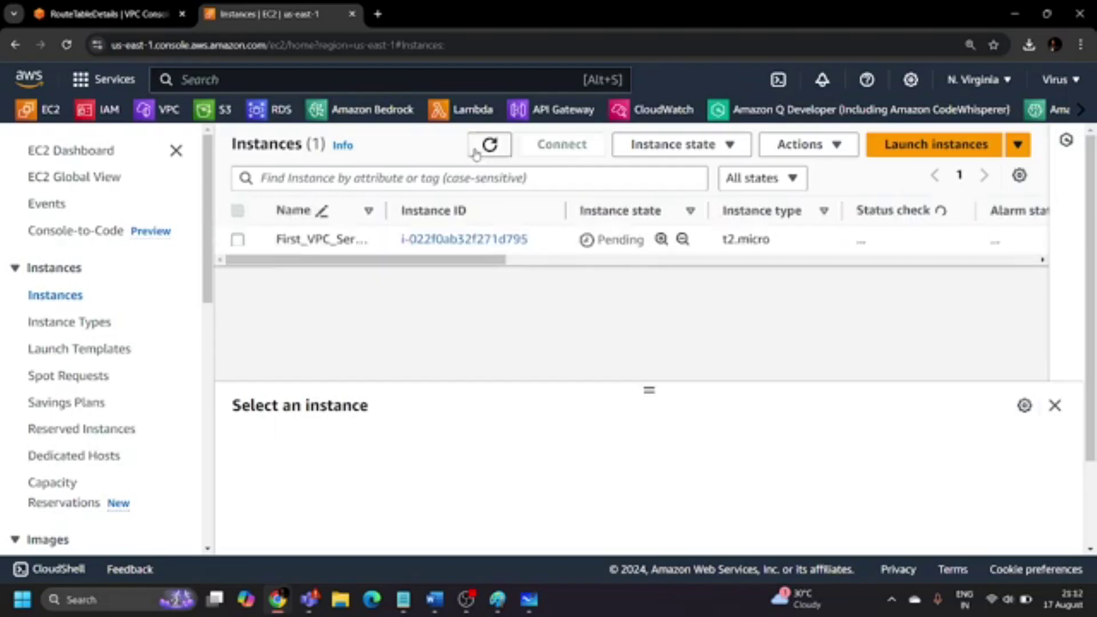
pyautogui.click(478, 151)
pyautogui.click(488, 147)
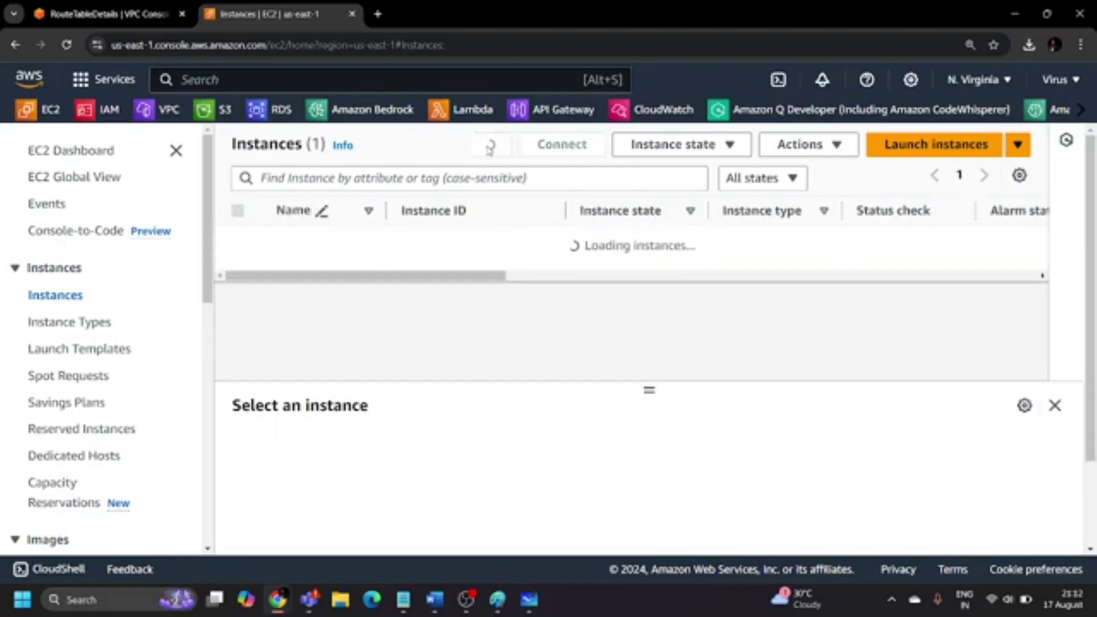
pyautogui.click(490, 147)
pyautogui.click(494, 148)
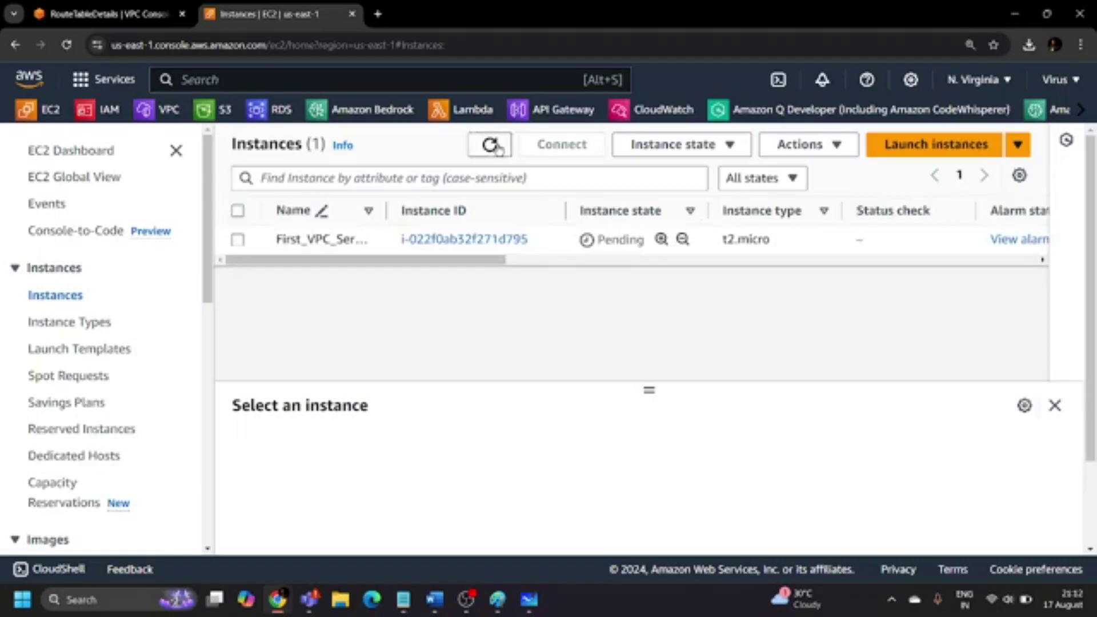
pyautogui.click(491, 146)
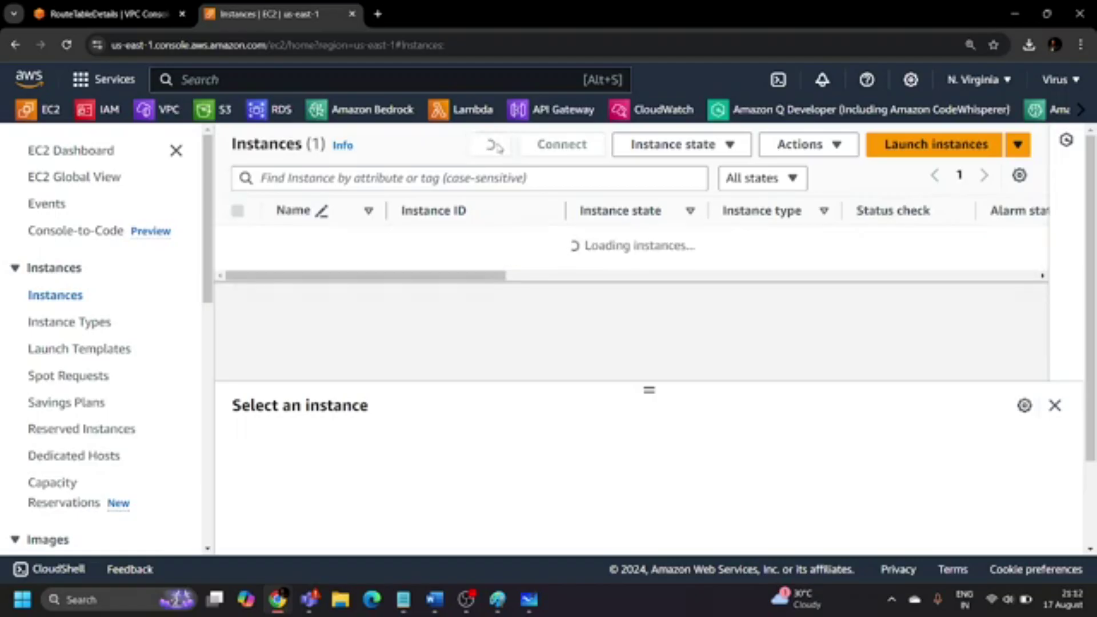
pyautogui.click(491, 146)
pyautogui.click(491, 147)
# Search Google in a new tab for "ec2 user data script for html webpage" and open the GeeksforGeeks article.
pyautogui.click(377, 14)
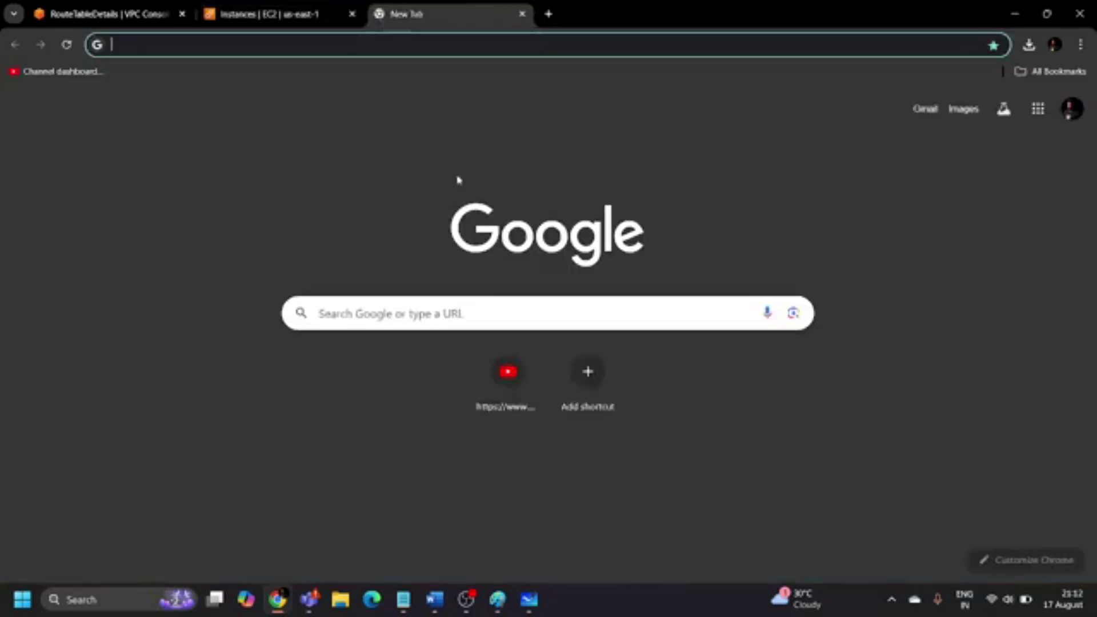
pyautogui.write('ec2 us')
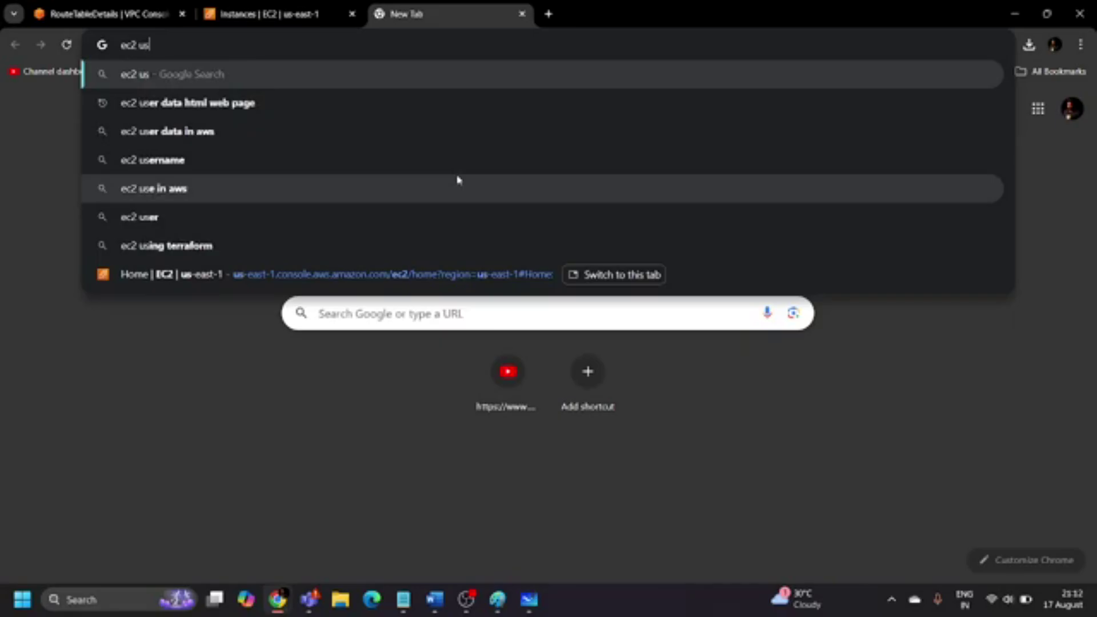
pyautogui.write('er data script ')
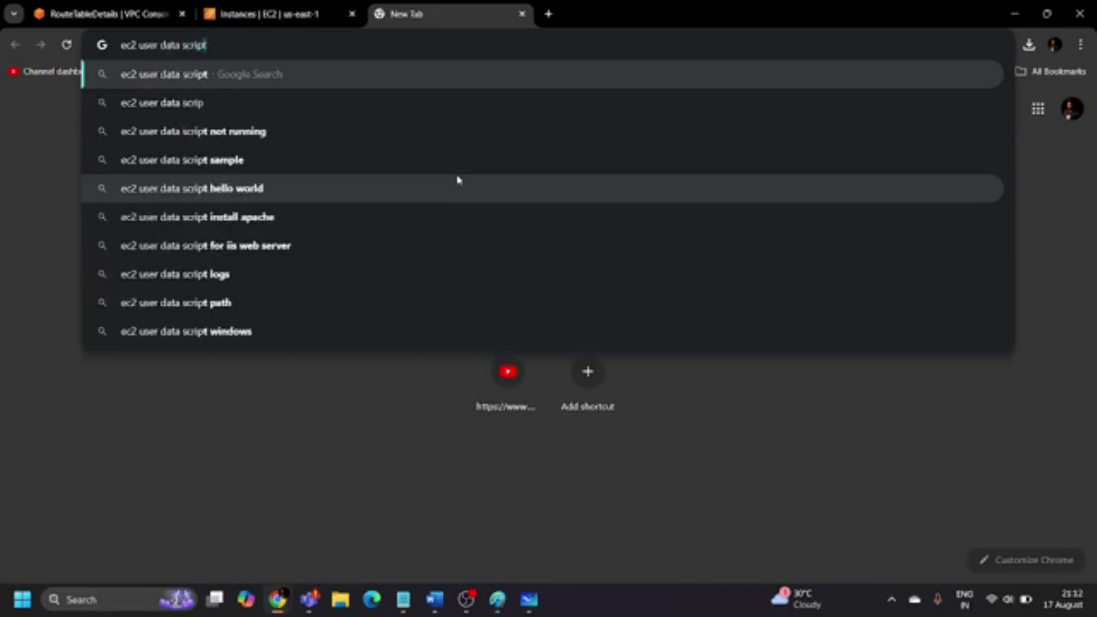
pyautogui.write('for html w')
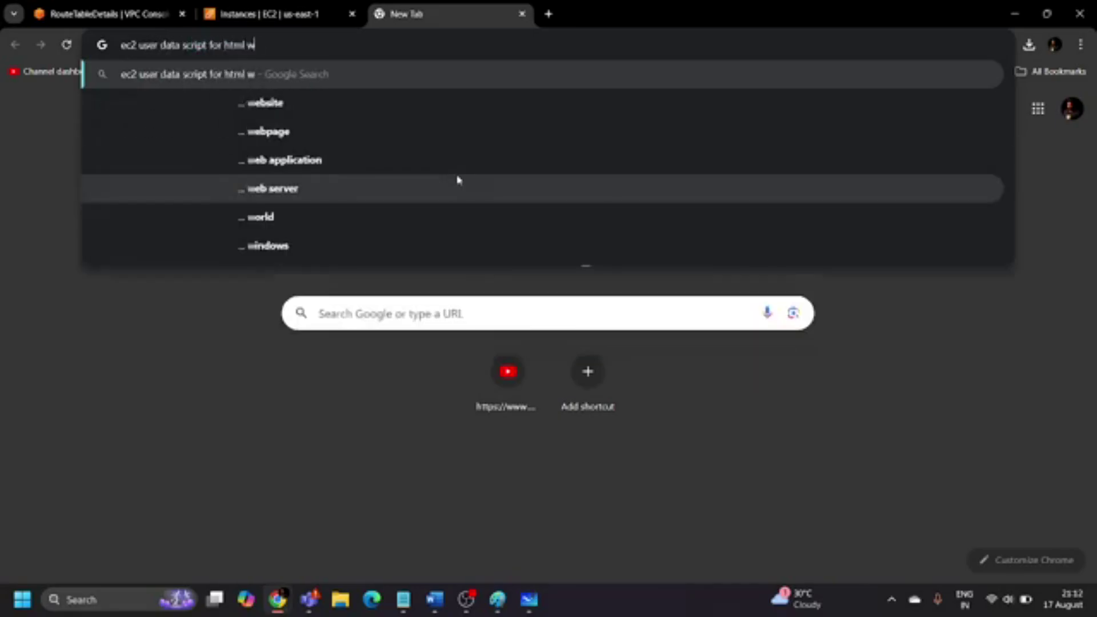
pyautogui.write('ebpage')
pyautogui.press('Return')
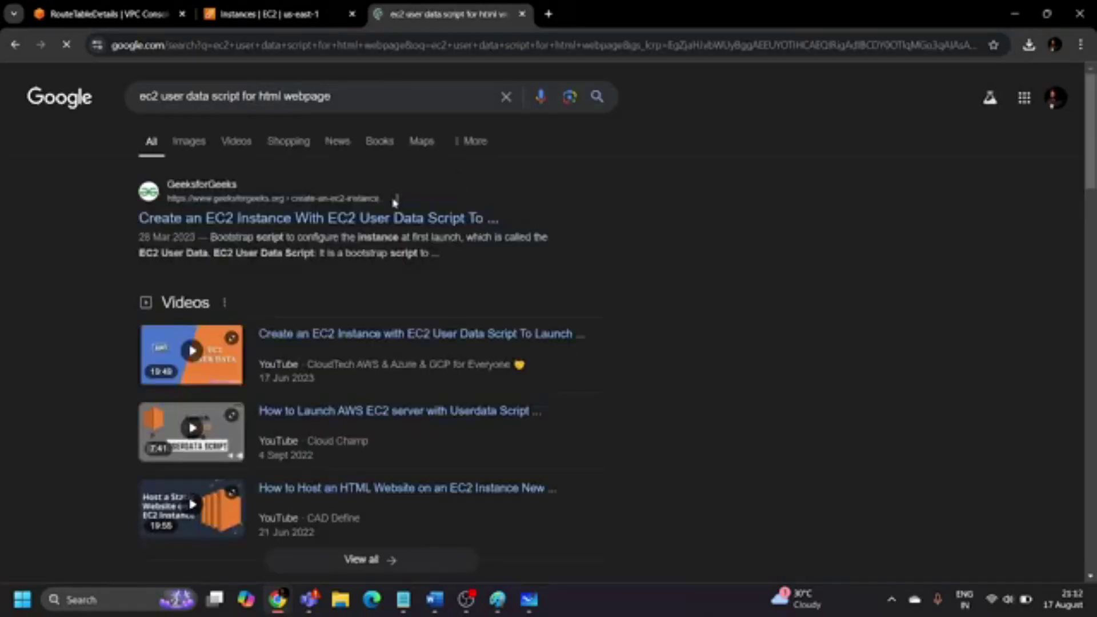
pyautogui.scroll(-10, 332, 248)
pyautogui.scroll(10, 330, 247)
pyautogui.click(315, 220)
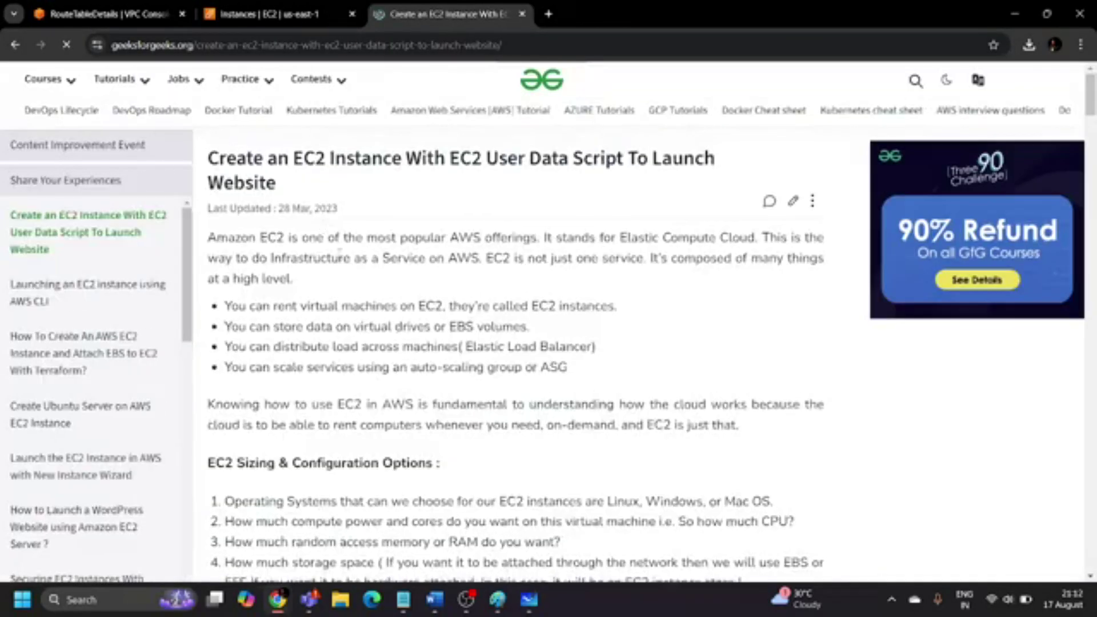
# Look through the GeeksforGeeks article for a sample user data script that sets up a website.
pyautogui.scroll(-7, 343, 260)
pyautogui.scroll(-20, 344, 260)
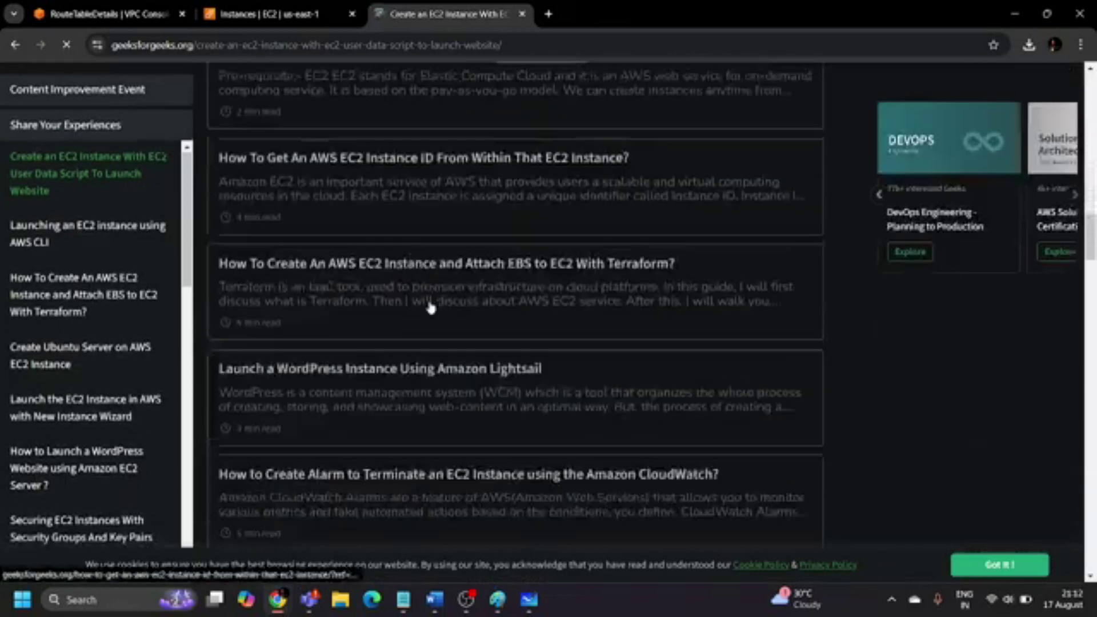
pyautogui.scroll(-15, 431, 313)
pyautogui.scroll(20, 425, 286)
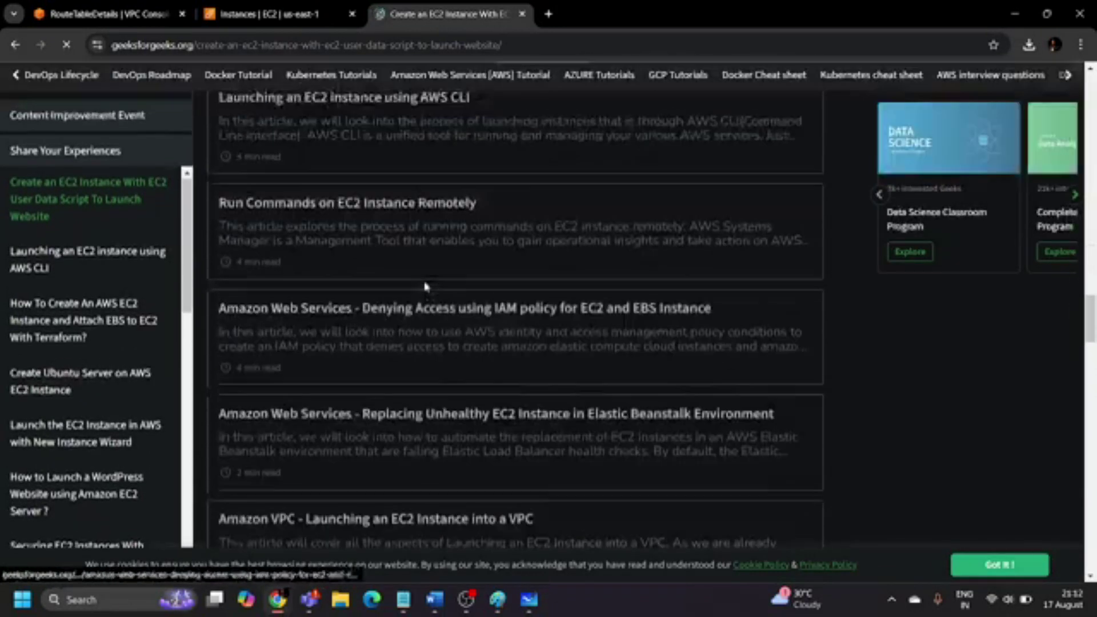
pyautogui.scroll(20, 425, 286)
pyautogui.scroll(-4, 448, 342)
pyautogui.scroll(-20, 449, 343)
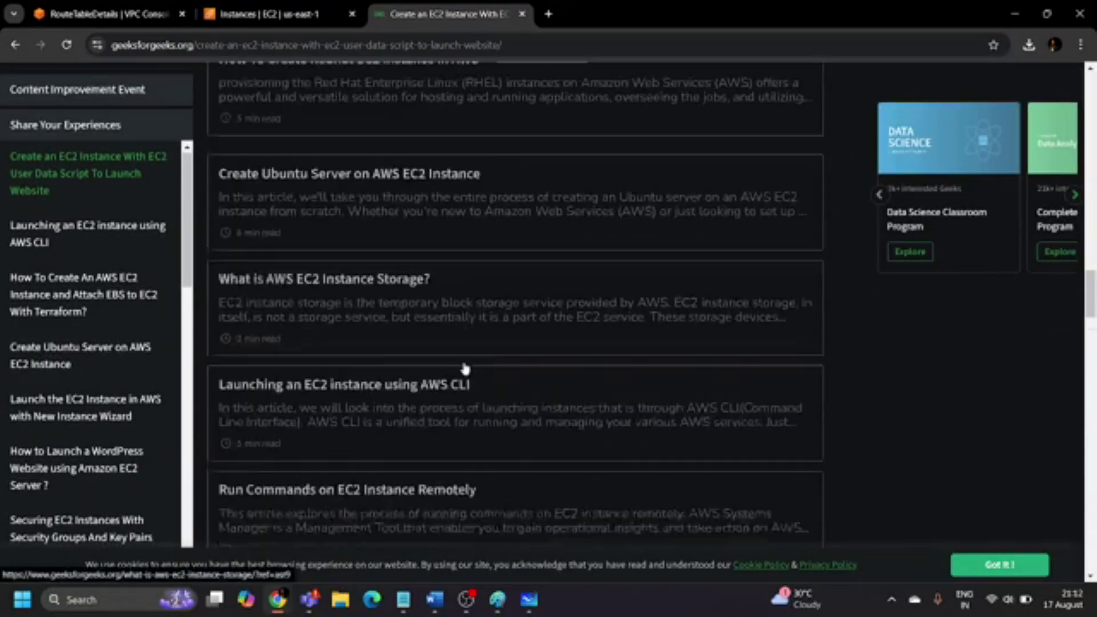
pyautogui.scroll(-20, 460, 365)
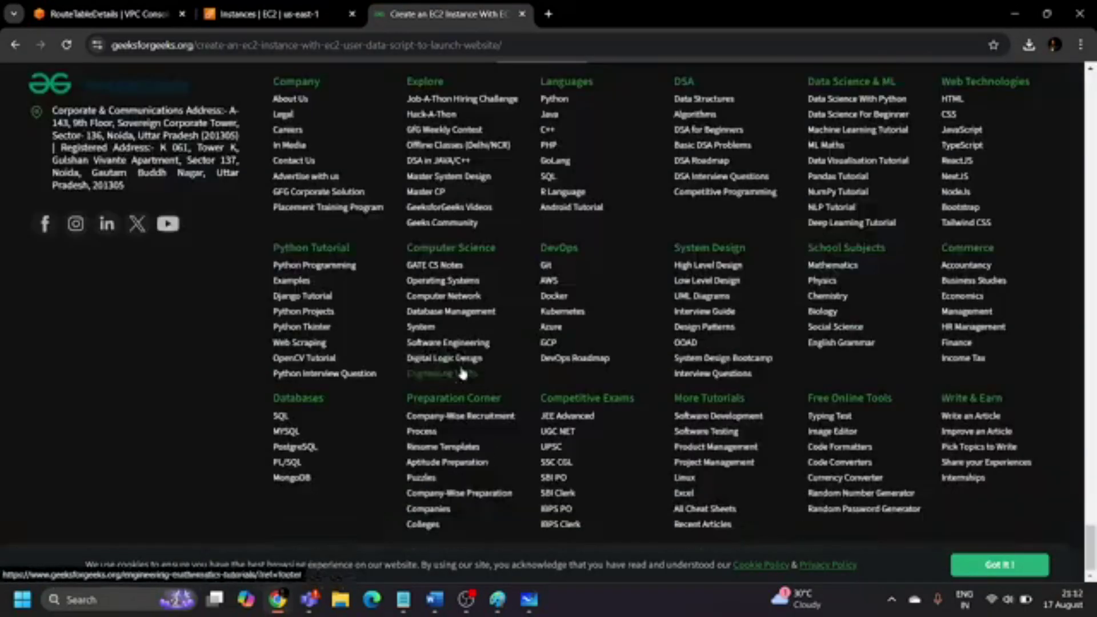
pyautogui.scroll(5, 465, 377)
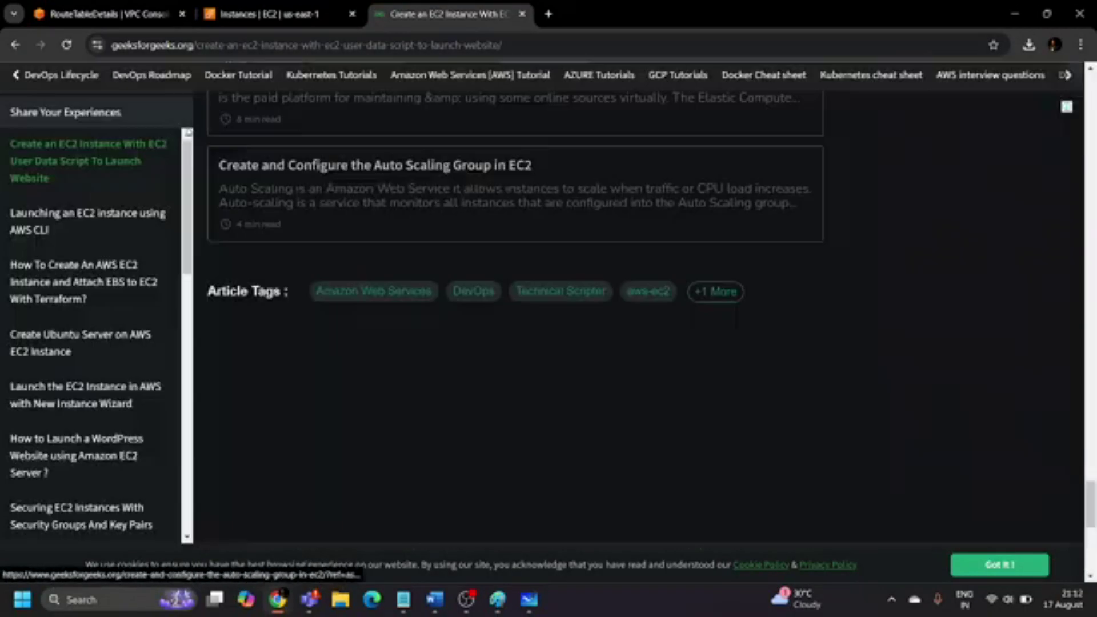
pyautogui.click(84, 359)
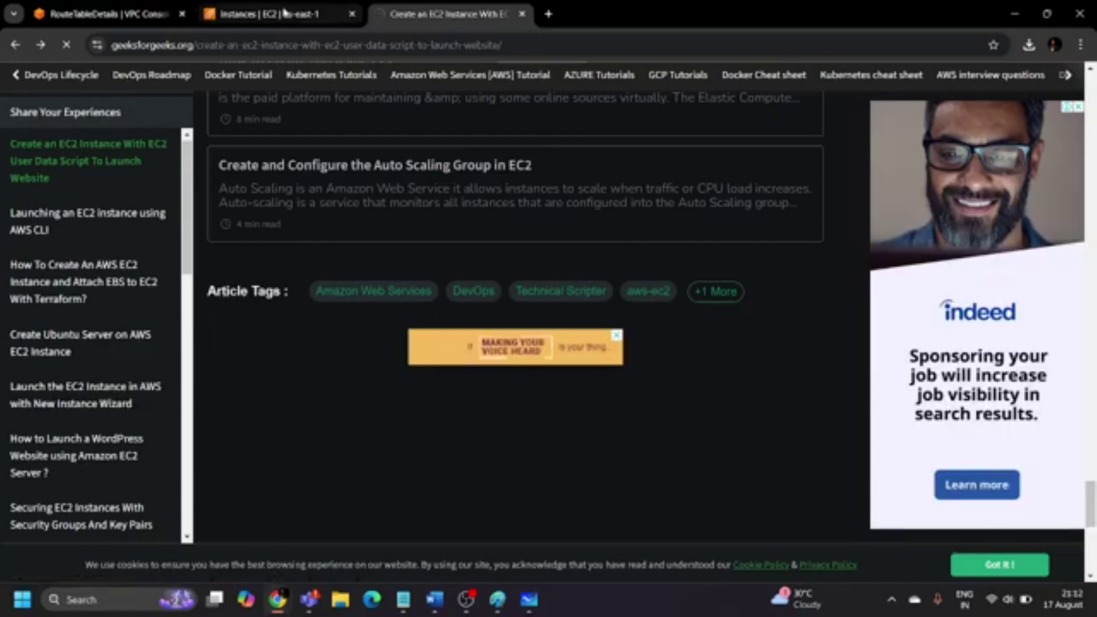
# Copy the public IPv4 address of First_VPC_Server from its details and open it in a new browser tab.
pyautogui.hotkey('ctrl', 'shift', 'Tab')
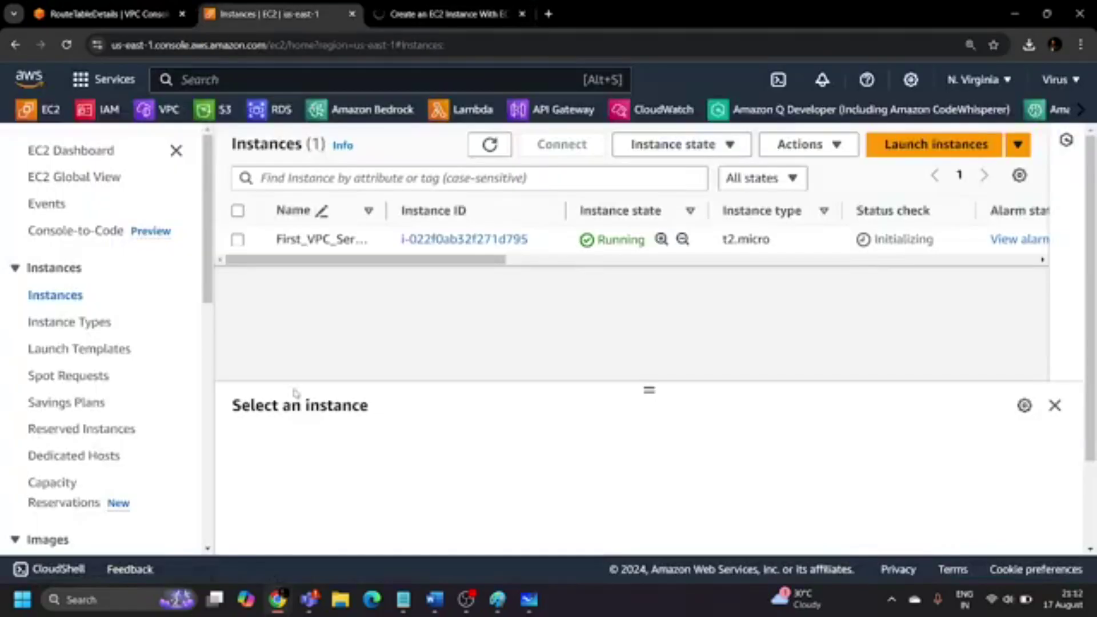
pyautogui.click(238, 240)
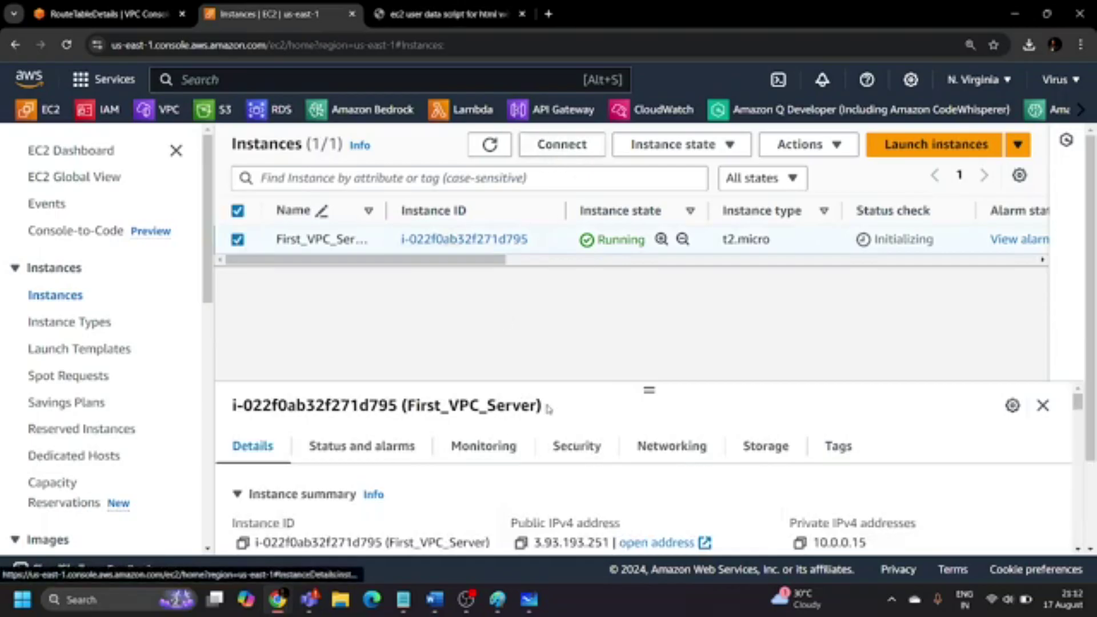
pyautogui.scroll(-1, 543, 435)
pyautogui.click(520, 471)
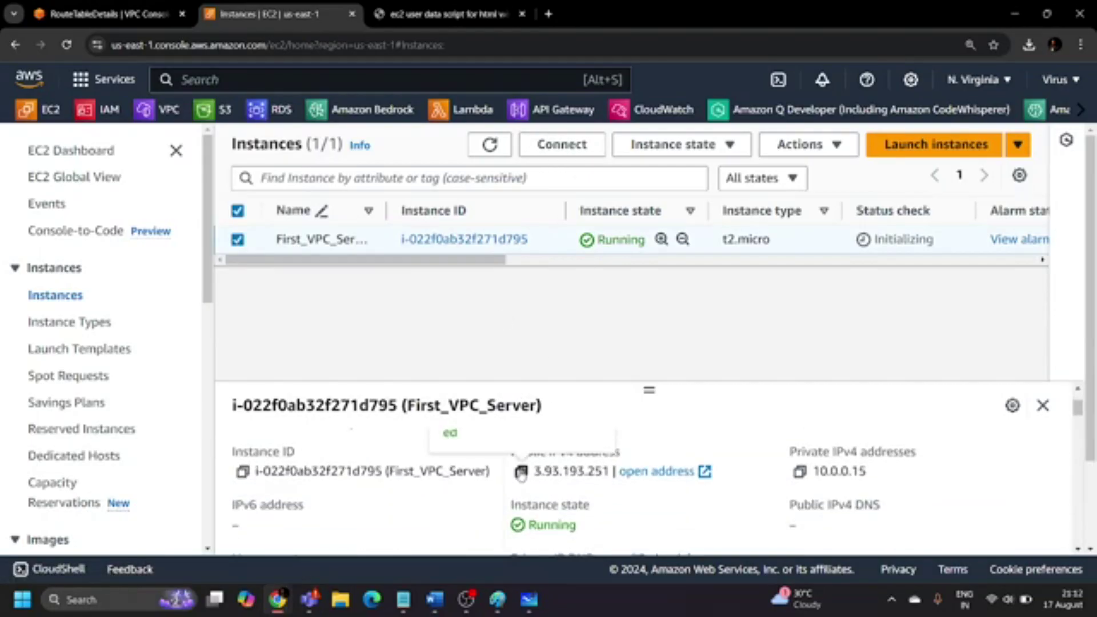
pyautogui.click(503, 13)
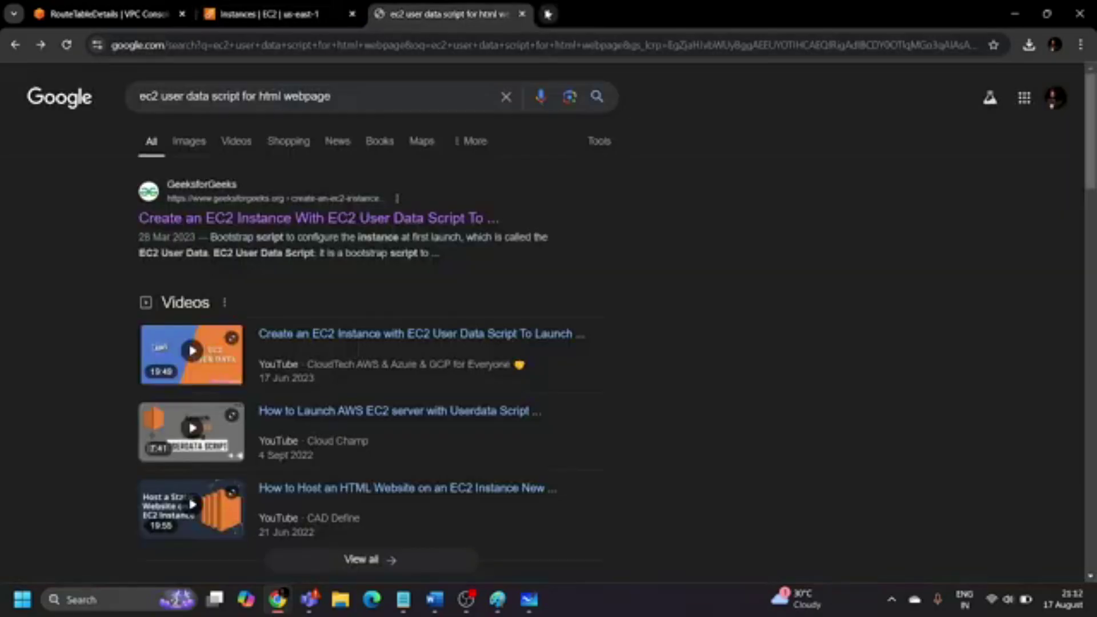
pyautogui.hotkey('ctrl', 't')
pyautogui.hotkey('ctrl', 'v')
pyautogui.press('Return')
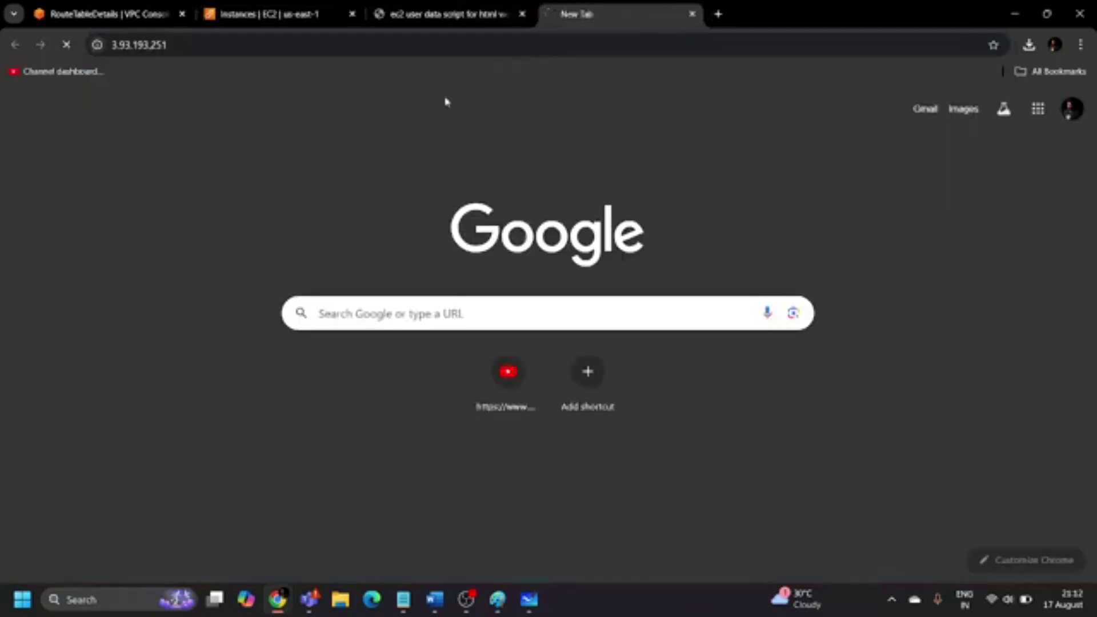
# Open the Medium article on creating an EC2 instance with a Bash user data script from the search results, and check the server's page.
pyautogui.click(385, 22)
pyautogui.scroll(-8, 248, 239)
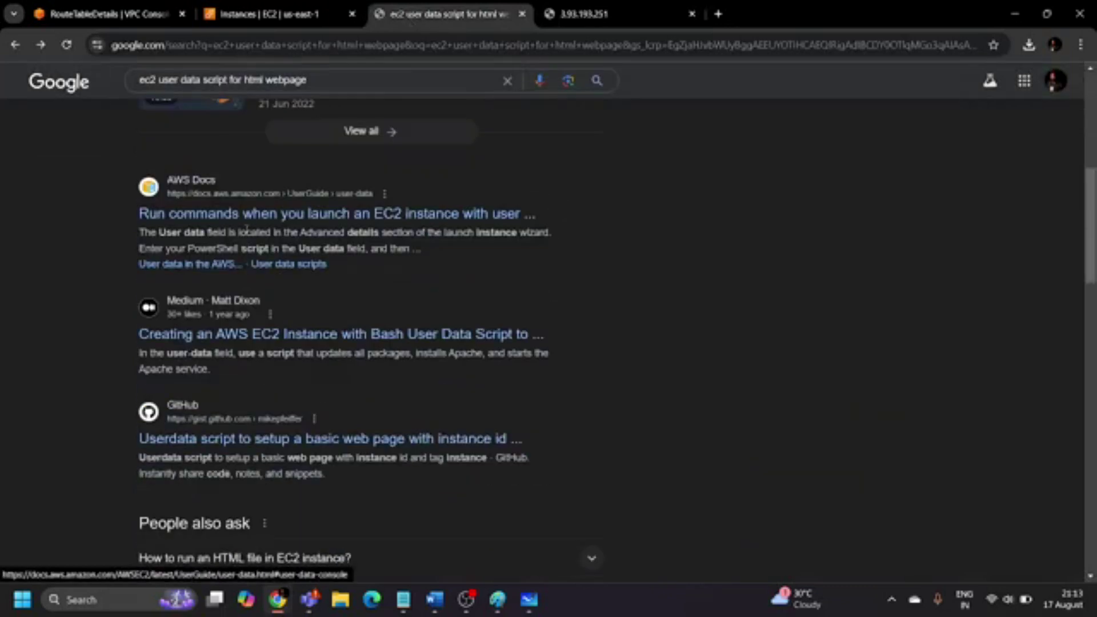
pyautogui.click(315, 337)
pyautogui.click(576, 6)
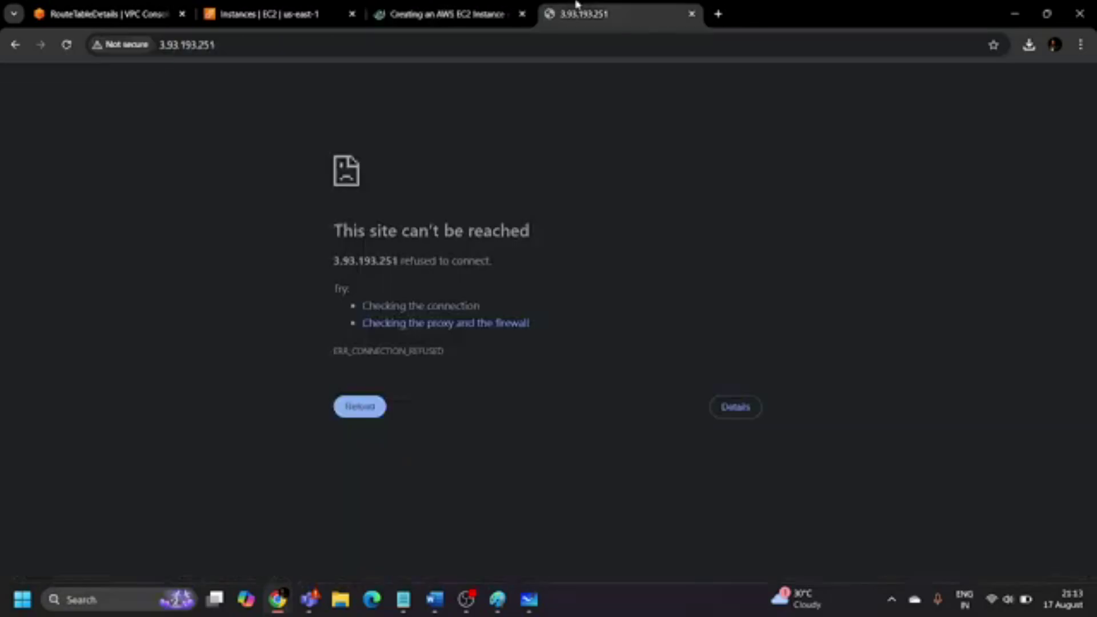
pyautogui.click(455, 10)
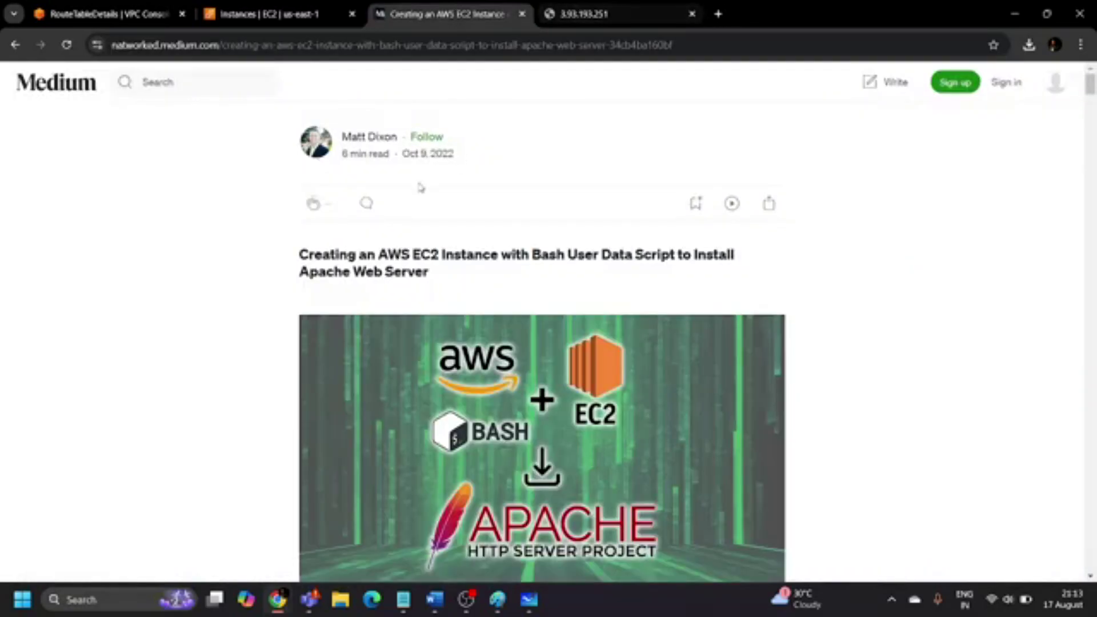
# Find the Bash script that installs the Apache web server in the Medium article and select its full text for copying.
pyautogui.scroll(-1, 277, 274)
pyautogui.scroll(-10, 496, 234)
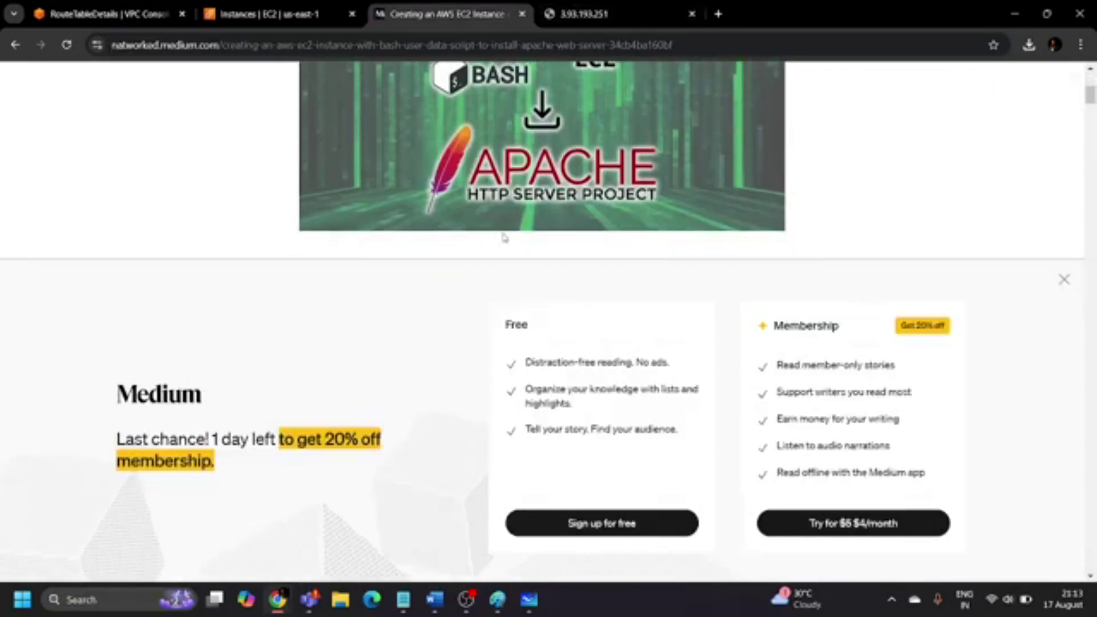
pyautogui.scroll(-10, 539, 198)
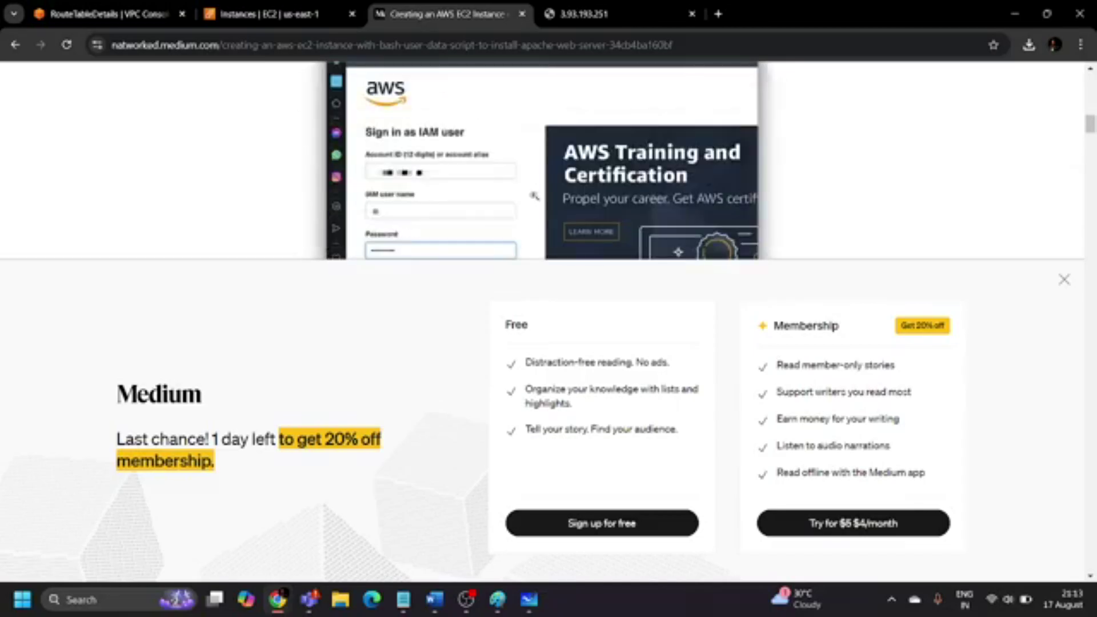
pyautogui.click(1063, 279)
pyautogui.scroll(-10, 628, 302)
pyautogui.scroll(-15, 622, 295)
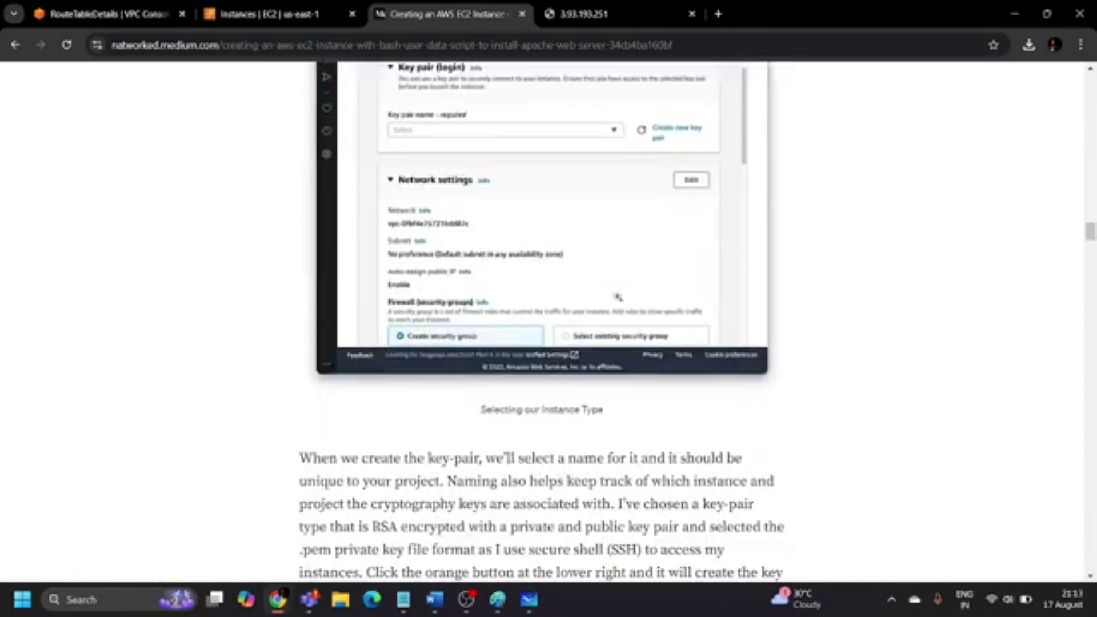
pyautogui.scroll(-15, 494, 315)
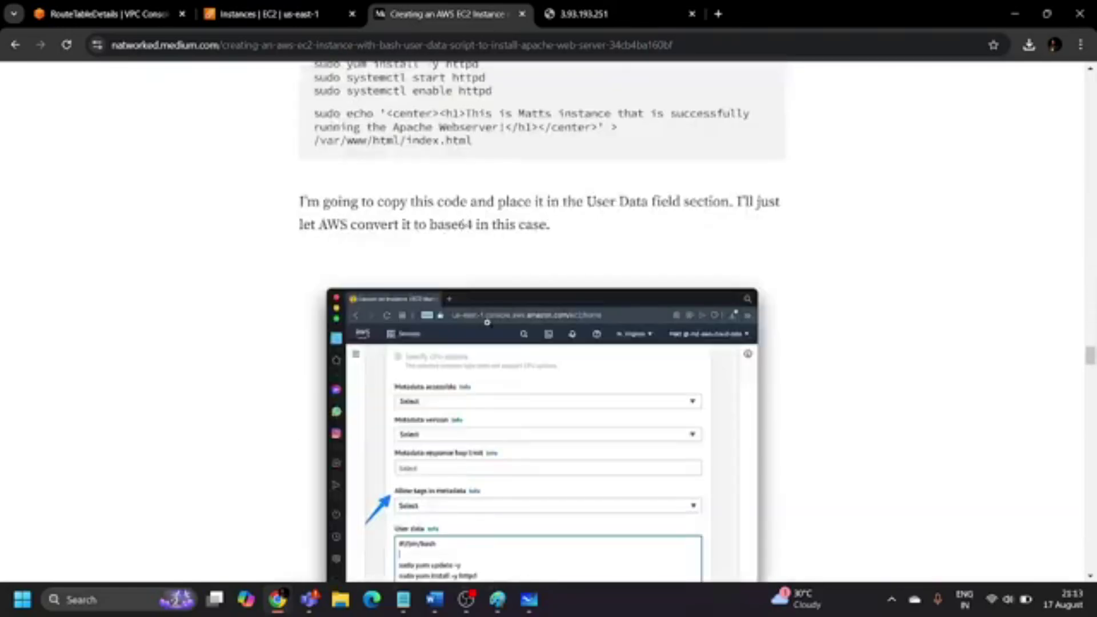
pyautogui.scroll(4, 487, 323)
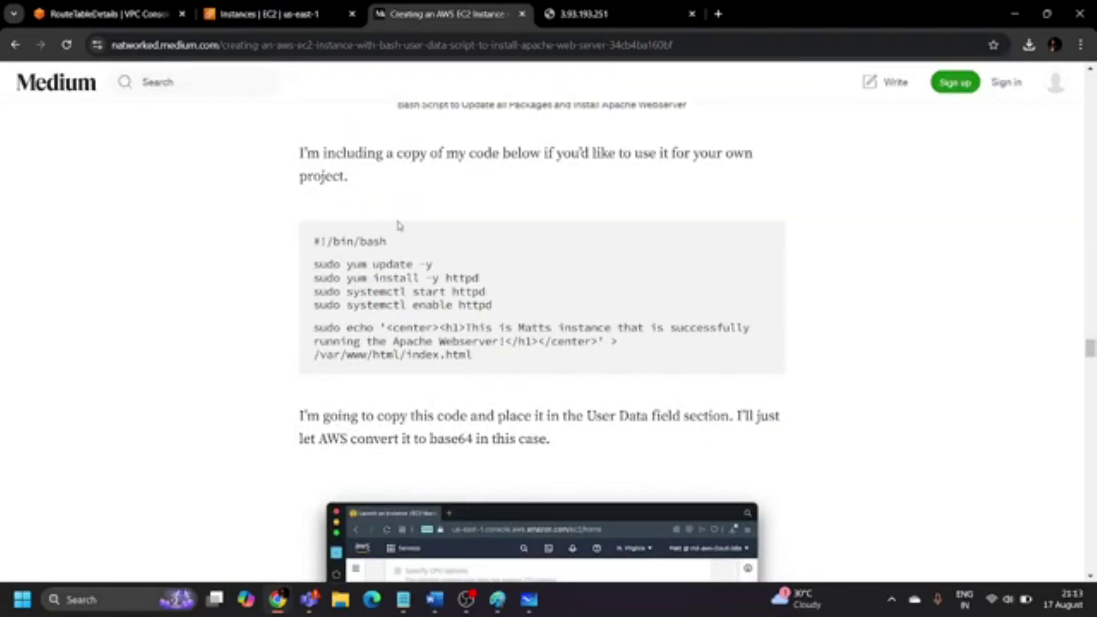
pyautogui.moveTo(477, 359); pyautogui.dragTo(307, 249)
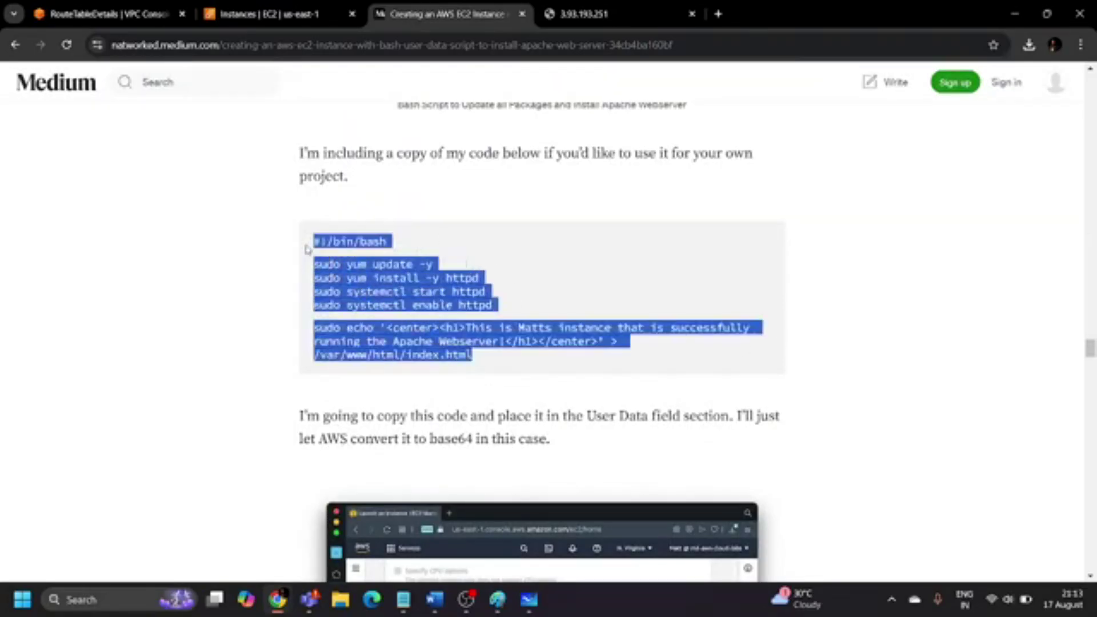
# Copy the public IP address from the connection options of First_VPC_Server and reload the server's web page.
pyautogui.click(269, 14)
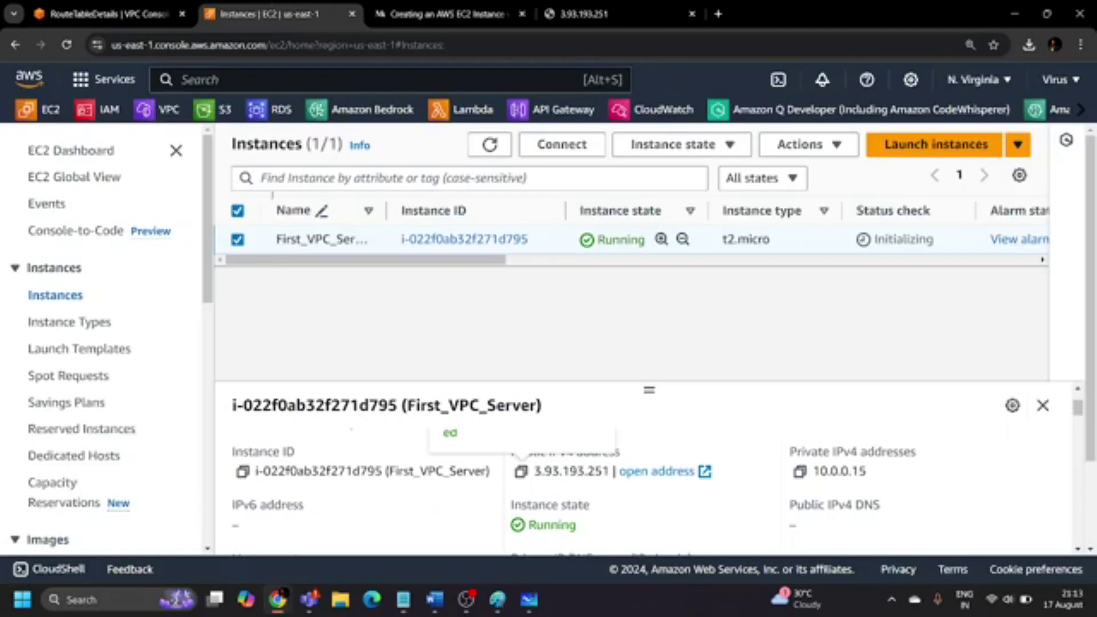
pyautogui.click(563, 145)
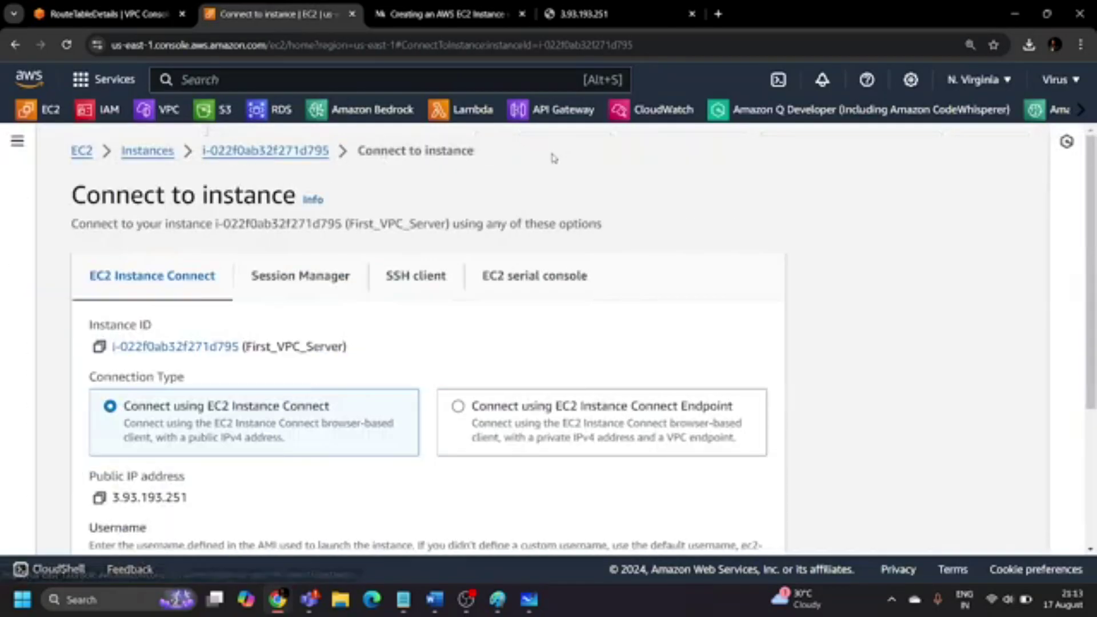
pyautogui.scroll(-6, 297, 348)
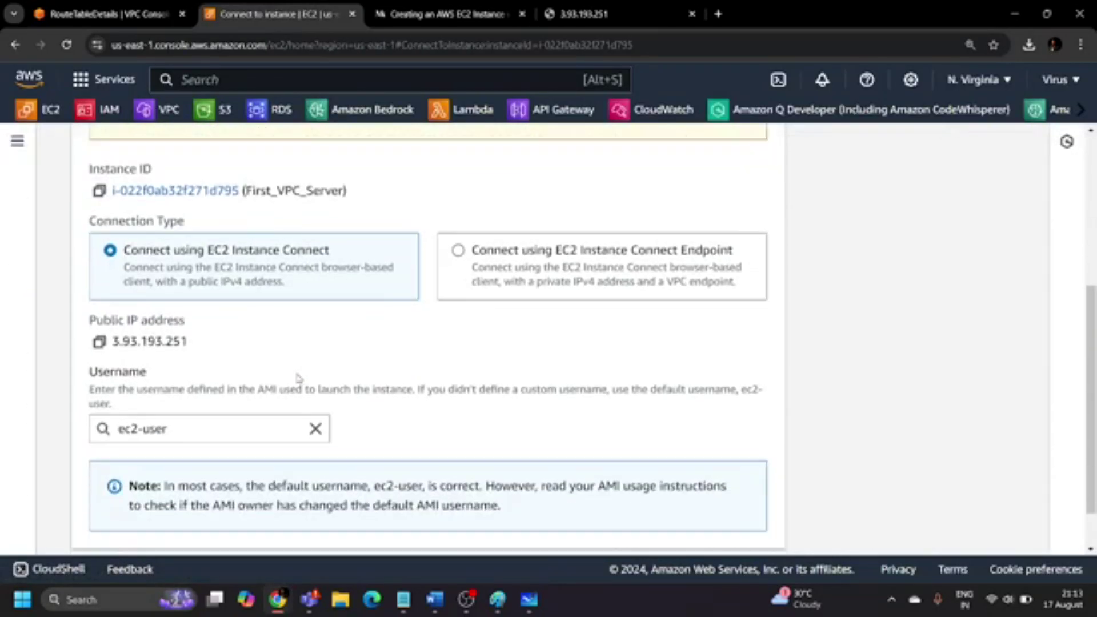
pyautogui.click(100, 284)
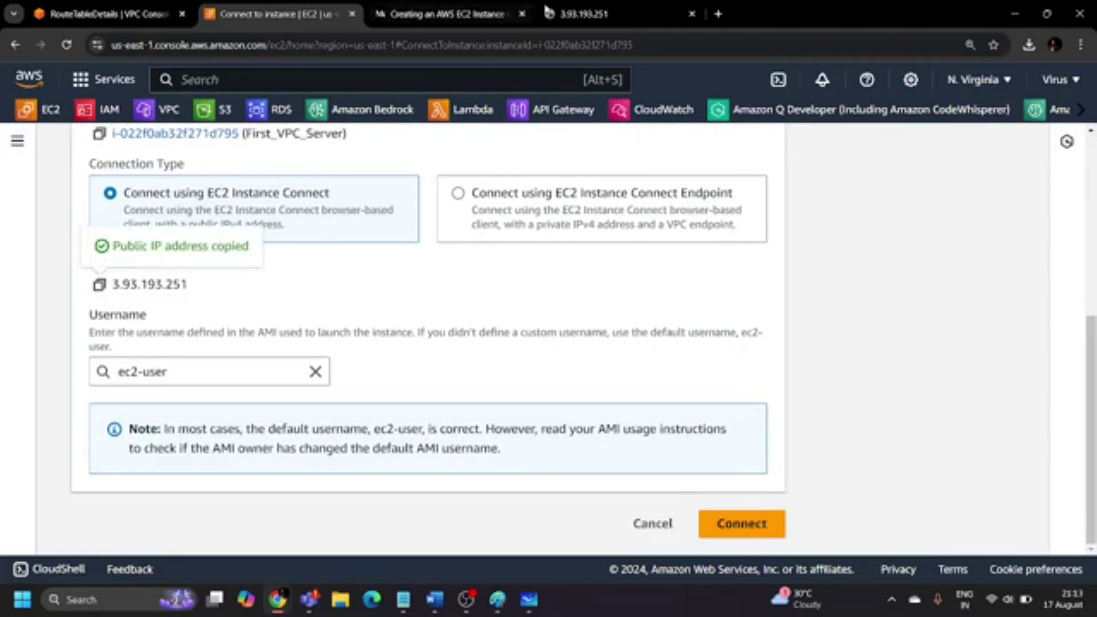
pyautogui.click(577, 14)
pyautogui.click(67, 45)
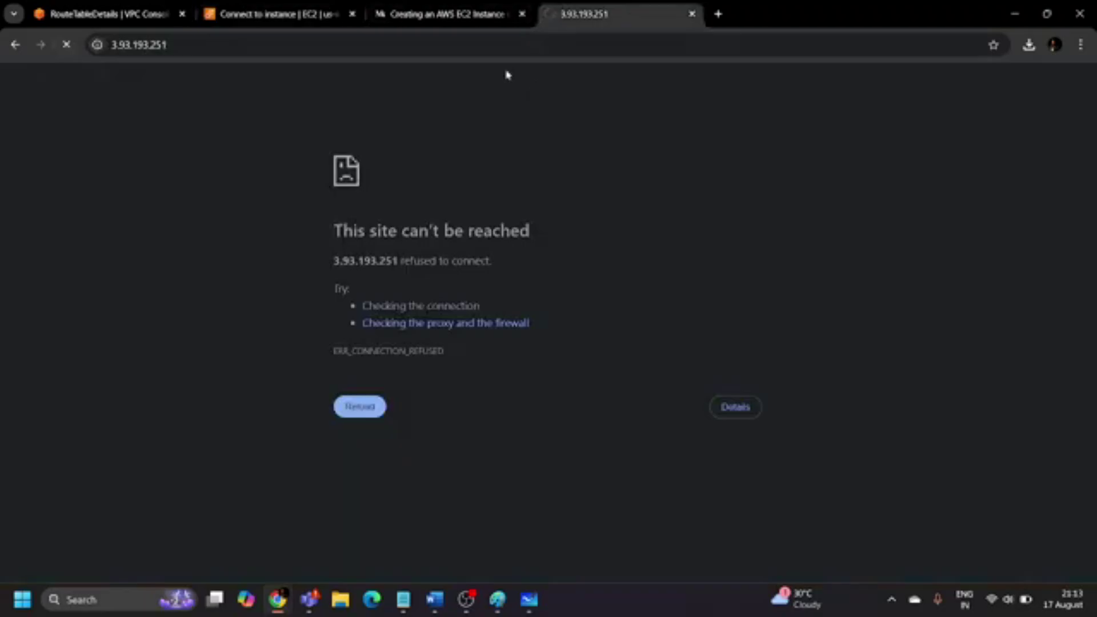
# Go back from the connection options to the EC2 instances list by way of the instance's details.
pyautogui.click(294, 12)
pyautogui.scroll(6, 256, 251)
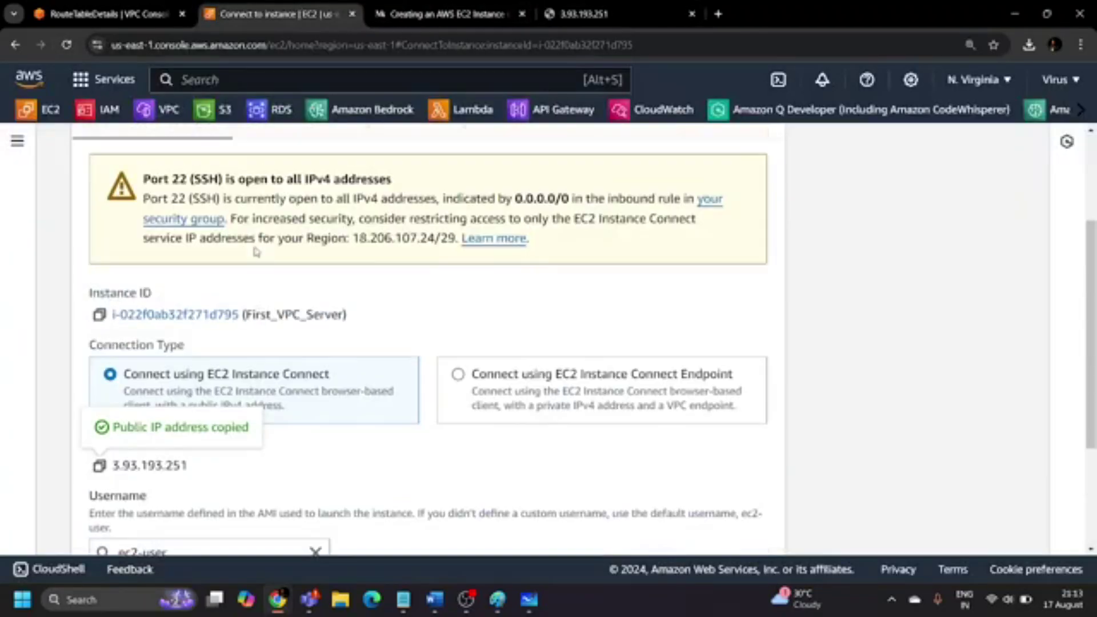
pyautogui.click(262, 152)
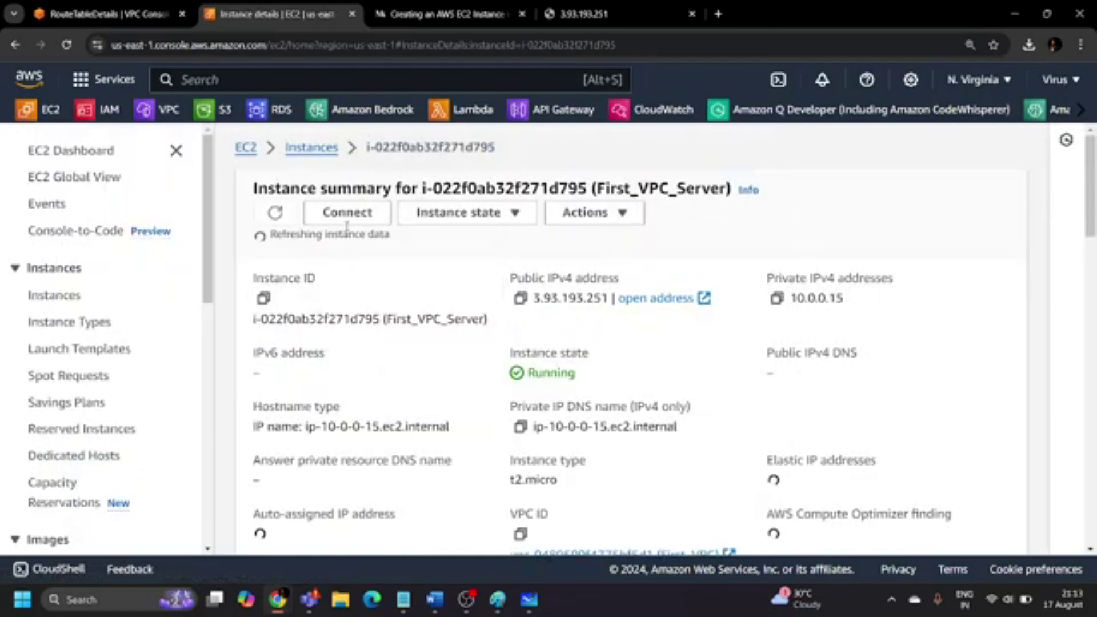
pyautogui.click(303, 149)
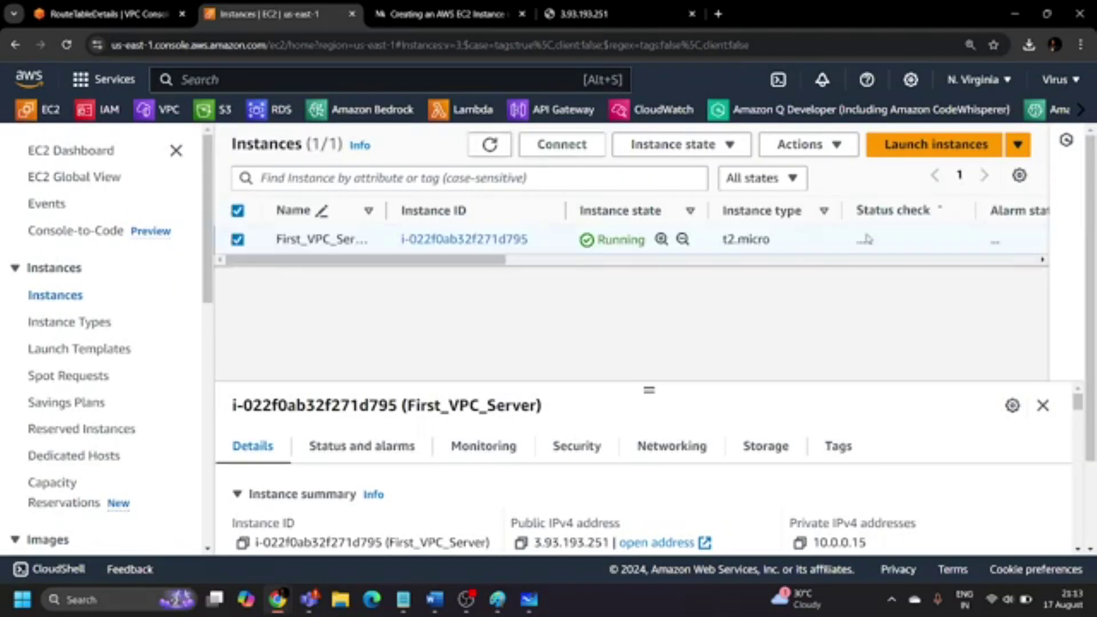
# Open the user data settings of First_VPC_Server and review the current script and the editing conditions.
pyautogui.click(805, 152)
pyautogui.moveTo(870, 262)
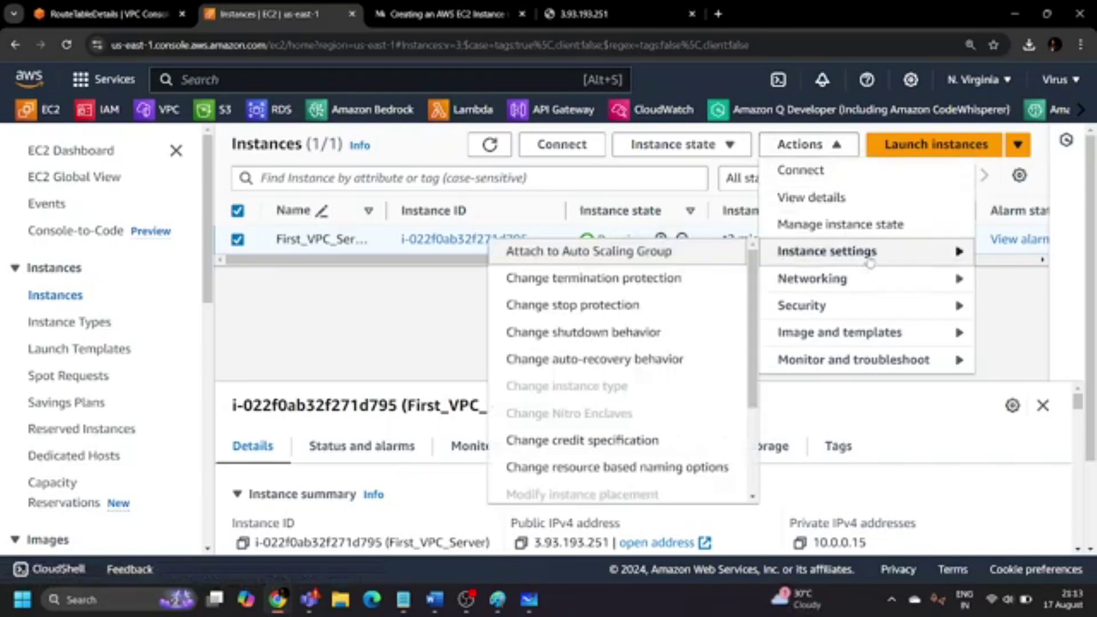
pyautogui.scroll(-3, 566, 411)
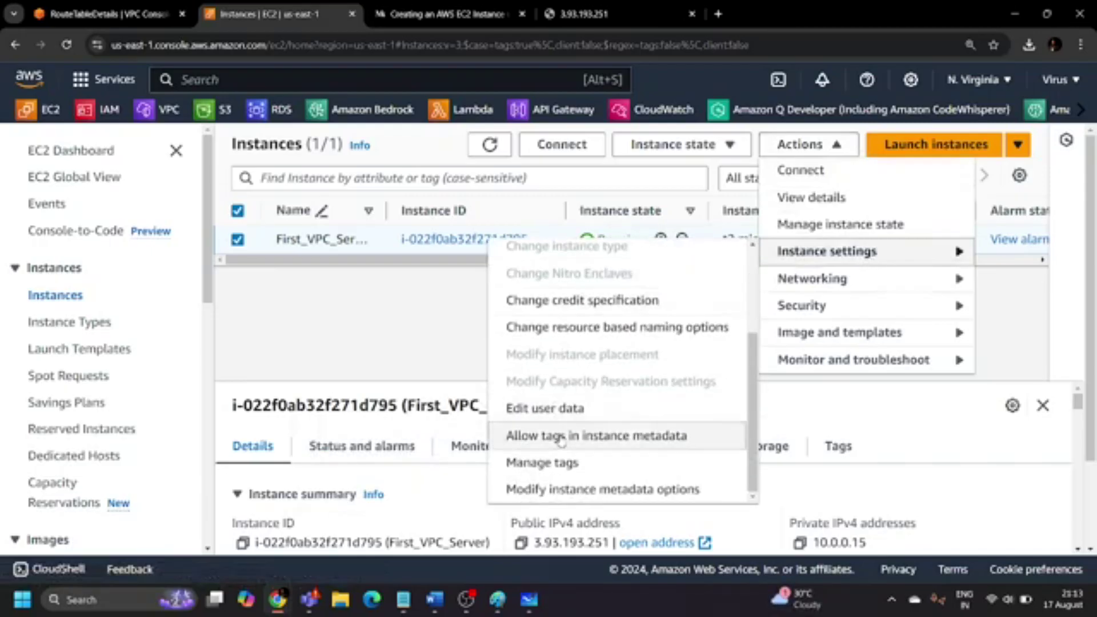
pyautogui.click(562, 408)
pyautogui.scroll(-1, 257, 357)
pyautogui.scroll(1, 257, 357)
pyautogui.scroll(-2, 390, 292)
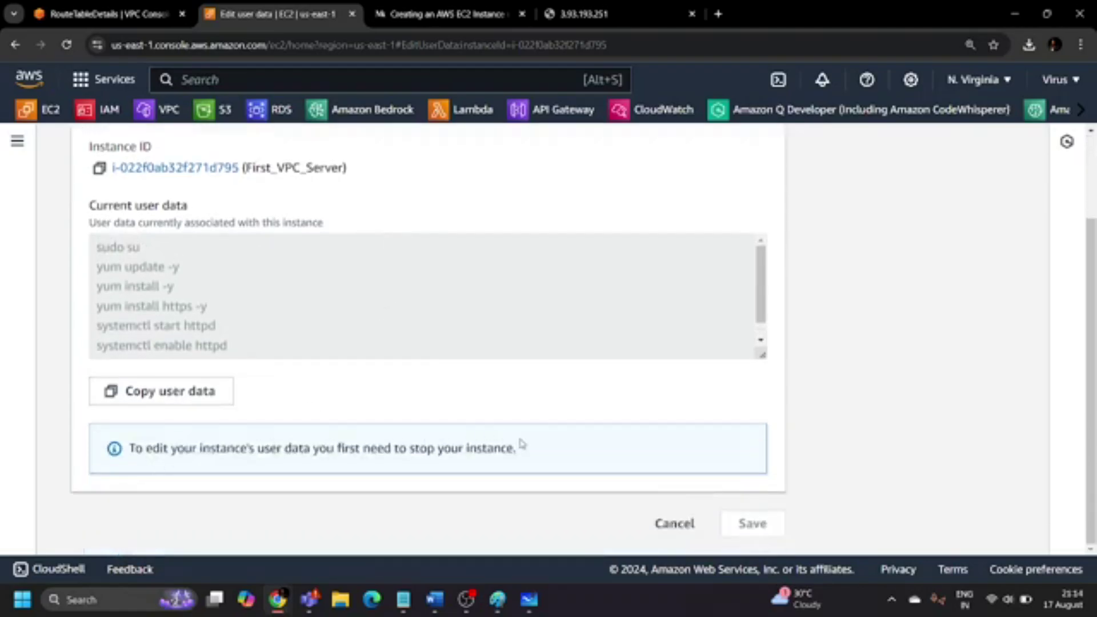
pyautogui.scroll(2, 304, 225)
# Return to the instances list, stop First_VPC_Server and dismiss the notification.
pyautogui.click(148, 151)
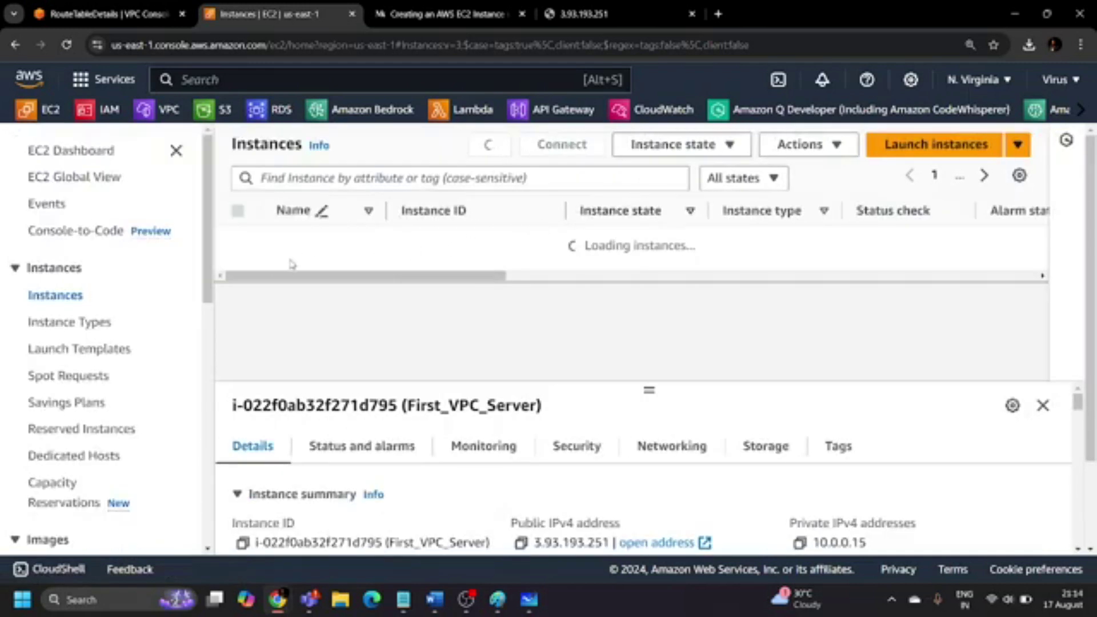
pyautogui.click(677, 146)
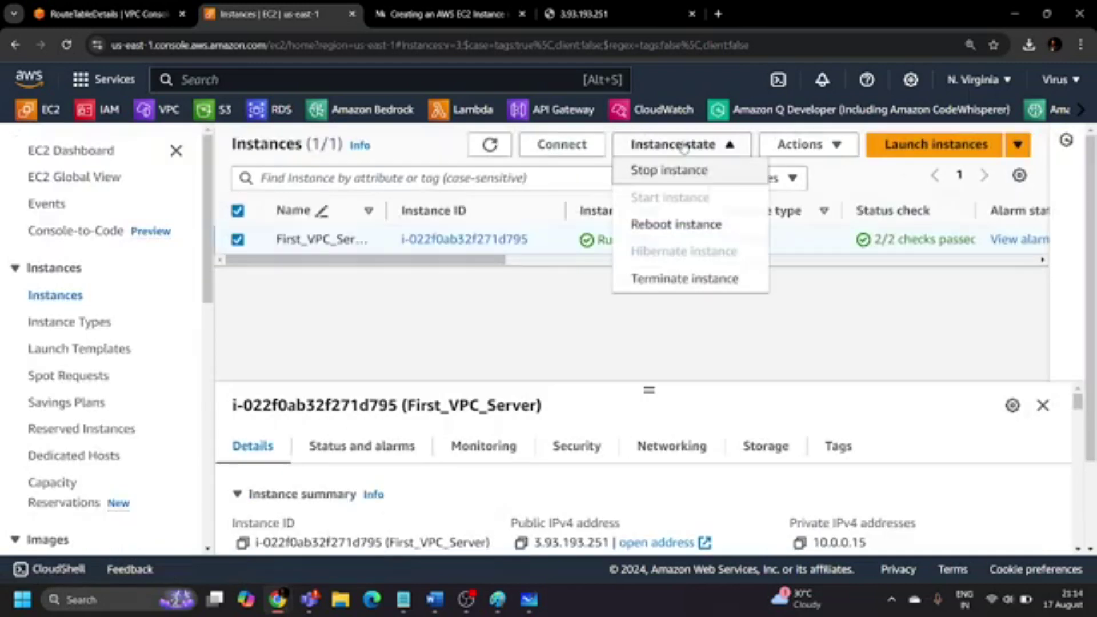
pyautogui.click(673, 170)
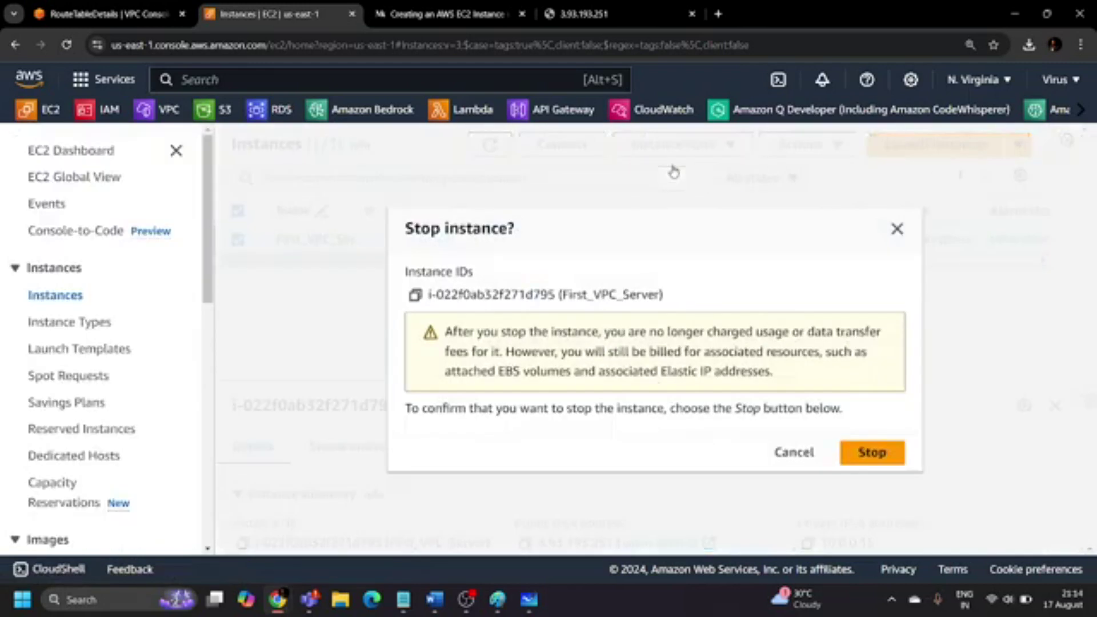
pyautogui.click(870, 457)
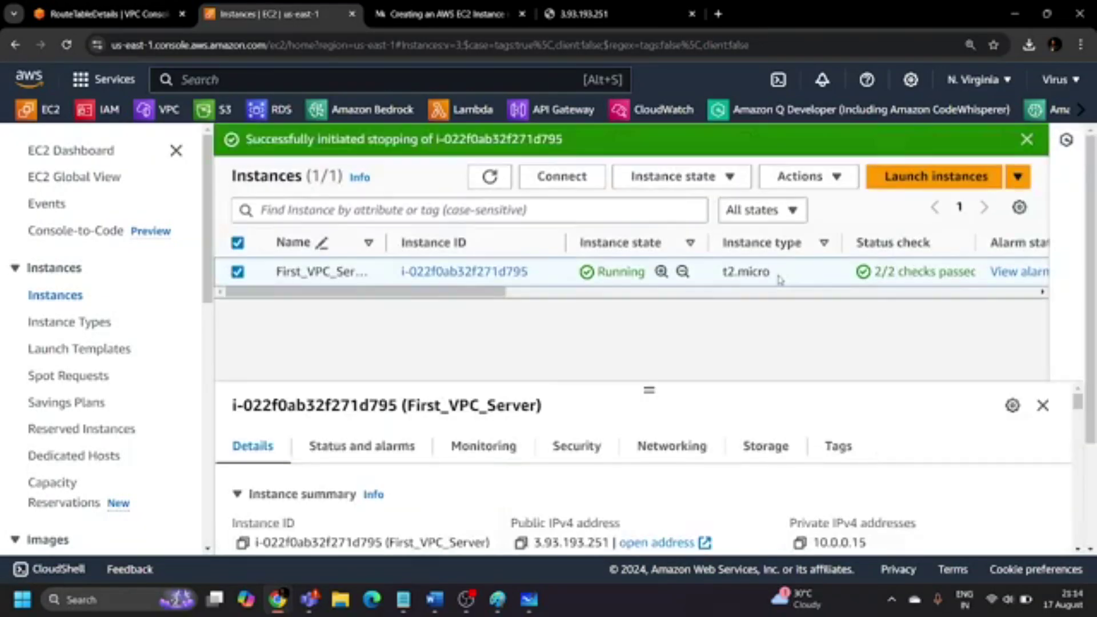
pyautogui.click(1026, 140)
# Reopen the user data settings of First_VPC_Server and read through the whole current script.
pyautogui.click(804, 147)
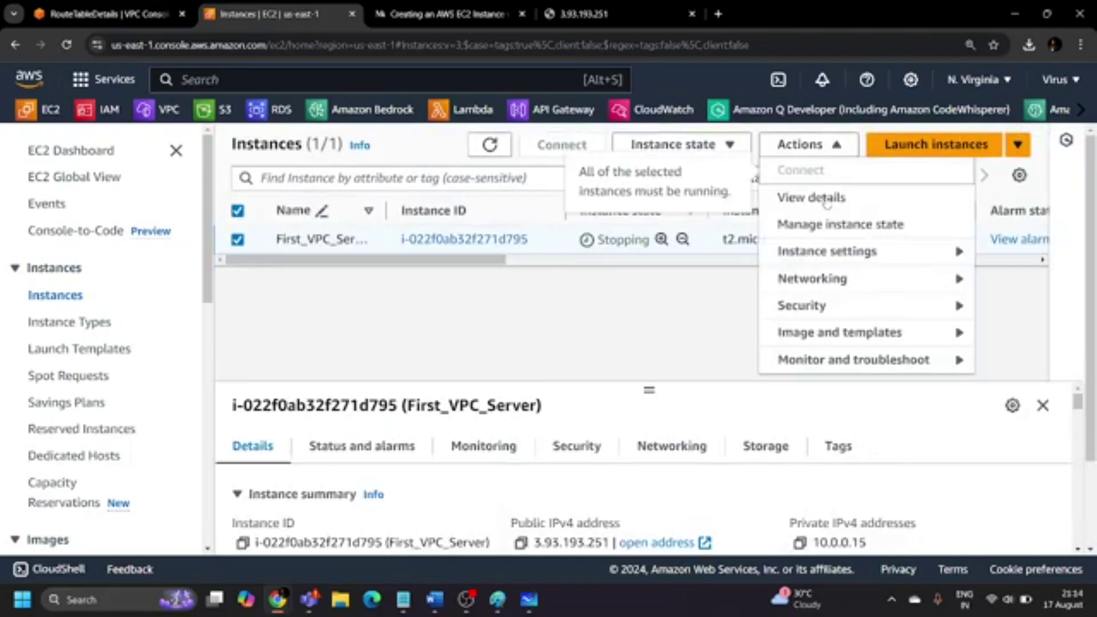
pyautogui.moveTo(827, 251)
pyautogui.scroll(-3, 583, 365)
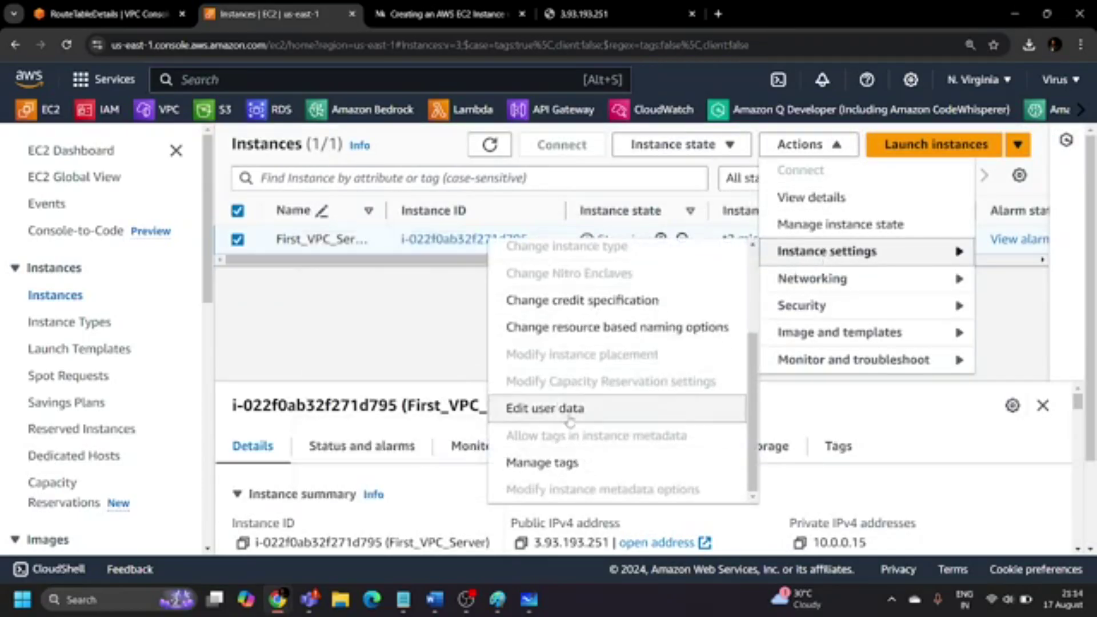
pyautogui.click(545, 408)
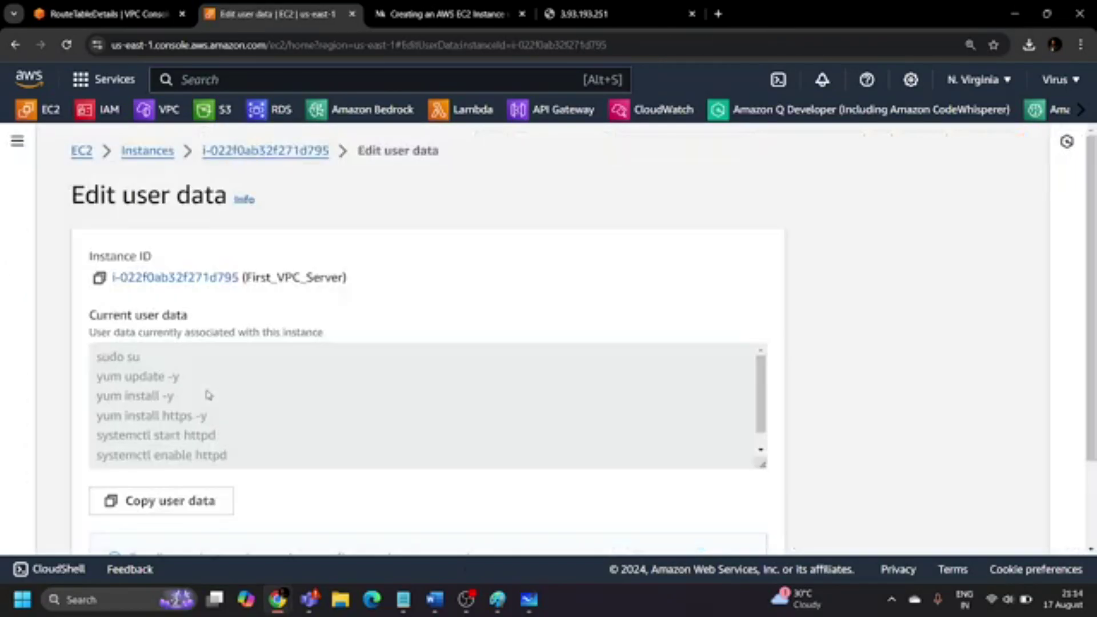
pyautogui.scroll(-2, 211, 423)
pyautogui.scroll(-1, 323, 516)
pyautogui.scroll(-1, 323, 516)
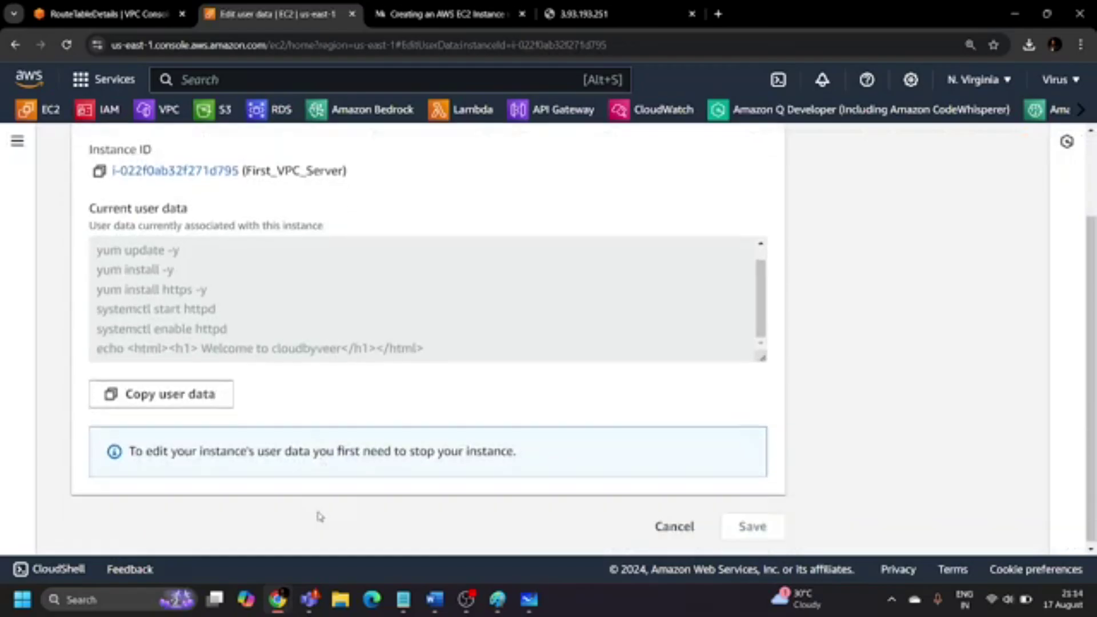
pyautogui.scroll(2, 498, 446)
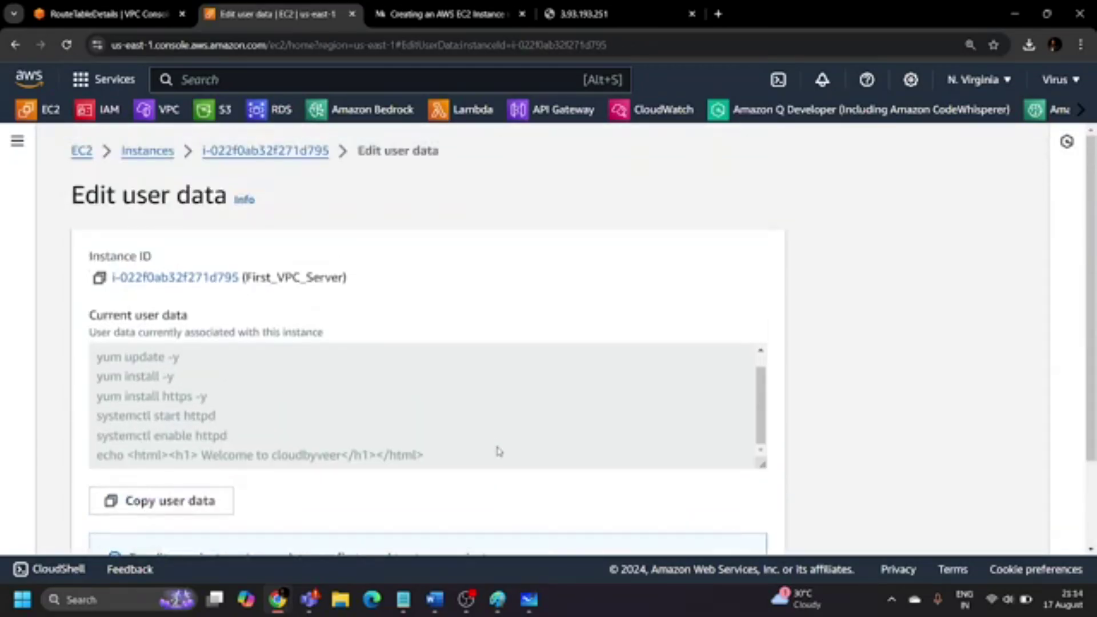
pyautogui.scroll(1, 495, 456)
# Return to the instances list and refresh it to check the state of First_VPC_Server.
pyautogui.click(236, 153)
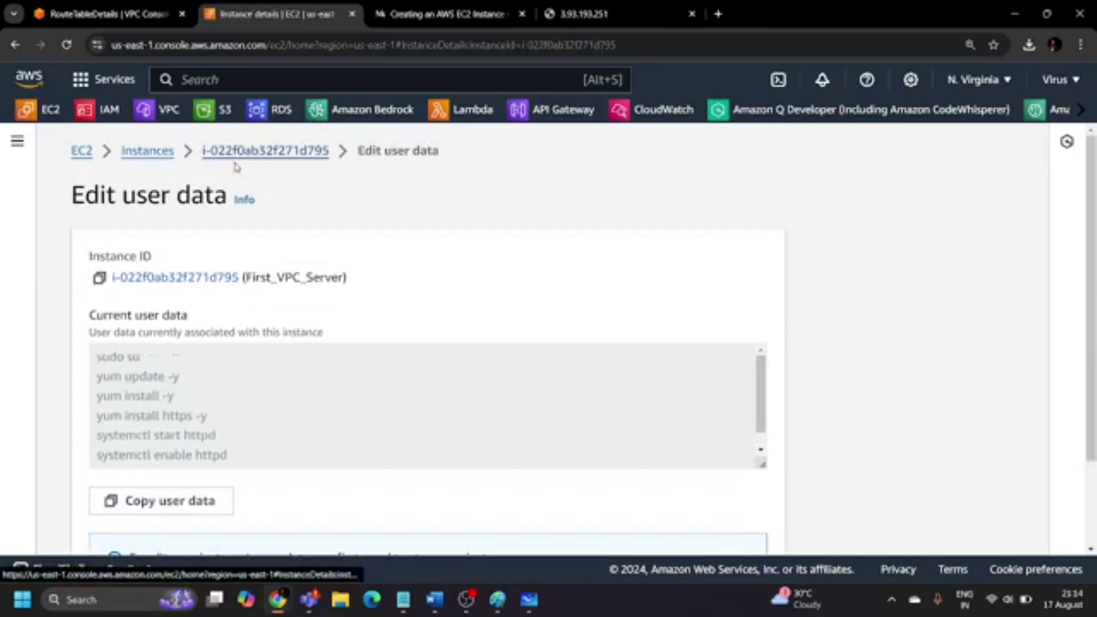
pyautogui.click(313, 150)
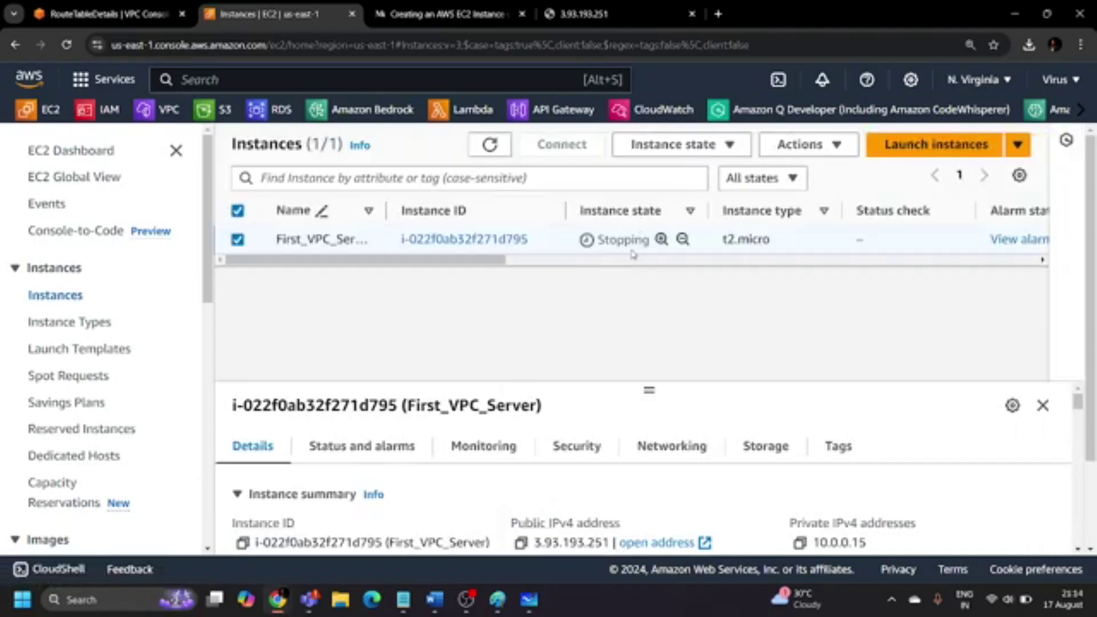
pyautogui.click(487, 144)
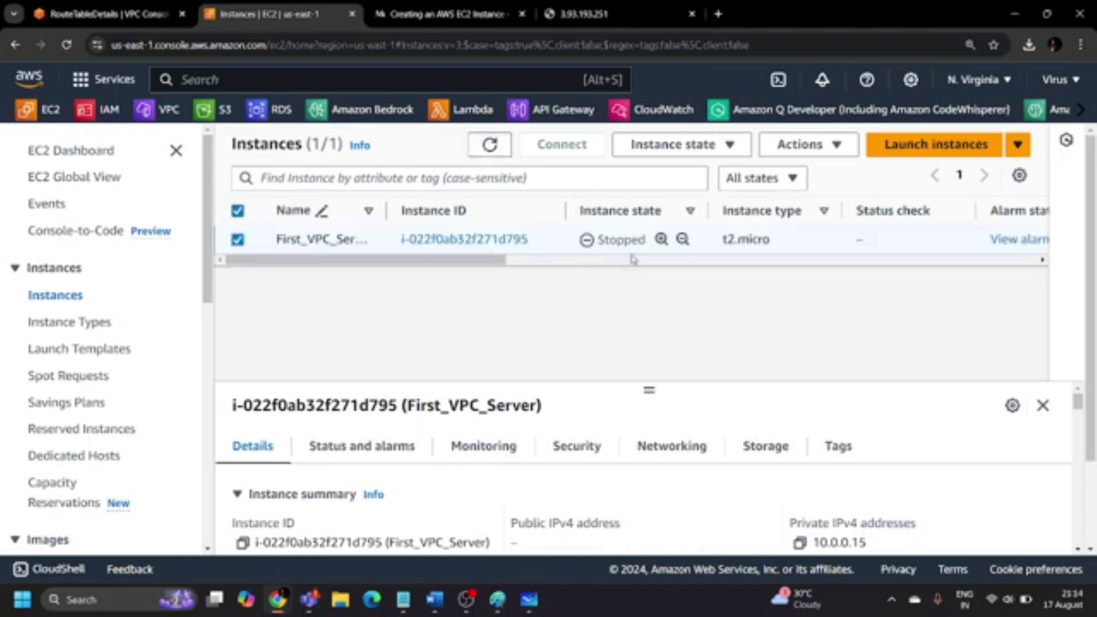
# Reopen the user data settings of First_VPC_Server at the new user data text.
pyautogui.click(826, 149)
pyautogui.moveTo(808, 267)
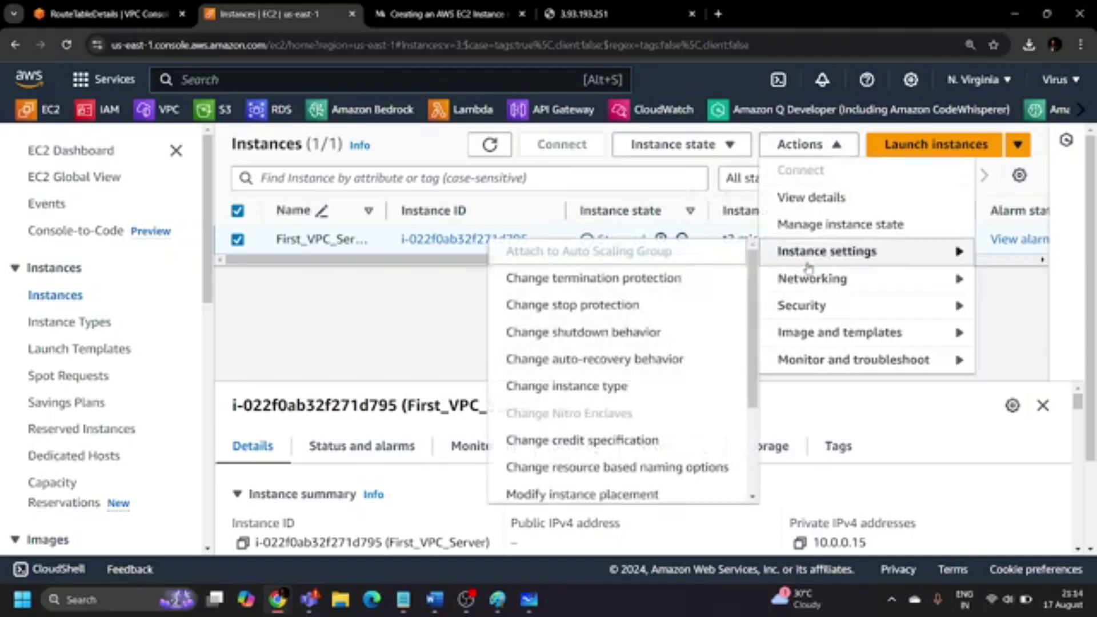
pyautogui.scroll(-3, 562, 366)
pyautogui.click(543, 406)
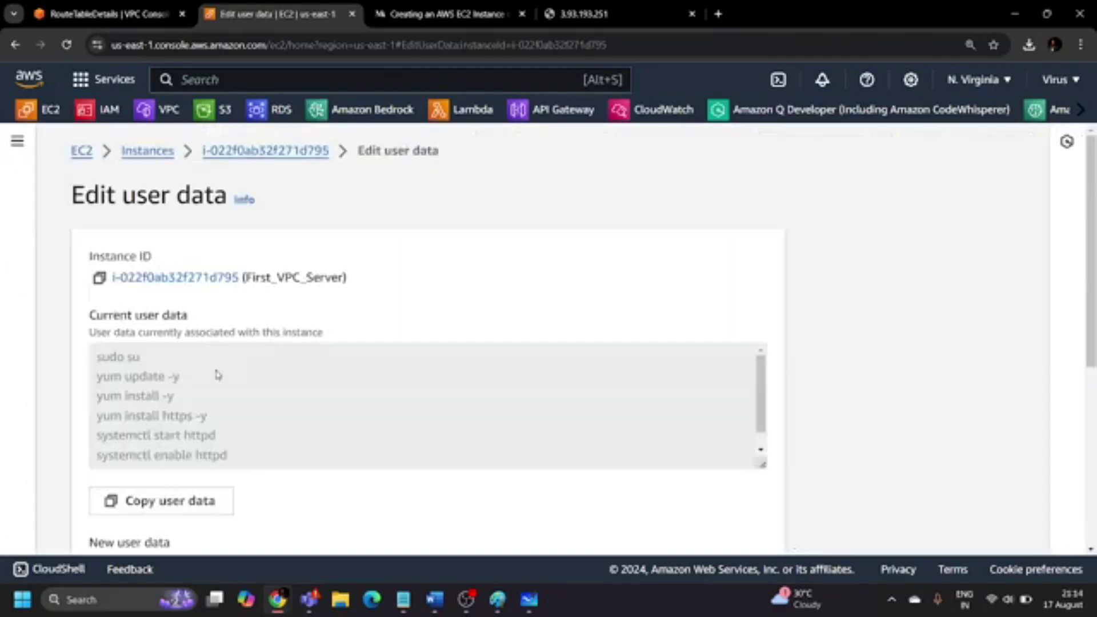
pyautogui.scroll(-1, 217, 374)
pyautogui.scroll(-5, 261, 497)
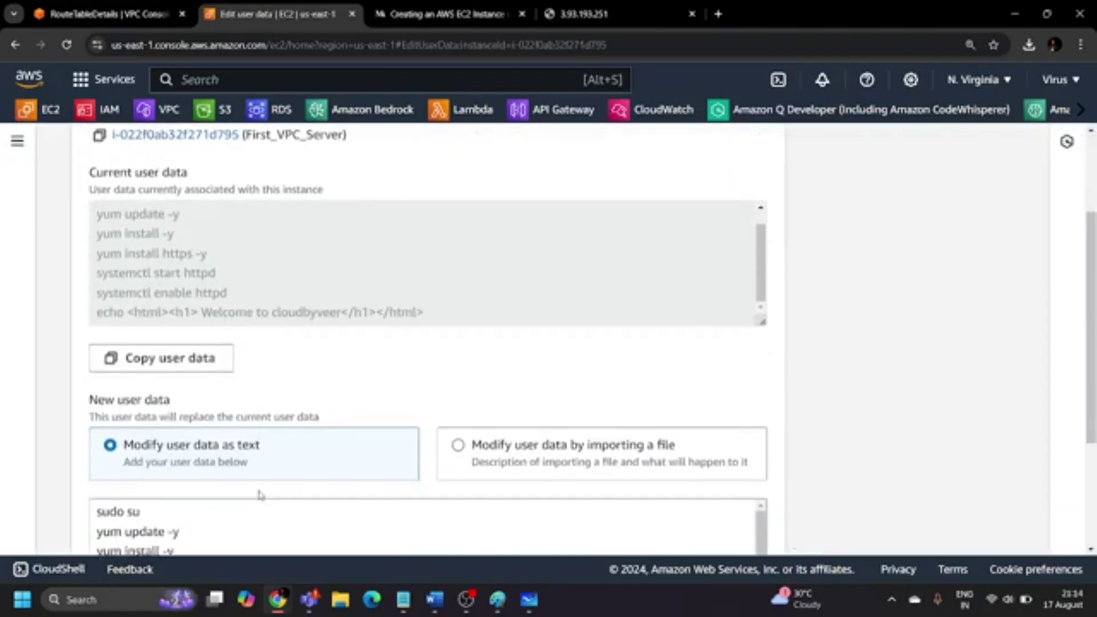
pyautogui.scroll(-1, 270, 457)
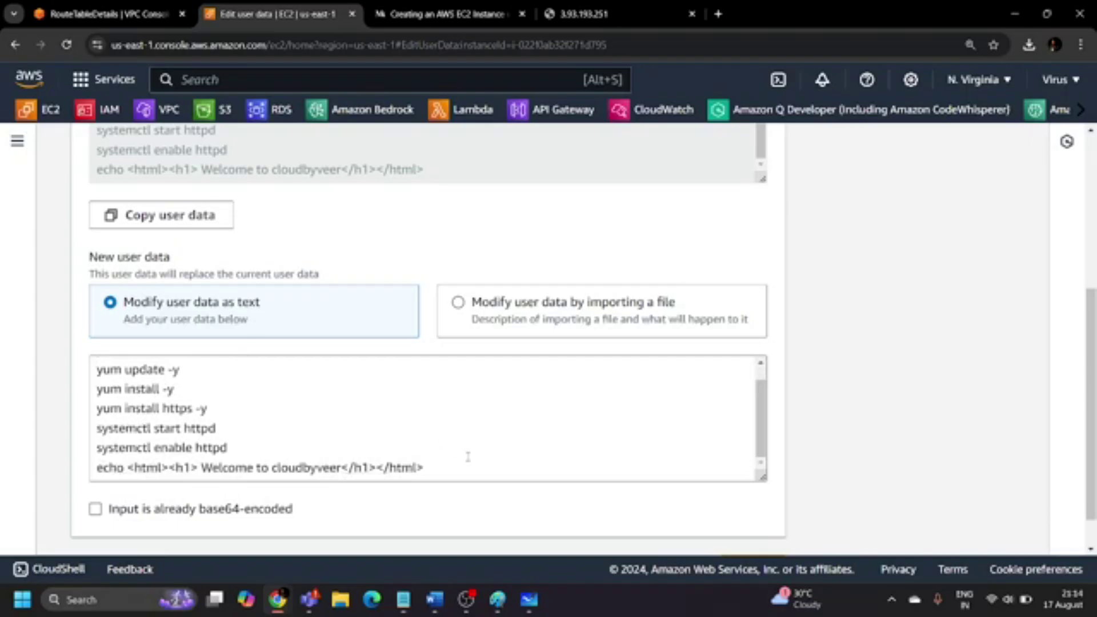
# Replace the whole new user data text with the Apache web server script copied from the EC2 instance article.
pyautogui.moveTo(435, 462); pyautogui.dragTo(85, 366)
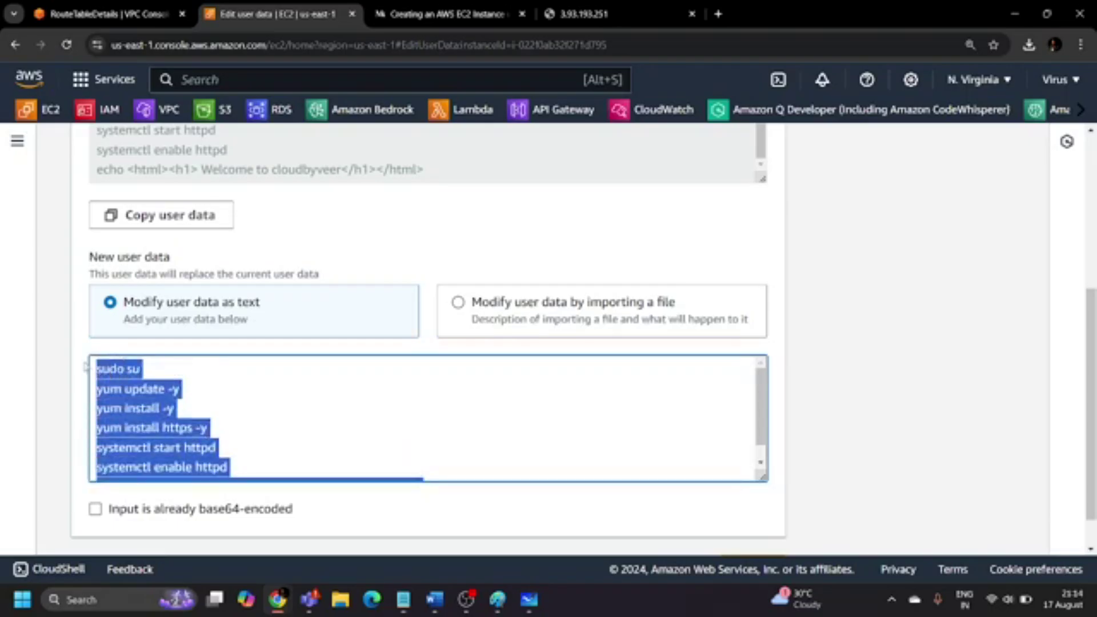
pyautogui.write('3.93.193.251')
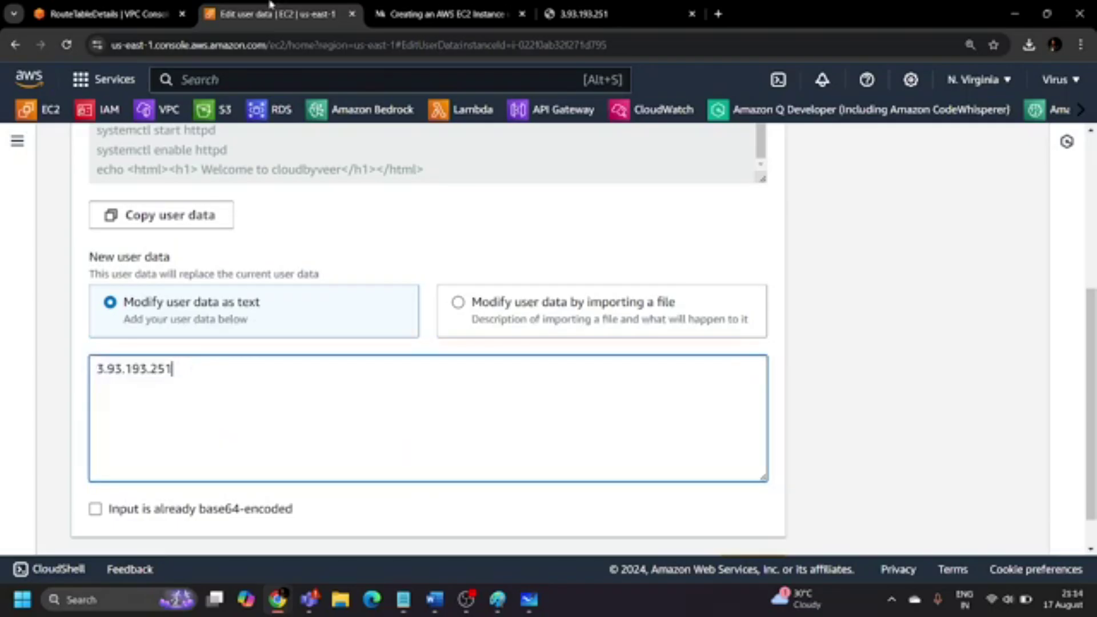
pyautogui.click(443, 13)
pyautogui.rightClick(417, 301)
pyautogui.click(434, 311)
pyautogui.click(260, 7)
pyautogui.hotkey('ctrl', 'a')
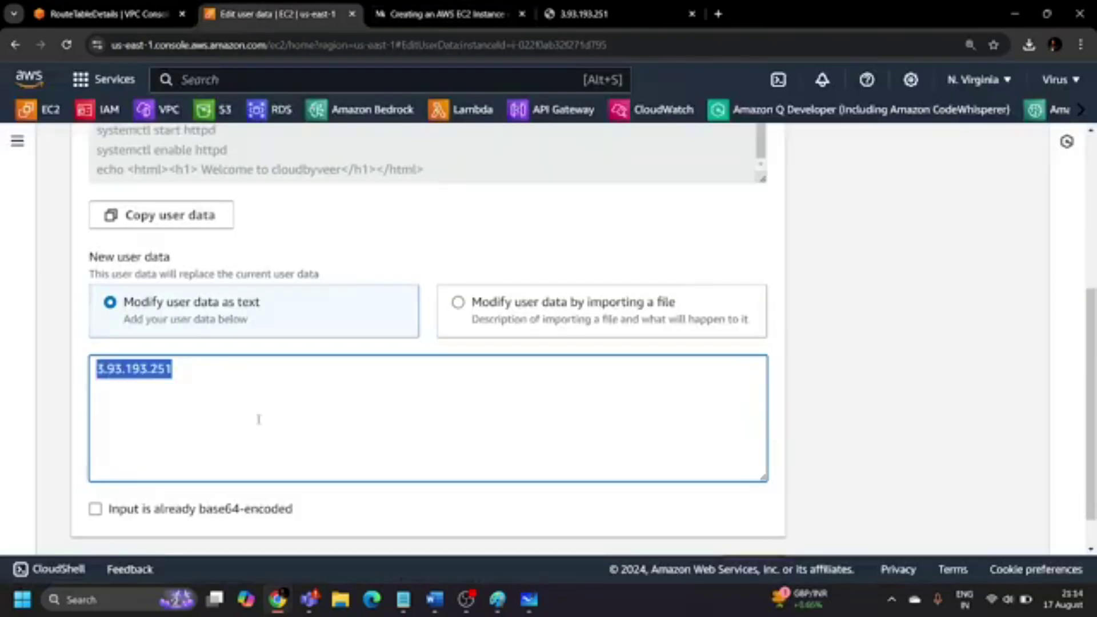
pyautogui.hotkey('ctrl', 'v')
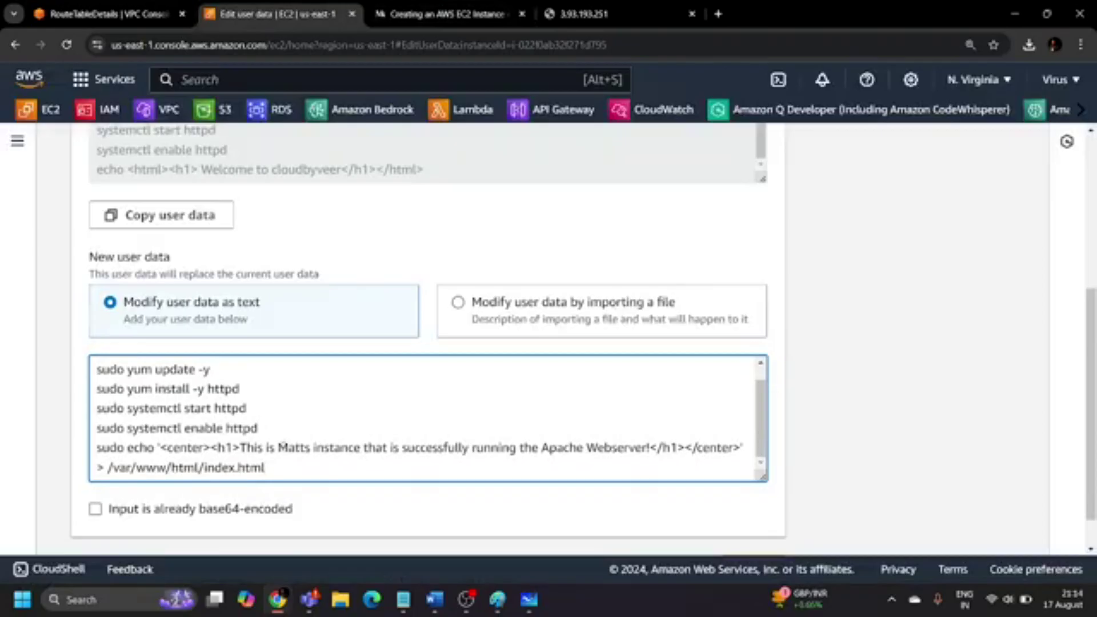
# Replace the person's name in the script's echo message with Cloudbyveer and save the user data.
pyautogui.moveTo(278, 448); pyautogui.dragTo(313, 447)
pyautogui.write('Cloudby')
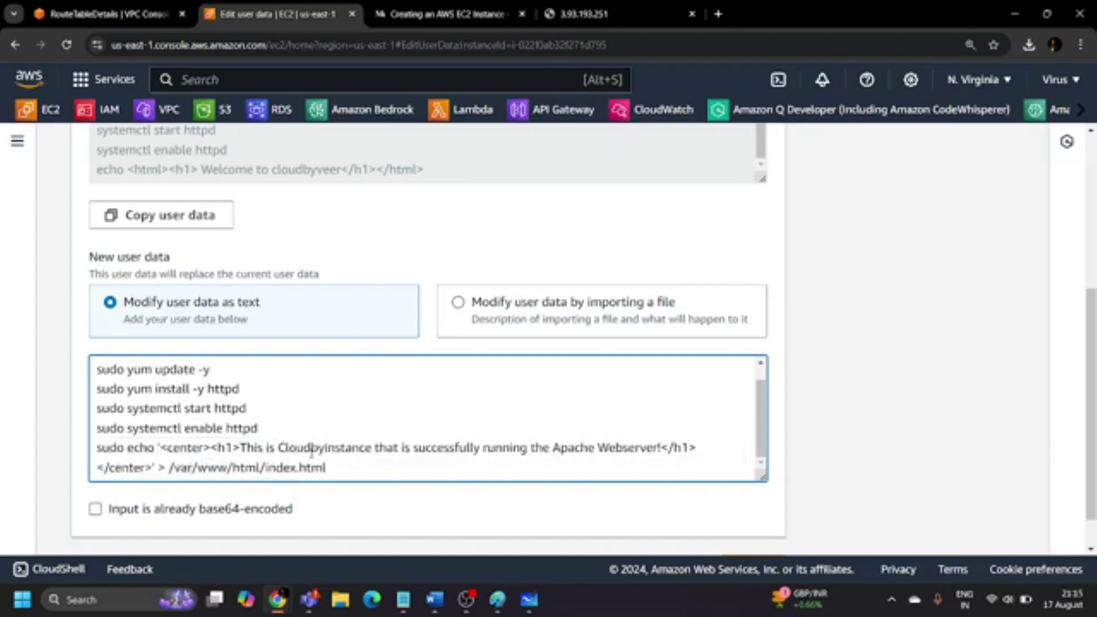
pyautogui.write('veer')
pyautogui.scroll(-1, 343, 460)
pyautogui.rightClick(664, 510)
pyautogui.click(745, 524)
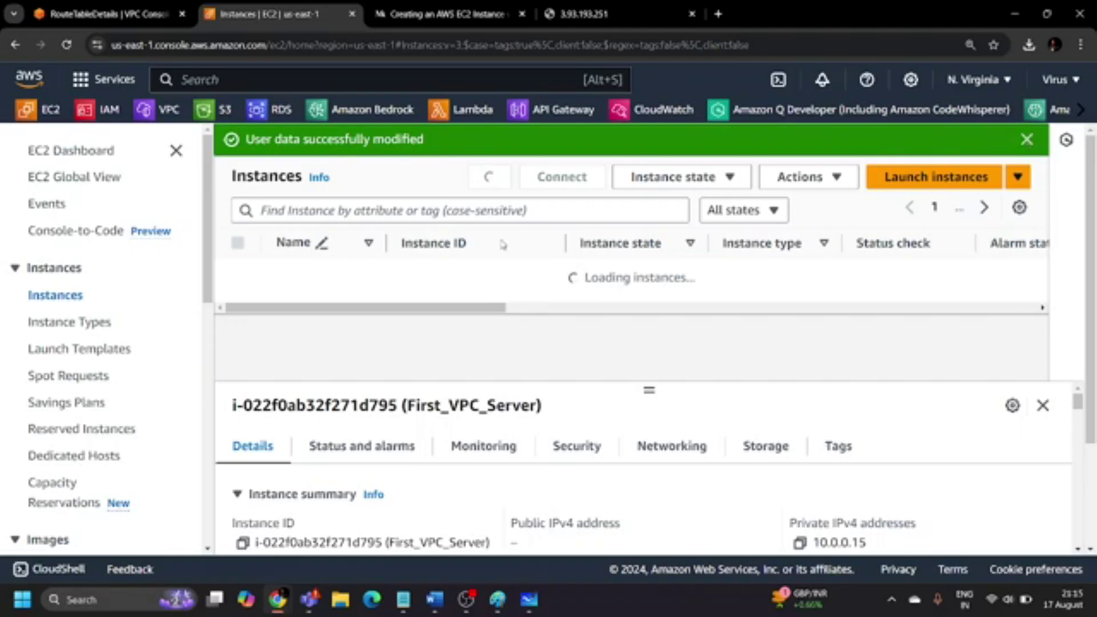
# Start the First_VPC_Server instance and dismiss the notifications.
pyautogui.click(1027, 140)
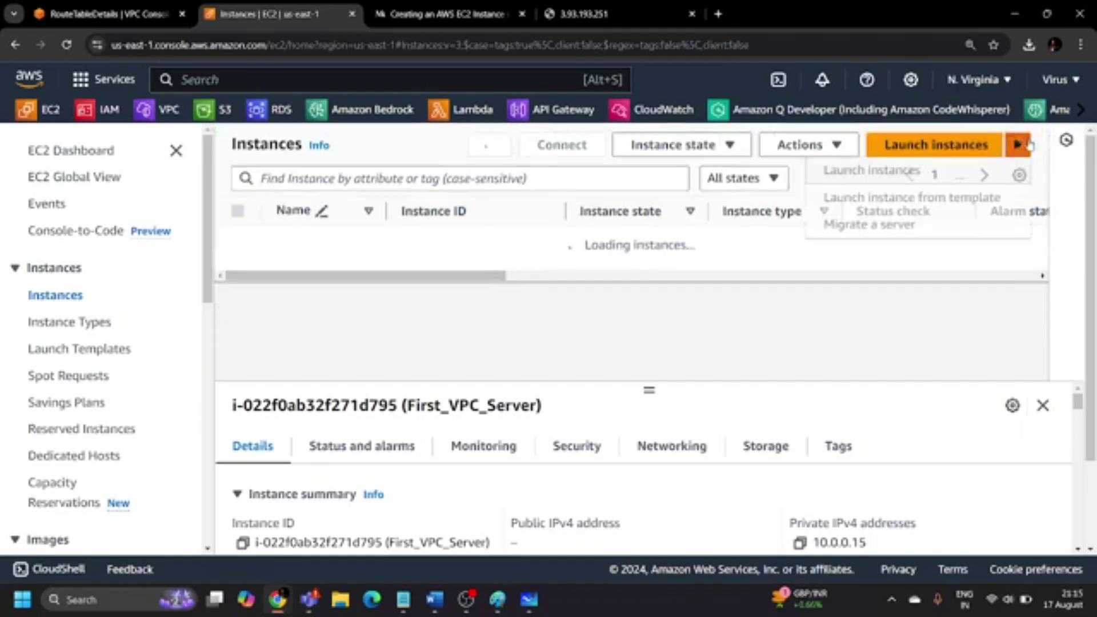
pyautogui.click(1018, 144)
pyautogui.click(691, 149)
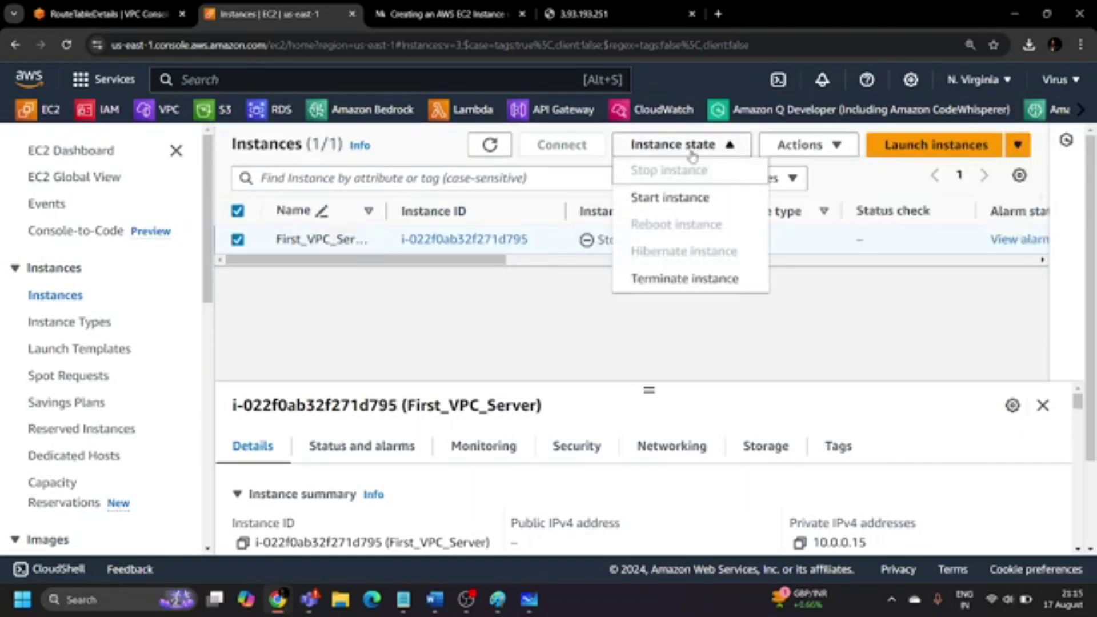
pyautogui.click(678, 196)
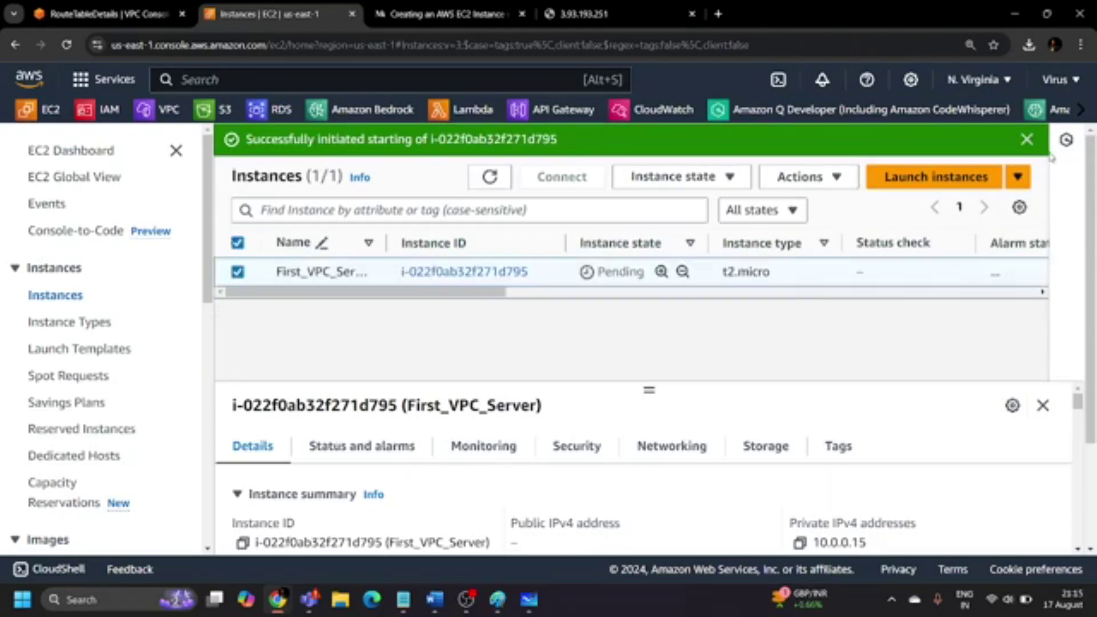
pyautogui.click(1026, 140)
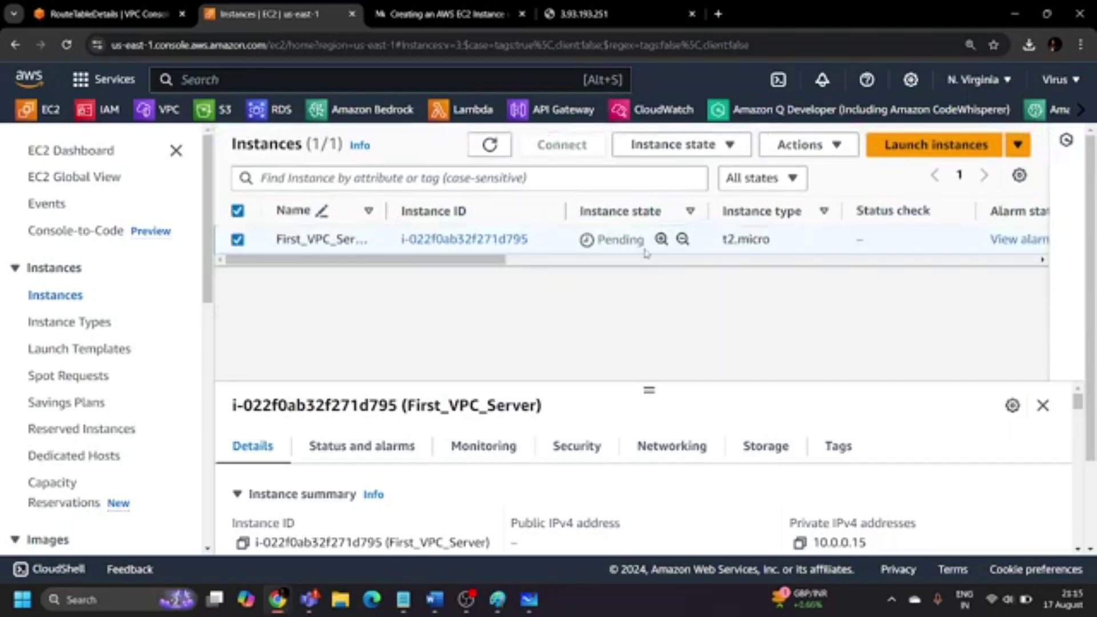
# Switch to the VPC console, begin creating a new VPC only and name it Second_VPC.
pyautogui.click(91, 6)
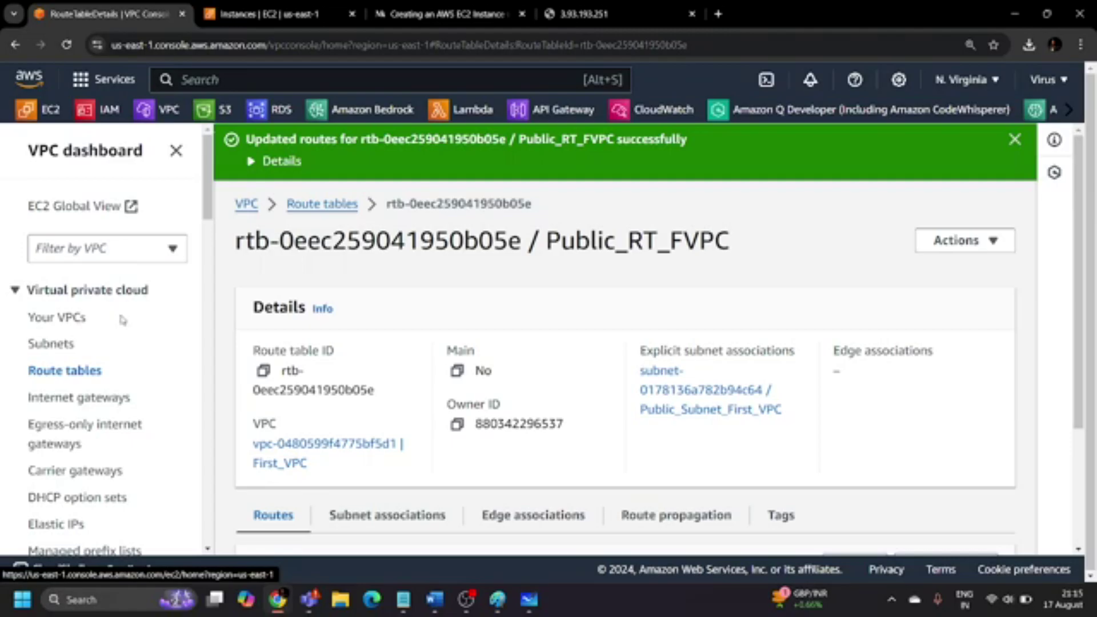
pyautogui.click(59, 318)
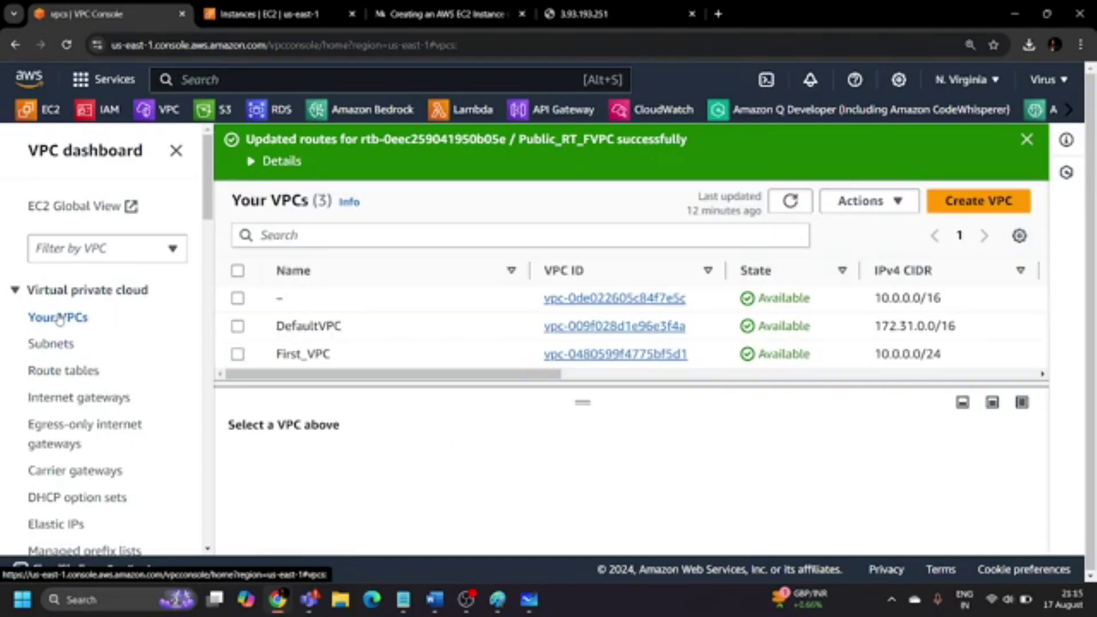
pyautogui.click(1026, 140)
pyautogui.click(989, 144)
pyautogui.scroll(-2, 104, 353)
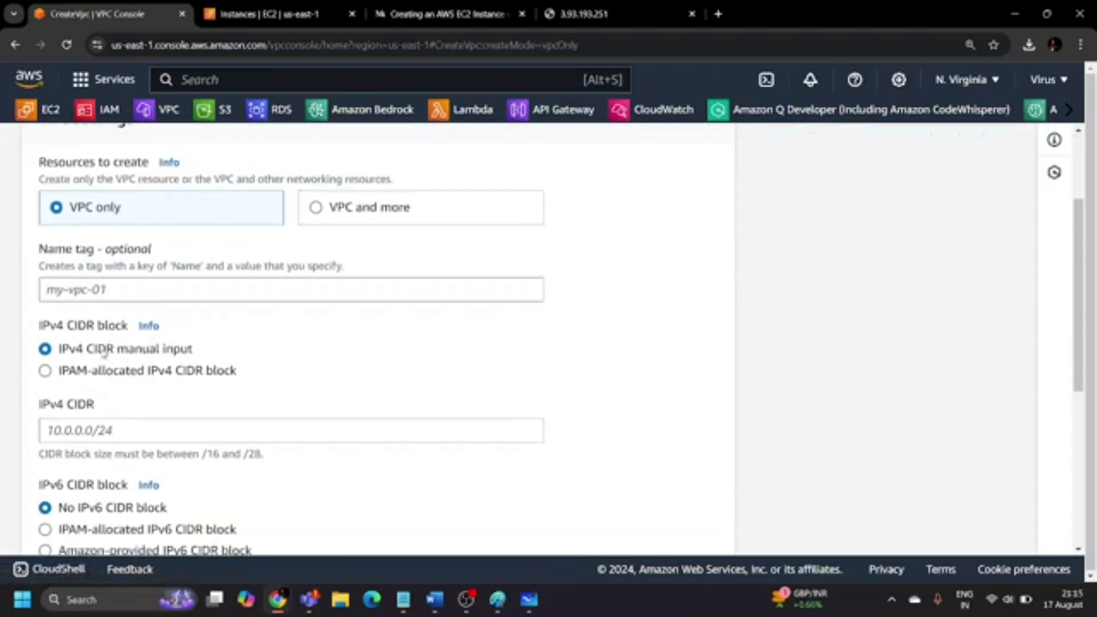
pyautogui.click(135, 286)
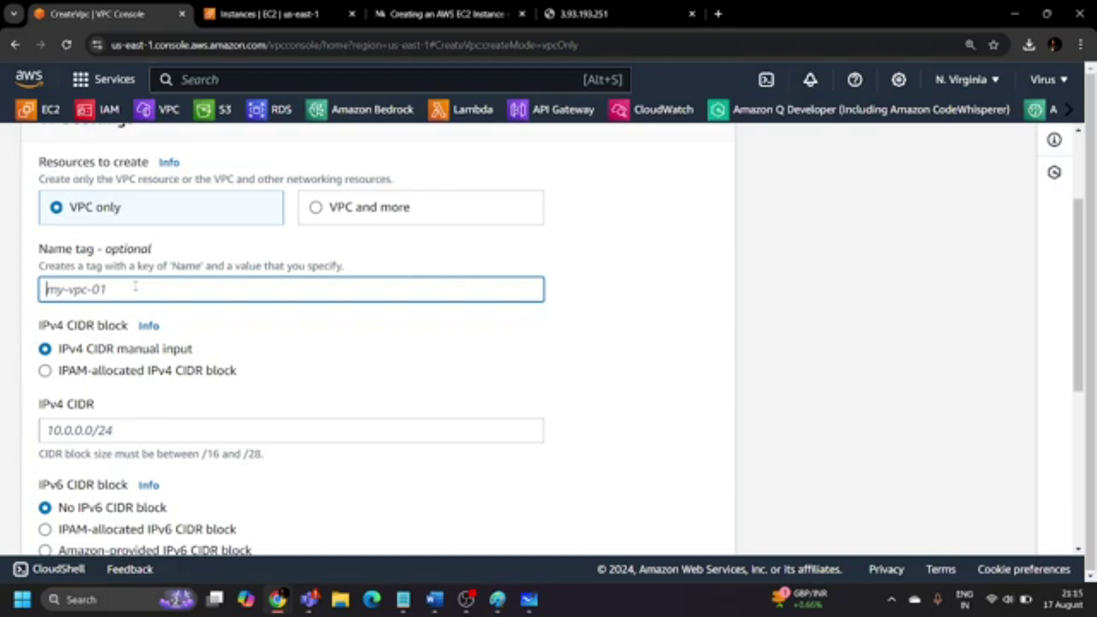
pyautogui.write('Second_VPC')
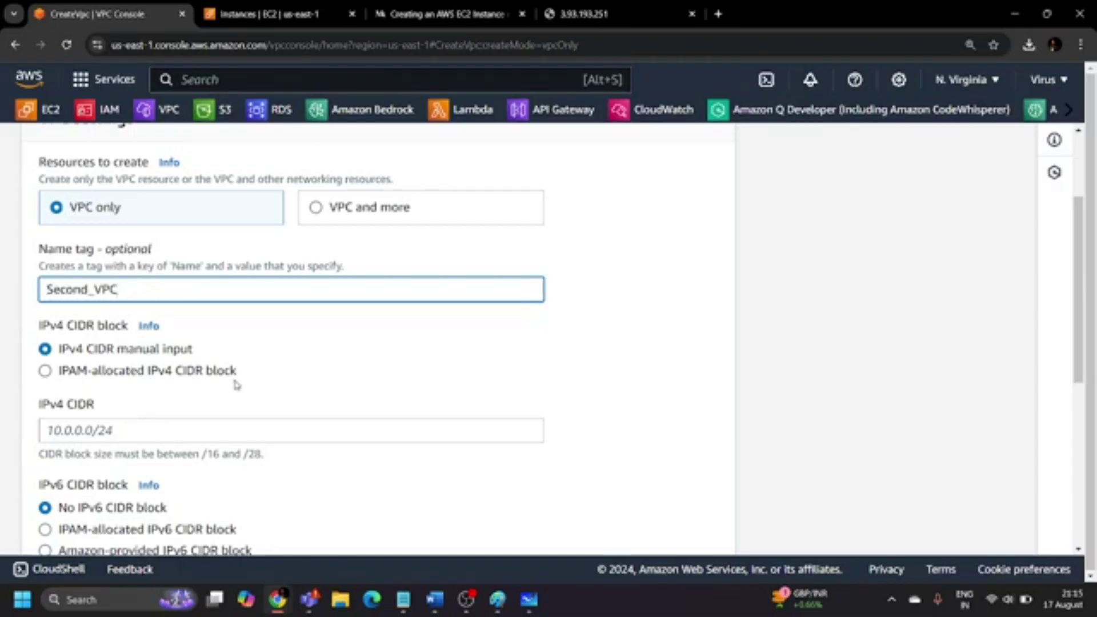
# Set the IPv4 CIDR to 20.0.0.0/24 and create the VPC.
pyautogui.click(184, 429)
pyautogui.write('20.0.0.0/')
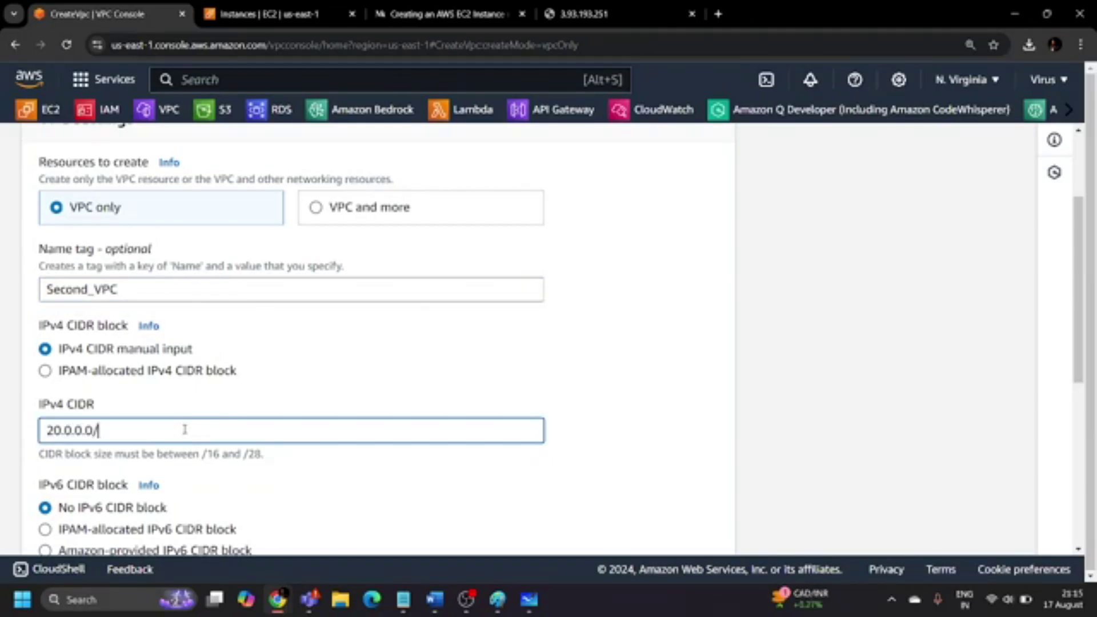
pyautogui.scroll(1, 194, 451)
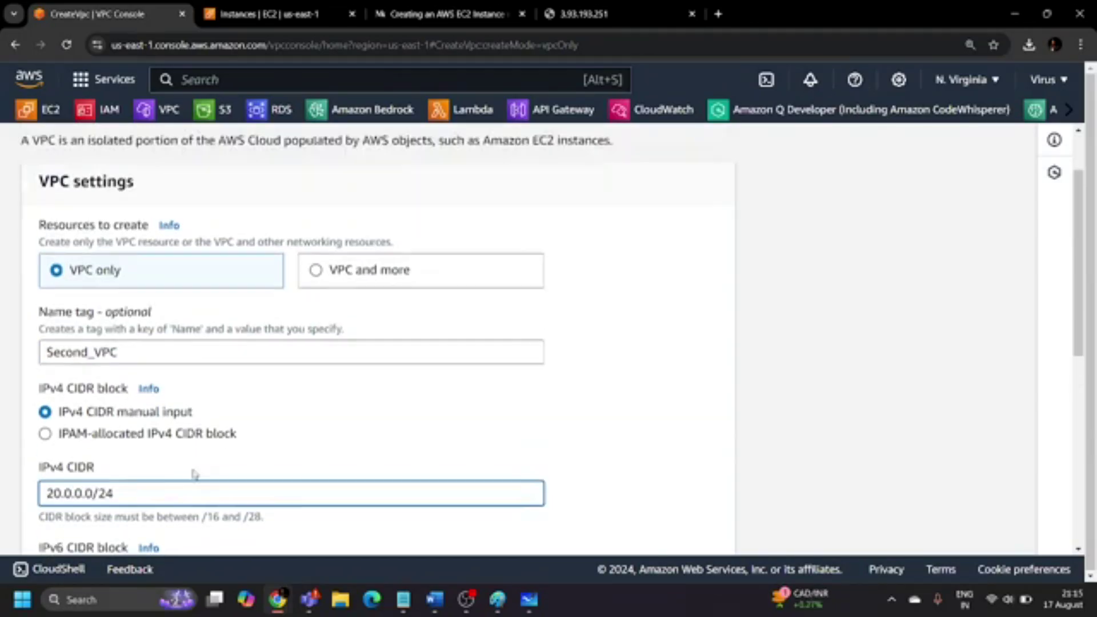
pyautogui.scroll(-7, 304, 468)
pyautogui.click(660, 528)
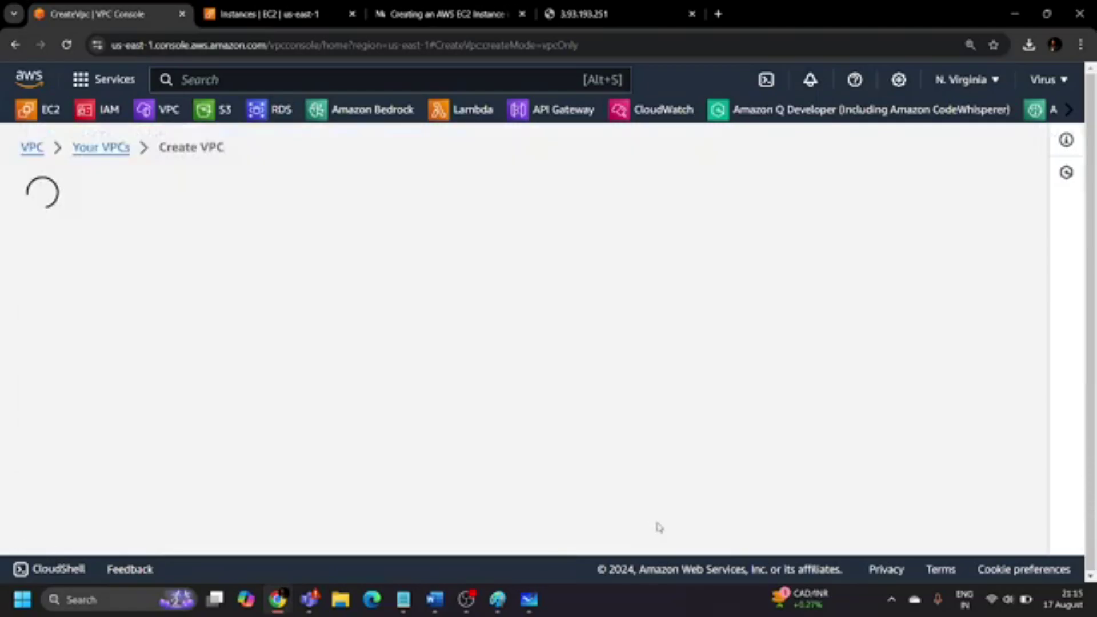
# Return to the EC2 instances list, refresh it and copy the public IPv4 address of First_VPC_Server.
pyautogui.click(306, 12)
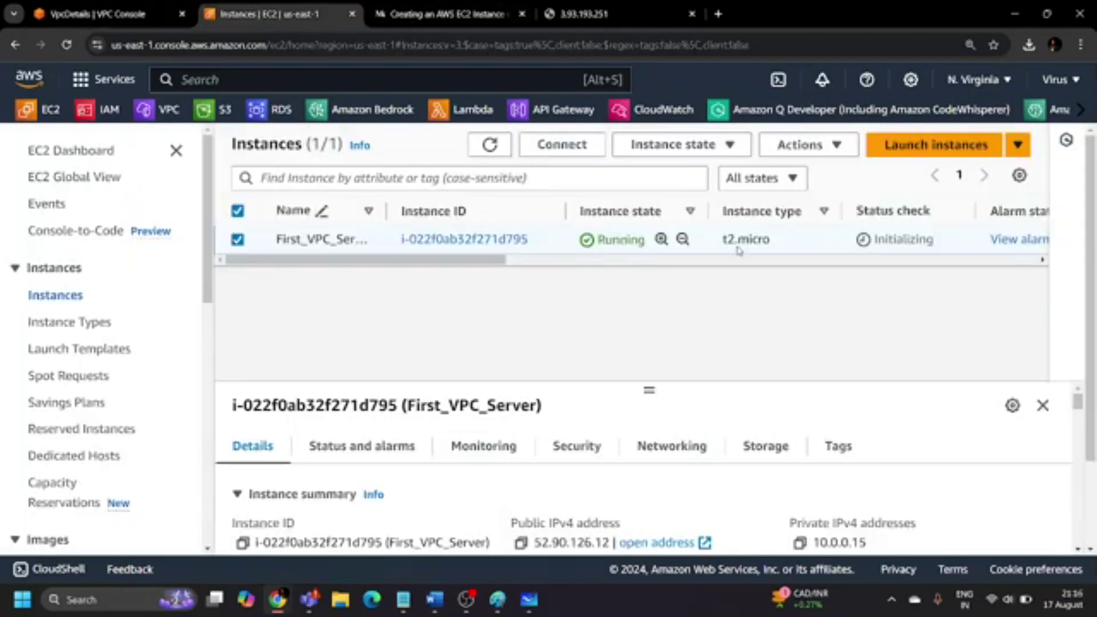
pyautogui.click(489, 145)
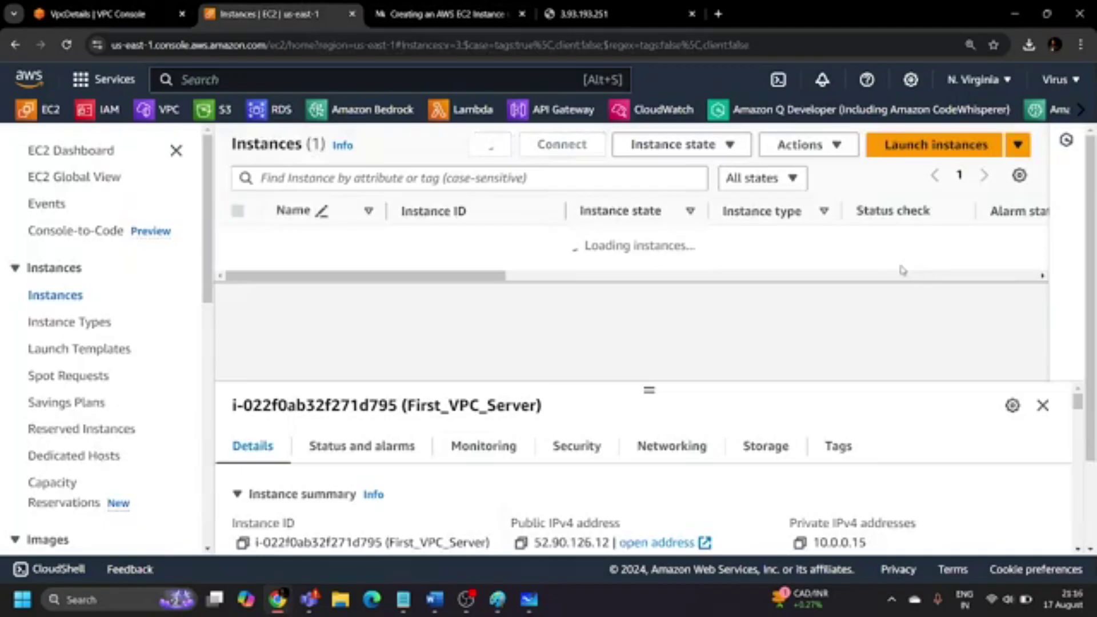
pyautogui.click(519, 543)
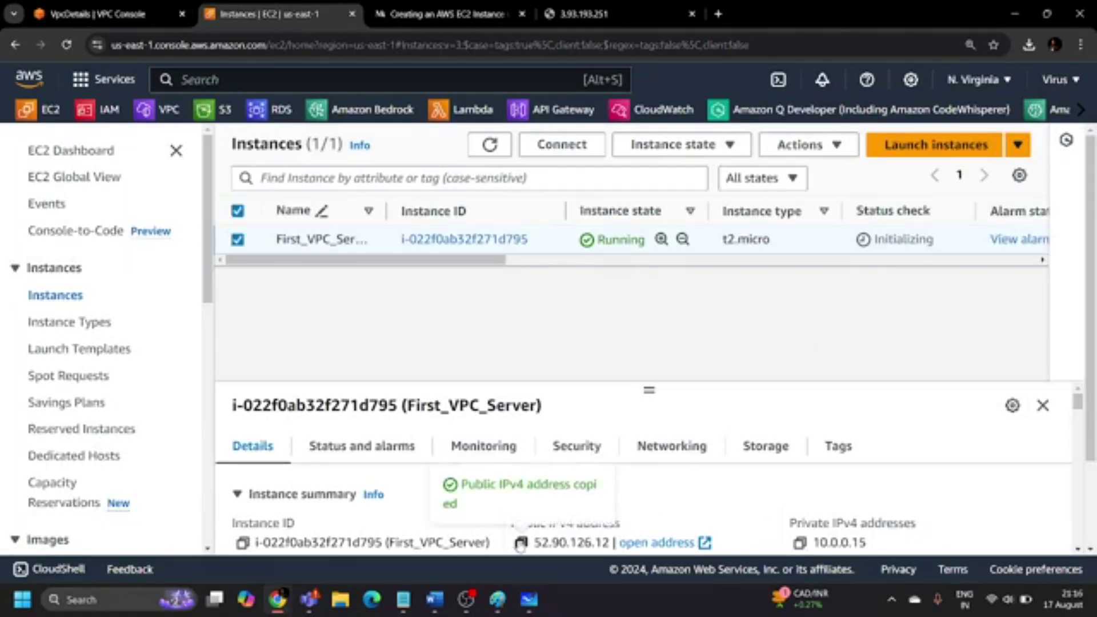
# Close the EC2 article and the old server page, and return to the Second_VPC details in the VPC console.
pyautogui.click(522, 15)
pyautogui.click(522, 15)
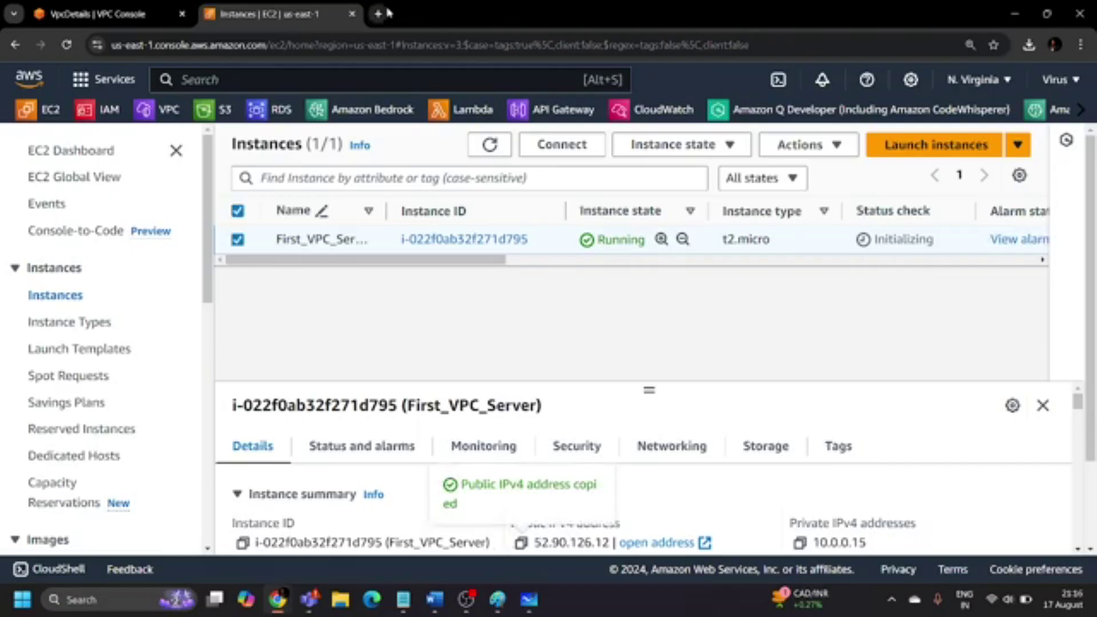
pyautogui.click(136, 8)
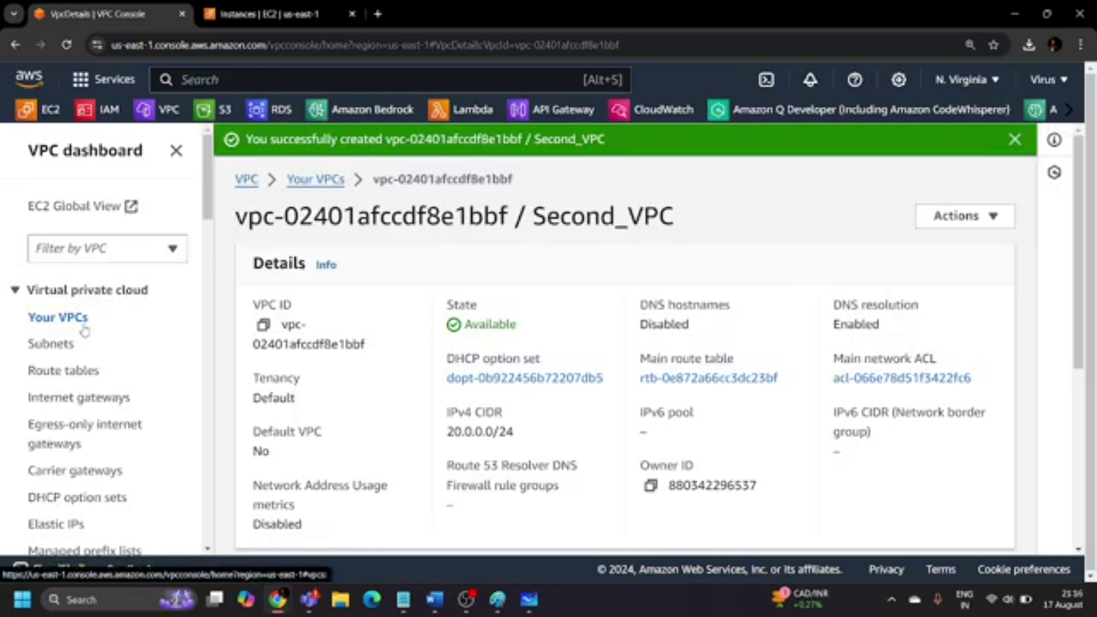
# Check the DHCP and DNS options in Second_VPC's settings and return to the list of VPCs without changing them.
pyautogui.click(993, 217)
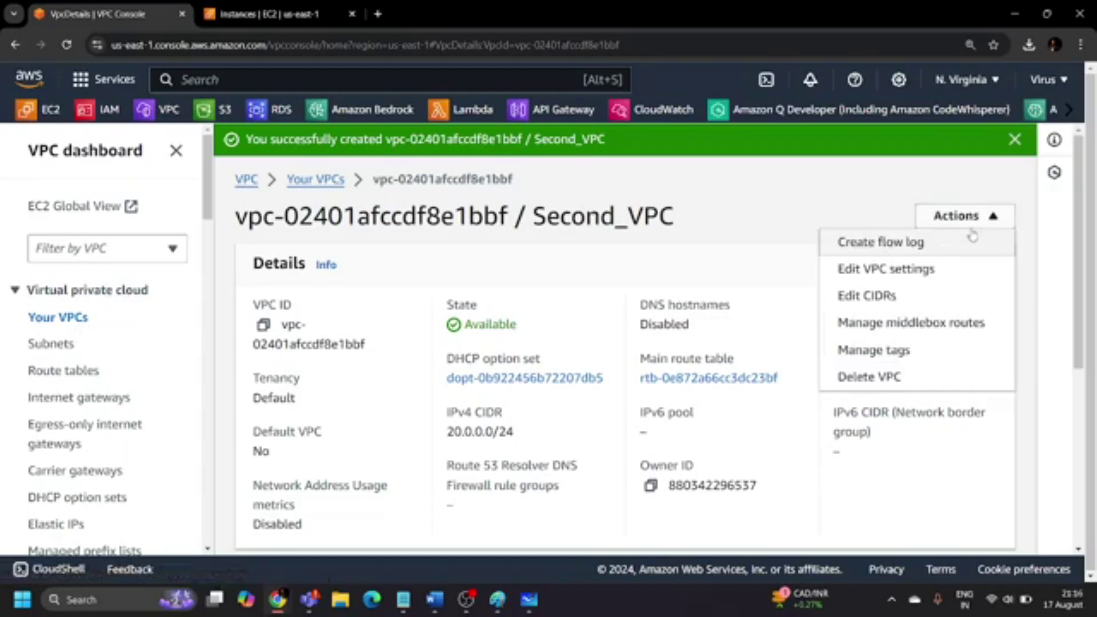
pyautogui.click(849, 275)
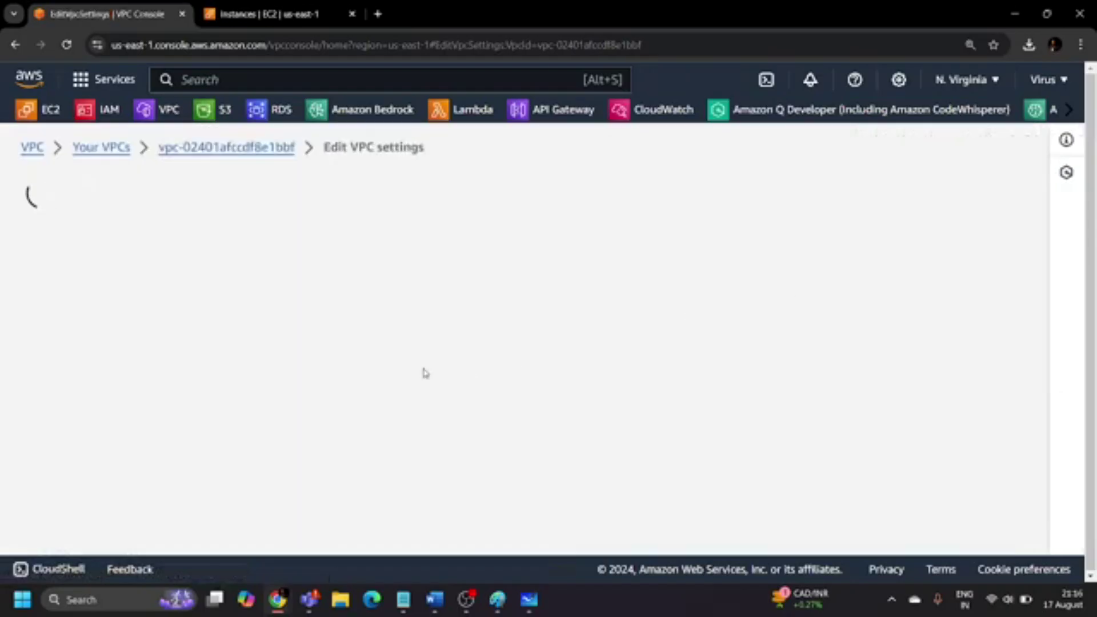
pyautogui.scroll(-4, 362, 384)
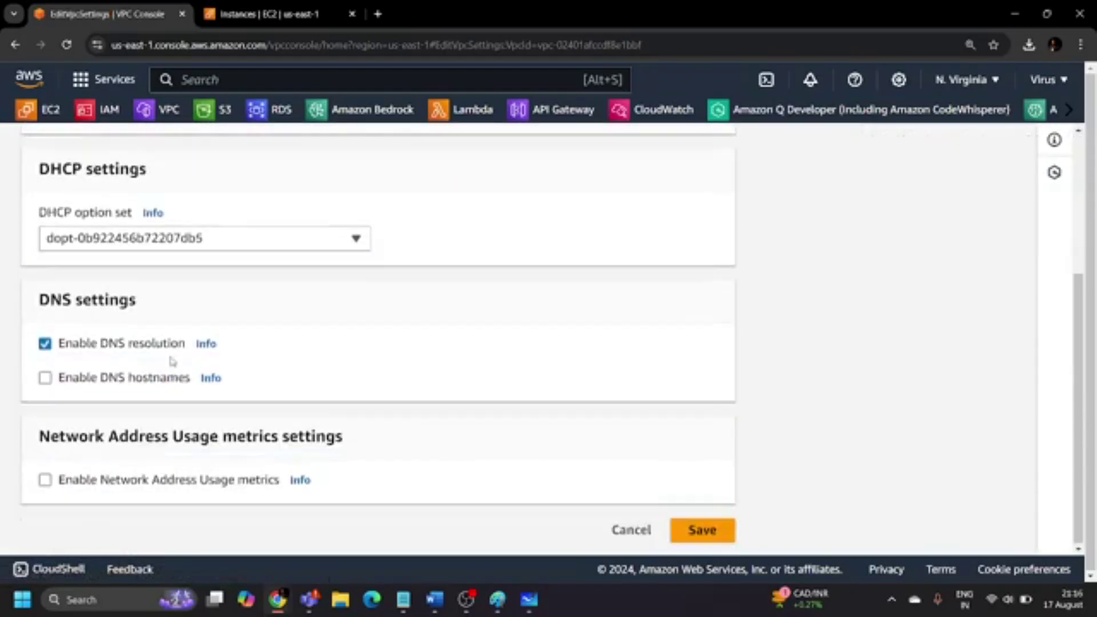
pyautogui.scroll(4, 205, 360)
pyautogui.click(108, 148)
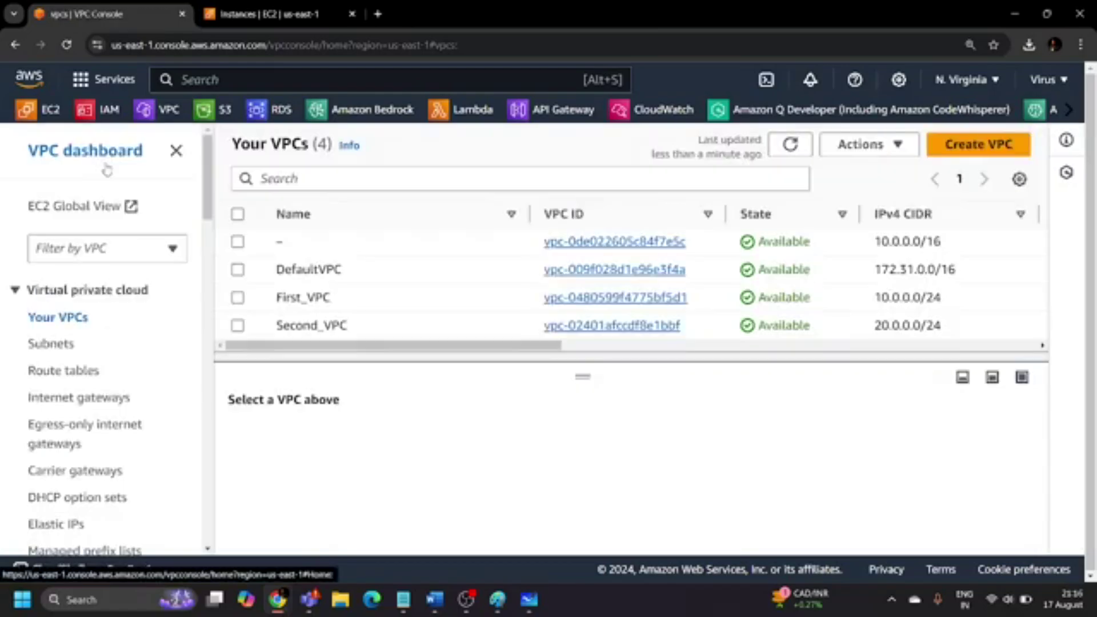
# Start a new subnet in Second_VPC and name it Private_Subnet_second_VPC.
pyautogui.click(59, 344)
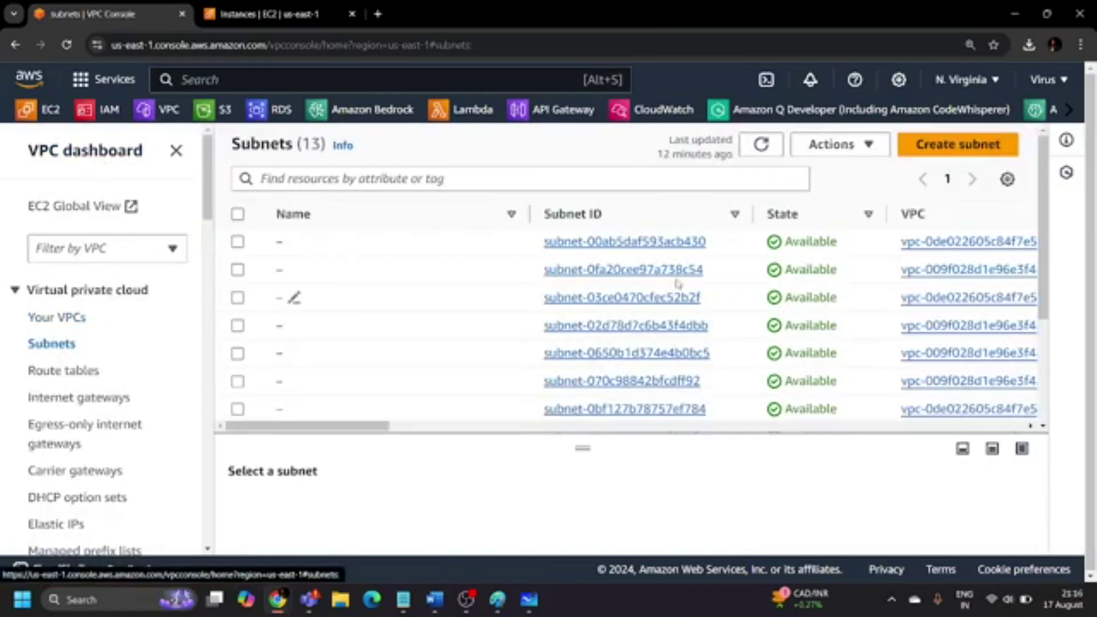
pyautogui.click(935, 144)
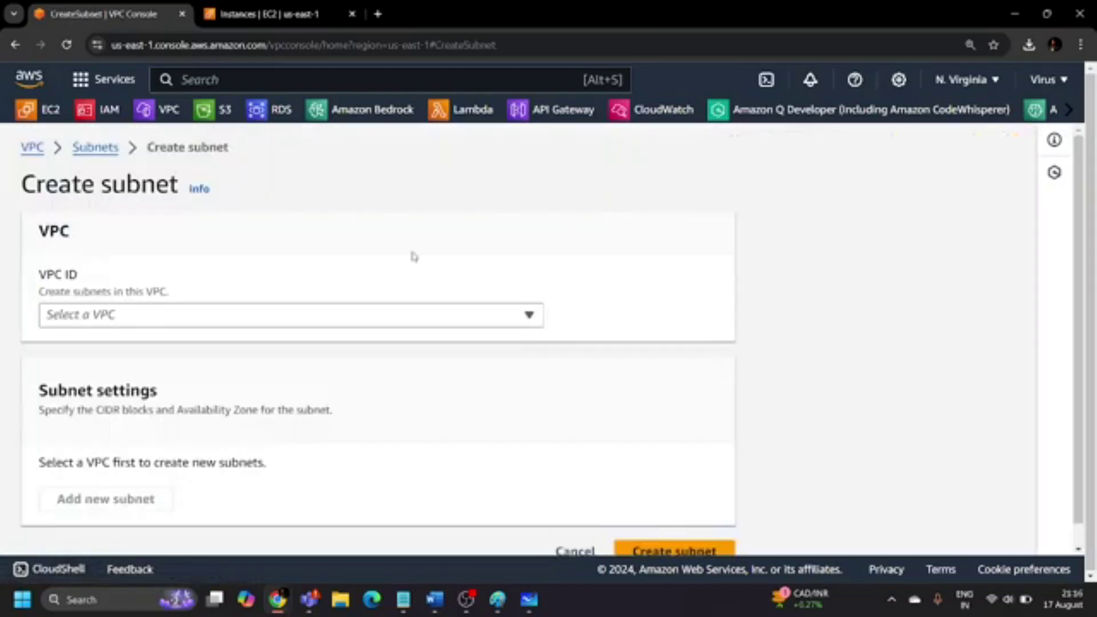
pyautogui.click(261, 308)
pyautogui.click(269, 490)
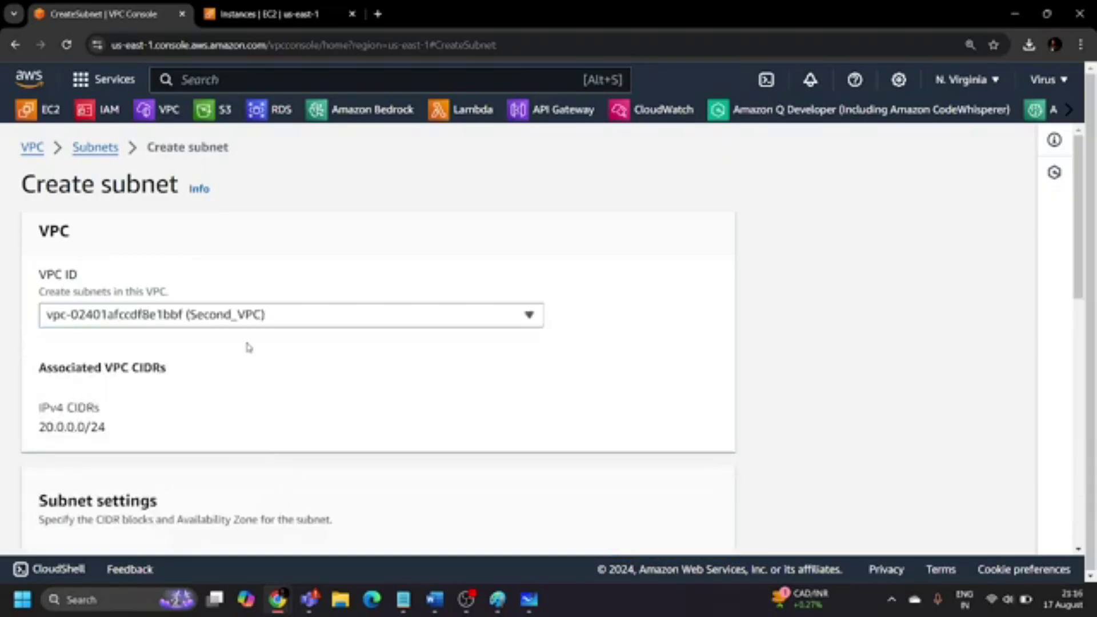
pyautogui.scroll(-7, 247, 353)
pyautogui.click(165, 236)
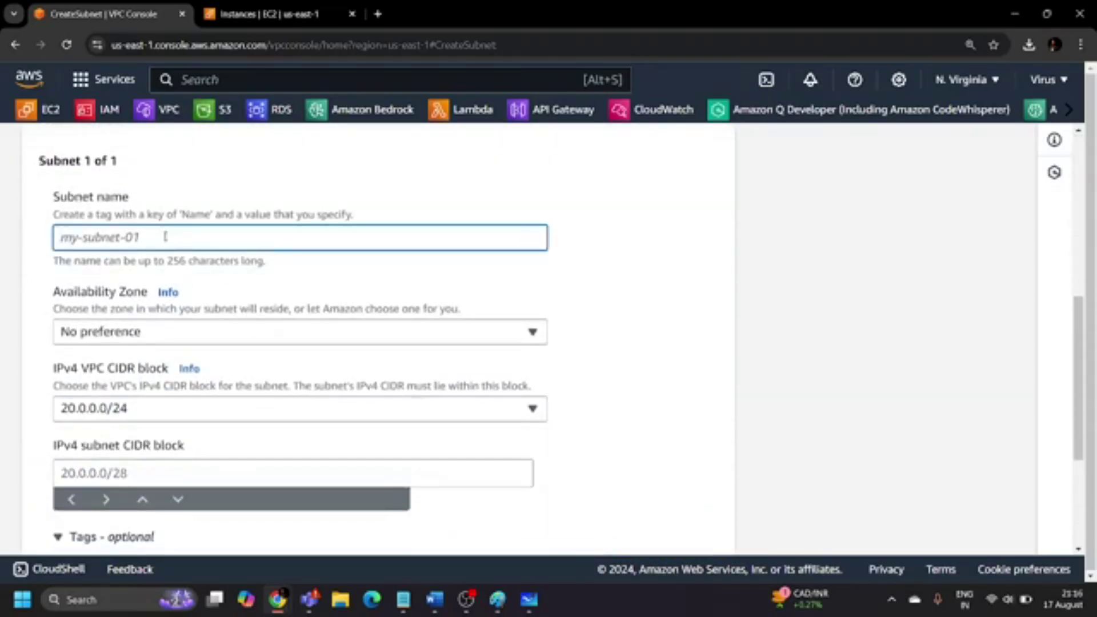
pyautogui.write('Private')
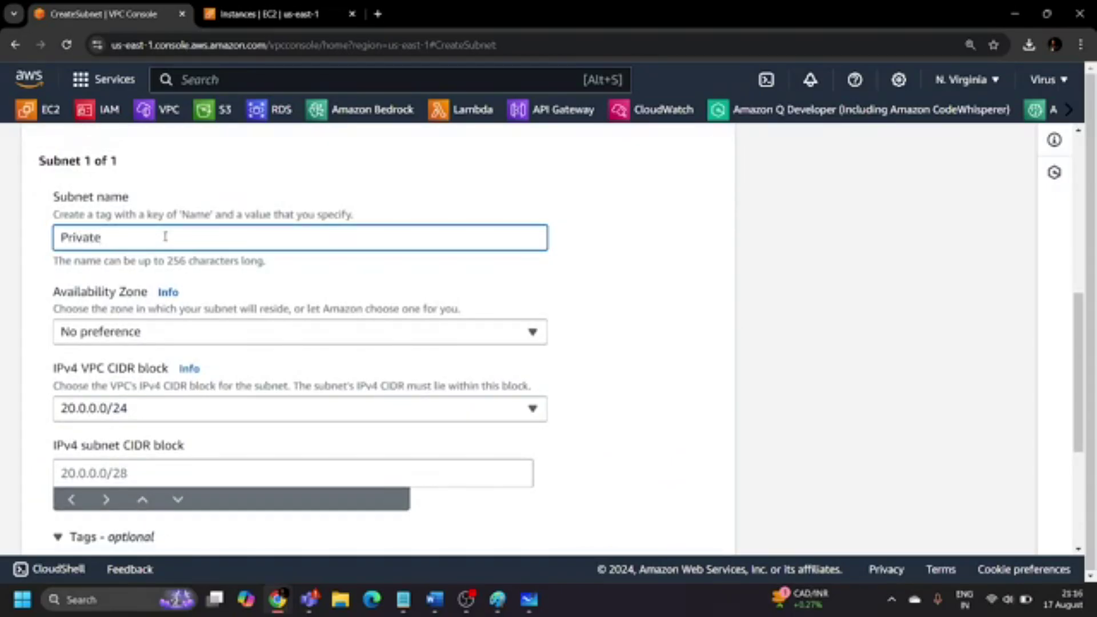
pyautogui.write('_Subnet_second_VPC')
# Set the IPv4 subnet CIDR block to 20.0.0.0/25 and create the subnet.
pyautogui.scroll(-3, 151, 308)
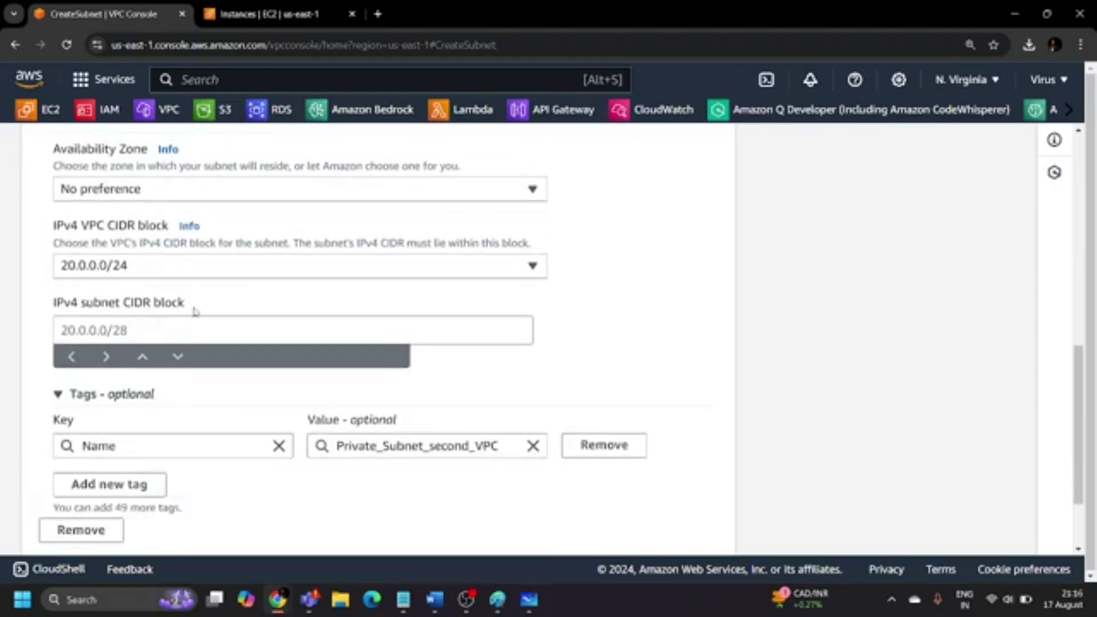
pyautogui.click(136, 336)
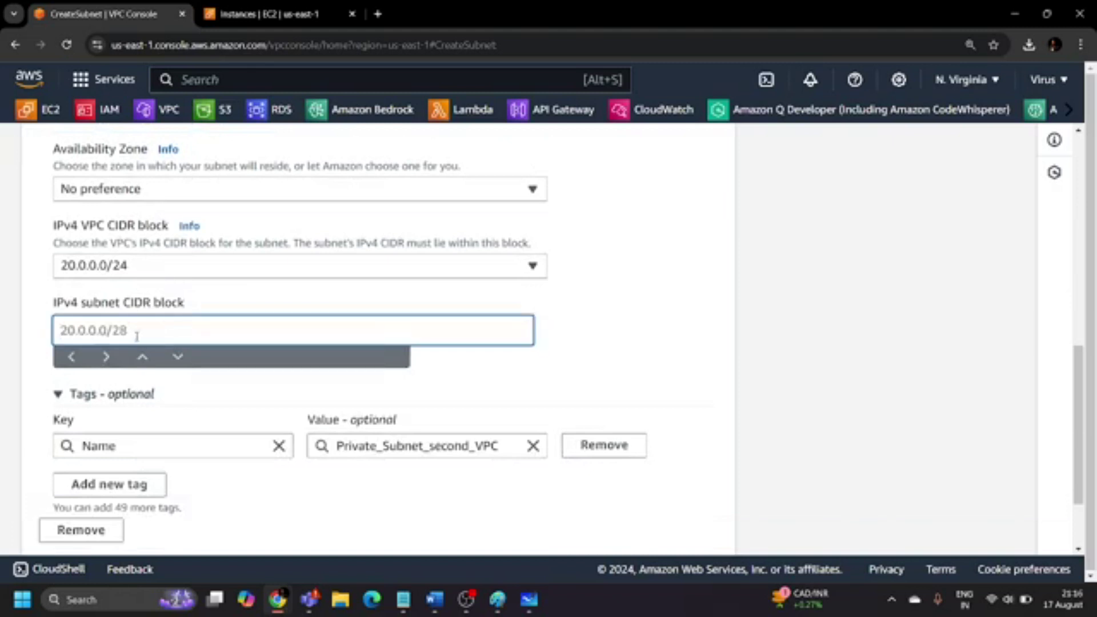
pyautogui.write('20.0.0.00/25')
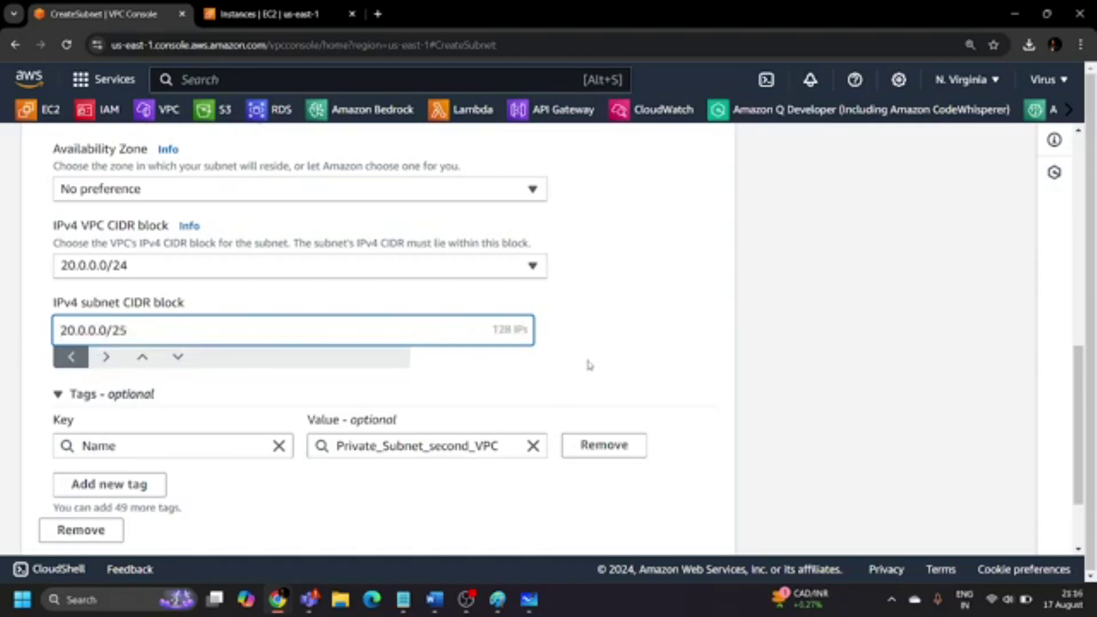
pyautogui.click(724, 303)
pyautogui.scroll(-1, 724, 303)
pyautogui.scroll(-2, 725, 302)
pyautogui.click(673, 528)
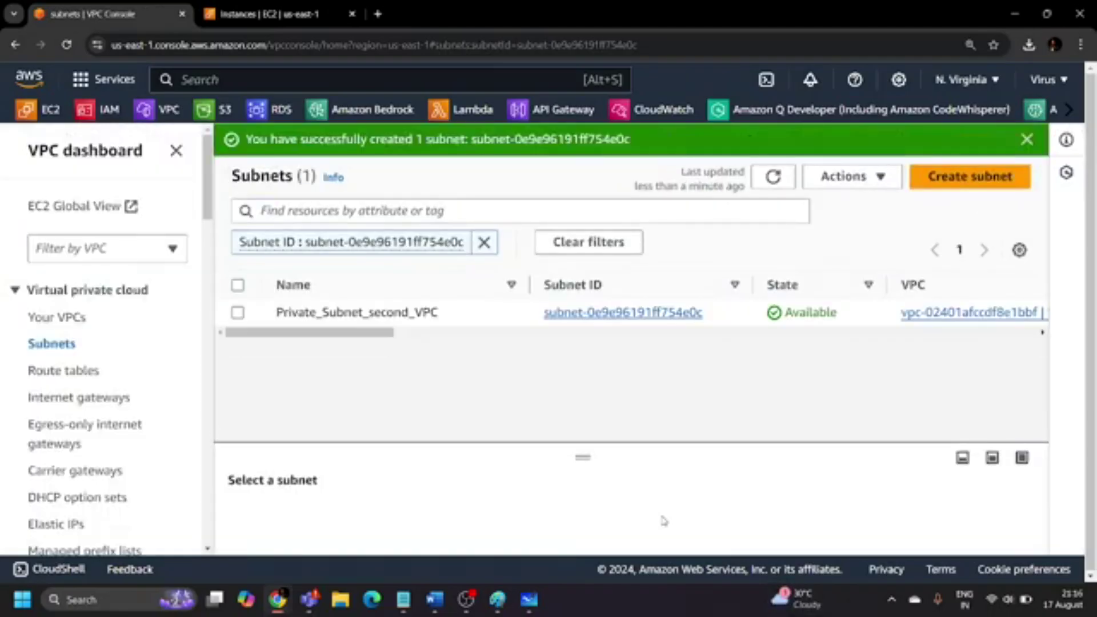
# Start launching a new EC2 instance and name it Second_VPCs_Ec2.
pyautogui.click(273, 14)
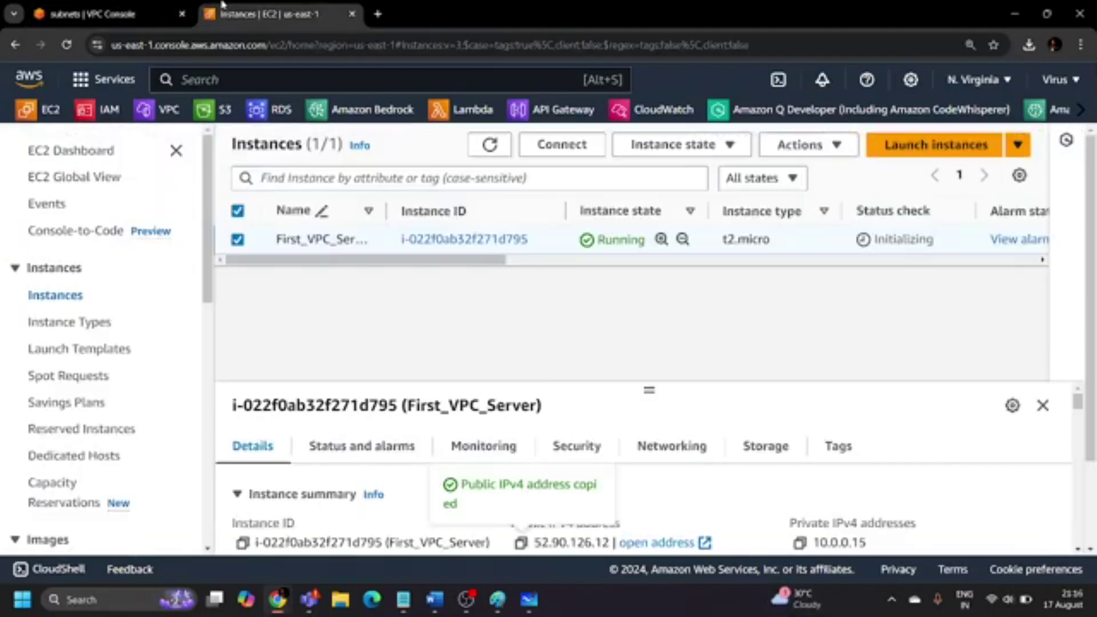
pyautogui.click(909, 147)
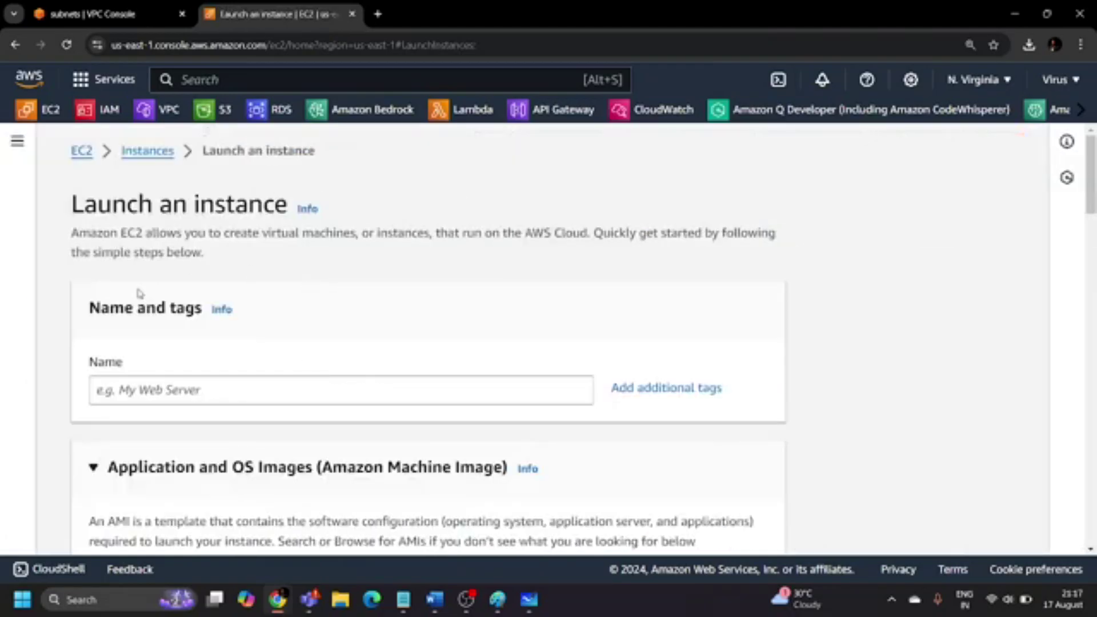
pyautogui.scroll(-1, 267, 320)
pyautogui.click(209, 313)
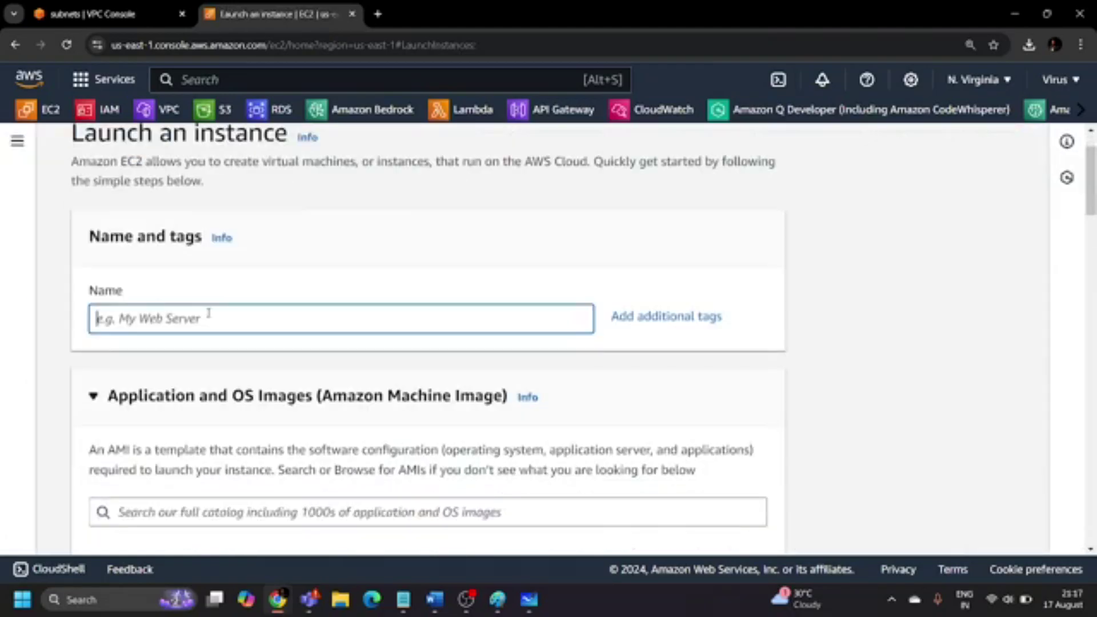
pyautogui.scroll(-2, 228, 273)
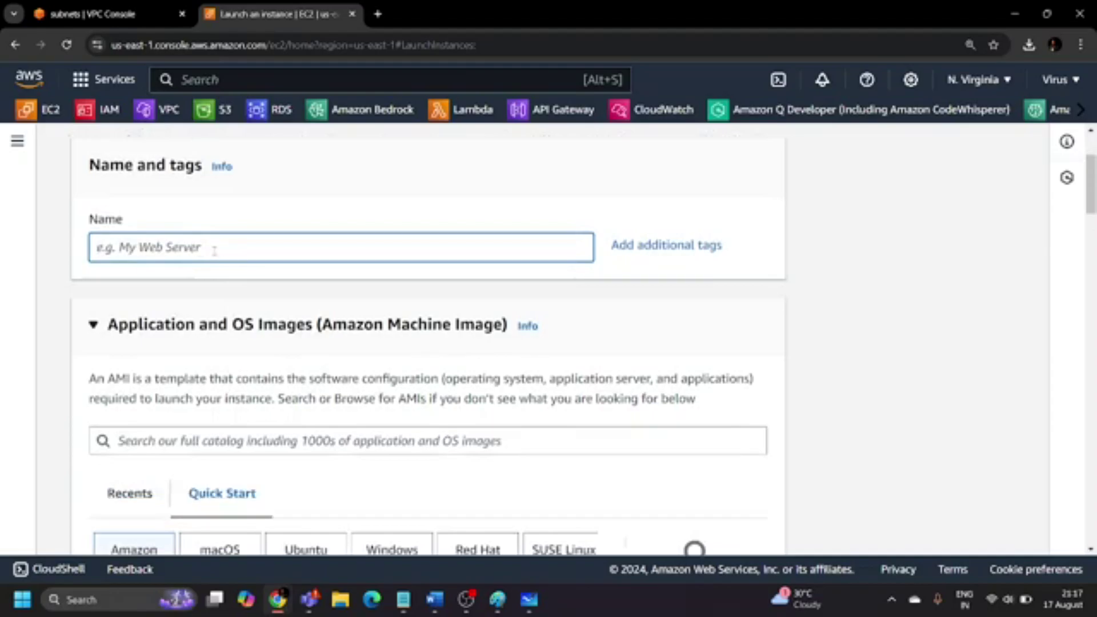
pyautogui.write('Second_')
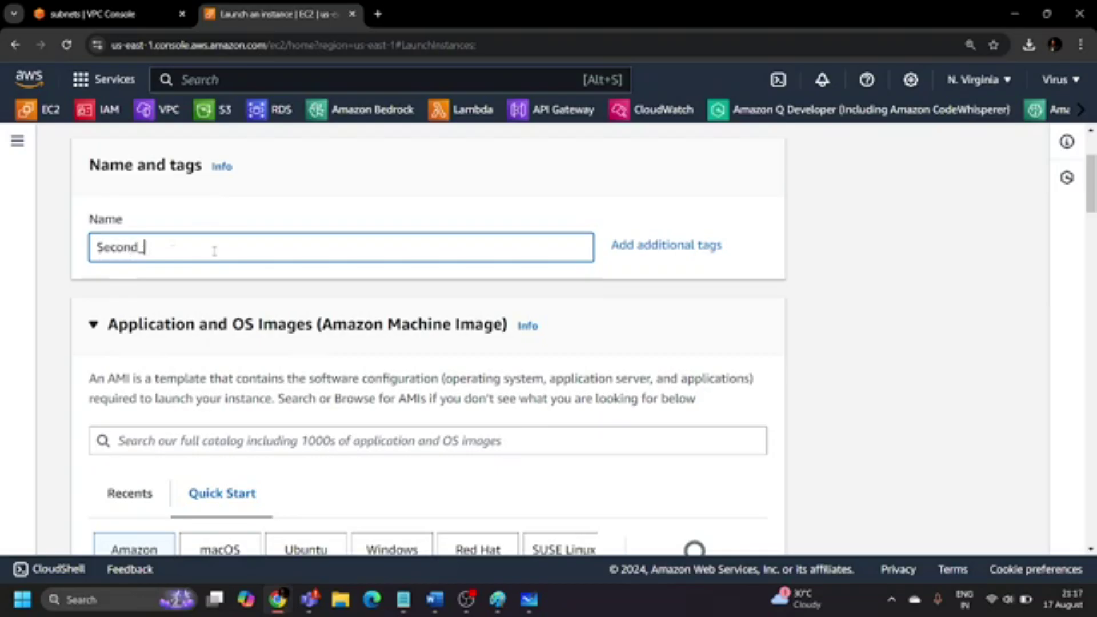
pyautogui.write('VPCs_Ec2')
# Refresh the list of key pairs and choose ec2_ssh_key as the instance's login key pair.
pyautogui.scroll(-15, 214, 252)
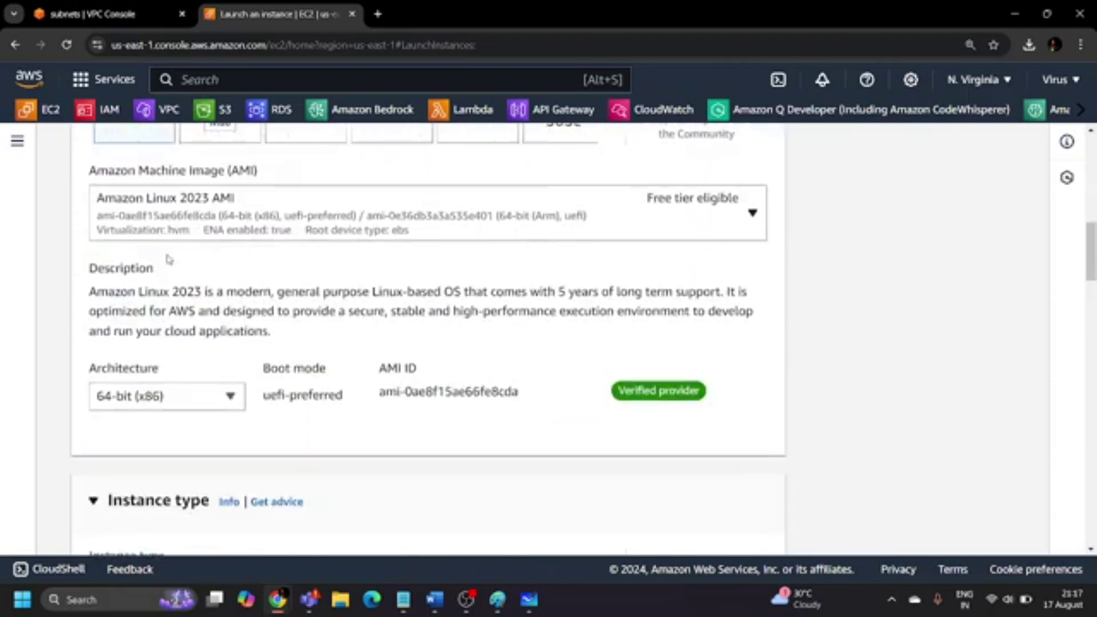
pyautogui.scroll(-3, 189, 282)
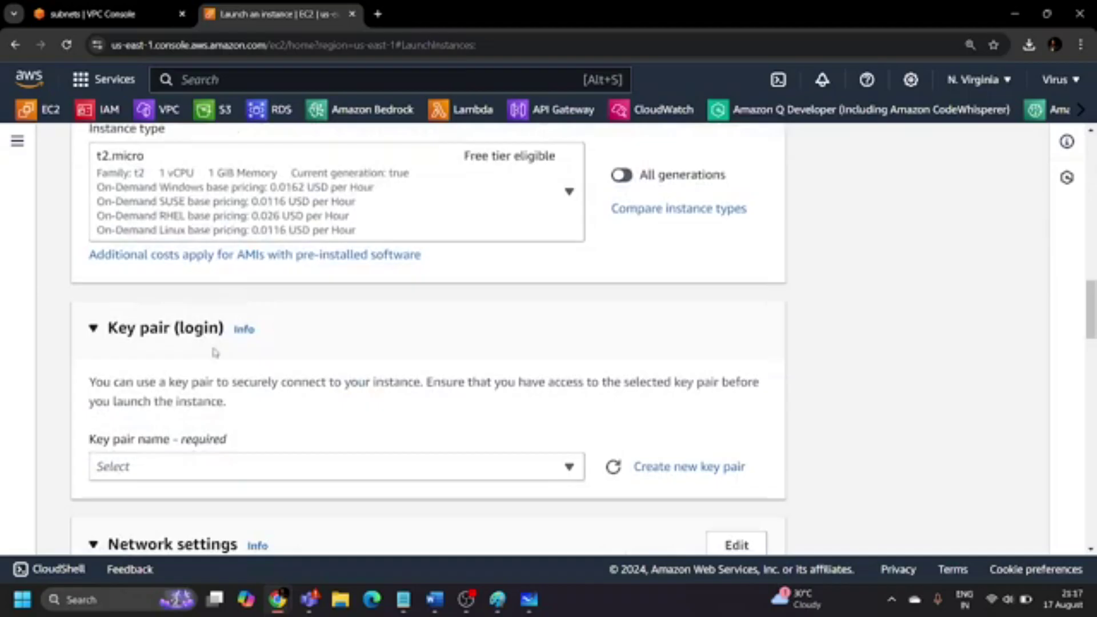
pyautogui.scroll(-1, 214, 353)
pyautogui.click(228, 394)
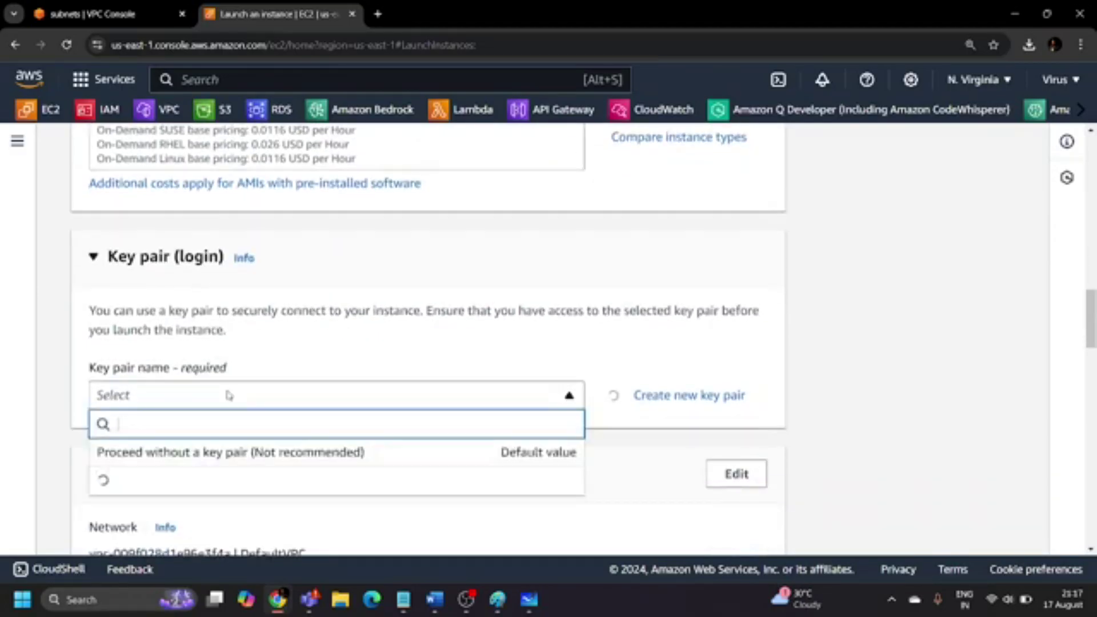
pyautogui.scroll(-2, 366, 386)
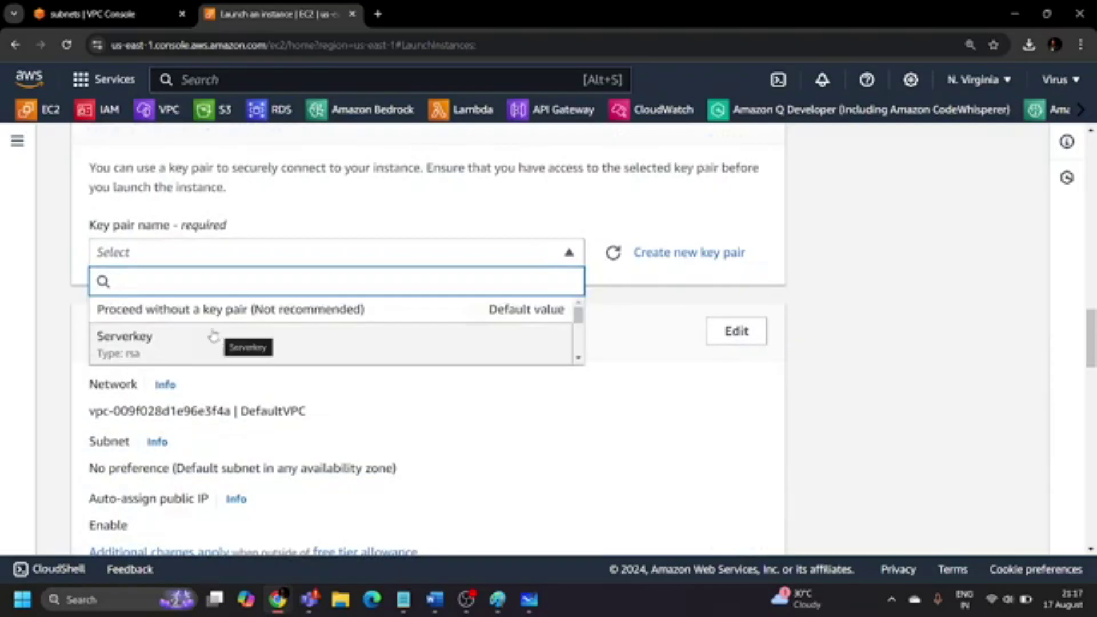
pyautogui.click(613, 252)
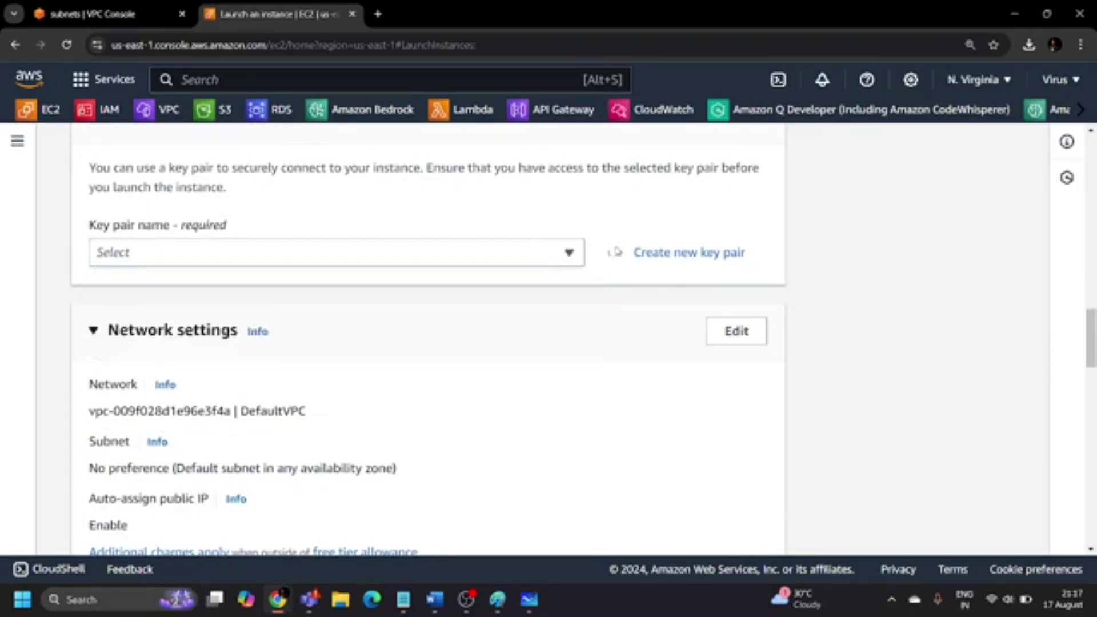
pyautogui.click(438, 252)
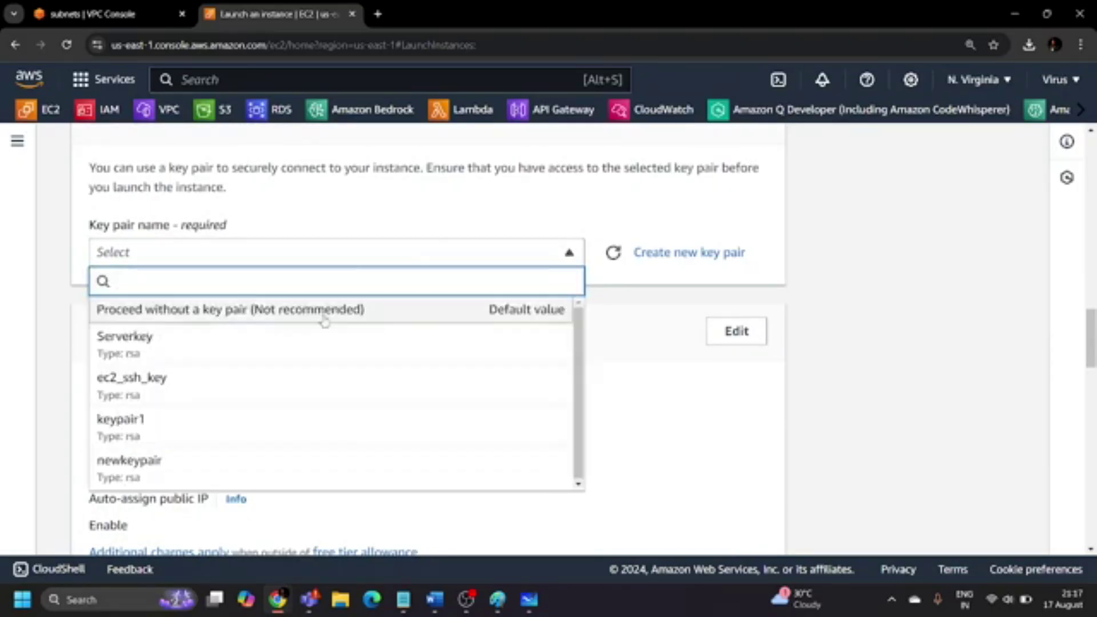
pyautogui.click(163, 382)
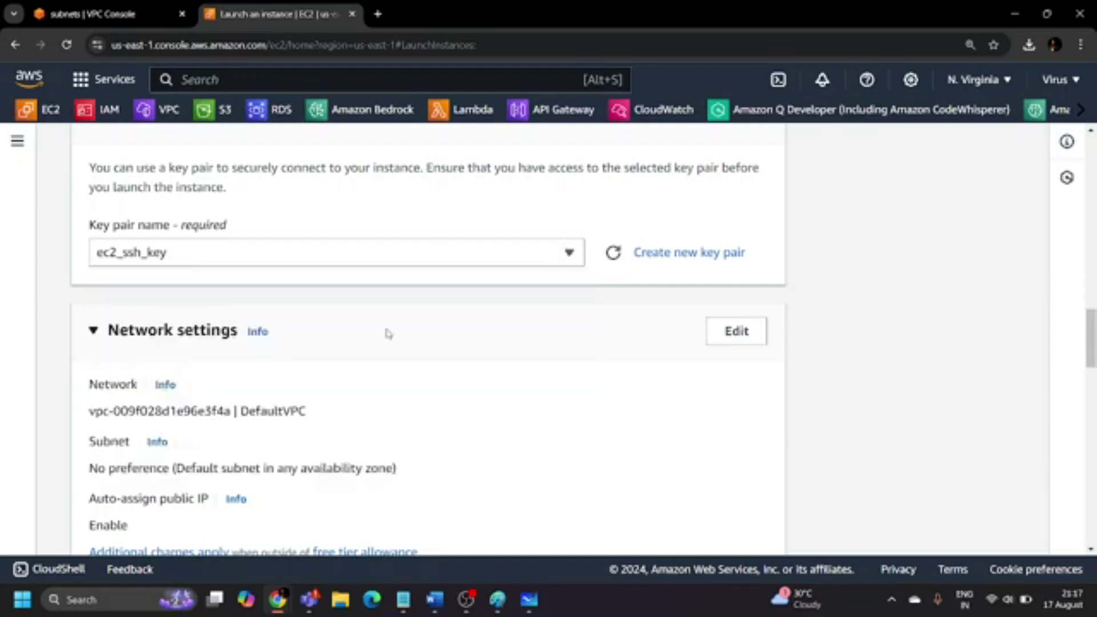
# Edit the instance's network settings to place it in Second_VPC.
pyautogui.scroll(-3, 395, 341)
pyautogui.click(737, 188)
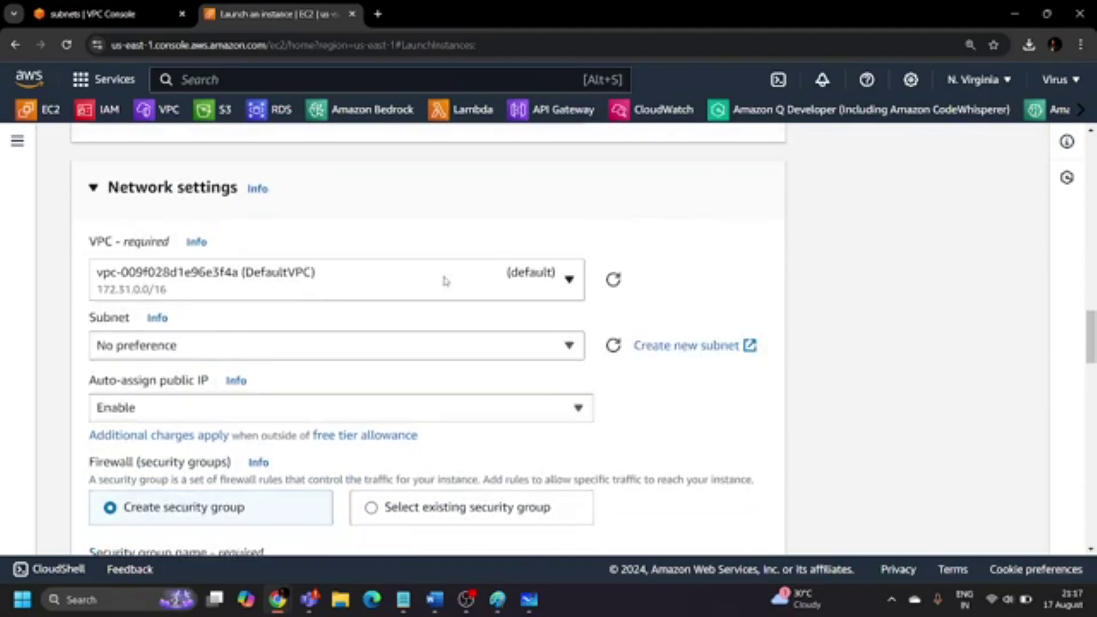
pyautogui.click(432, 283)
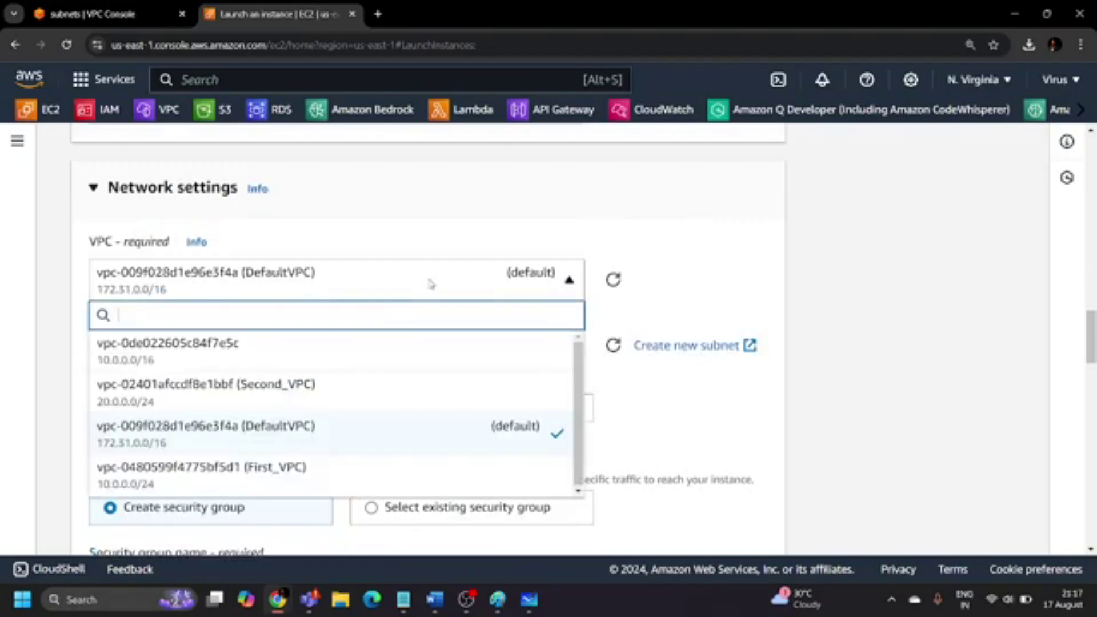
pyautogui.click(301, 394)
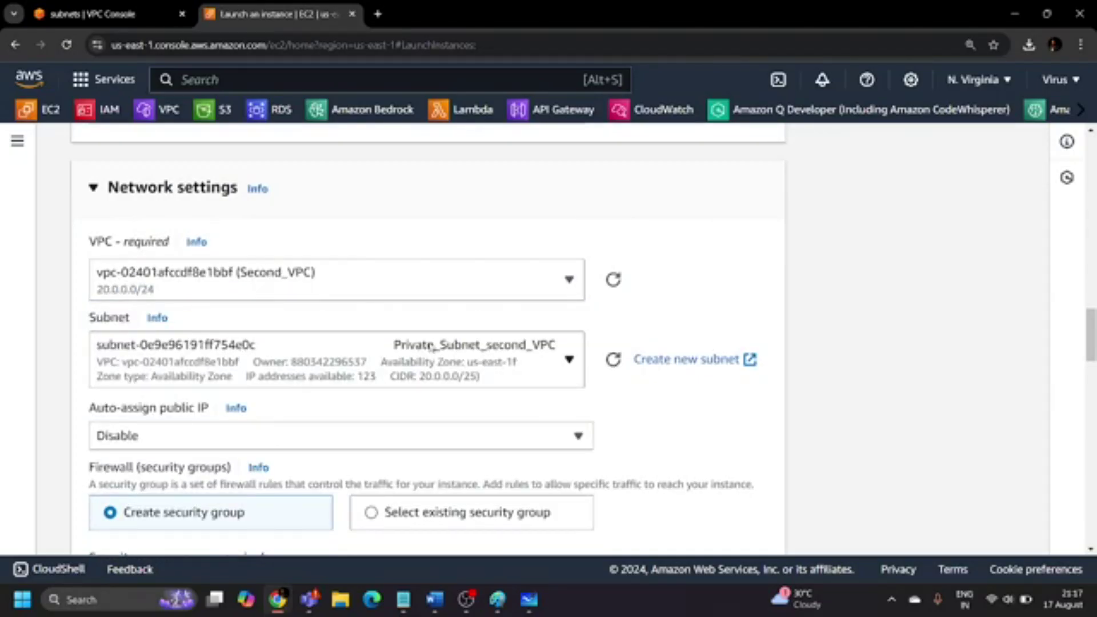
# Name the instance's new security group Private_Ec2.
pyautogui.scroll(-5, 423, 353)
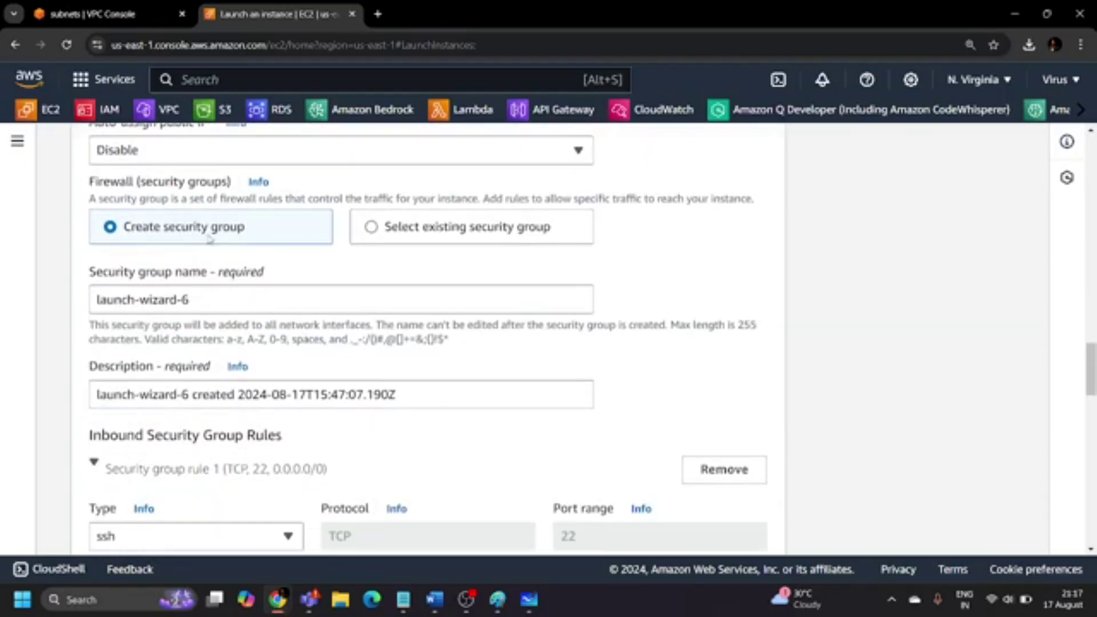
pyautogui.moveTo(202, 296); pyautogui.dragTo(88, 293)
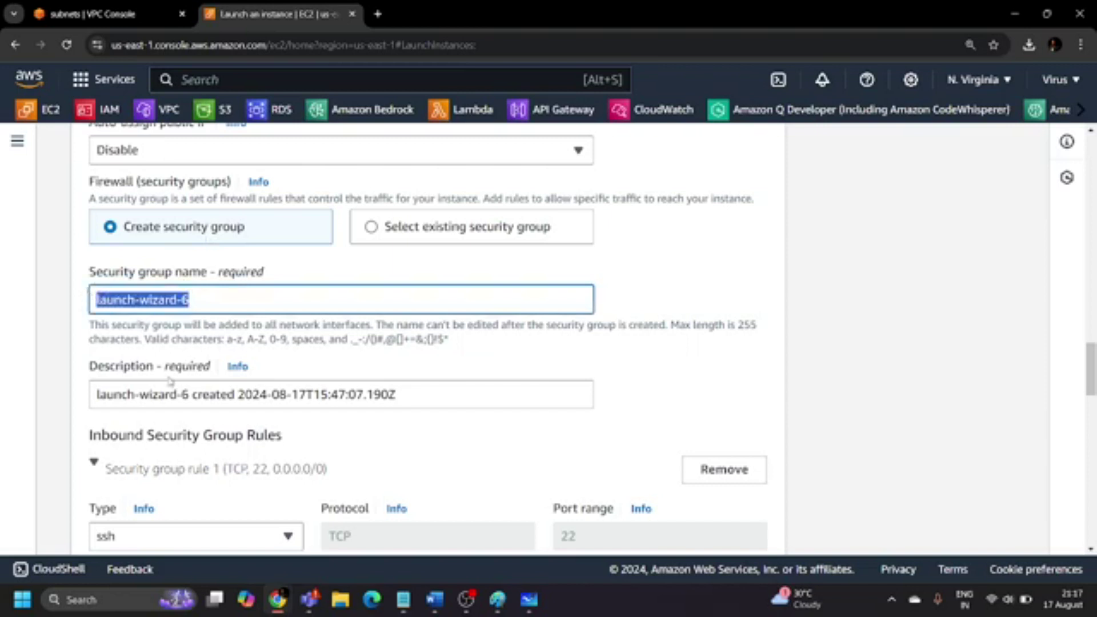
pyautogui.write('Pr')
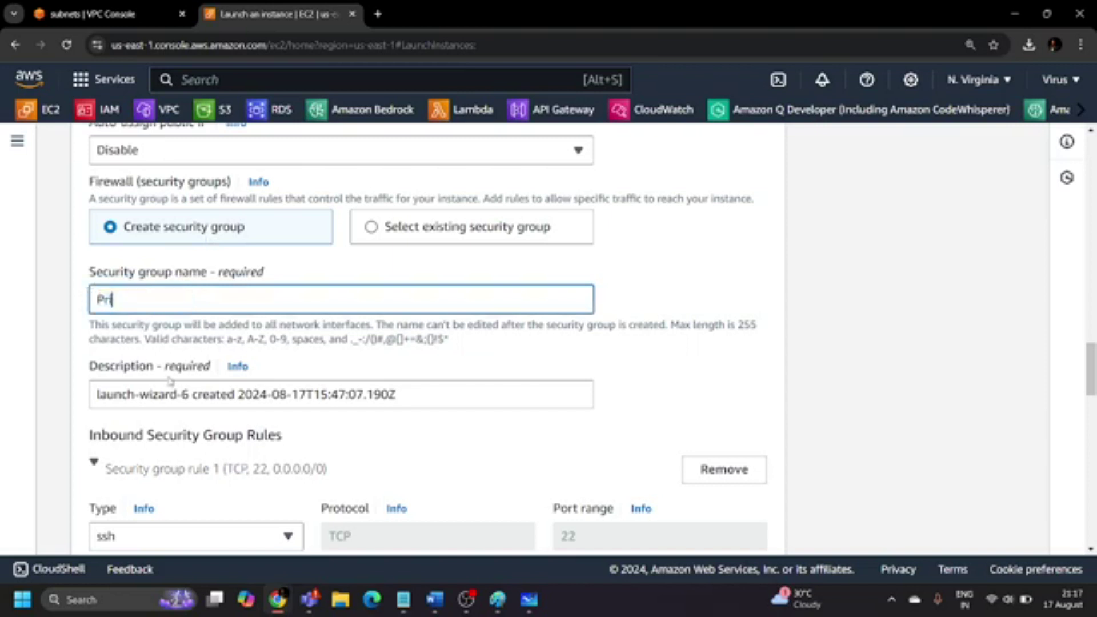
pyautogui.write('ivate_Ec2')
# Launch the instance with the default SSH rule and 8 GiB gp3 storage.
pyautogui.scroll(-4, 170, 381)
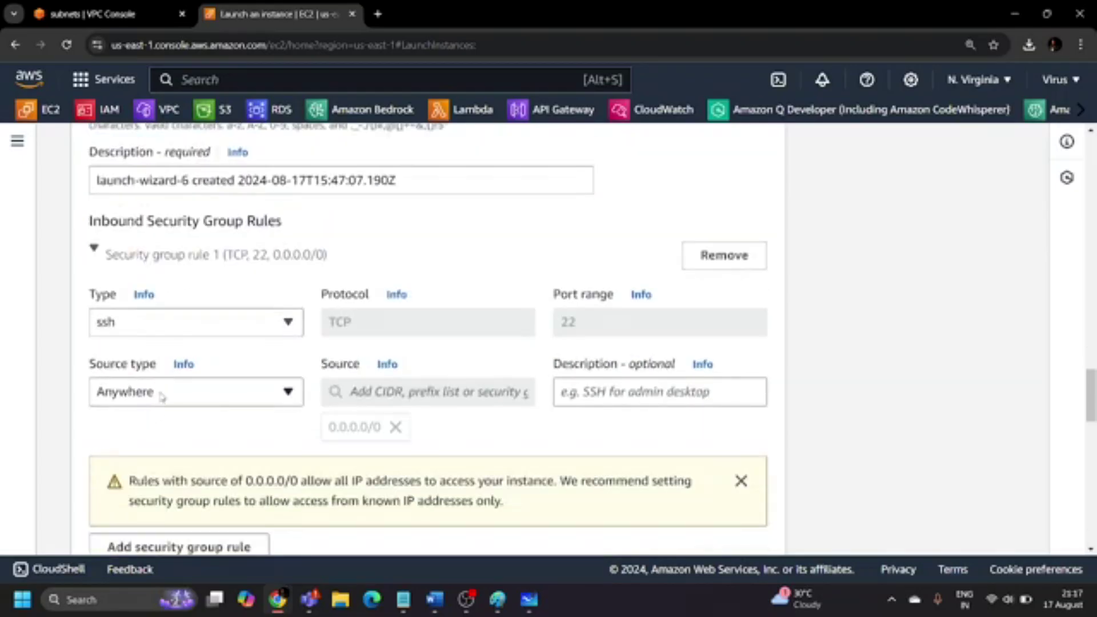
pyautogui.scroll(-6, 426, 439)
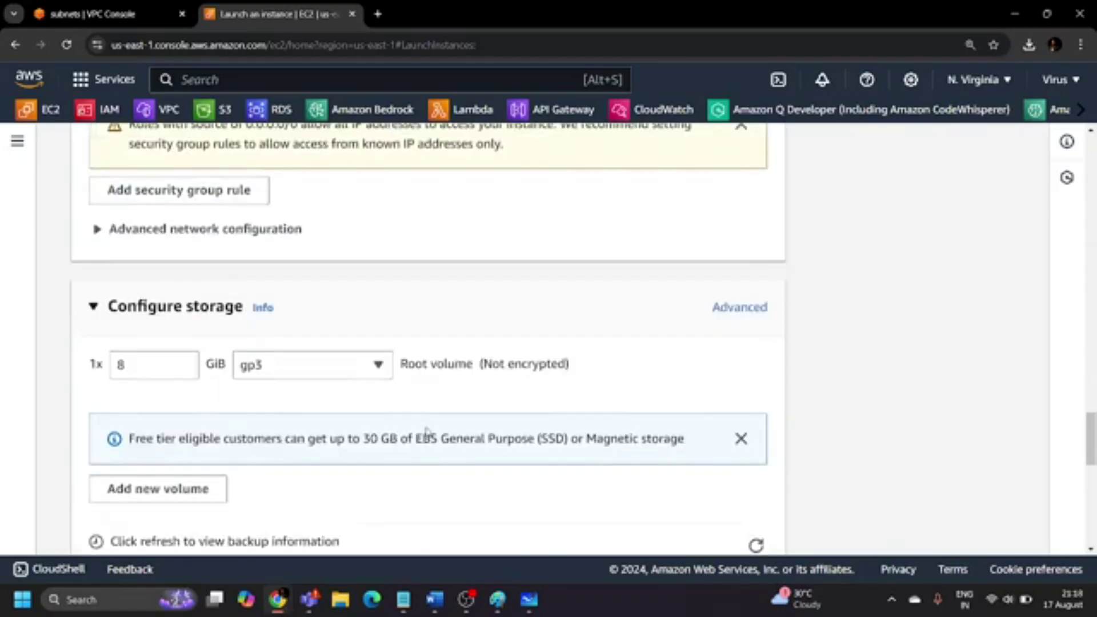
pyautogui.scroll(-11, 604, 444)
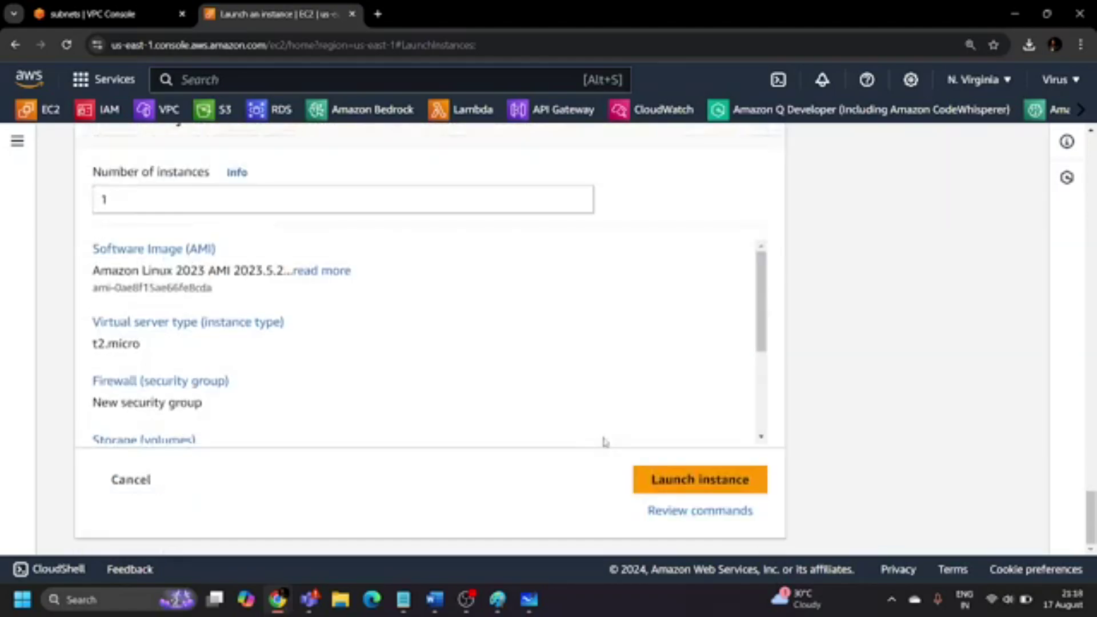
pyautogui.click(696, 480)
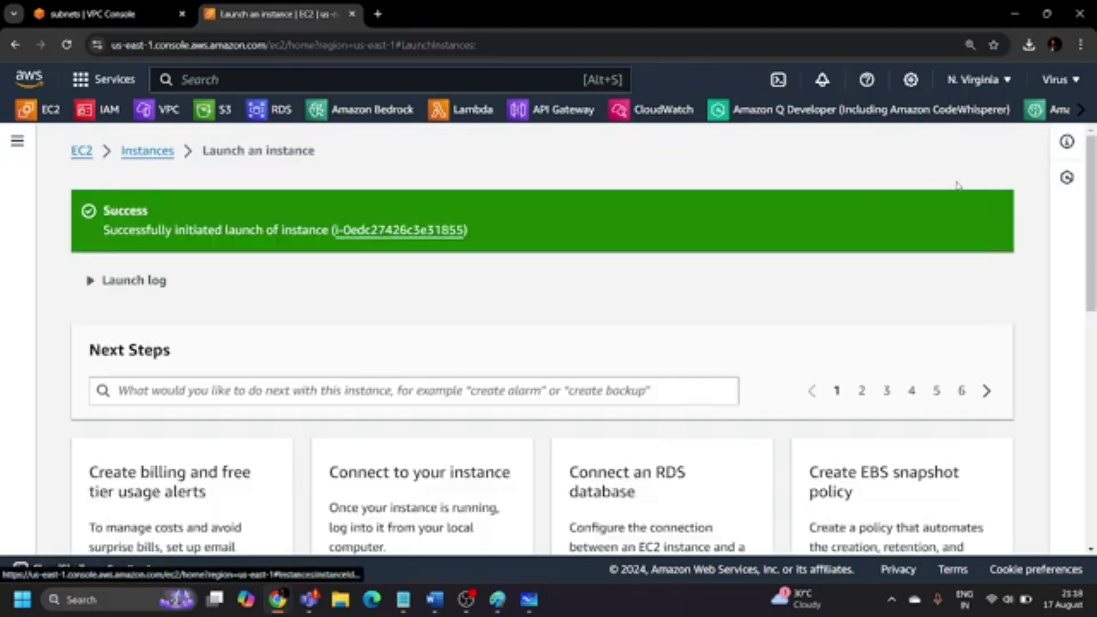
# Refresh the instances list and try loading First_VPC_Server's public IPv4 address in a separate browser page.
pyautogui.click(142, 151)
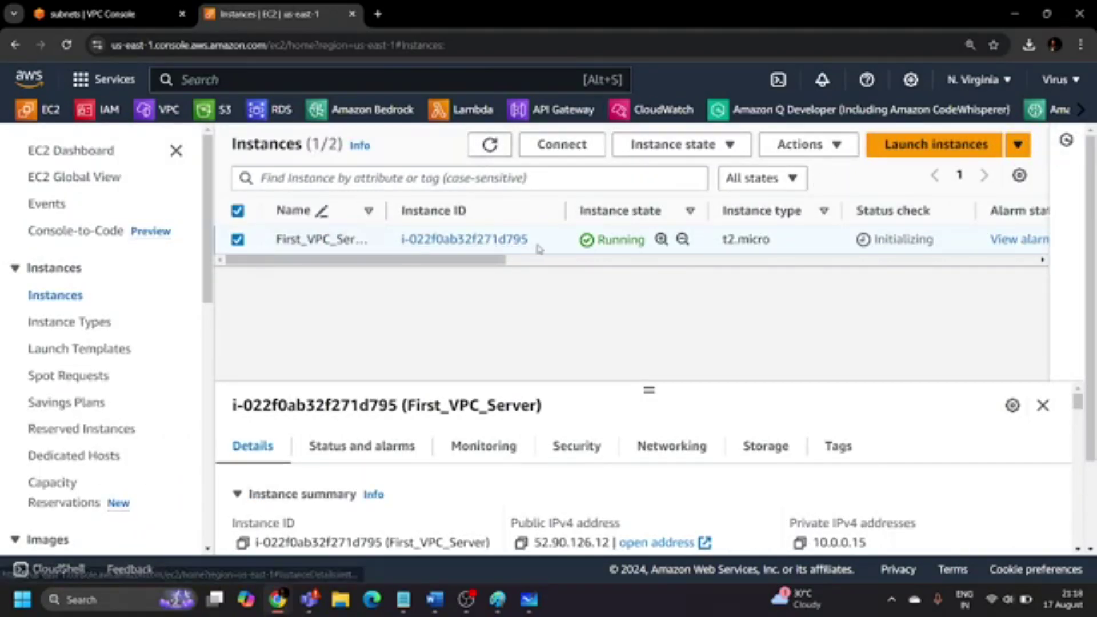
pyautogui.click(487, 146)
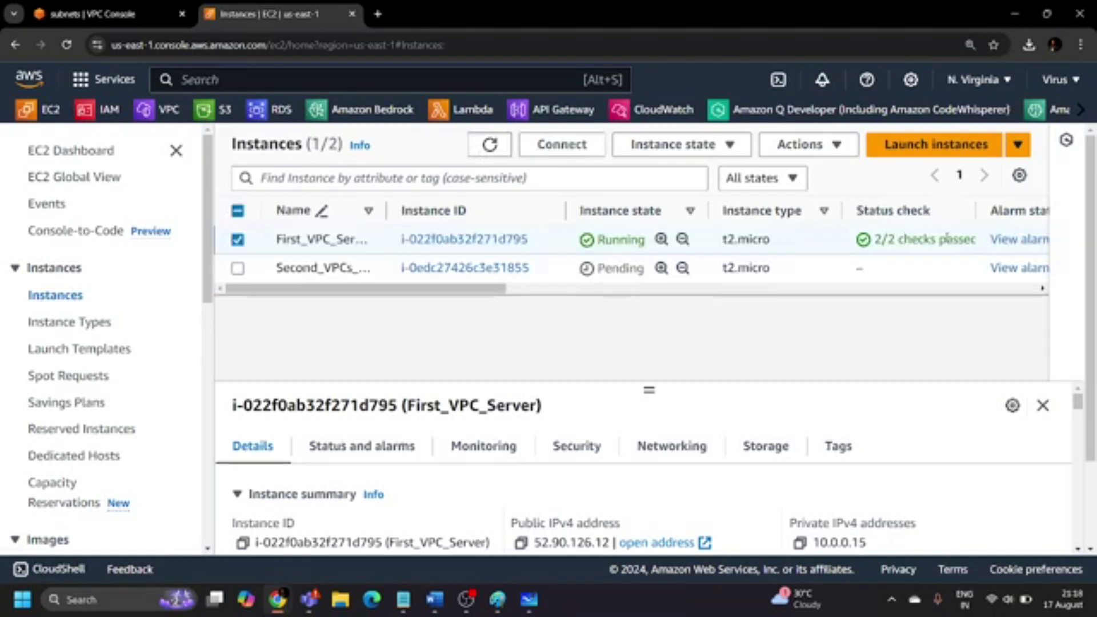
pyautogui.click(521, 543)
pyautogui.click(378, 14)
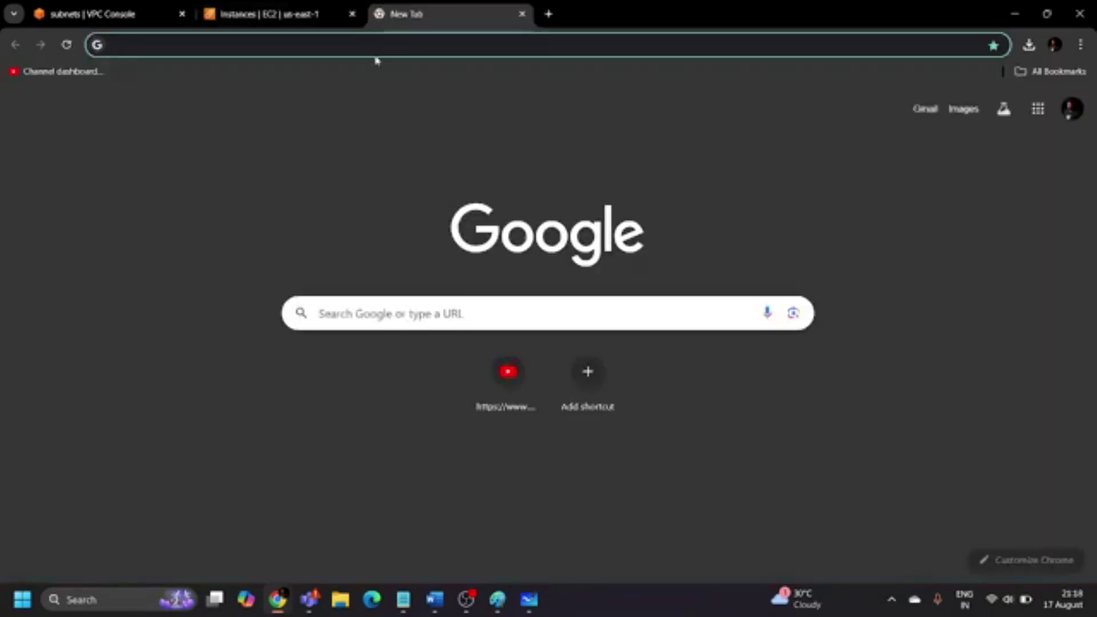
pyautogui.hotkey('ctrl', 'v')
pyautogui.press('Return')
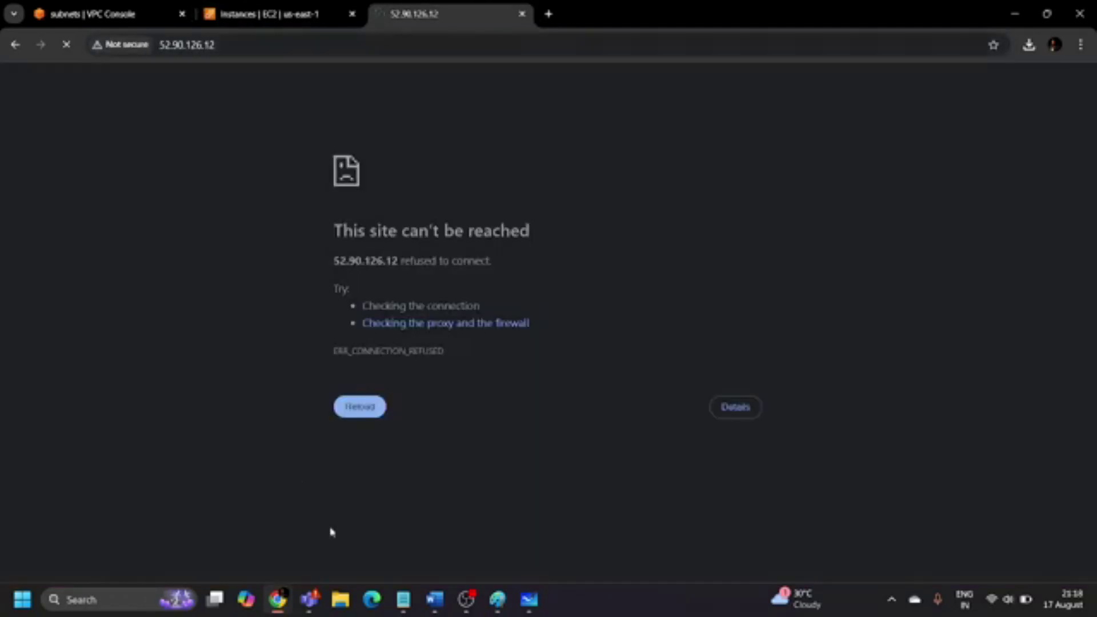
pyautogui.click(343, 408)
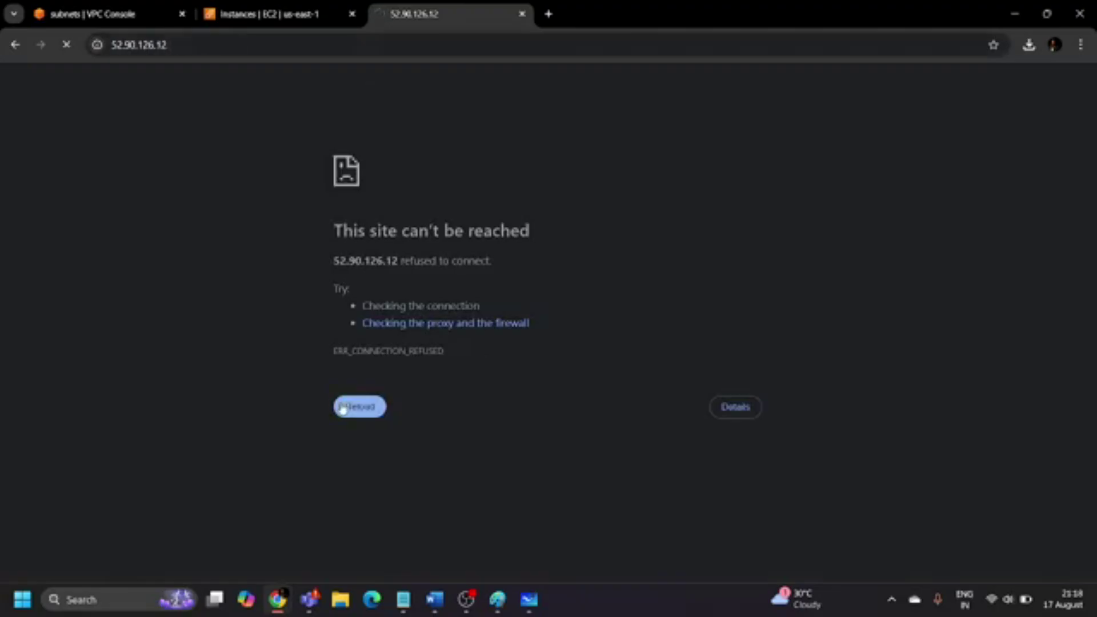
# Open the security group launch-wizard-5 attached to First_VPC_Server and go to its inbound rules.
pyautogui.click(265, 15)
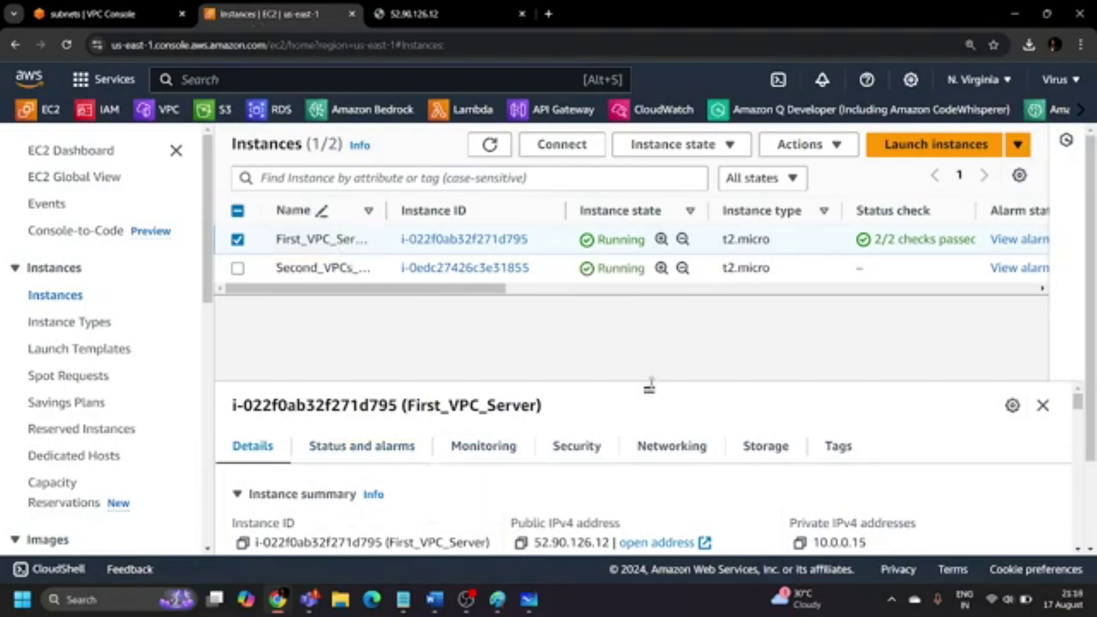
pyautogui.moveTo(648, 388); pyautogui.dragTo(627, 341)
pyautogui.click(591, 412)
pyautogui.scroll(-1, 397, 473)
pyautogui.scroll(1, 395, 473)
pyautogui.scroll(-2, 396, 473)
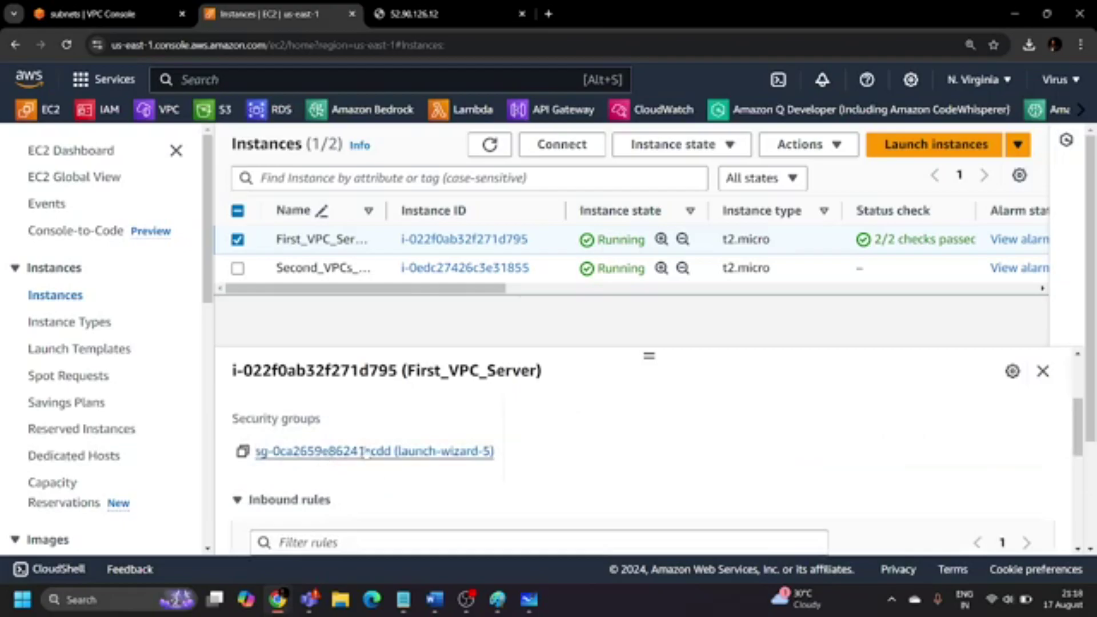
pyautogui.click(367, 453)
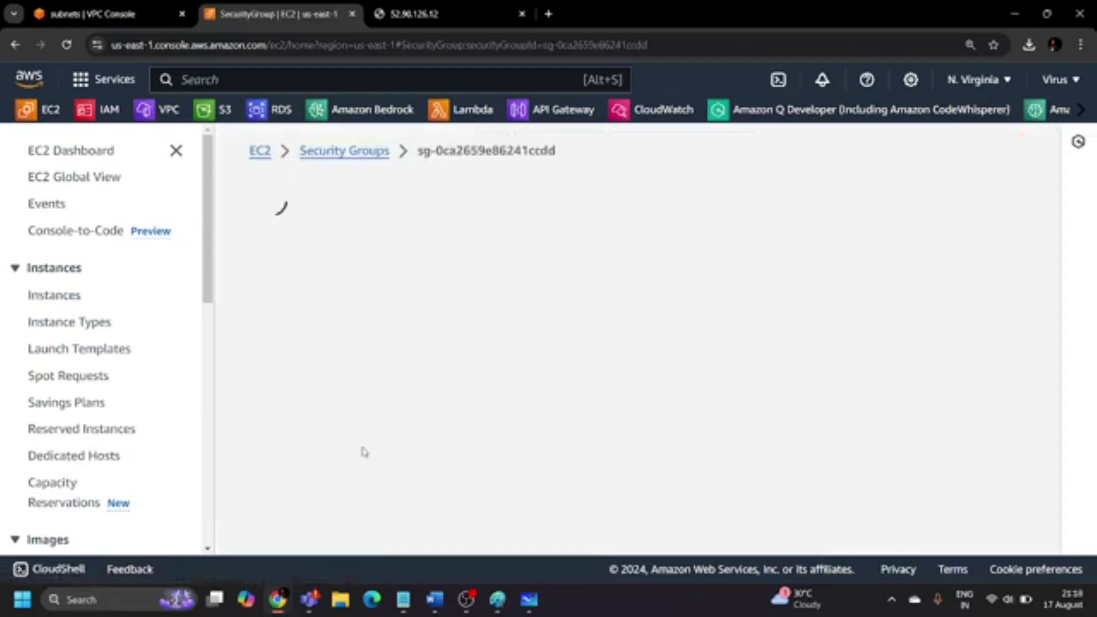
pyautogui.scroll(-5, 551, 372)
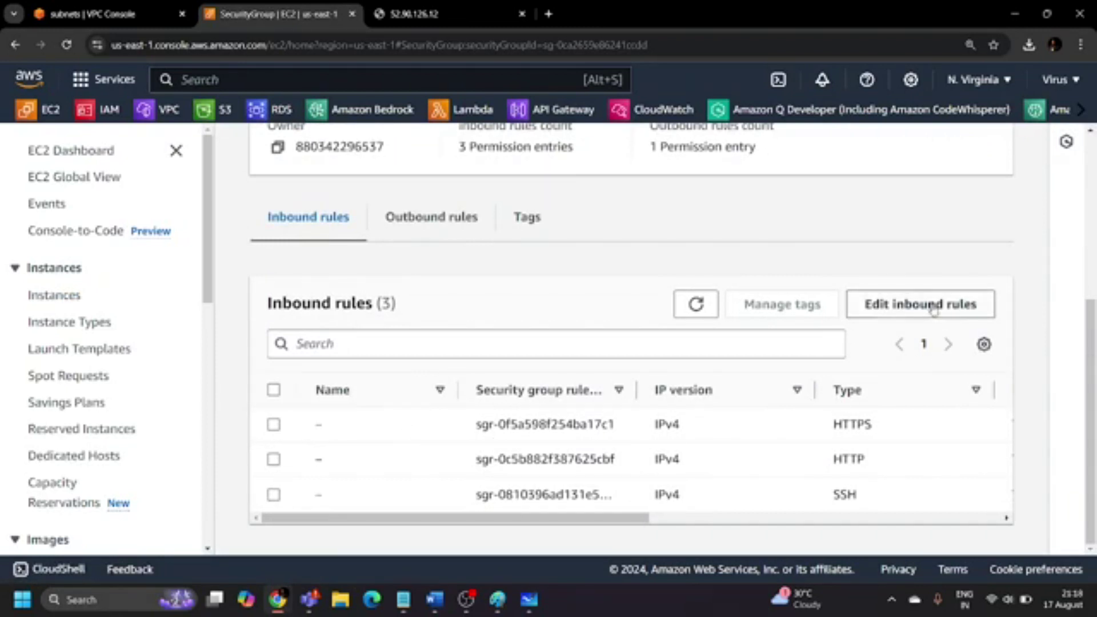
# Add an inbound rule to launch-wizard-5 allowing All TCP from anywhere (0.0.0.0/0) and save the rules.
pyautogui.click(931, 304)
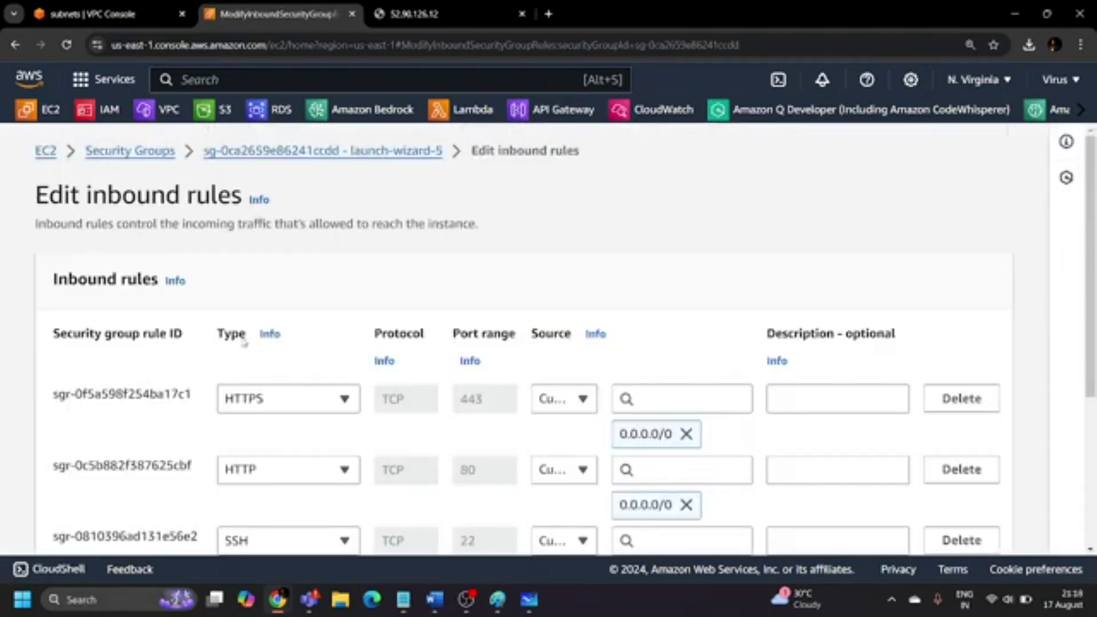
pyautogui.scroll(-3, 124, 390)
pyautogui.click(98, 412)
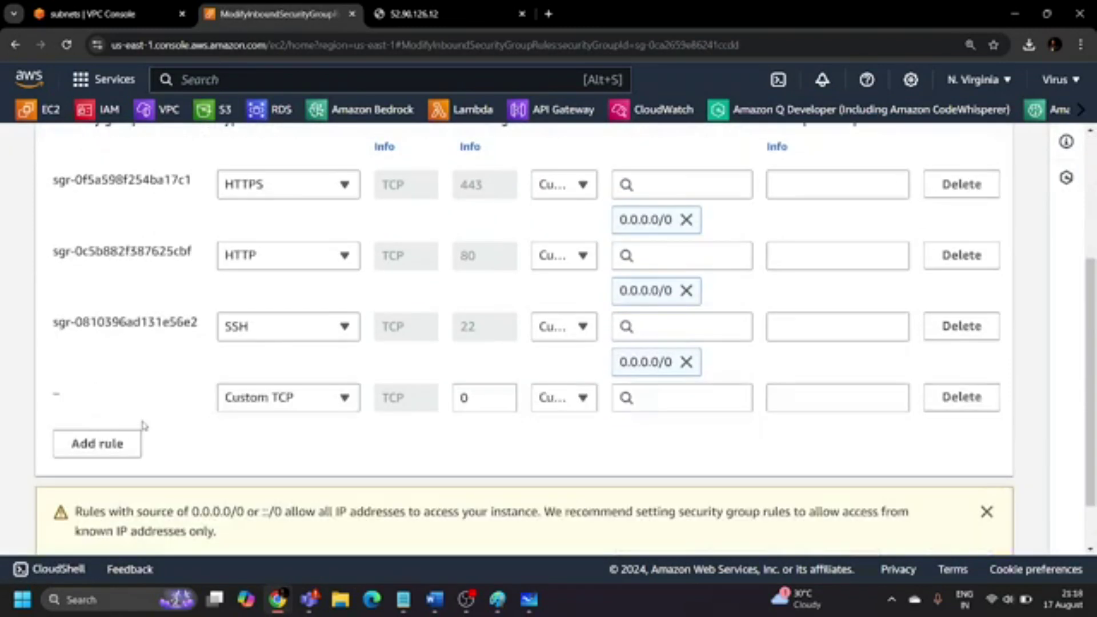
pyautogui.click(264, 403)
pyautogui.click(287, 325)
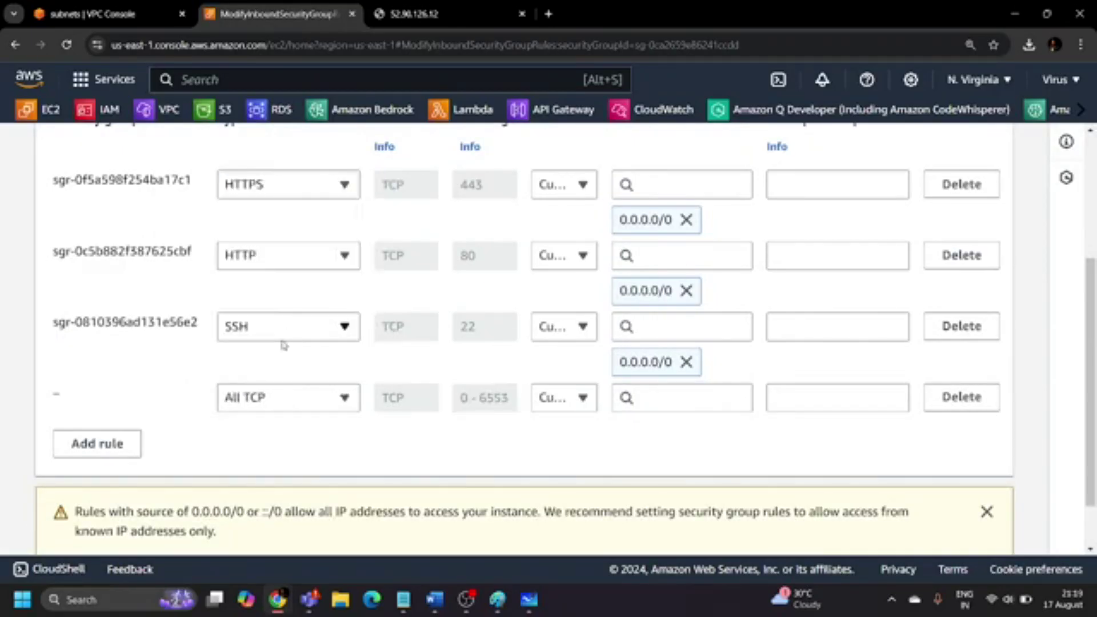
pyautogui.click(569, 407)
pyautogui.click(580, 314)
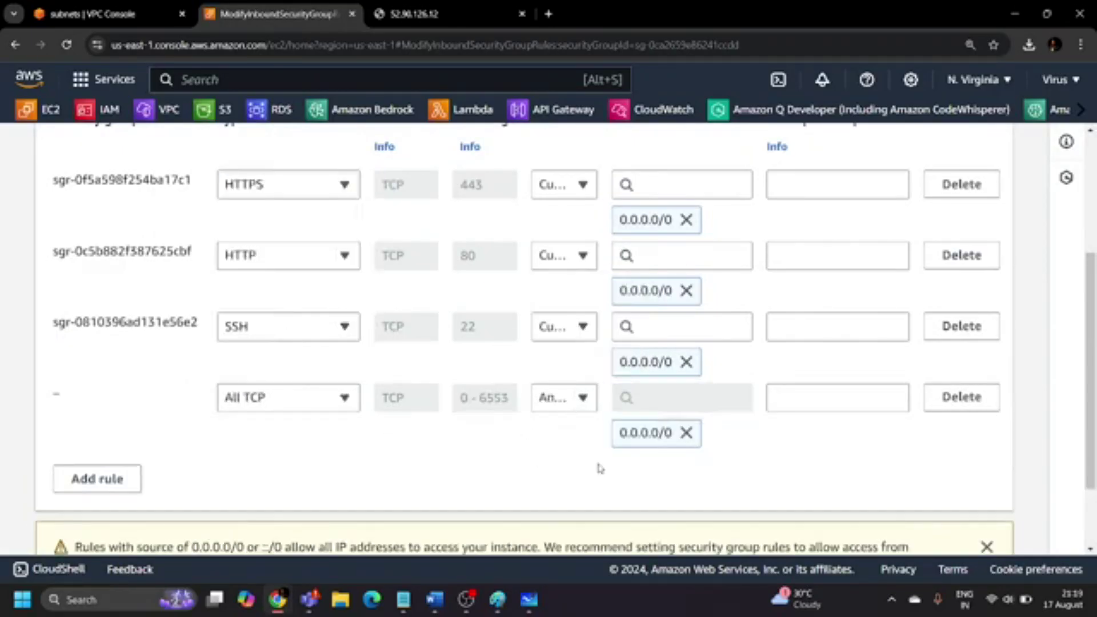
pyautogui.scroll(-3, 798, 455)
pyautogui.click(977, 533)
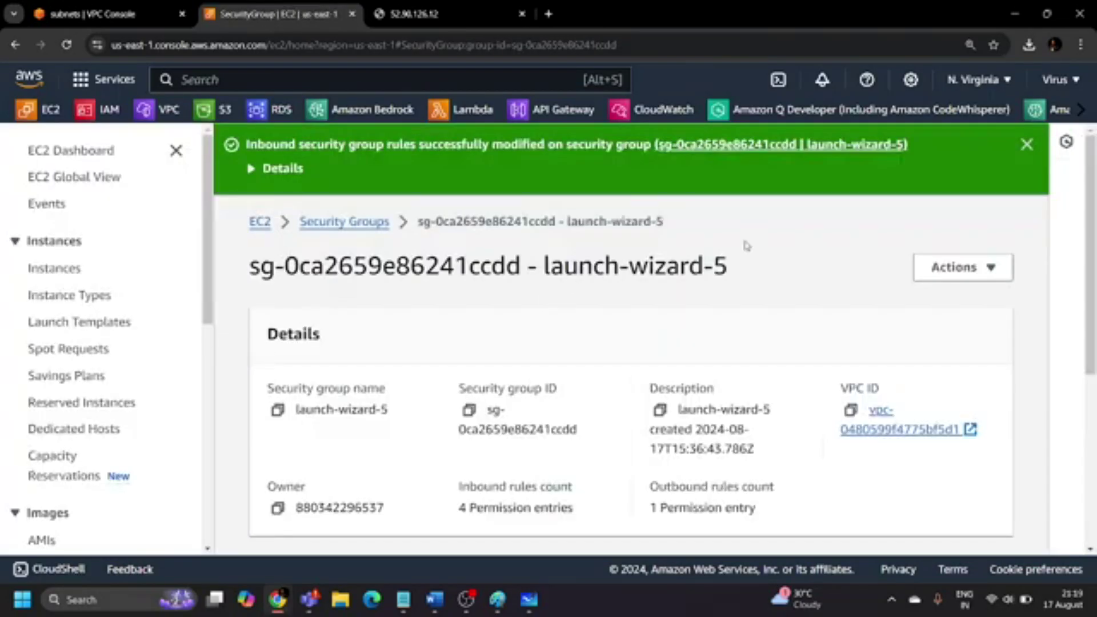
# Retest First_VPC_Server's public address in the browser and check the inbound rules of launch-wizard-5.
pyautogui.click(432, 13)
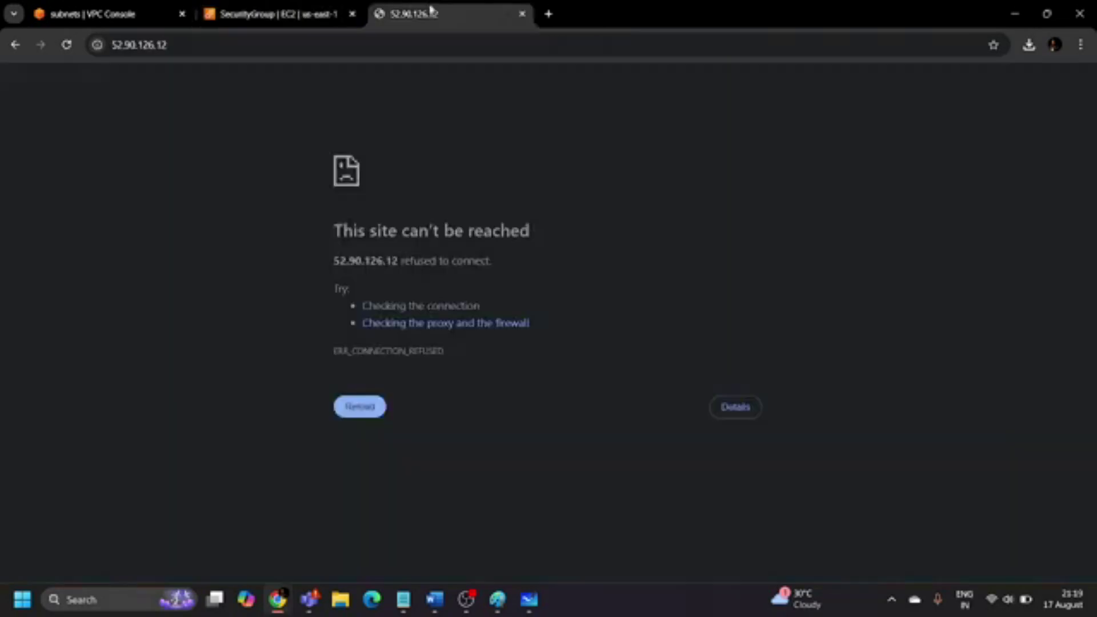
pyautogui.click(67, 45)
pyautogui.click(311, 11)
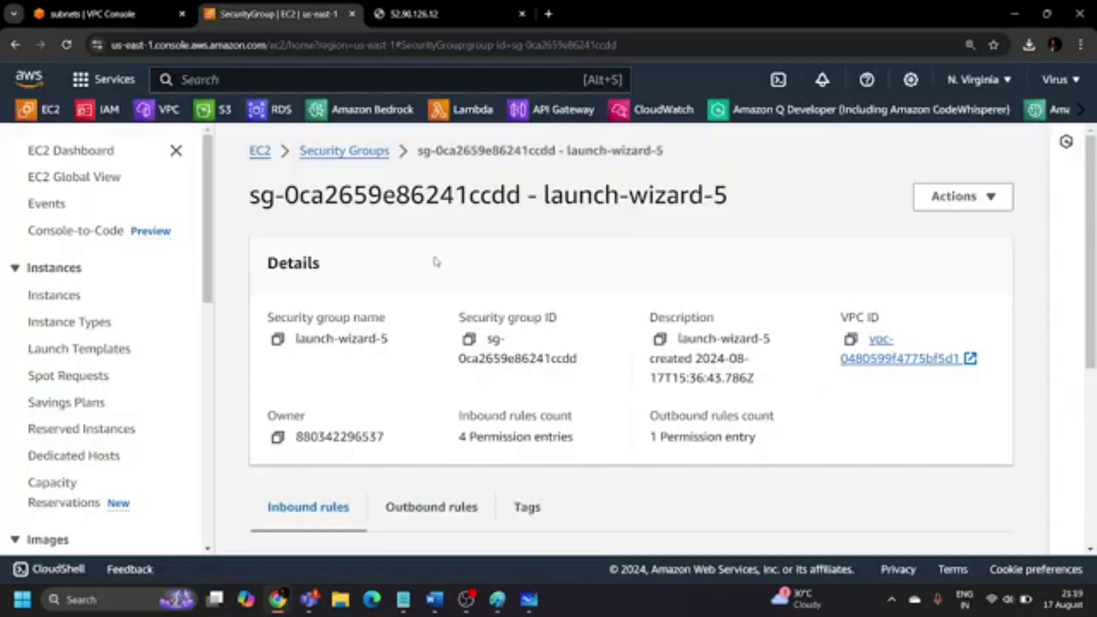
pyautogui.scroll(-3, 436, 262)
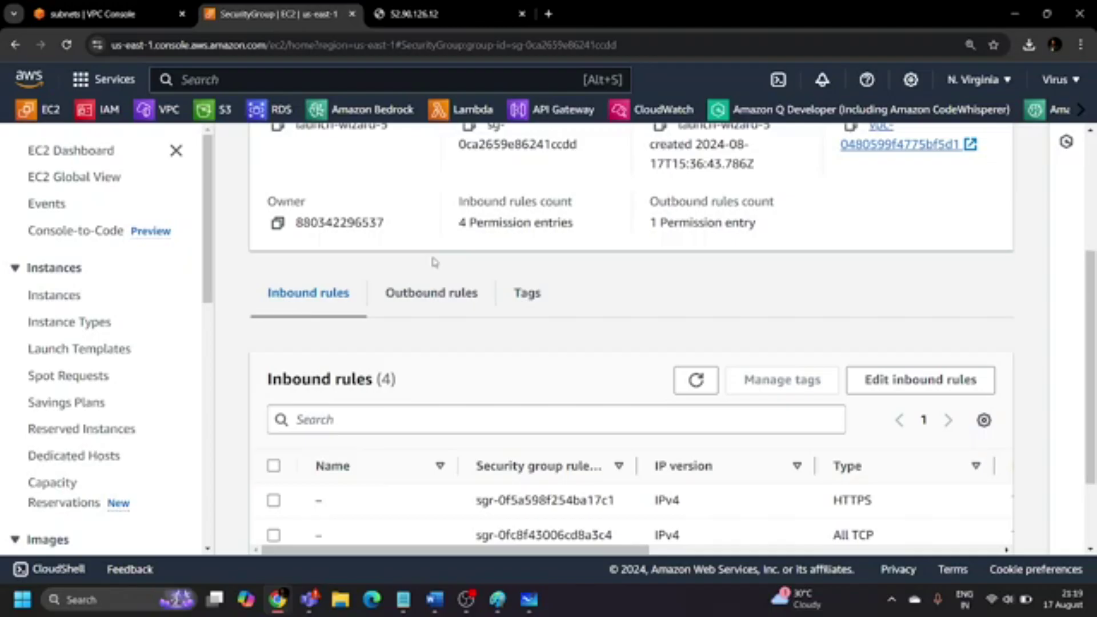
pyautogui.scroll(3, 440, 262)
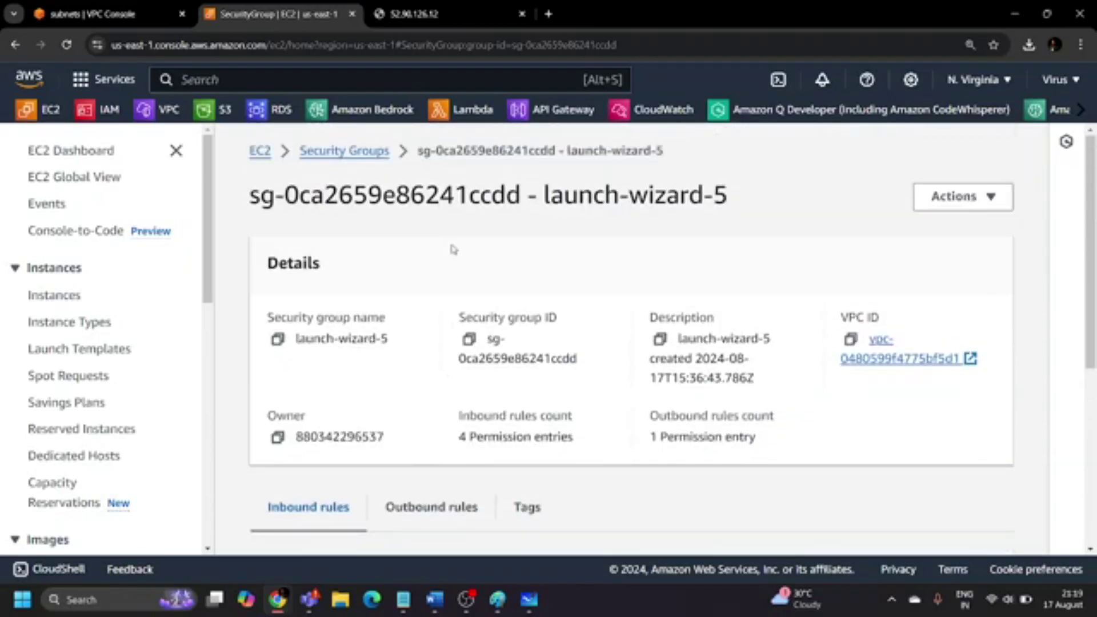
pyautogui.click(492, 12)
pyautogui.click(522, 14)
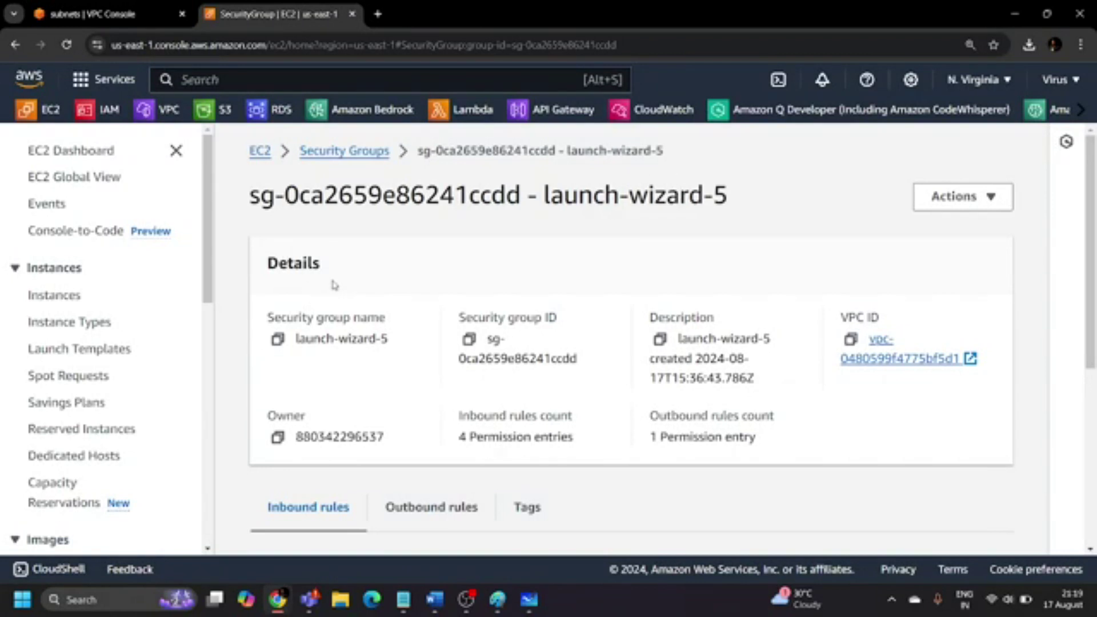
pyautogui.scroll(-5, 374, 390)
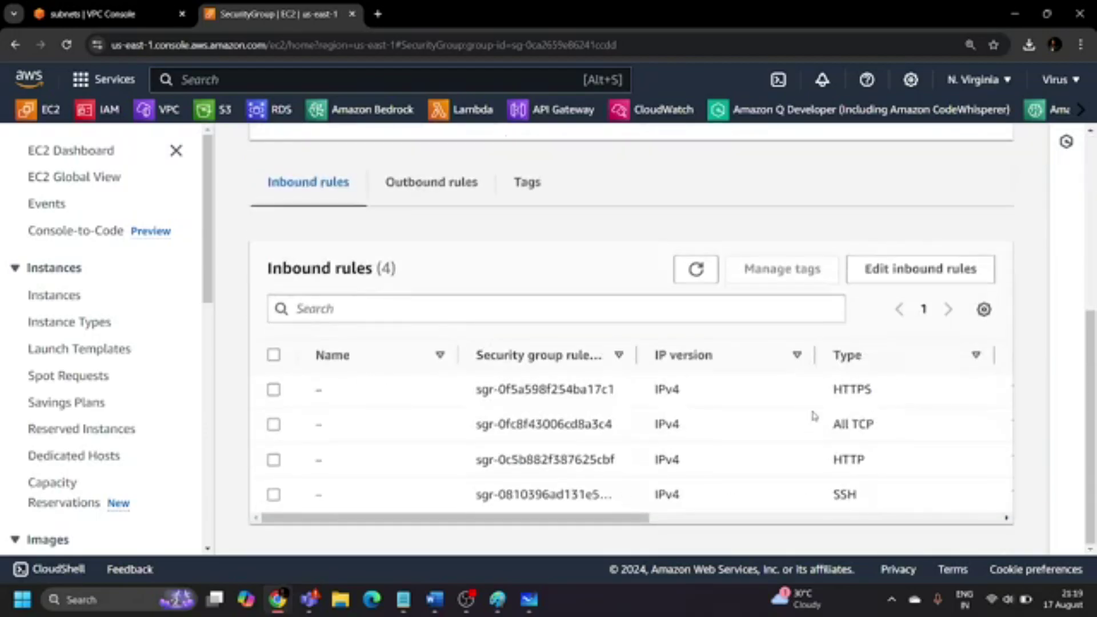
pyautogui.scroll(5, 936, 463)
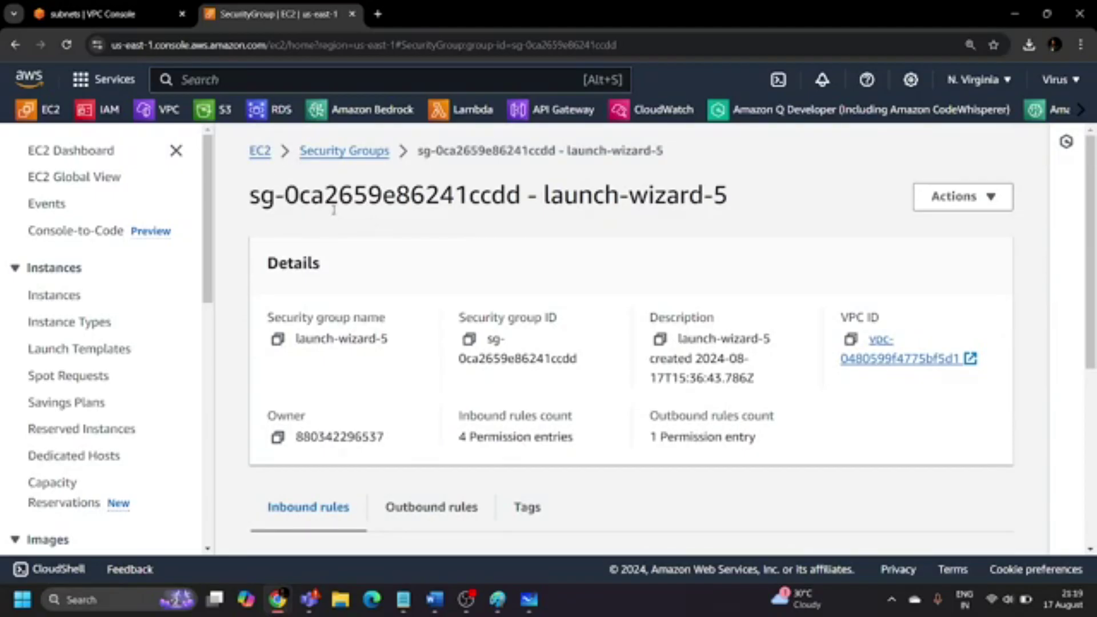
# Dismiss the subnet creation notice in the VPC console and remove the subnet ID filter to list all subnets.
pyautogui.click(150, 5)
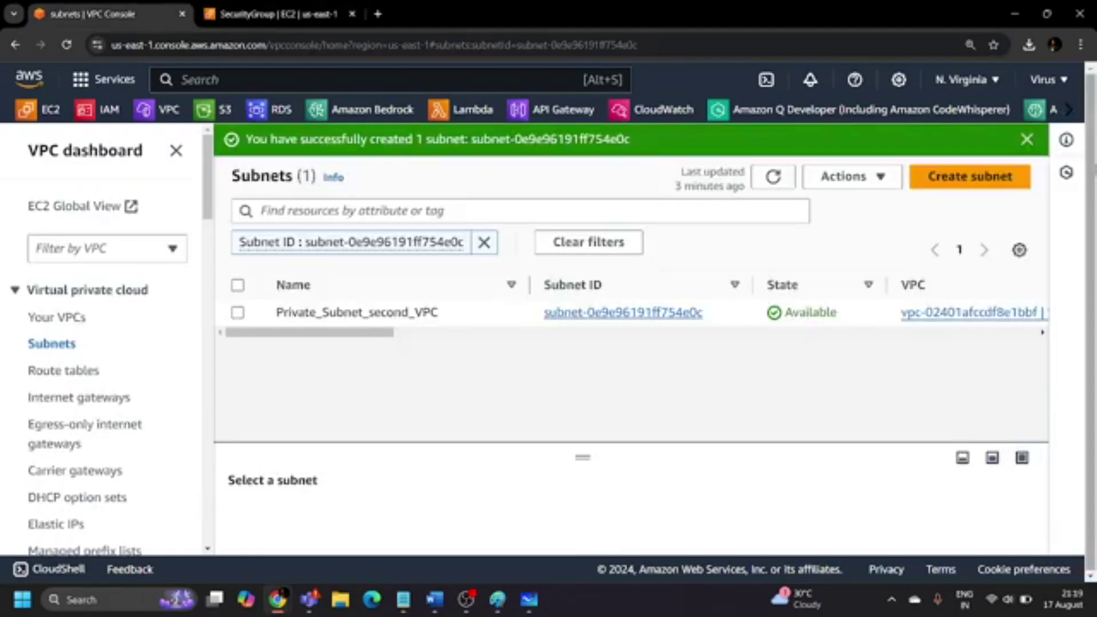
pyautogui.click(1023, 137)
pyautogui.click(483, 210)
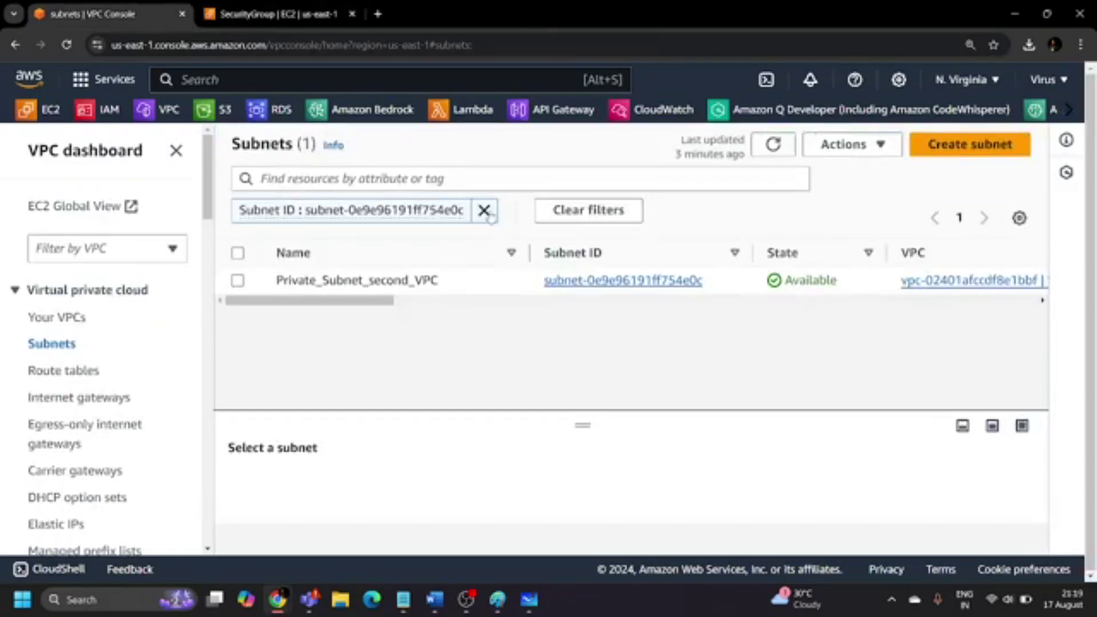
pyautogui.scroll(-4, 484, 326)
pyautogui.scroll(1, 478, 336)
pyautogui.scroll(3, 479, 336)
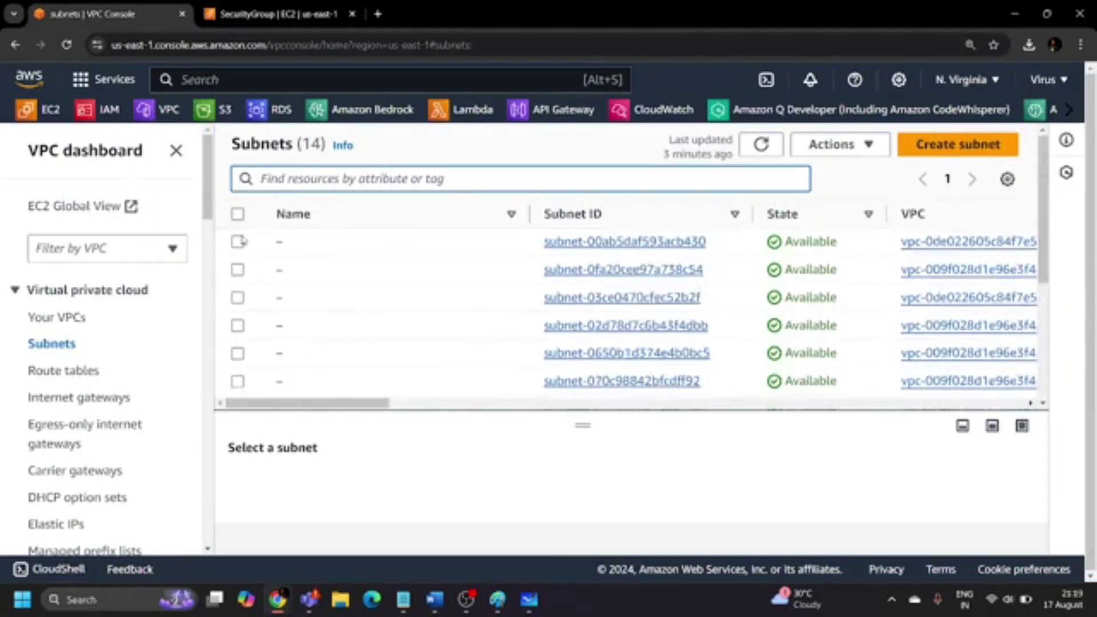
# Open the list of transit gateways in the VPC console.
pyautogui.click(305, 5)
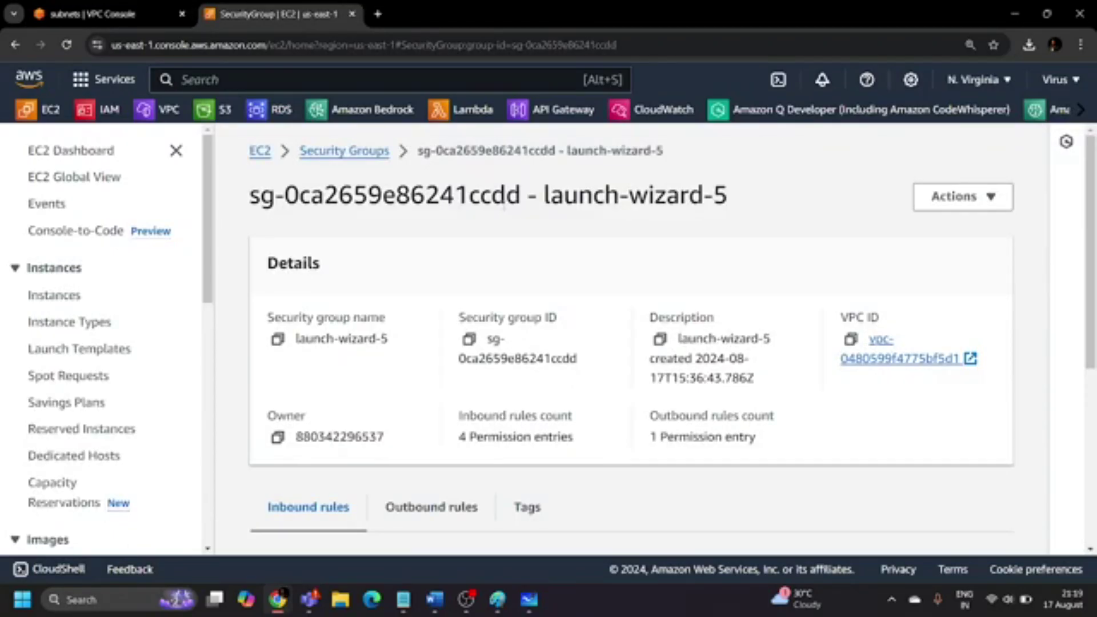
pyautogui.click(116, 13)
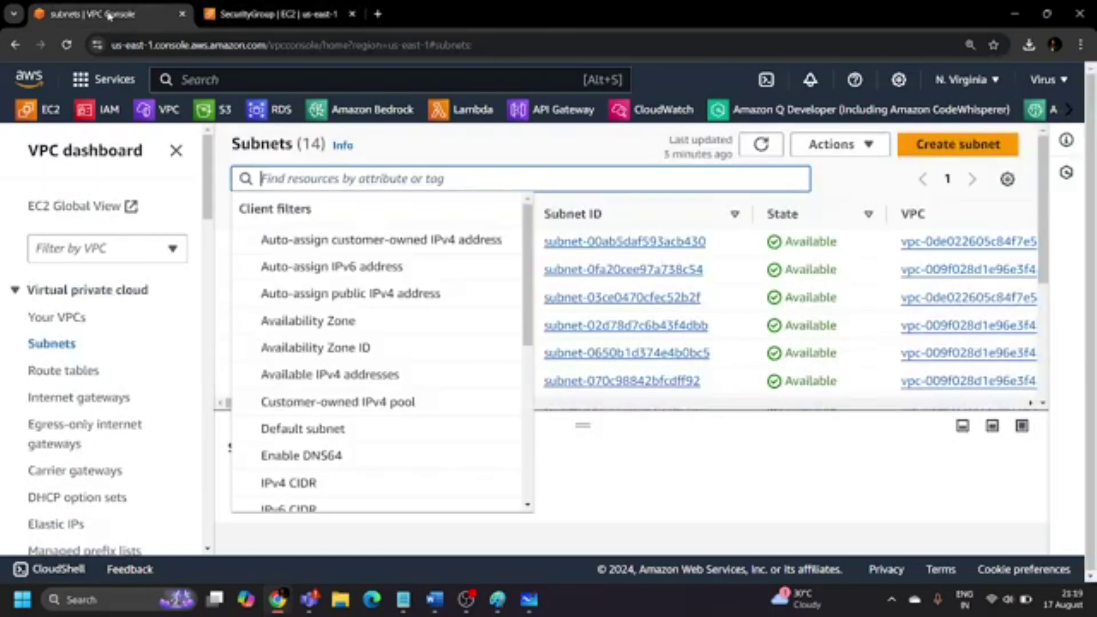
pyautogui.scroll(-10, 163, 350)
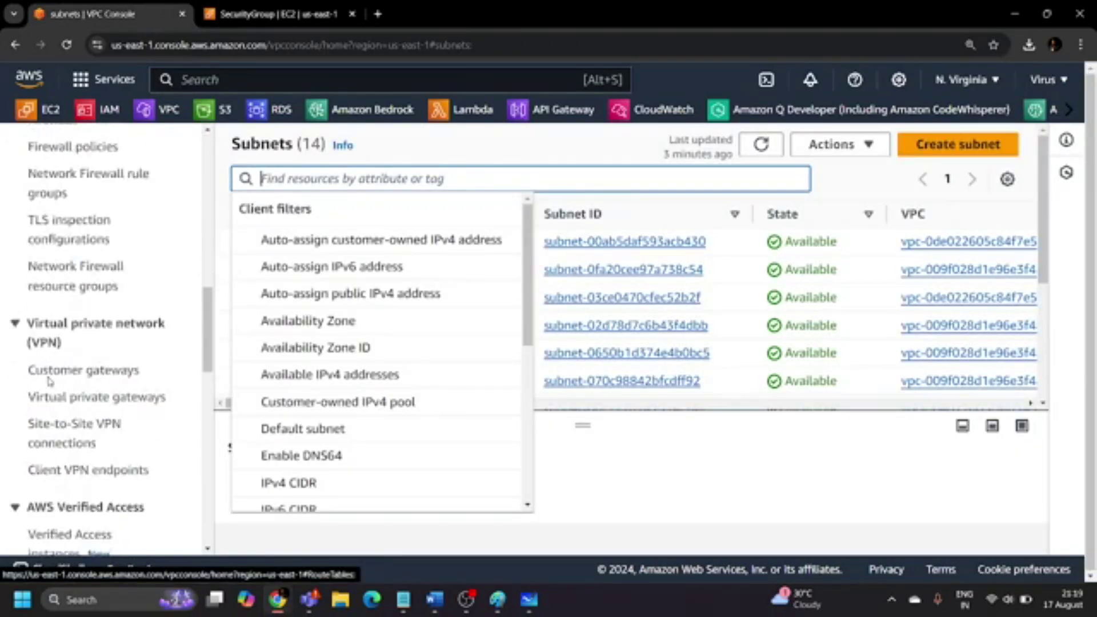
pyautogui.scroll(-6, 48, 381)
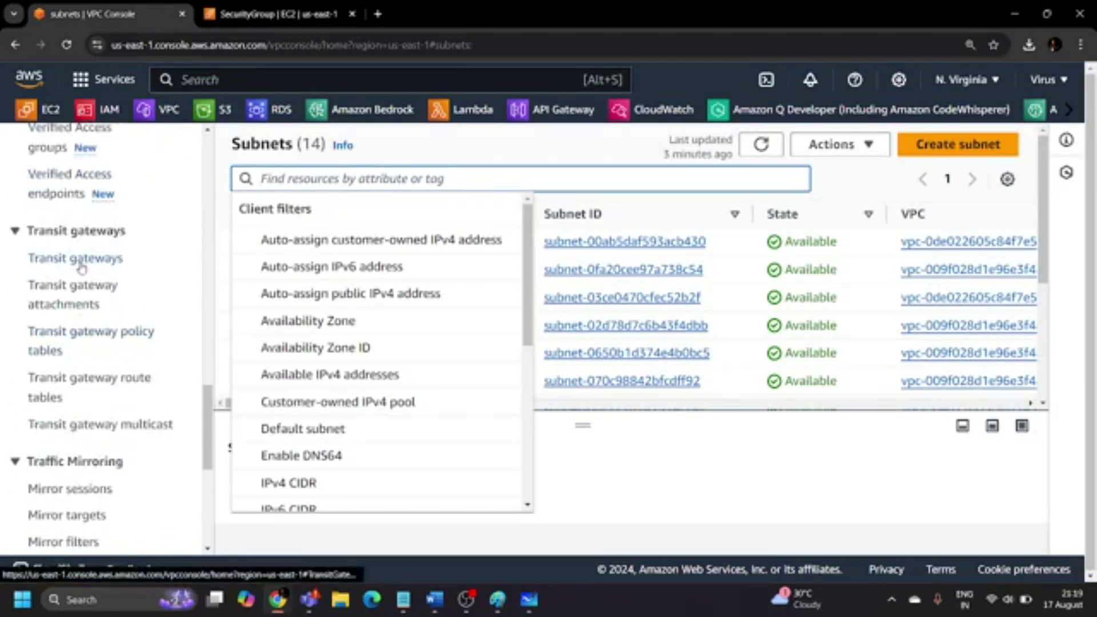
pyautogui.click(80, 260)
# Switch to Microsoft Whiteboard, number the existing VPC 1, and sketch a smaller VPC 2 with P marks on both subnets.
pyautogui.click(528, 599)
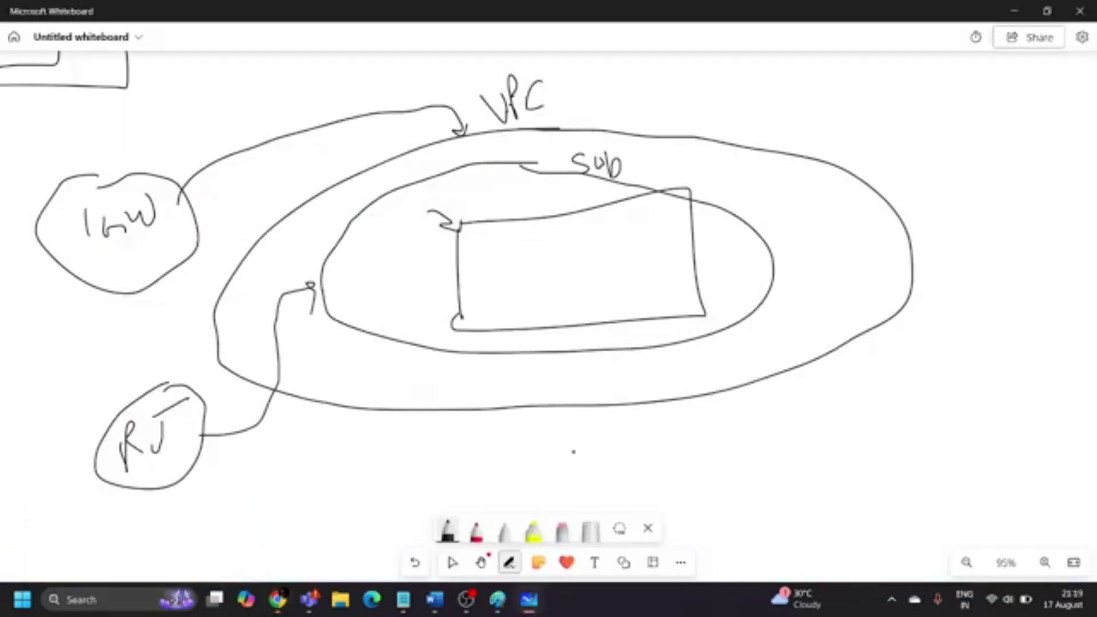
pyautogui.moveTo(564, 79); pyautogui.dragTo(576, 101)
pyautogui.moveTo(992, 88)
pyautogui.mouseDown()
pyautogui.moveTo(990, 152)
pyautogui.moveTo(978, 72)
pyautogui.mouseUp()
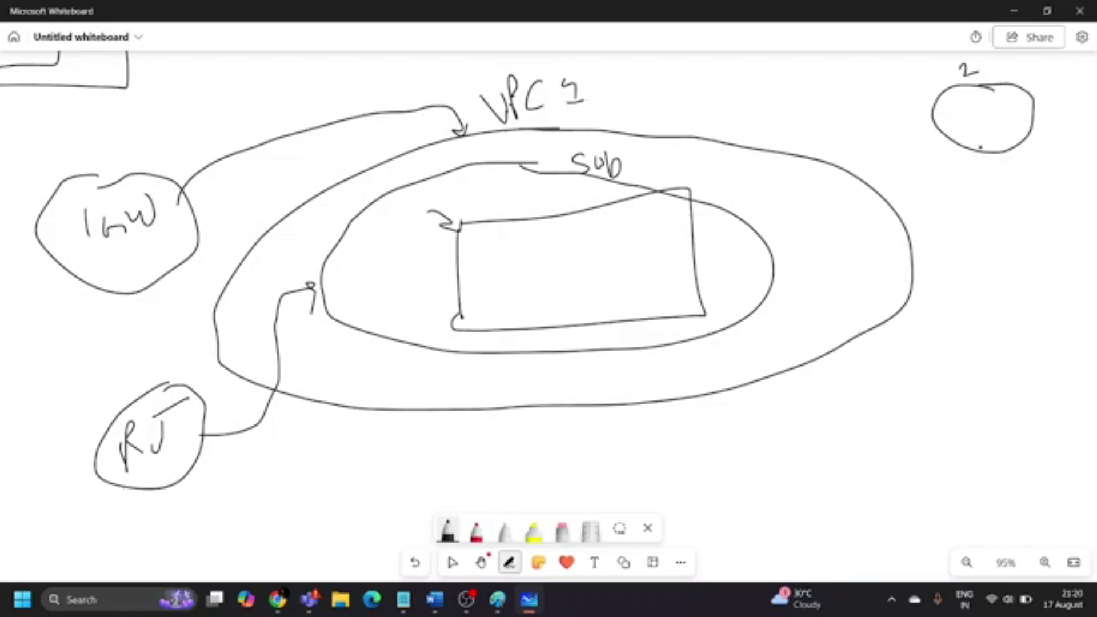
pyautogui.moveTo(537, 153); pyautogui.dragTo(545, 144)
pyautogui.moveTo(959, 100)
pyautogui.mouseDown()
pyautogui.moveTo(1014, 119)
pyautogui.moveTo(924, 106)
pyautogui.moveTo(945, 94)
pyautogui.mouseUp()
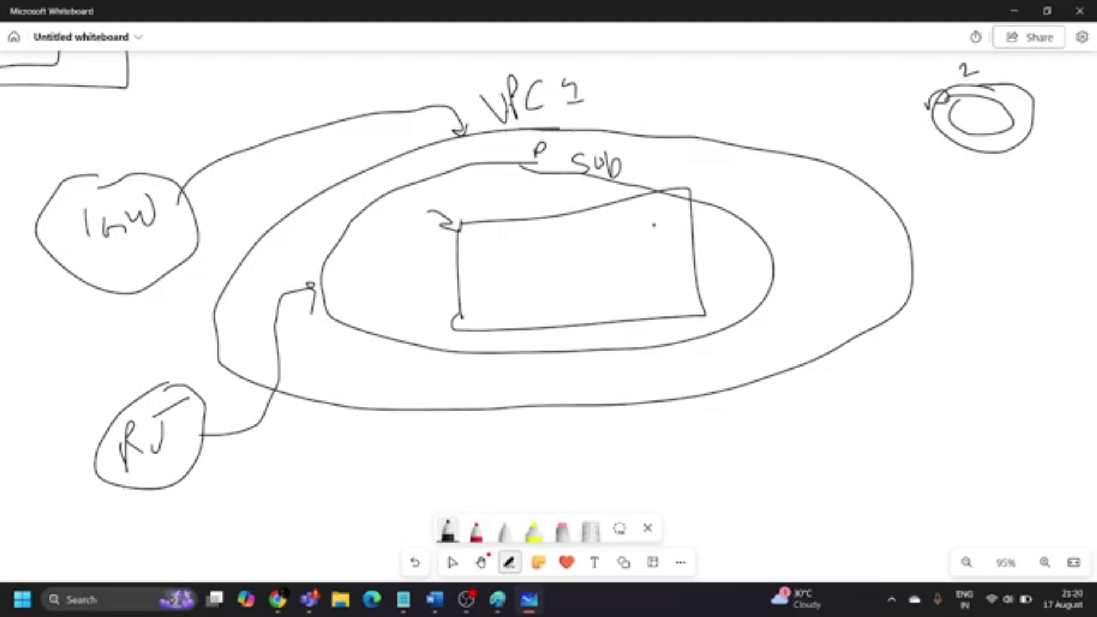
# Mark a V inside each VPC's subnet, outline both VPC labels, and draw a line linking the two servers.
pyautogui.moveTo(564, 245)
pyautogui.mouseDown()
pyautogui.moveTo(609, 249)
pyautogui.moveTo(526, 183)
pyautogui.moveTo(515, 197)
pyautogui.mouseUp()
pyautogui.moveTo(965, 113); pyautogui.dragTo(988, 101)
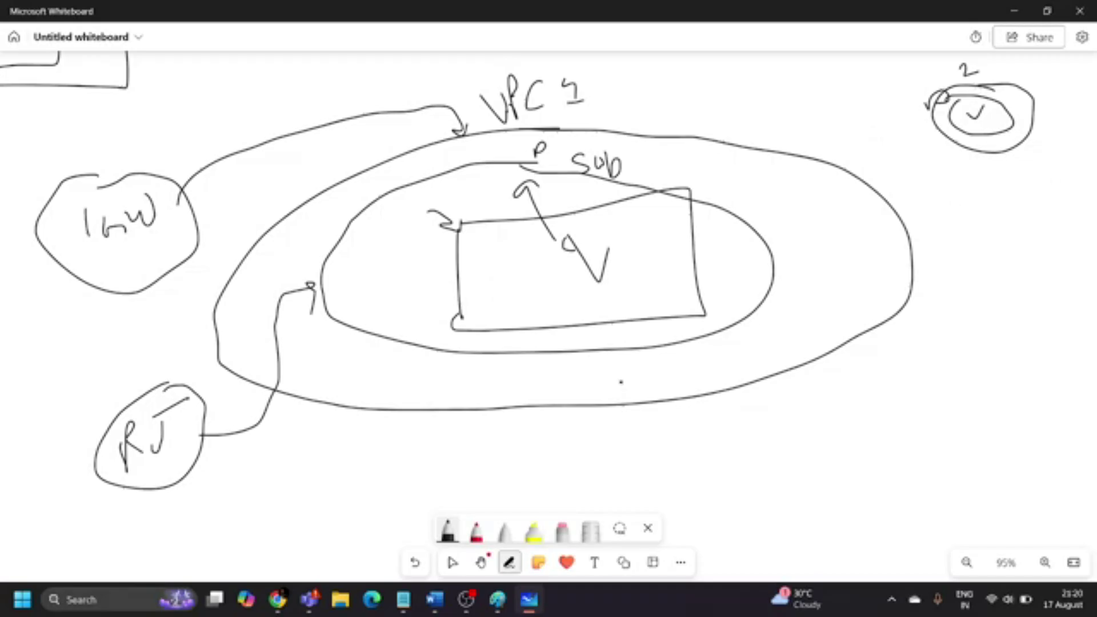
pyautogui.moveTo(462, 52)
pyautogui.mouseDown()
pyautogui.moveTo(494, 62)
pyautogui.moveTo(473, 73)
pyautogui.mouseUp()
pyautogui.moveTo(997, 57)
pyautogui.mouseDown()
pyautogui.moveTo(985, 77)
pyautogui.moveTo(978, 53)
pyautogui.mouseUp()
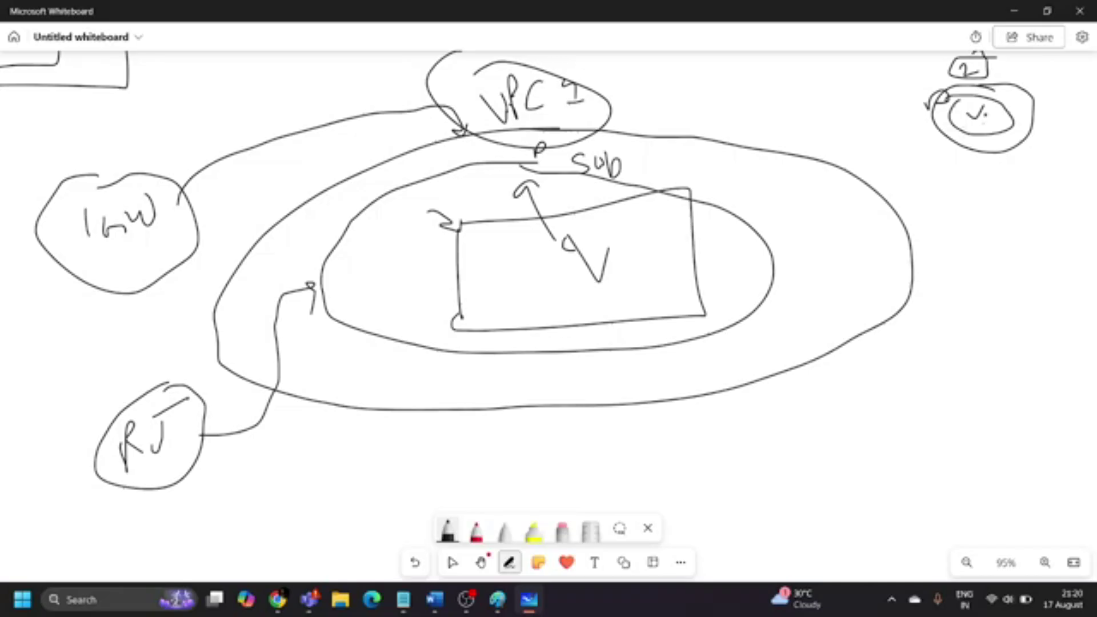
pyautogui.moveTo(653, 265)
pyautogui.mouseDown()
pyautogui.moveTo(875, 352)
pyautogui.moveTo(980, 129)
pyautogui.mouseUp()
pyautogui.moveTo(897, 368)
pyautogui.mouseDown()
pyautogui.moveTo(917, 453)
pyautogui.moveTo(914, 366)
pyautogui.moveTo(883, 365)
pyautogui.moveTo(899, 358)
pyautogui.mouseUp()
pyautogui.moveTo(891, 342)
pyautogui.mouseDown()
pyautogui.moveTo(911, 332)
pyautogui.moveTo(948, 386)
pyautogui.mouseUp()
# Switch to the VPC console and create a transit gateway named Demo_TG with the description "TG for peering two VPCs".
pyautogui.hotkey('alt', 'Tab')
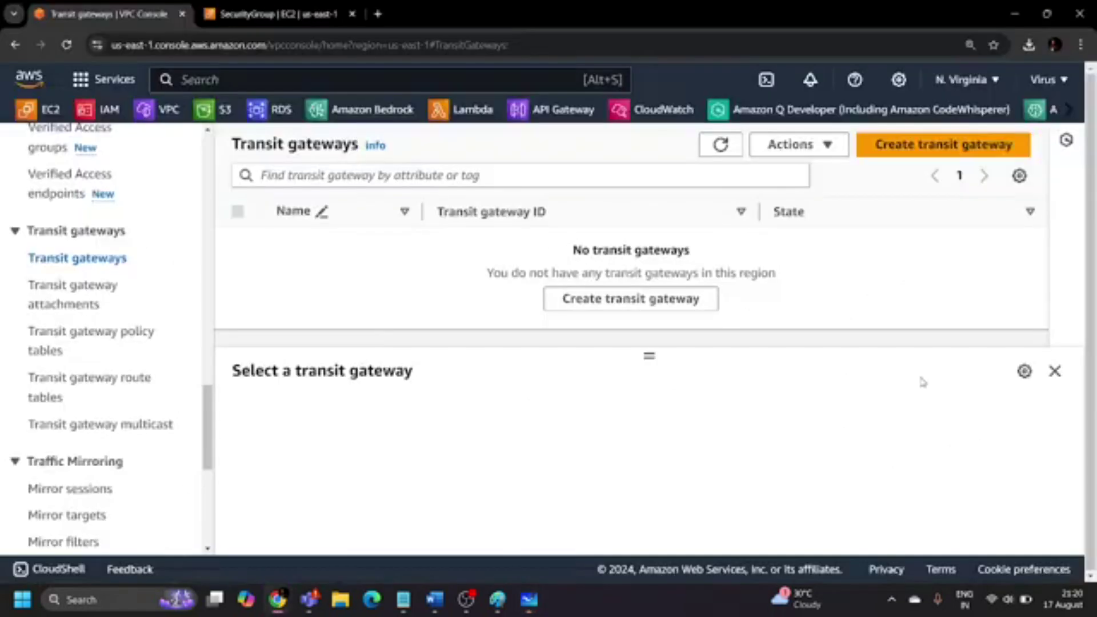
pyautogui.click(911, 148)
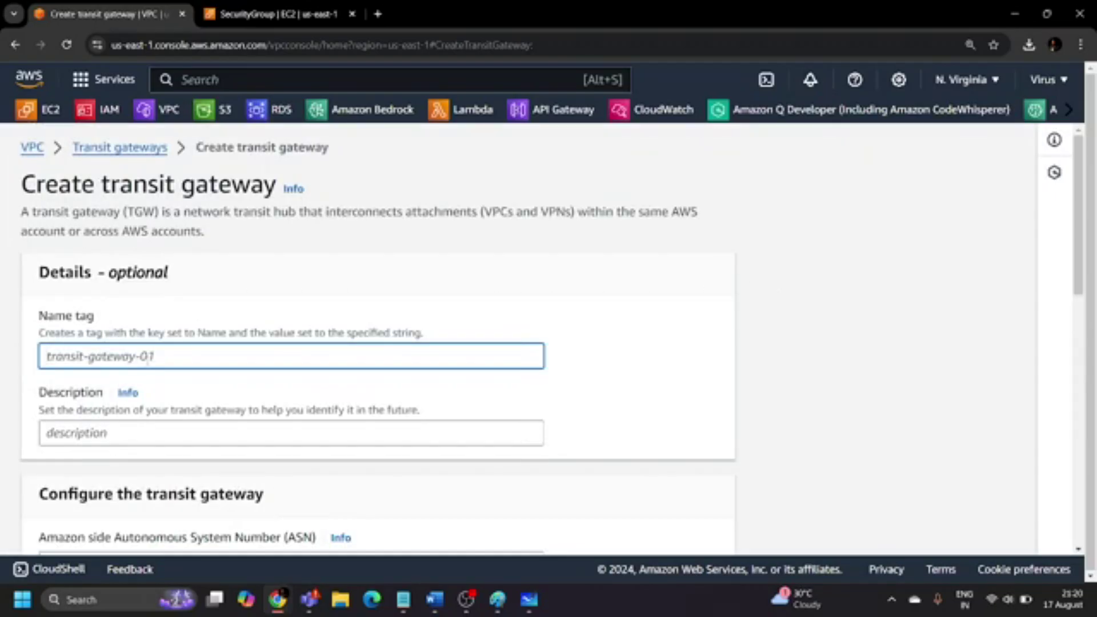
pyautogui.write('Demo_TG')
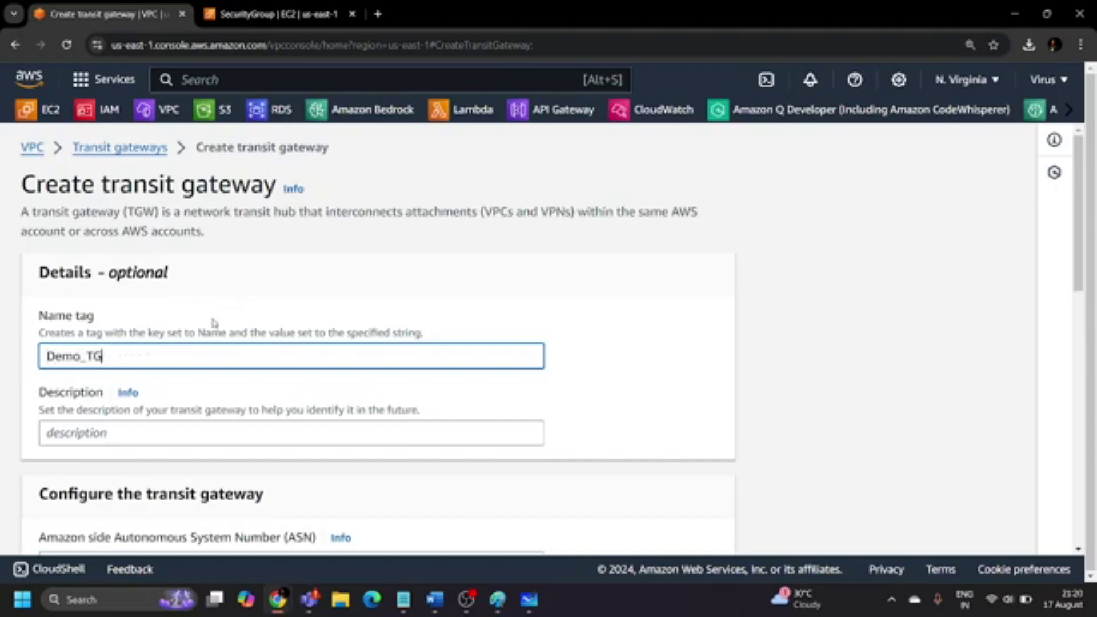
pyautogui.scroll(-3, 200, 331)
pyautogui.click(190, 292)
pyautogui.write('TG for peering two VPS')
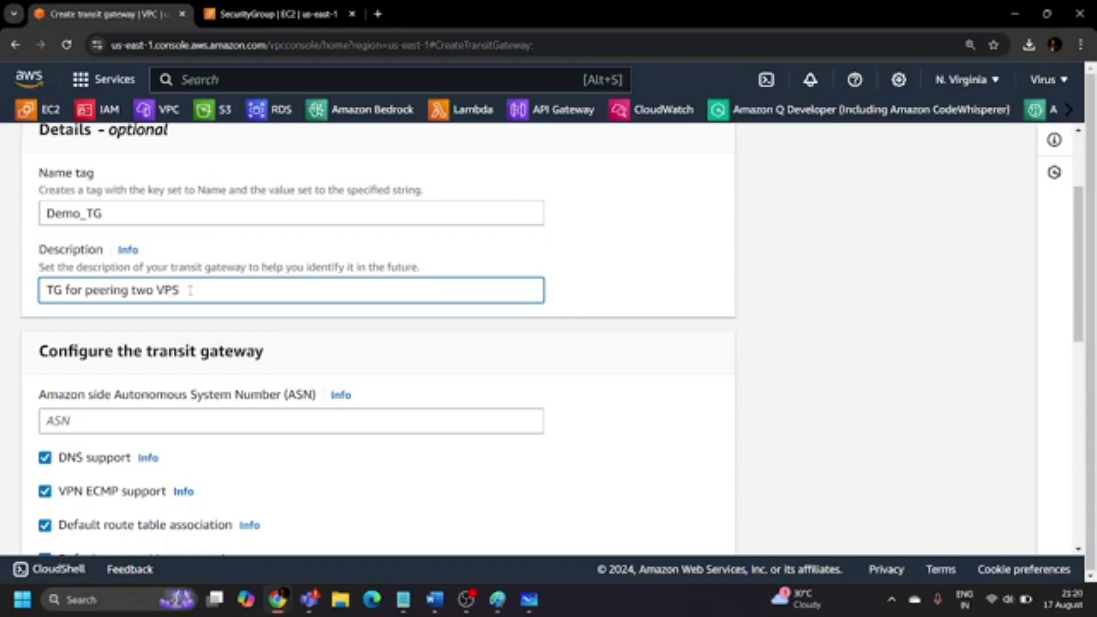
pyautogui.write('Cs')
pyautogui.scroll(-10, 175, 302)
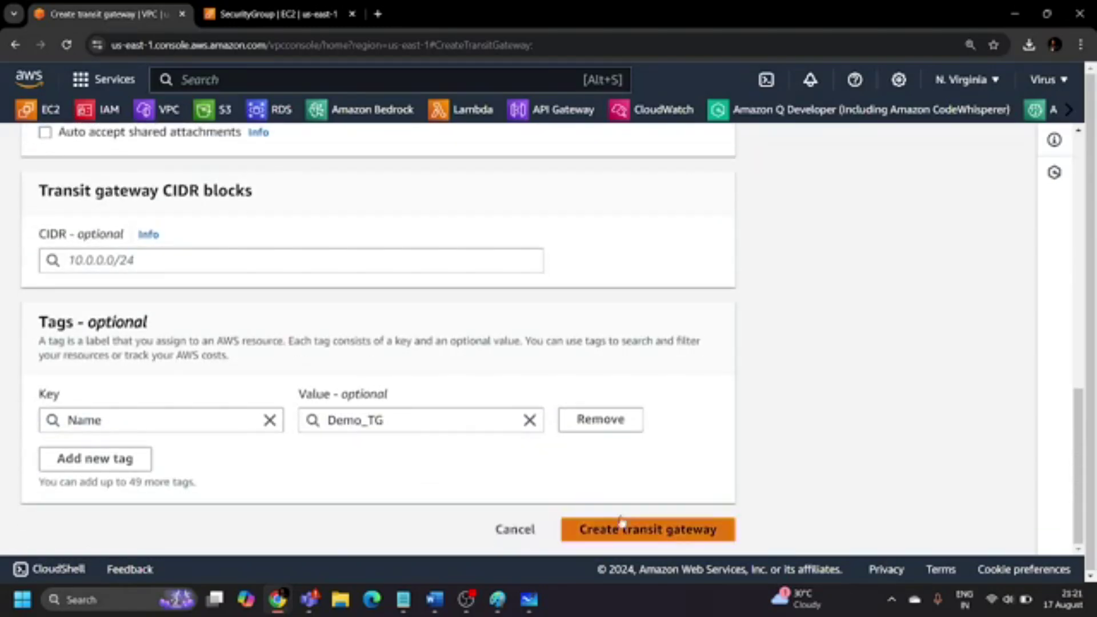
pyautogui.click(622, 528)
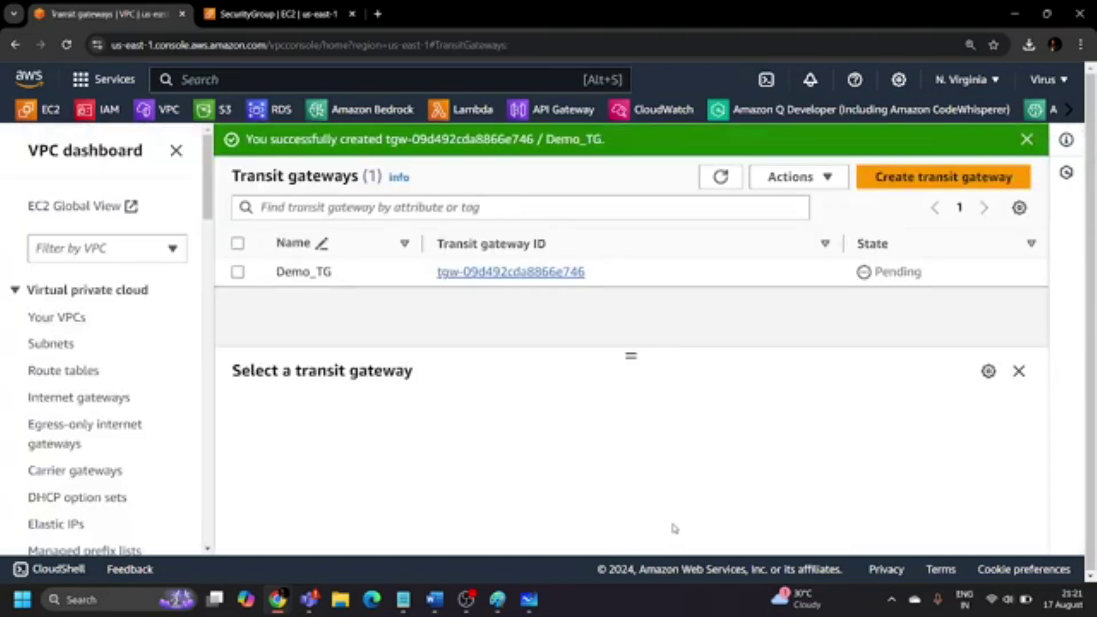
# Select the Demo_TG transit gateway to show its details and dismiss the creation notice.
pyautogui.moveTo(880, 273); pyautogui.dragTo(932, 276)
pyautogui.click(933, 276)
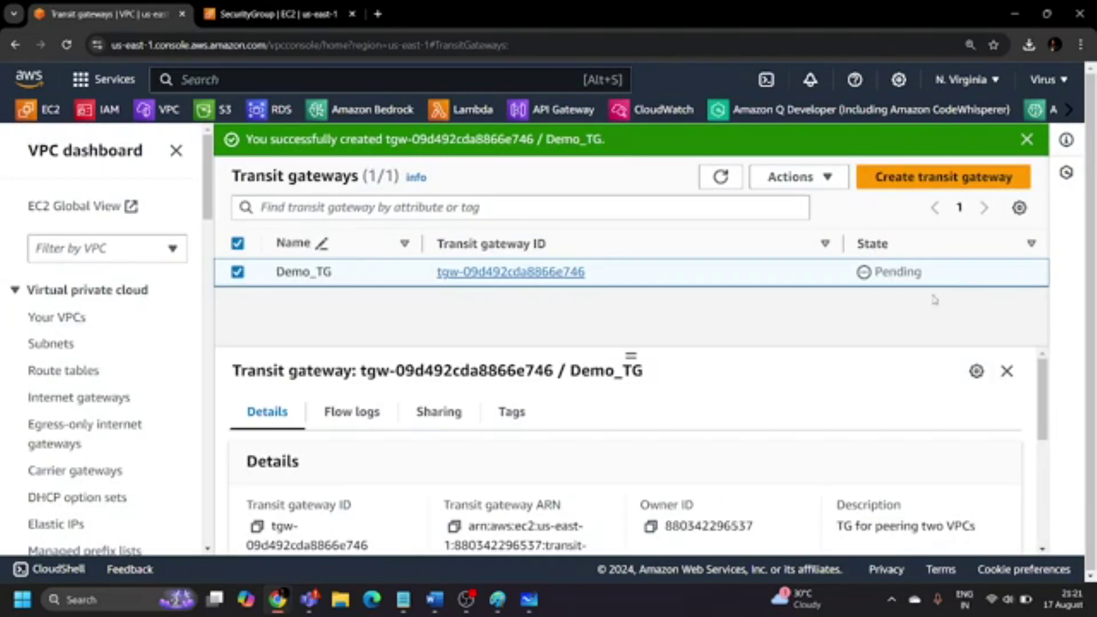
pyautogui.click(1026, 140)
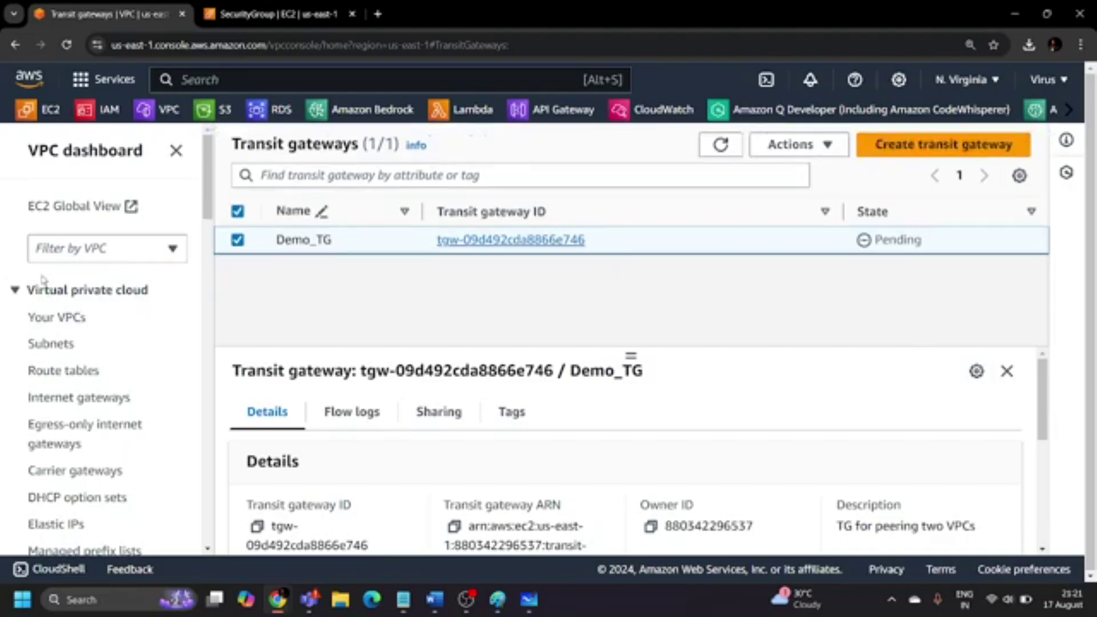
# Open the transit gateway attachments and start a new attachment with the name tag Frist_VPC_TGA.
pyautogui.scroll(-8, 38, 320)
pyautogui.scroll(-10, 38, 331)
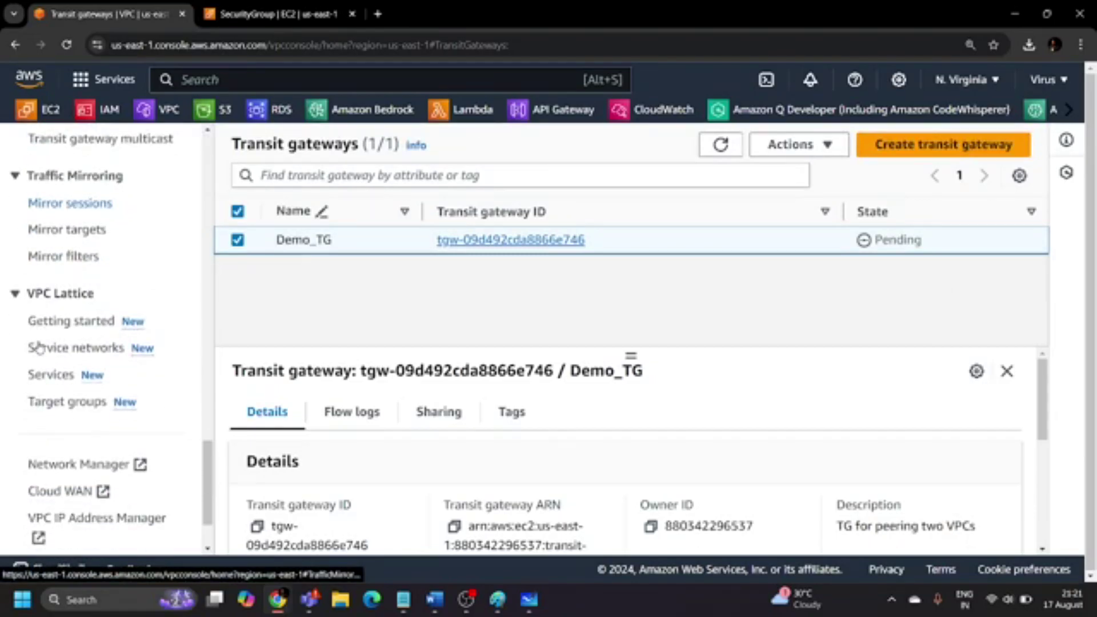
pyautogui.scroll(3, 38, 343)
pyautogui.scroll(1, 79, 291)
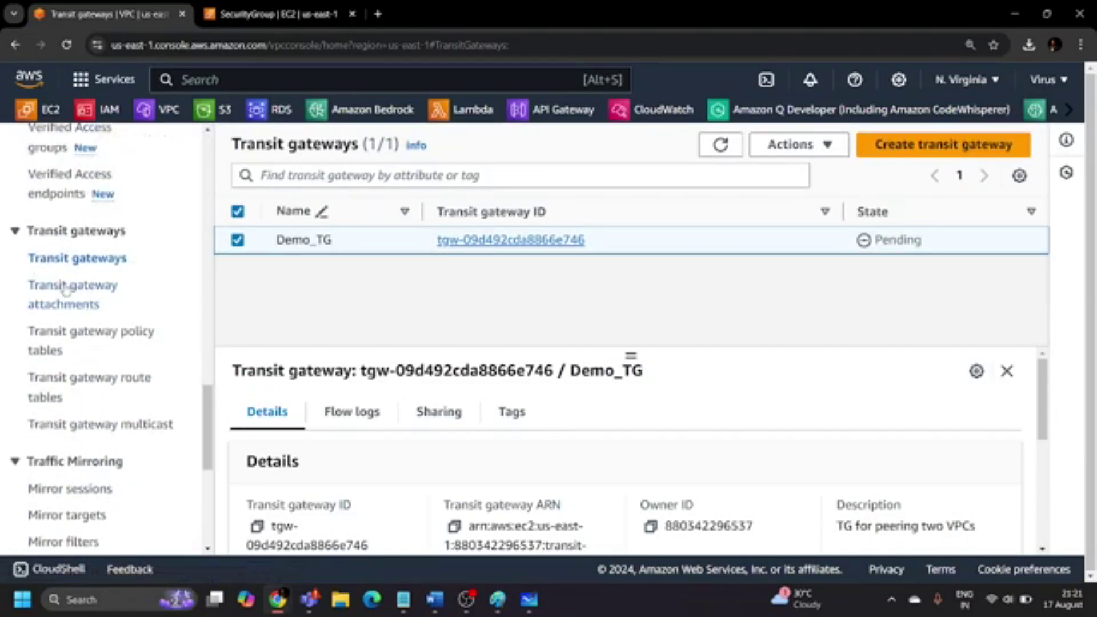
pyautogui.click(63, 290)
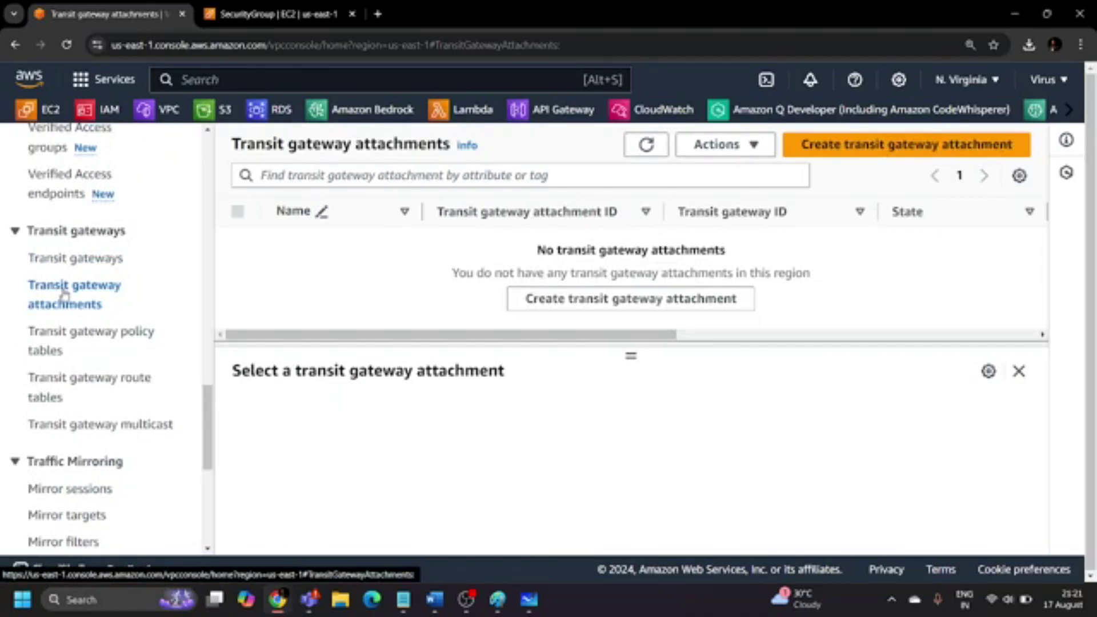
pyautogui.click(861, 149)
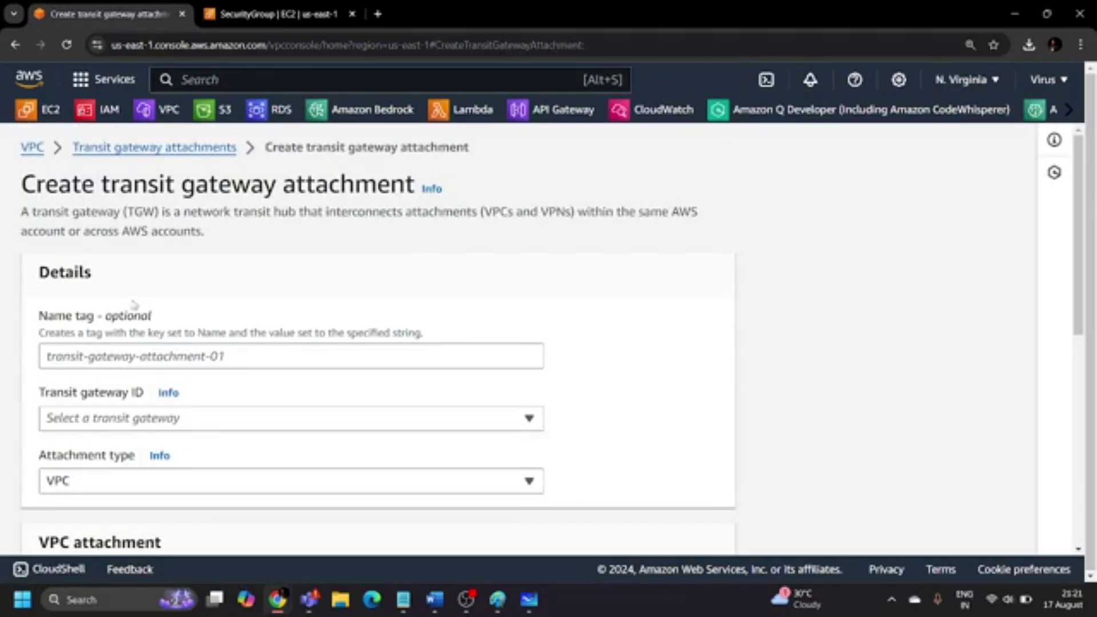
pyautogui.click(160, 356)
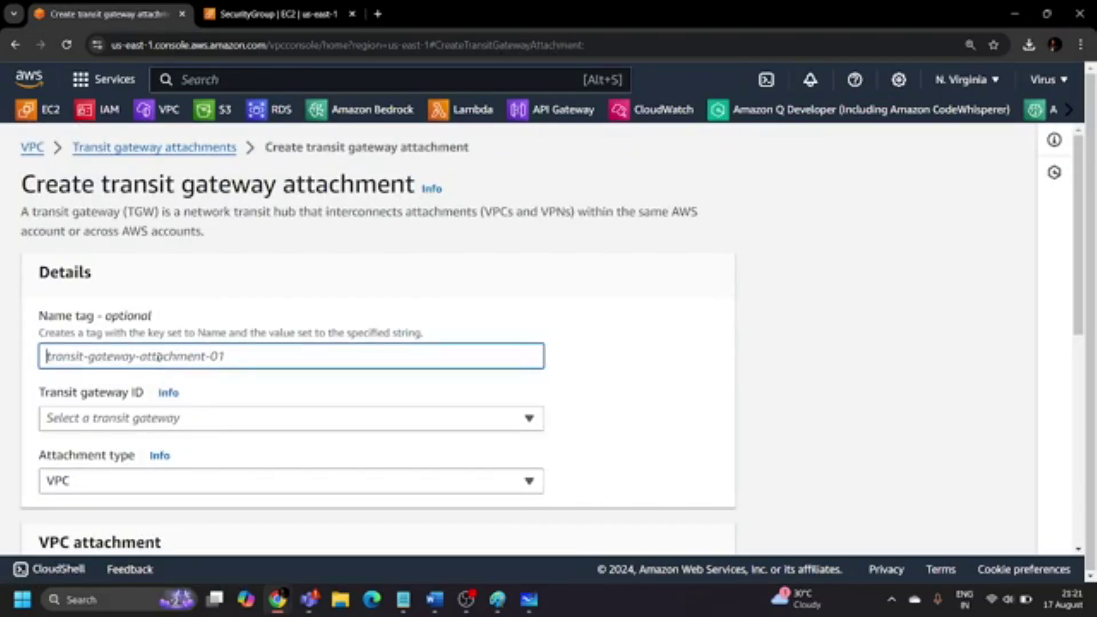
pyautogui.write('Frist ')
pyautogui.write('VPC_TGA')
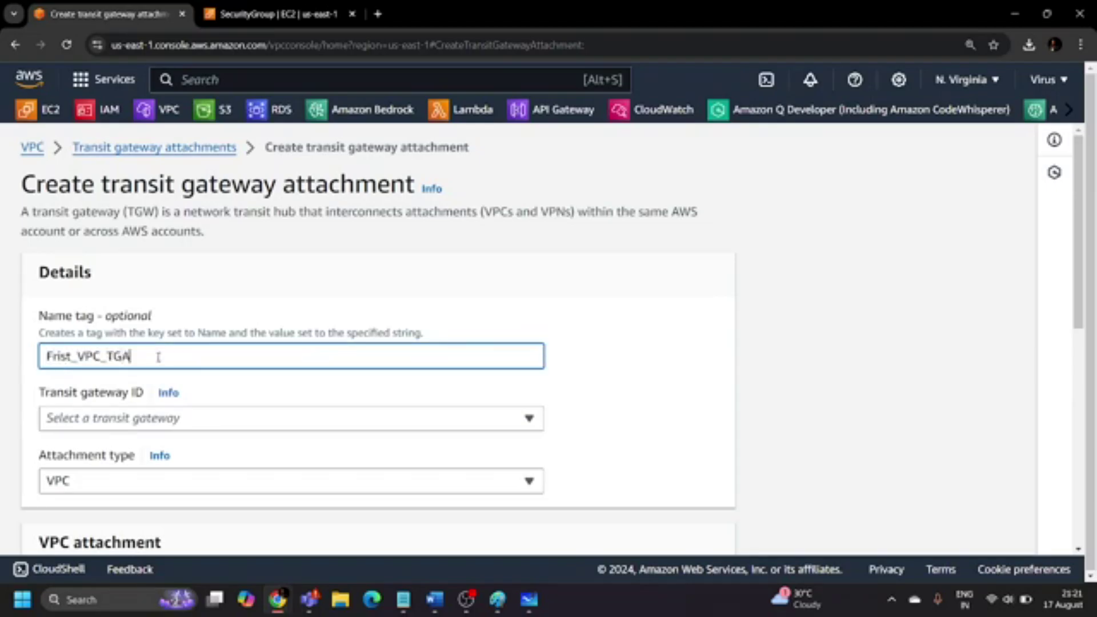
# Check the transit gateway choices for the attachment and copy its name tag.
pyautogui.scroll(-1, 158, 357)
pyautogui.click(211, 343)
pyautogui.click(211, 347)
pyautogui.click(211, 347)
pyautogui.click(213, 345)
pyautogui.scroll(1, 211, 340)
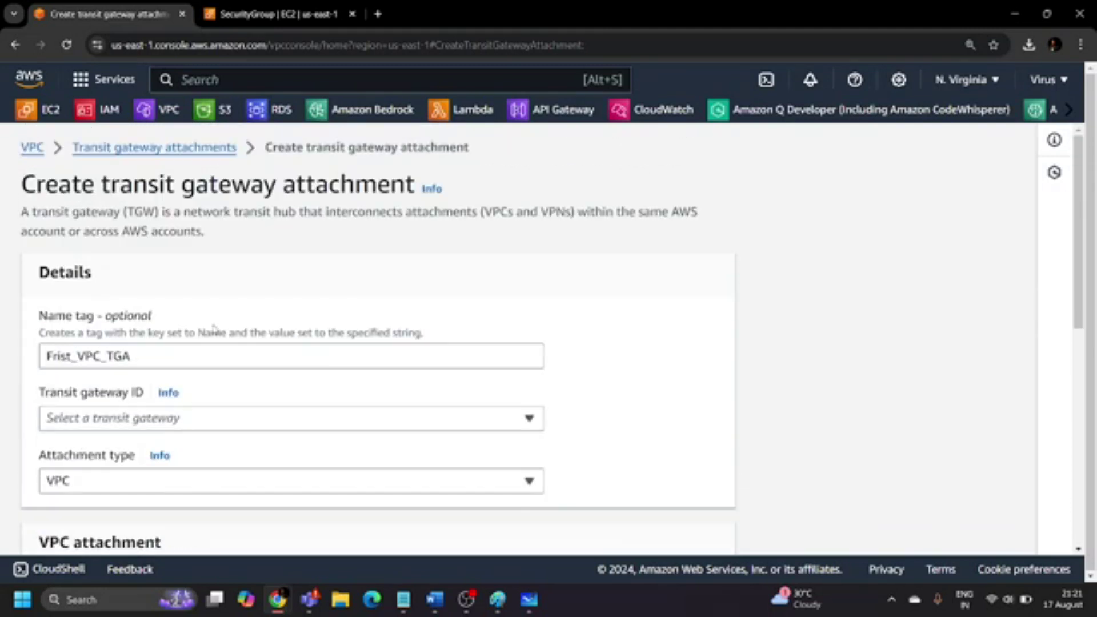
pyautogui.click(177, 356)
pyautogui.doubleClick(177, 358)
pyautogui.hotkey('ctrl', 'c')
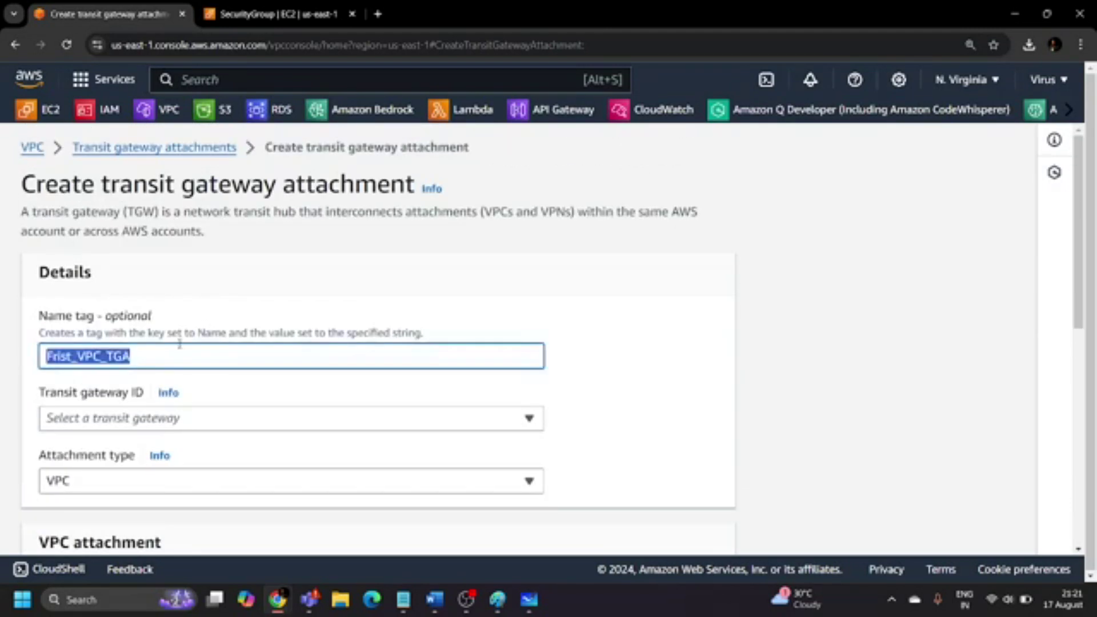
# Leave the unfinished attachment form and return to the list of transit gateways.
pyautogui.click(153, 148)
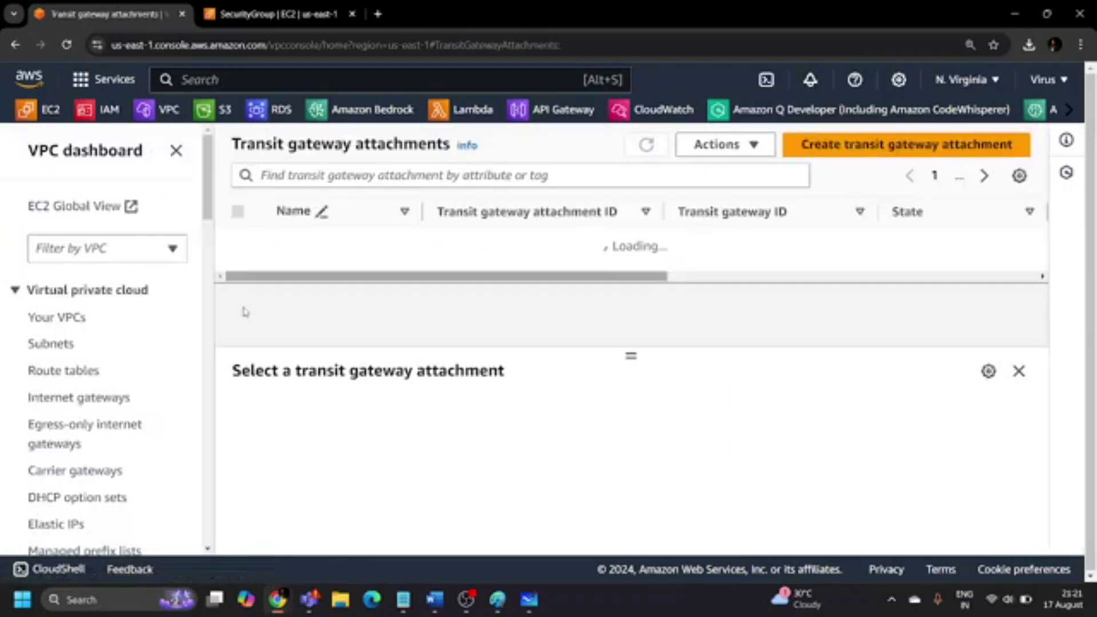
pyautogui.scroll(-10, 101, 343)
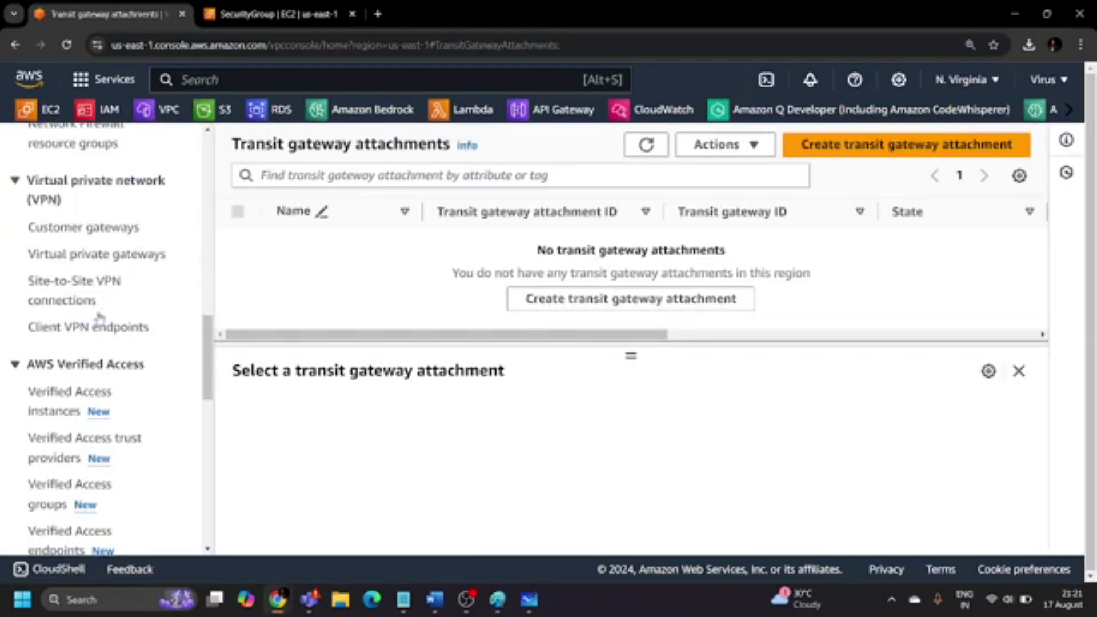
pyautogui.scroll(-8, 99, 317)
pyautogui.scroll(1, 74, 206)
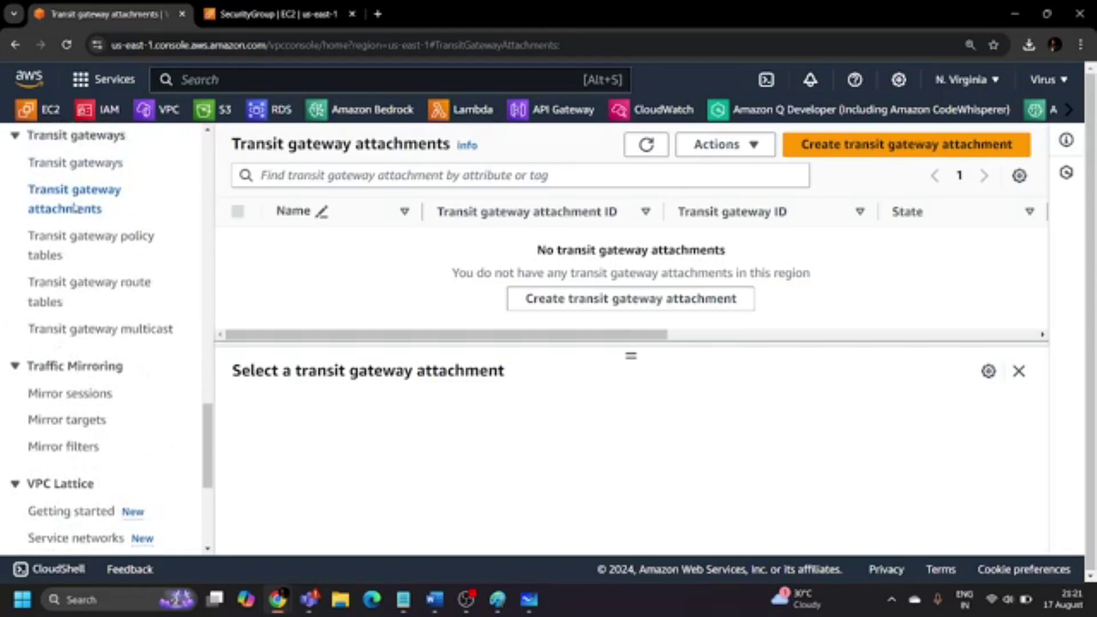
pyautogui.scroll(2, 74, 206)
pyautogui.click(73, 257)
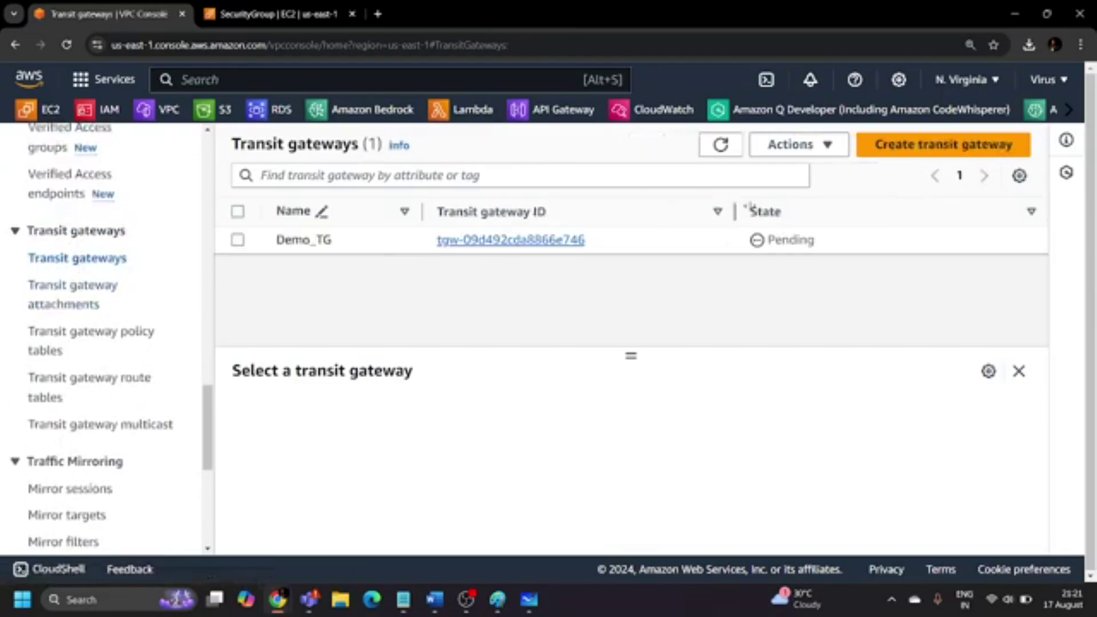
# Refresh the transit gateways list repeatedly until Demo_TG is available.
pyautogui.click(721, 143)
pyautogui.click(722, 146)
pyautogui.click(722, 145)
pyautogui.click(721, 146)
pyautogui.click(721, 145)
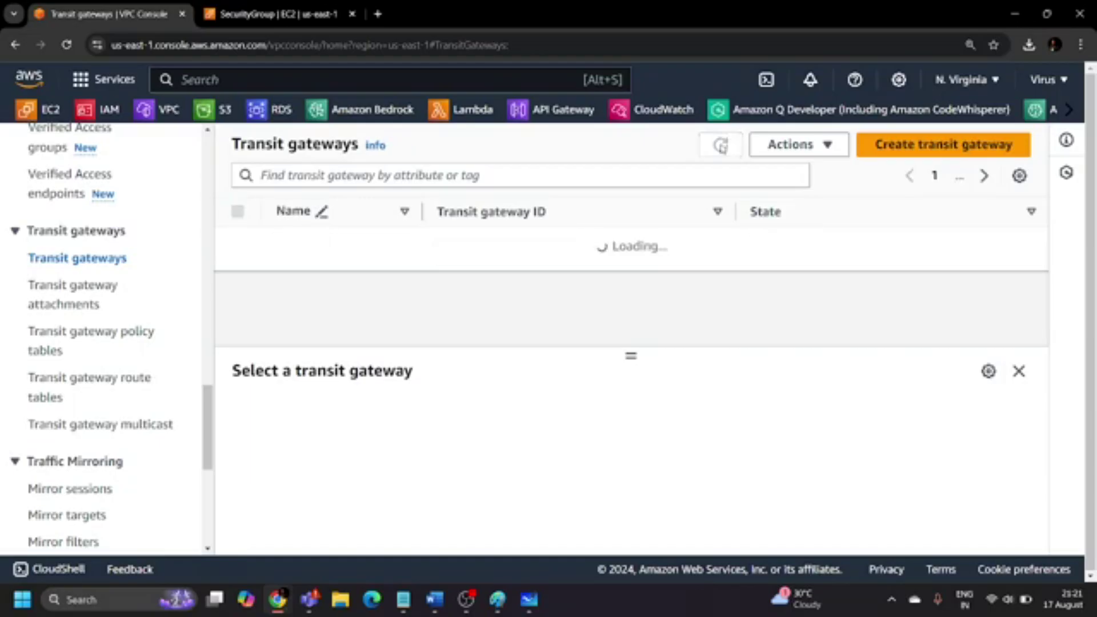
pyautogui.click(722, 146)
pyautogui.click(722, 148)
pyautogui.click(726, 149)
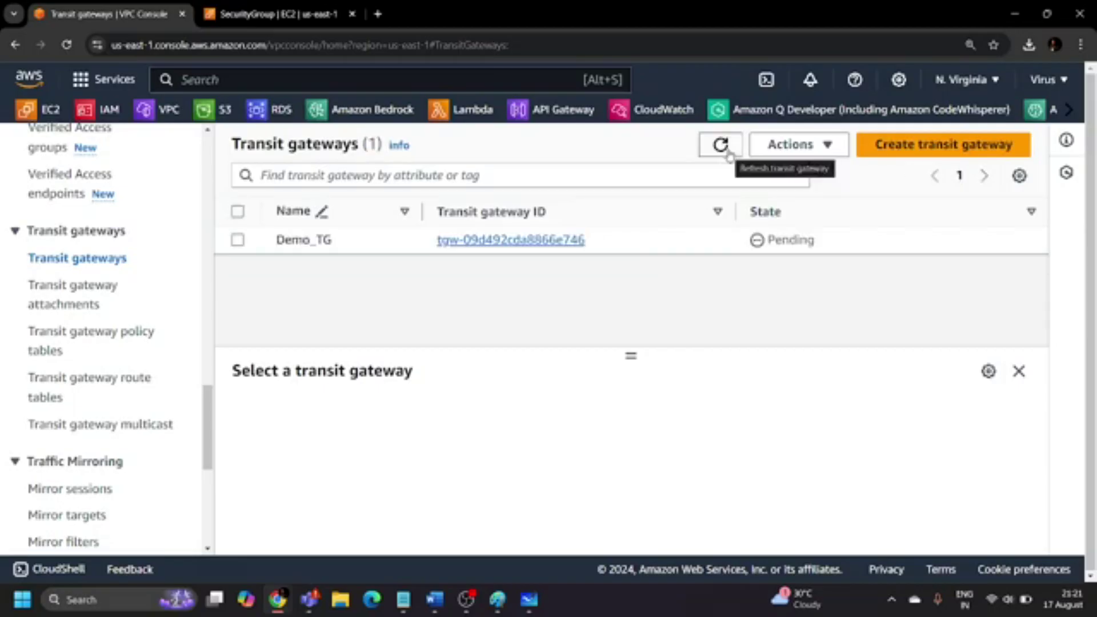
pyautogui.click(727, 152)
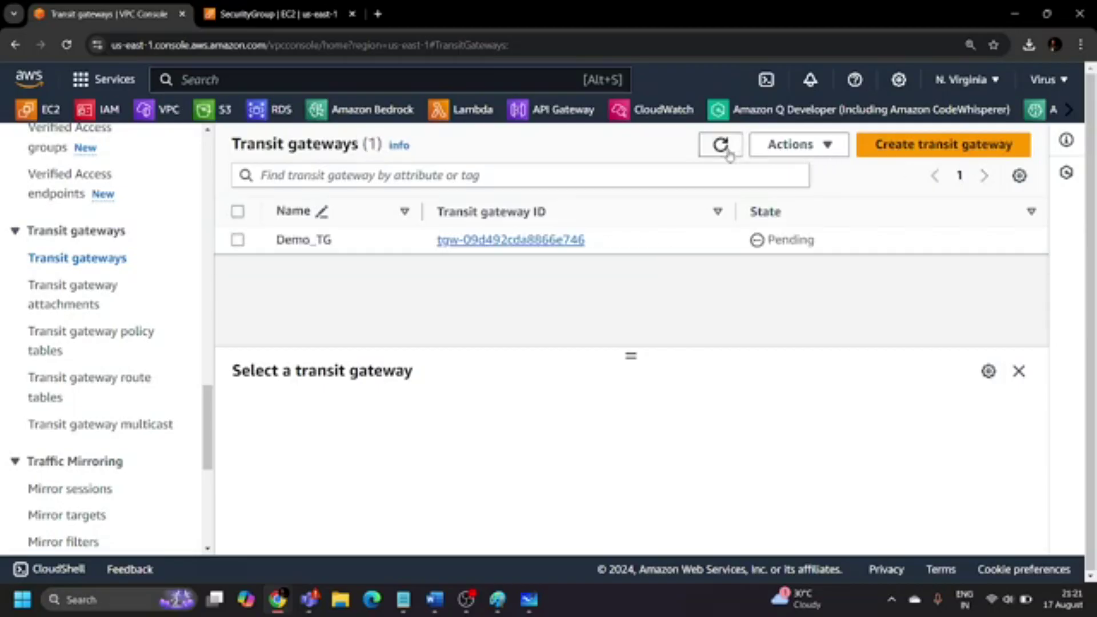
pyautogui.click(728, 152)
pyautogui.click(723, 154)
pyautogui.click(723, 155)
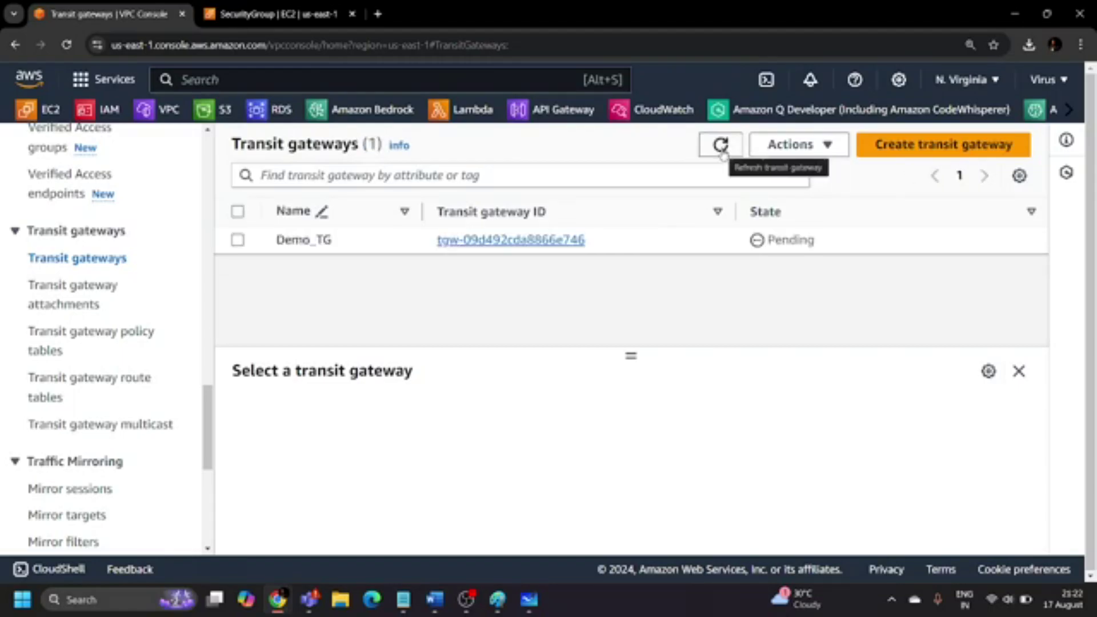
pyautogui.click(723, 154)
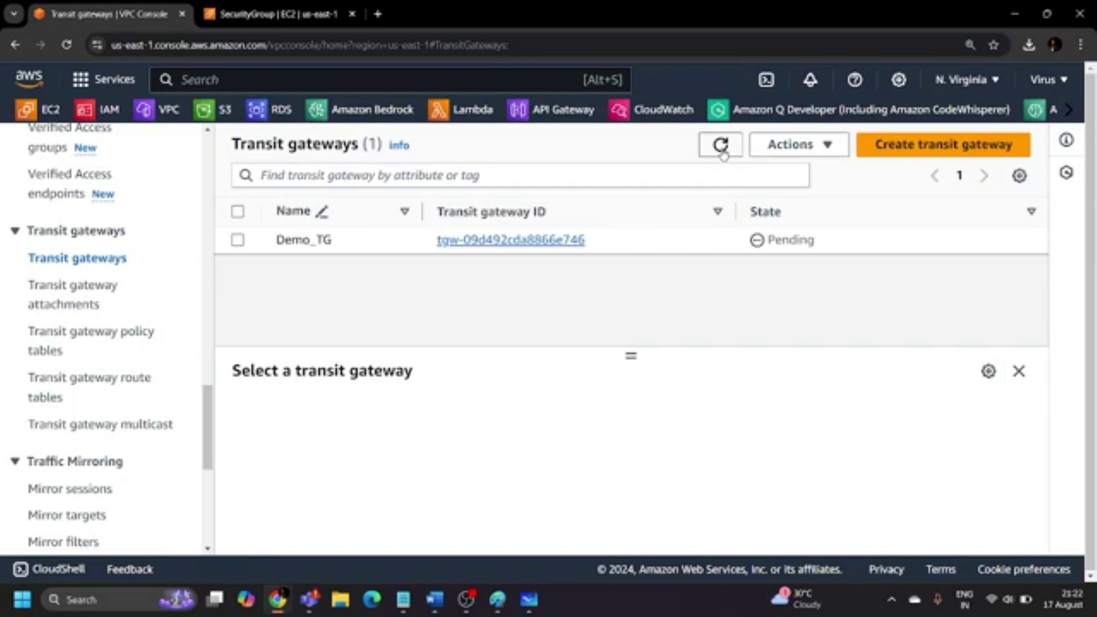
pyautogui.click(723, 154)
pyautogui.click(722, 150)
pyautogui.click(722, 150)
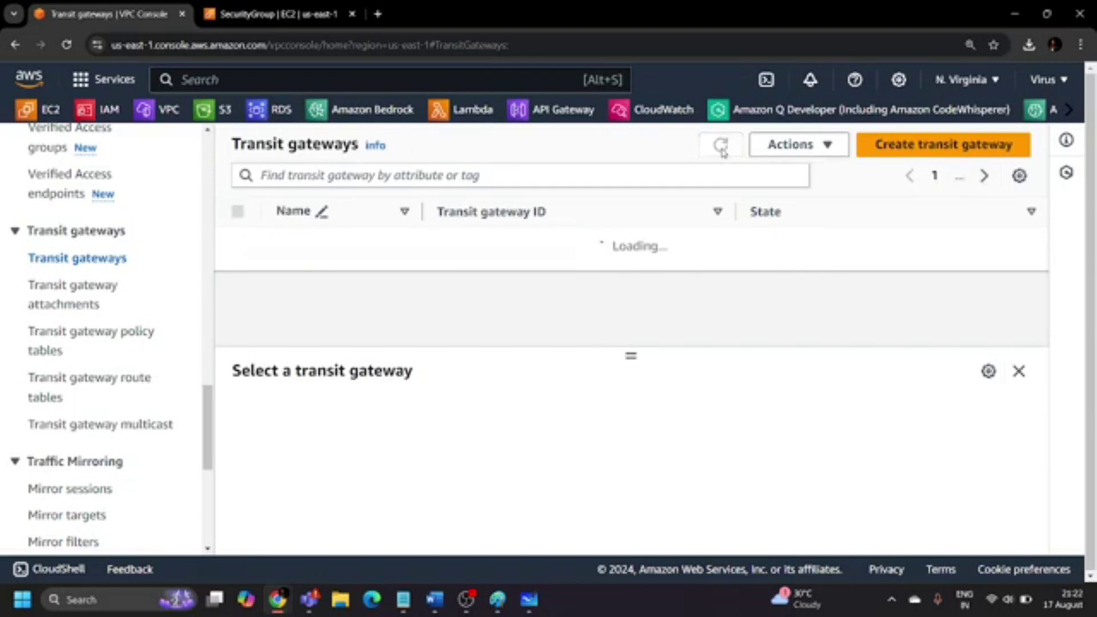
pyautogui.click(722, 149)
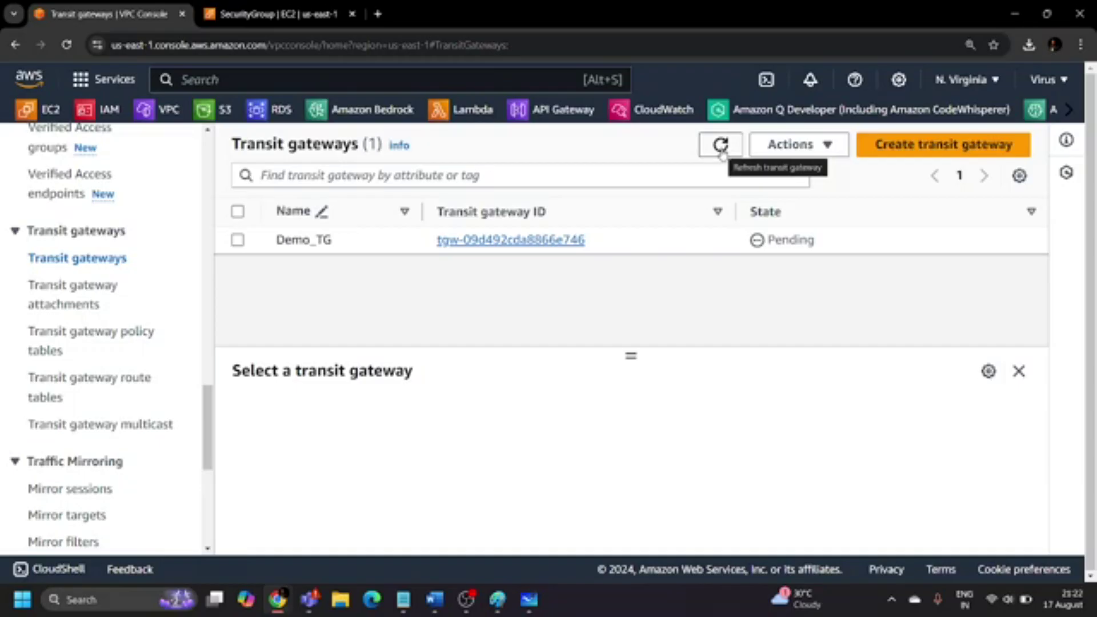
pyautogui.click(720, 145)
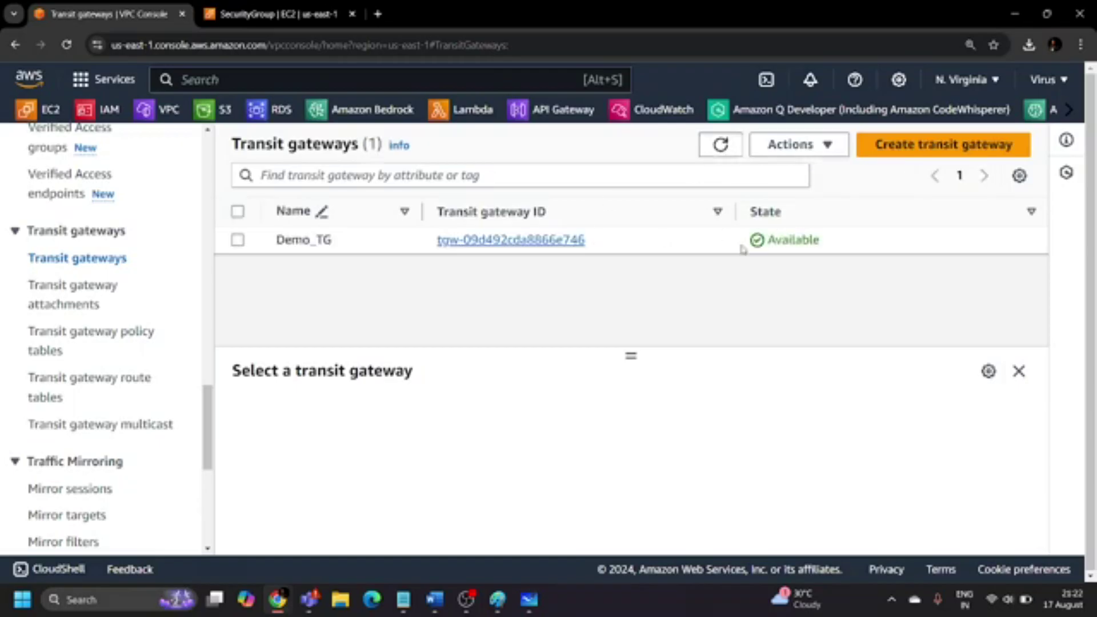
# Start a new transit gateway attachment with the copied name tag Frist_VPC_TGA and the Demo_TG transit gateway.
pyautogui.click(51, 295)
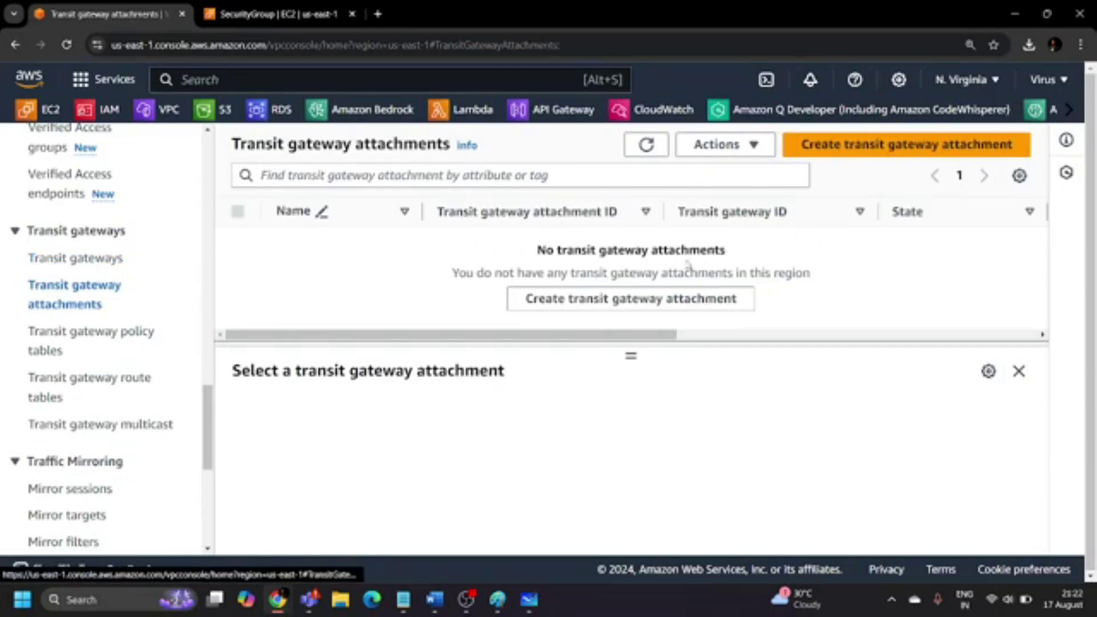
pyautogui.click(907, 145)
pyautogui.click(172, 356)
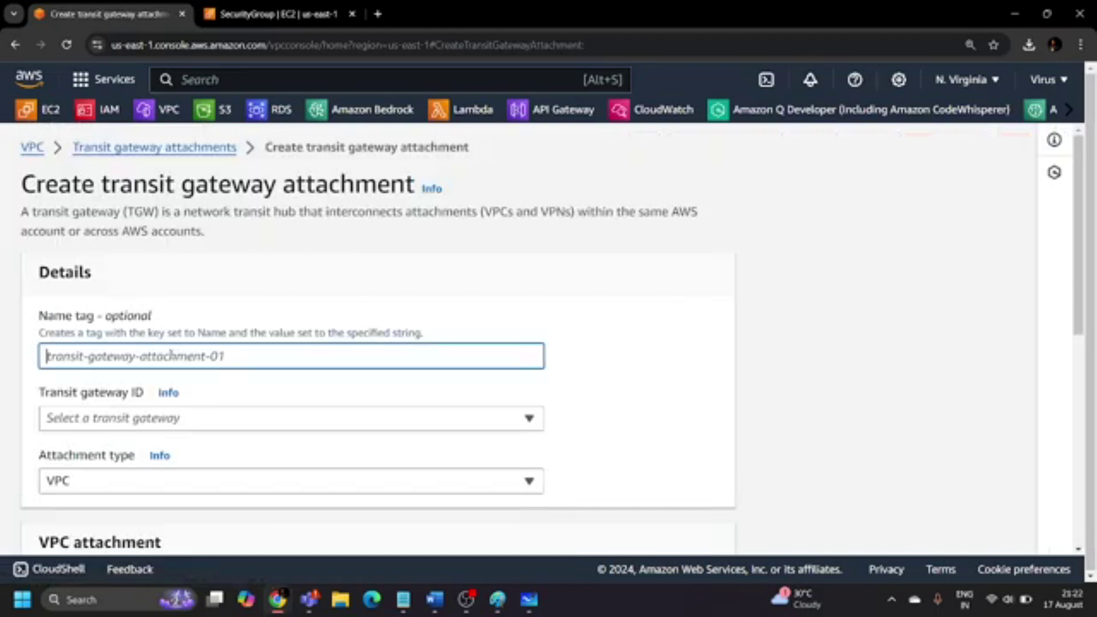
pyautogui.hotkey('ctrl', 'v')
pyautogui.scroll(-3, 192, 377)
pyautogui.click(171, 276)
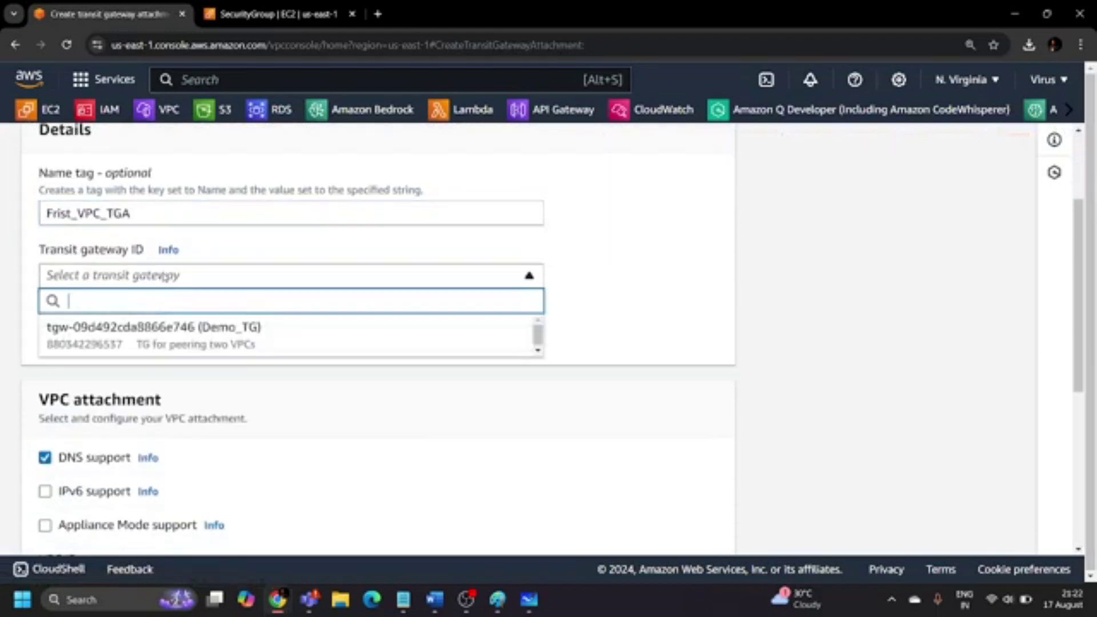
pyautogui.click(217, 337)
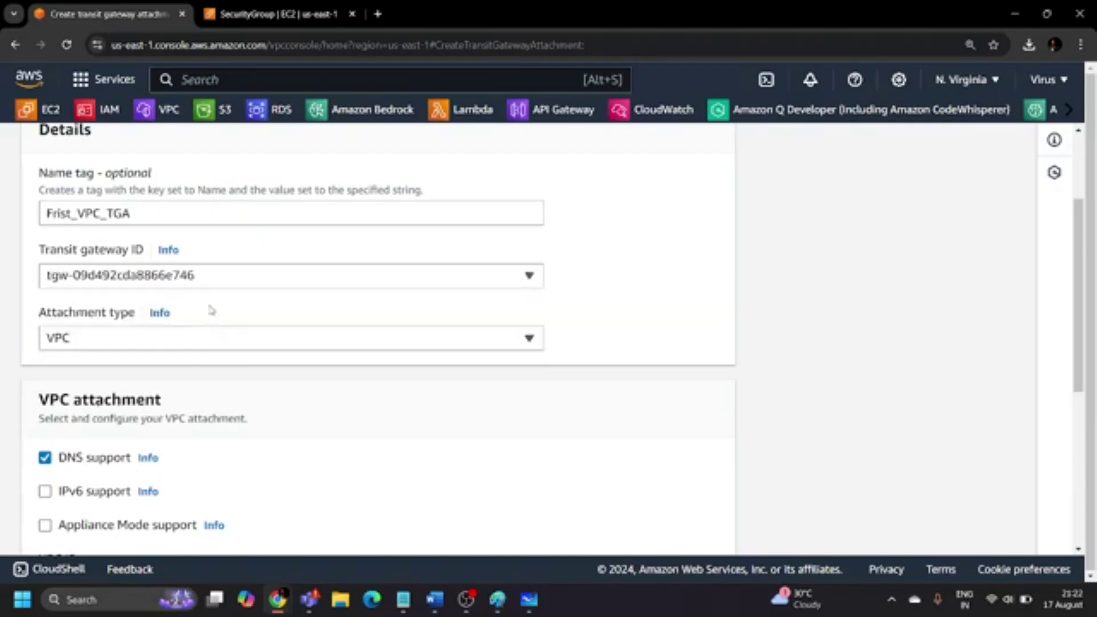
# Review the available attachment types and keep VPC for the new attachment.
pyautogui.click(169, 340)
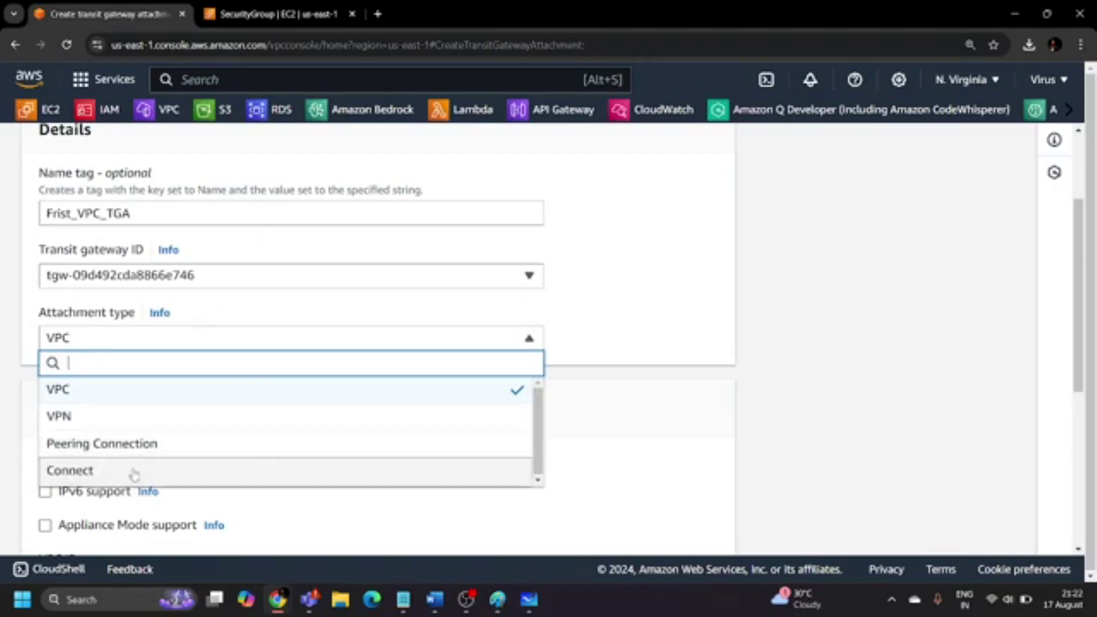
pyautogui.scroll(-1, 138, 472)
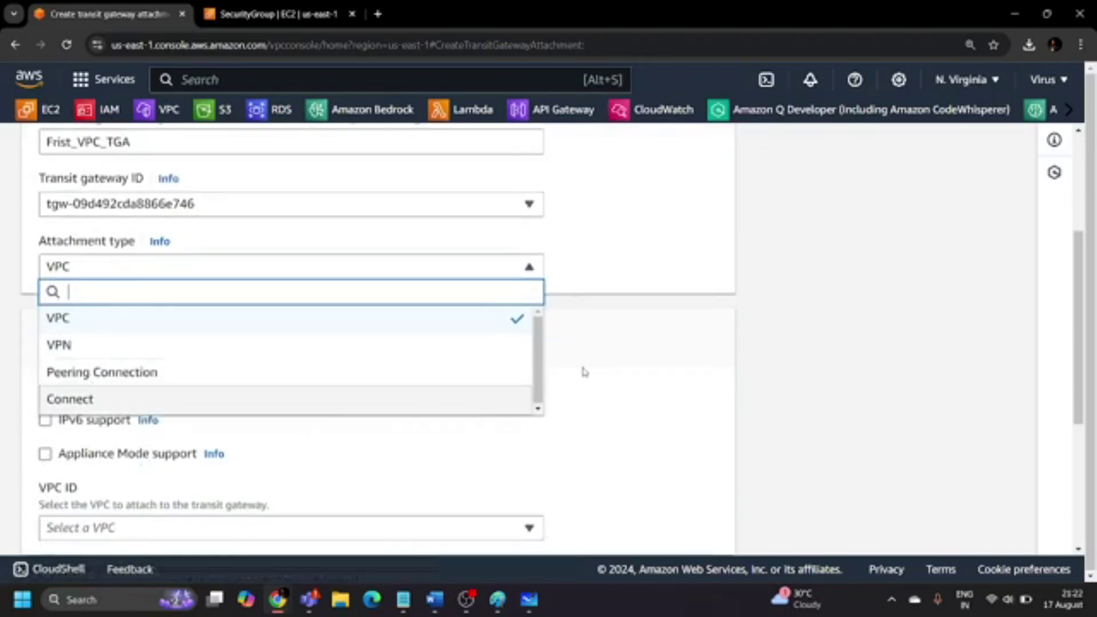
pyautogui.click(614, 302)
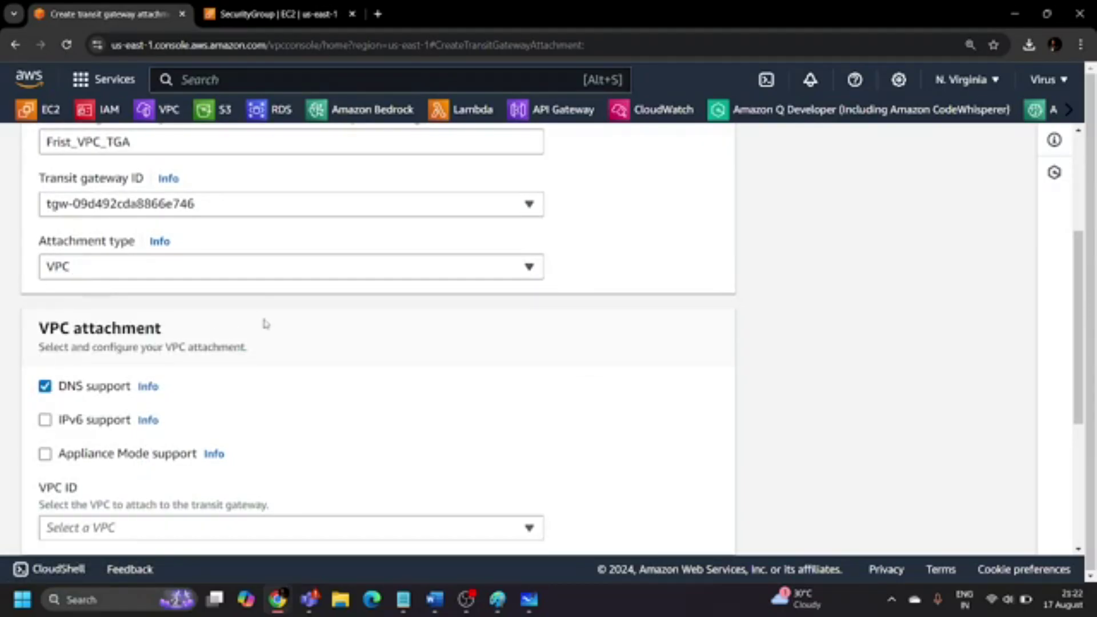
# Choose First_VPC as the VPC to attach, keeping DNS support enabled.
pyautogui.scroll(-2, 172, 354)
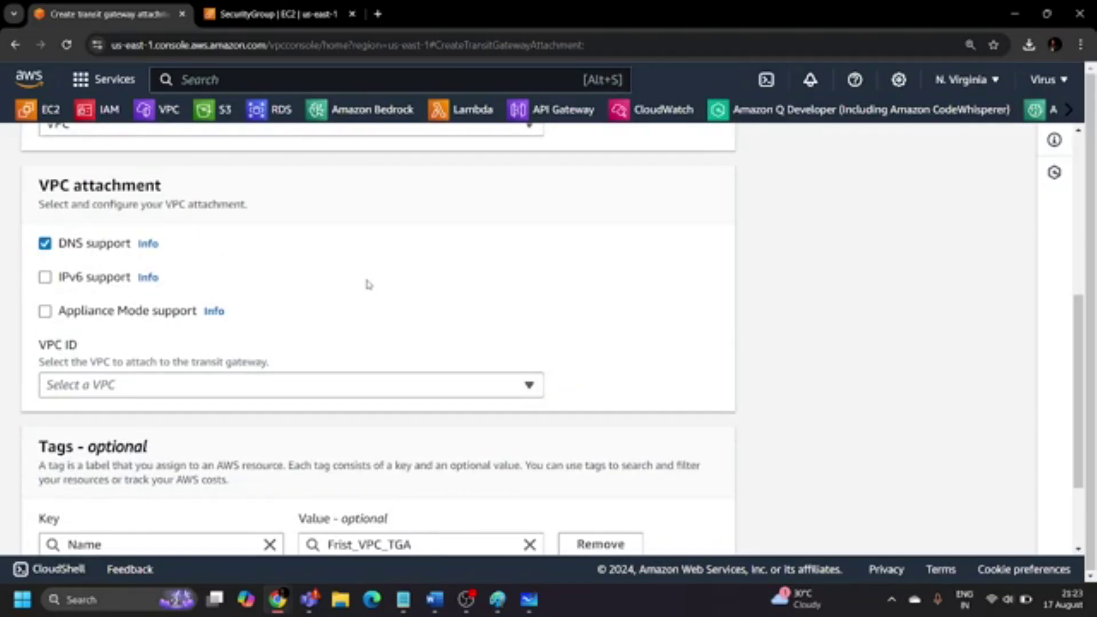
pyautogui.scroll(-1, 367, 283)
pyautogui.click(221, 314)
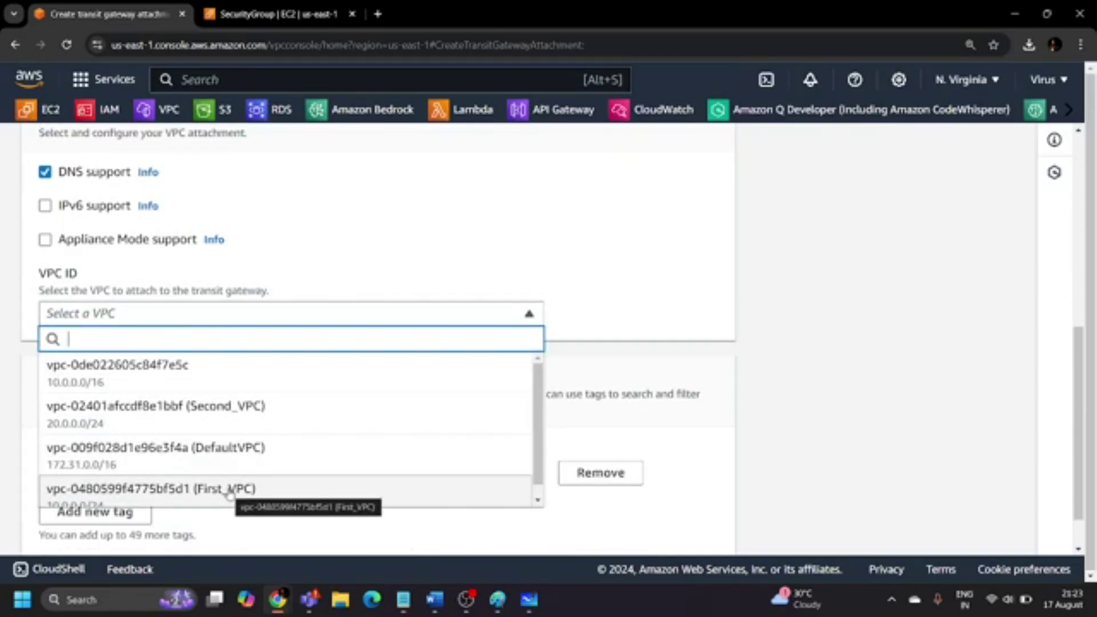
pyautogui.click(229, 490)
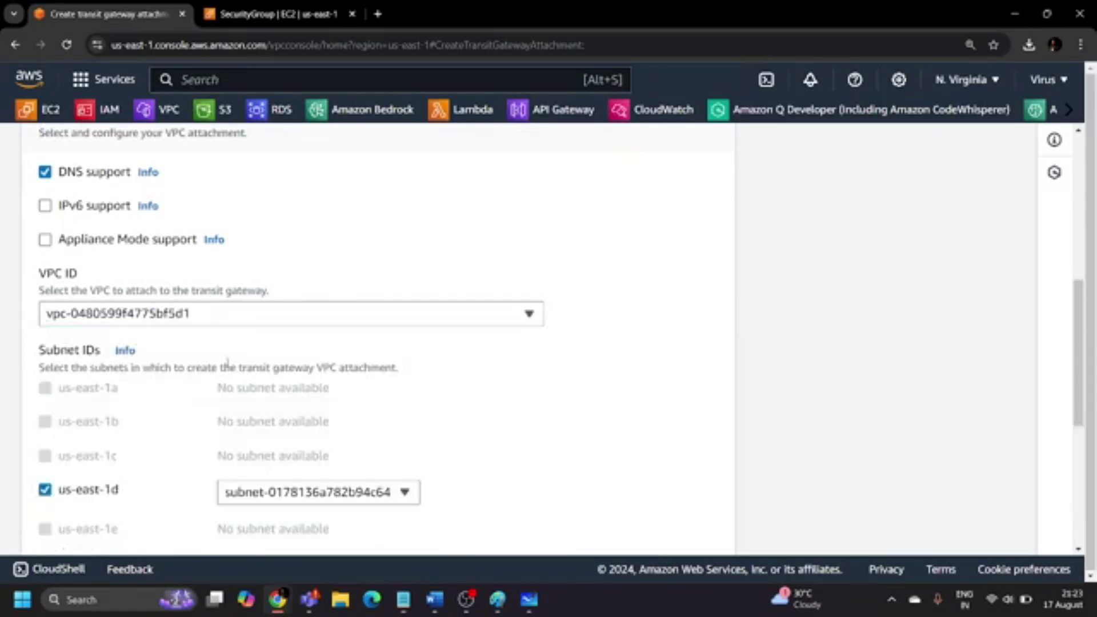
# Keep Public_Subnet_First_VPC in us-east-1d as the attachment subnet and create the transit gateway attachment.
pyautogui.scroll(-4, 227, 363)
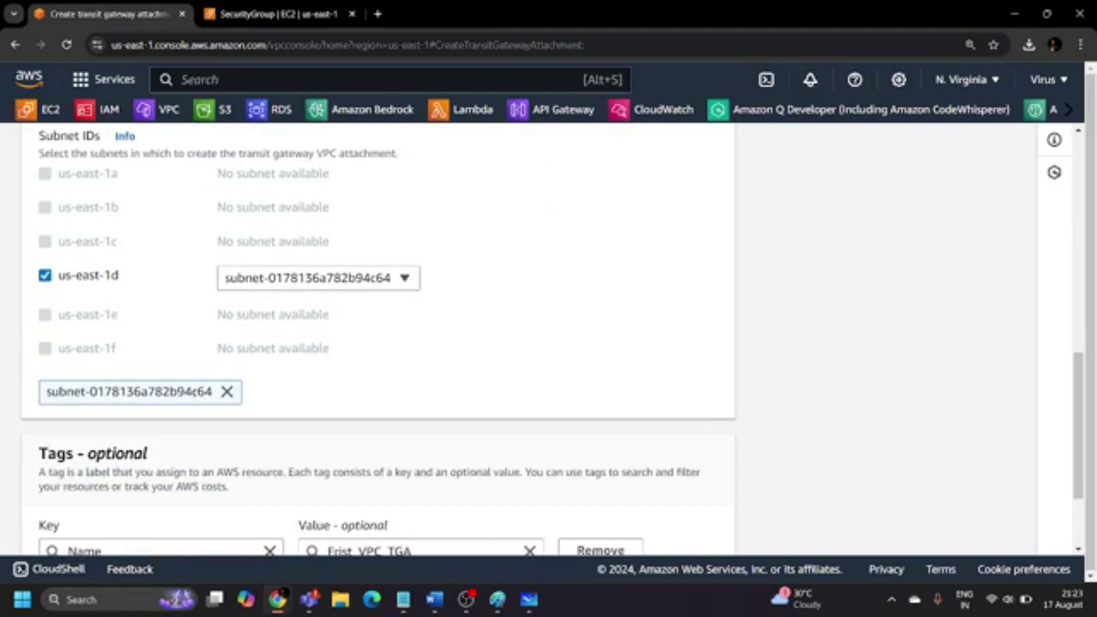
pyautogui.click(349, 285)
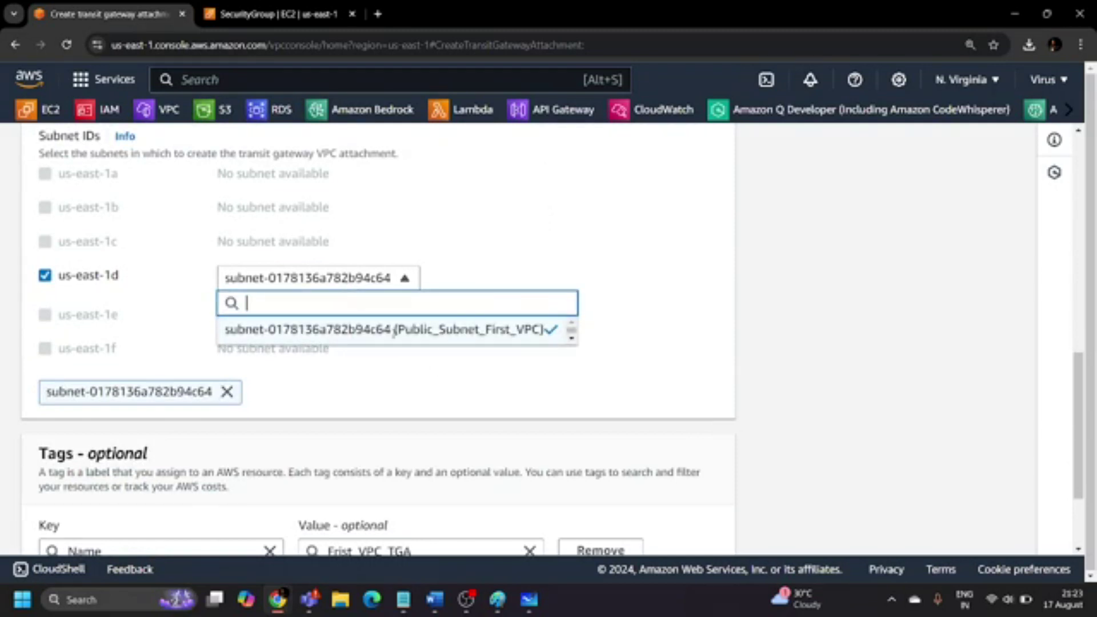
pyautogui.click(625, 329)
pyautogui.scroll(2, 571, 321)
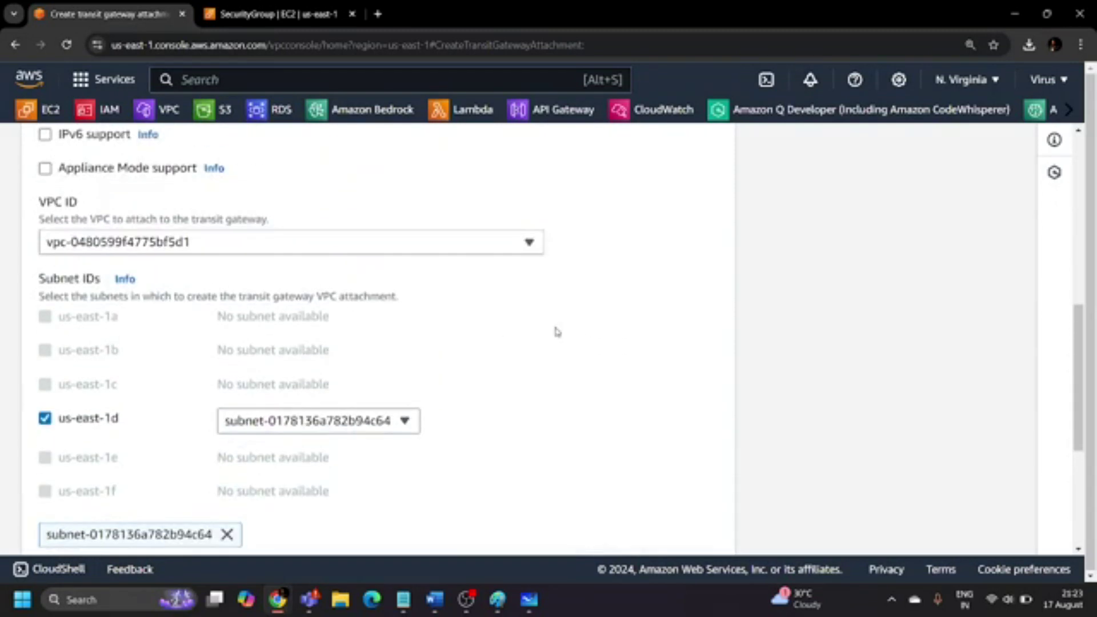
pyautogui.scroll(-5, 571, 343)
pyautogui.click(646, 536)
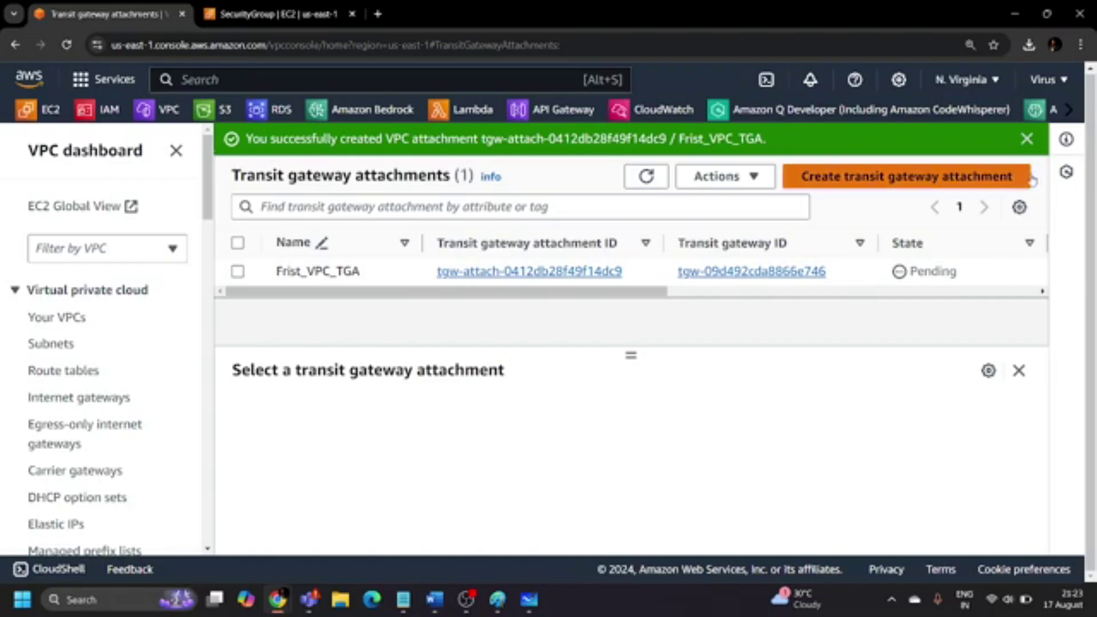
pyautogui.click(1026, 138)
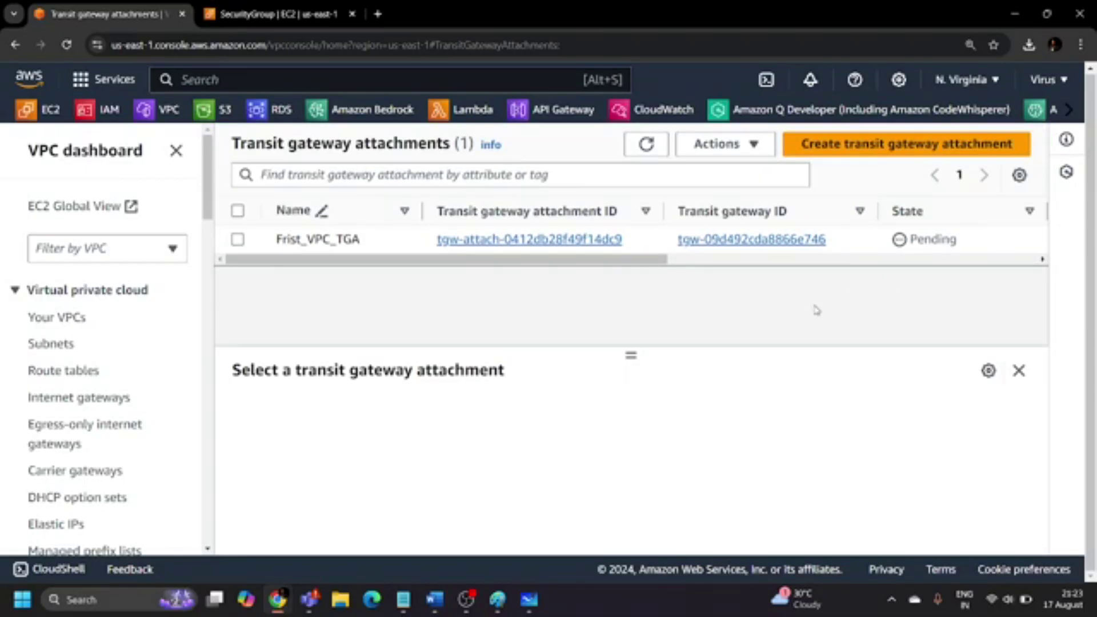
# Start another transit gateway attachment named Second_VPCs_TGA on the Demo_TG transit gateway with attachment type VPC.
pyautogui.click(878, 144)
pyautogui.click(206, 359)
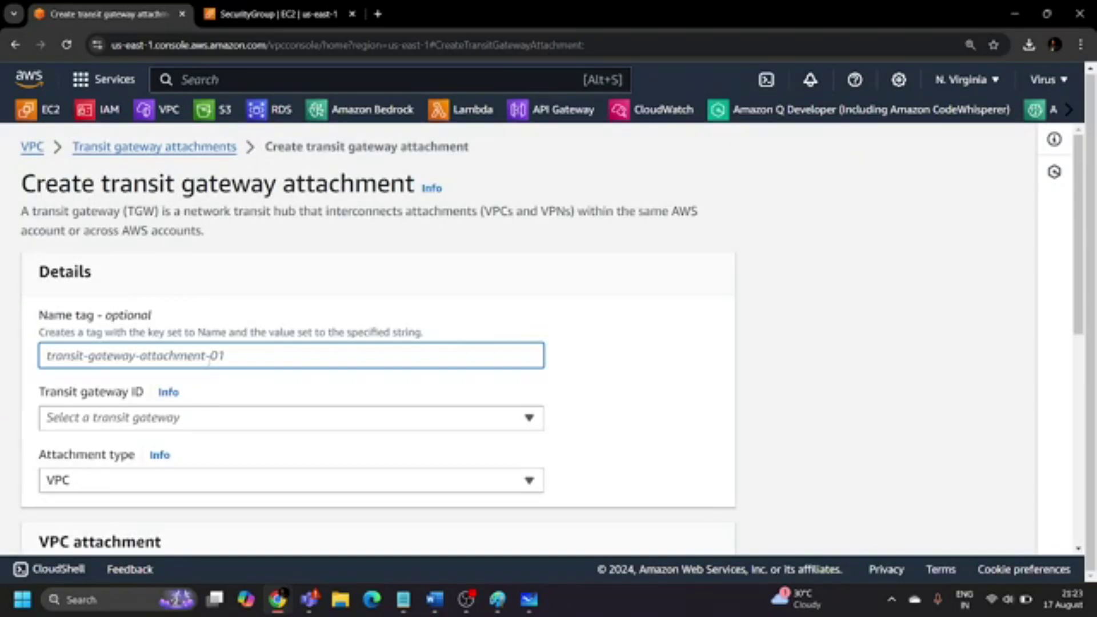
pyautogui.write('Second ')
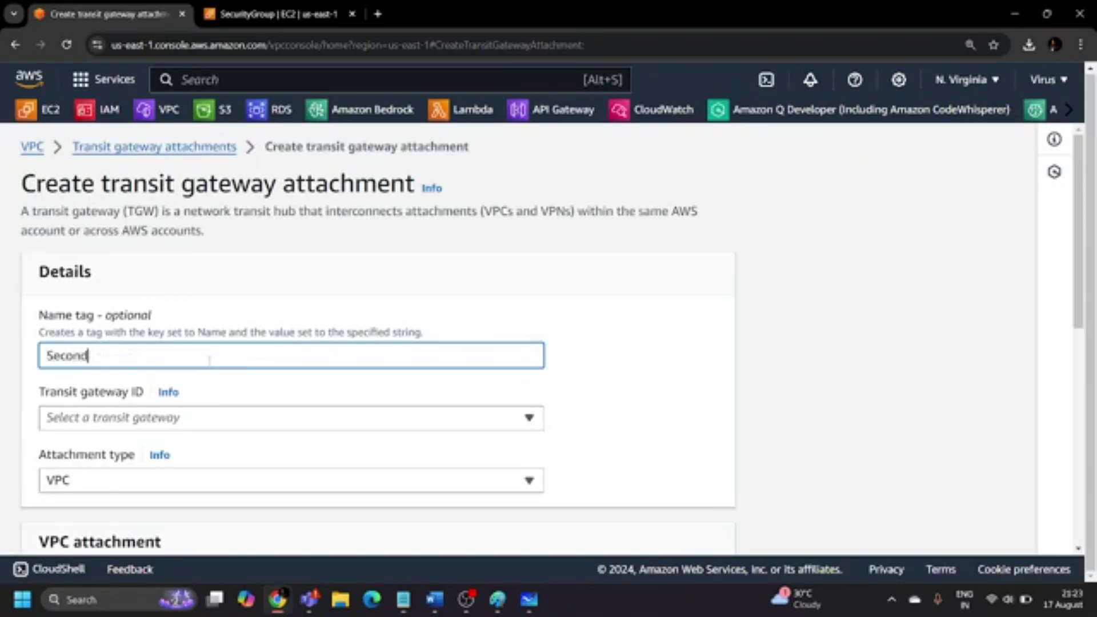
pyautogui.write('VPCs_TGA')
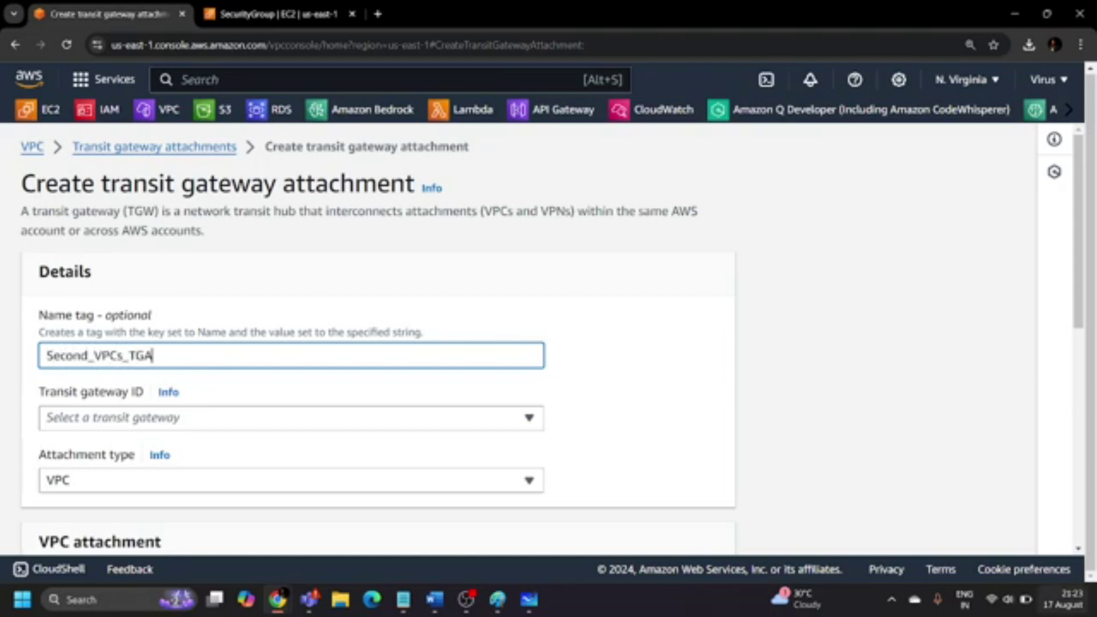
pyautogui.click(297, 417)
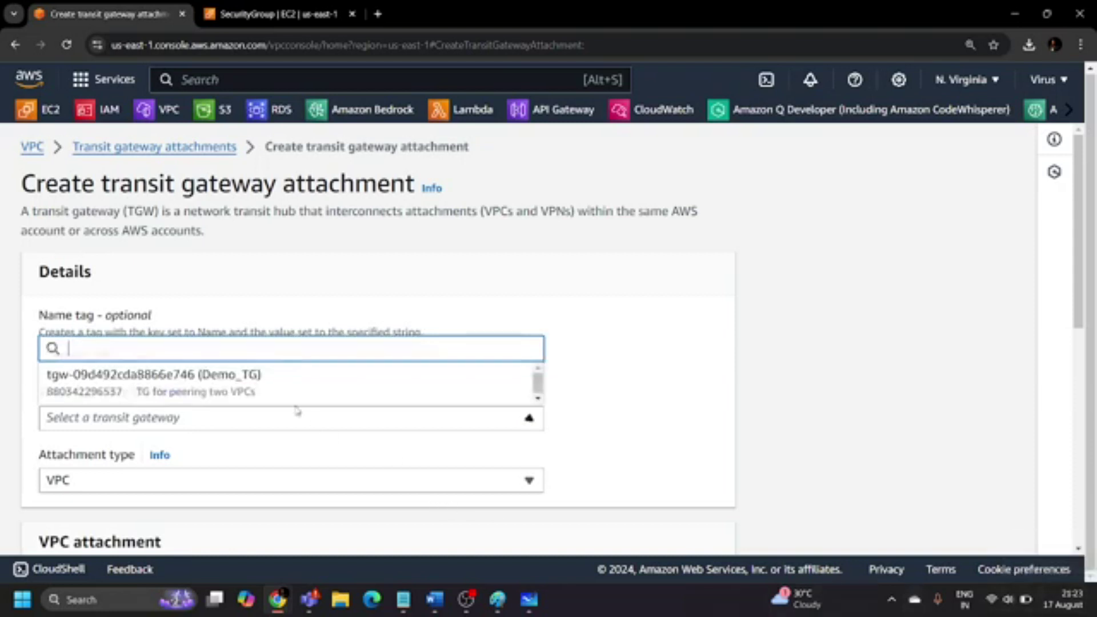
pyautogui.click(269, 382)
pyautogui.scroll(-3, 152, 271)
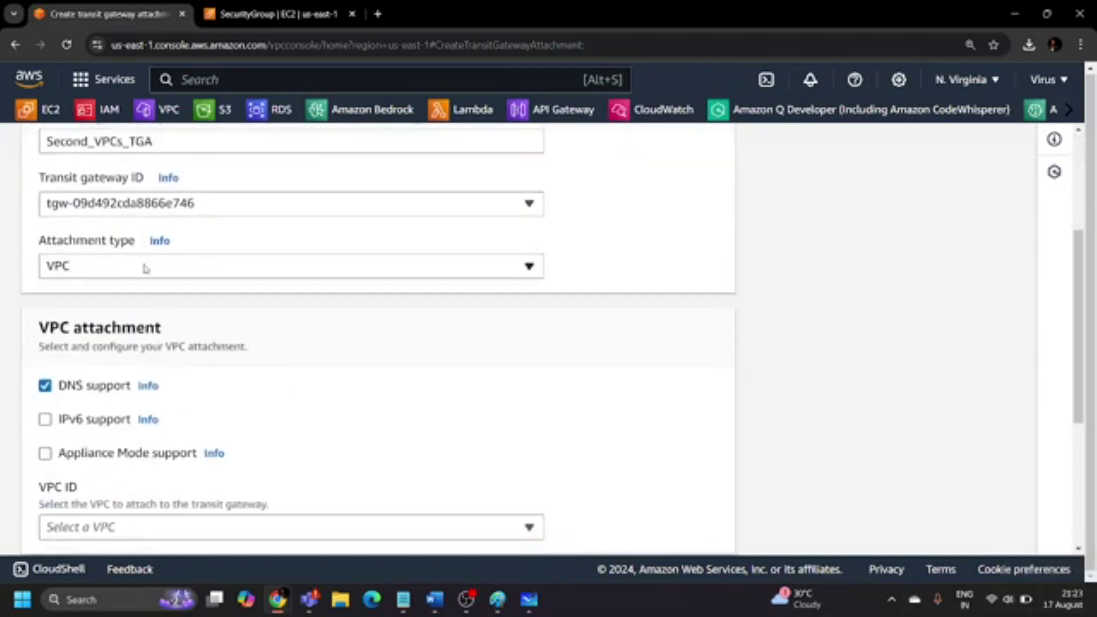
pyautogui.click(147, 266)
pyautogui.click(194, 317)
# Choose Second_VPC as the VPC for the Second_VPCs_TGA attachment.
pyautogui.scroll(-4, 192, 317)
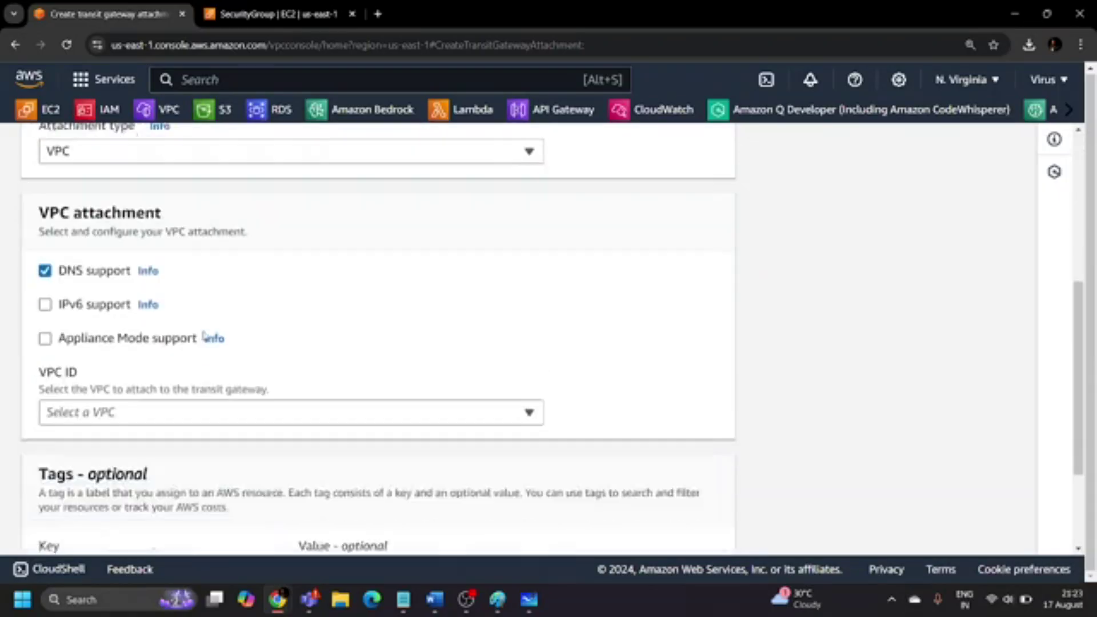
pyautogui.click(193, 311)
pyautogui.click(264, 436)
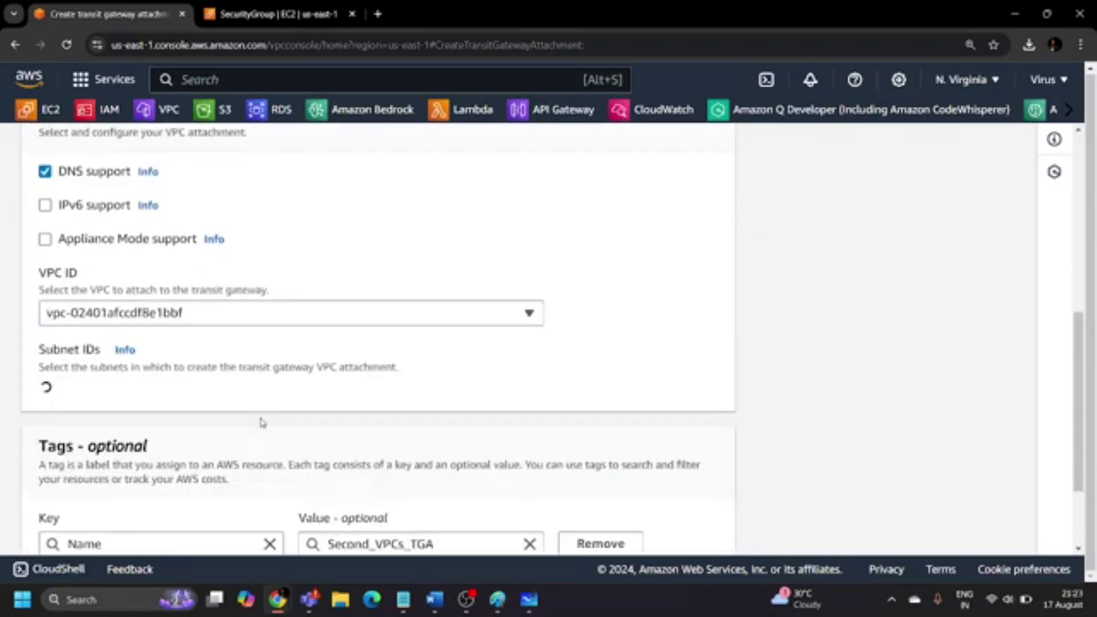
pyautogui.scroll(-1, 261, 419)
pyautogui.scroll(-2, 261, 420)
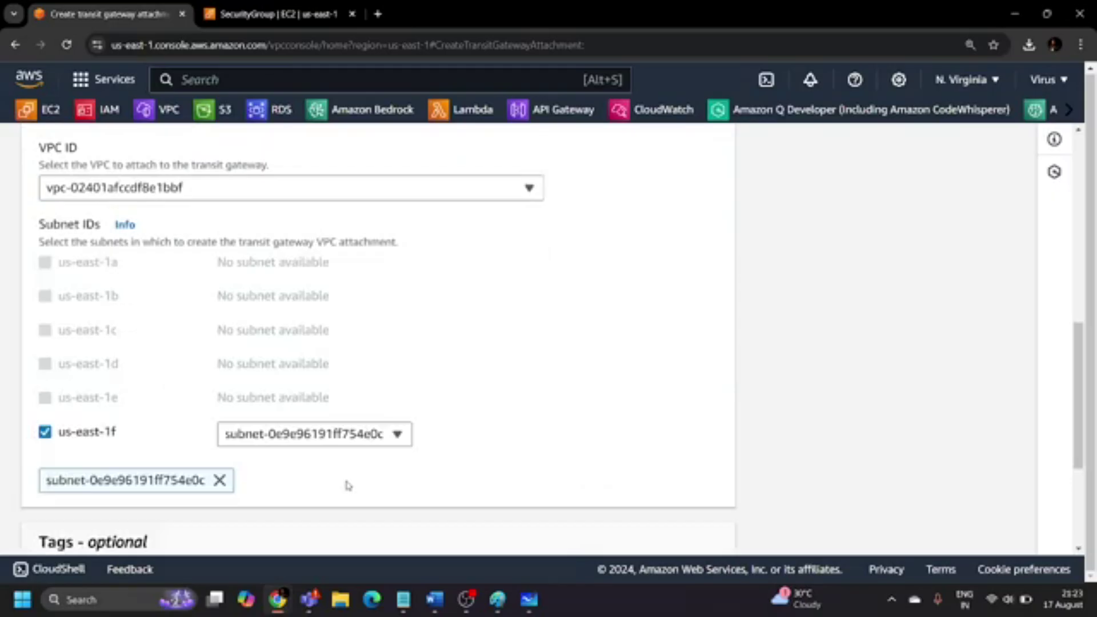
# Keep the selected us-east-1f subnet, create the second attachment, and check the state of both attachments.
pyautogui.scroll(-3, 501, 424)
pyautogui.click(351, 225)
pyautogui.click(653, 261)
pyautogui.scroll(-1, 352, 330)
pyautogui.click(589, 537)
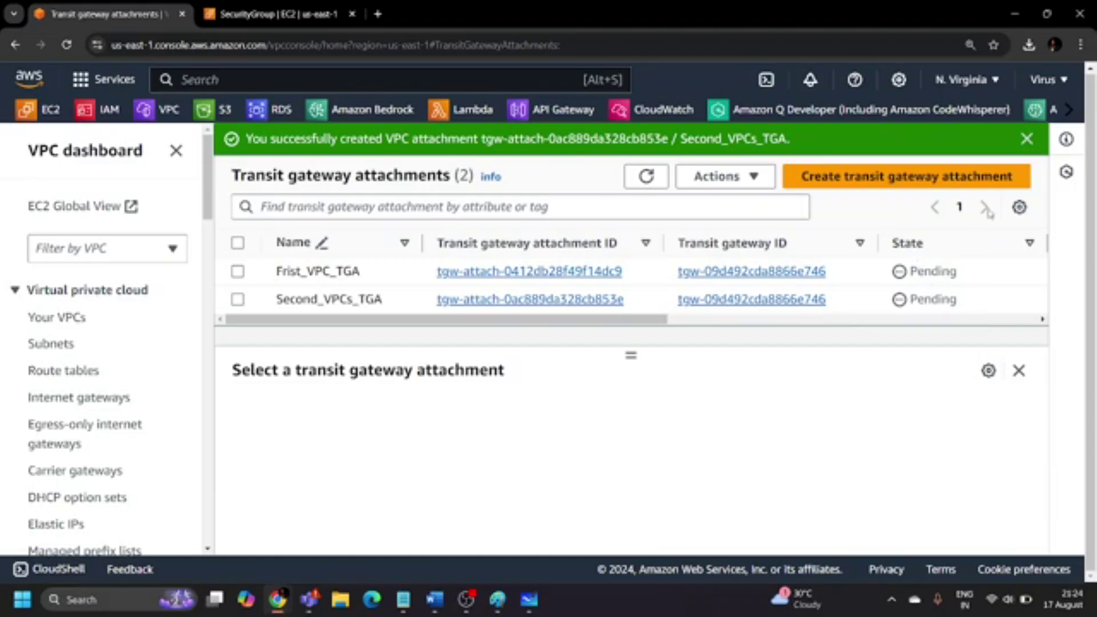
pyautogui.click(1026, 139)
pyautogui.moveTo(957, 269); pyautogui.dragTo(889, 234)
pyautogui.click(910, 308)
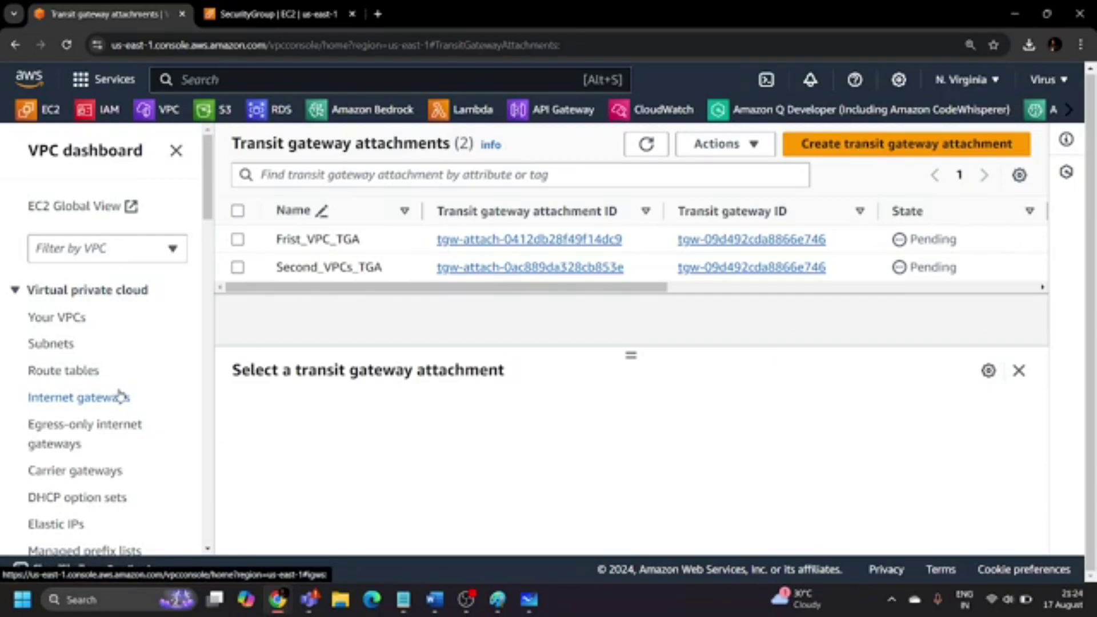
# Open the routes of the Public_RT_FVPC route table for editing.
pyautogui.click(63, 371)
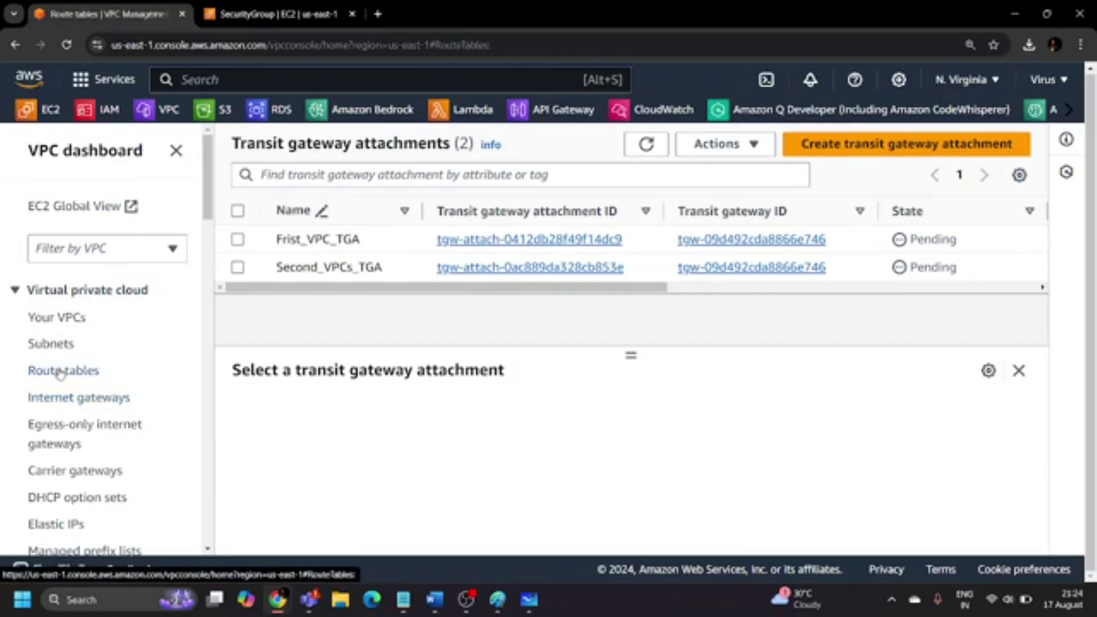
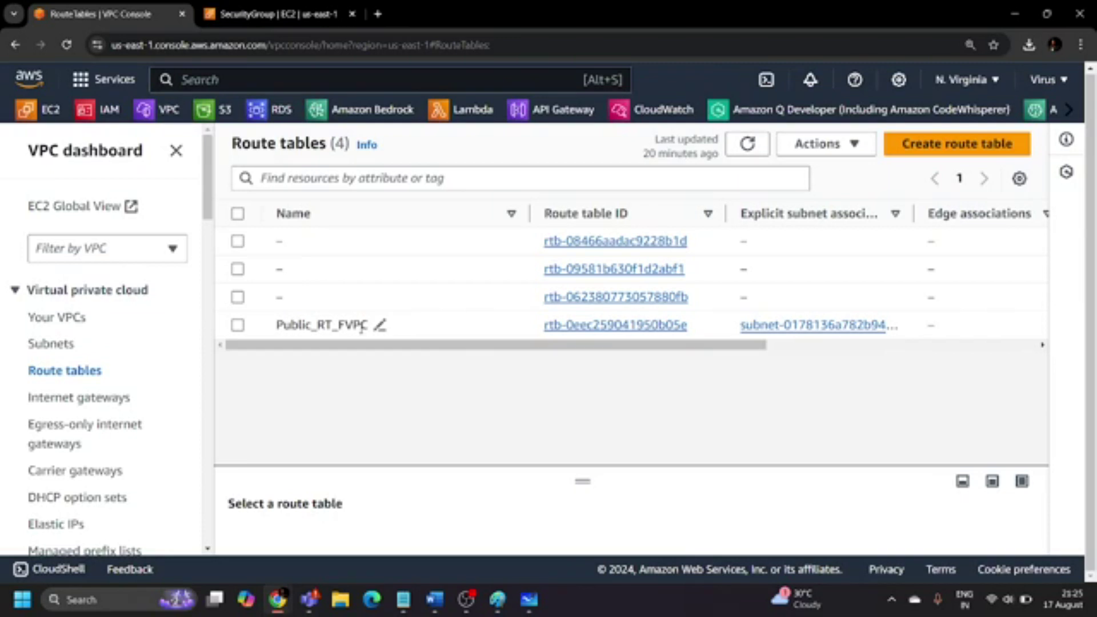
pyautogui.click(239, 325)
pyautogui.moveTo(583, 481); pyautogui.dragTo(600, 279)
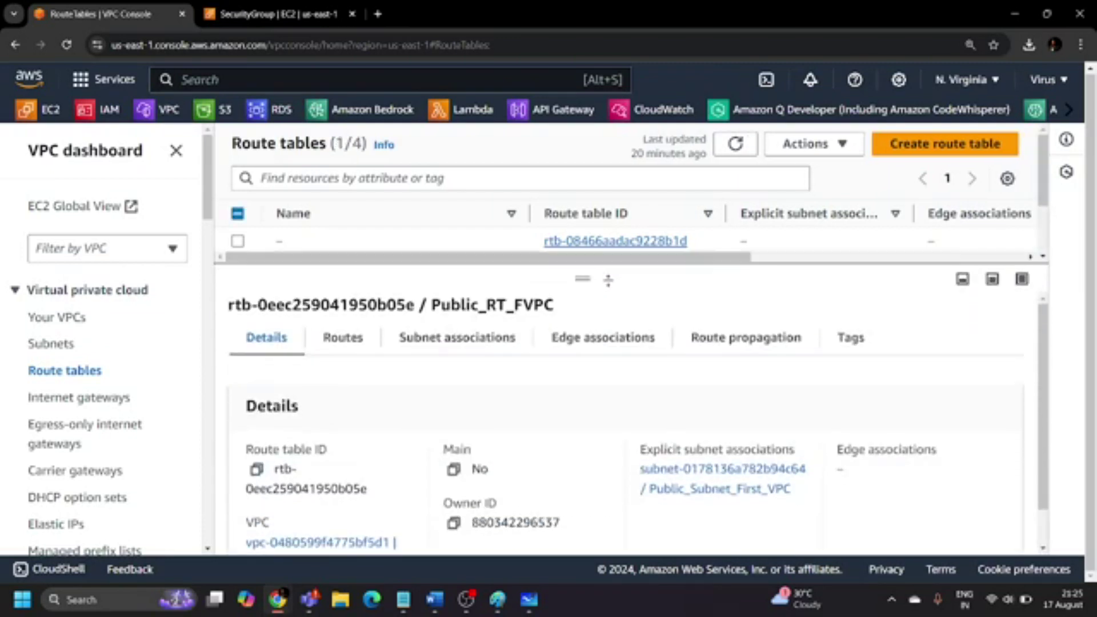
pyautogui.click(344, 337)
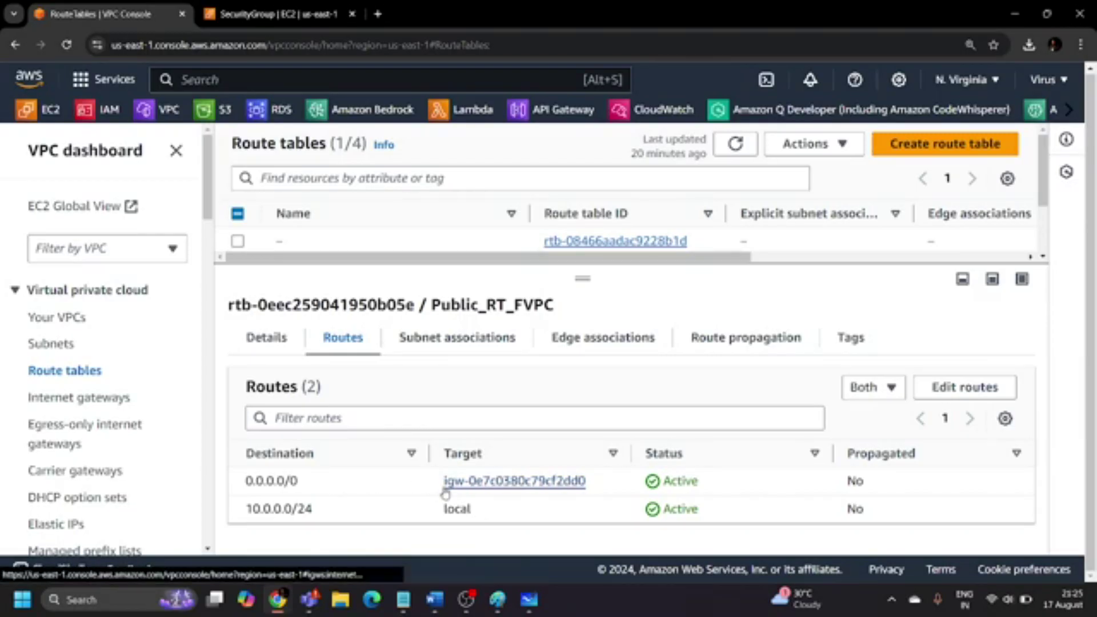
pyautogui.click(939, 394)
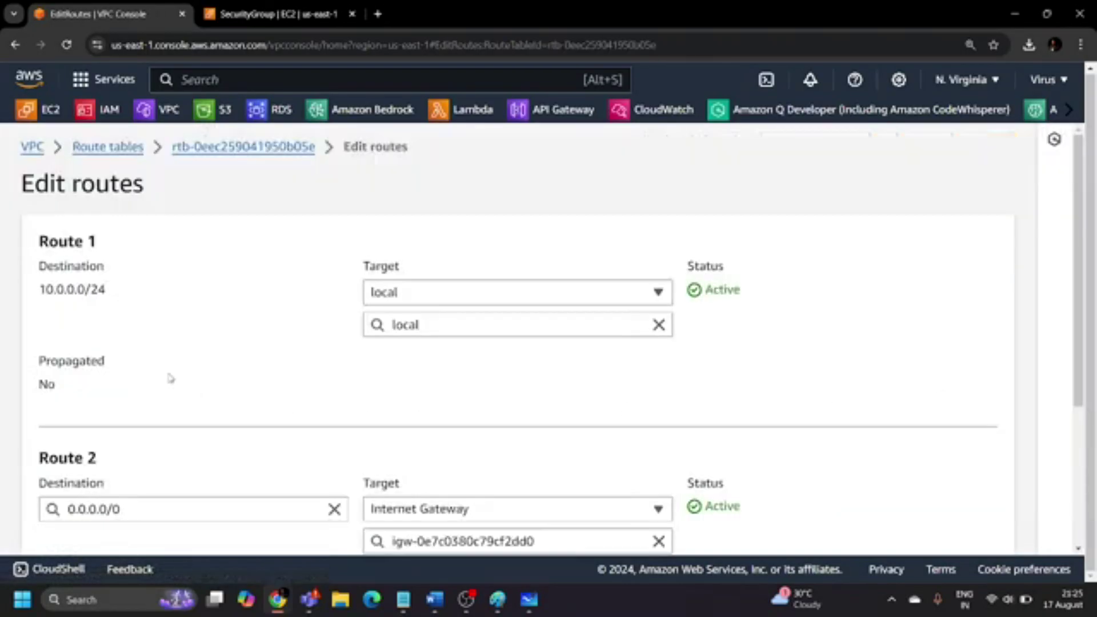
# Add a third route to Public_RT_FVPC with destination 20.0.0.0/24.
pyautogui.scroll(-4, 166, 378)
pyautogui.click(117, 482)
pyautogui.scroll(-4, 171, 457)
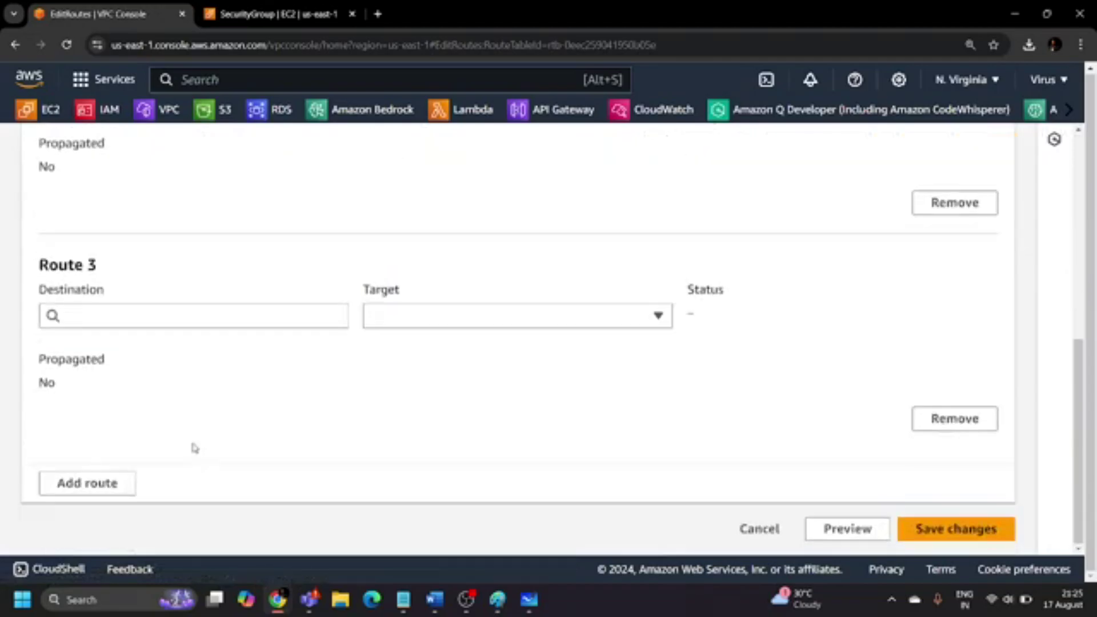
pyautogui.click(149, 309)
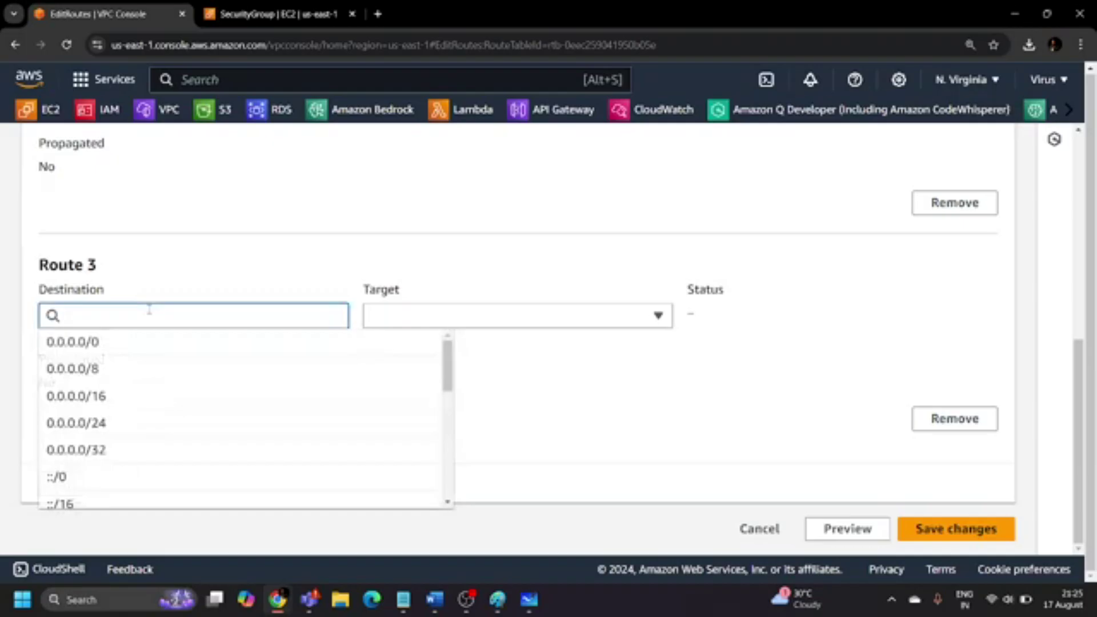
pyautogui.scroll(-6, 167, 406)
pyautogui.scroll(-2, 170, 409)
pyautogui.scroll(10, 171, 411)
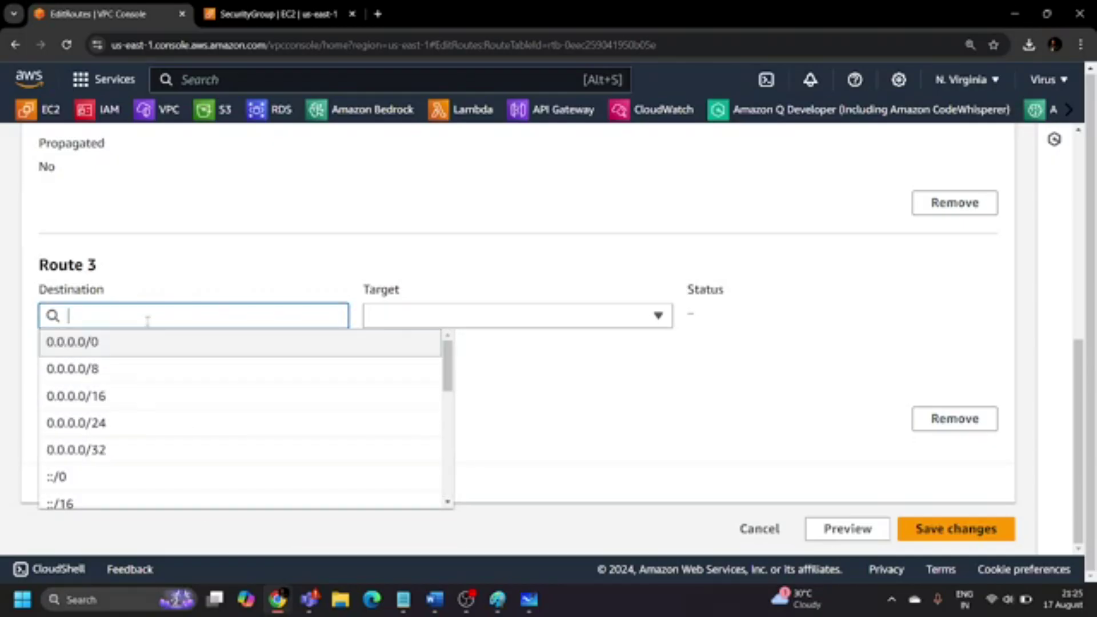
pyautogui.write('20')
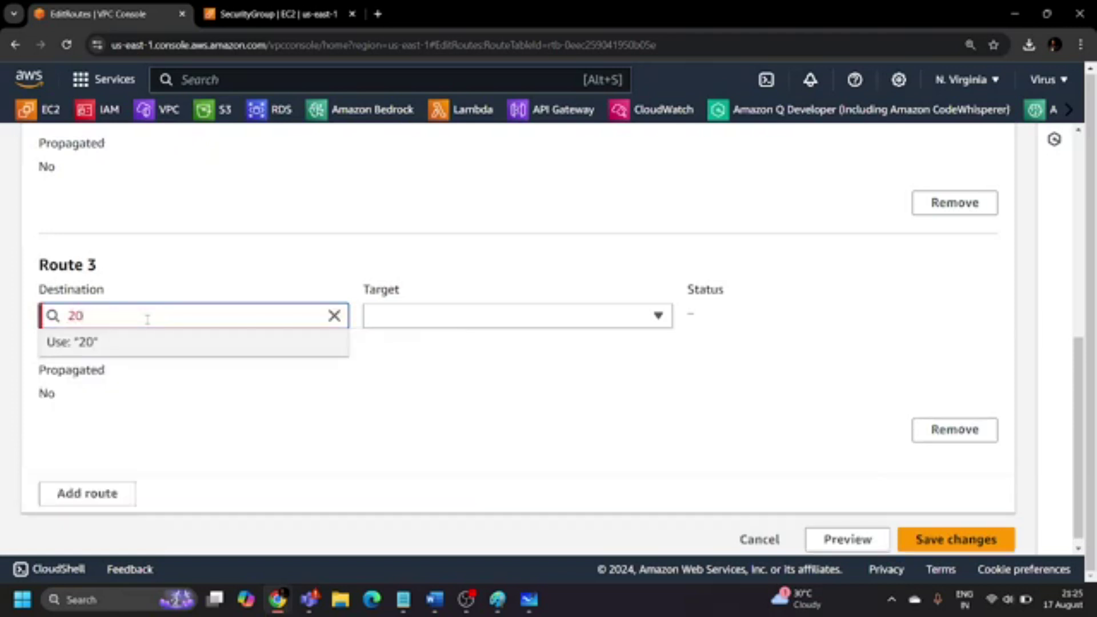
pyautogui.write('.0.0.0/24')
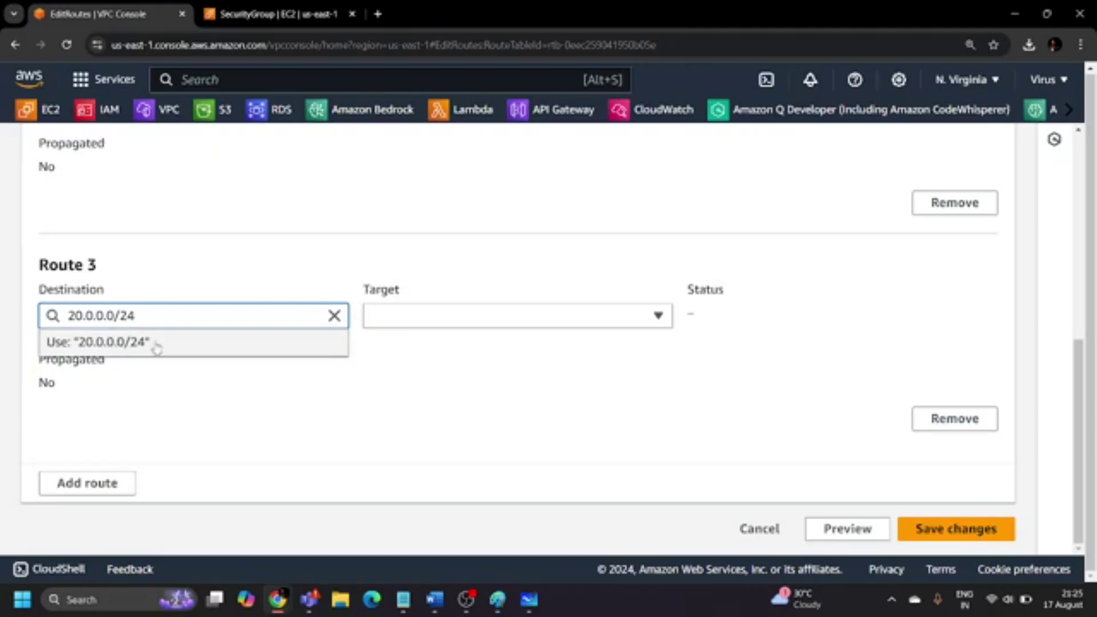
pyautogui.click(154, 345)
pyautogui.click(234, 348)
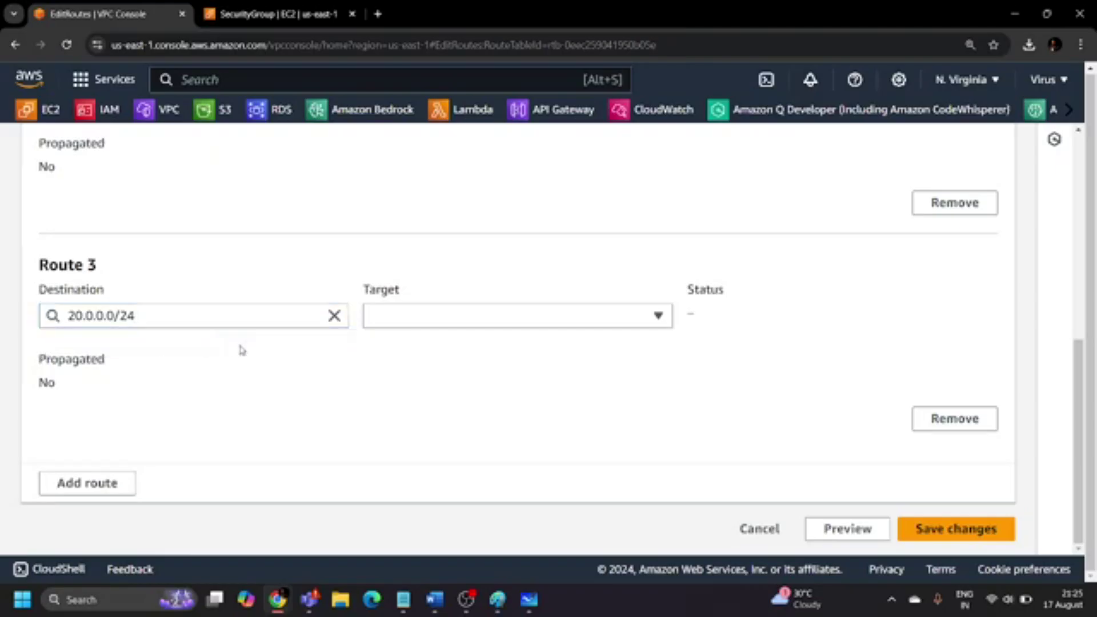
# Set the target type of the 20.0.0.0/24 route in Public_RT_FVPC to Transit Gateway.
pyautogui.click(456, 325)
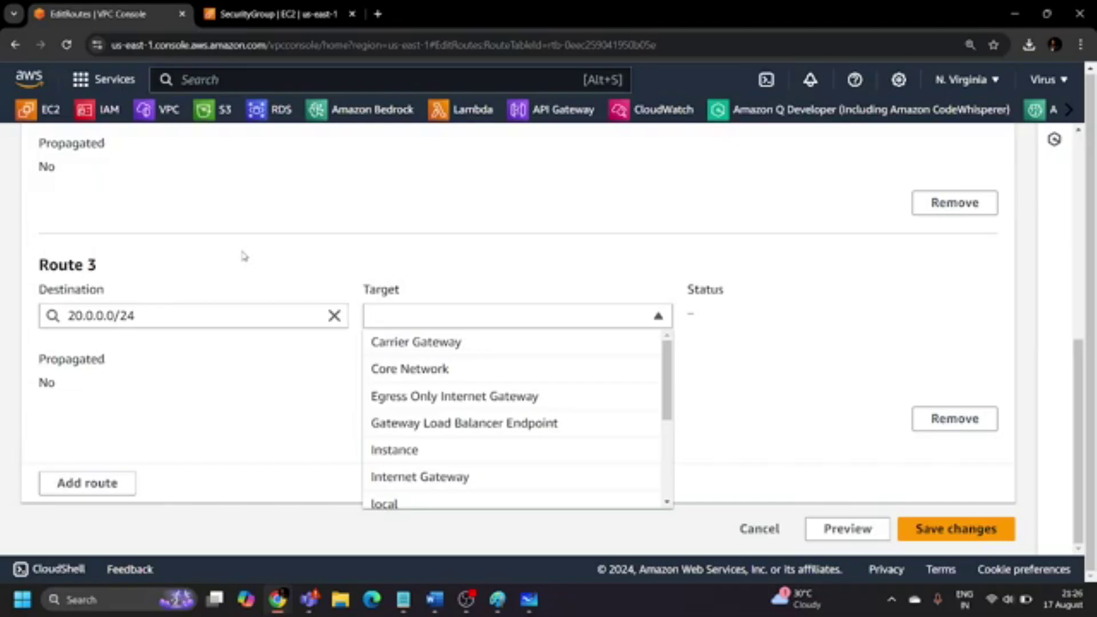
pyautogui.scroll(7, 242, 254)
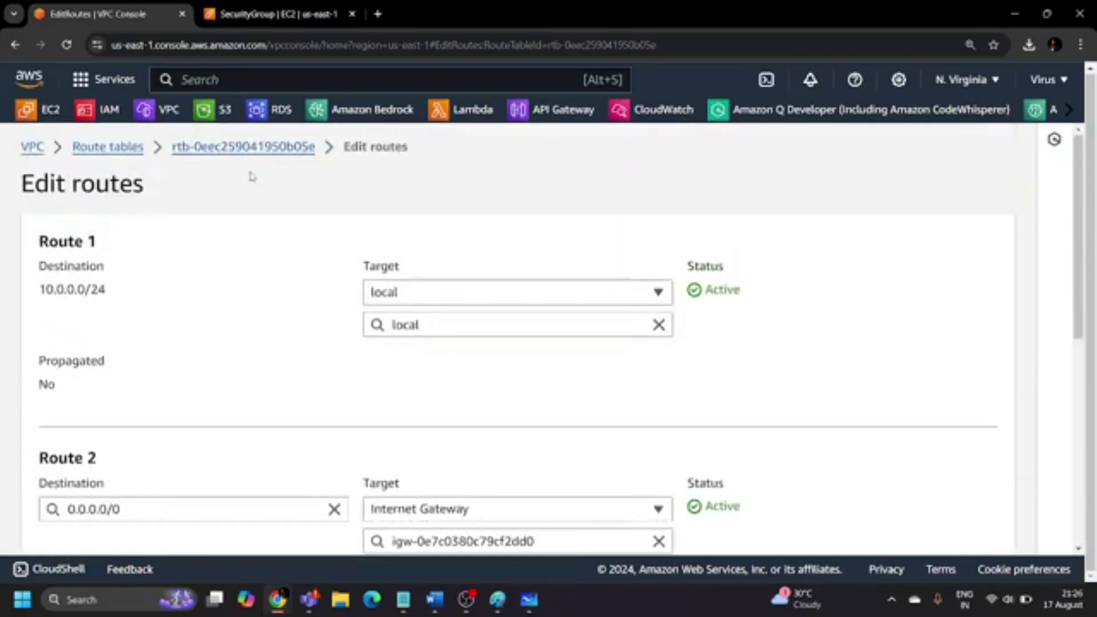
pyautogui.scroll(-7, 280, 208)
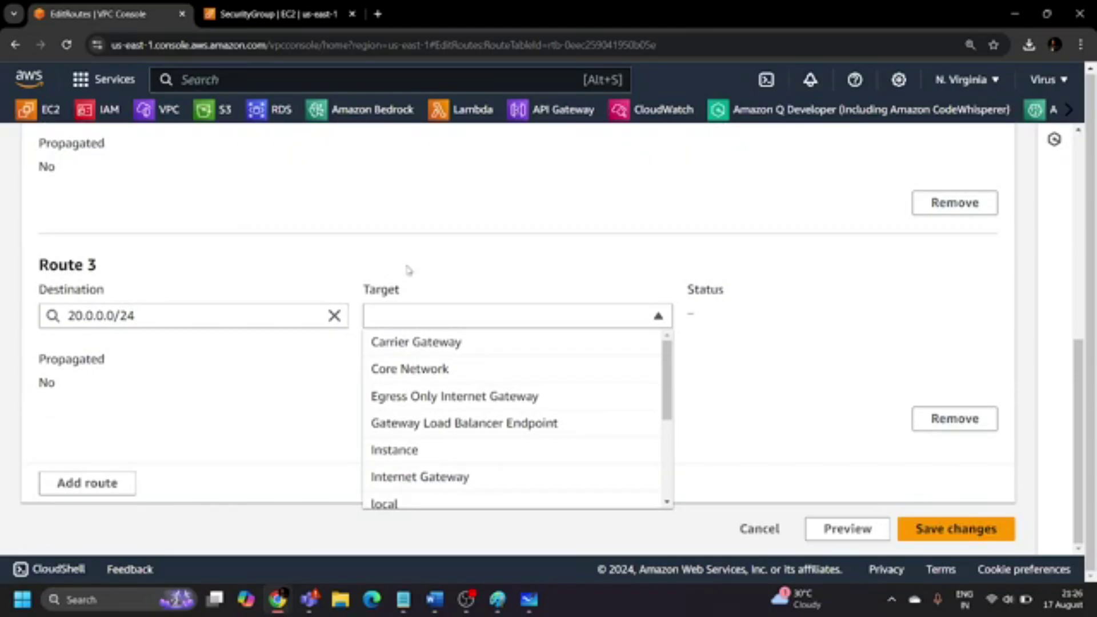
pyautogui.scroll(-3, 449, 399)
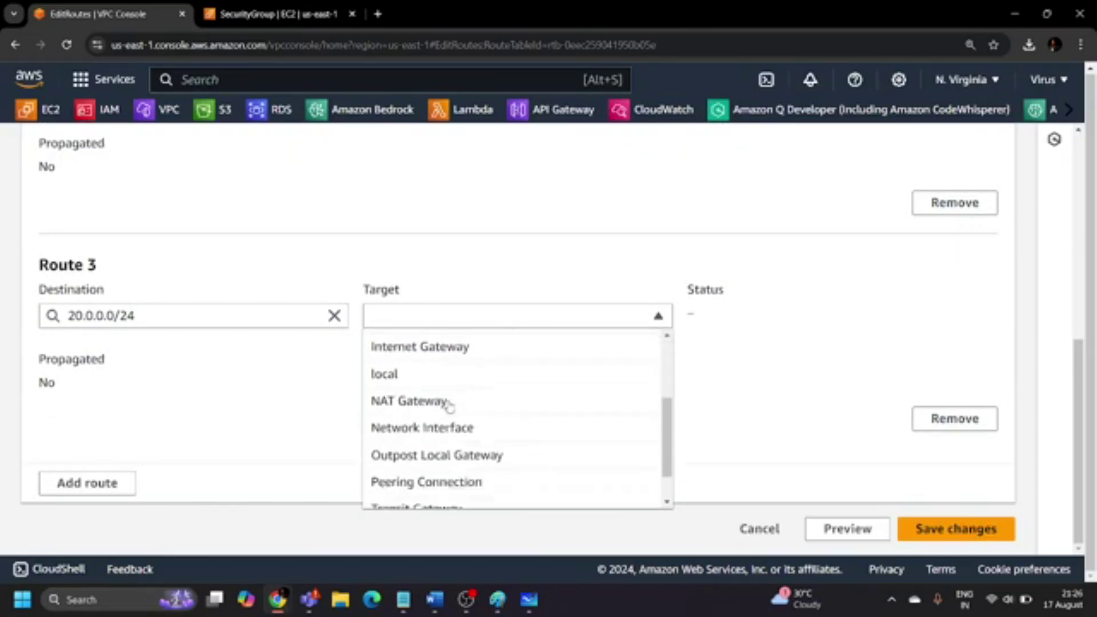
pyautogui.click(424, 463)
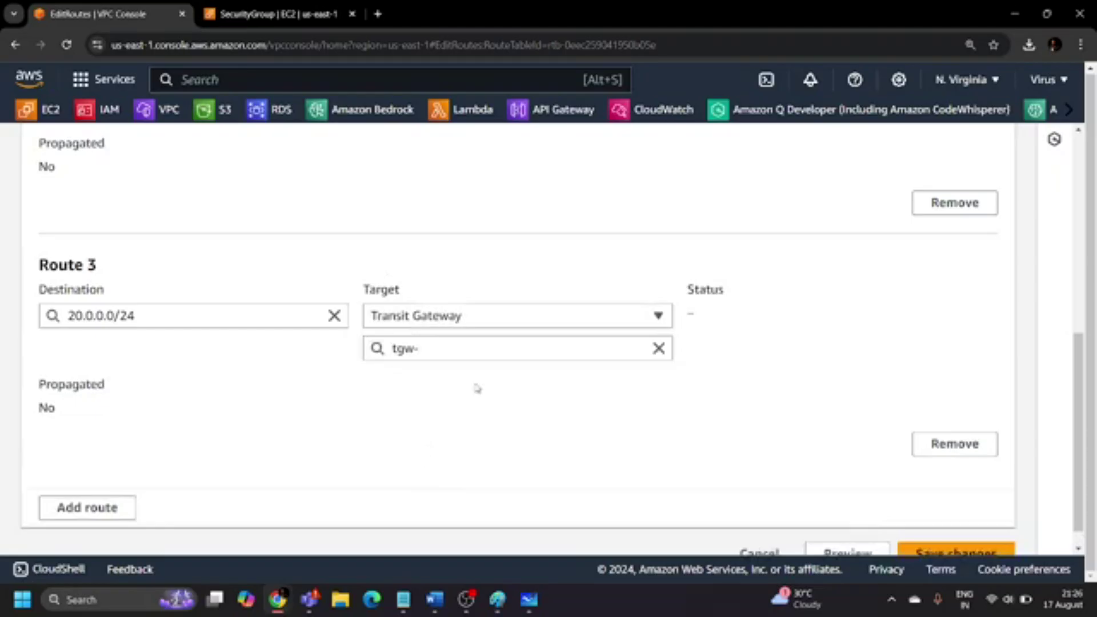
# Select the transit gateway listed with Frist_VPC_TGA as the route's target, save the changes, and review the table's routes.
pyautogui.click(453, 345)
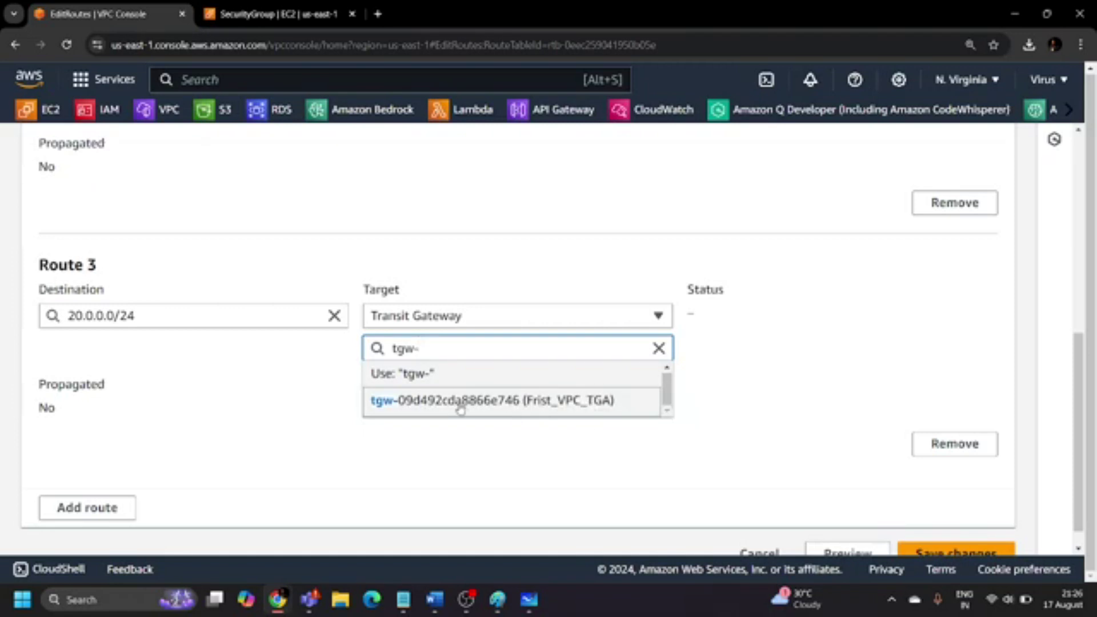
pyautogui.scroll(-1, 474, 378)
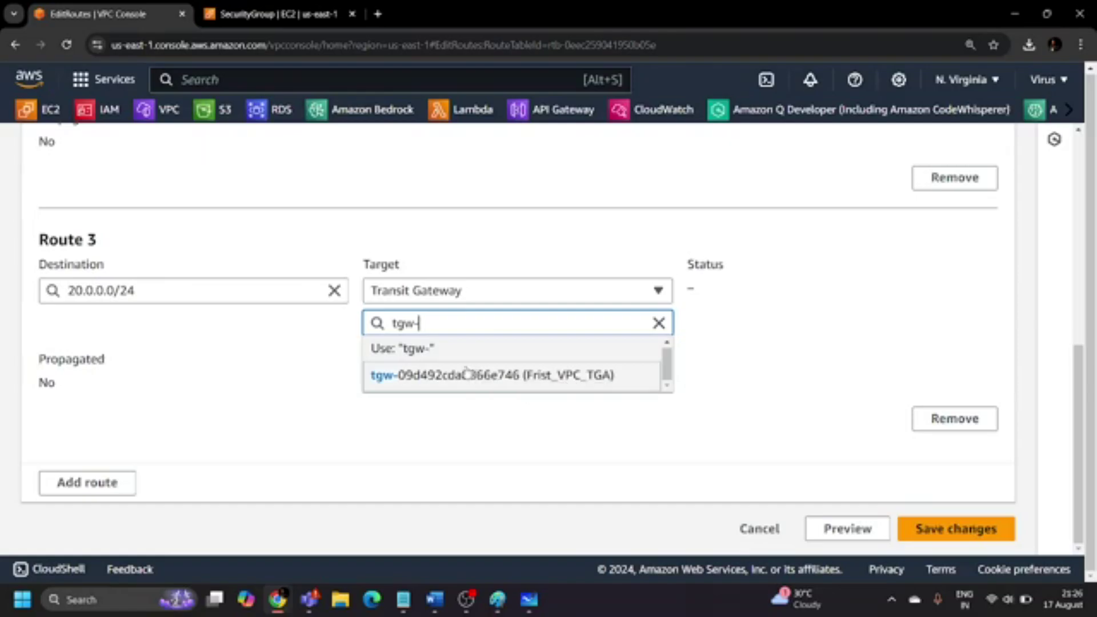
pyautogui.click(431, 413)
pyautogui.click(423, 320)
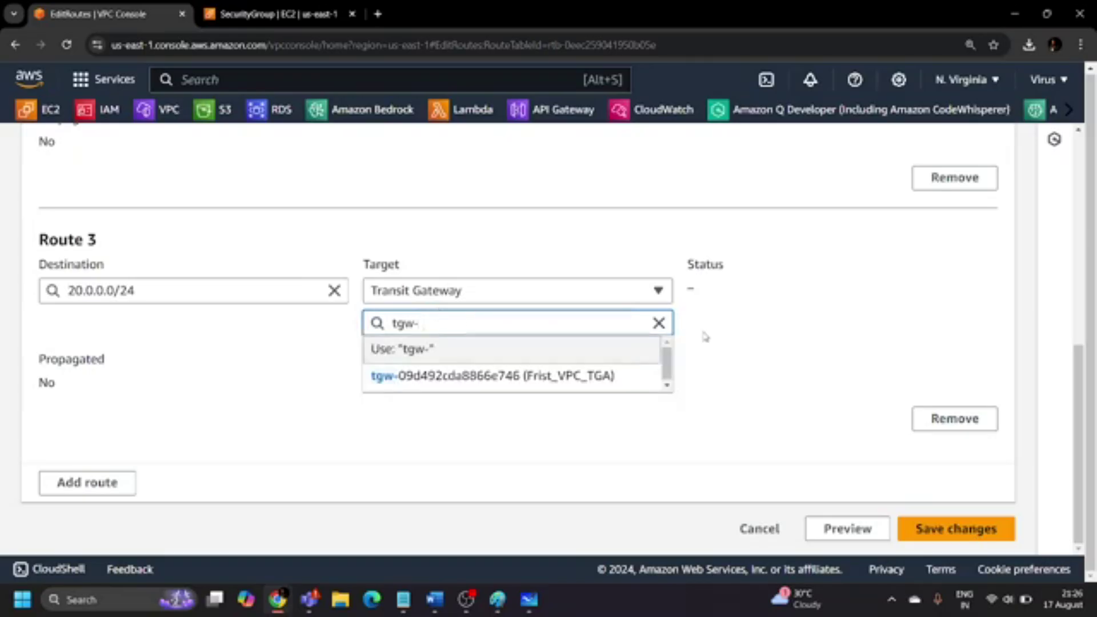
pyautogui.click(531, 376)
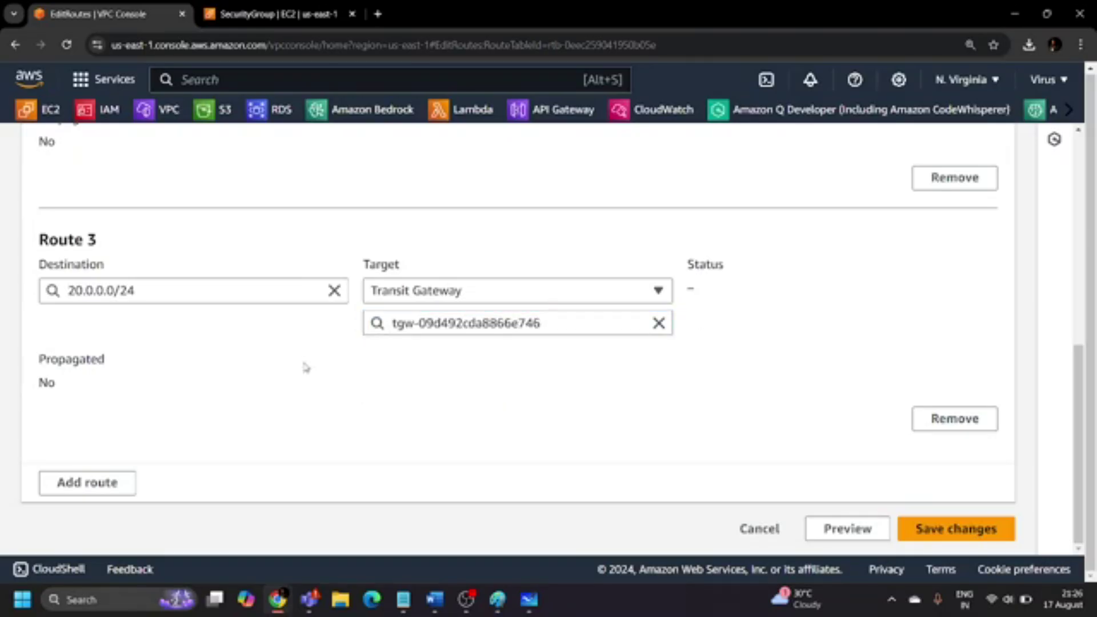
pyautogui.click(916, 528)
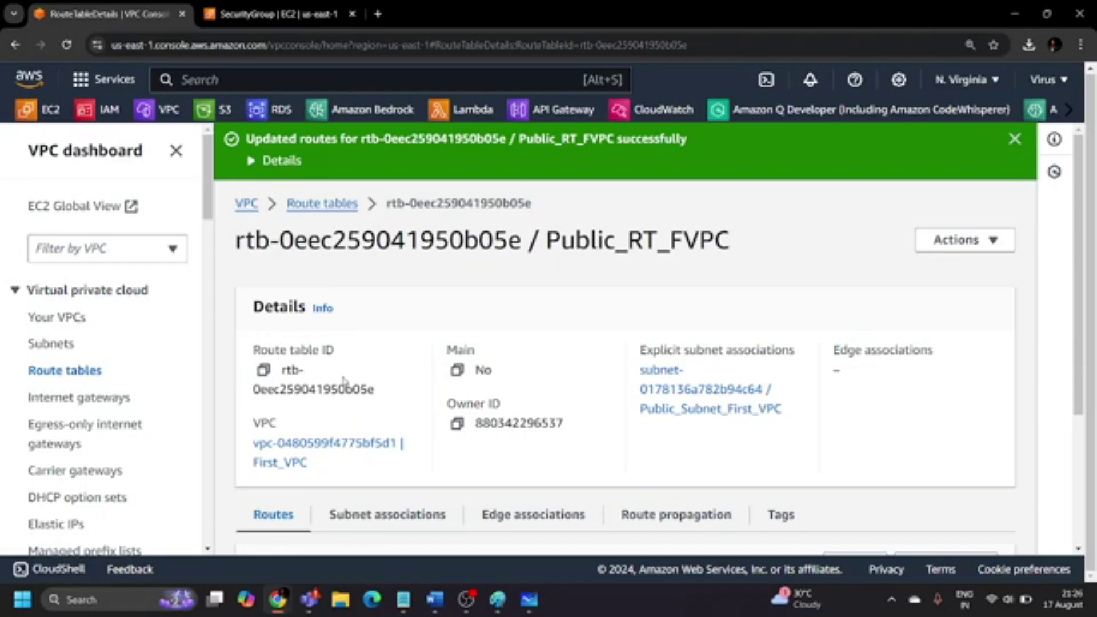
pyautogui.scroll(-3, 346, 383)
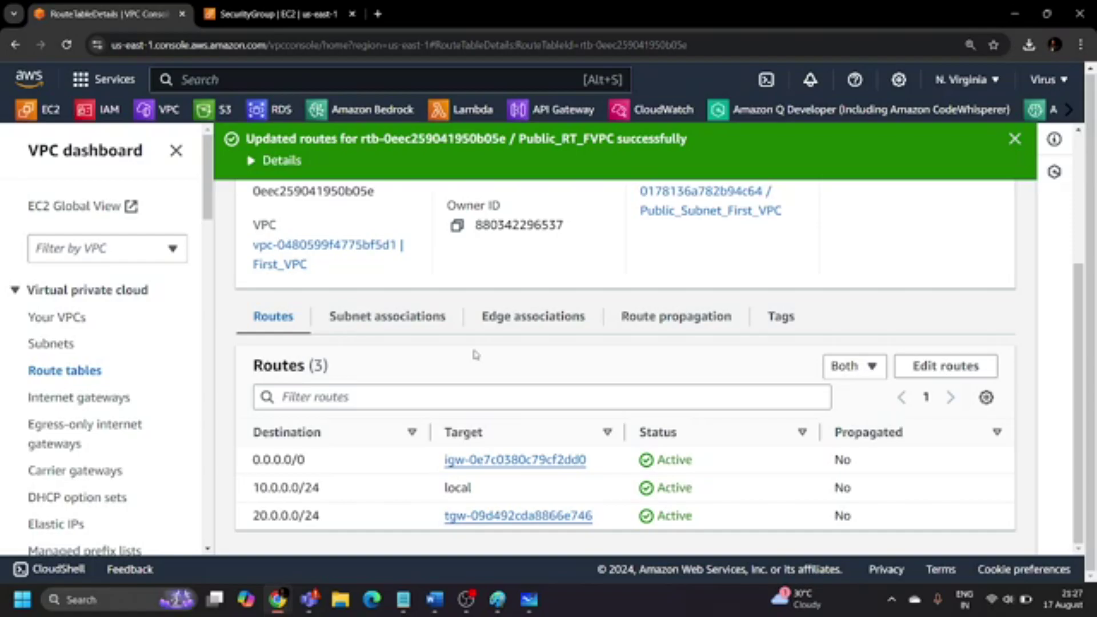
# Return to the list of route tables, enlarge it, and refresh it to check the existing tables.
pyautogui.click(63, 378)
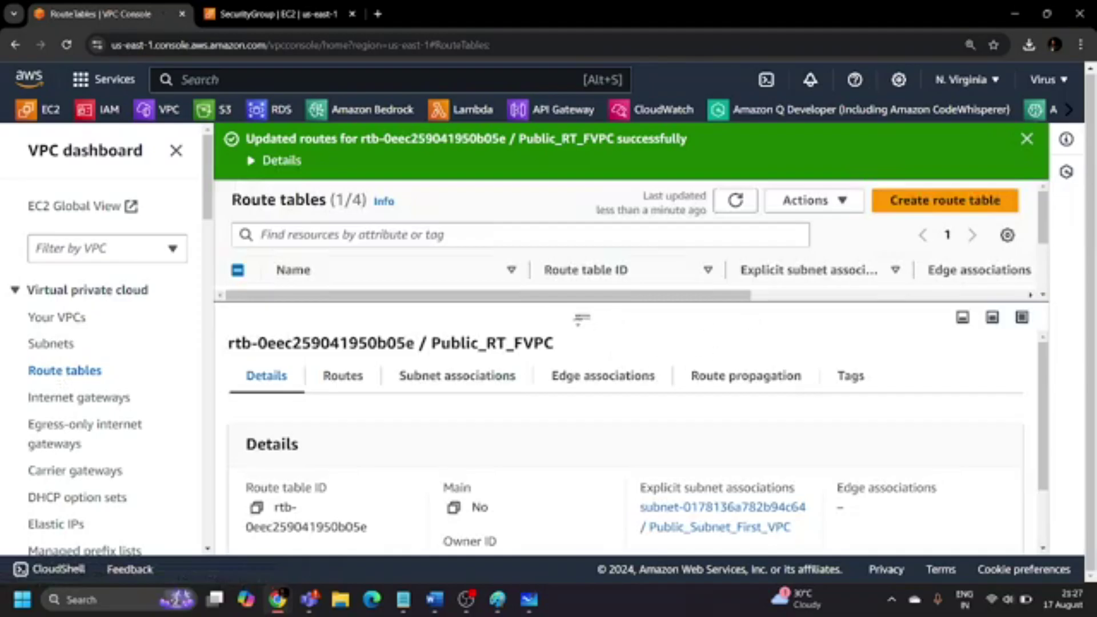
pyautogui.moveTo(581, 319); pyautogui.dragTo(582, 497)
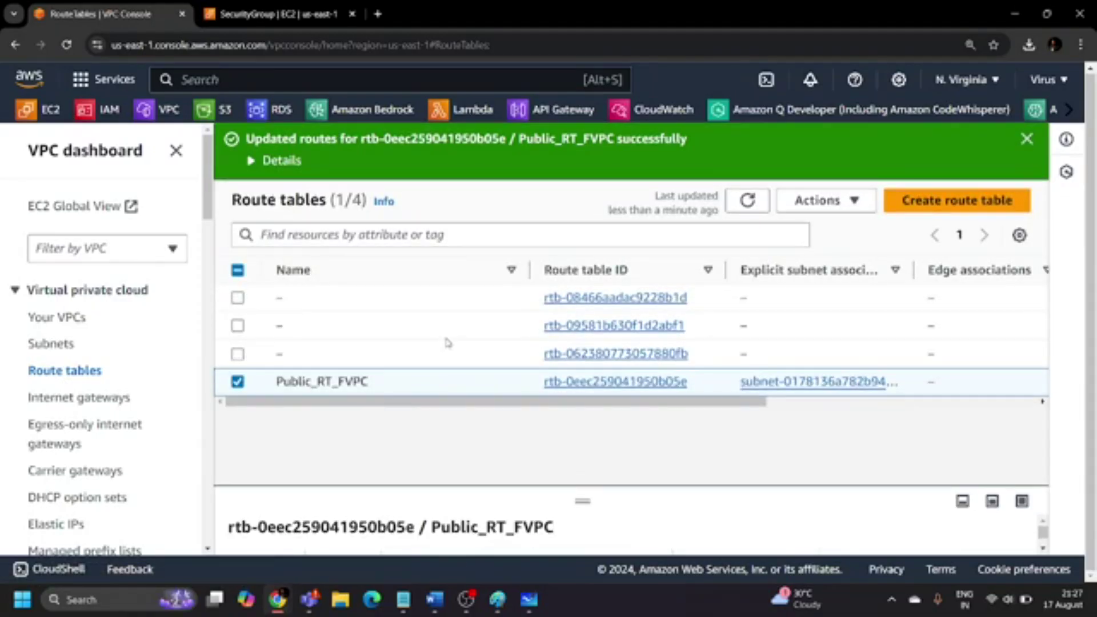
pyautogui.click(754, 203)
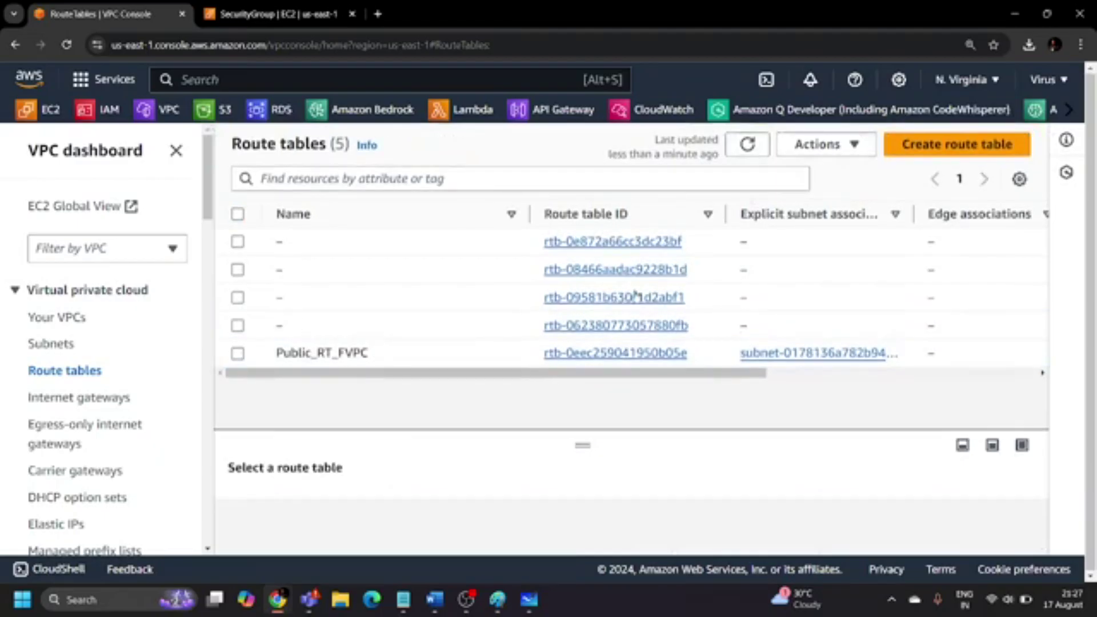
pyautogui.moveTo(582, 443)
pyautogui.mouseDown()
pyautogui.moveTo(586, 288)
pyautogui.moveTo(587, 464)
pyautogui.moveTo(603, 449)
pyautogui.mouseUp()
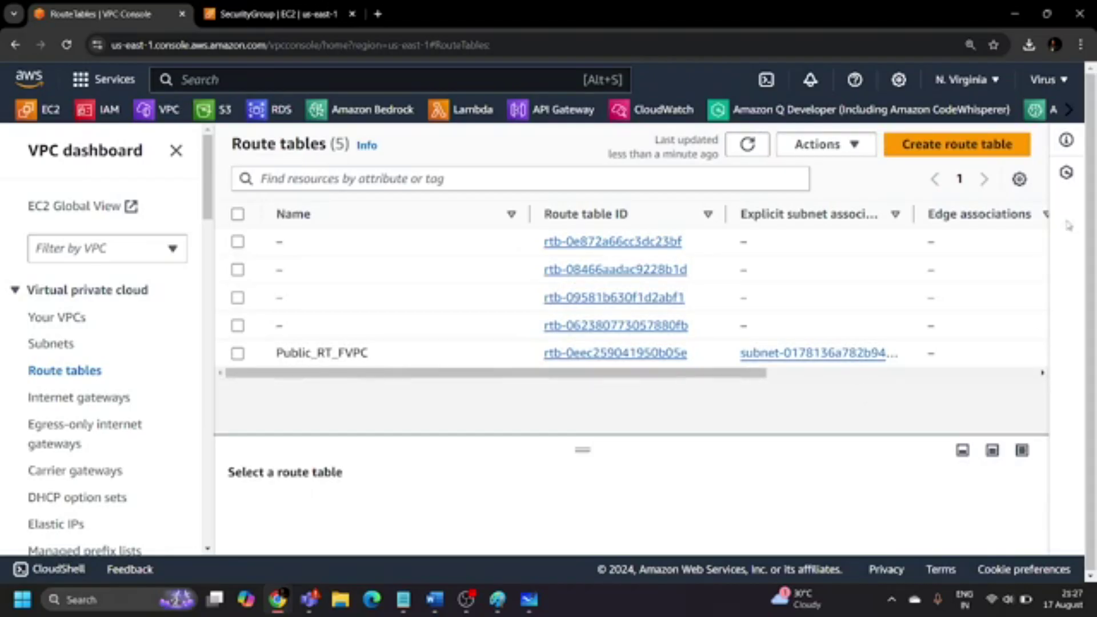
# Create a route table named Private_RT_2VPC in Second_VPC.
pyautogui.click(960, 146)
pyautogui.scroll(-1, 194, 357)
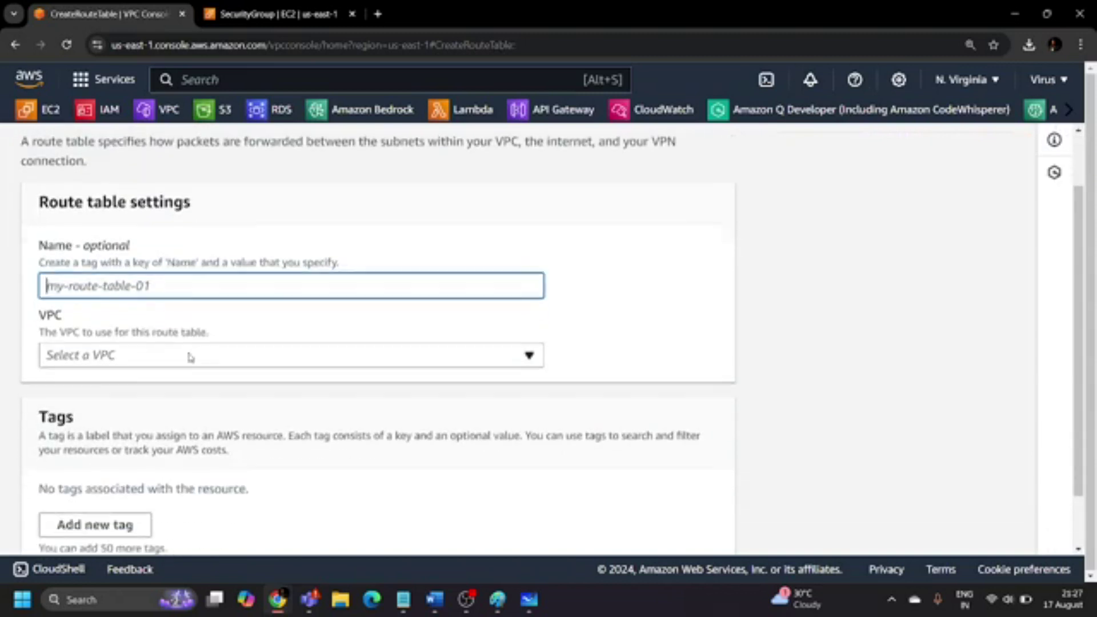
pyautogui.write('Pri')
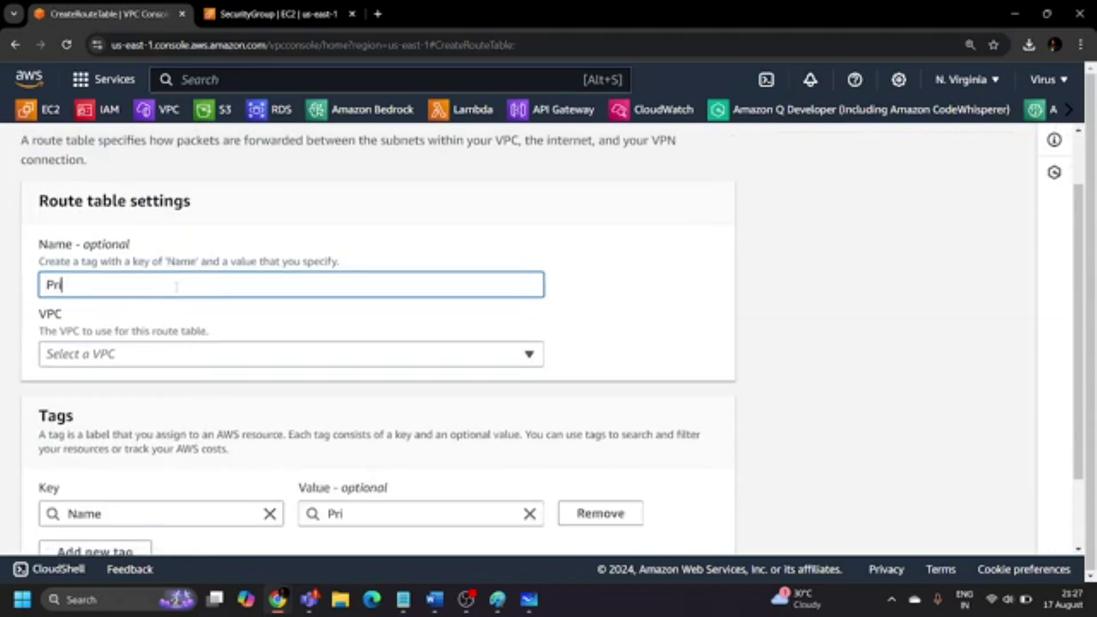
pyautogui.write('vate_RT')
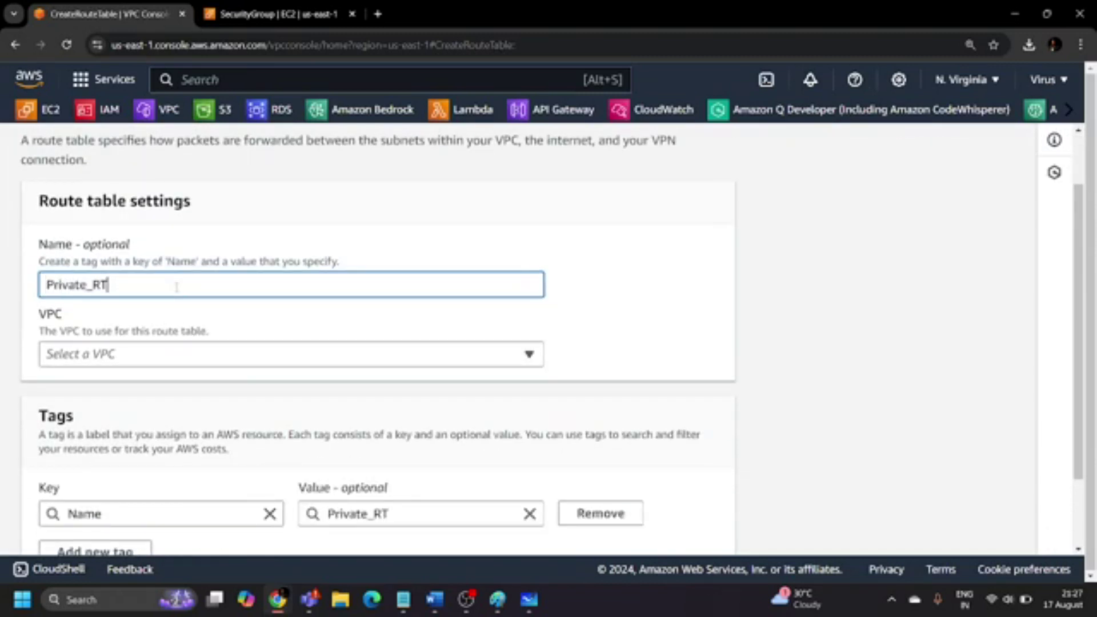
pyautogui.write('_2VPC')
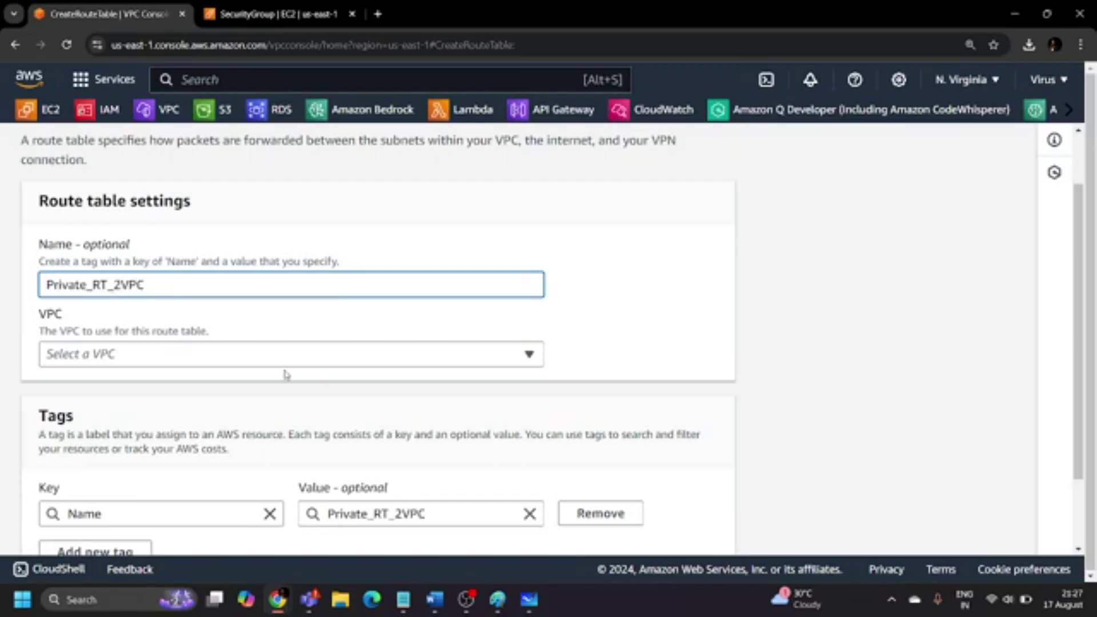
pyautogui.click(289, 359)
pyautogui.click(288, 333)
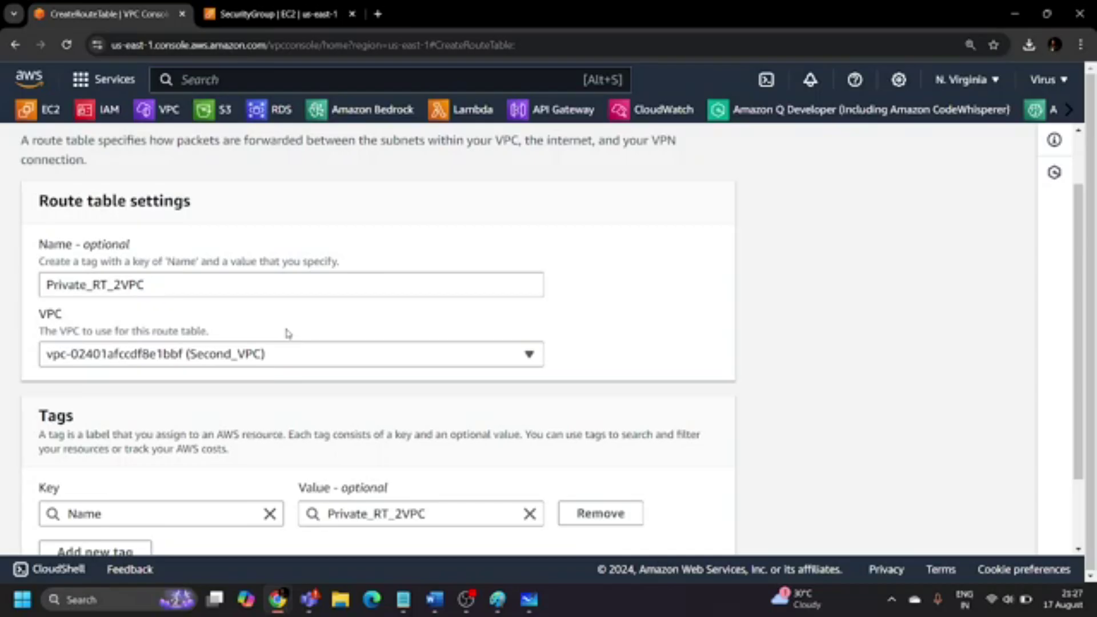
pyautogui.scroll(-2, 288, 333)
pyautogui.click(623, 532)
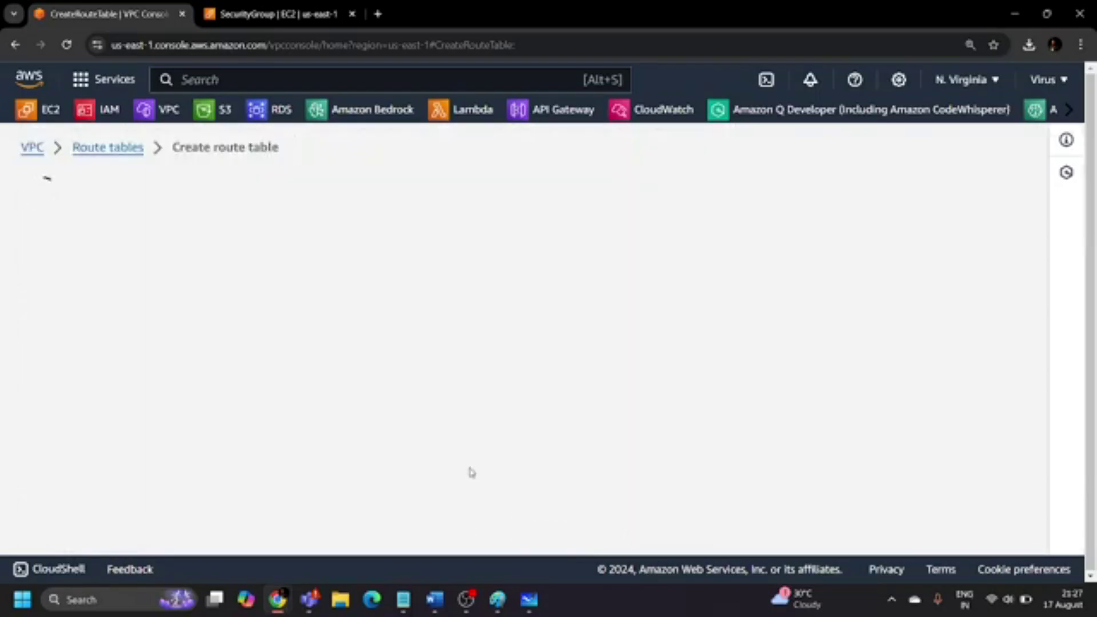
# Add a second route to Private_RT_2VPC with destination 10.0.0.0/24.
pyautogui.scroll(-1, 387, 415)
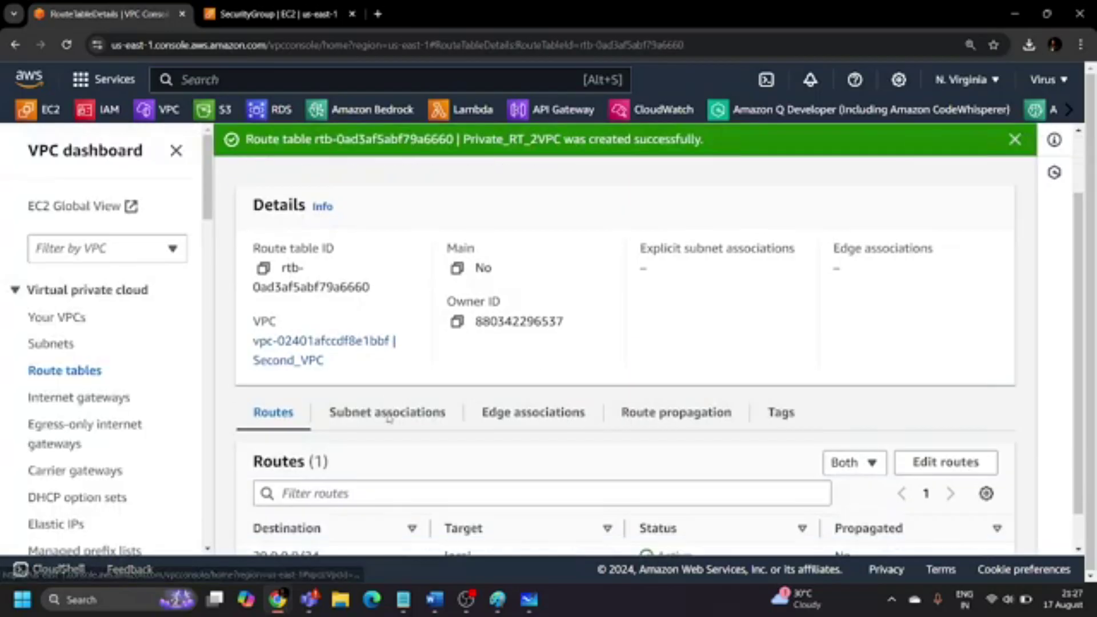
pyautogui.scroll(-1, 387, 415)
pyautogui.click(947, 421)
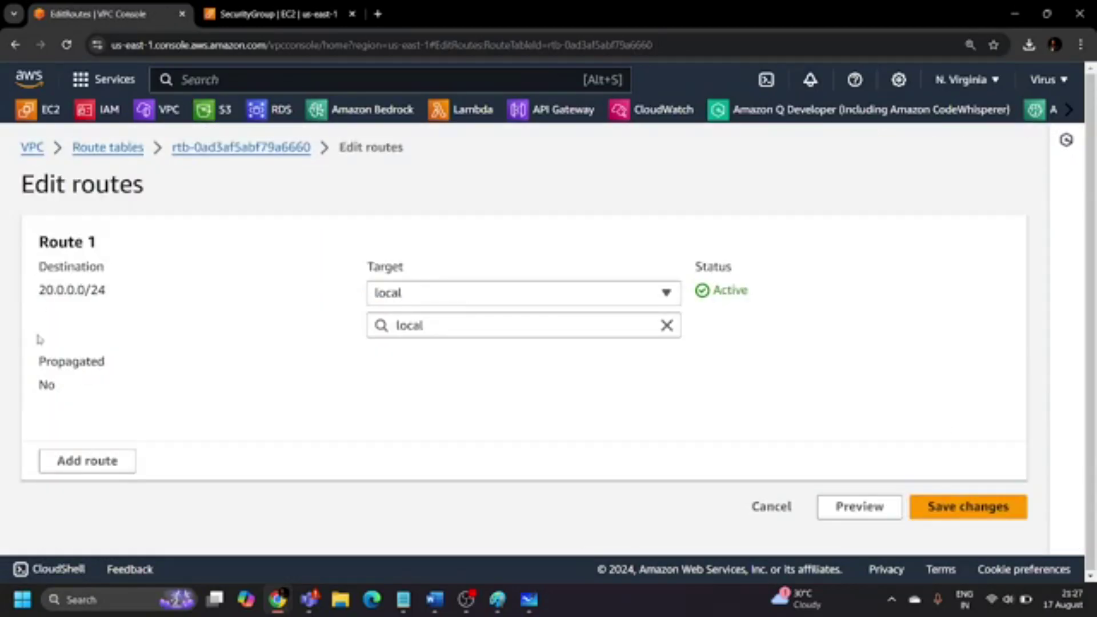
pyautogui.click(73, 466)
pyautogui.scroll(-3, 130, 283)
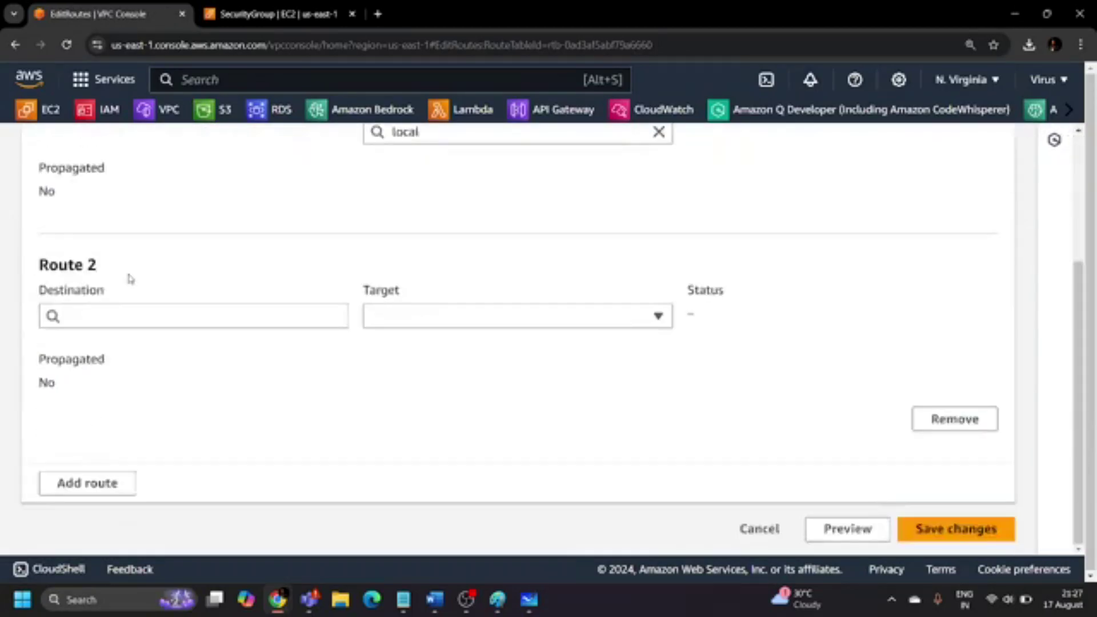
pyautogui.click(136, 321)
pyautogui.write('10')
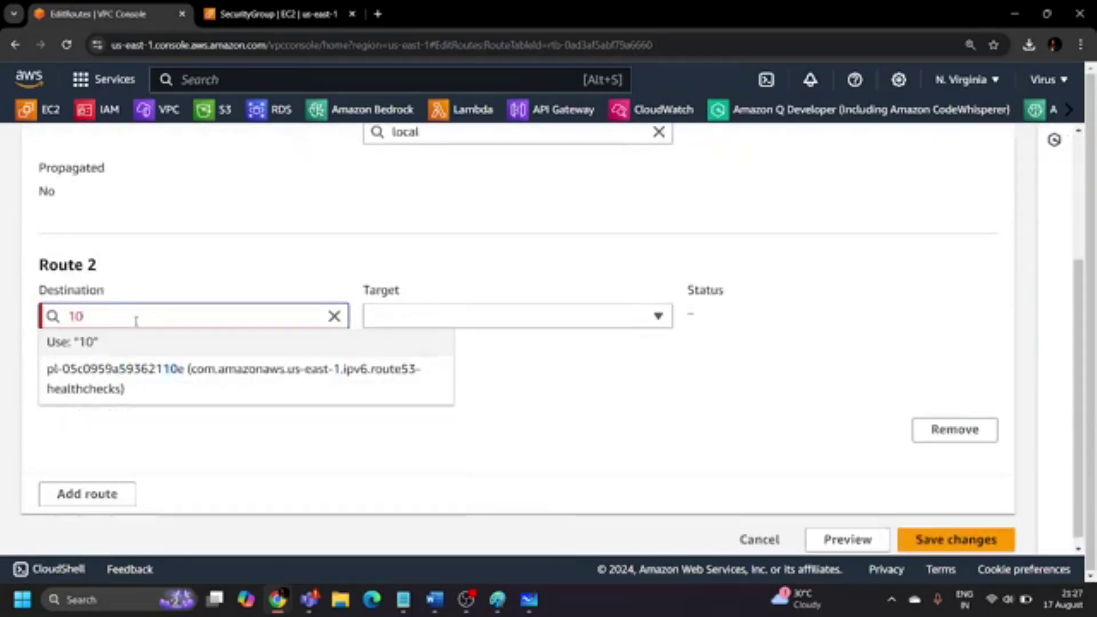
pyautogui.write('.0.0.0/24')
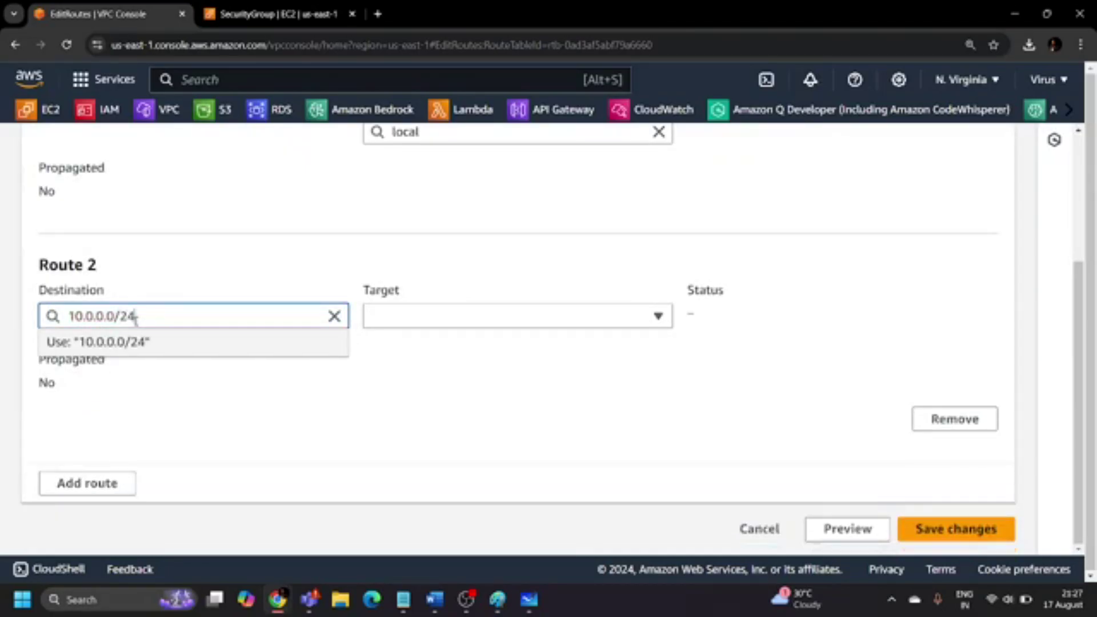
# Target the 10.0.0.0/24 route at the transit gateway listed with Second_VPCs_TGA and save the route changes.
pyautogui.click(468, 320)
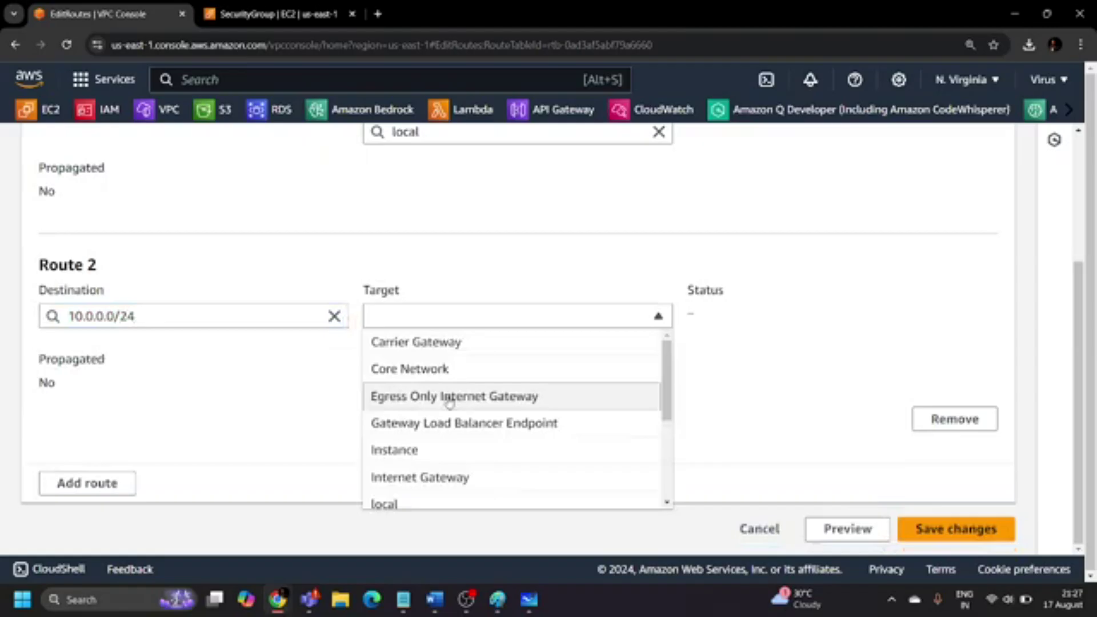
pyautogui.scroll(-3, 449, 402)
pyautogui.click(444, 446)
pyautogui.click(456, 312)
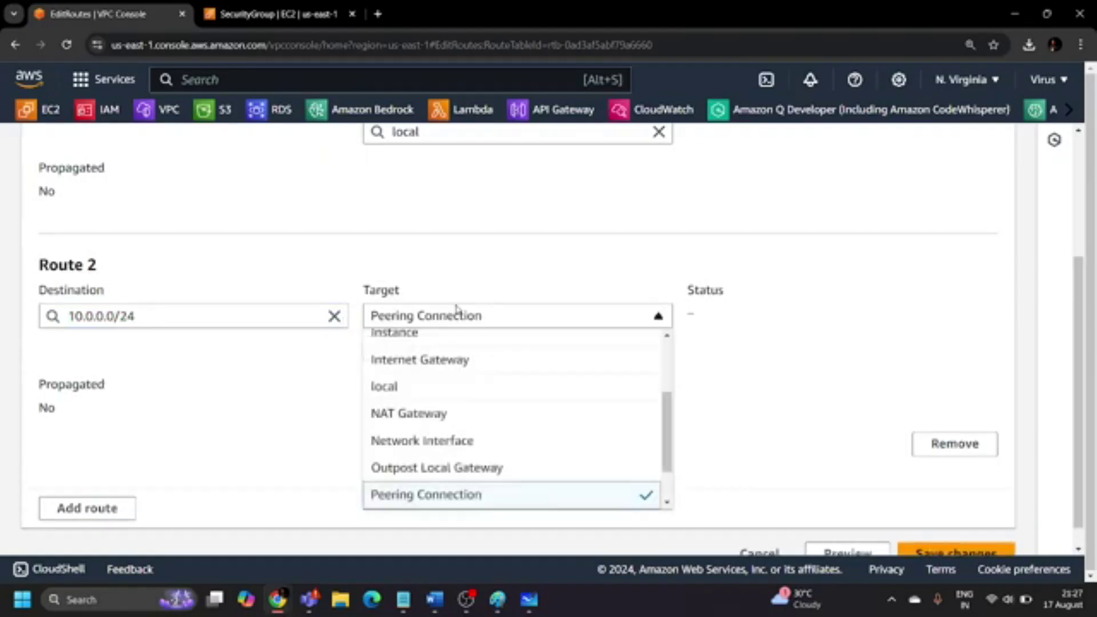
pyautogui.scroll(-2, 435, 462)
pyautogui.click(434, 464)
pyautogui.click(506, 349)
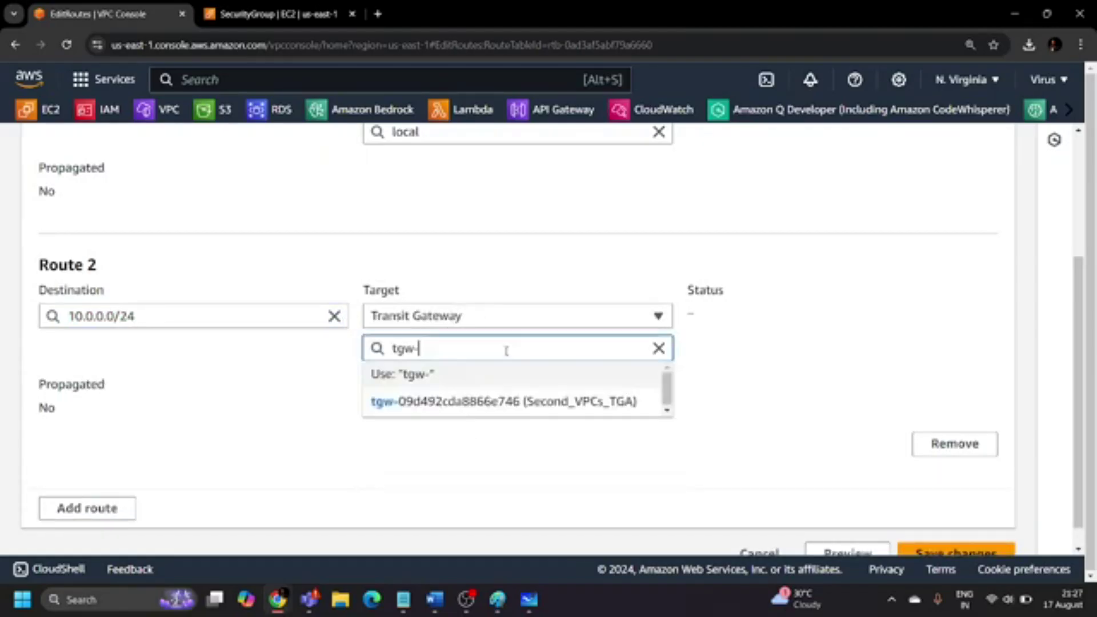
pyautogui.click(583, 406)
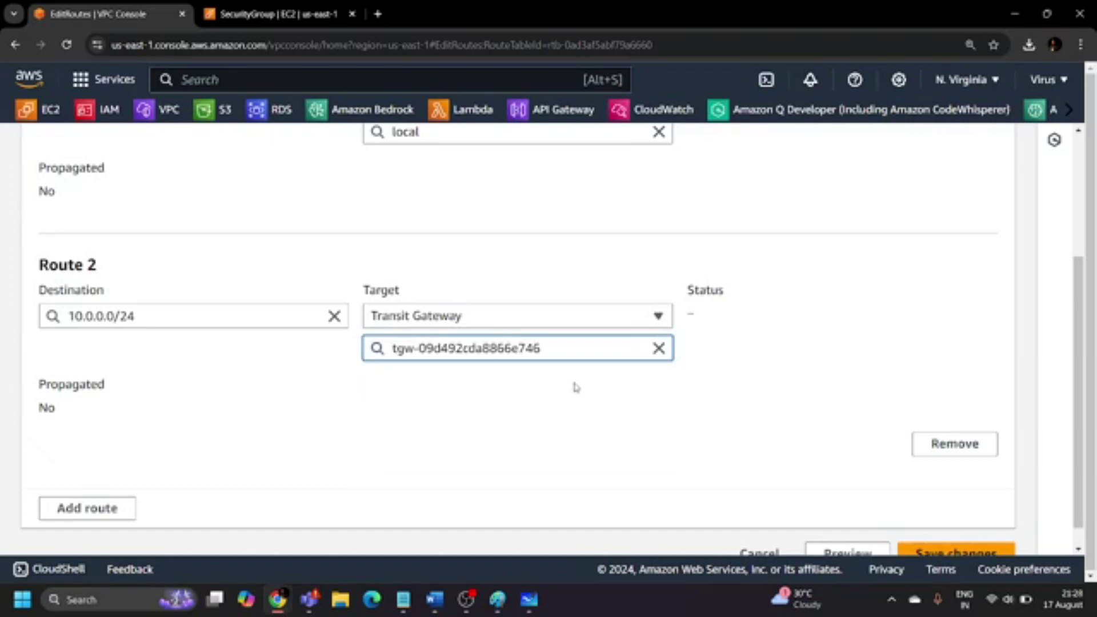
pyautogui.click(576, 386)
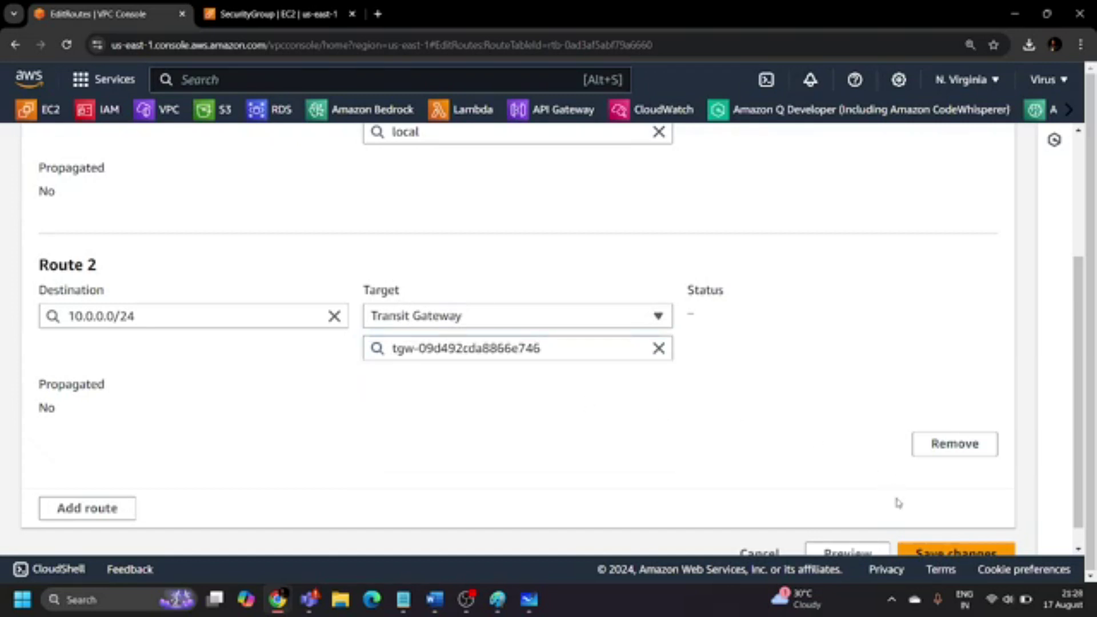
pyautogui.click(914, 554)
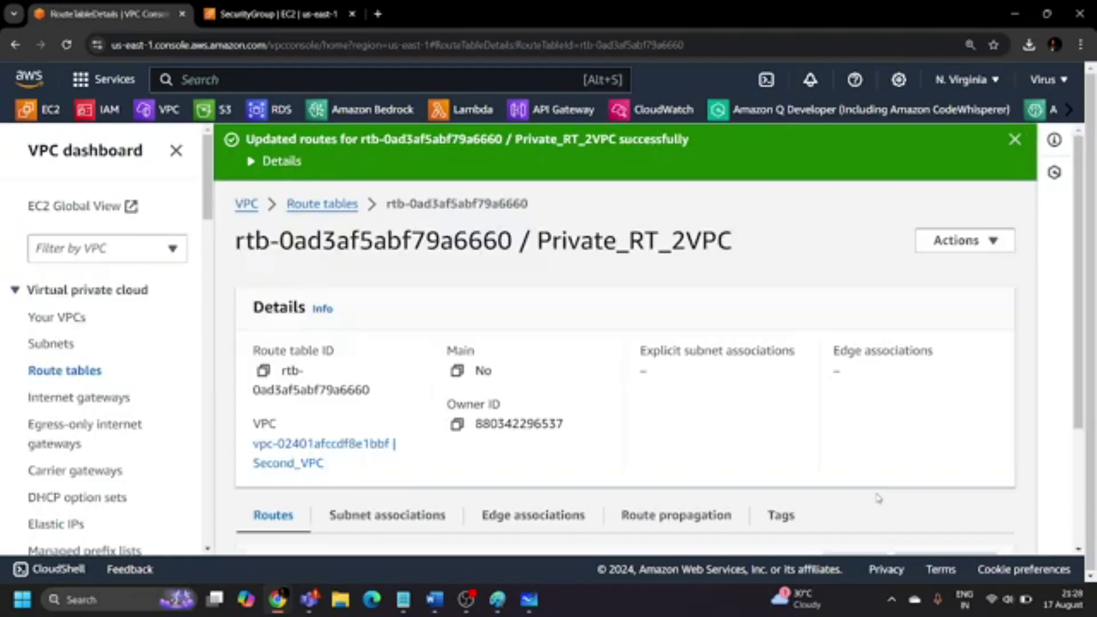
# Open the transit gateway attachments and refresh the list to check the state of both attachments.
pyautogui.scroll(-15, 81, 406)
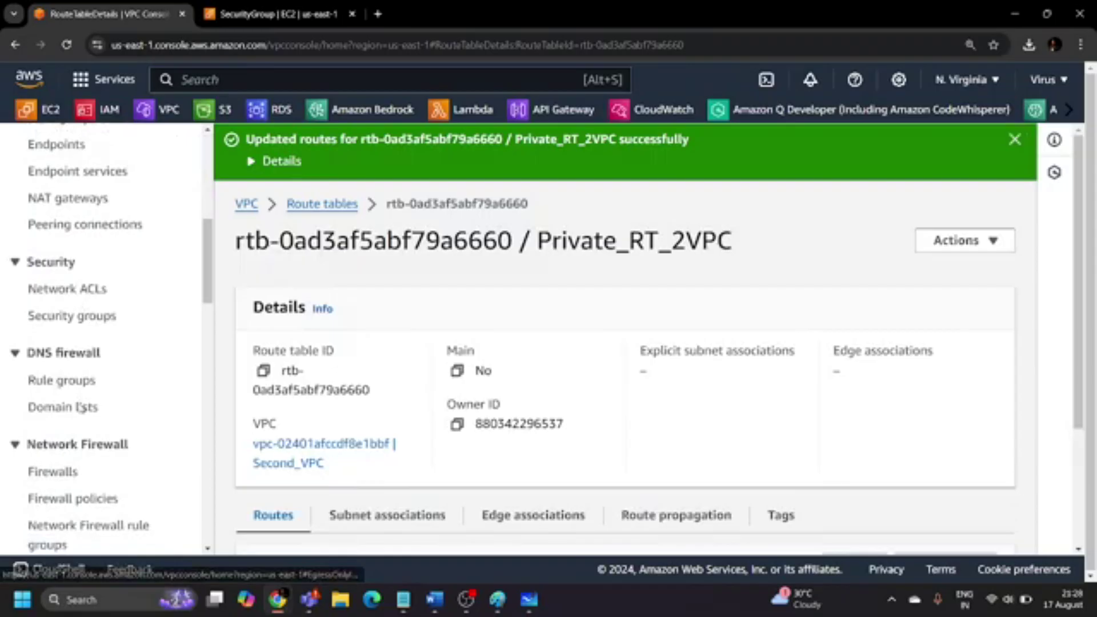
pyautogui.click(80, 295)
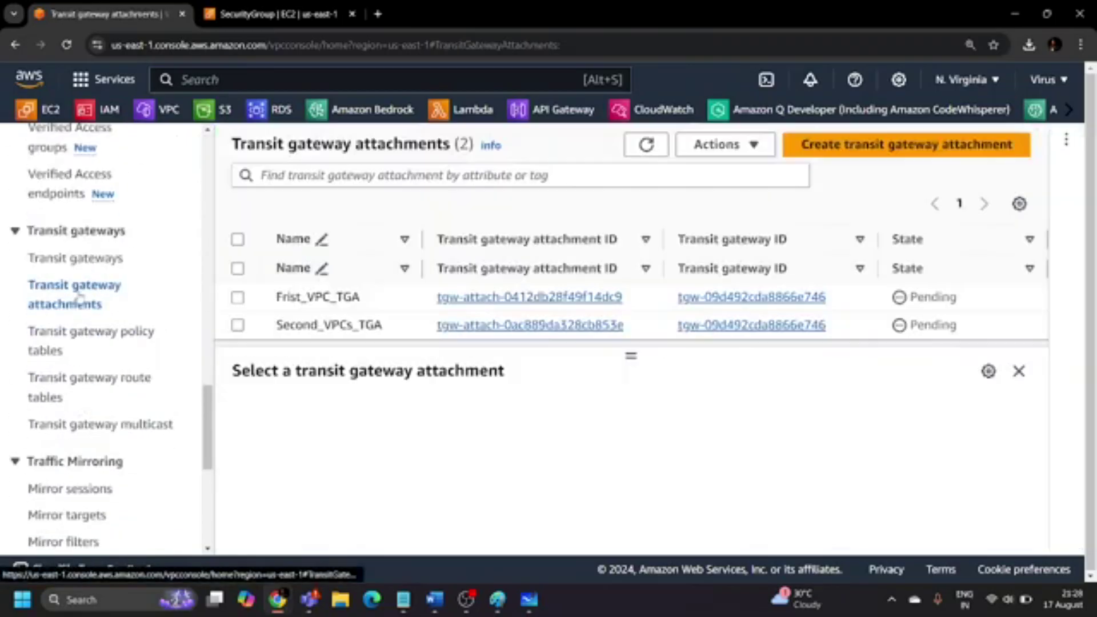
pyautogui.click(646, 145)
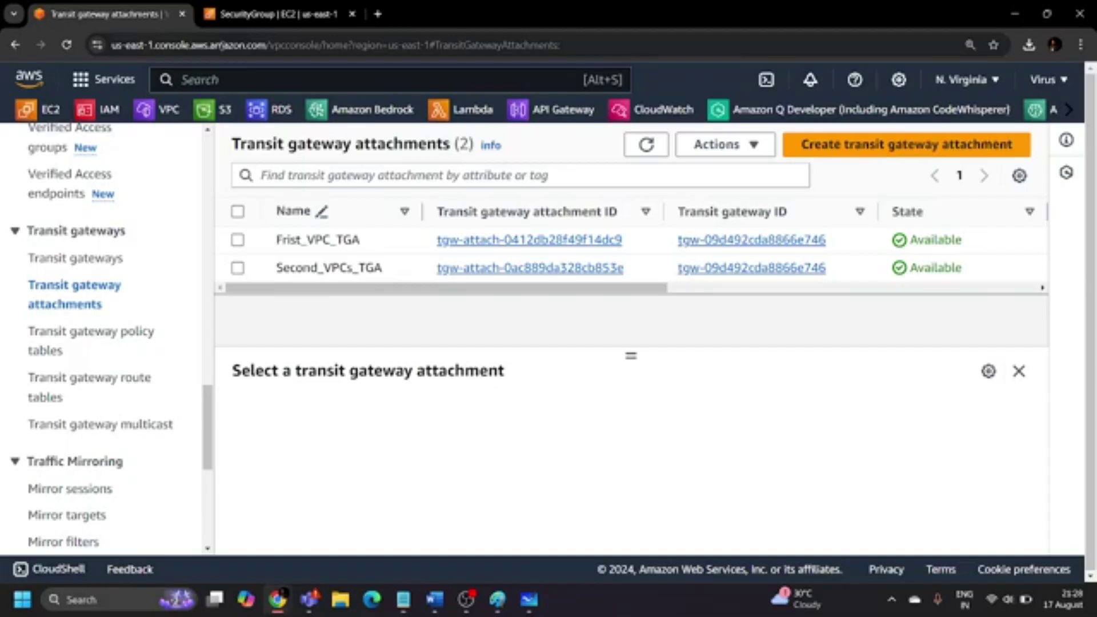
# Connect to First_VPC_Server from the EC2 instances list through EC2 Instance Connect as ec2-user.
pyautogui.click(239, 13)
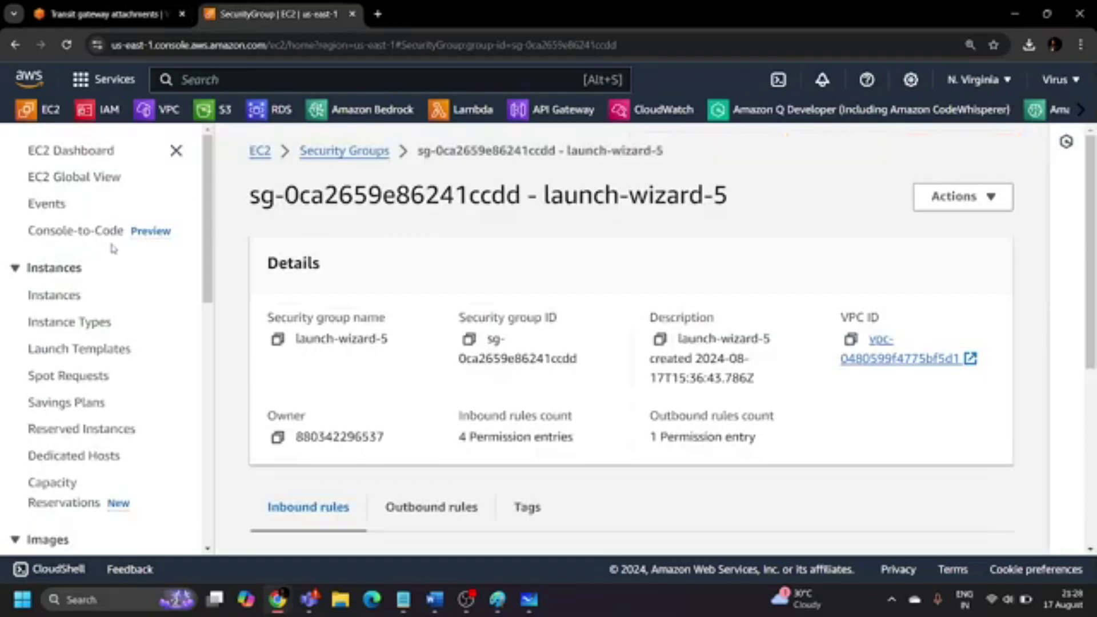
pyautogui.click(55, 295)
pyautogui.click(489, 144)
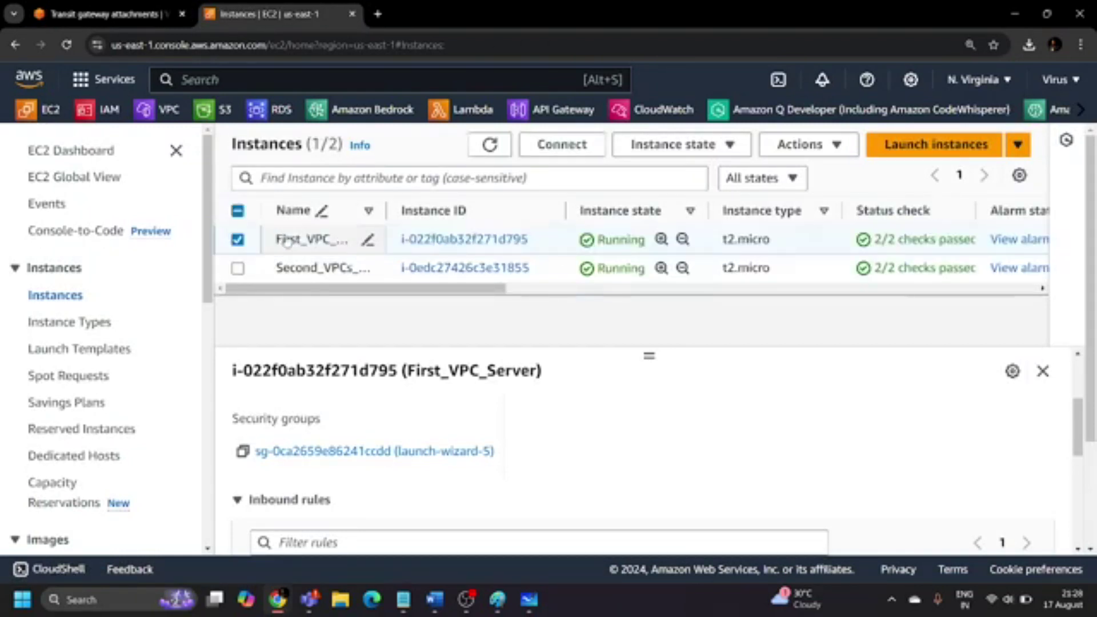
pyautogui.click(594, 150)
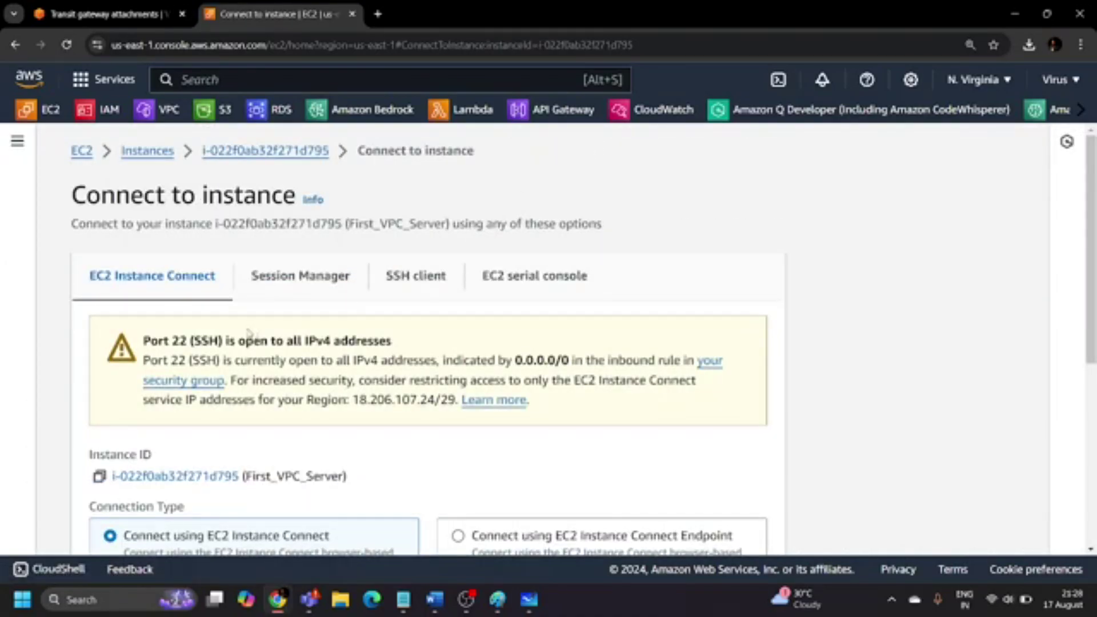
pyautogui.scroll(-5, 676, 477)
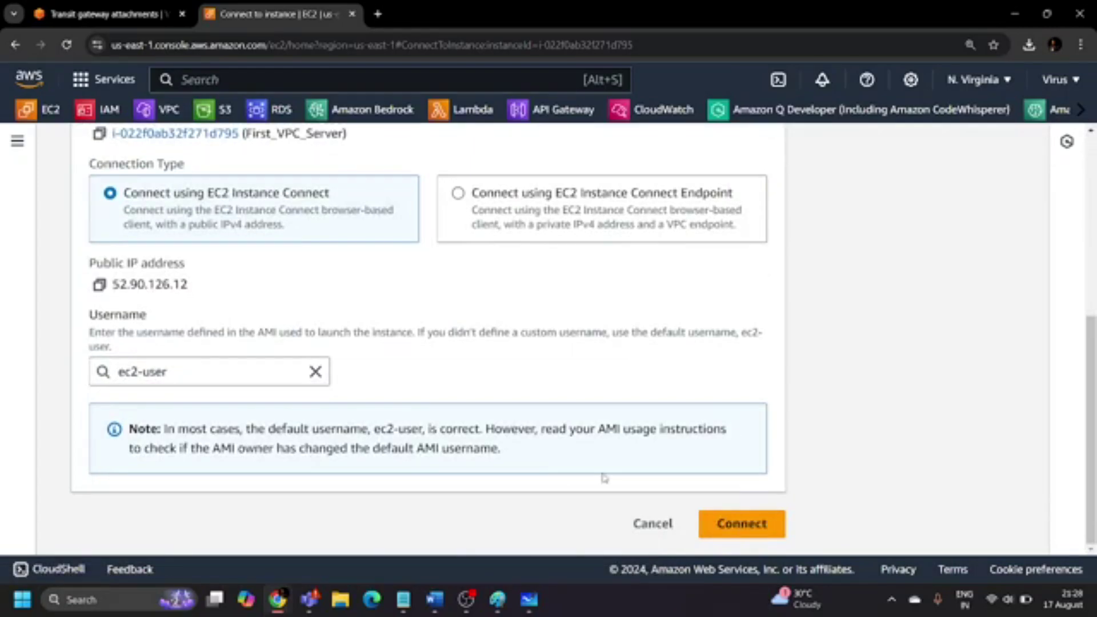
pyautogui.click(746, 525)
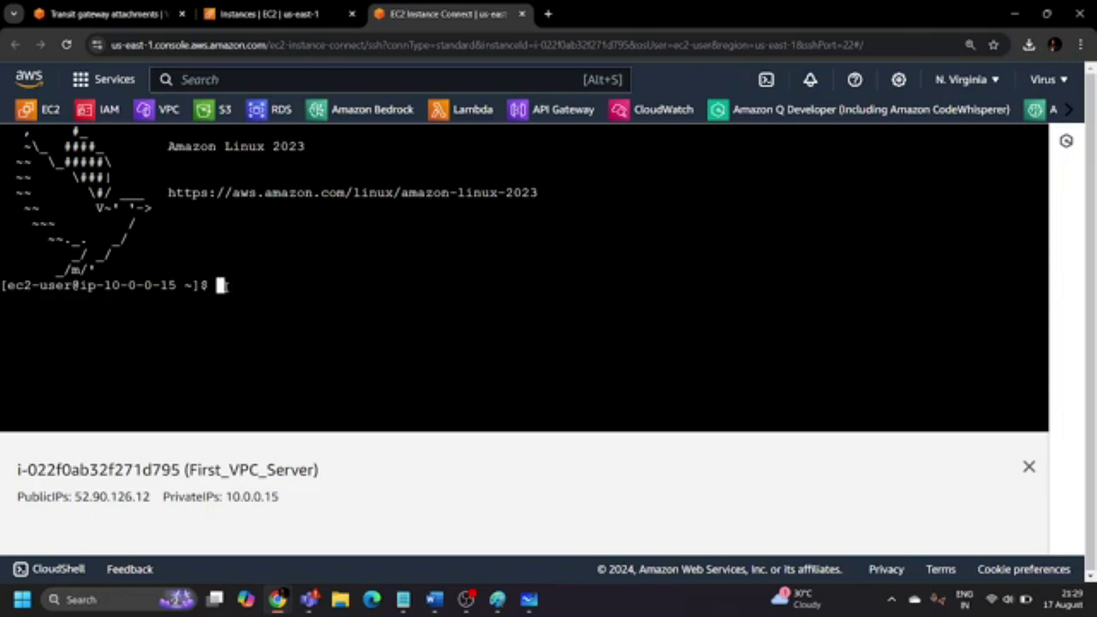
# Switch to the root user with sudo su and update the server's packages with yum update -y.
pyautogui.write('spdo su')
pyautogui.press('Return')
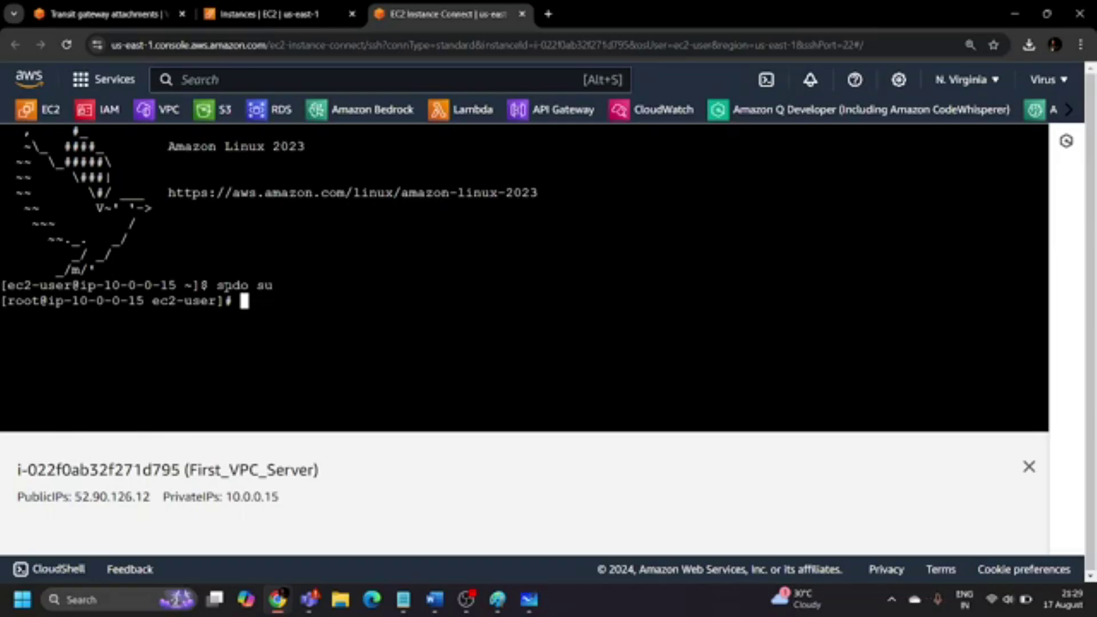
pyautogui.write('yum update -y')
pyautogui.press('Return')
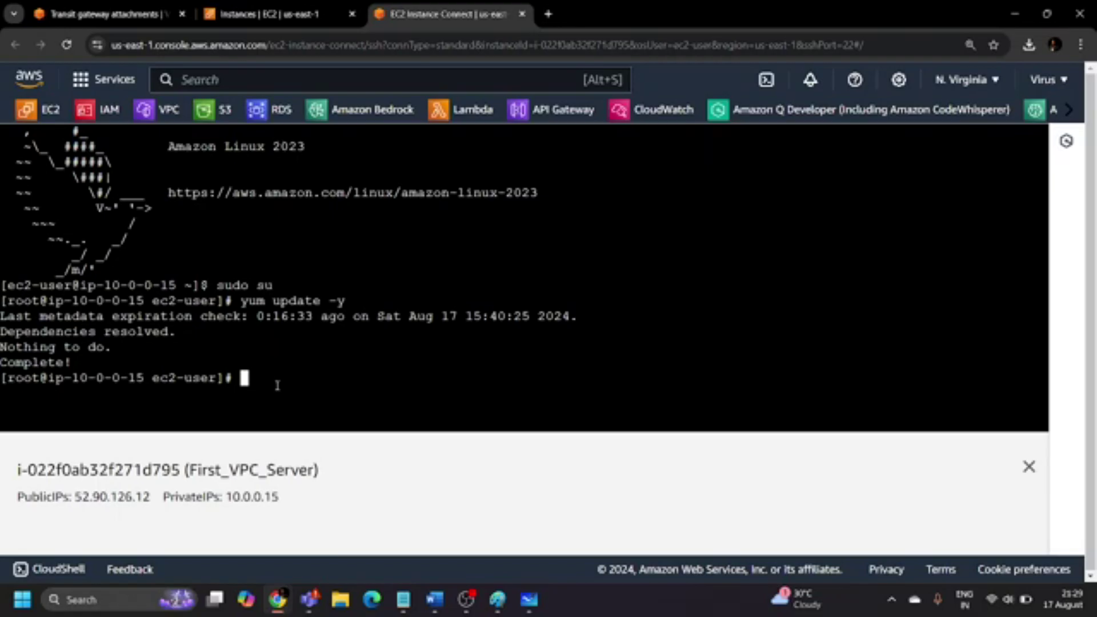
# Open the downloaded ec2_ssh_key.pem from the Downloads folder in Notepad, look through it, and return to the server terminal.
pyautogui.click(1029, 44)
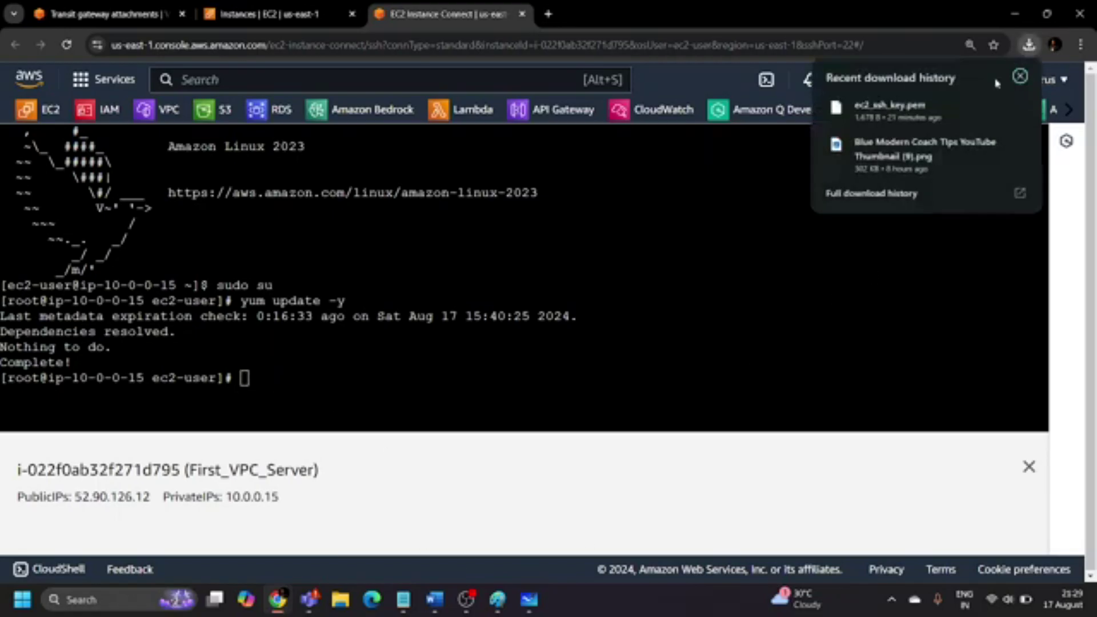
pyautogui.click(993, 107)
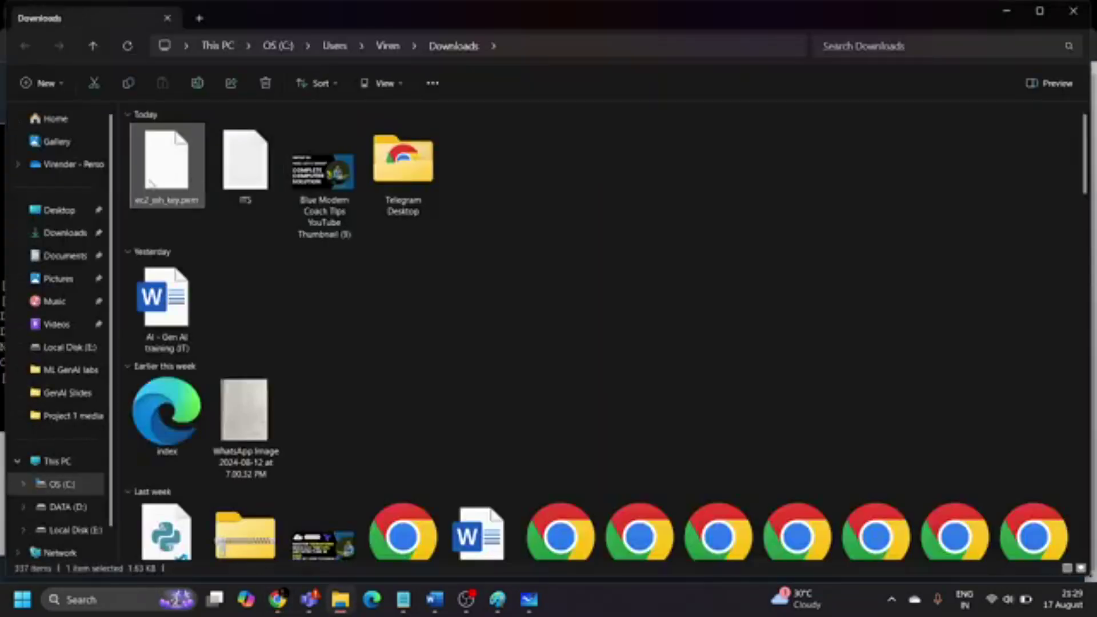
pyautogui.doubleClick(167, 161)
pyautogui.rightClick(169, 166)
pyautogui.moveTo(355, 210)
pyautogui.click(411, 210)
pyautogui.scroll(-3, 202, 233)
pyautogui.scroll(2, 202, 233)
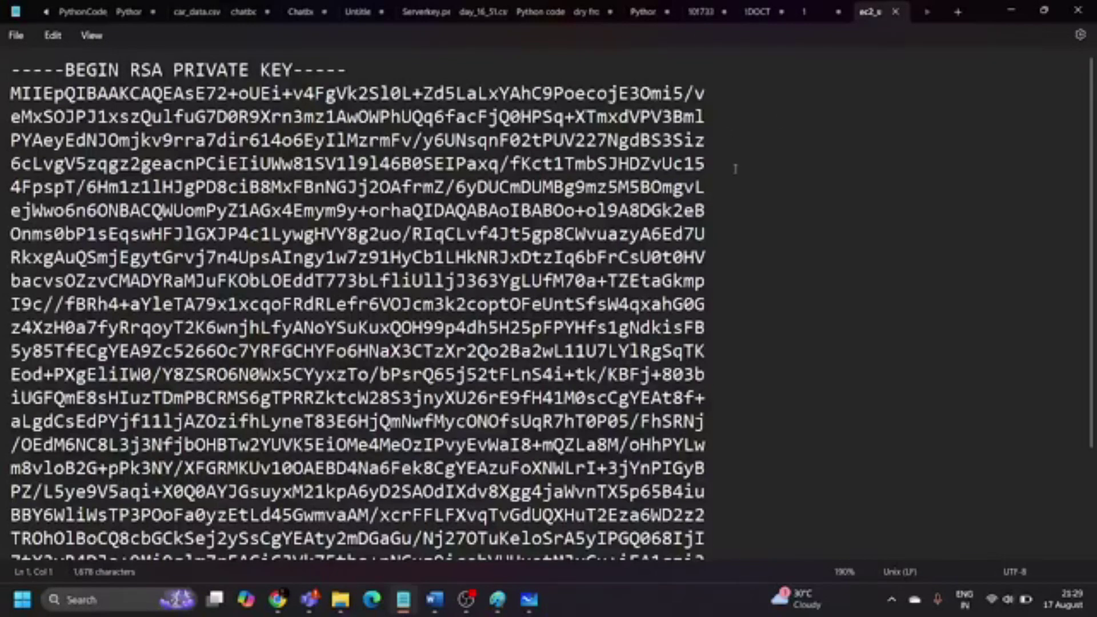
pyautogui.scroll(-8, 718, 193)
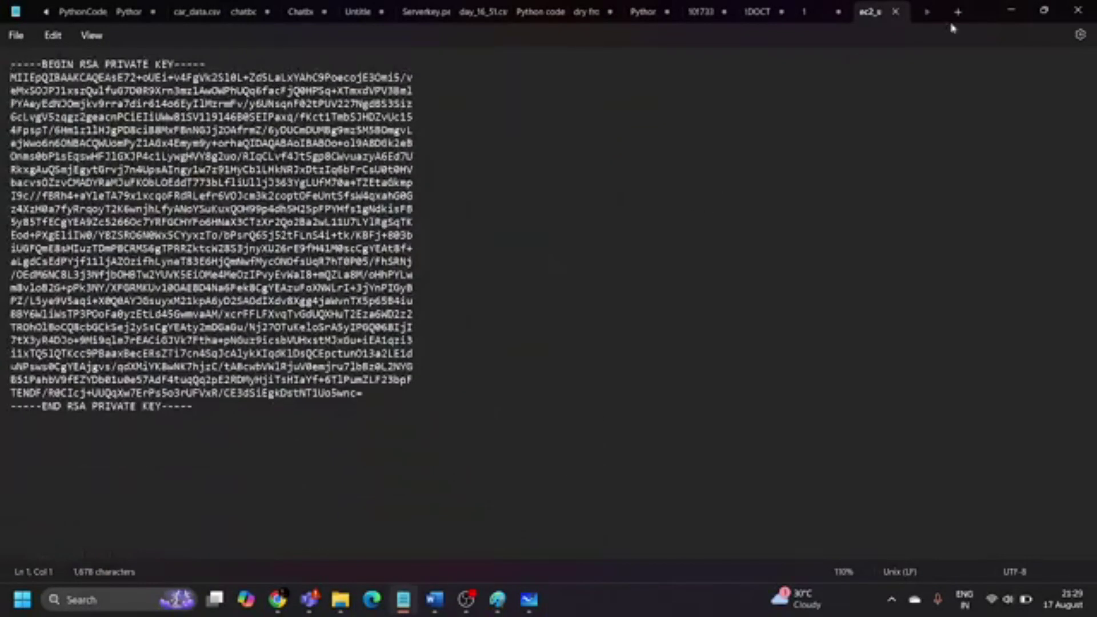
pyautogui.click(1014, 13)
pyautogui.click(1017, 15)
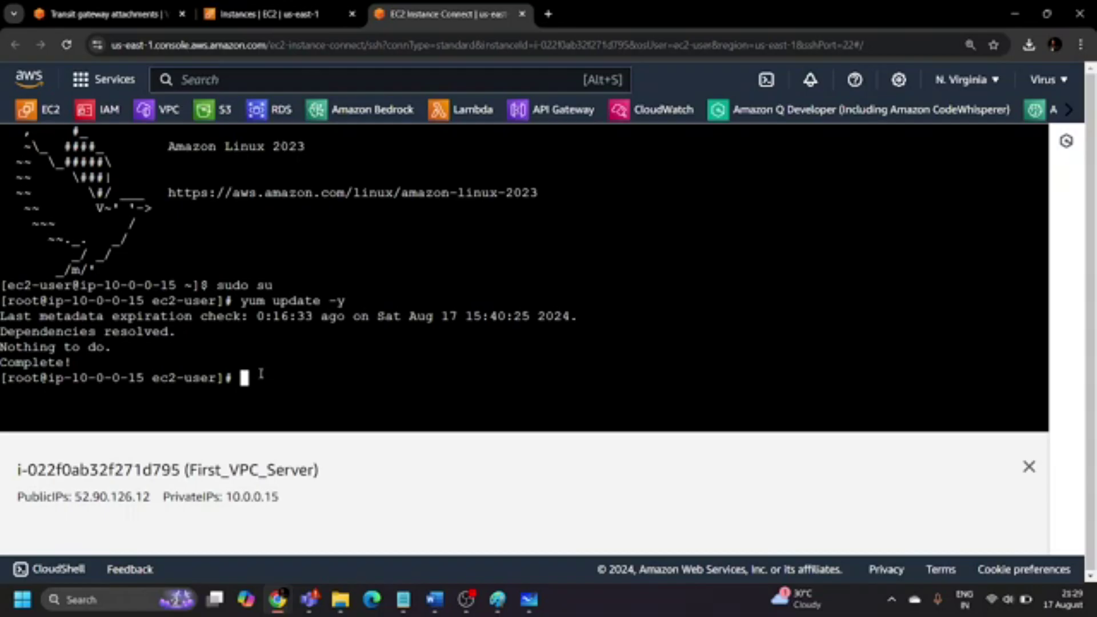
# Start a new file named ec2_ssh_key.pem in nano on First_VPC_Server.
pyautogui.write('nano ec2_ssh')
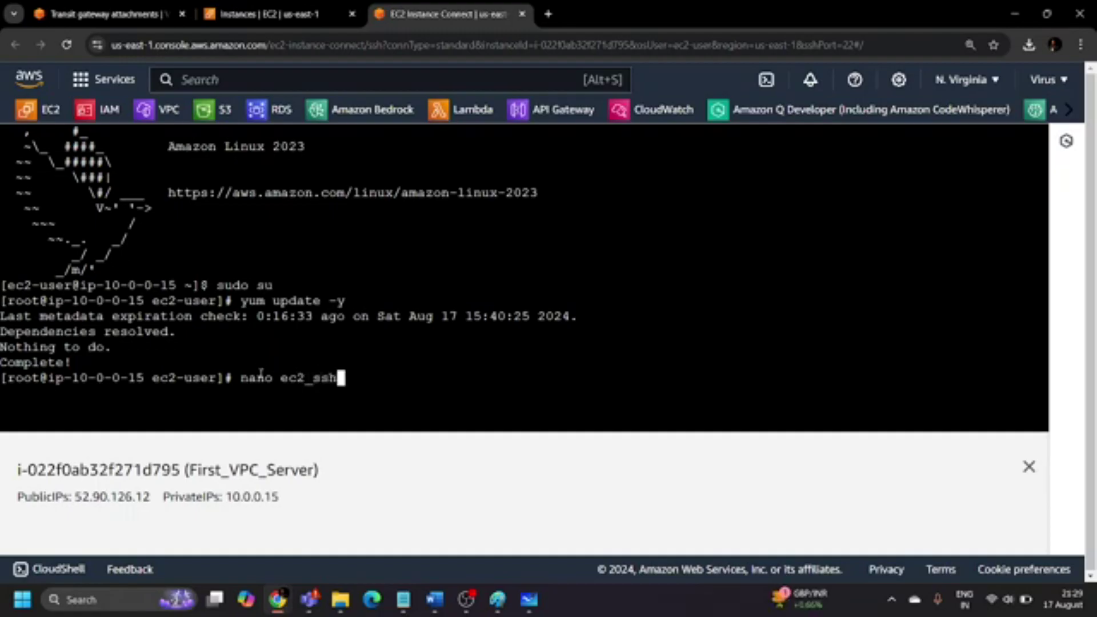
pyautogui.write('_key.pem')
pyautogui.press('Return')
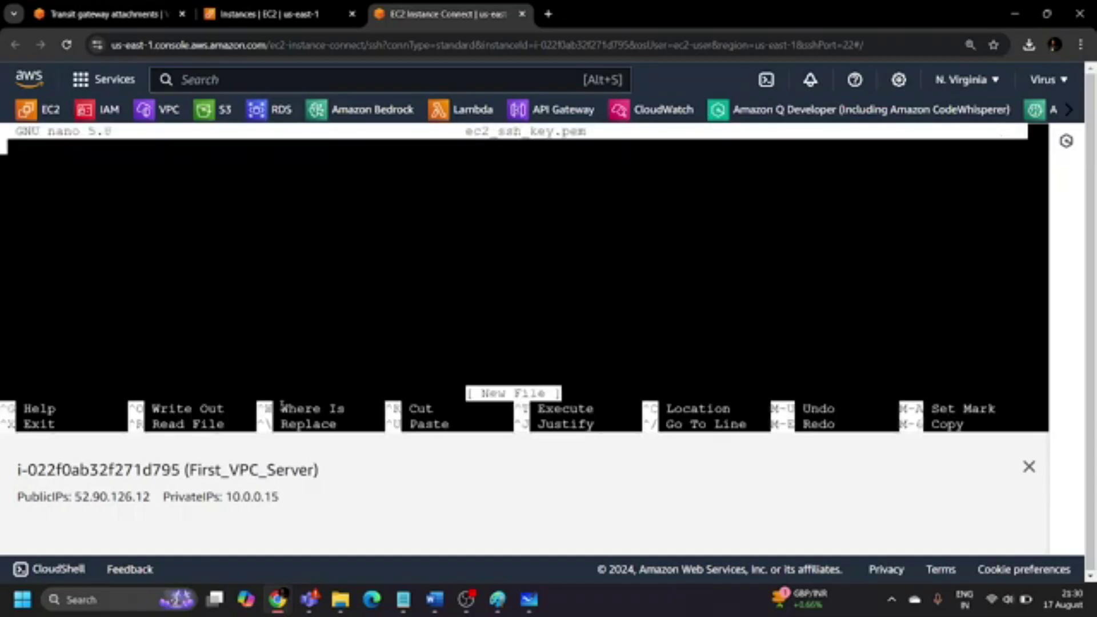
# Copy the entire private key from Notepad, paste it into the nano file, and save it as ec2_ssh_key.pem.
pyautogui.moveTo(407, 610)
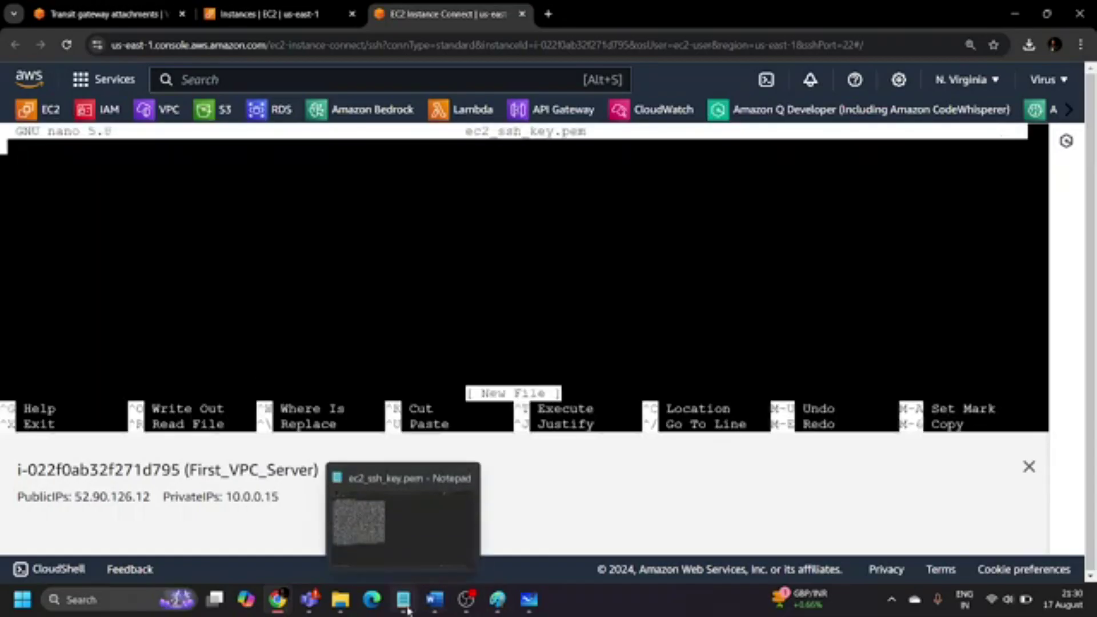
pyautogui.click(407, 610)
pyautogui.hotkey('ctrl', 'a')
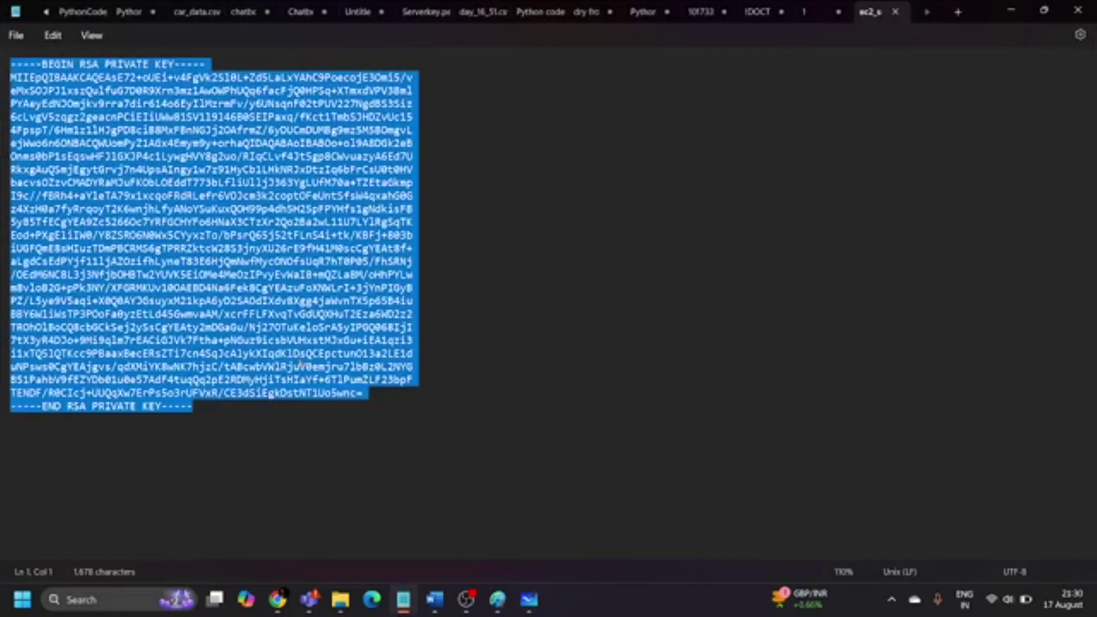
pyautogui.rightClick(300, 361)
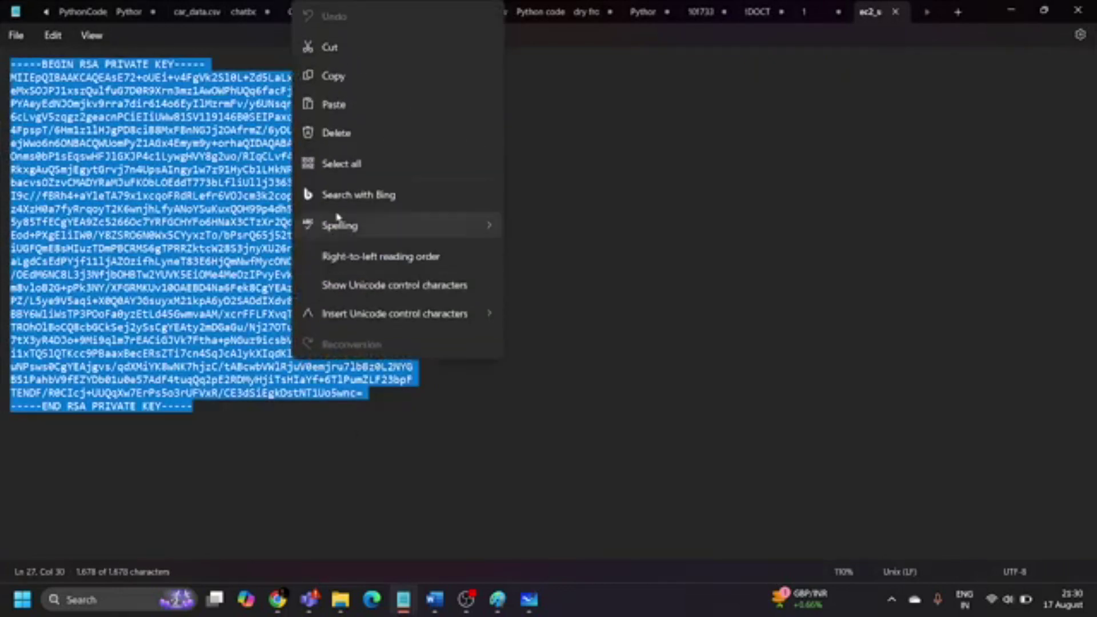
pyautogui.click(347, 76)
pyautogui.hotkey('alt', 'Tab')
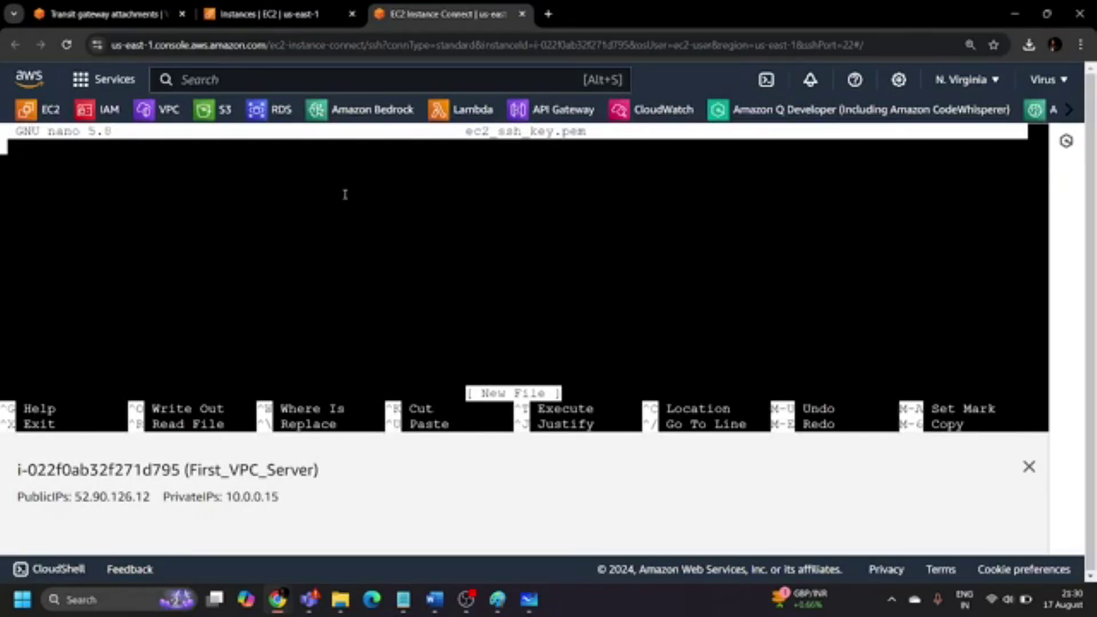
pyautogui.rightClick(6, 149)
pyautogui.click(52, 316)
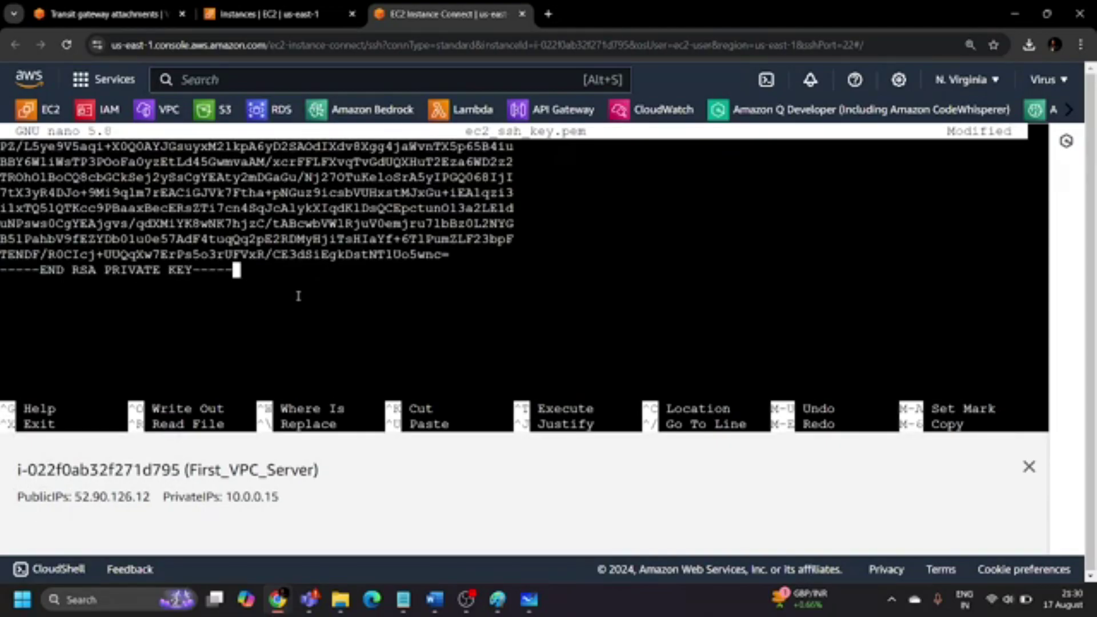
pyautogui.hotkey('ctrl', 'x')
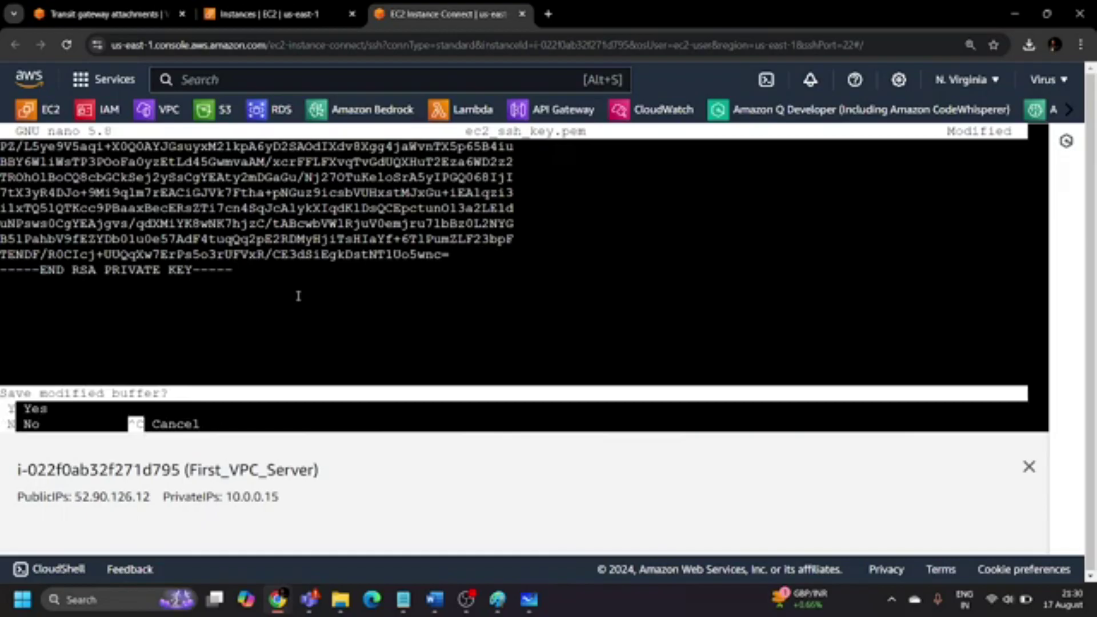
pyautogui.press('y')
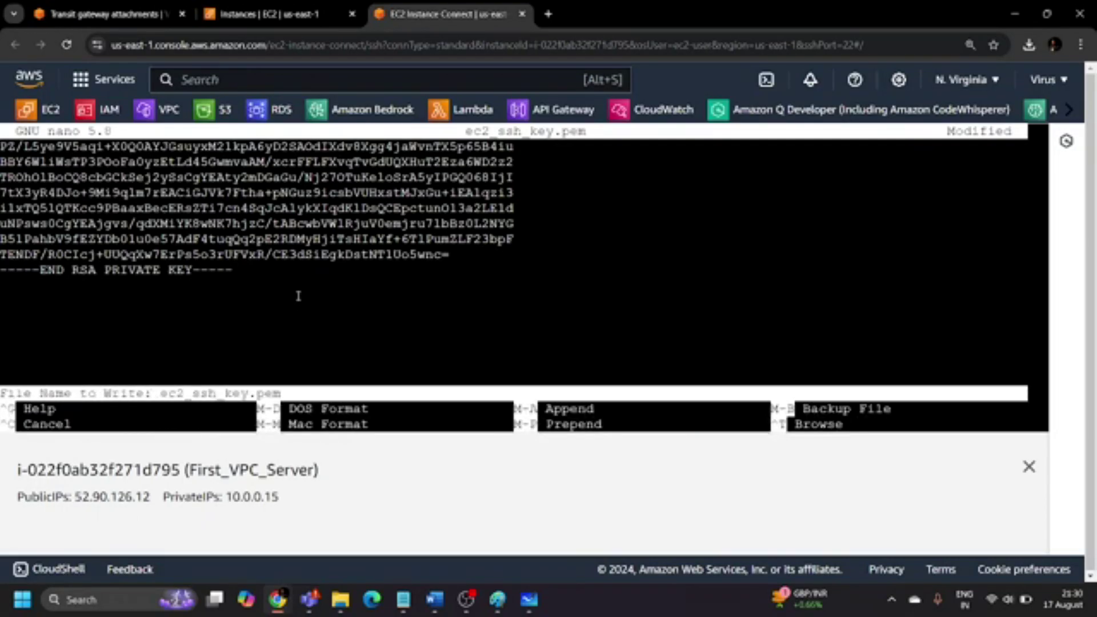
pyautogui.press('Return')
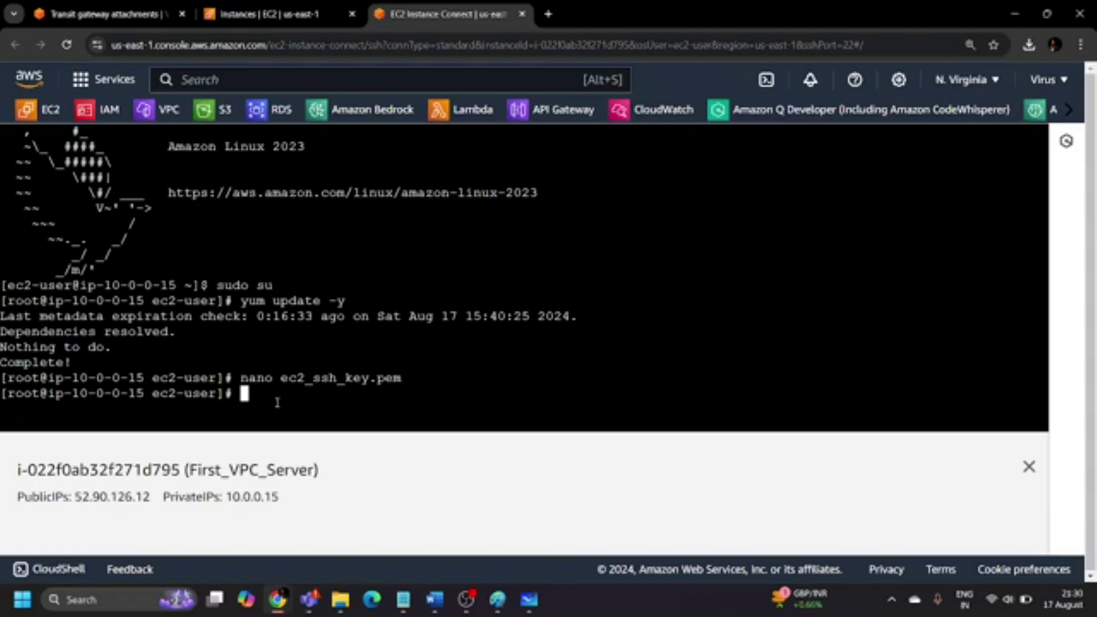
# Set the permissions of ec2_ssh_key.pem to 400 with chmod and clear the terminal.
pyautogui.write('chmod 400 ec2_ss')
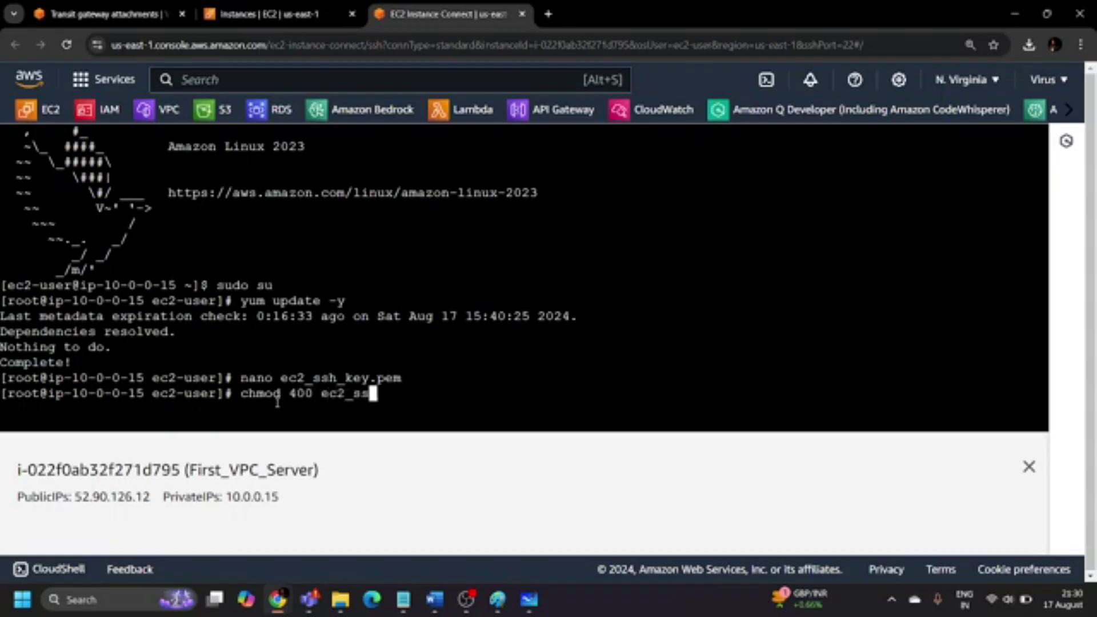
pyautogui.write('h_key.pem')
pyautogui.press('Return')
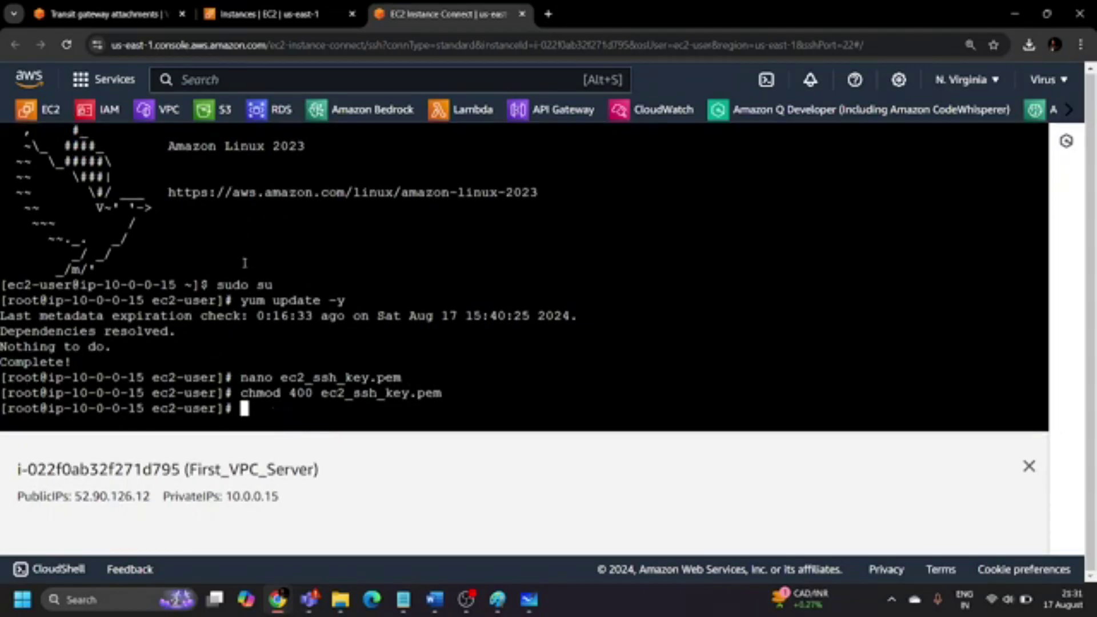
pyautogui.write('clear')
pyautogui.press('Return')
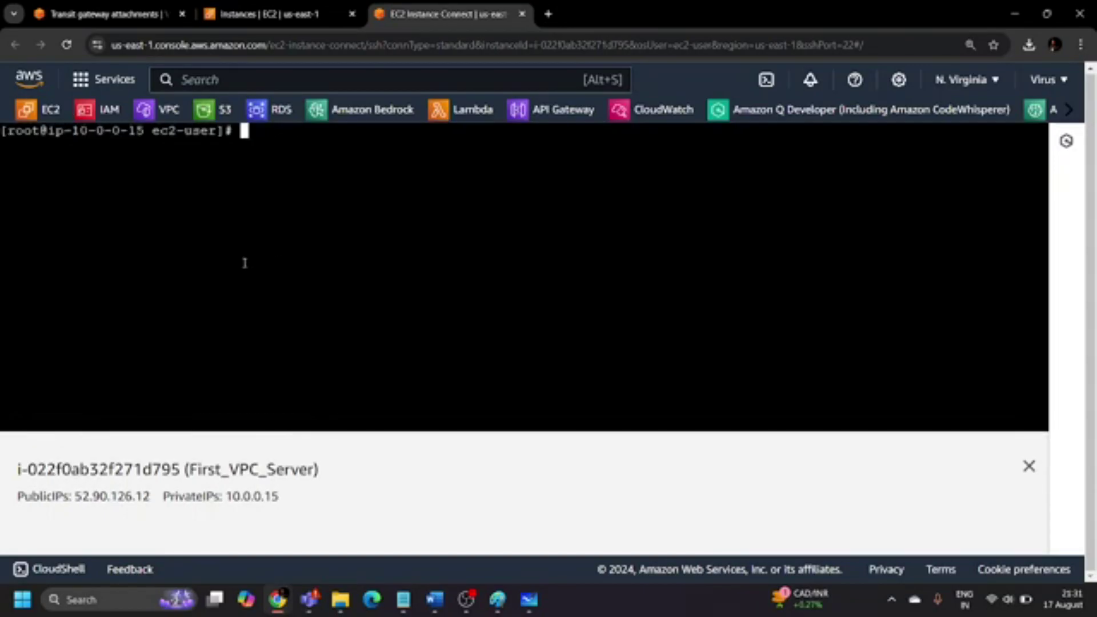
# Copy the private IPv4 address of Second_VPCs_Ec2 from the EC2 instances page and return to the First_VPC_Server terminal.
pyautogui.click(268, 14)
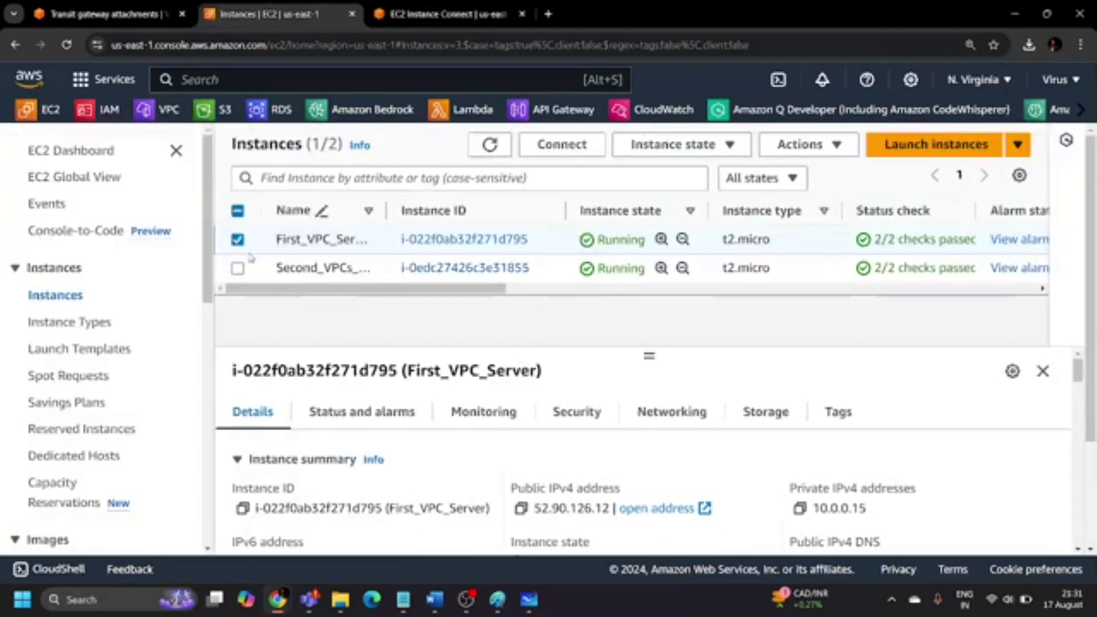
pyautogui.click(238, 268)
pyautogui.click(237, 239)
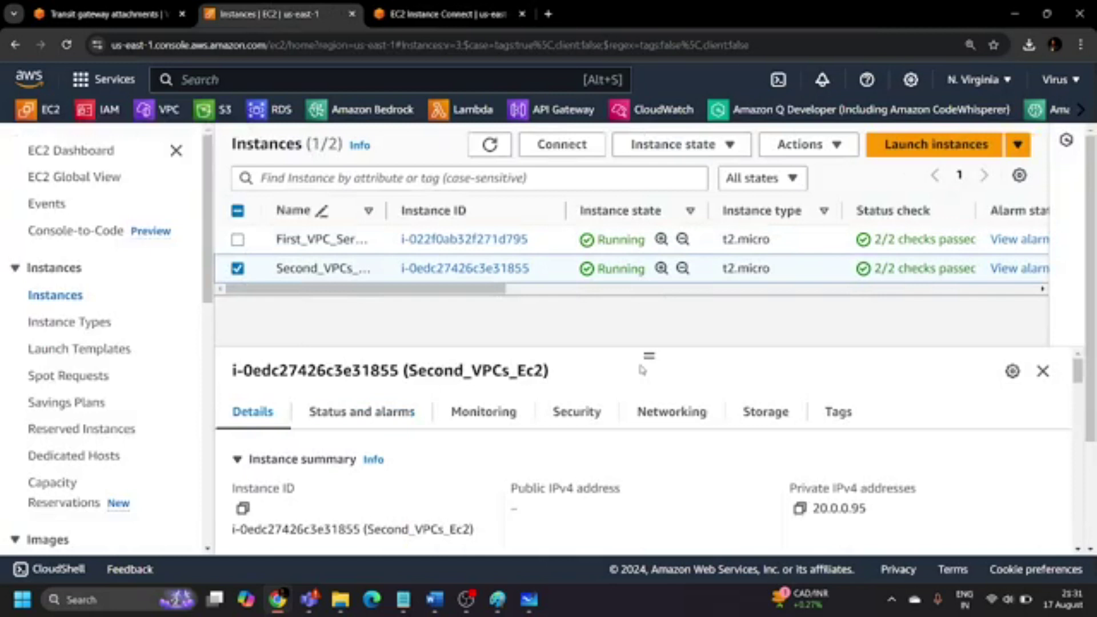
pyautogui.click(799, 508)
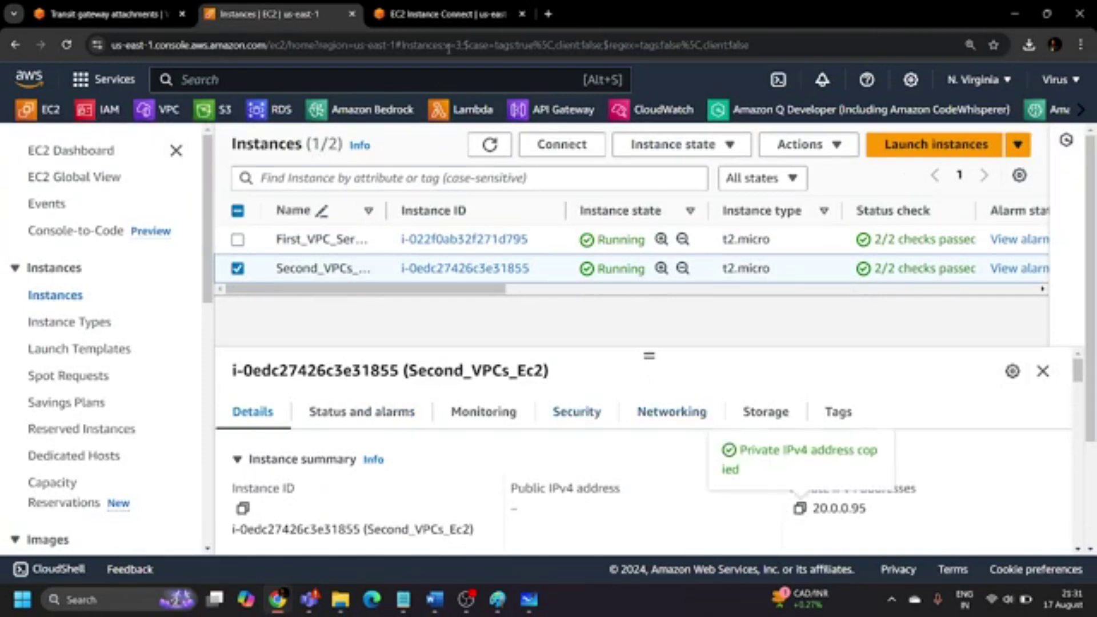
pyautogui.click(448, 14)
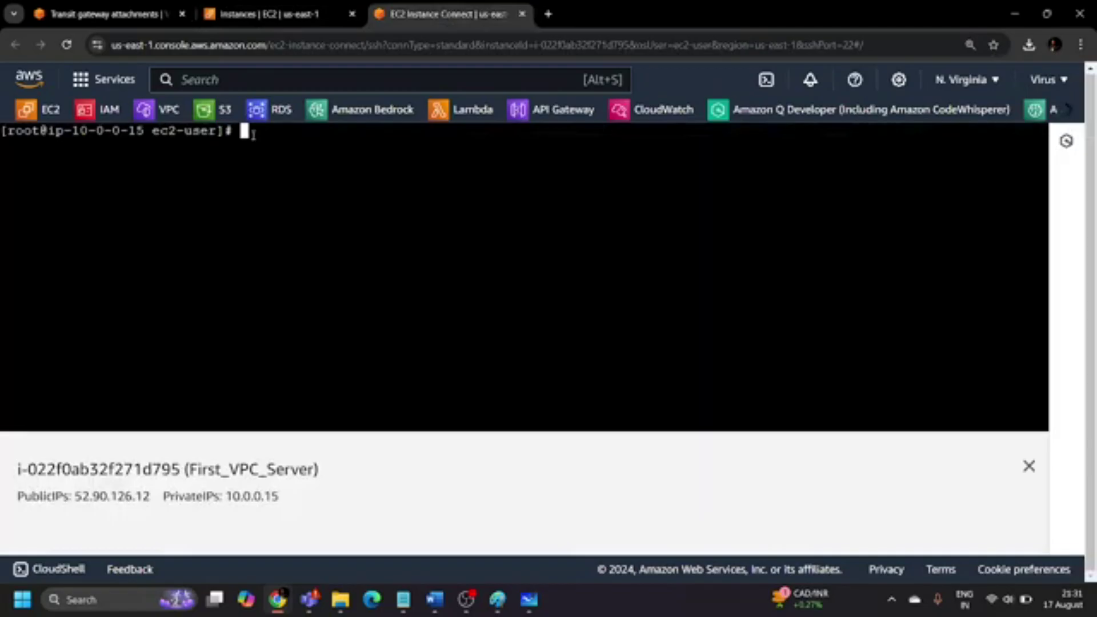
pyautogui.write('ssh')
pyautogui.write(' ec2')
pyautogui.write('-user')
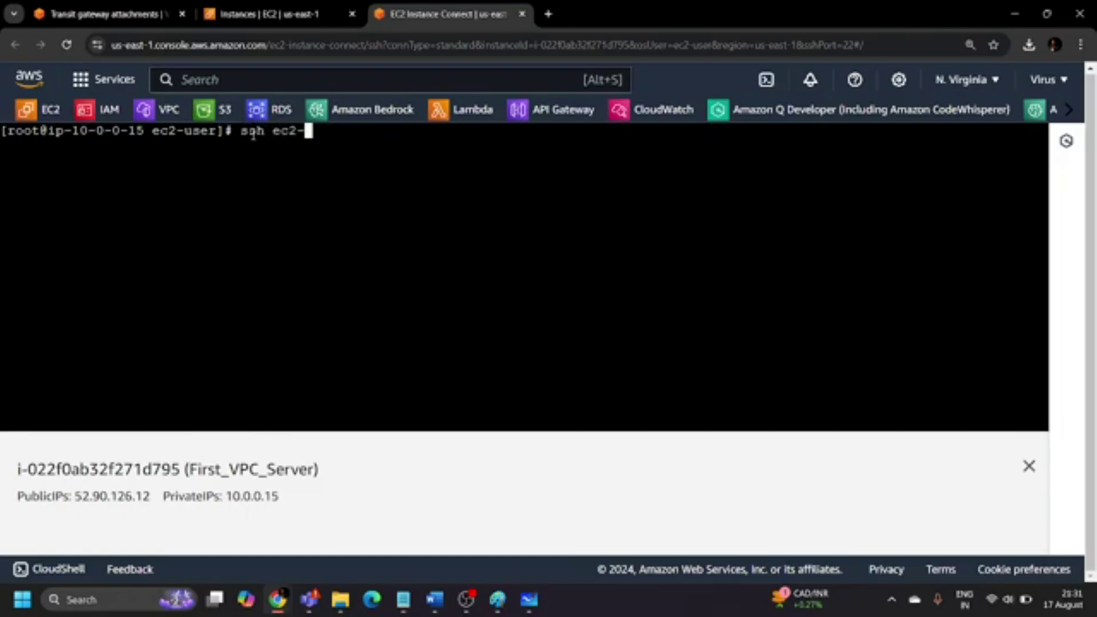
pyautogui.write('@')
pyautogui.rightClick(350, 137)
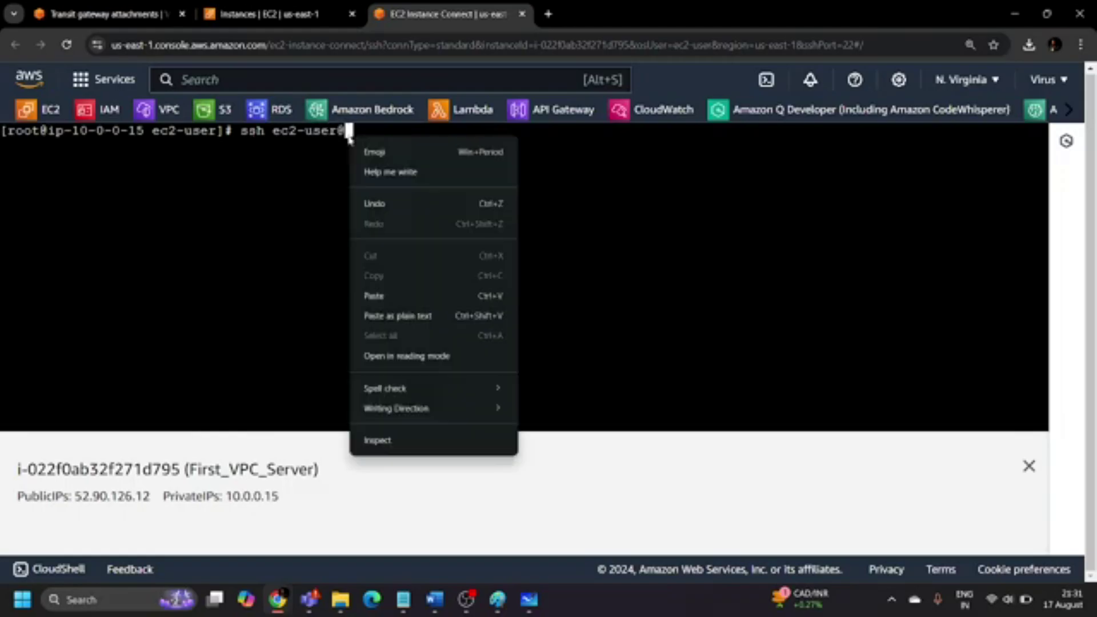
pyautogui.click(374, 295)
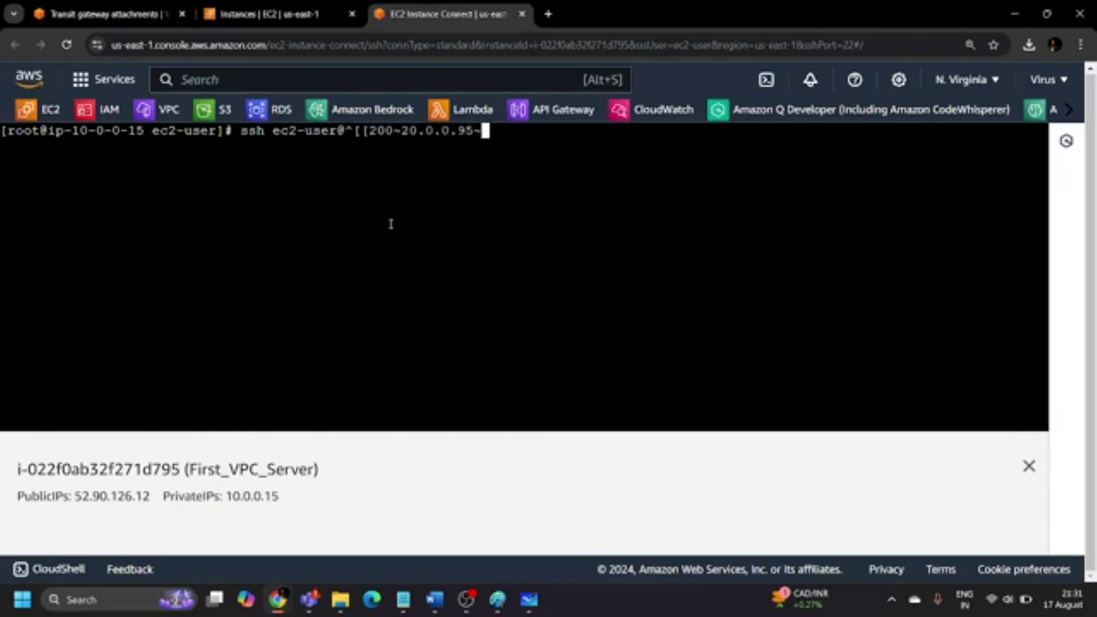
pyautogui.press('BackSpace')
pyautogui.press('Left')
pyautogui.press('Left')
pyautogui.press('Left')
pyautogui.press('Left')
pyautogui.press('Left')
pyautogui.press('Left')
pyautogui.press('Left')
pyautogui.press('Left')
pyautogui.press('Left')
pyautogui.press('BackSpace')
pyautogui.press('BackSpace')
pyautogui.press('BackSpace')
pyautogui.press('BackSpace')
pyautogui.press('BackSpace')
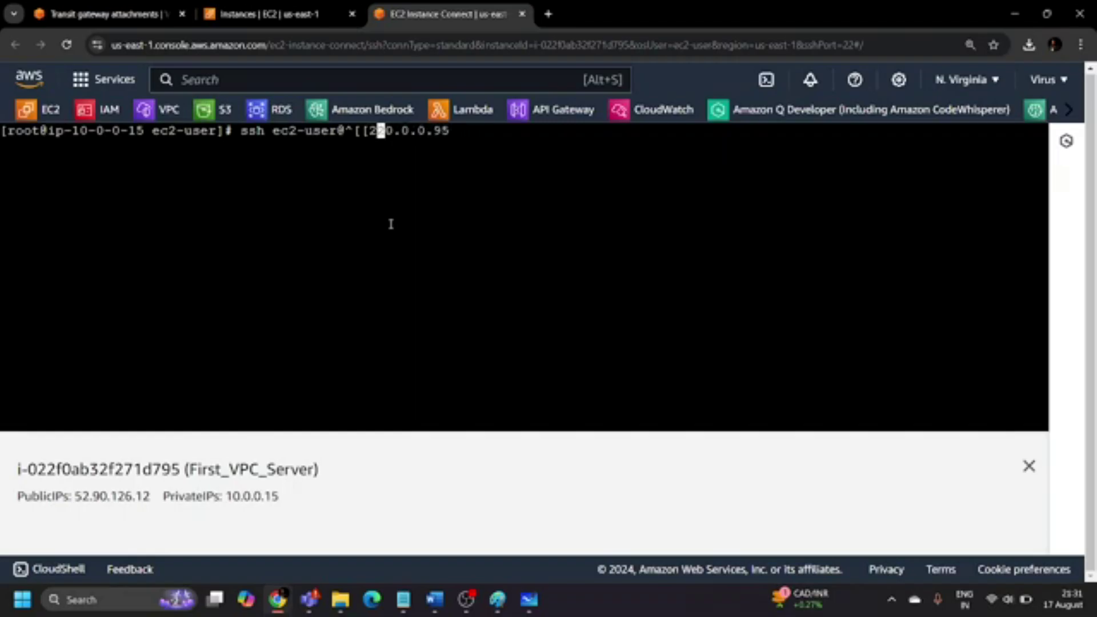
pyautogui.press('BackSpace')
pyautogui.press('BackSpace')
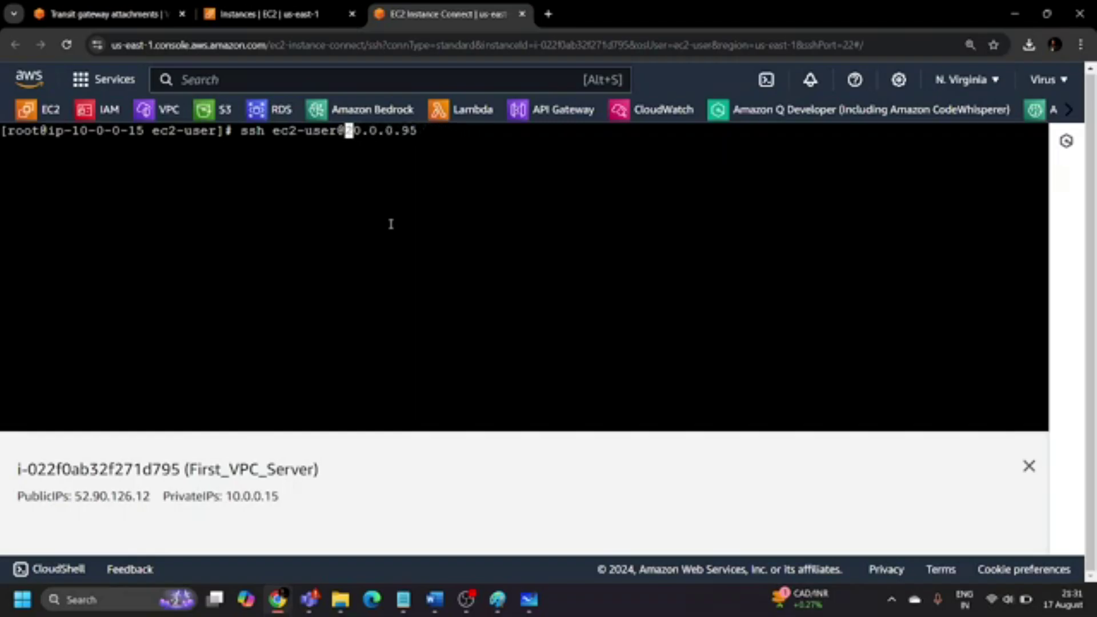
pyautogui.press('Right')
pyautogui.press('Right')
pyautogui.press('Right')
pyautogui.press('Right')
pyautogui.press('Right')
pyautogui.press('Right')
pyautogui.press('Right')
pyautogui.press('Right')
pyautogui.press('Right')
pyautogui.write('-i ec2')
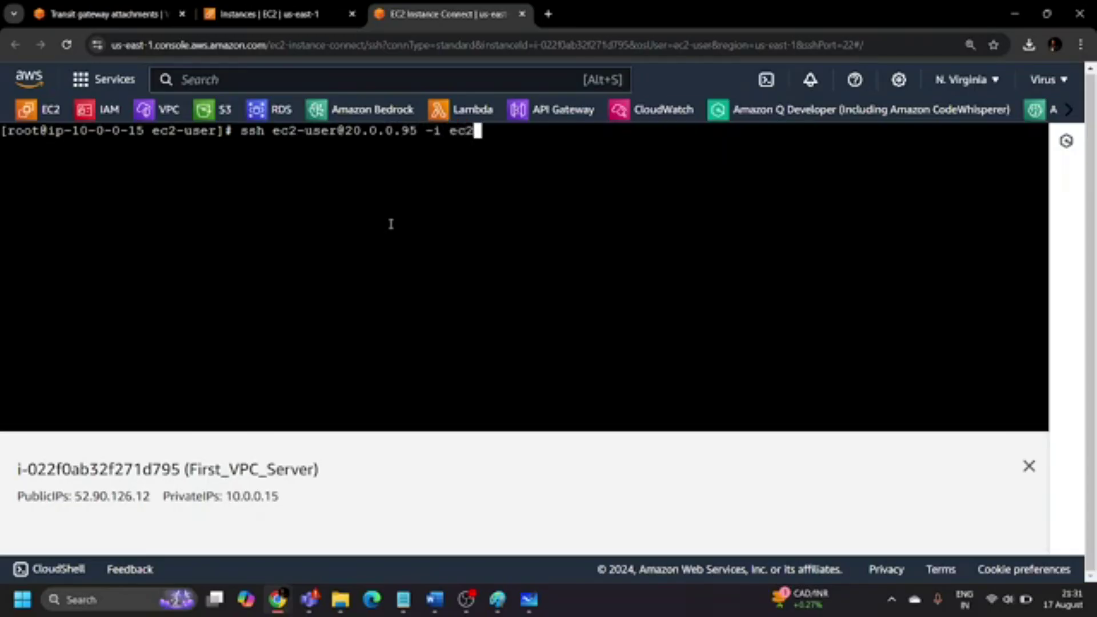
pyautogui.write('_ssh_k')
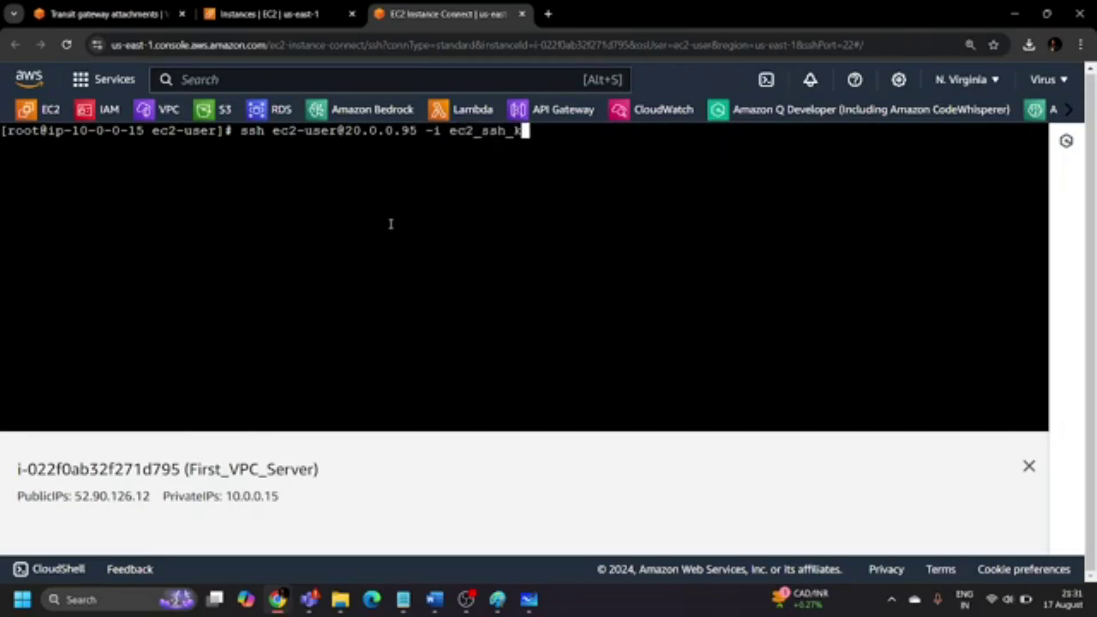
pyautogui.write('ey.pem')
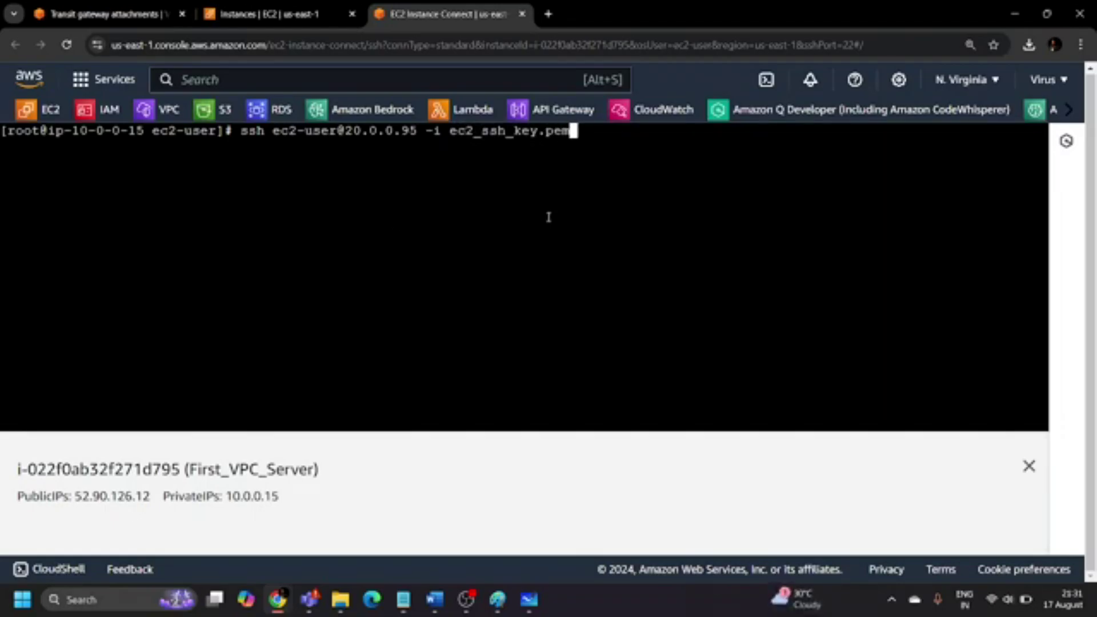
pyautogui.press('Return')
# Refresh the EC2 instances list and check the state of both instances and of the transit gateway attachments.
pyautogui.click(275, 14)
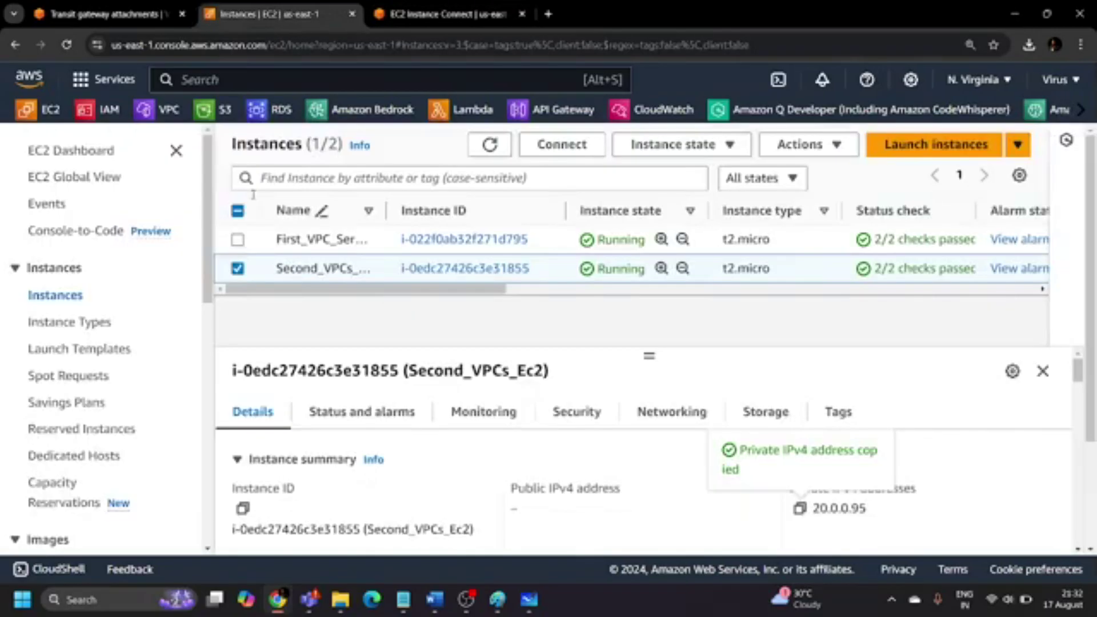
pyautogui.click(489, 145)
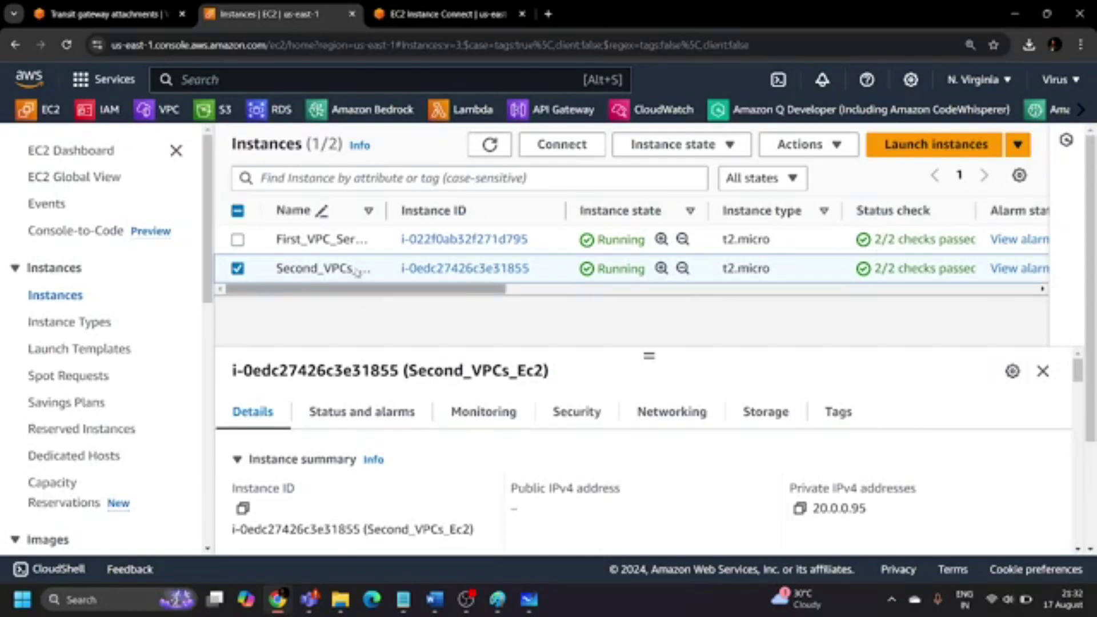
pyautogui.click(127, 8)
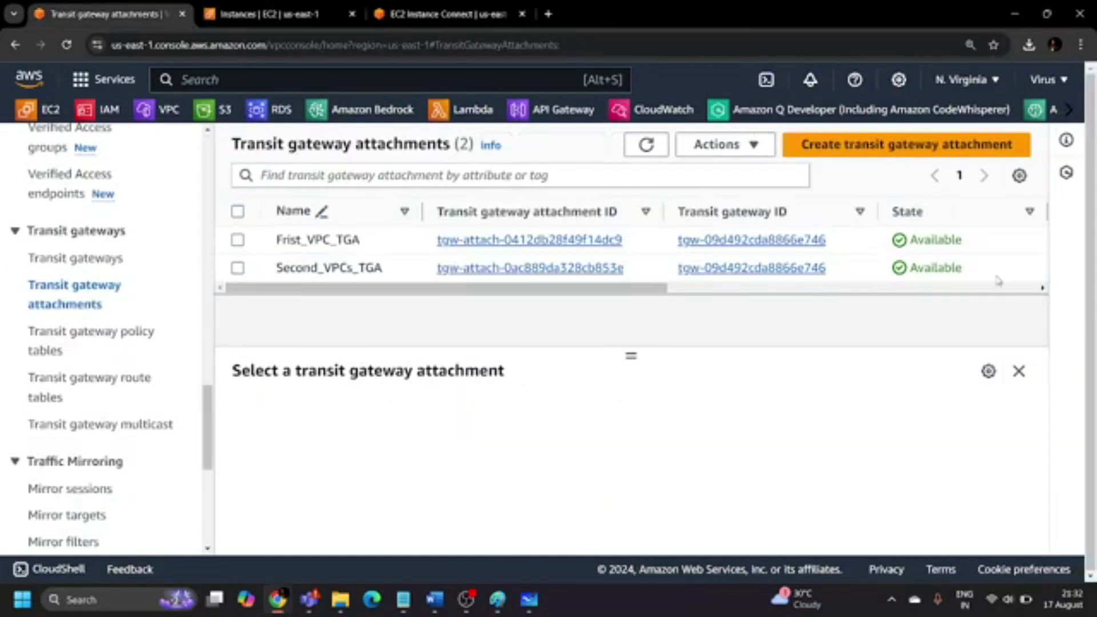
pyautogui.click(466, 22)
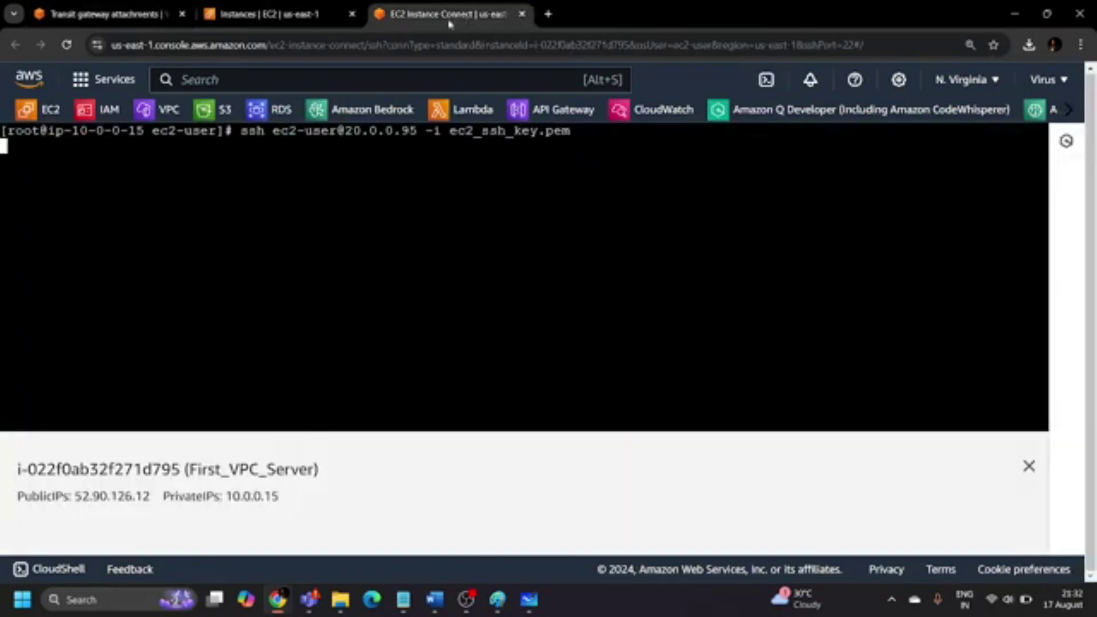
pyautogui.click(112, 8)
pyautogui.scroll(-3, 83, 392)
pyautogui.scroll(12, 86, 394)
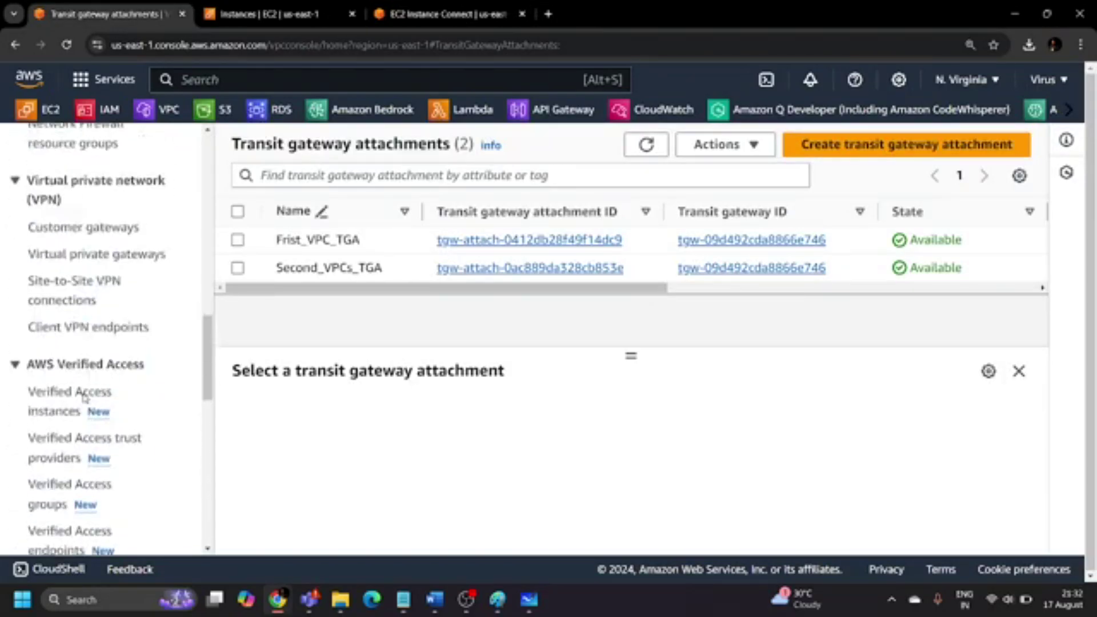
pyautogui.scroll(12, 85, 400)
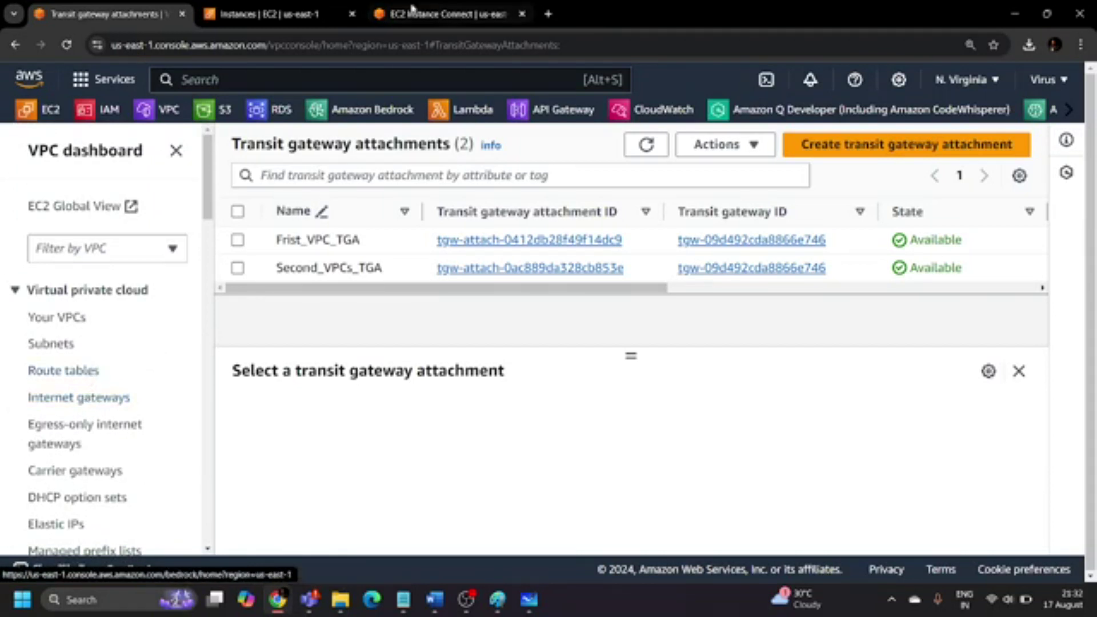
# Return to the First_VPC_Server terminal and suspend the pending ssh command.
pyautogui.click(443, 14)
pyautogui.press('Return')
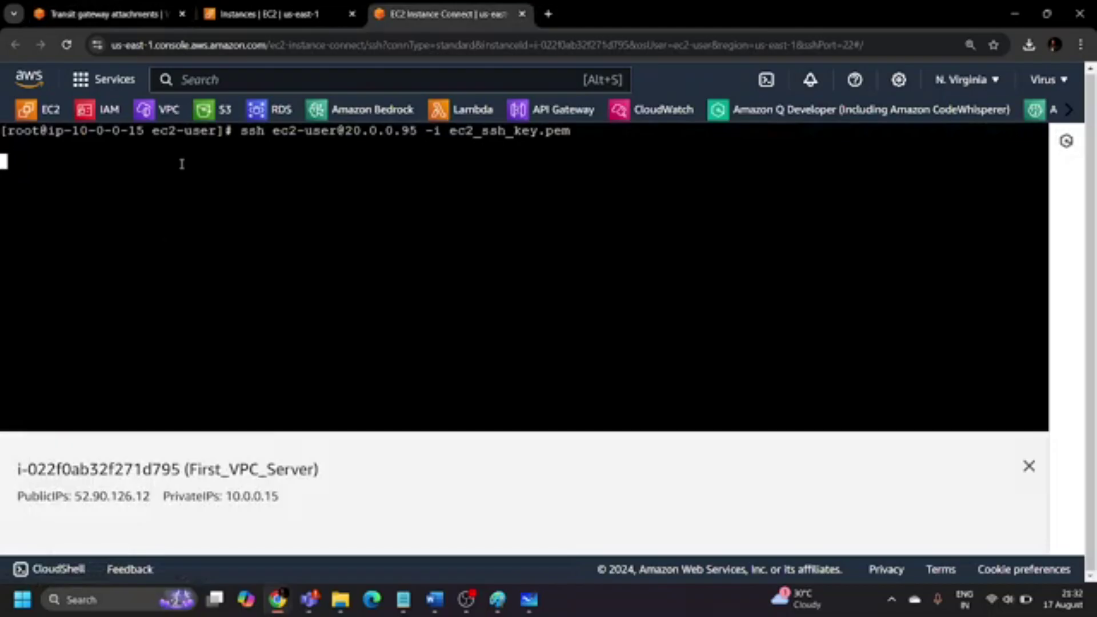
pyautogui.hotkey('ctrl', 'x')
pyautogui.press('BackSpace')
pyautogui.hotkey('ctrl', 'z')
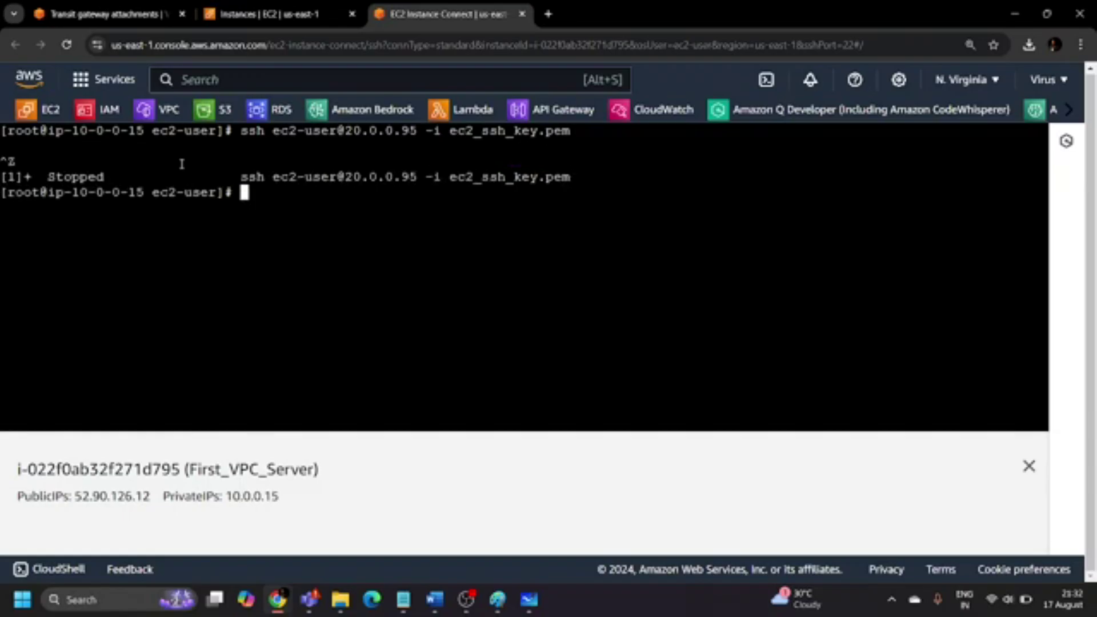
# Clear the terminal and print the working directory with pwd.
pyautogui.write('clear')
pyautogui.press('Return')
pyautogui.write('pwd')
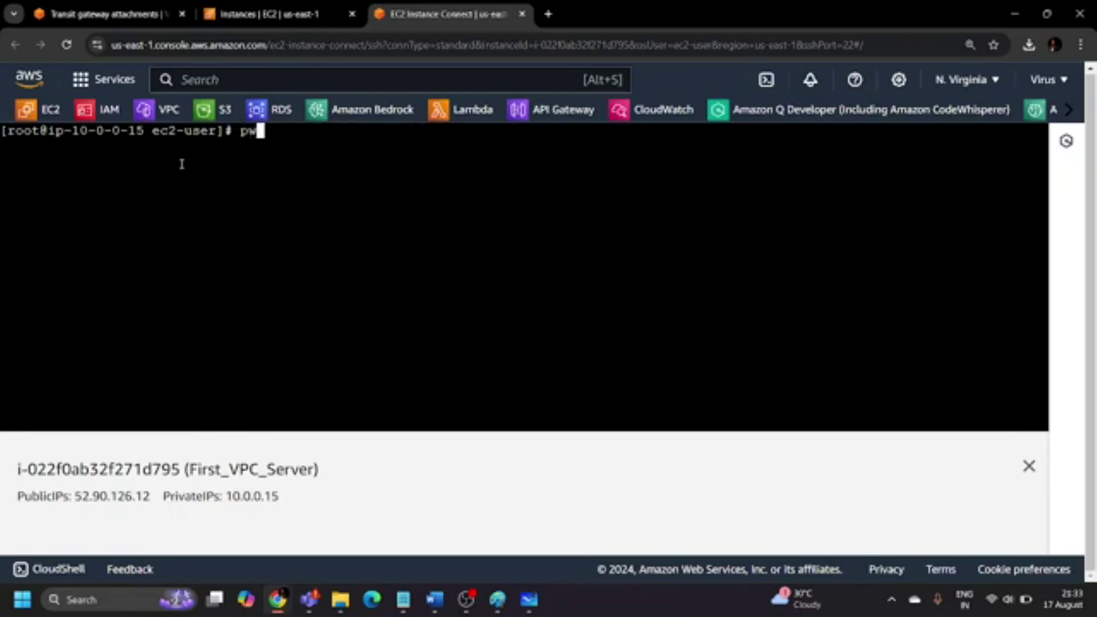
pyautogui.press('Return')
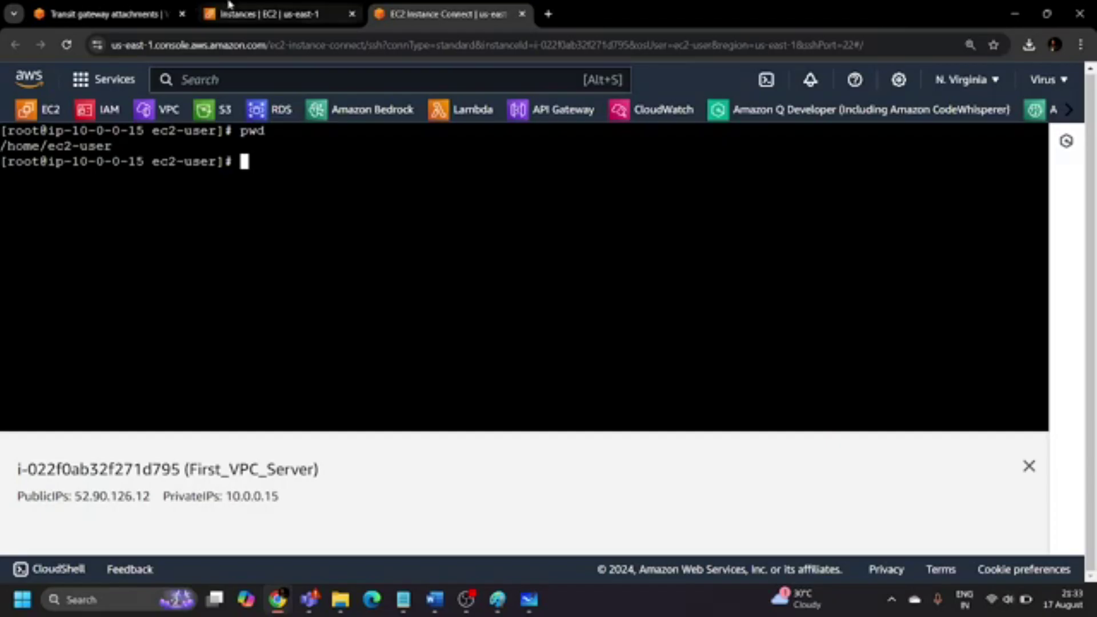
# Open the inbound rules of Second_VPCs_Ec2's security group, Private_Ec2, for editing.
pyautogui.click(264, 13)
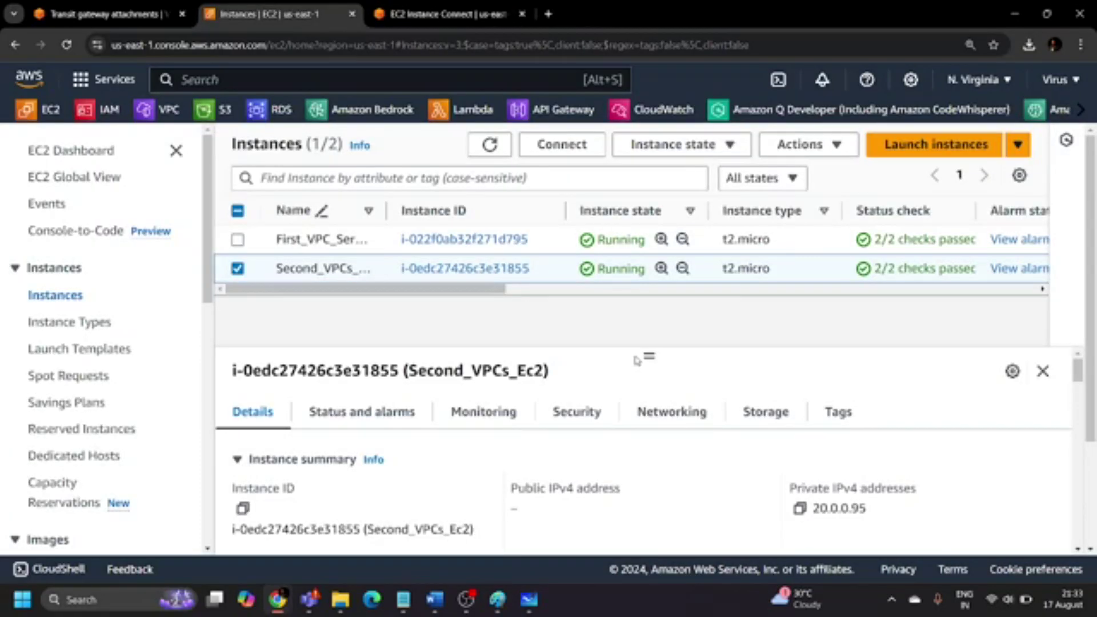
pyautogui.click(571, 416)
pyautogui.scroll(-3, 343, 497)
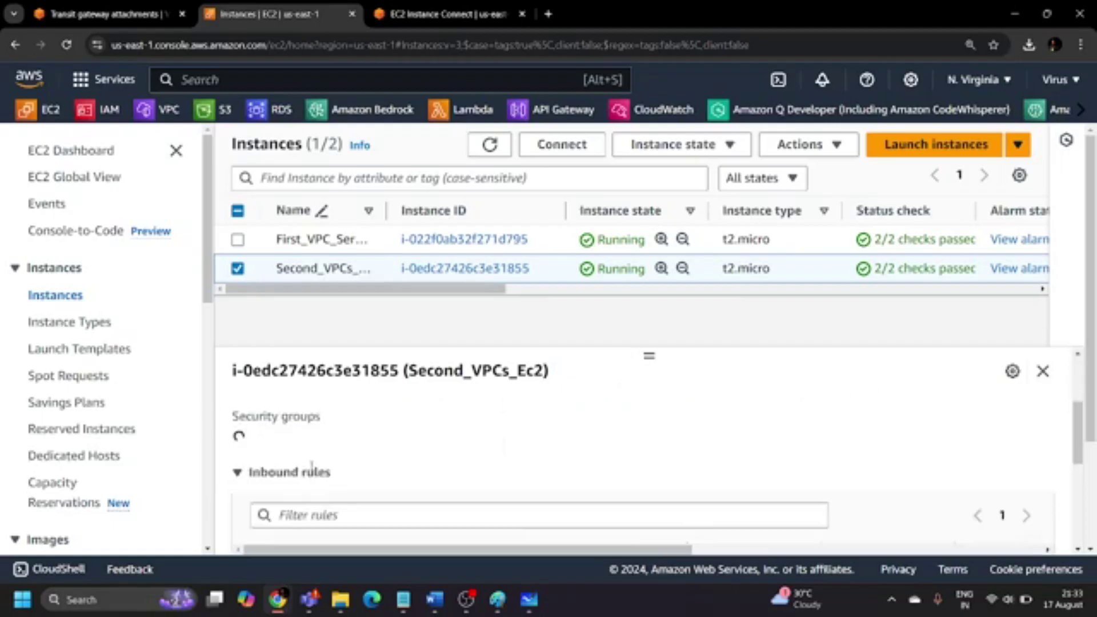
pyautogui.click(343, 529)
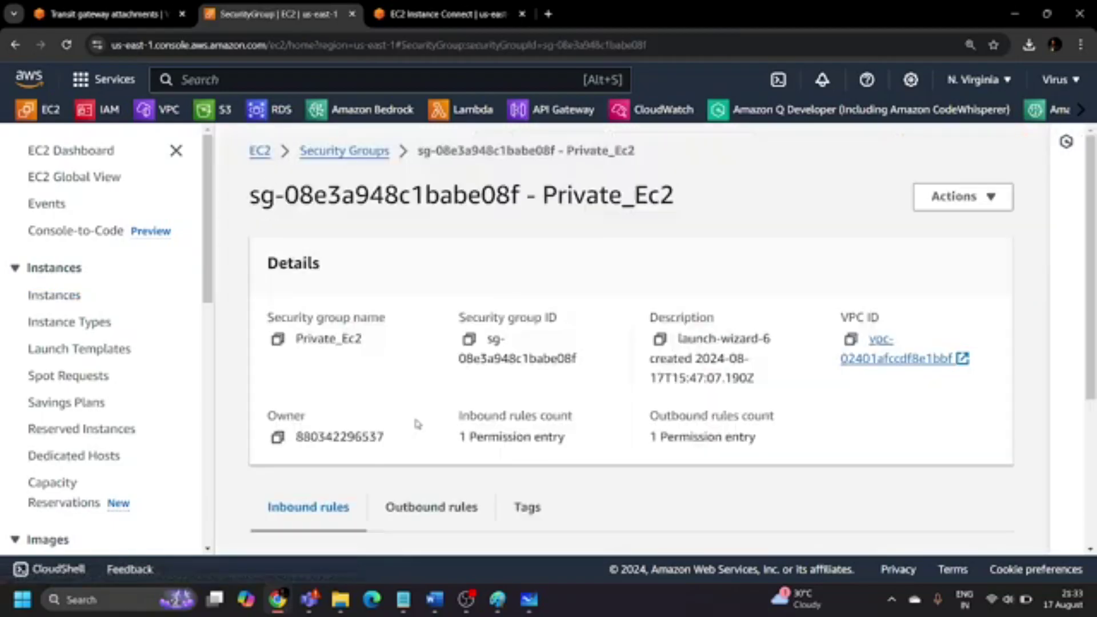
pyautogui.scroll(-4, 421, 414)
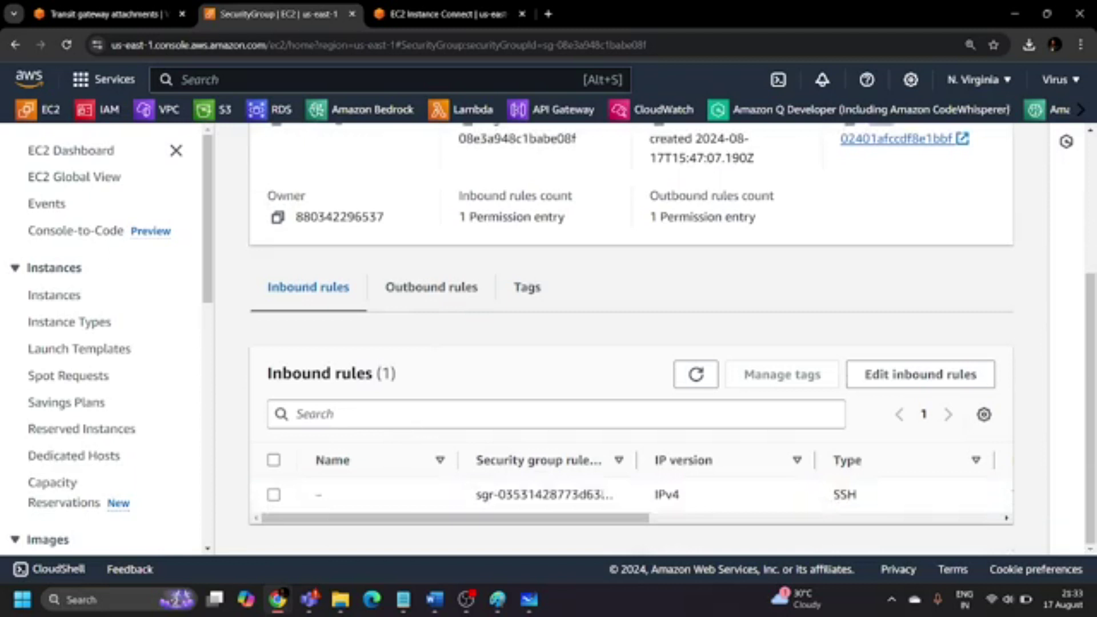
pyautogui.click(920, 375)
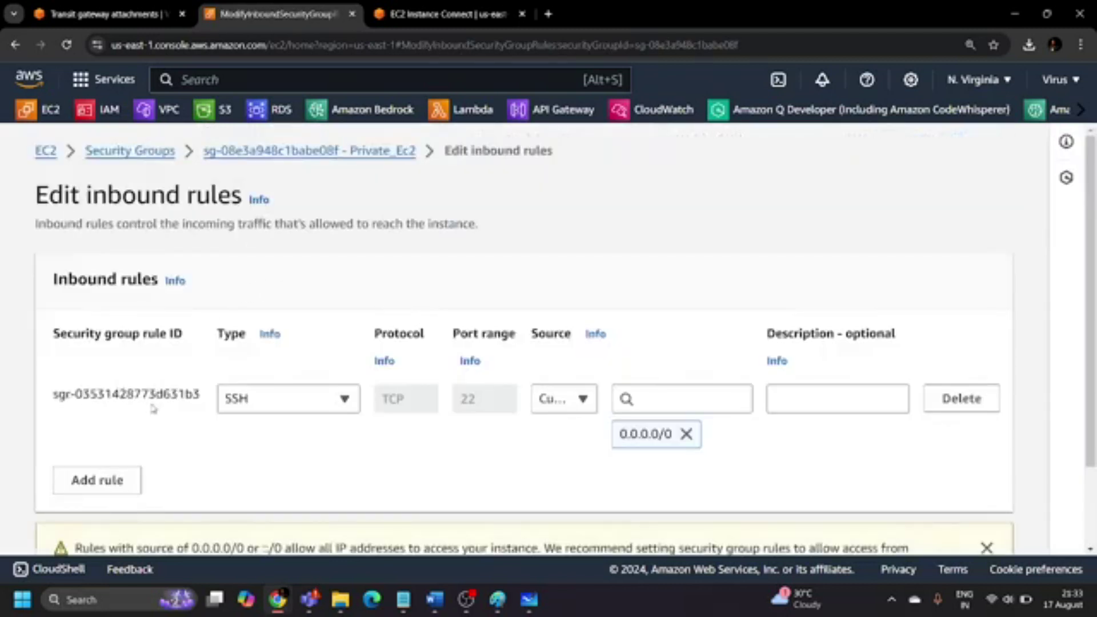
# Set the source of the existing SSH rule to Anywhere-IPv4 and try to save the rules.
pyautogui.scroll(-2, 285, 417)
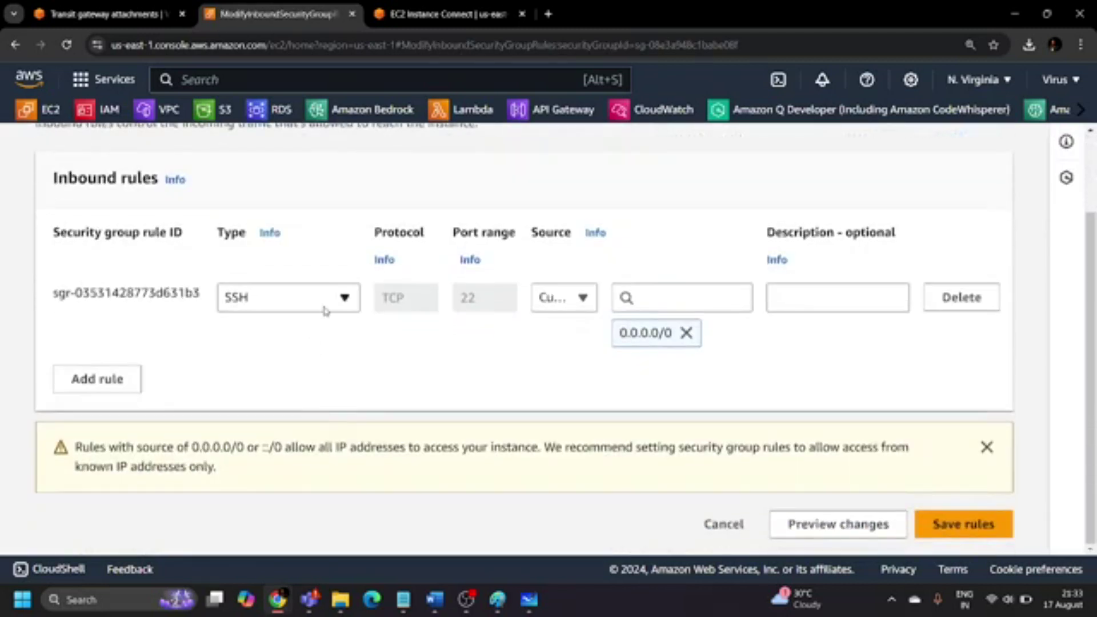
pyautogui.click(578, 298)
pyautogui.click(574, 352)
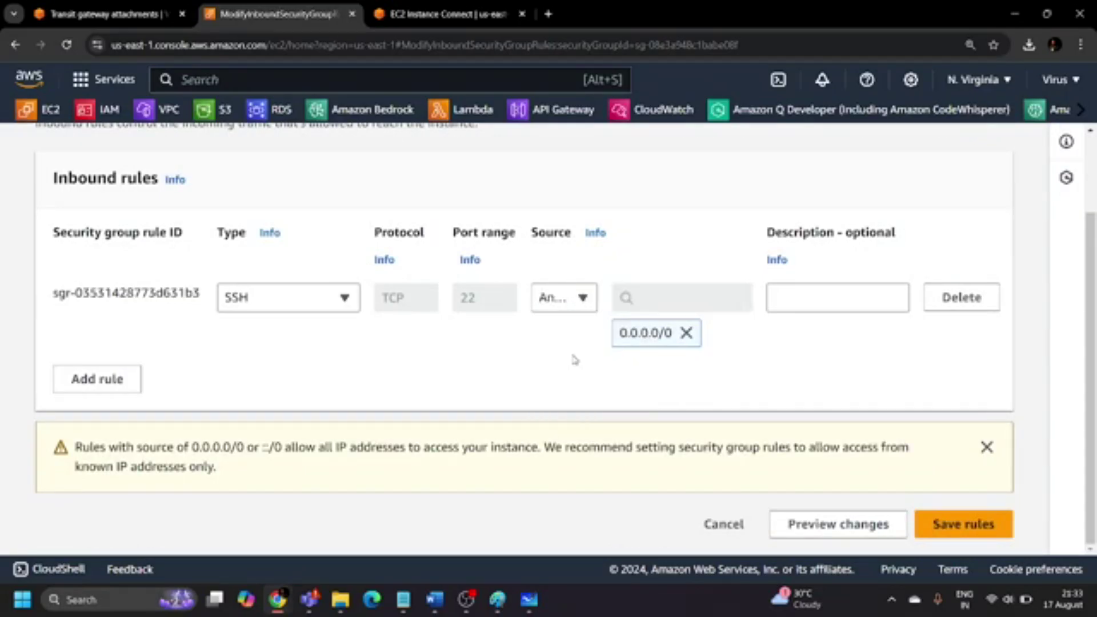
pyautogui.click(315, 300)
pyautogui.click(315, 299)
pyautogui.click(574, 298)
pyautogui.click(574, 298)
pyautogui.click(586, 302)
pyautogui.click(583, 300)
pyautogui.click(966, 527)
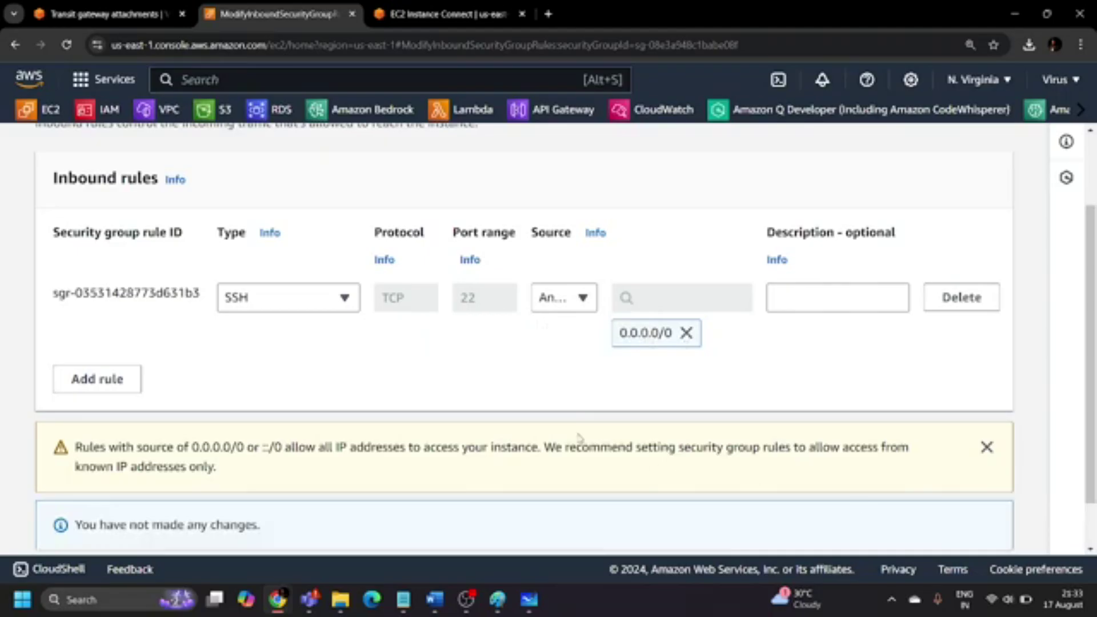
pyautogui.scroll(-1, 578, 446)
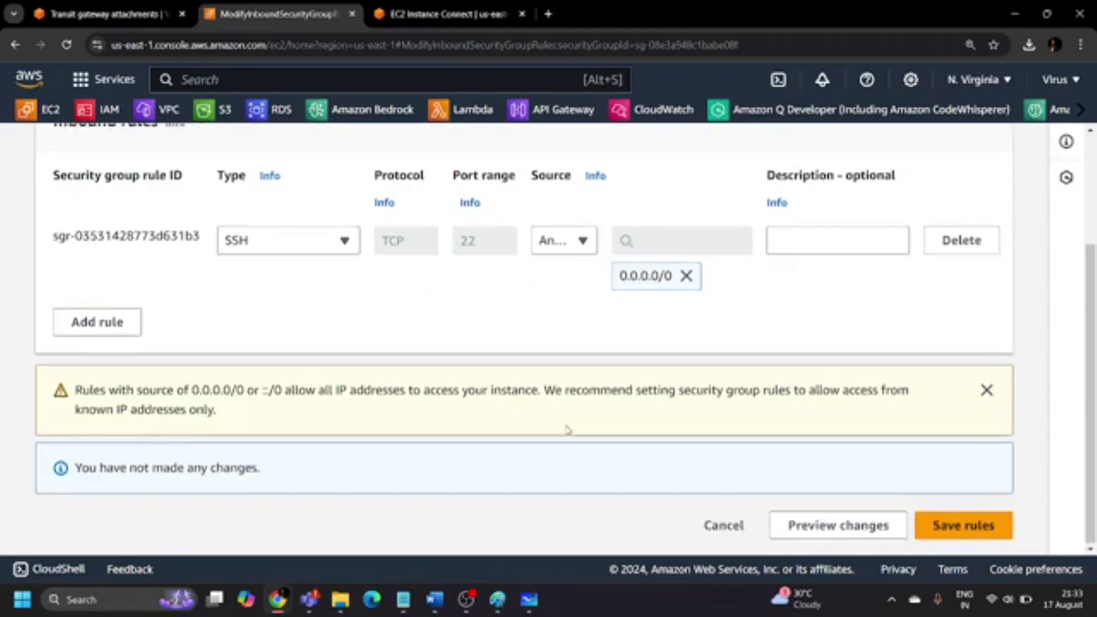
pyautogui.scroll(3, 564, 428)
pyautogui.click(355, 389)
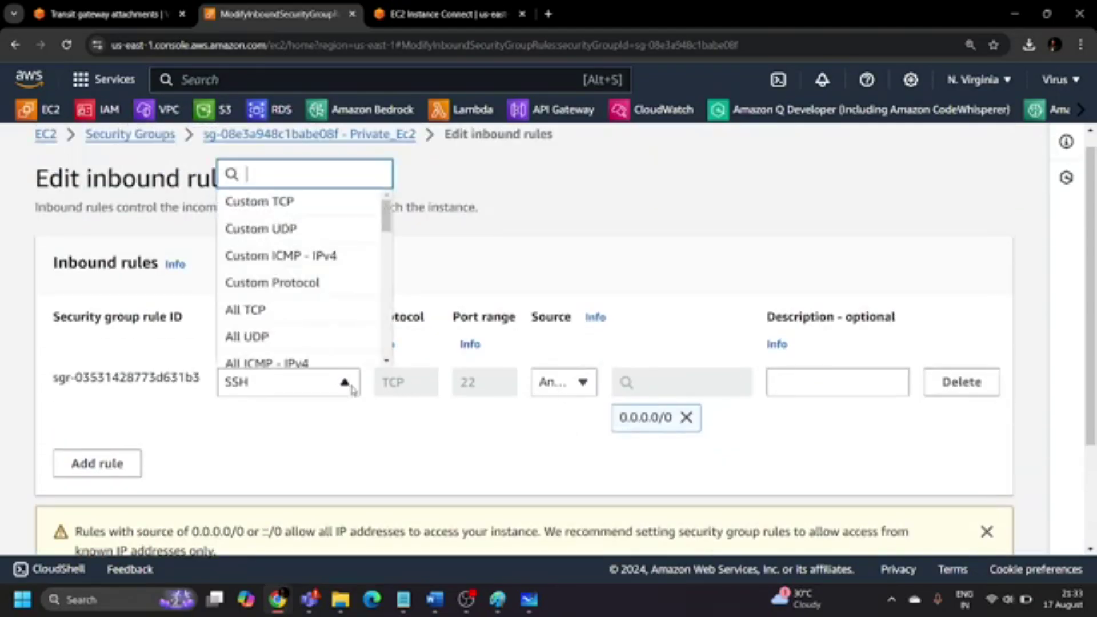
pyautogui.click(340, 318)
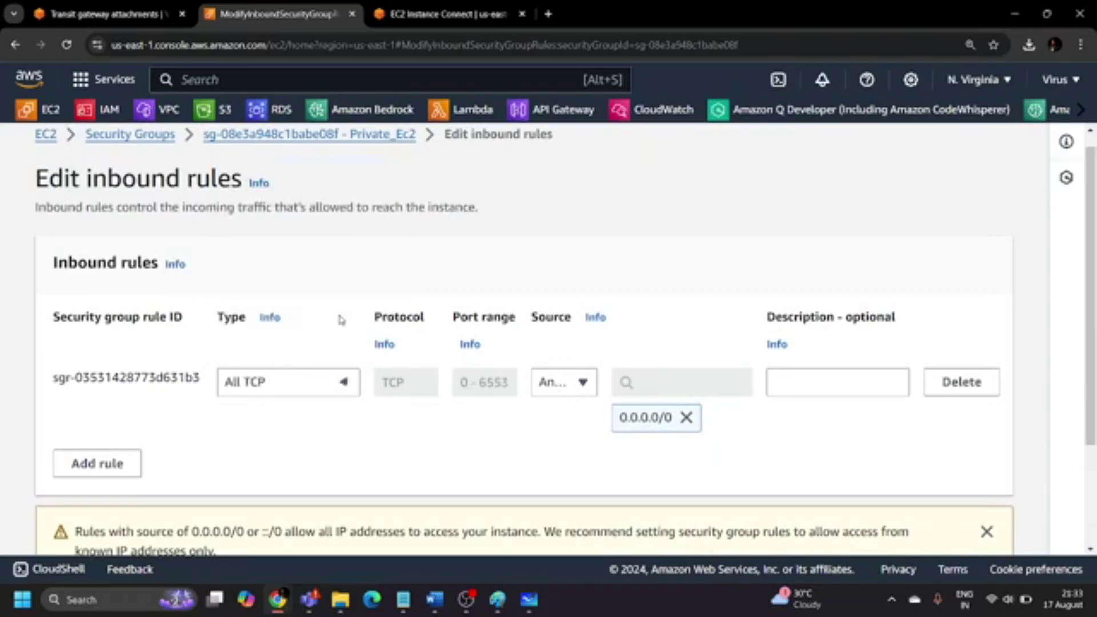
pyautogui.click(326, 387)
pyautogui.scroll(-4, 311, 326)
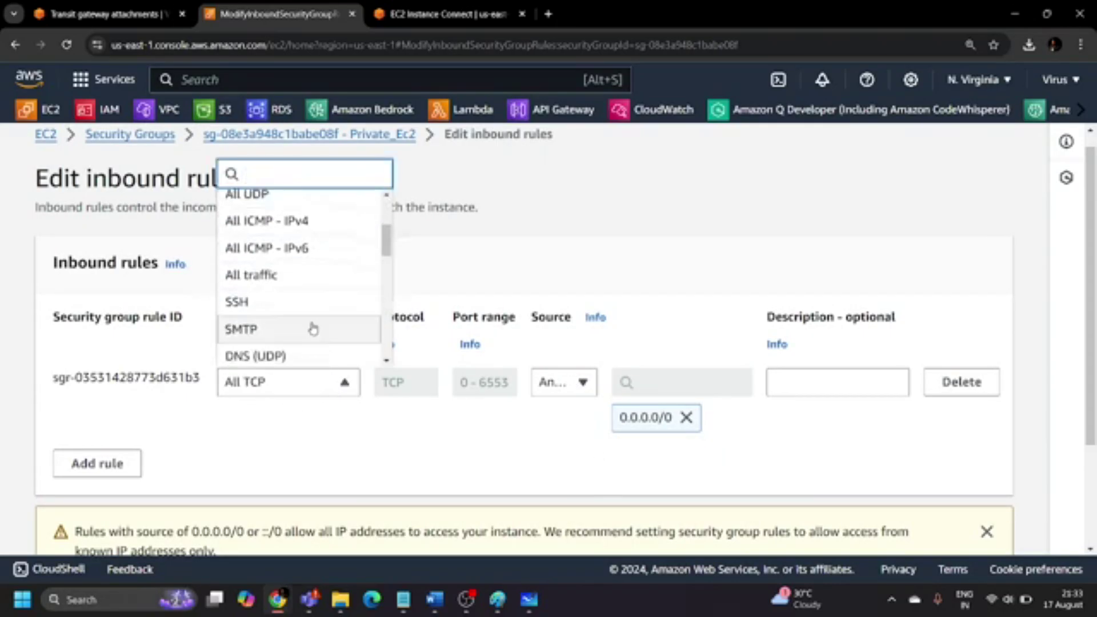
pyautogui.click(291, 226)
pyautogui.click(581, 382)
pyautogui.click(565, 296)
# Add a second inbound rule and set its type to All TCP.
pyautogui.click(119, 465)
pyautogui.scroll(-3, 333, 304)
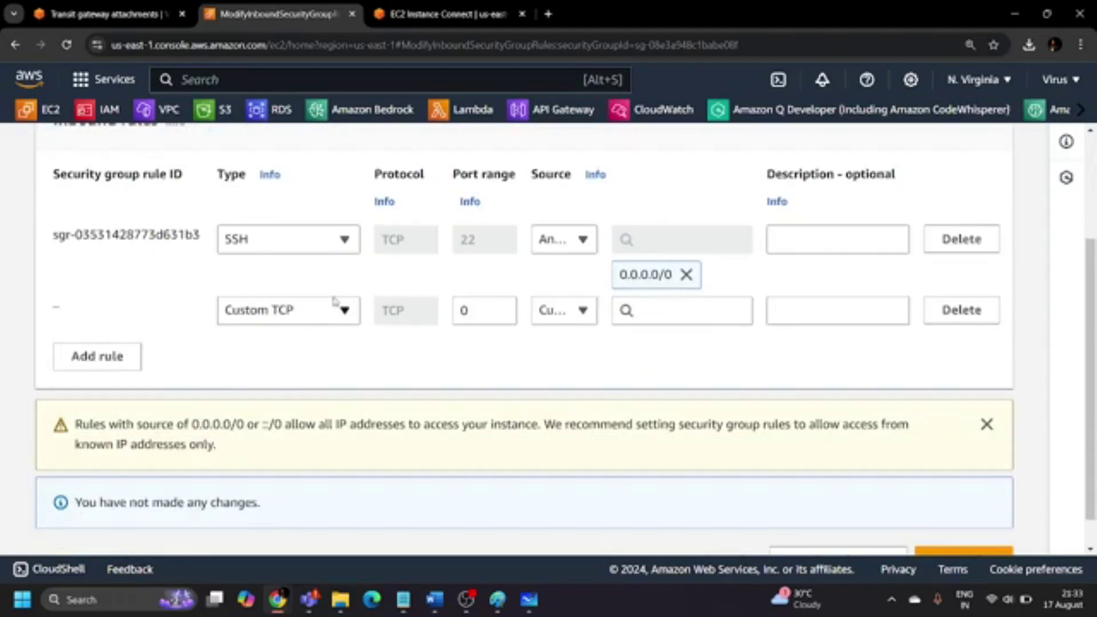
pyautogui.click(334, 310)
pyautogui.scroll(-3, 322, 449)
pyautogui.click(306, 360)
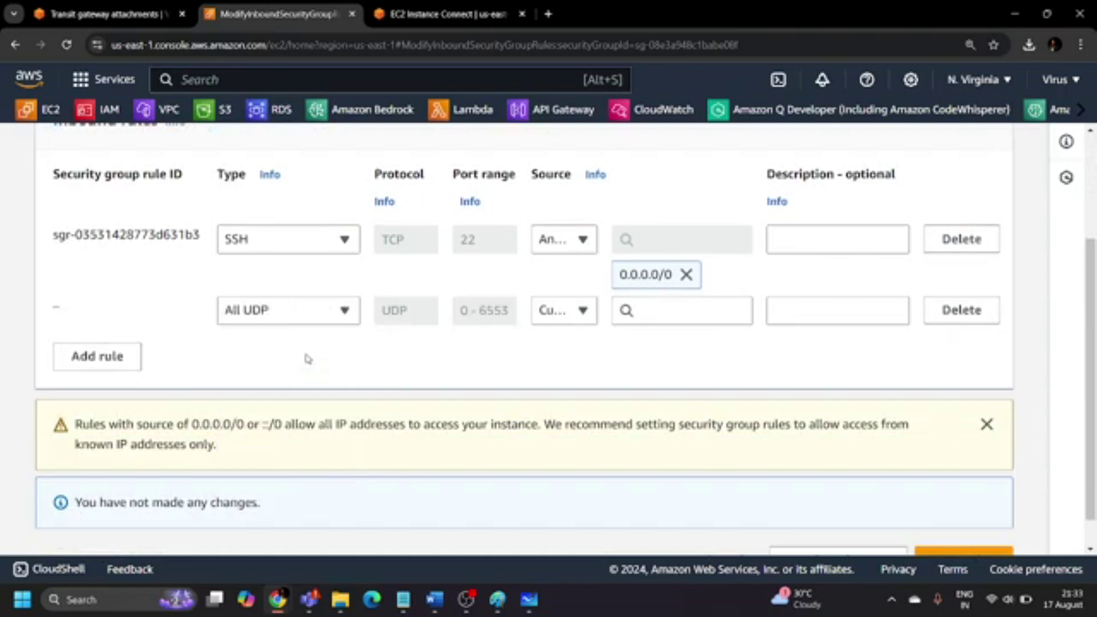
pyautogui.click(306, 311)
pyautogui.scroll(-3, 294, 394)
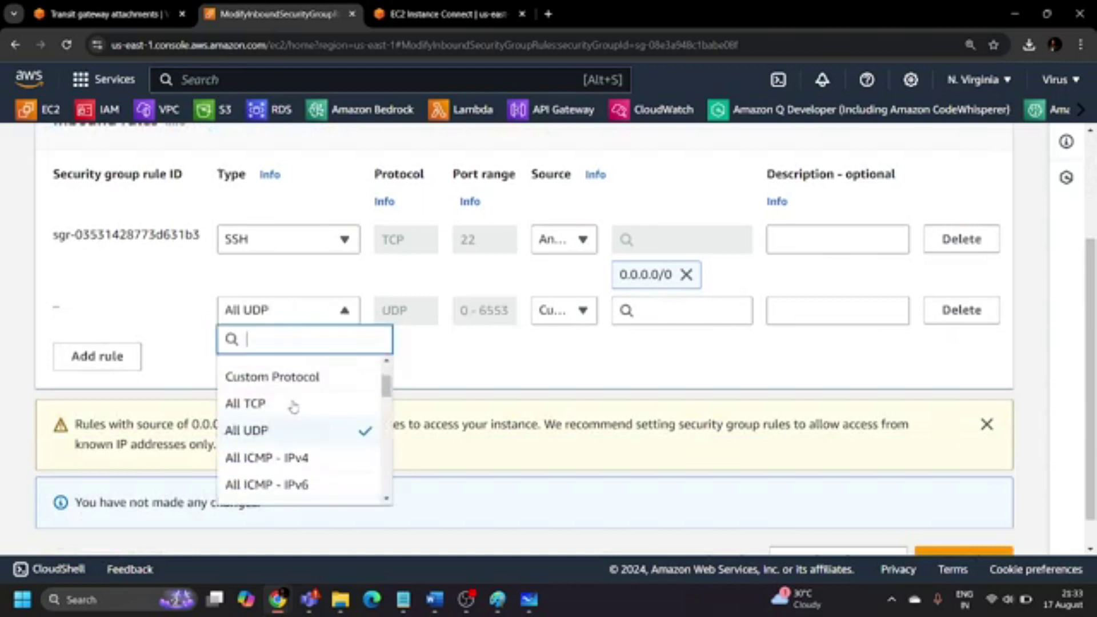
pyautogui.click(294, 404)
# Look through the CIDR blocks, security groups and prefix lists offered as custom sources for the All TCP rule.
pyautogui.click(563, 316)
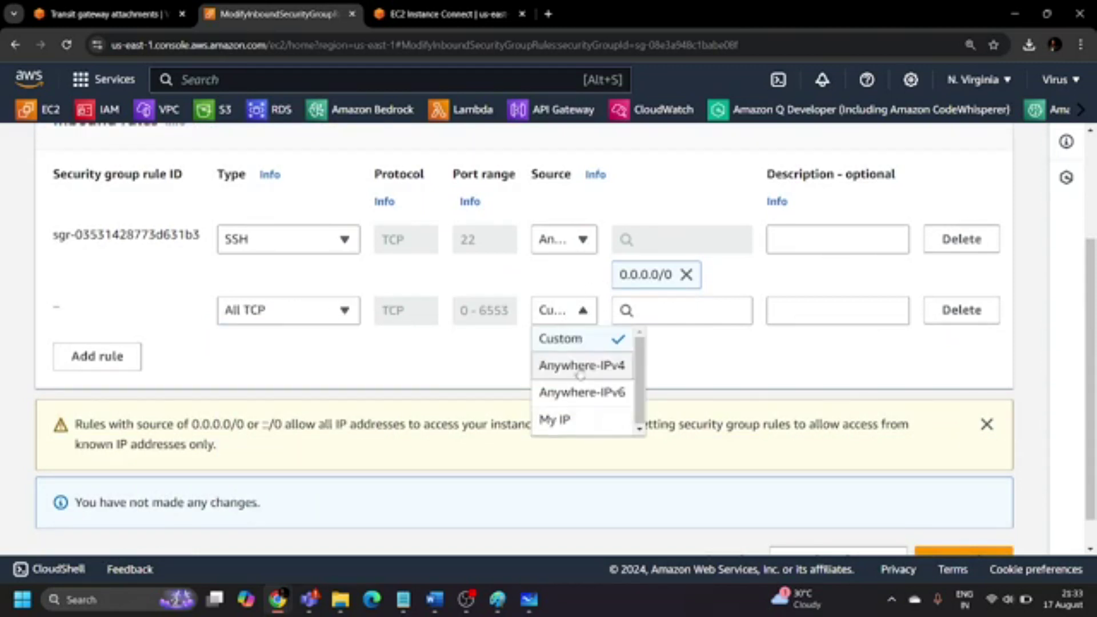
pyautogui.click(676, 314)
pyautogui.scroll(-4, 668, 400)
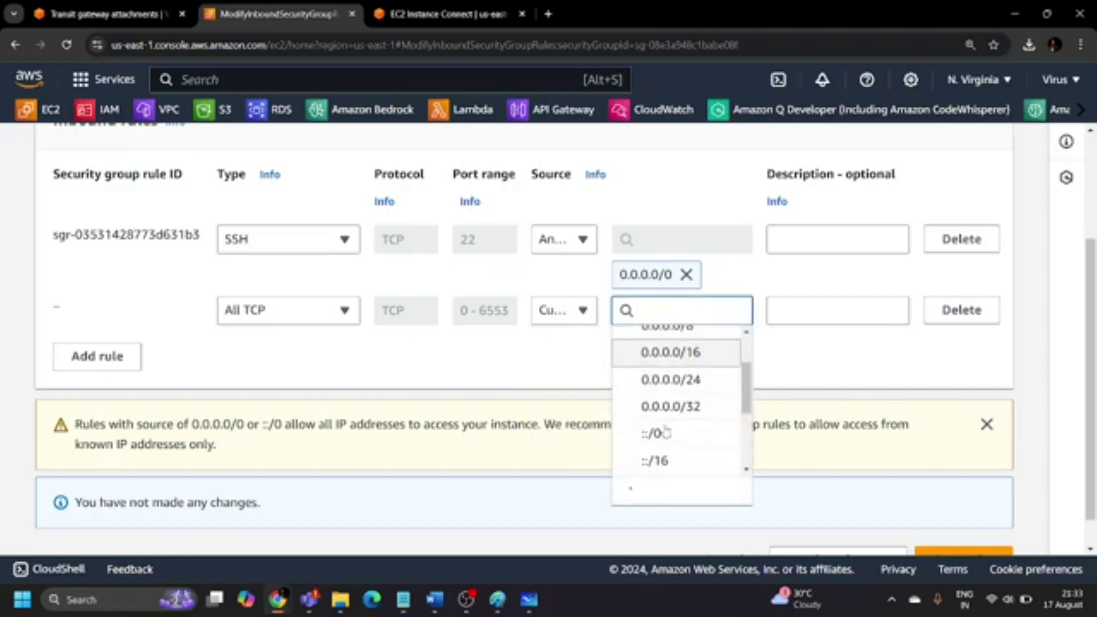
pyautogui.scroll(-3, 666, 432)
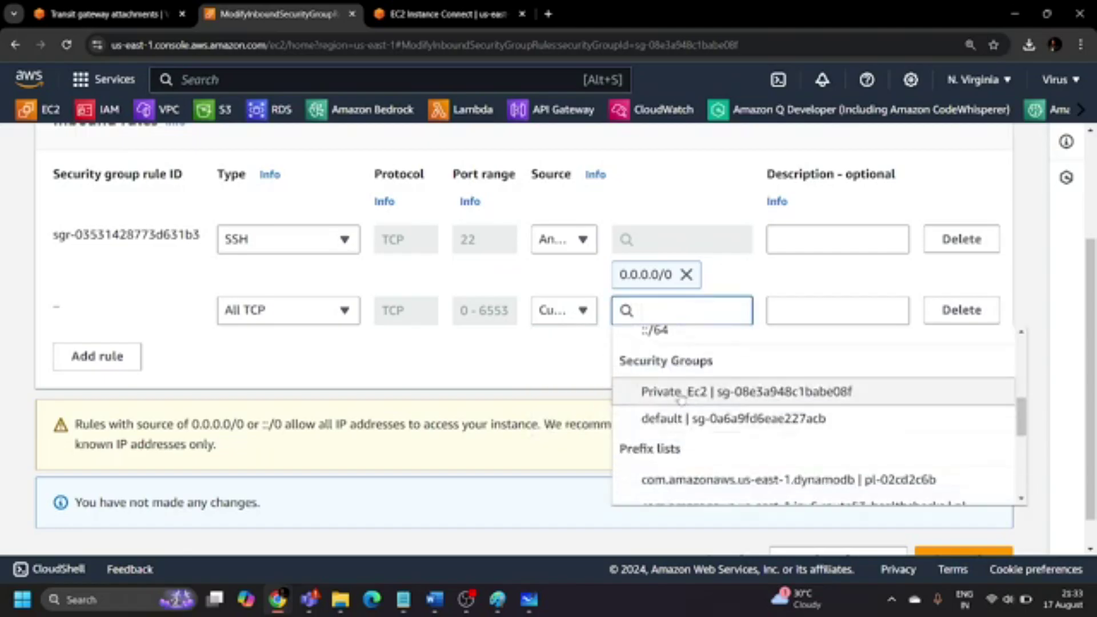
pyautogui.scroll(-5, 669, 423)
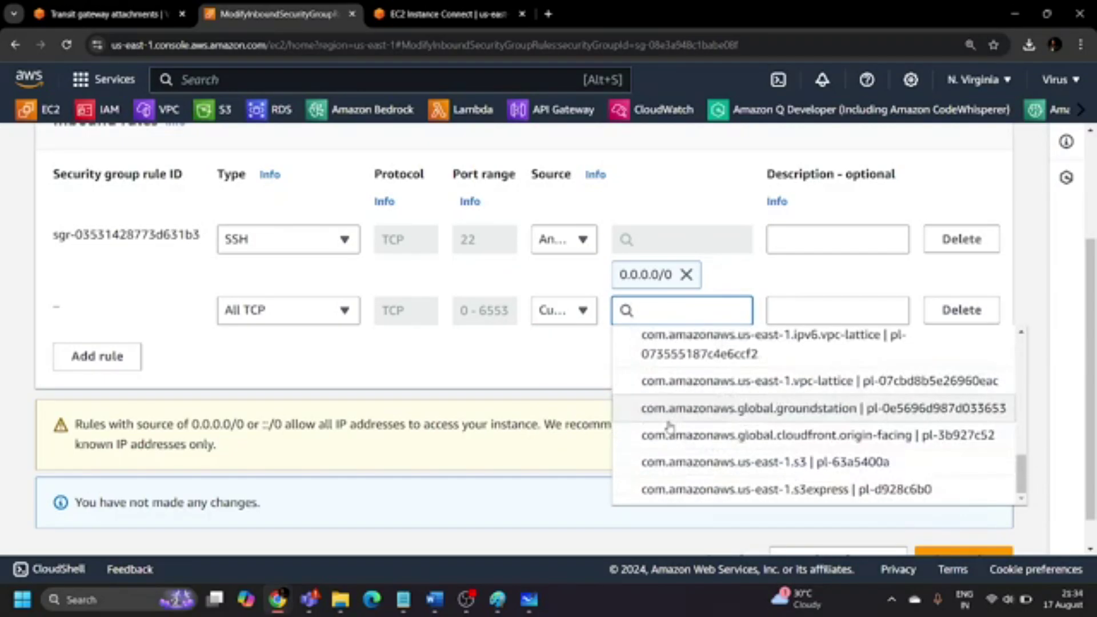
pyautogui.scroll(10, 672, 437)
pyautogui.scroll(-5, 672, 438)
pyautogui.scroll(3, 677, 439)
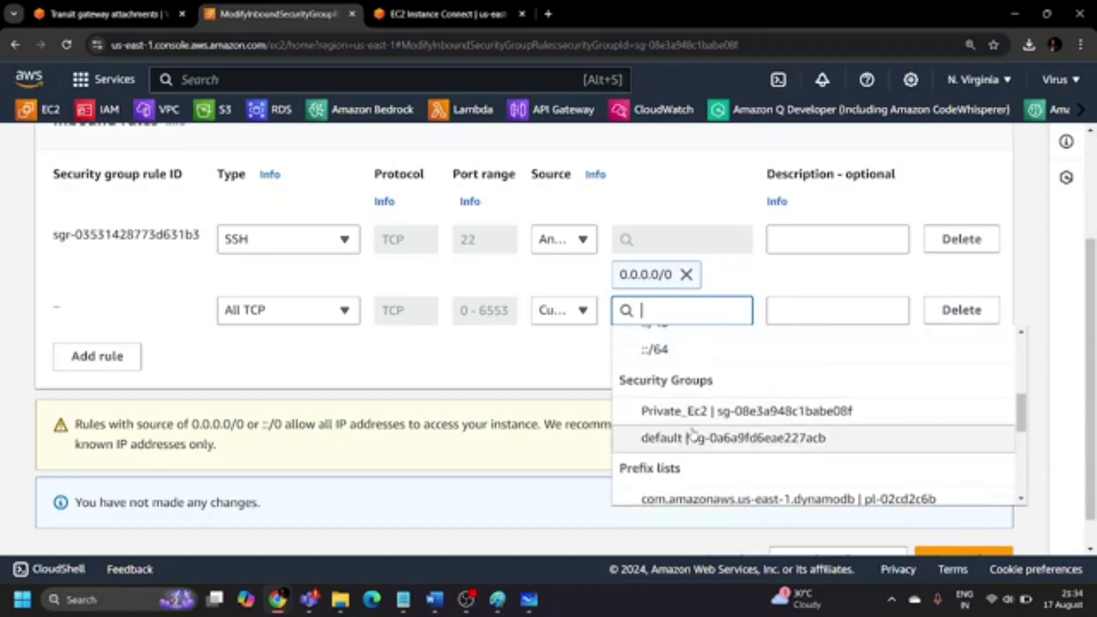
pyautogui.scroll(4, 694, 436)
pyautogui.scroll(1, 691, 439)
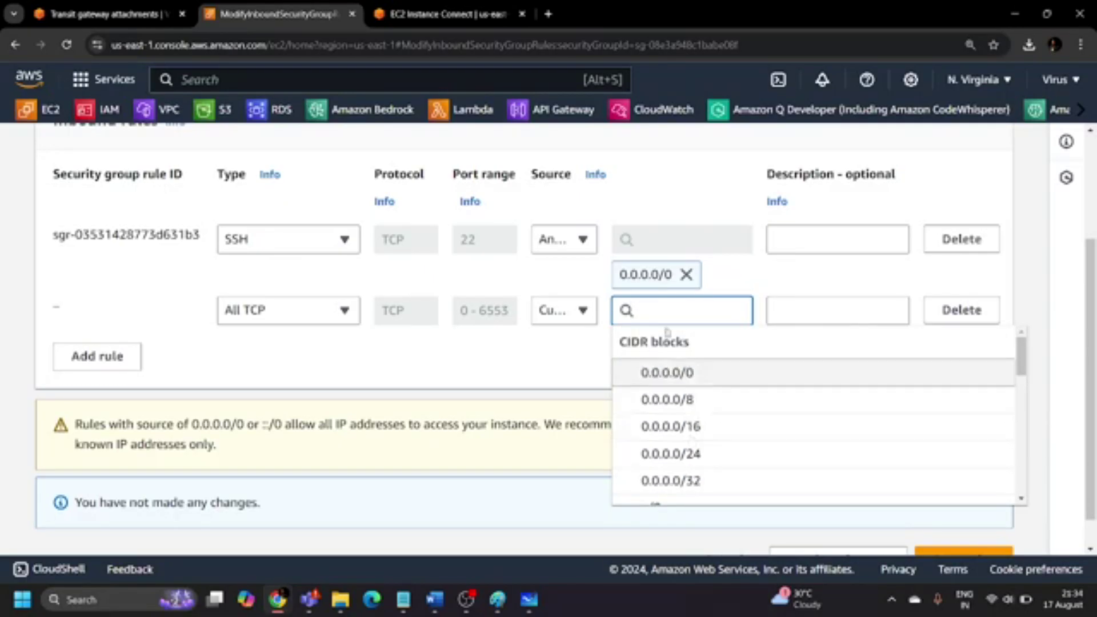
# Set the All TCP rule's source to Anywhere-IPv4 and save the inbound rules of Private_Ec2.
pyautogui.click(563, 311)
pyautogui.click(557, 365)
pyautogui.scroll(-2, 772, 390)
pyautogui.click(951, 522)
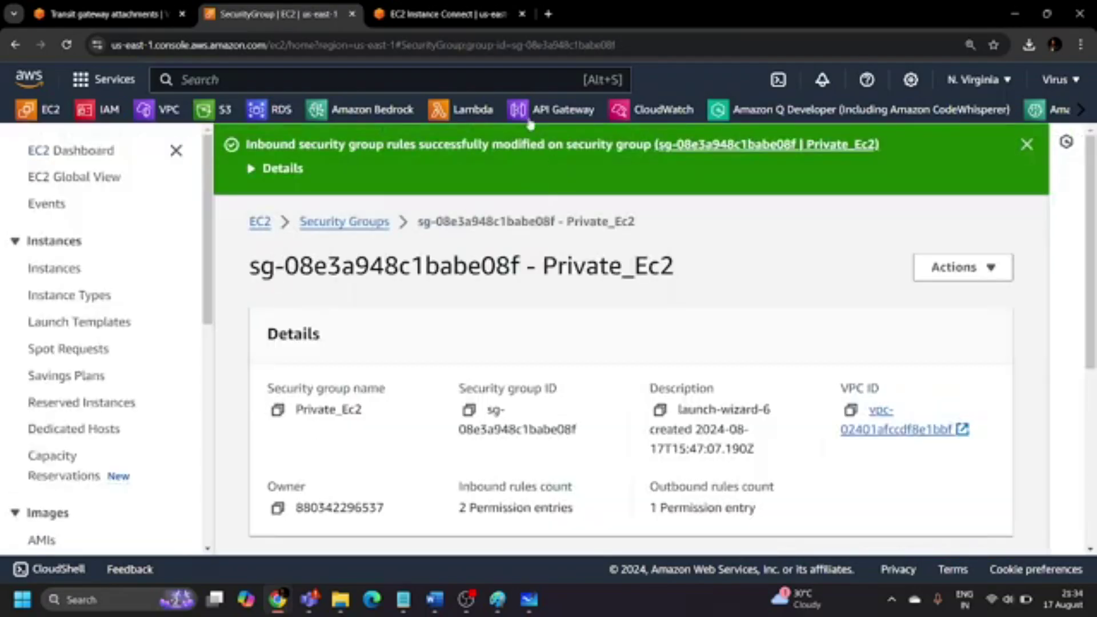
# Begin an SSH command for ec2-user@ in the First_VPC_Server terminal, leaving the host address open.
pyautogui.click(451, 4)
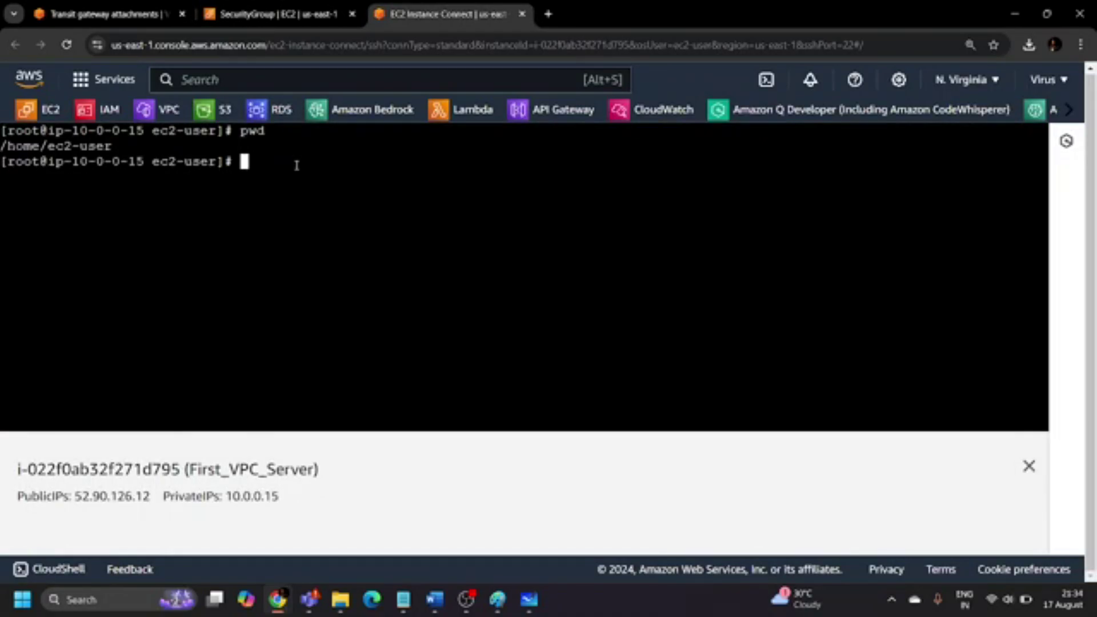
pyautogui.write('ssh ec2-user')
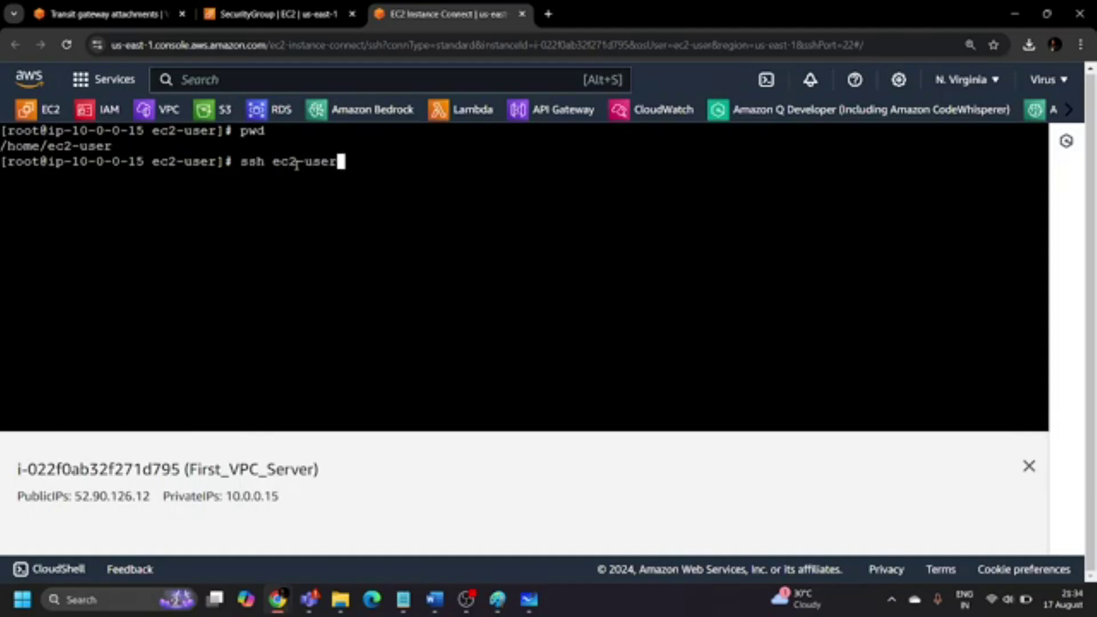
pyautogui.write('@')
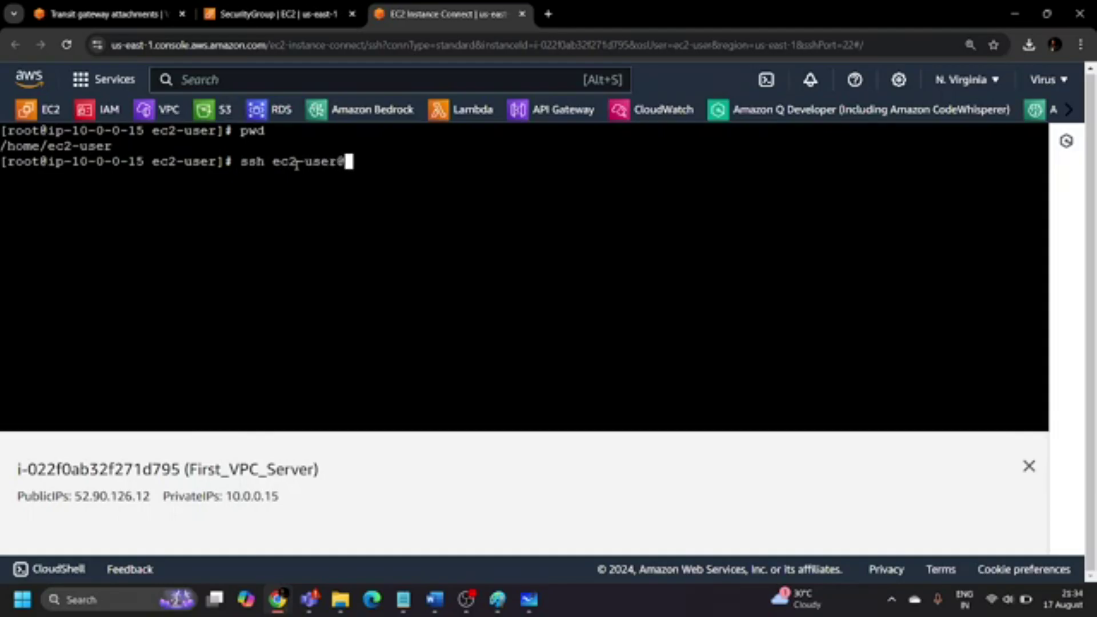
# Open the EC2 instances list and copy the private IPv4 address of Second_VPCs_Ec2 from its details.
pyautogui.click(274, 13)
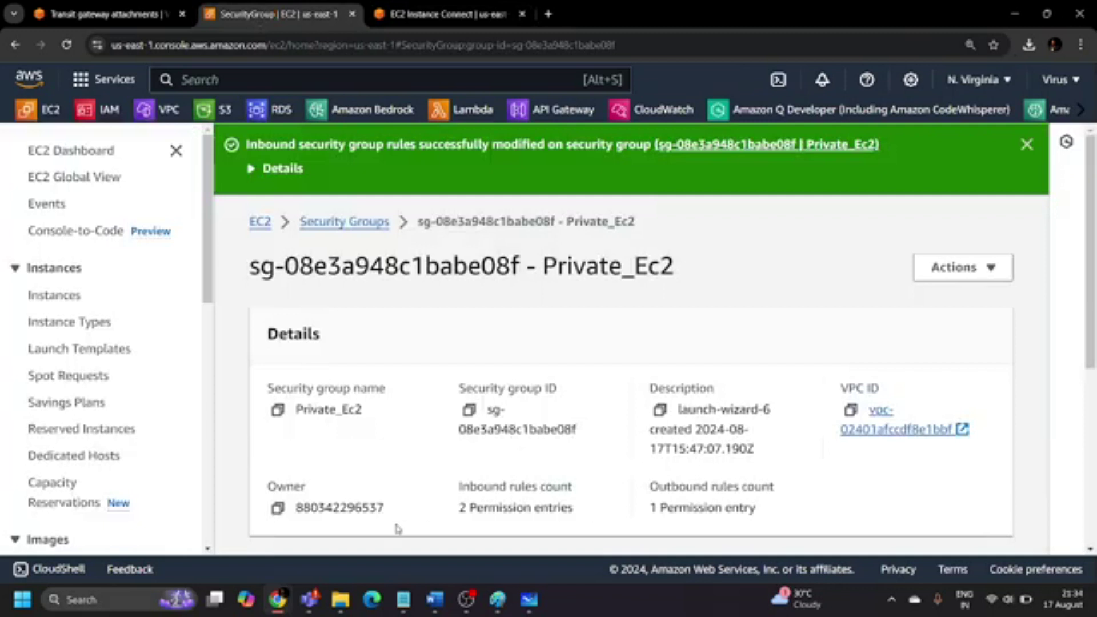
pyautogui.click(325, 224)
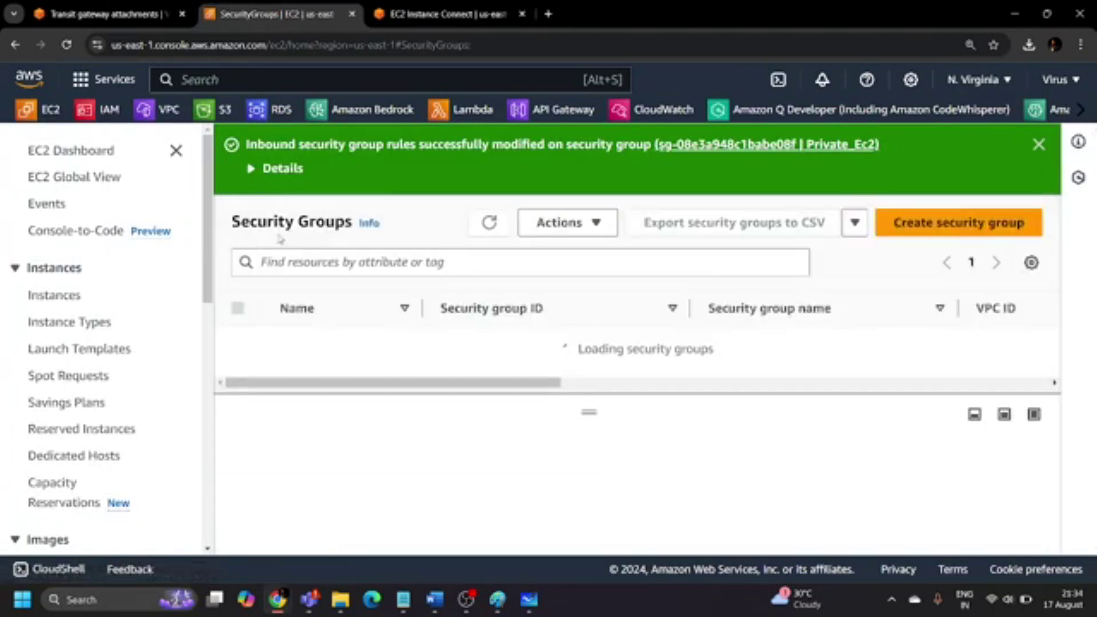
pyautogui.click(55, 296)
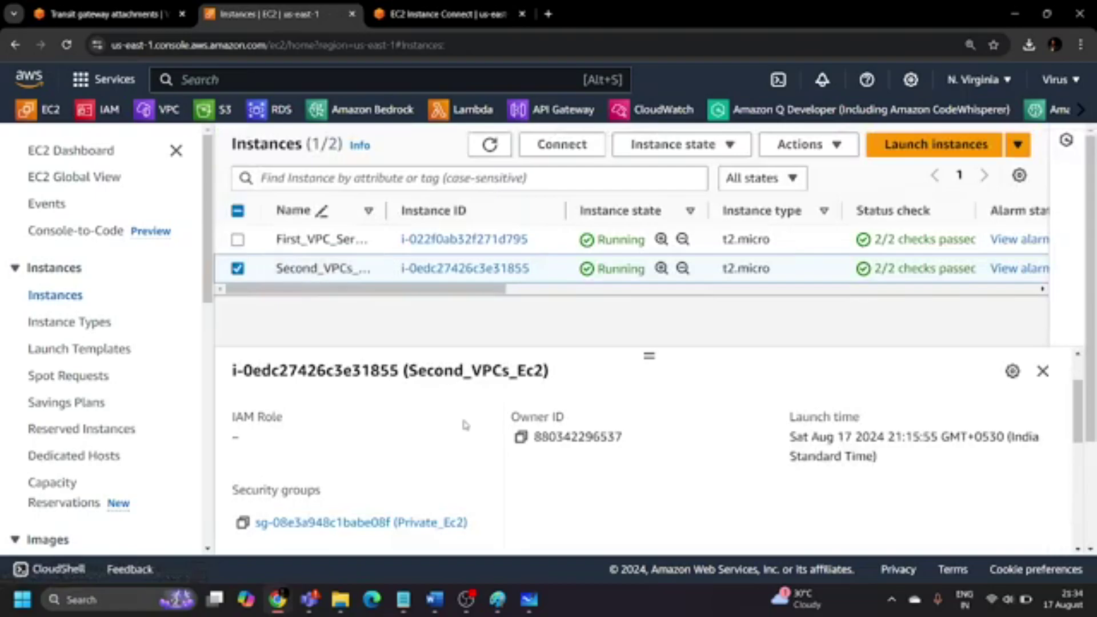
pyautogui.scroll(-3, 531, 394)
pyautogui.scroll(5, 545, 403)
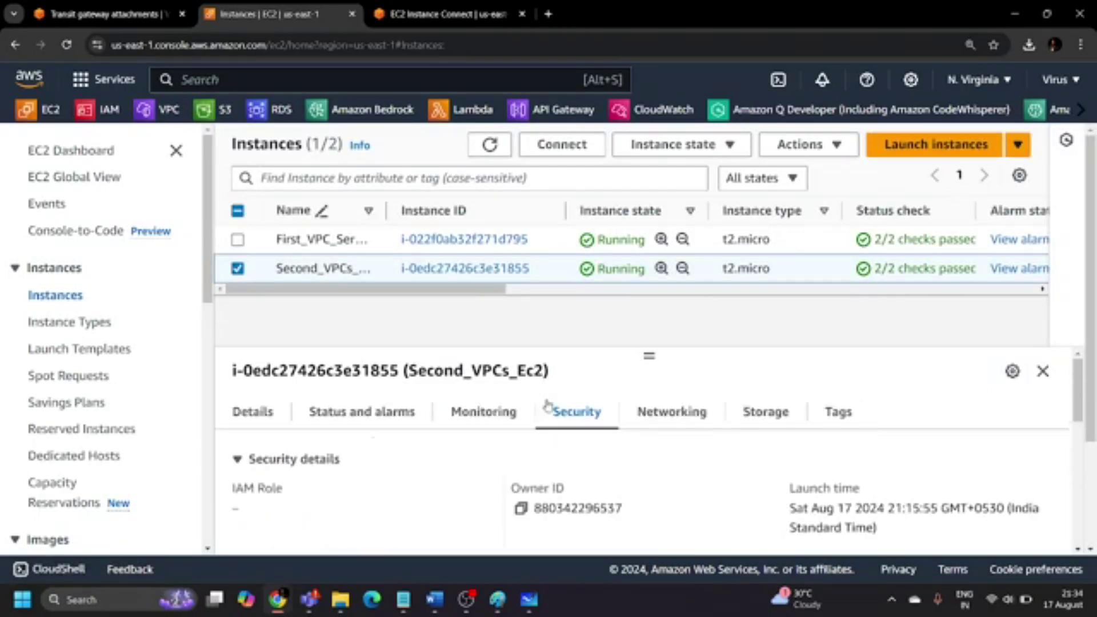
pyautogui.click(269, 425)
pyautogui.click(799, 507)
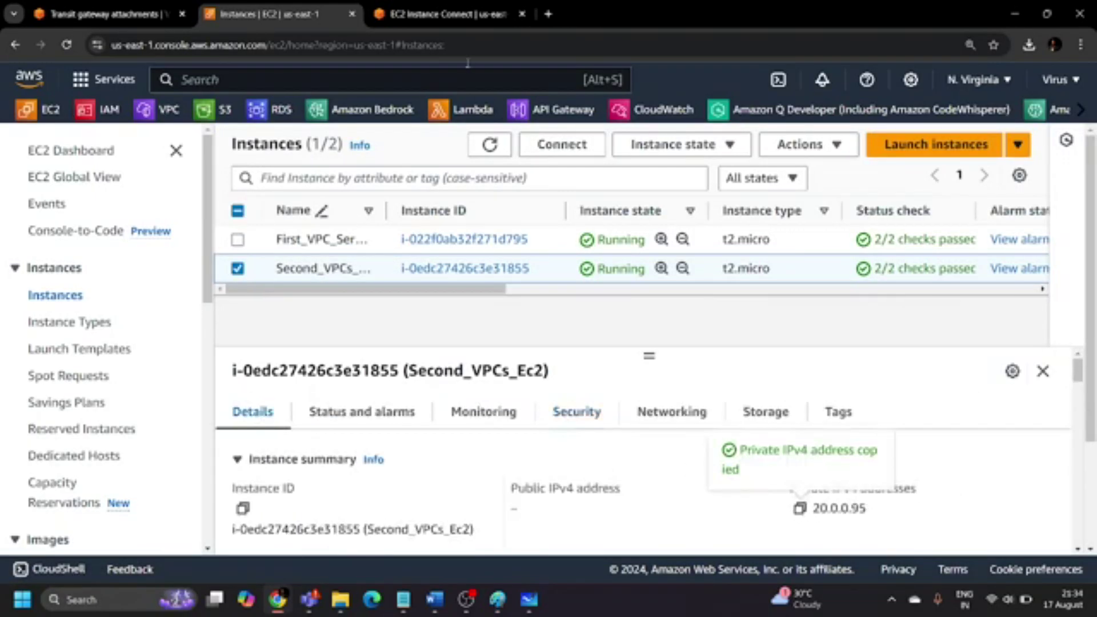
pyautogui.click(449, 13)
pyautogui.rightClick(350, 167)
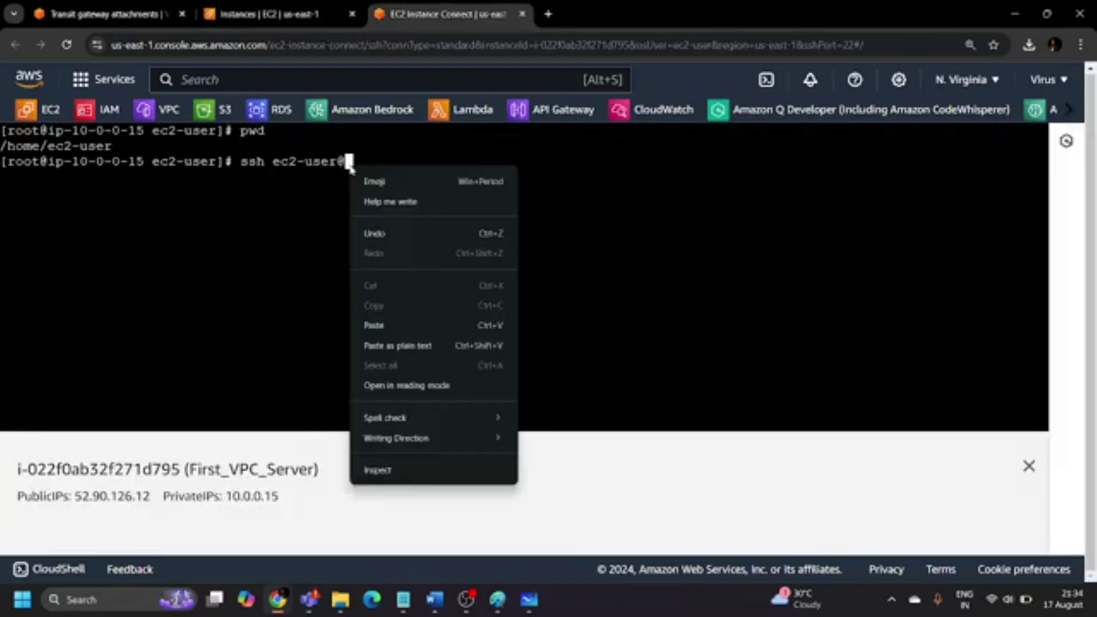
pyautogui.click(320, 18)
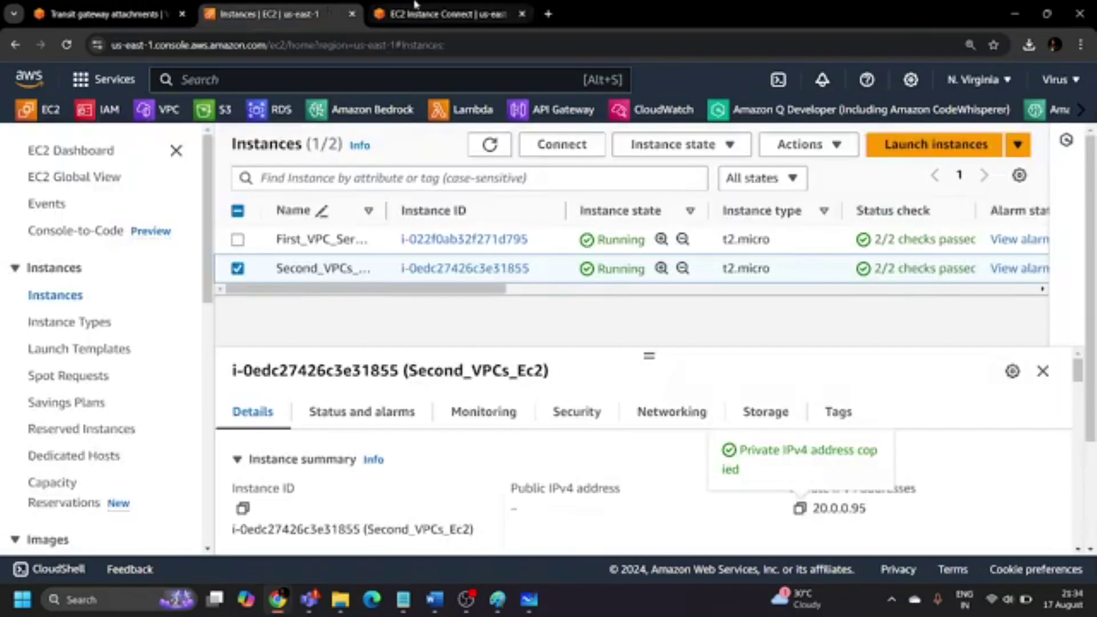
pyautogui.click(415, 6)
pyautogui.write('2')
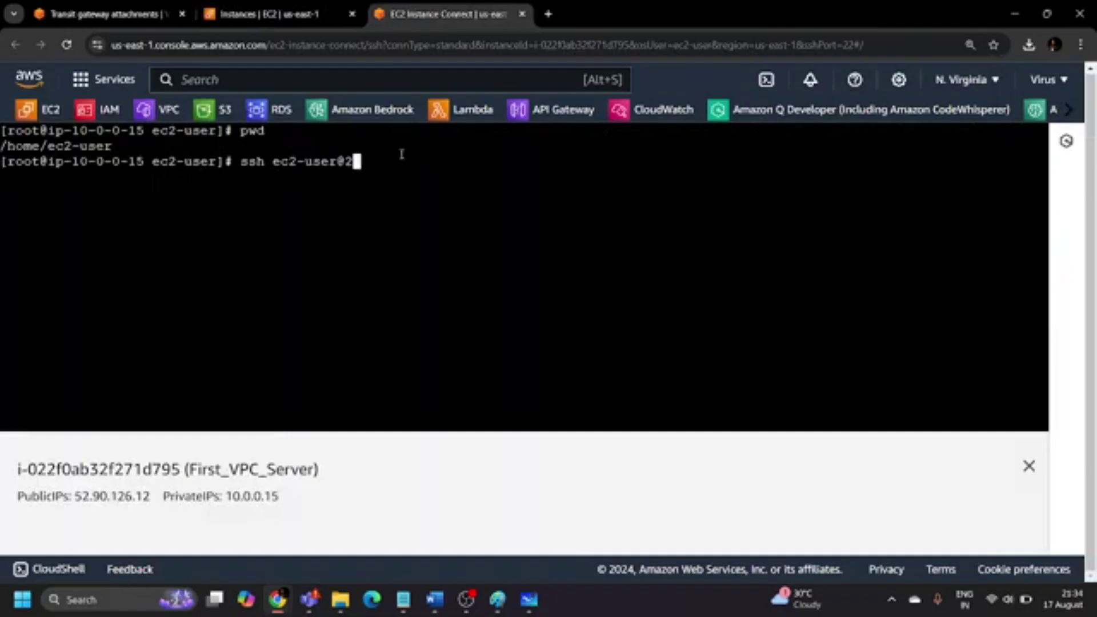
pyautogui.write('0.0.0.95 -i ec2_ssh_key')
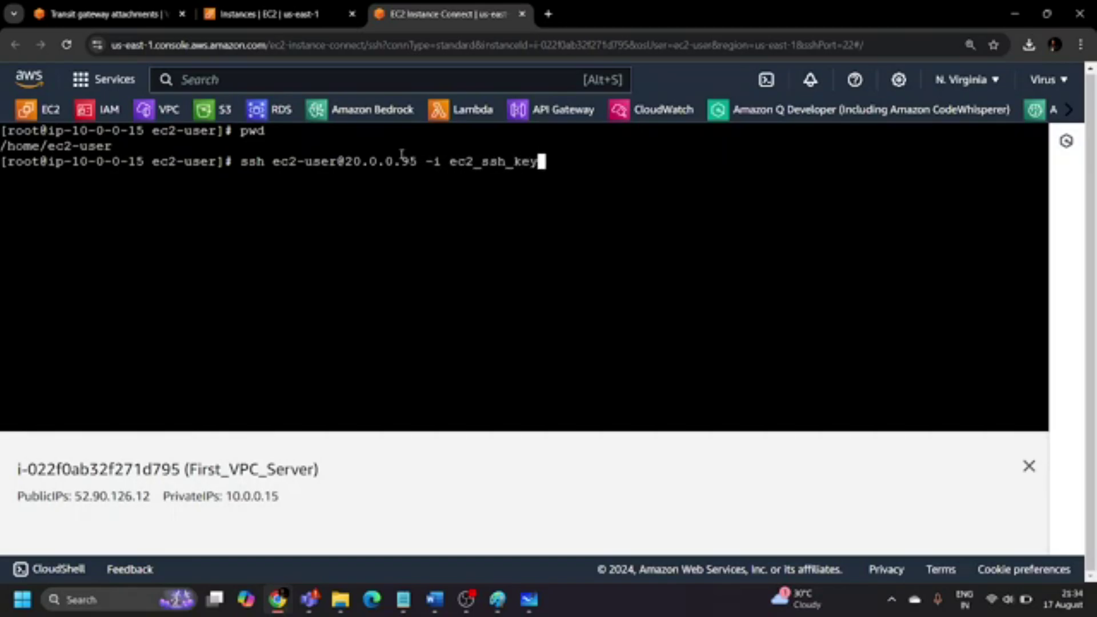
pyautogui.write('.pem')
pyautogui.press('Return')
pyautogui.hotkey('ctrl', 'z')
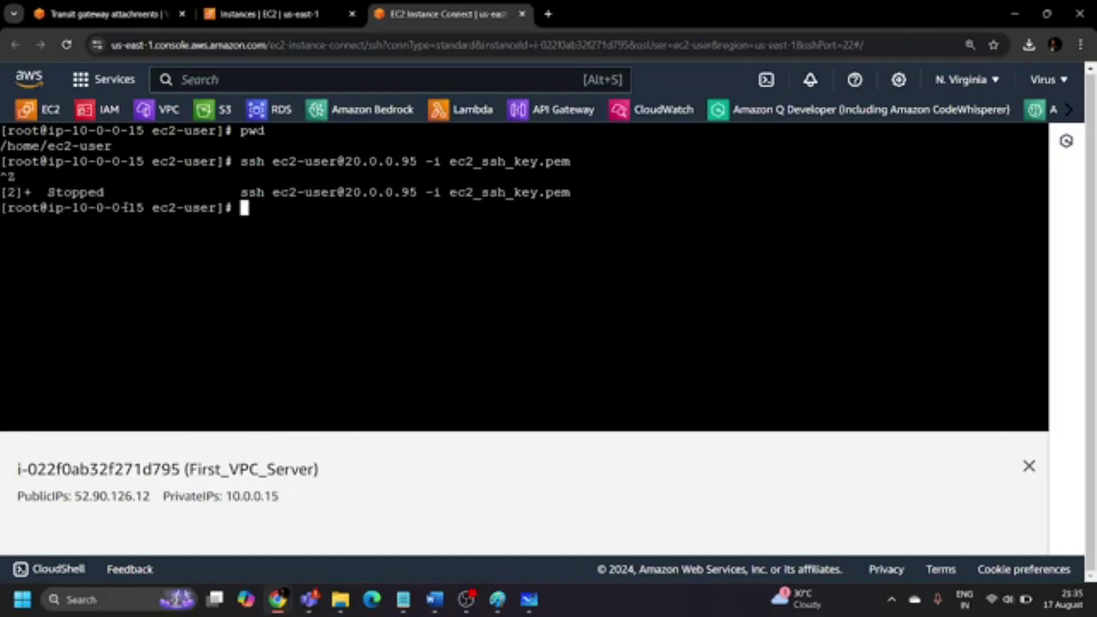
pyautogui.write('ssh ec2')
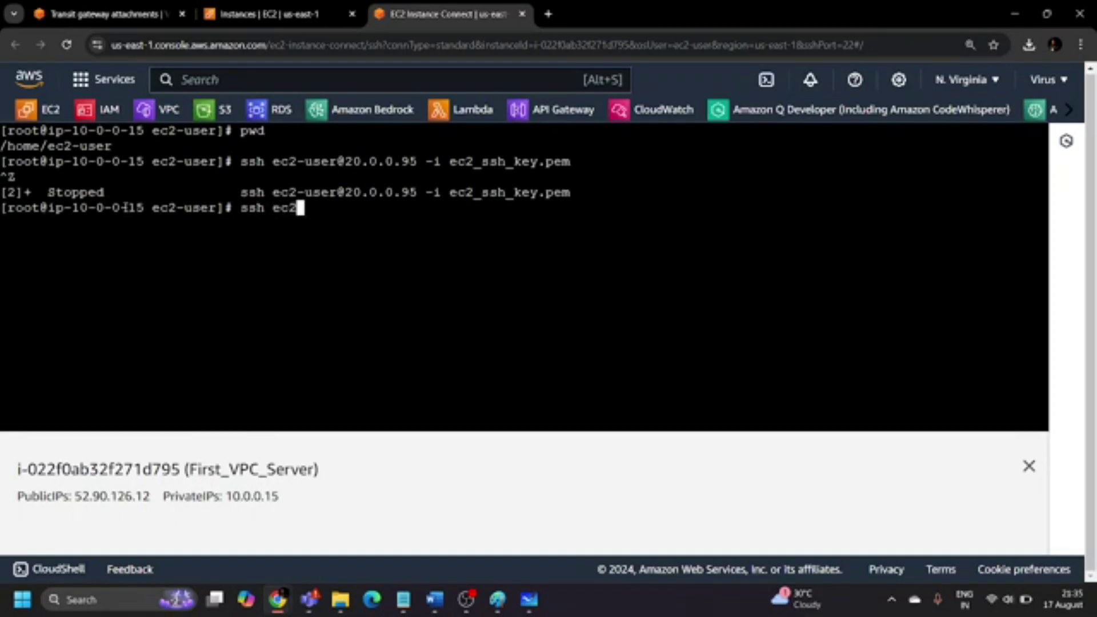
pyautogui.write('-user')
pyautogui.write('@20.0')
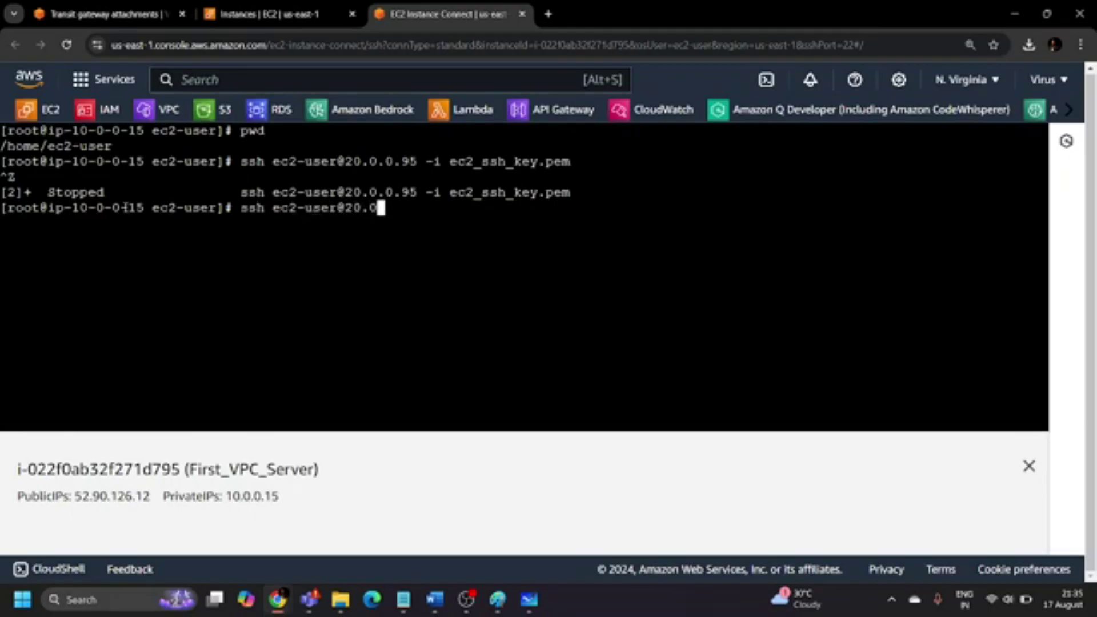
pyautogui.write('.0.95-i ec2_ssh_')
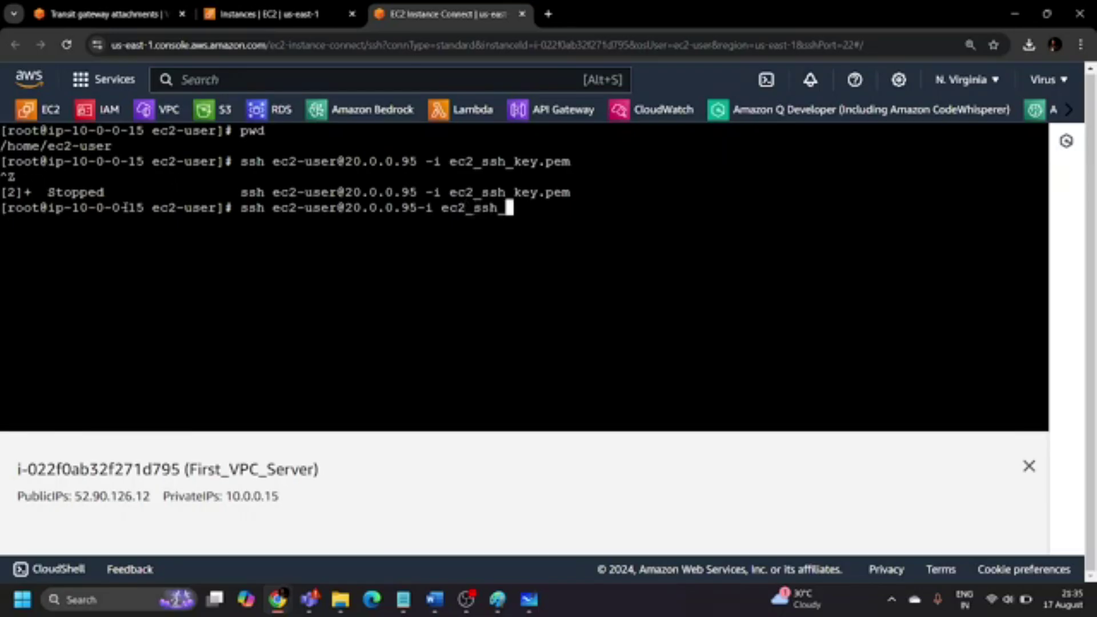
pyautogui.write('key.pem')
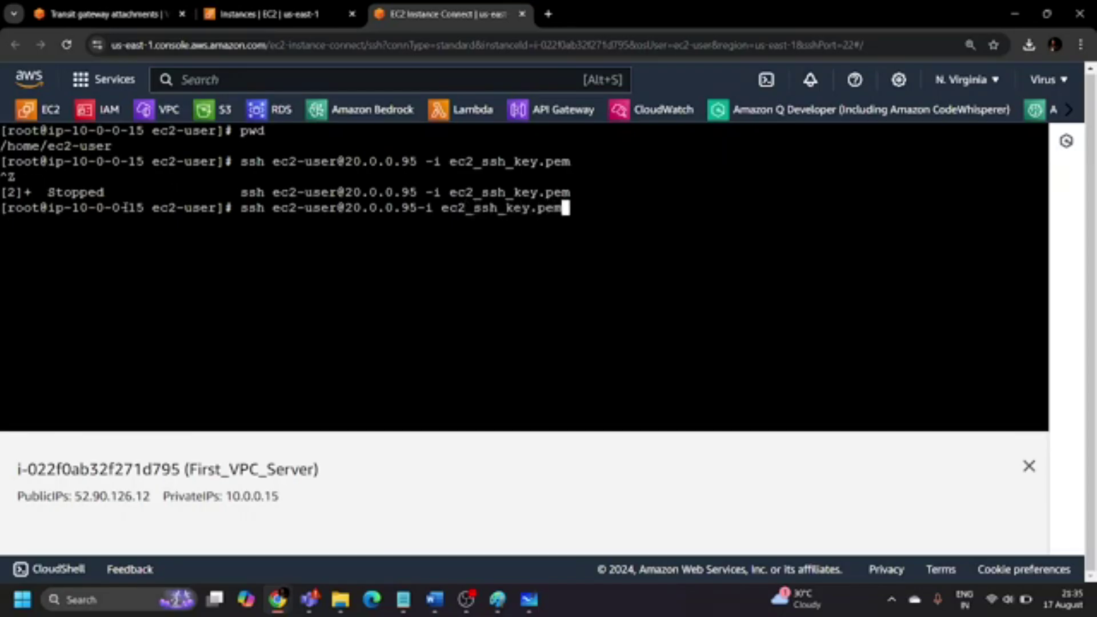
pyautogui.press('Return')
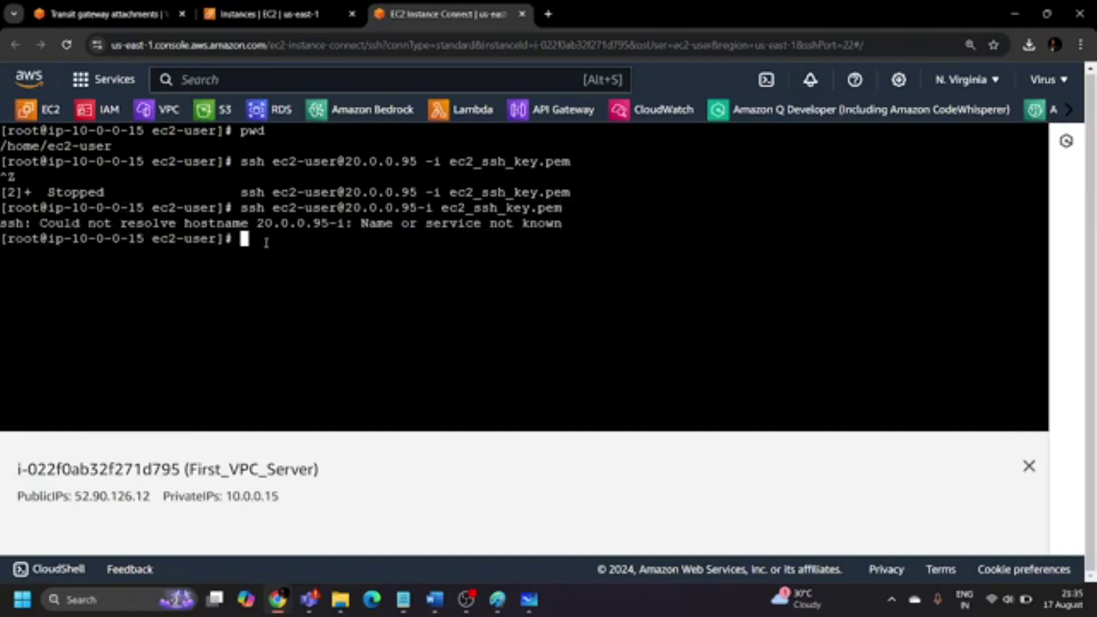
pyautogui.write('ssh ec2-user')
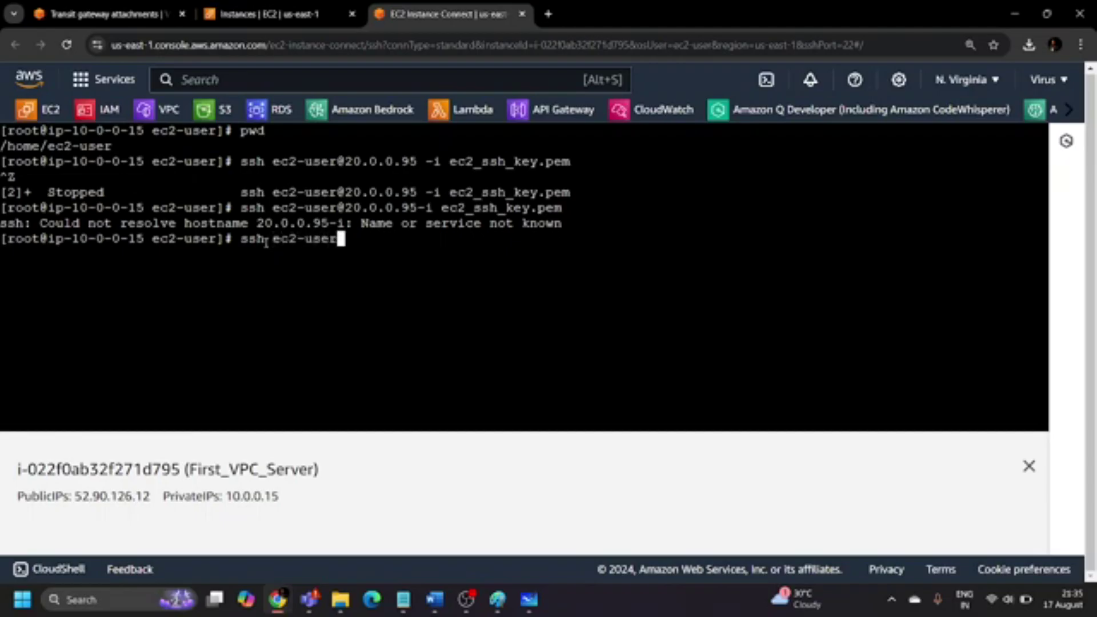
pyautogui.write('@20.0.0')
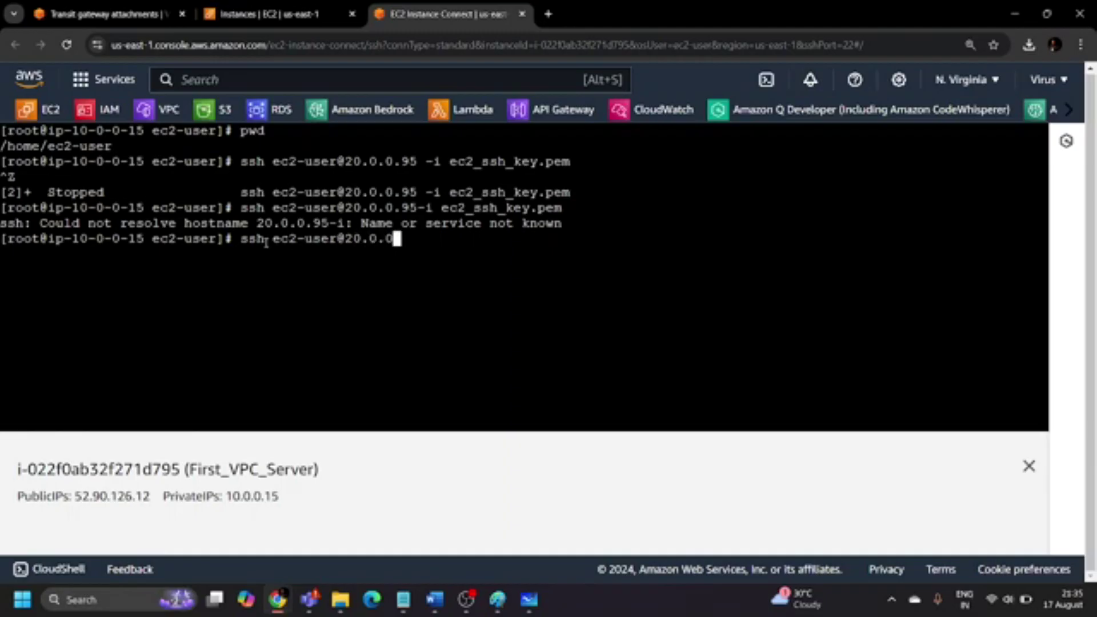
pyautogui.write('.95 -i ec2')
pyautogui.press('Tab')
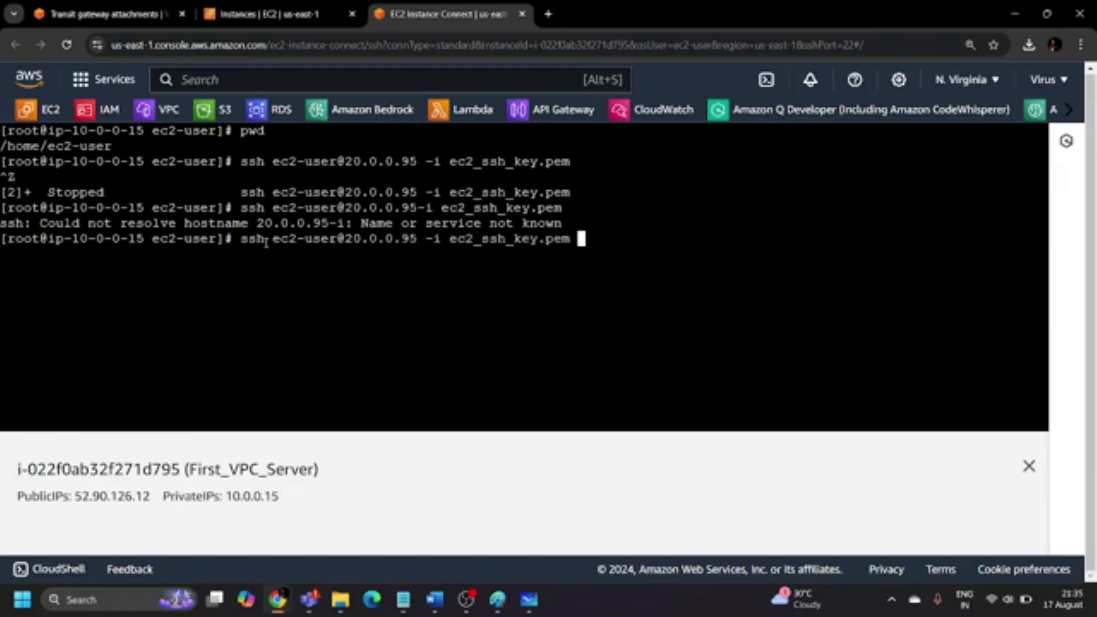
pyautogui.press('Return')
# Select both EC2 instances, then check which actions are available for the transit gateway attachments together and for Frist_VPC_TGA alone.
pyautogui.click(262, 5)
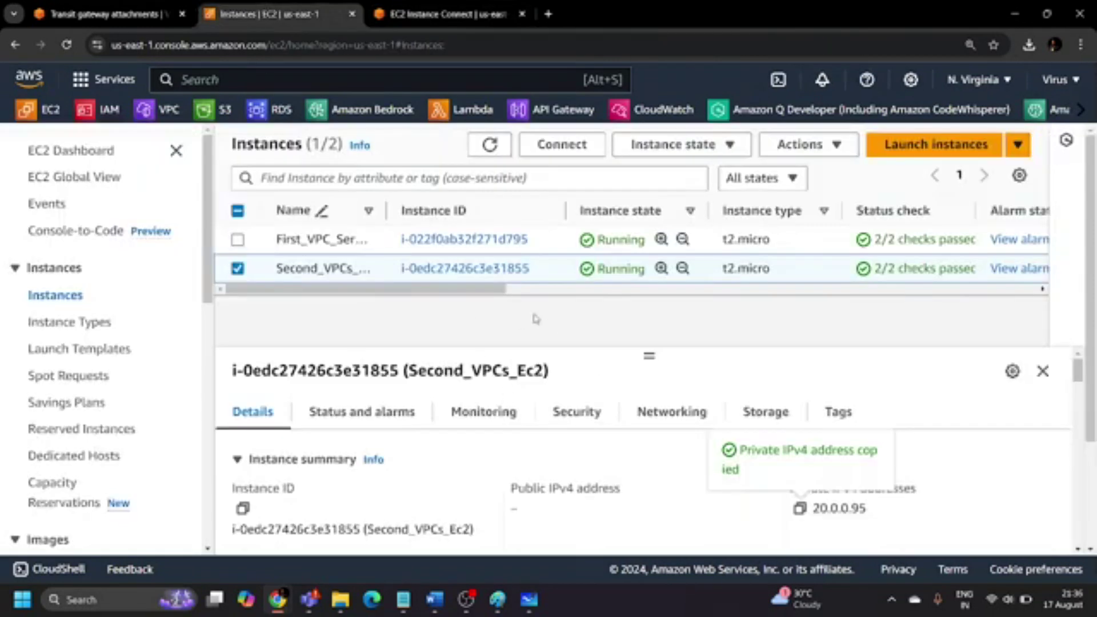
pyautogui.click(238, 240)
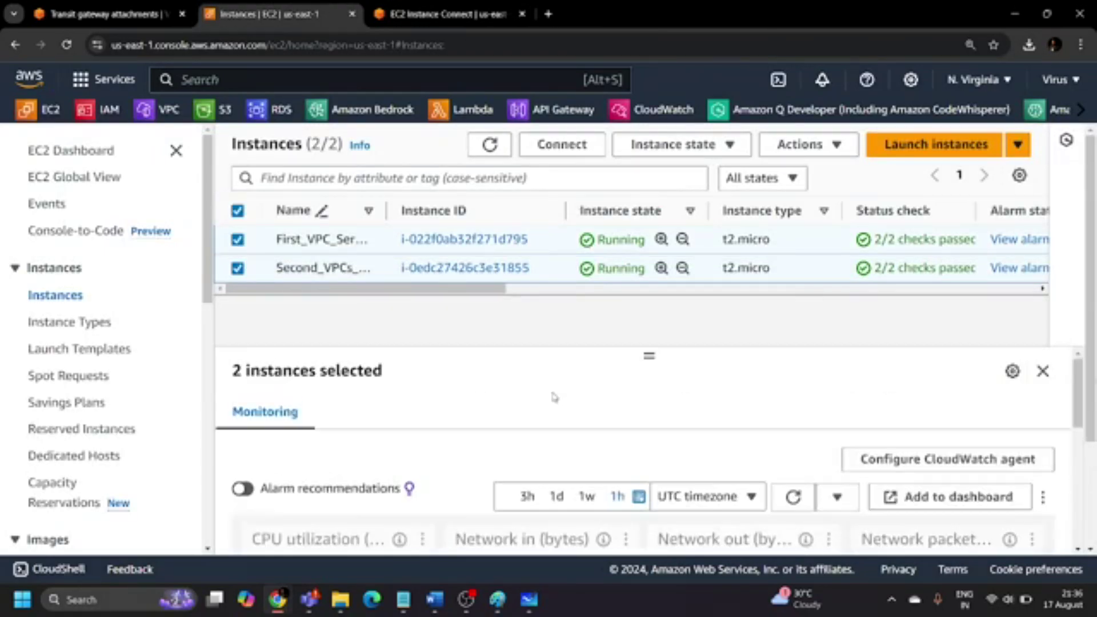
pyautogui.click(116, 4)
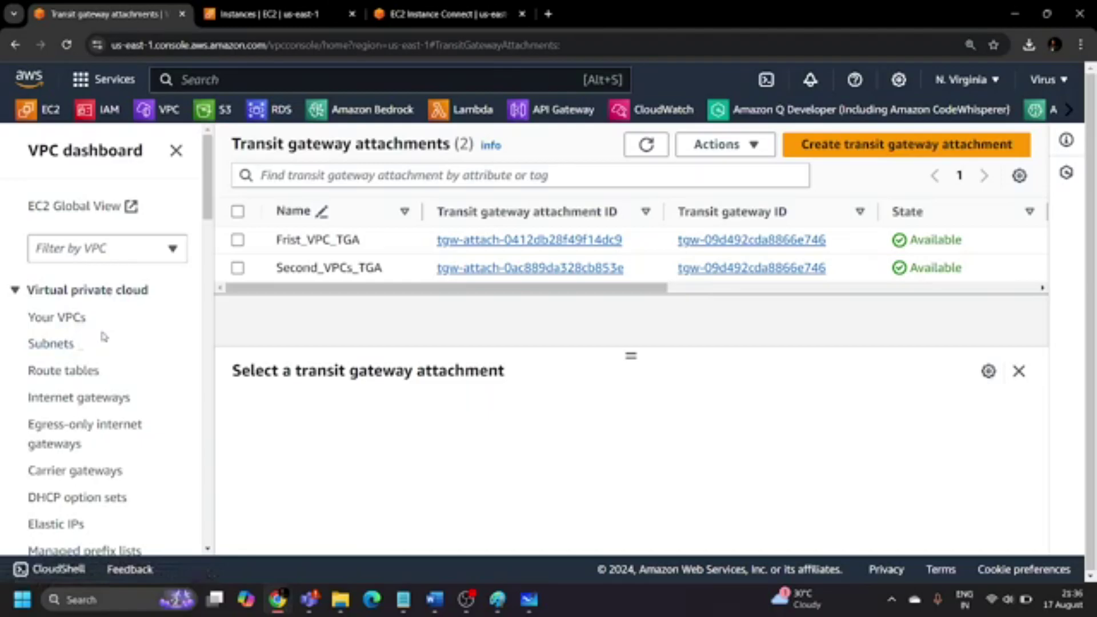
pyautogui.scroll(-8, 104, 336)
pyautogui.scroll(-5, 67, 422)
pyautogui.scroll(12, 66, 423)
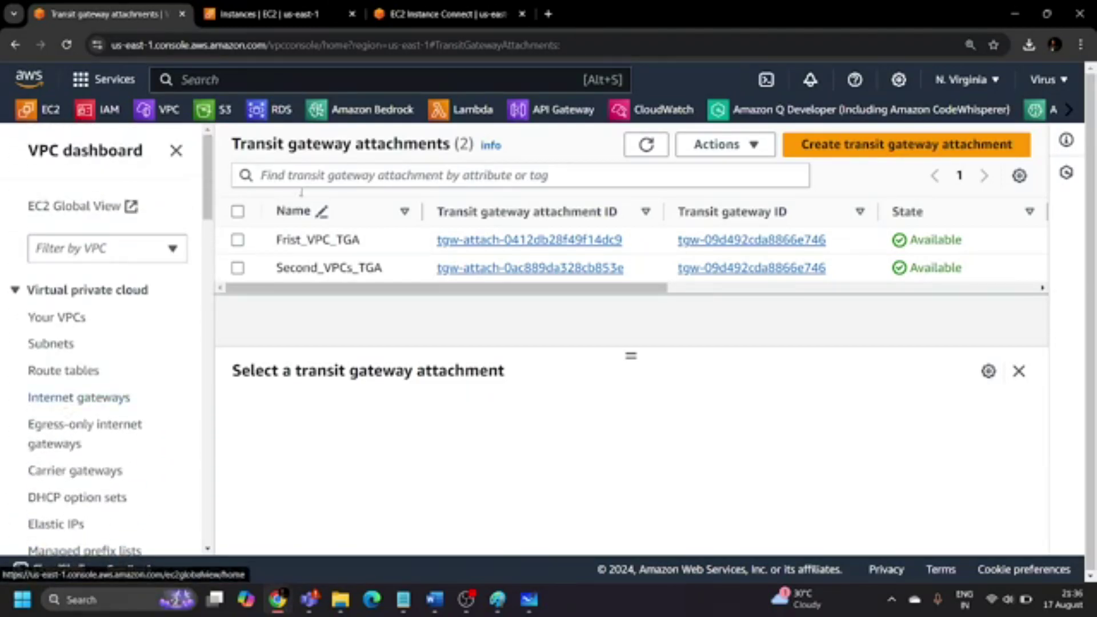
pyautogui.click(238, 212)
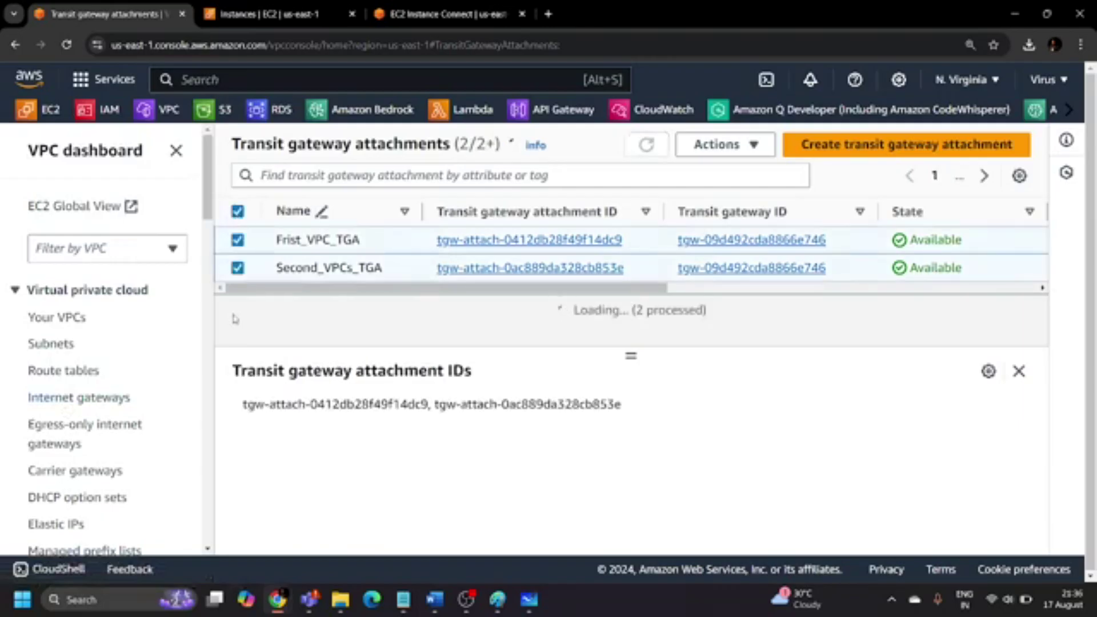
pyautogui.click(721, 144)
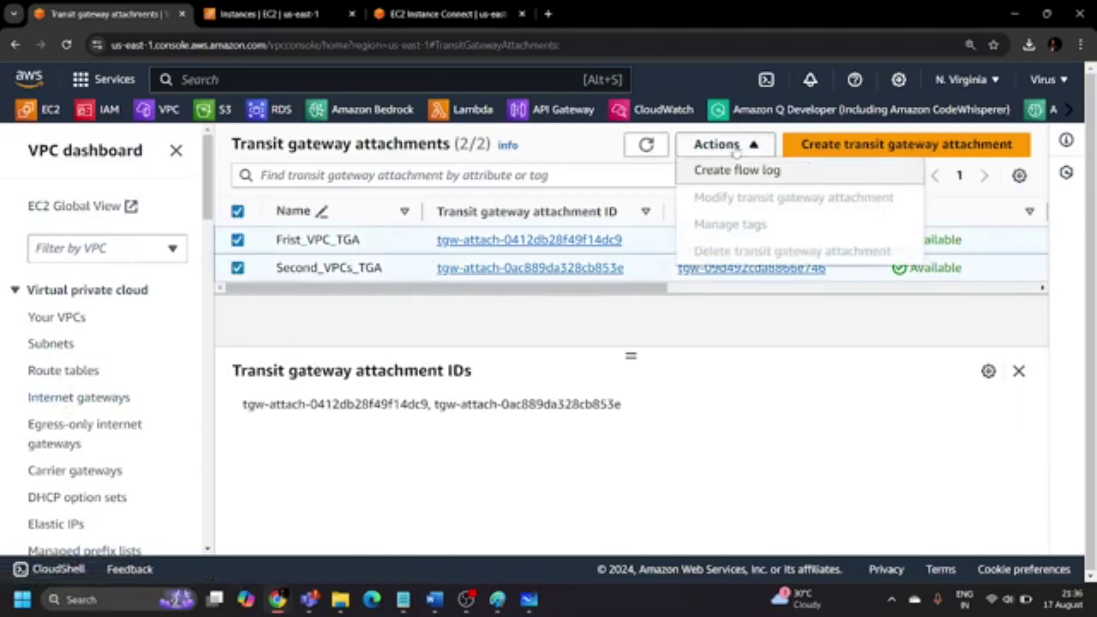
pyautogui.click(630, 326)
pyautogui.click(237, 268)
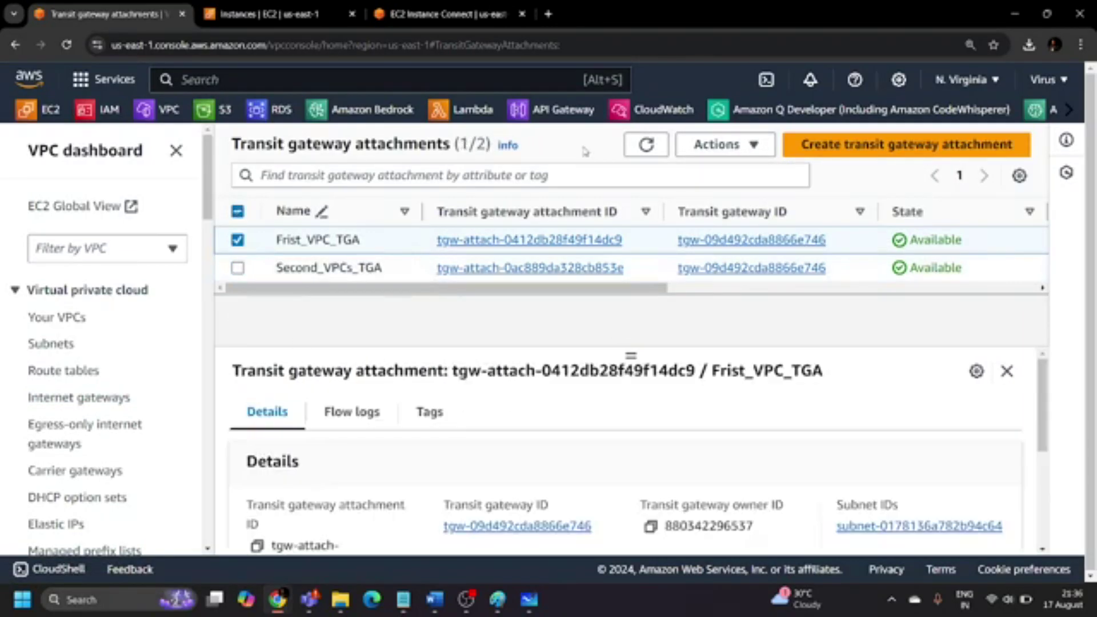
pyautogui.click(720, 144)
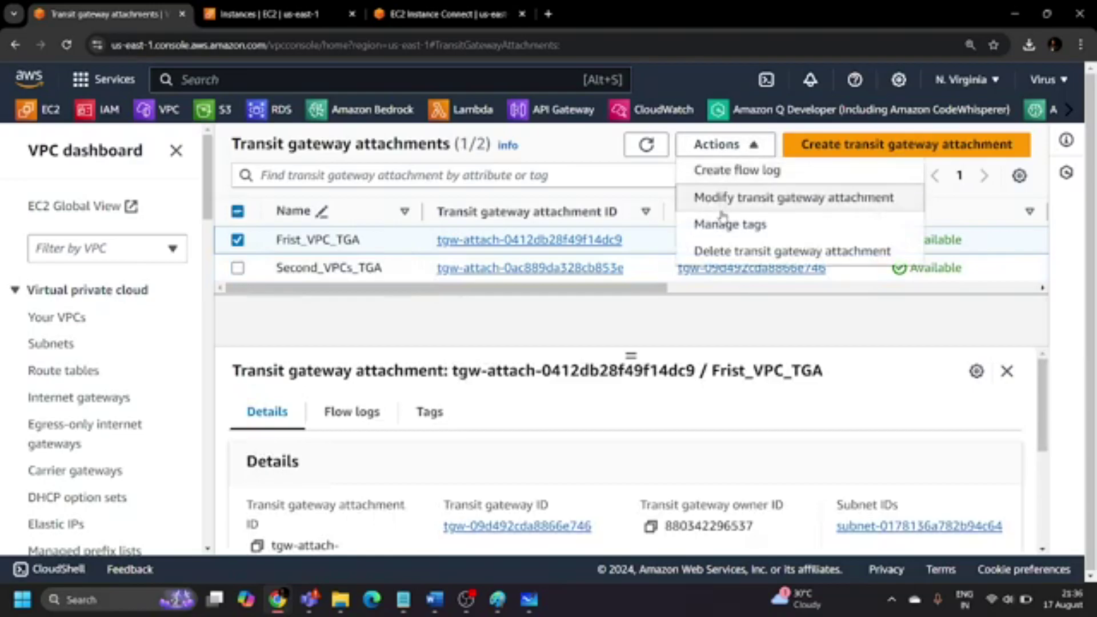
pyautogui.click(378, 317)
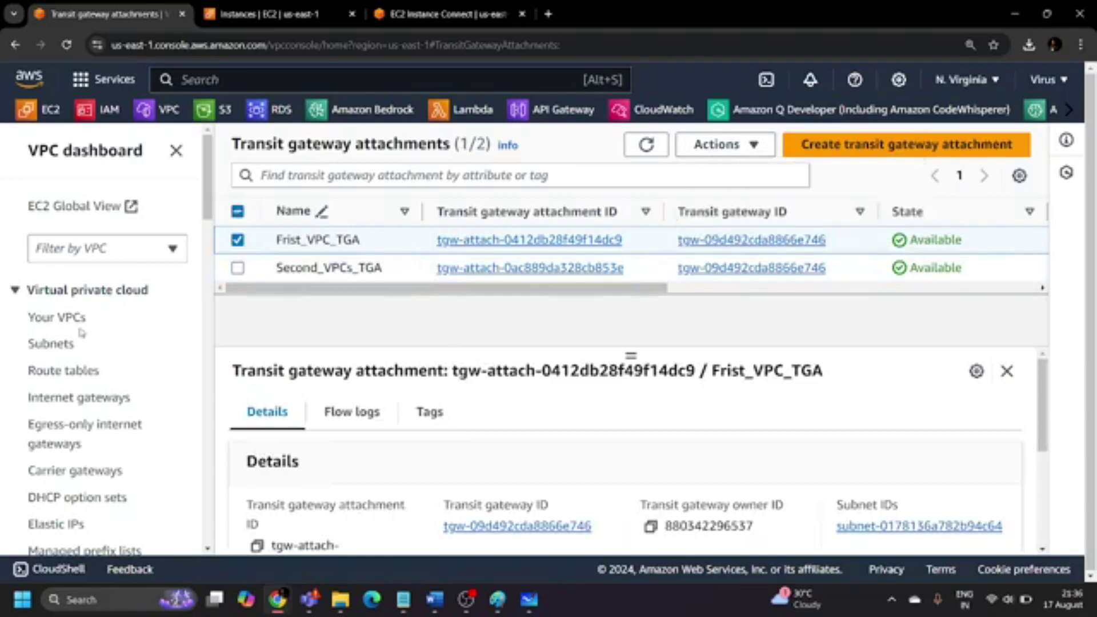
# Terminate the First_VPC_Server and Second_VPCs_Ec2 instances together.
pyautogui.click(246, 12)
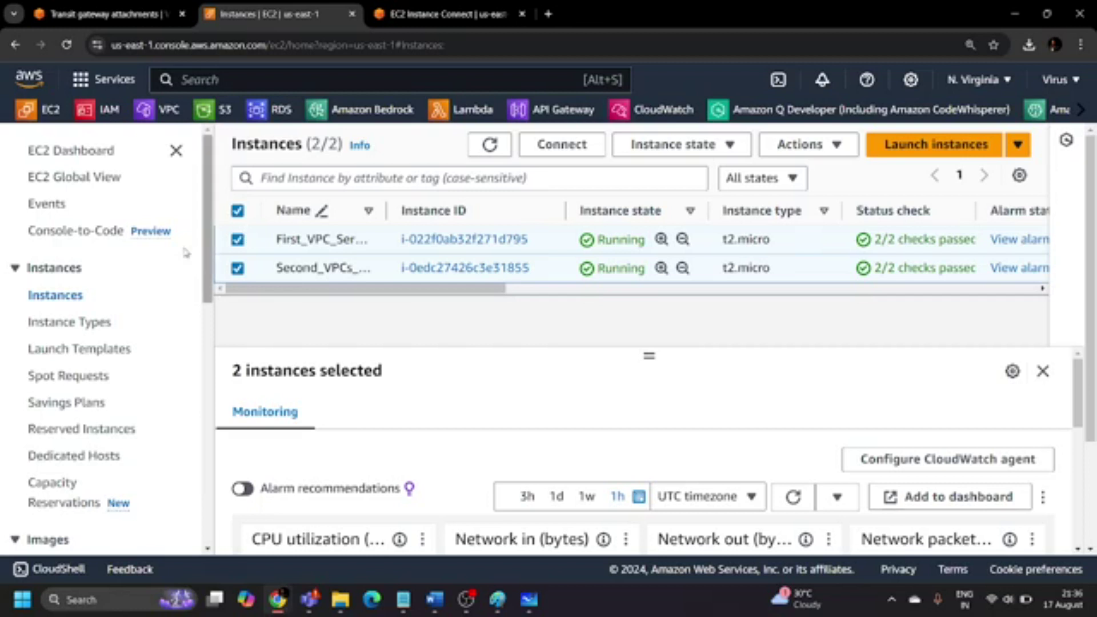
pyautogui.click(237, 211)
pyautogui.click(238, 211)
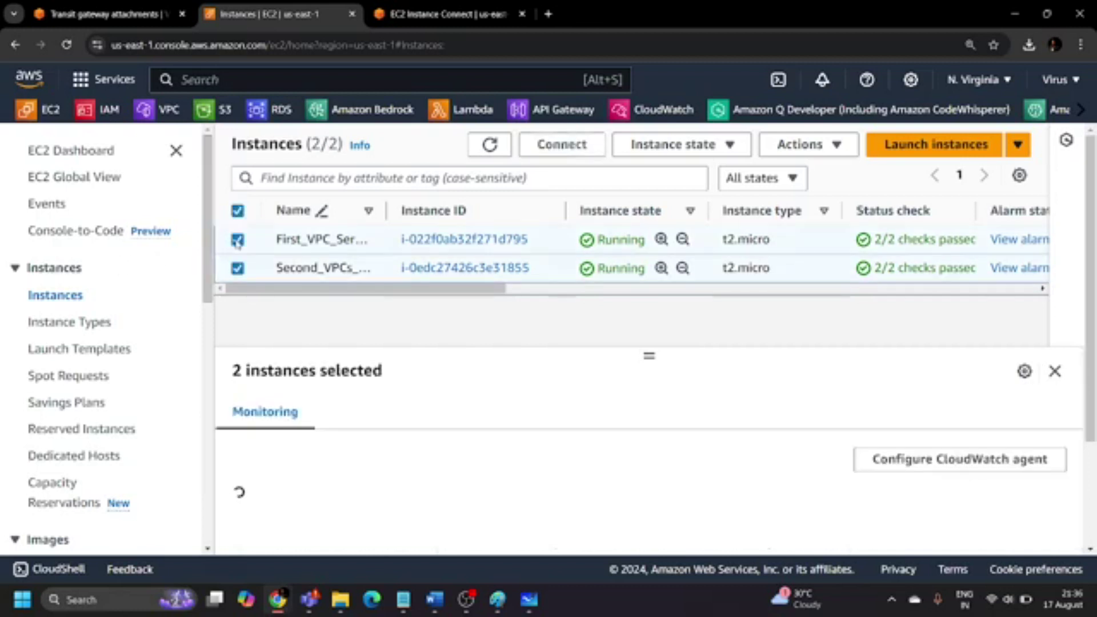
pyautogui.click(673, 145)
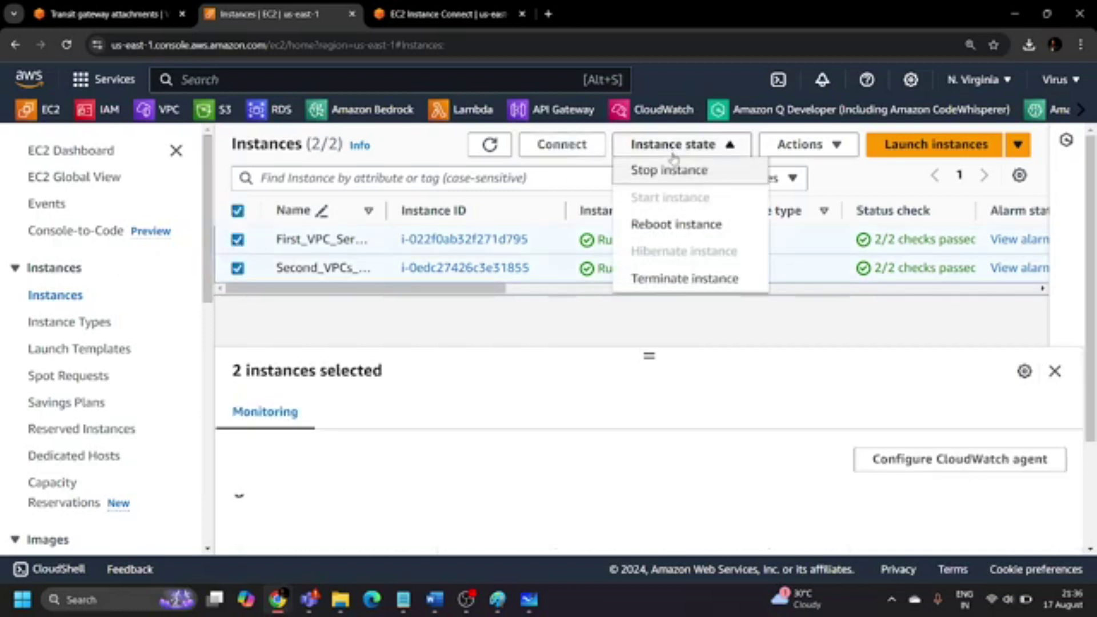
pyautogui.click(666, 279)
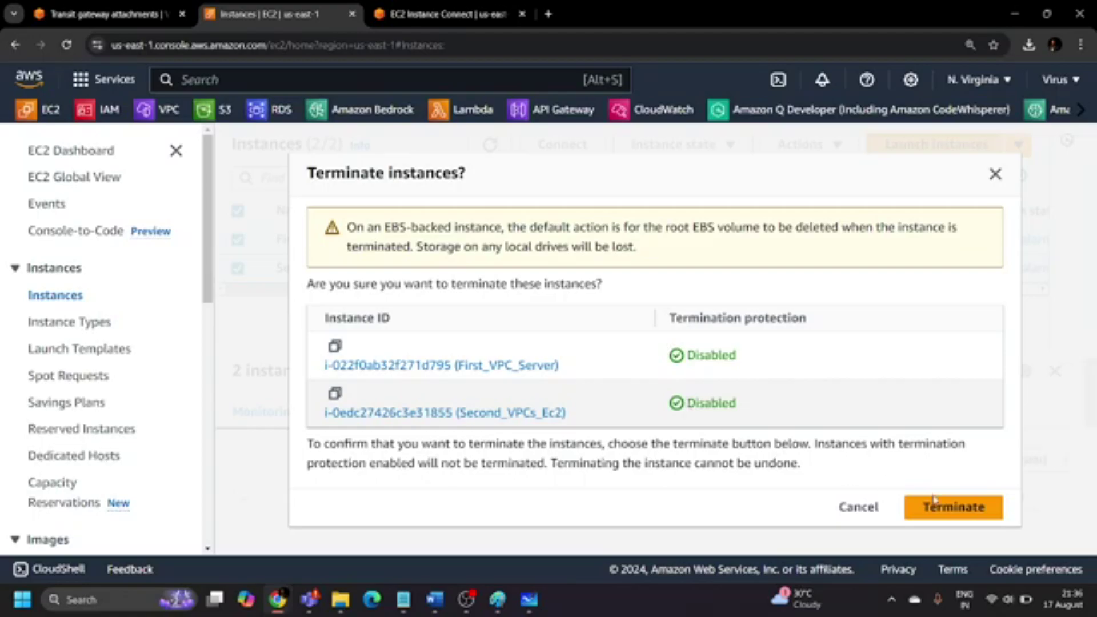
pyautogui.click(934, 501)
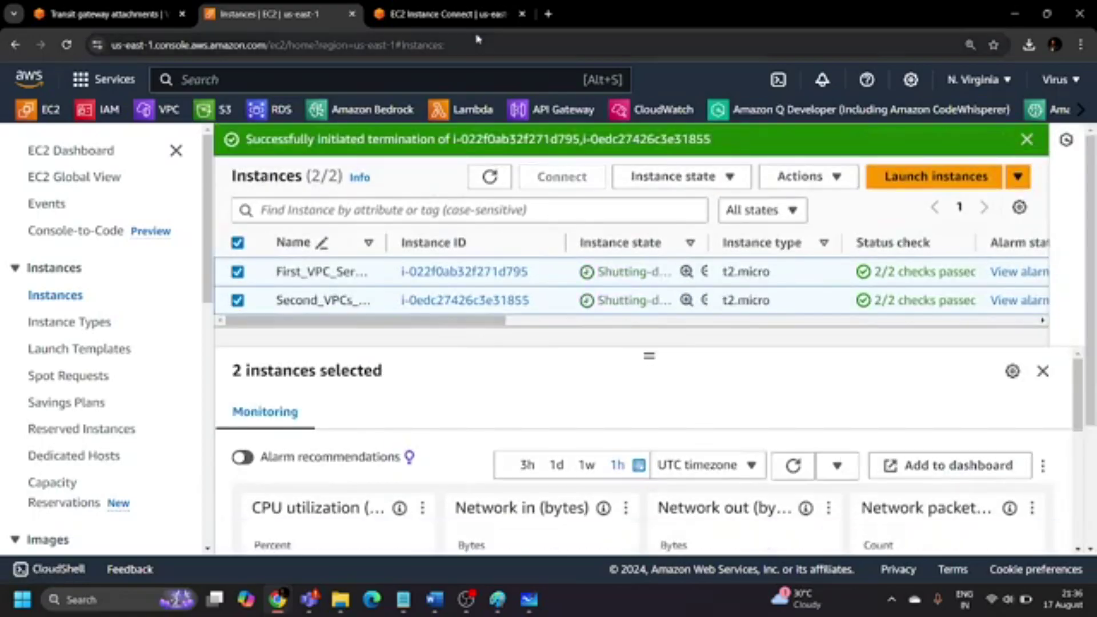
# Close the EC2 Instance Connect session, then check which actions are available for First_VPC and Second_VPC together.
pyautogui.click(522, 13)
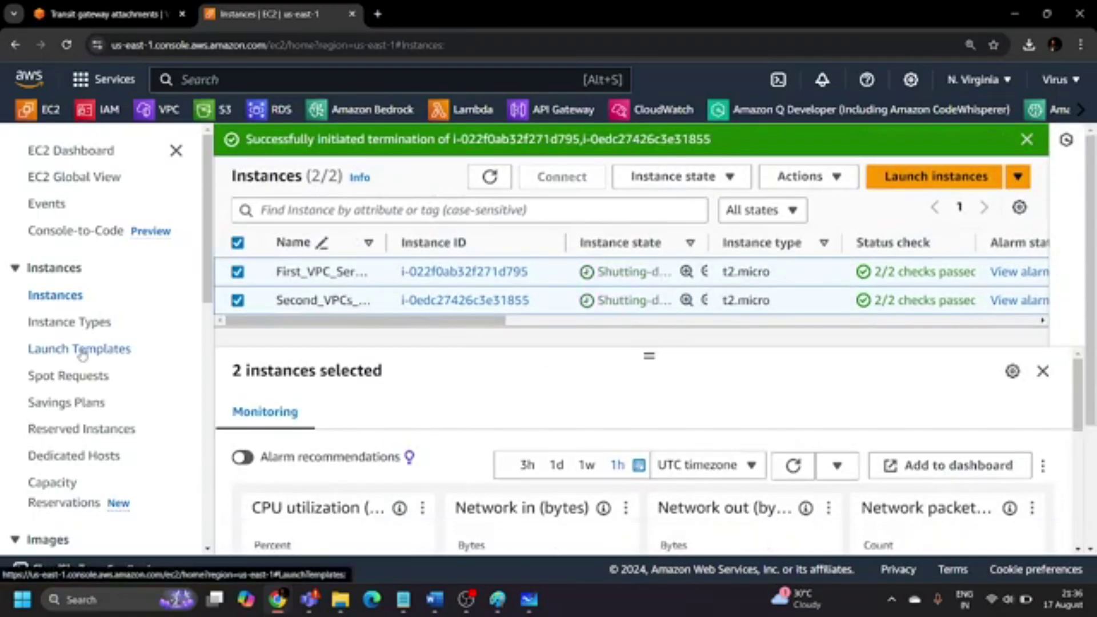
pyautogui.click(135, 13)
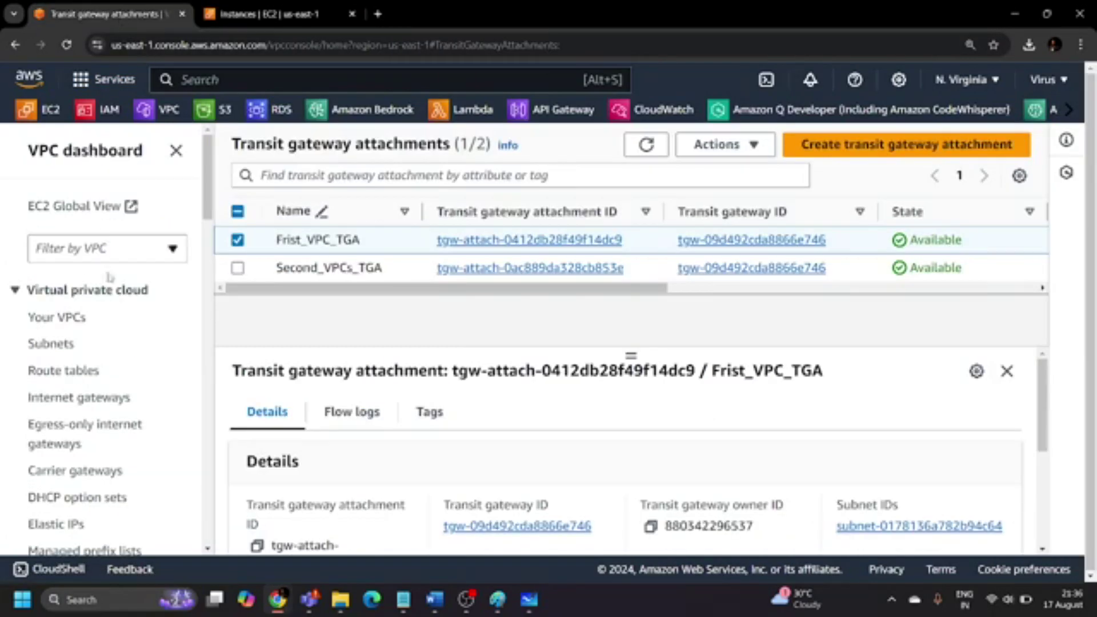
pyautogui.click(57, 318)
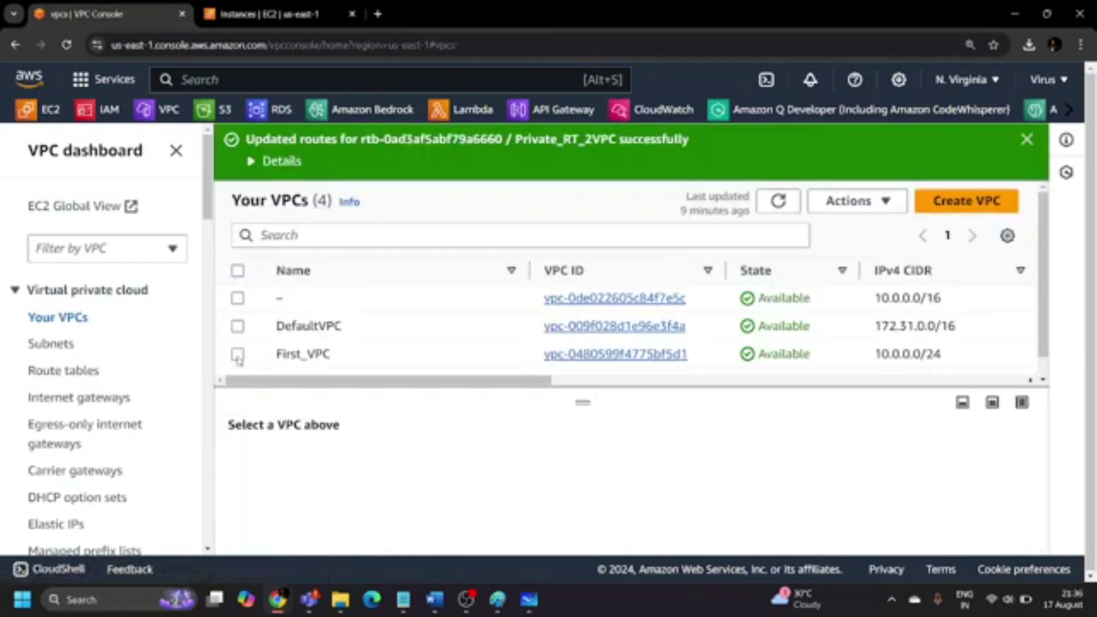
pyautogui.click(237, 355)
pyautogui.click(238, 360)
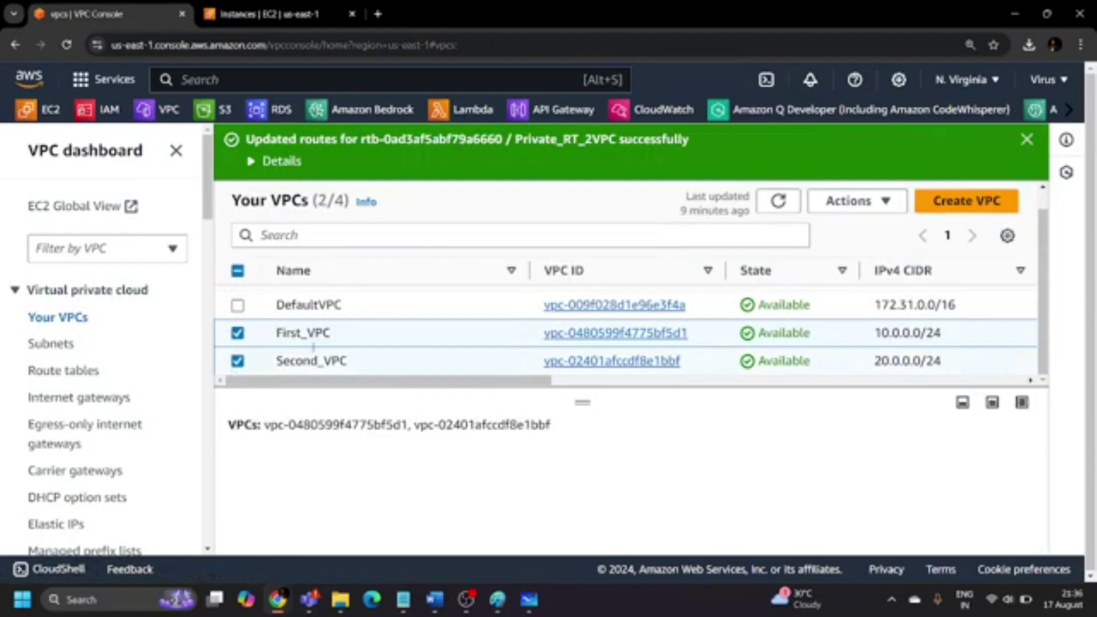
pyautogui.click(855, 201)
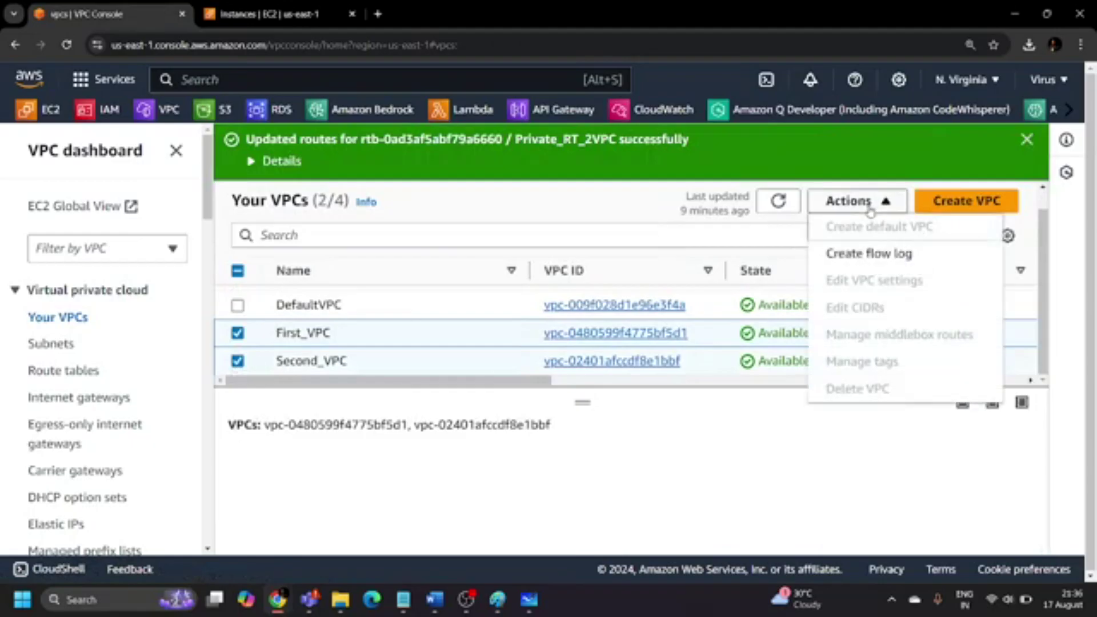
# Try to delete First_VPC alone, review the resources blocking its deletion, and cancel.
pyautogui.click(237, 361)
pyautogui.click(855, 201)
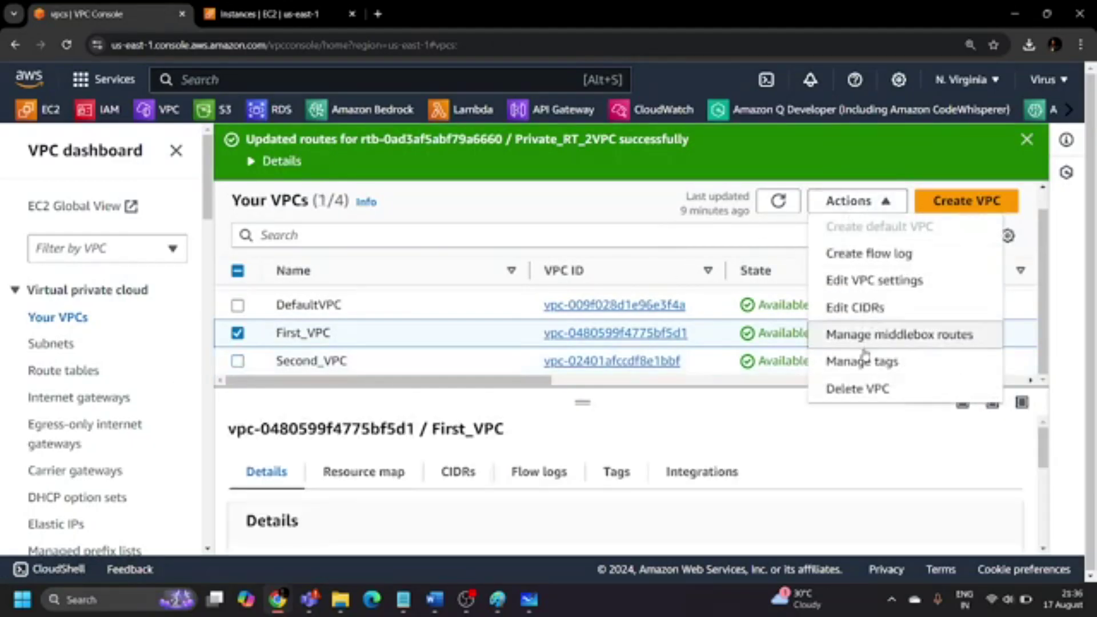
pyautogui.click(862, 390)
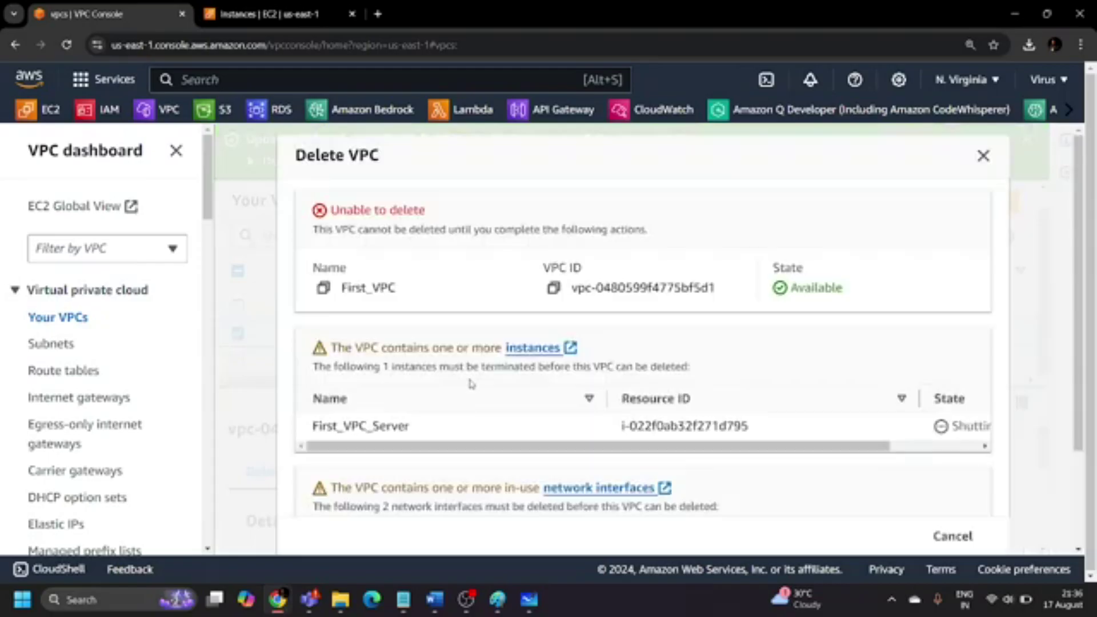
pyautogui.scroll(-3, 743, 388)
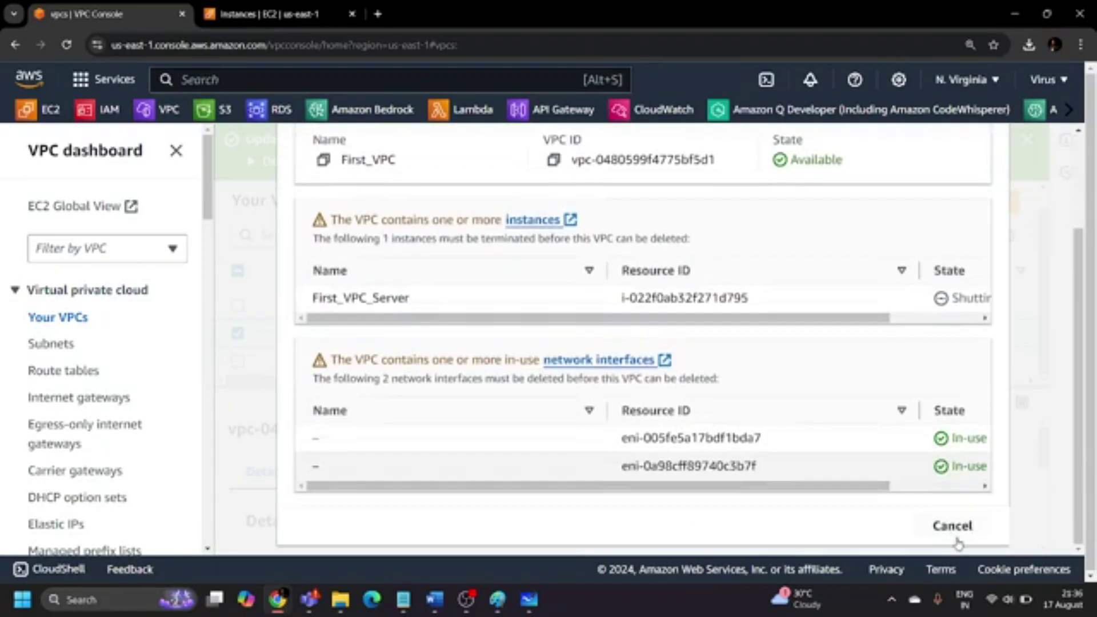
pyautogui.click(952, 526)
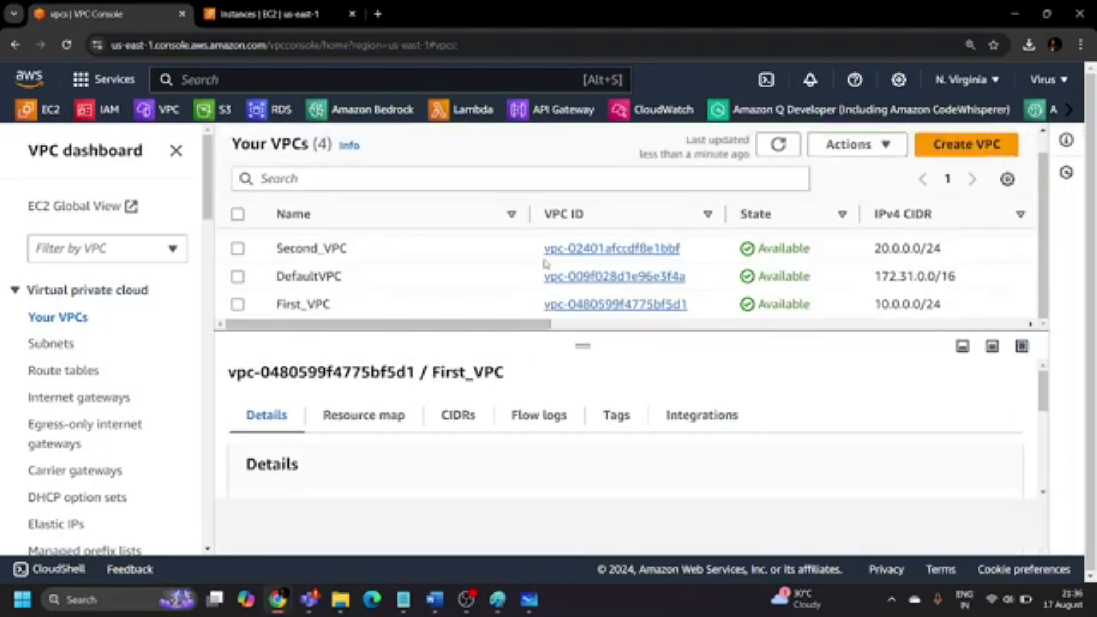
# Refresh the EC2 instances list until the termination status of both servers is up to date.
pyautogui.click(288, 6)
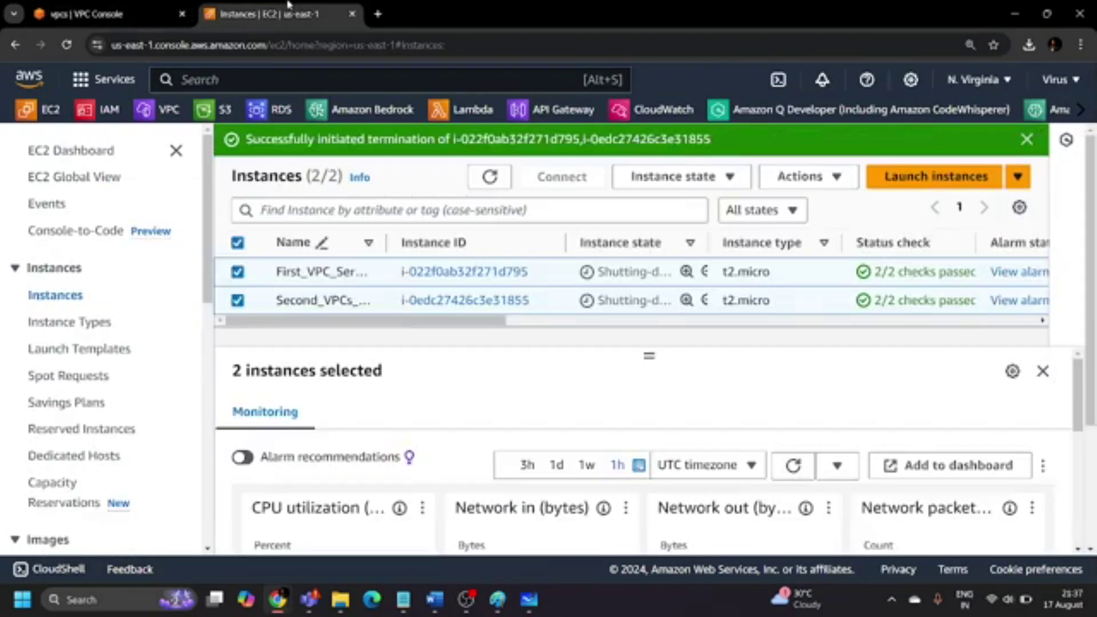
pyautogui.click(1026, 139)
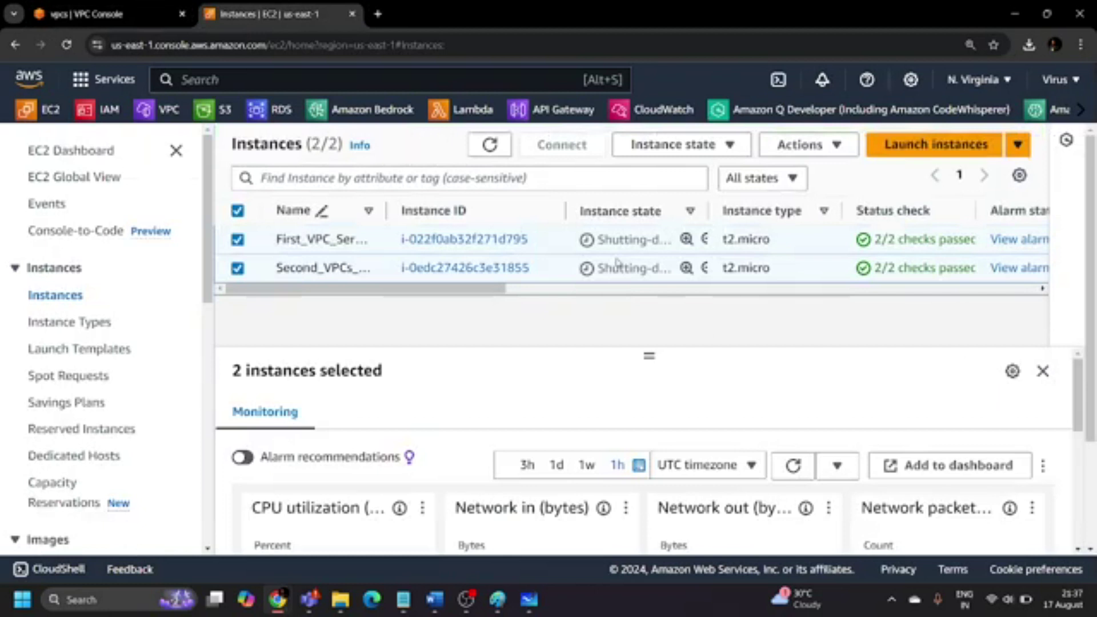
pyautogui.click(490, 144)
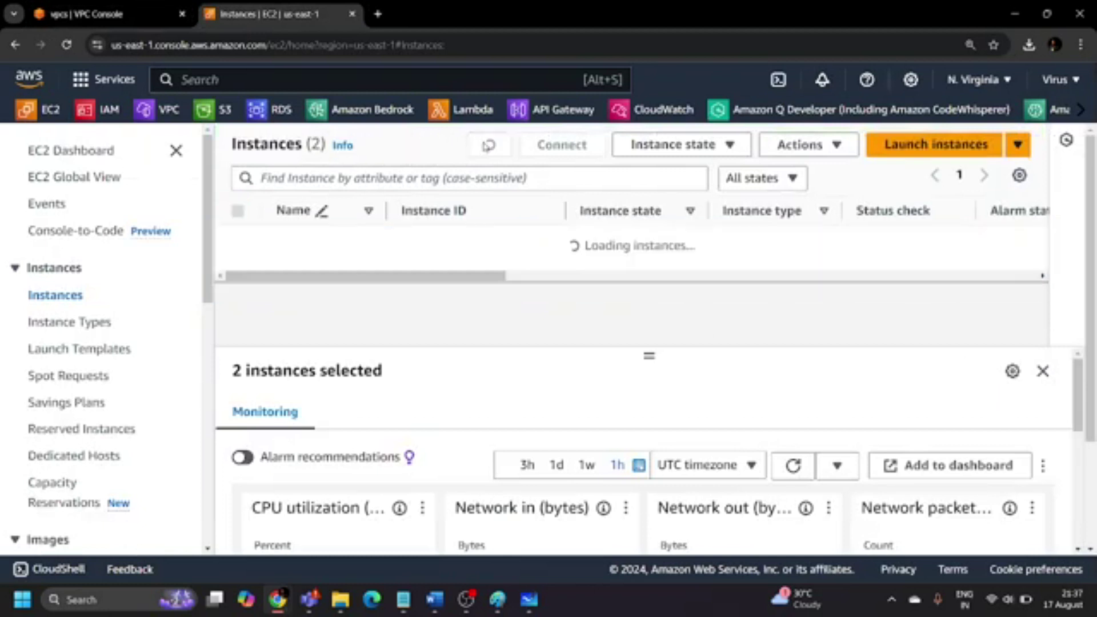
pyautogui.click(489, 145)
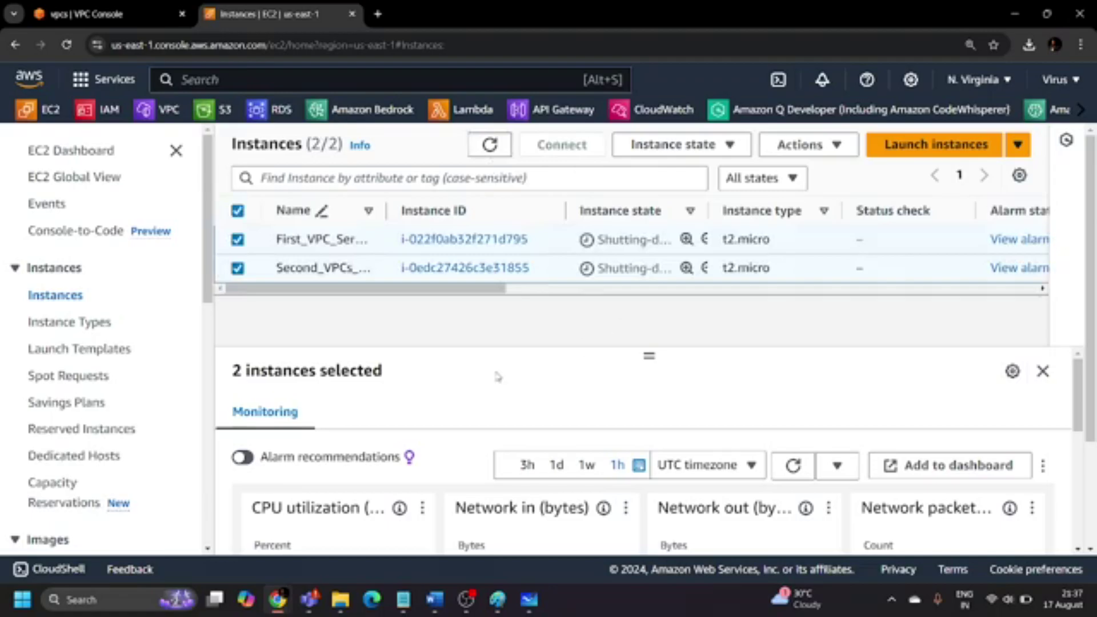
pyautogui.scroll(-8, 57, 280)
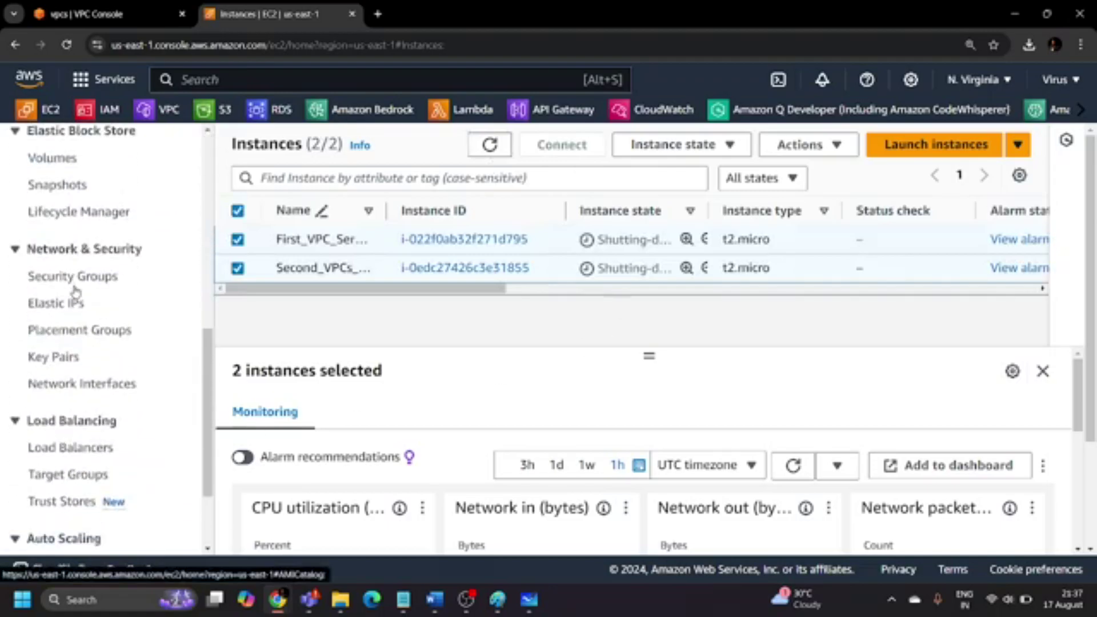
pyautogui.scroll(-2, 76, 293)
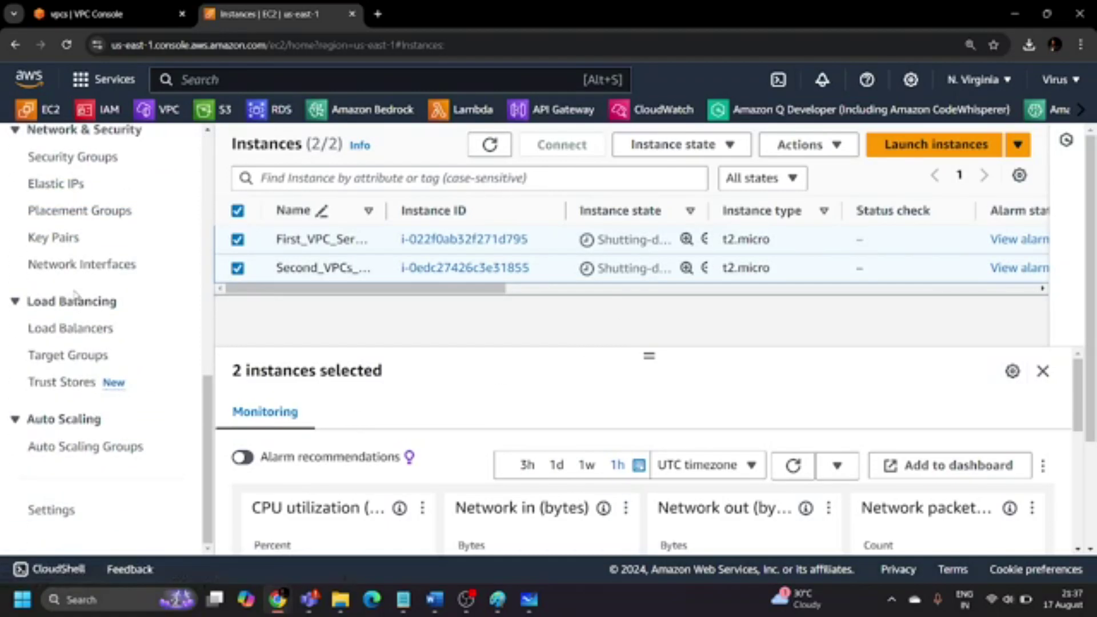
pyautogui.scroll(10, 73, 288)
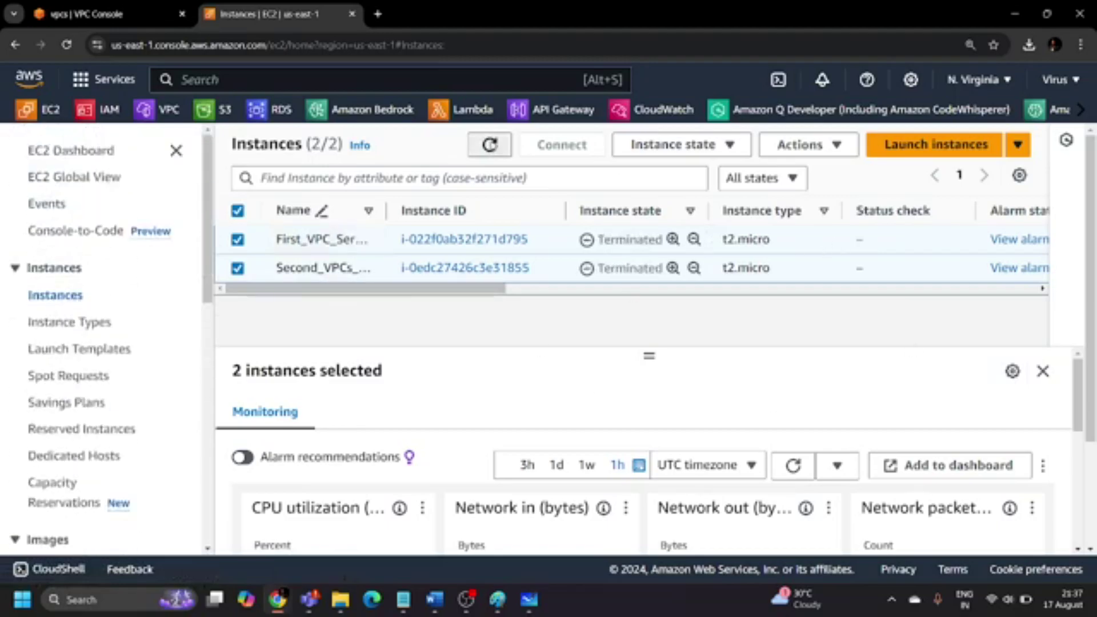
pyautogui.click(489, 144)
# Try again to delete First_VPC and open the list of in-use network interfaces blocking the deletion.
pyautogui.click(114, 14)
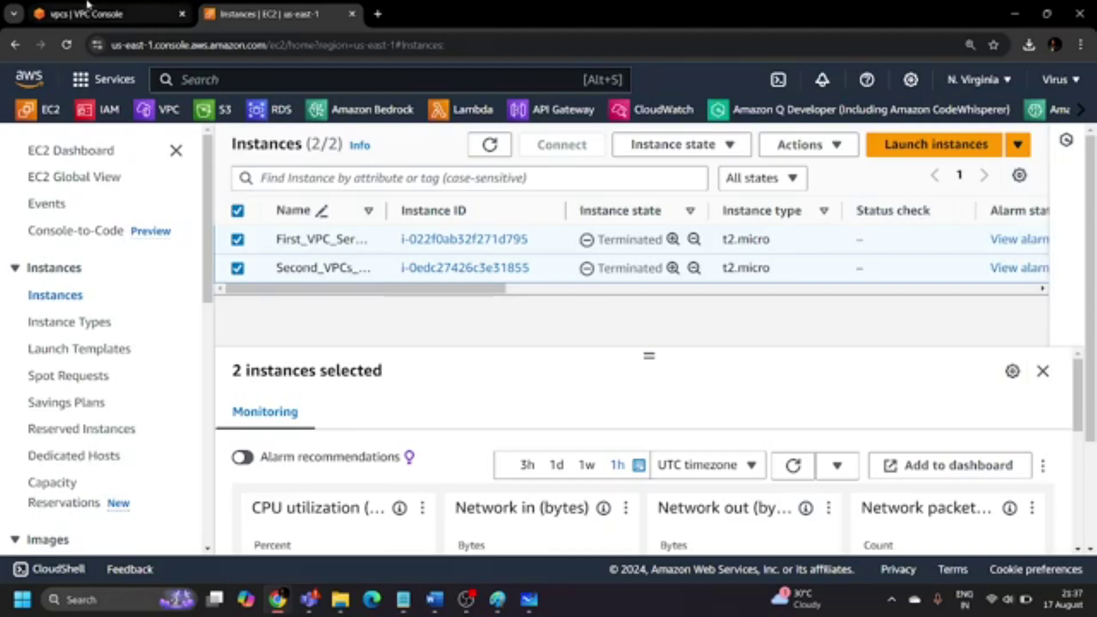
pyautogui.click(237, 304)
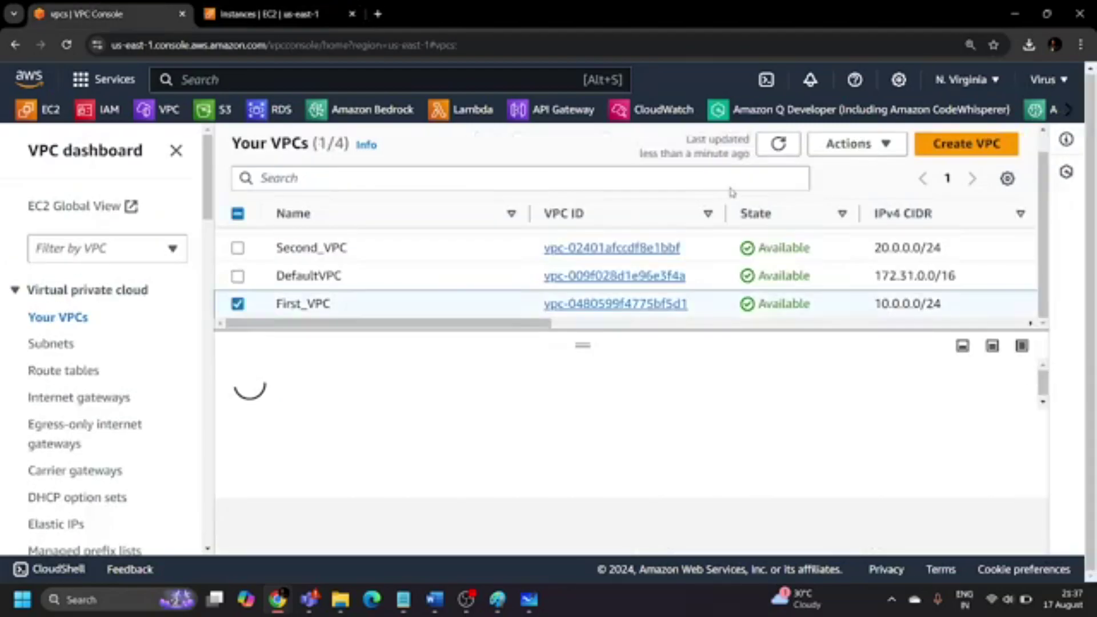
pyautogui.click(851, 144)
pyautogui.click(851, 331)
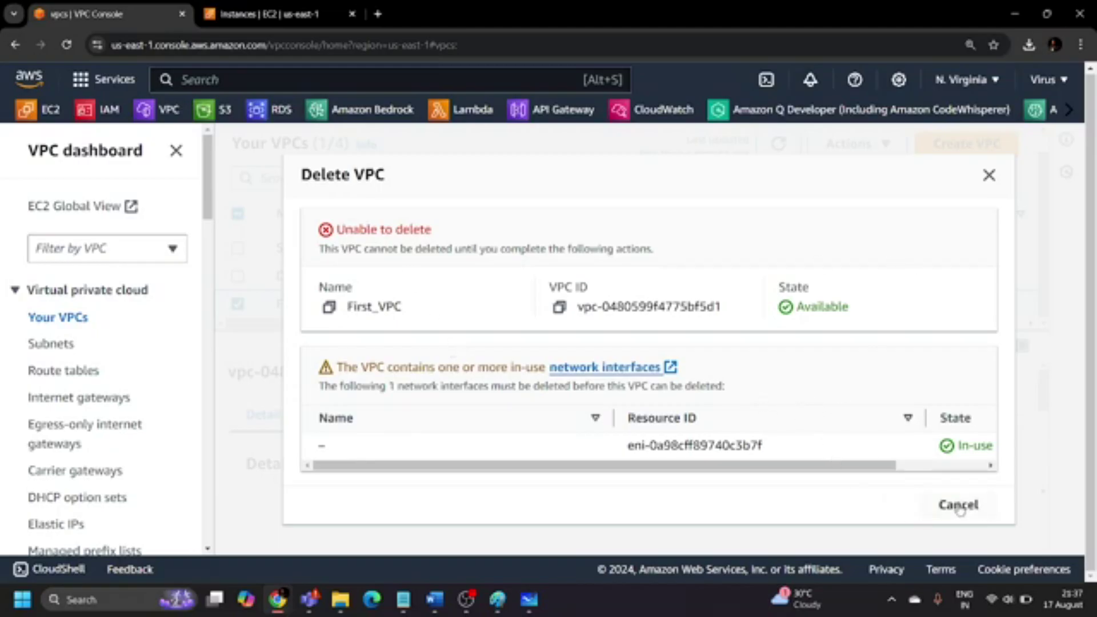
pyautogui.click(637, 368)
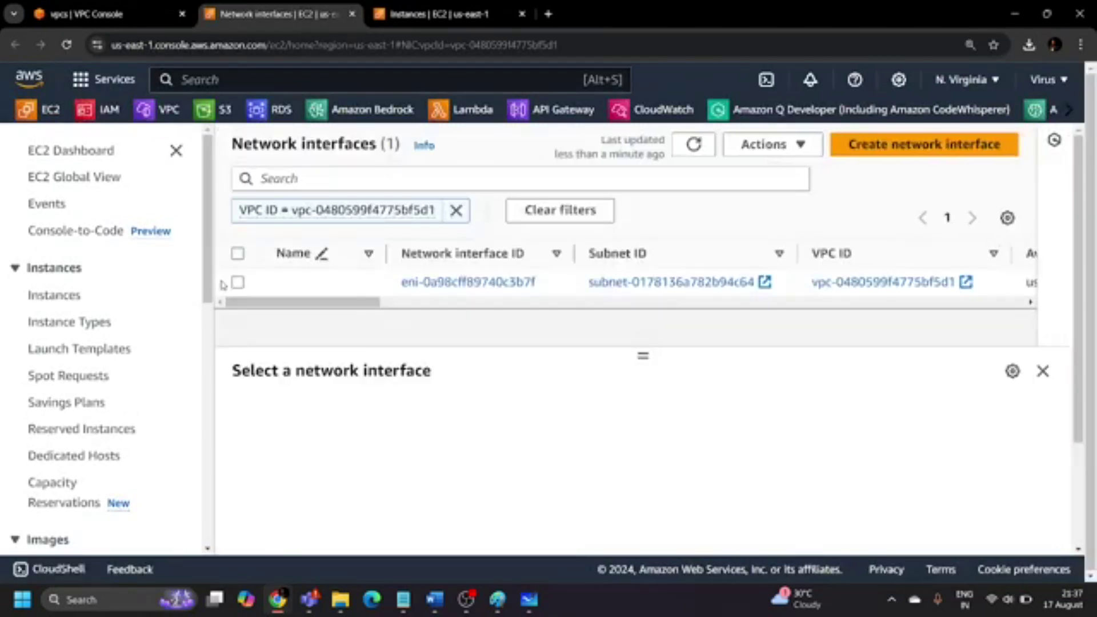
# Try to delete the network interface eni-0a98cff89740c3b7f that belongs to First_VPC.
pyautogui.click(237, 282)
pyautogui.click(764, 144)
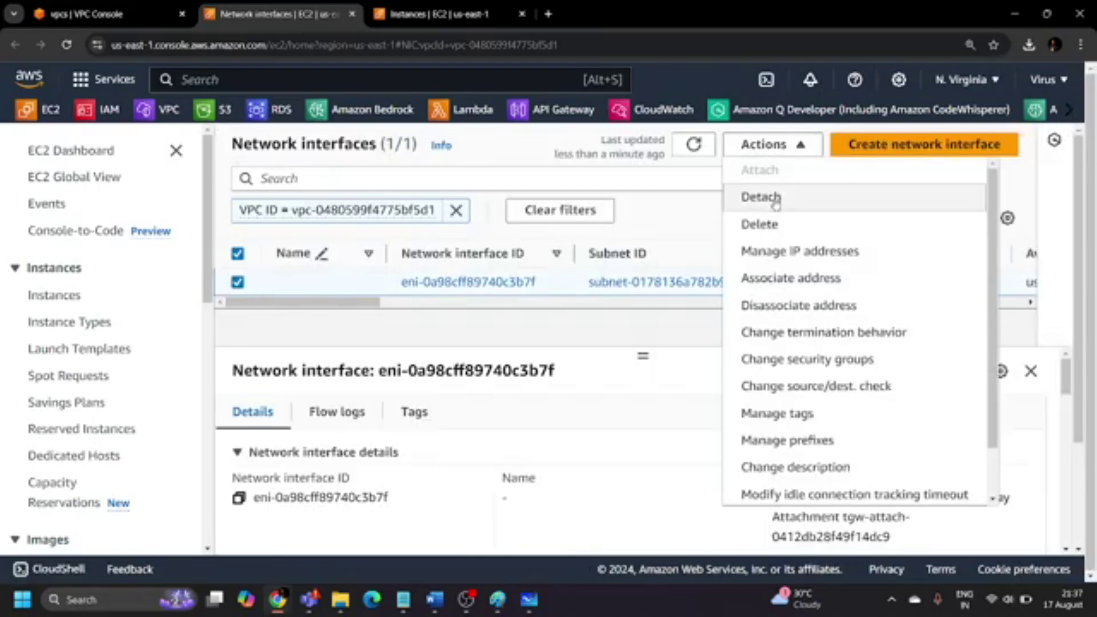
pyautogui.click(774, 233)
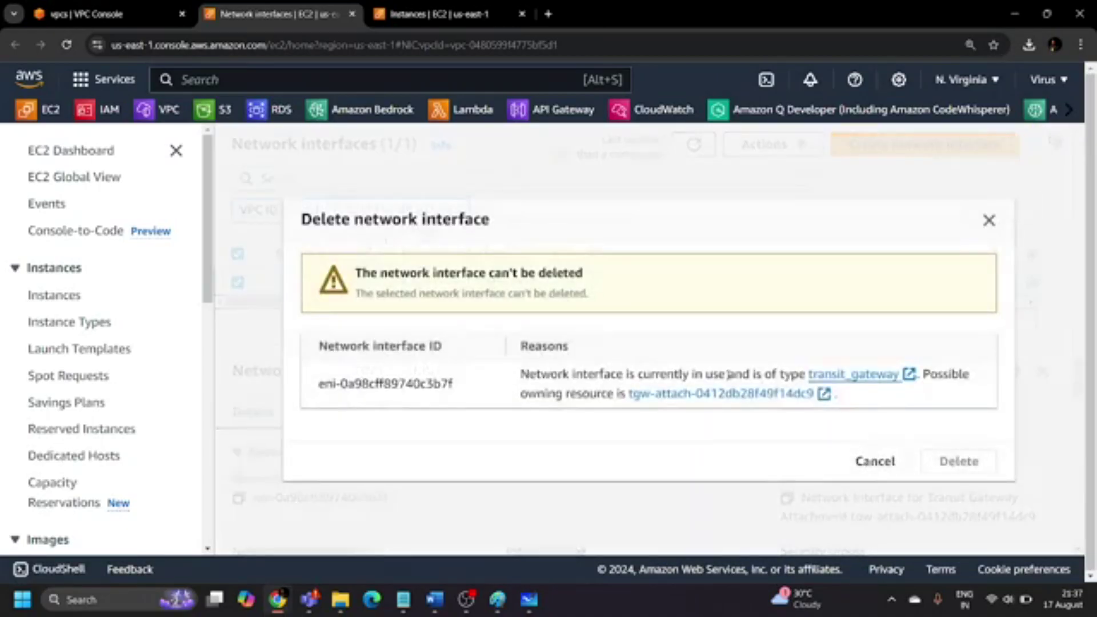
# Open the transit gateway attachments from the interface's blocking reason and delete Frist_VPC_TGA, confirming with "delete".
pyautogui.click(891, 378)
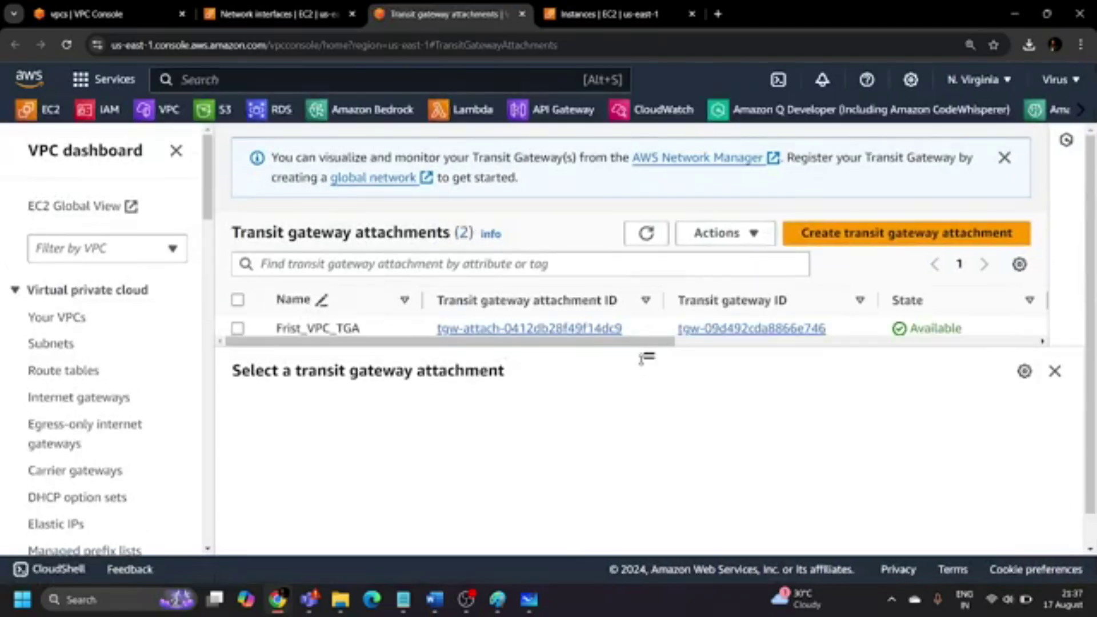
pyautogui.click(238, 328)
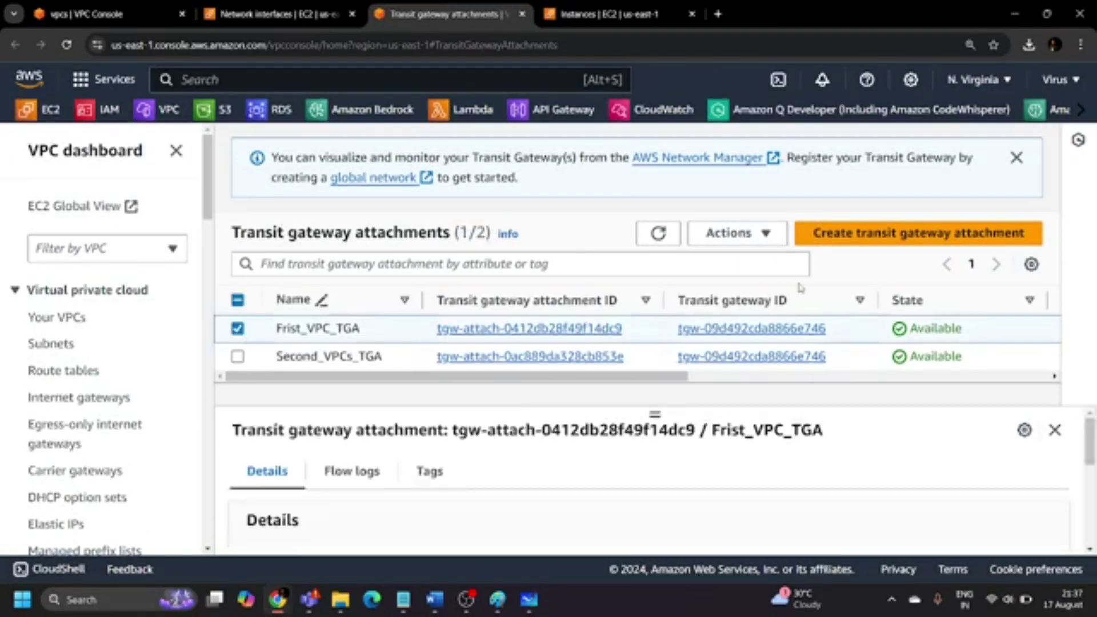
pyautogui.click(762, 233)
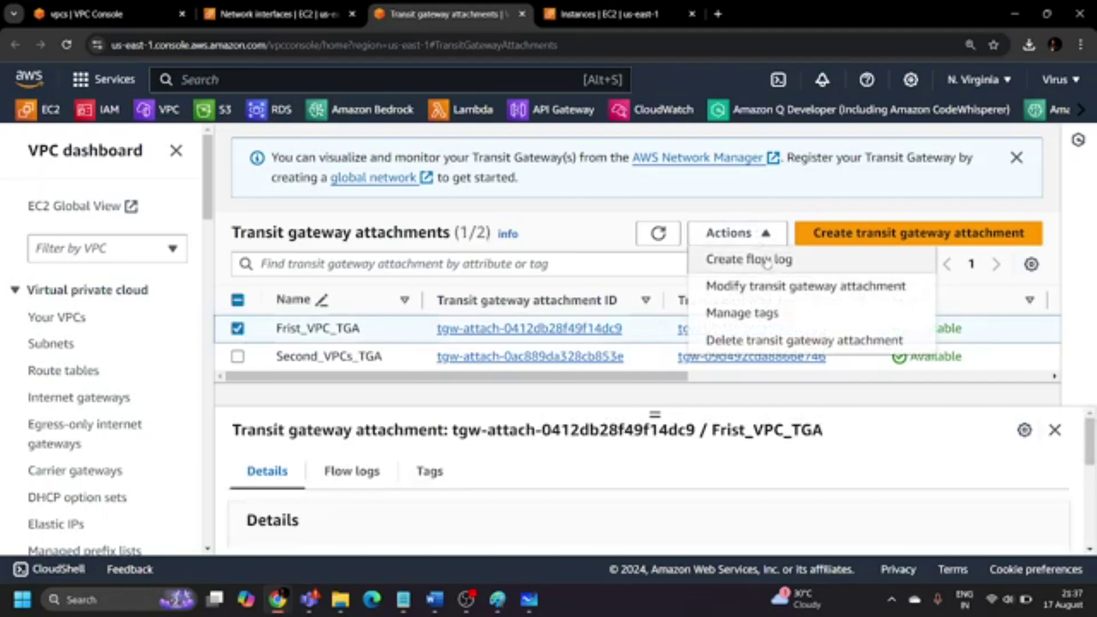
pyautogui.click(753, 340)
pyautogui.write('delete')
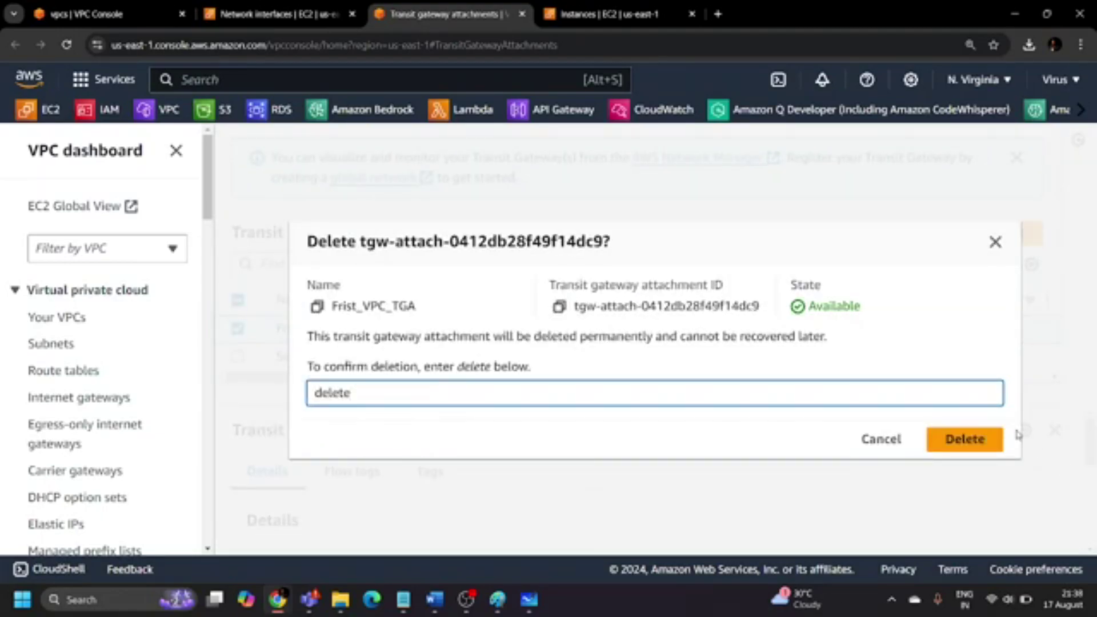
pyautogui.click(971, 438)
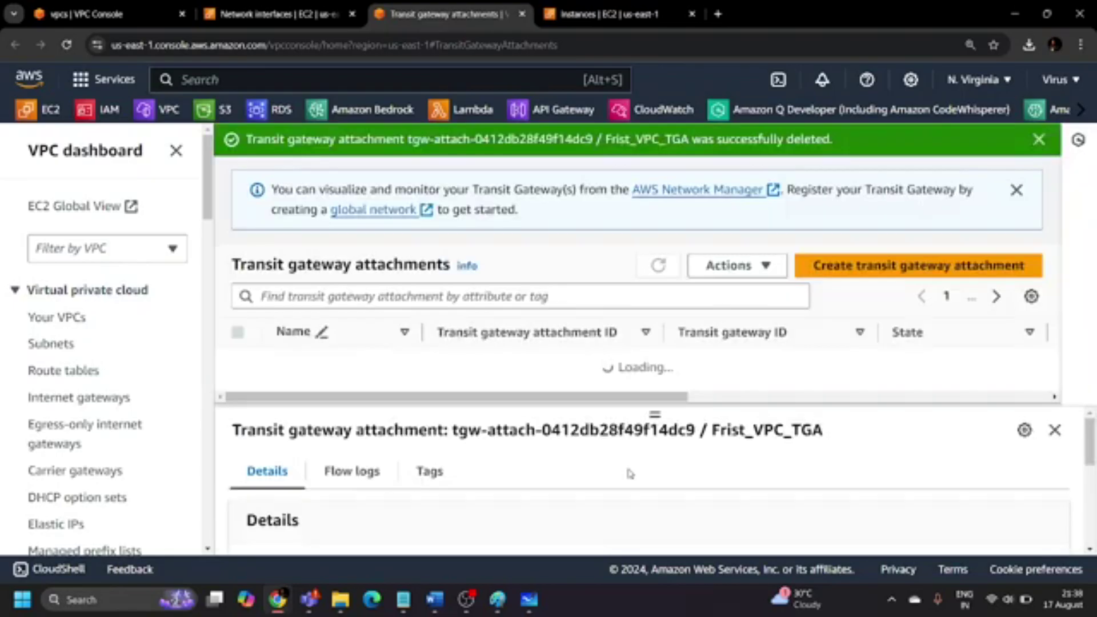
# Delete the Second_VPCs_TGA transit gateway attachment, confirming with "delete".
pyautogui.click(236, 389)
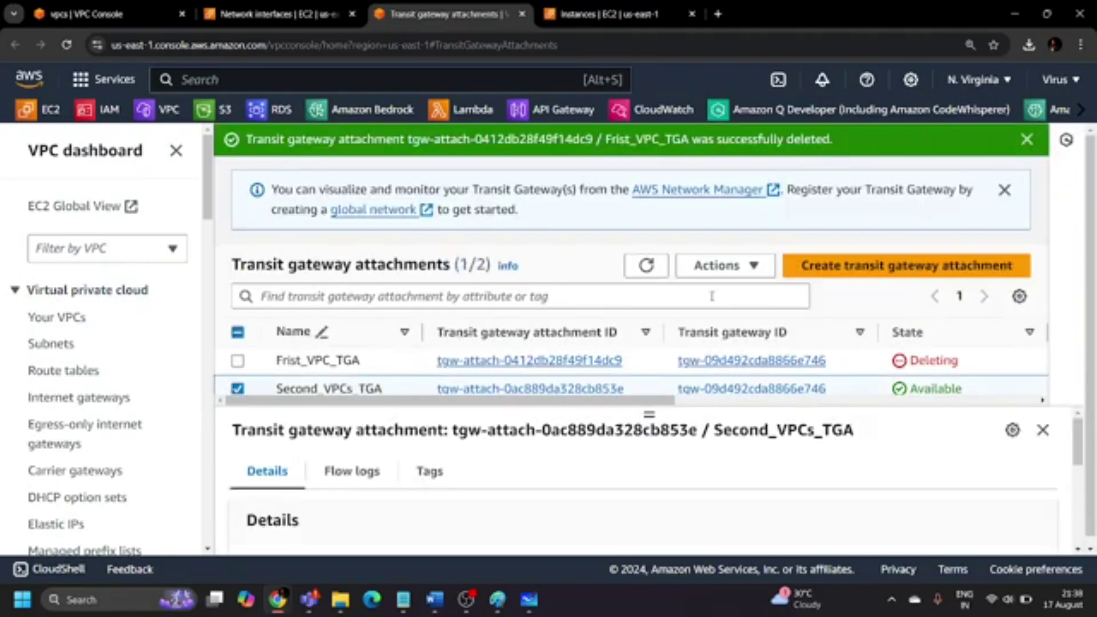
pyautogui.click(717, 265)
pyautogui.click(739, 386)
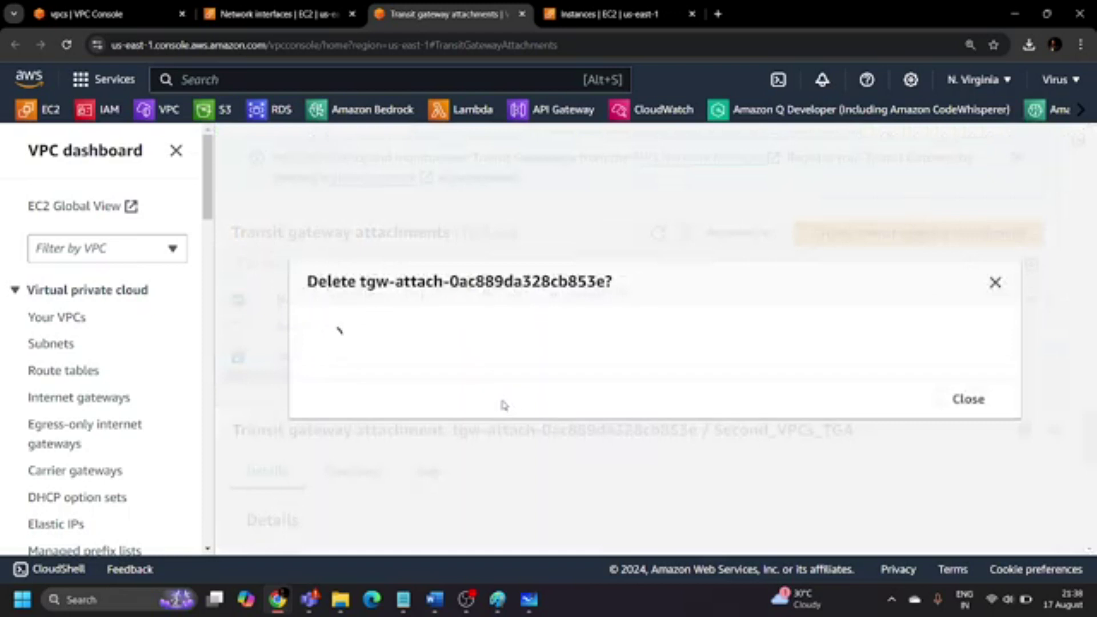
pyautogui.write('dele')
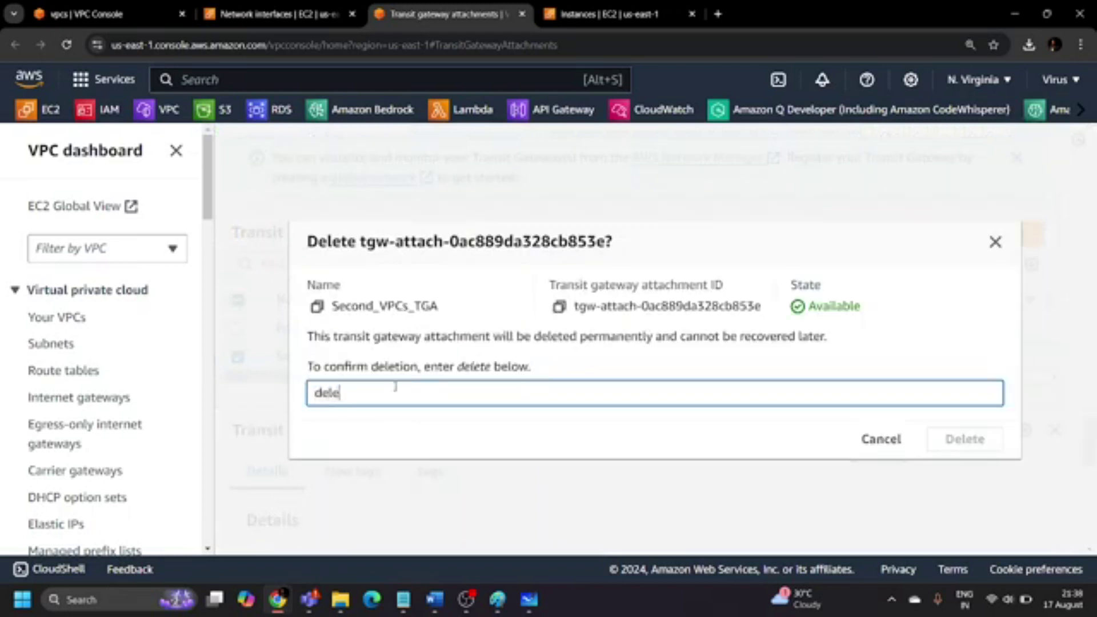
pyautogui.write('te')
pyautogui.click(961, 440)
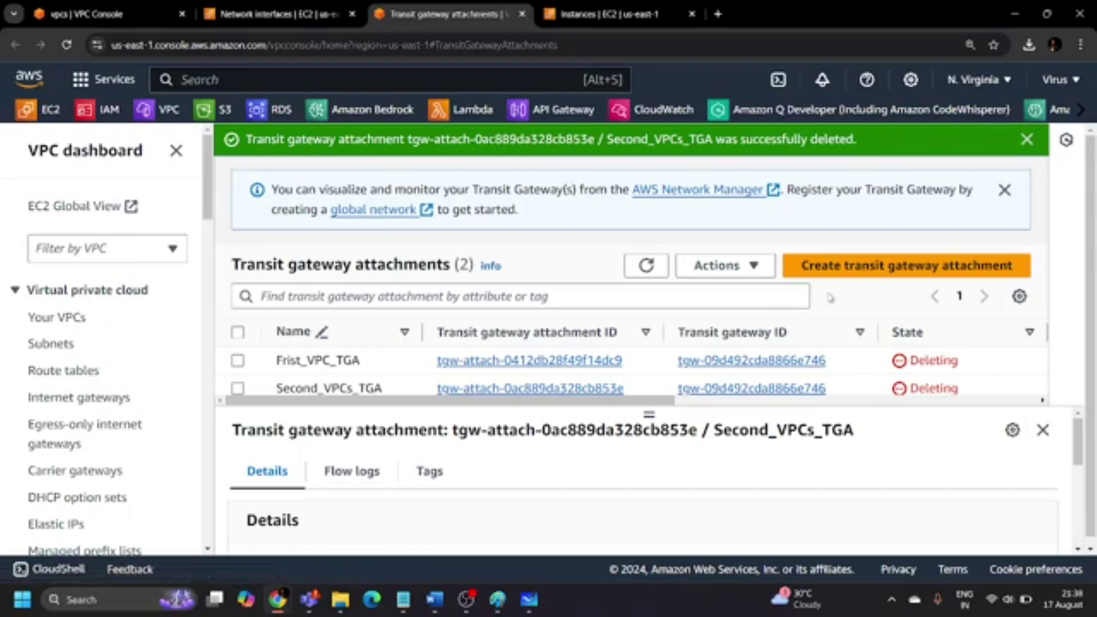
# Dismiss the notices above the transit gateway attachments and refresh the list to check the deletion status.
pyautogui.scroll(-1, 856, 274)
pyautogui.click(1004, 181)
pyautogui.click(1037, 141)
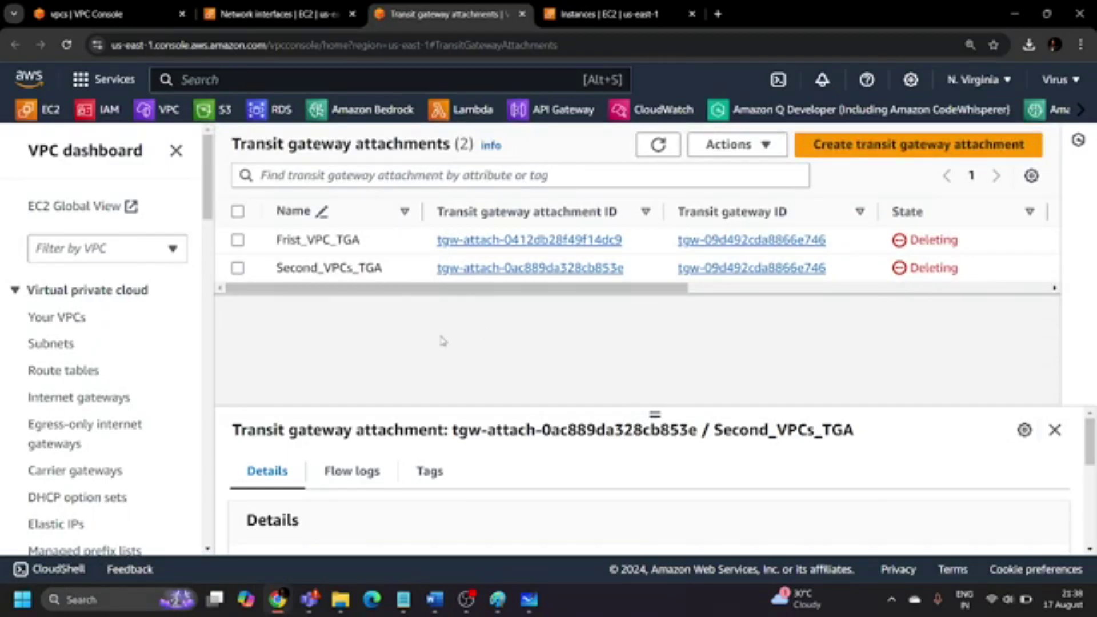
pyautogui.click(658, 145)
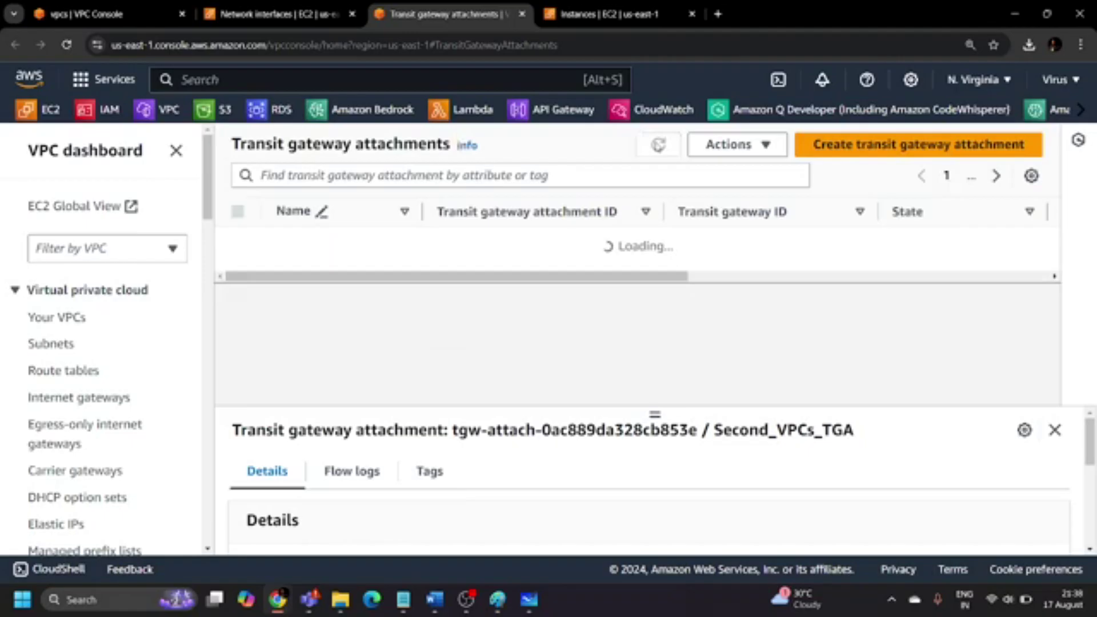
pyautogui.click(658, 146)
# Return to the network interfaces and retry deleting eni-0a98cff89740c3b7f, cancelling out of each deletion attempt.
pyautogui.click(268, 14)
pyautogui.click(872, 458)
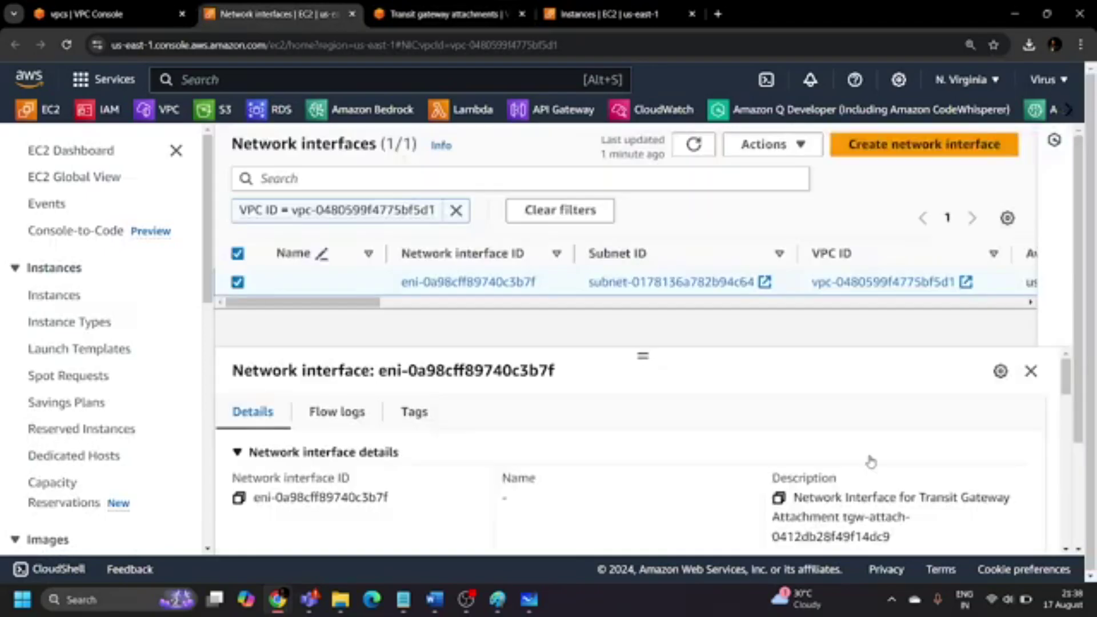
pyautogui.click(759, 146)
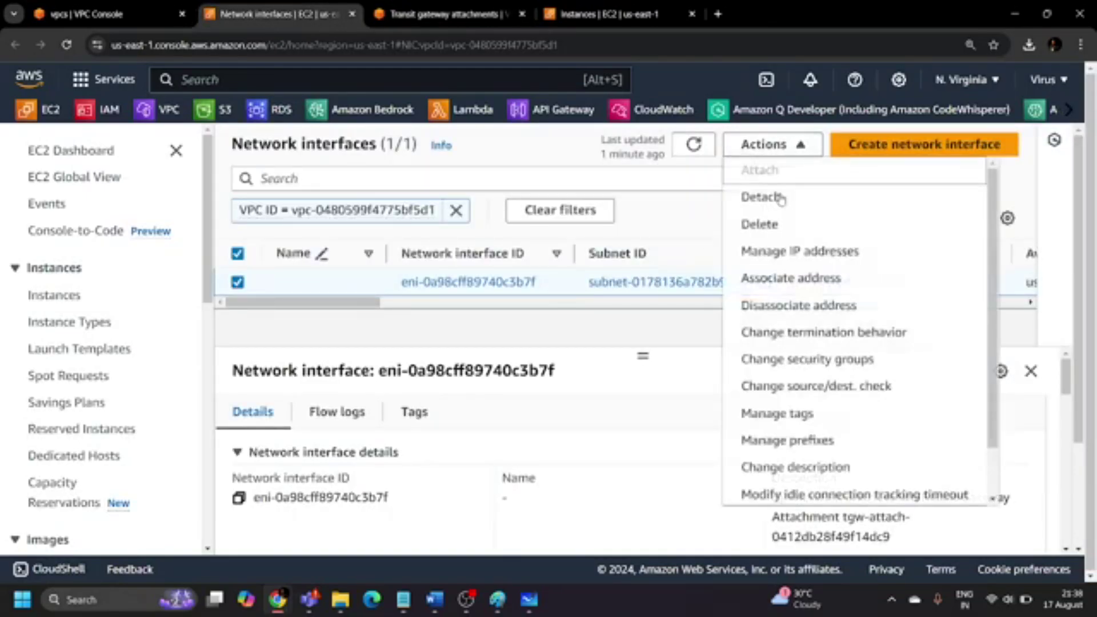
pyautogui.click(751, 222)
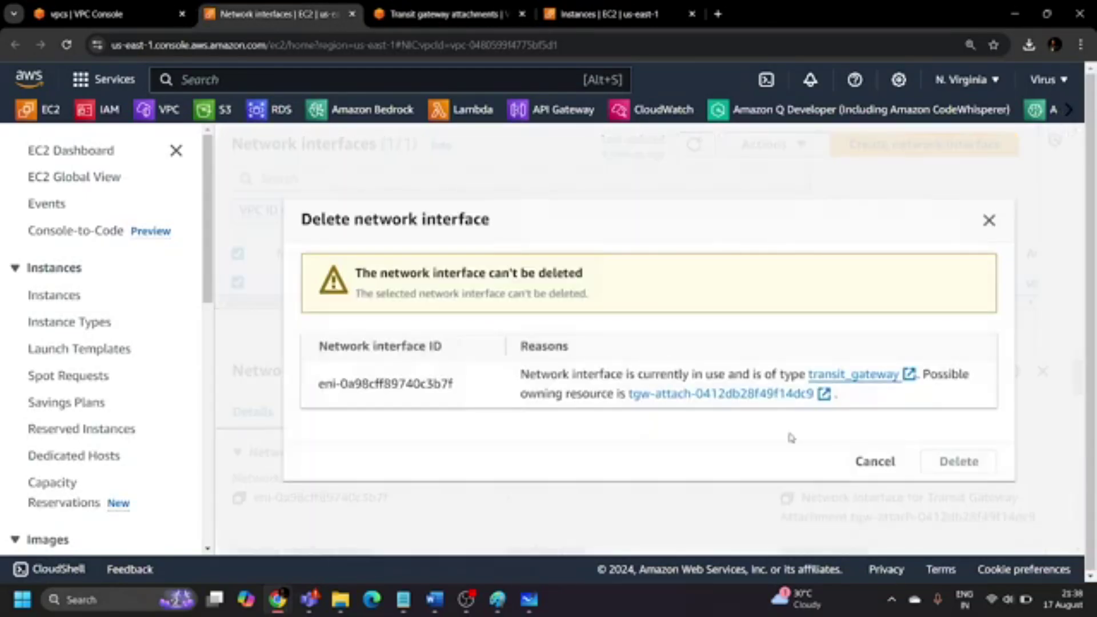
pyautogui.click(888, 461)
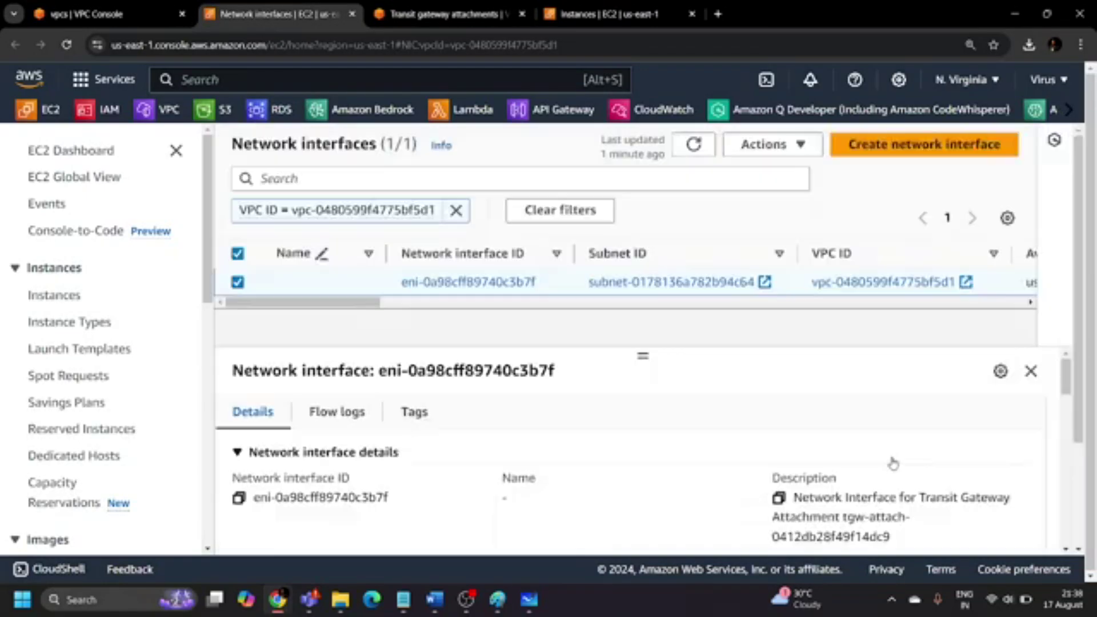
pyautogui.click(761, 145)
pyautogui.click(748, 222)
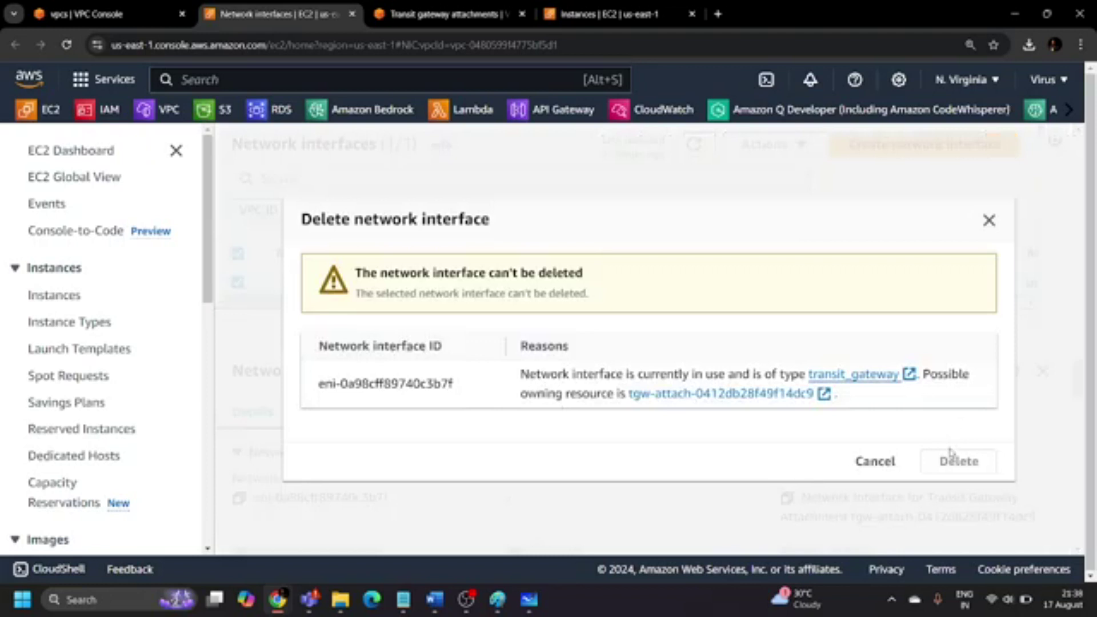
pyautogui.click(888, 461)
# Refresh the transit gateway attachments to check the deletion state of Frist_VPC_TGA and Second_VPCs_TGA, and close the Instances page.
pyautogui.click(463, 4)
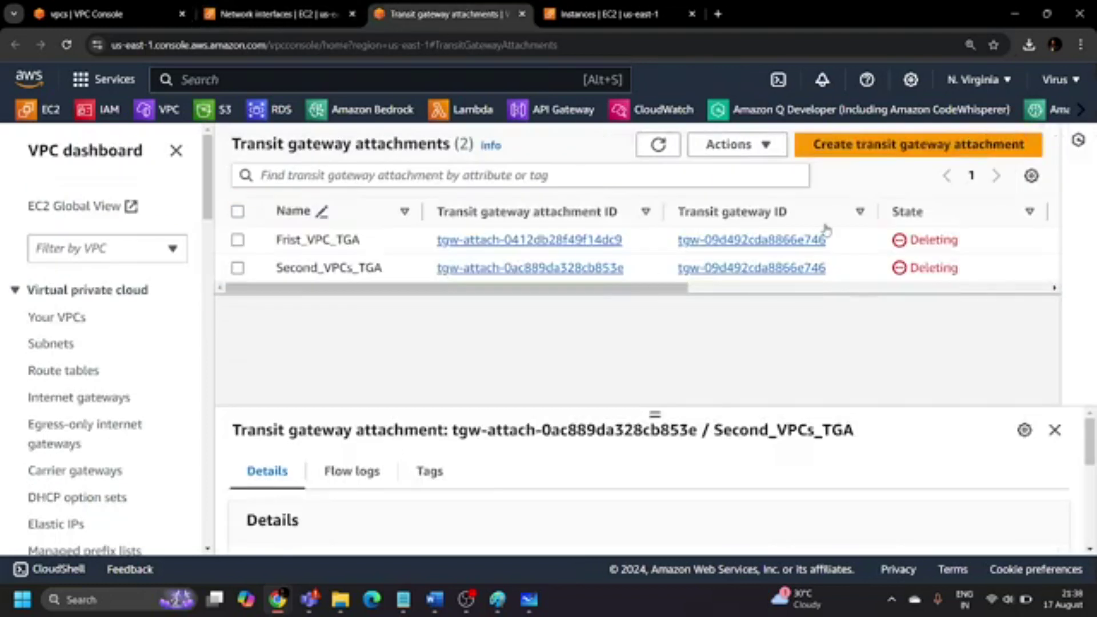
pyautogui.click(640, 148)
pyautogui.click(639, 148)
pyautogui.click(237, 211)
pyautogui.click(734, 145)
pyautogui.click(654, 358)
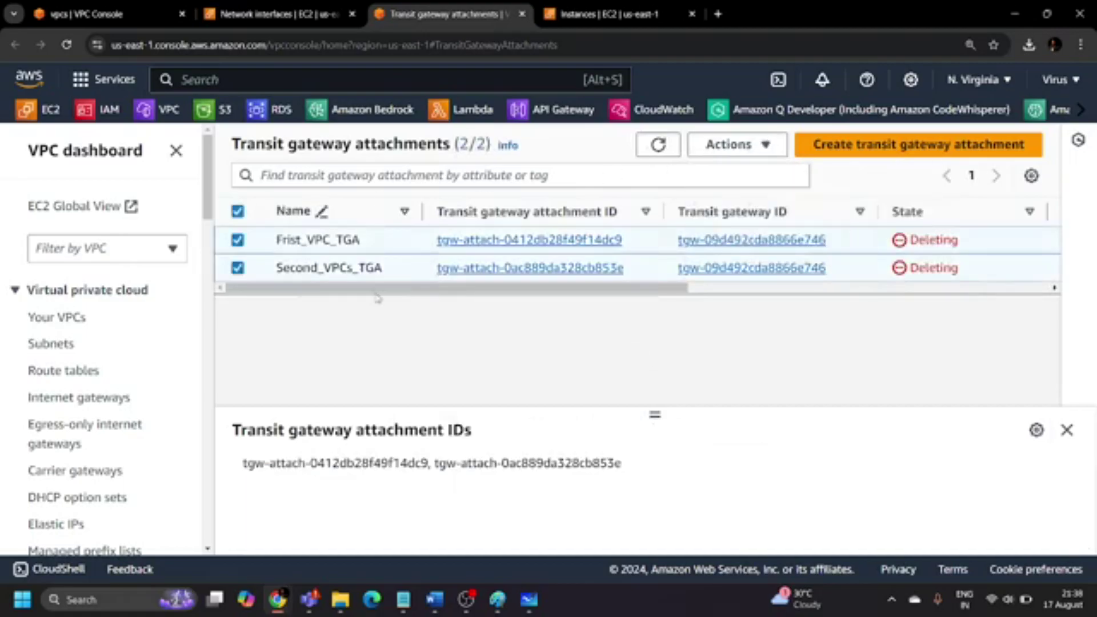
pyautogui.click(238, 212)
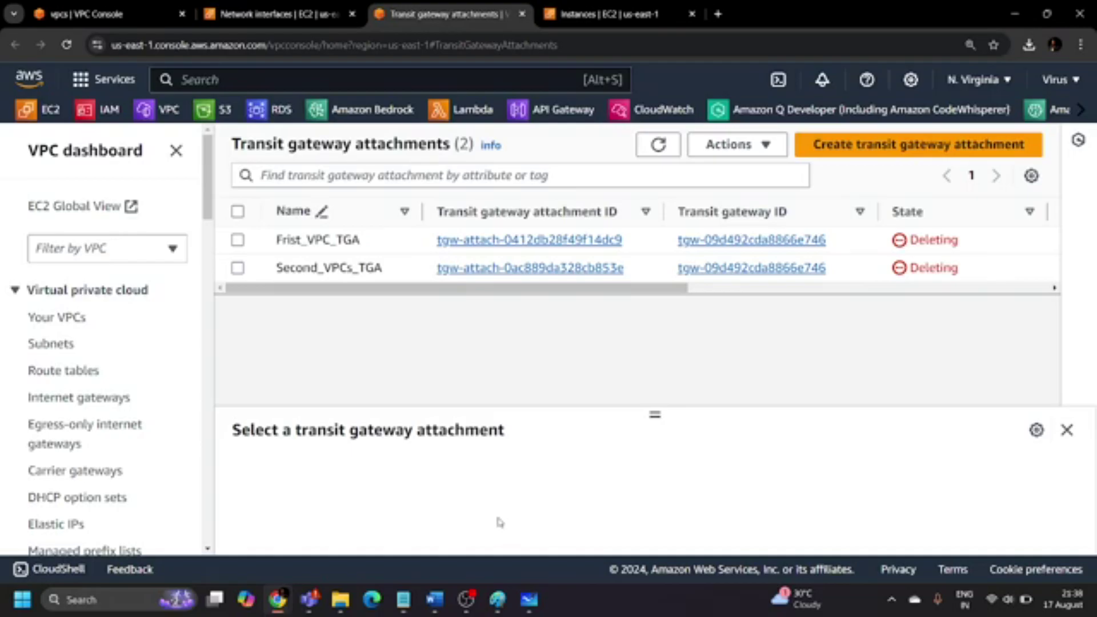
pyautogui.click(691, 14)
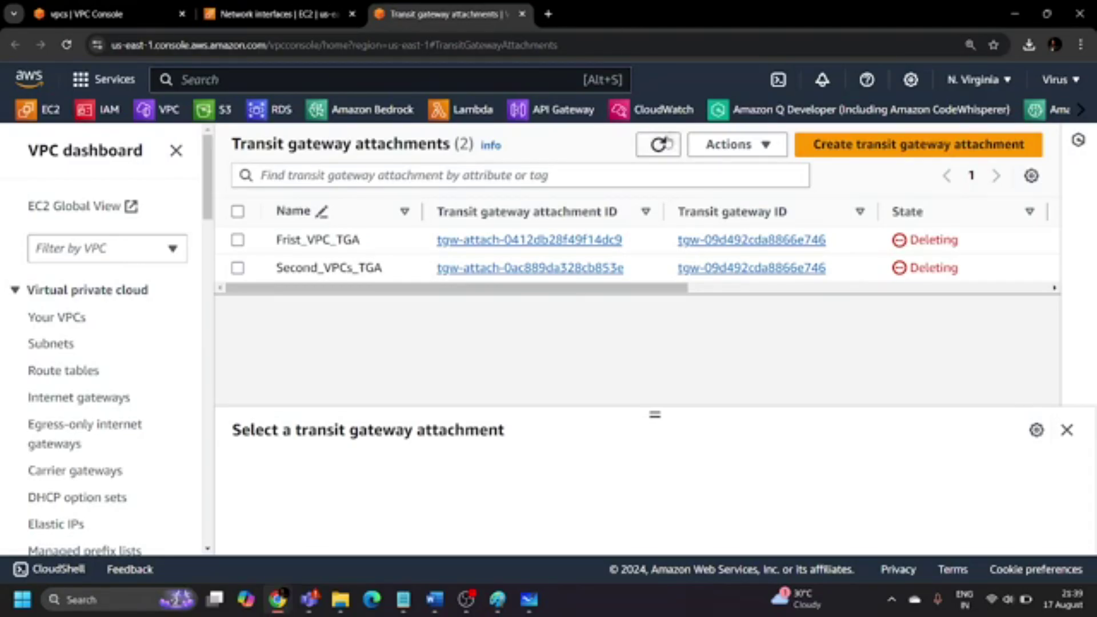
pyautogui.click(659, 145)
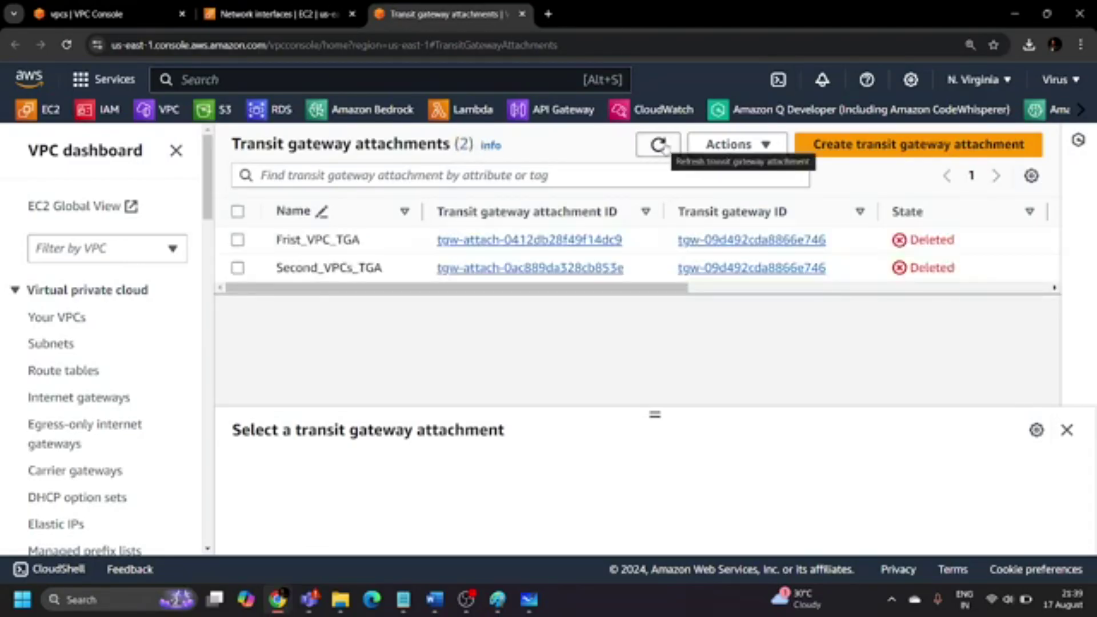
# Go back to the network interfaces and try once more to delete First_VPC's interface eni-0a98cff89740c3b7f.
pyautogui.click(309, 14)
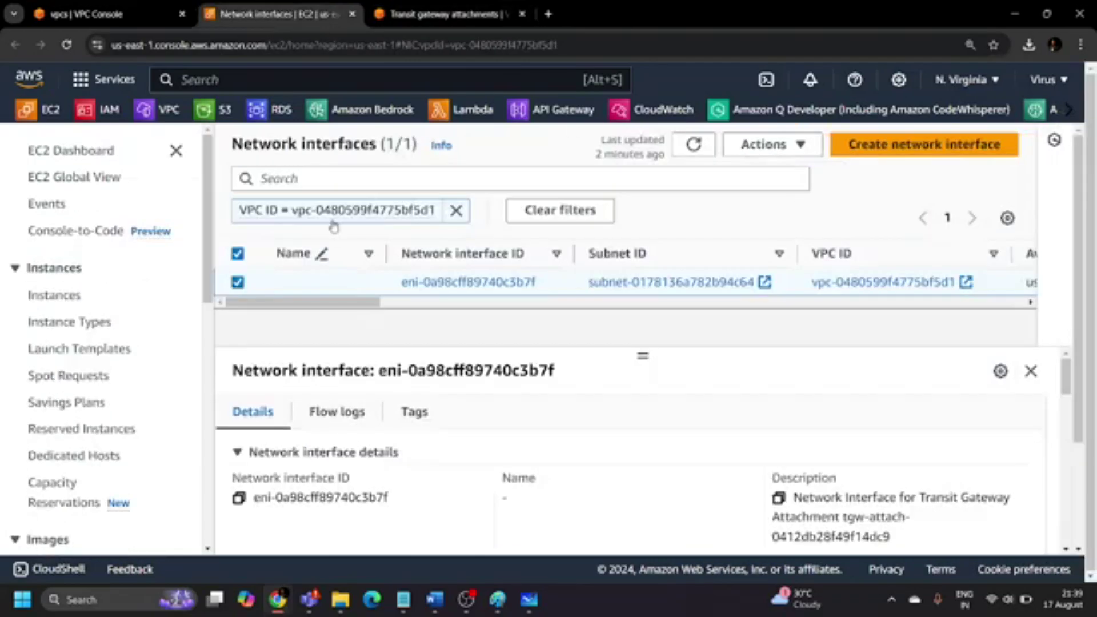
pyautogui.click(764, 144)
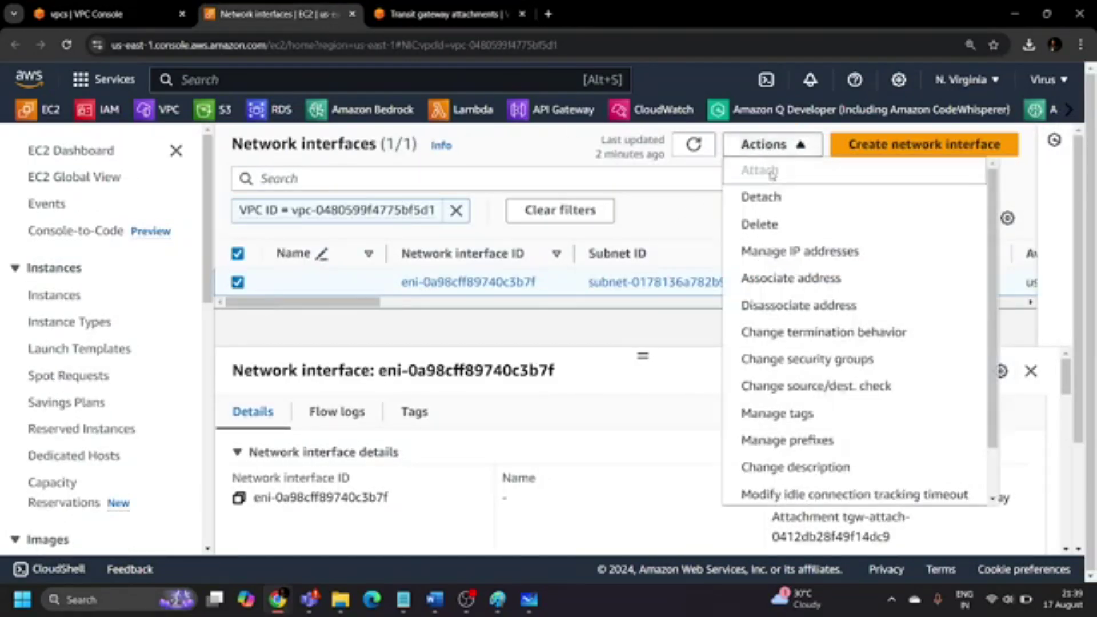
pyautogui.click(774, 231)
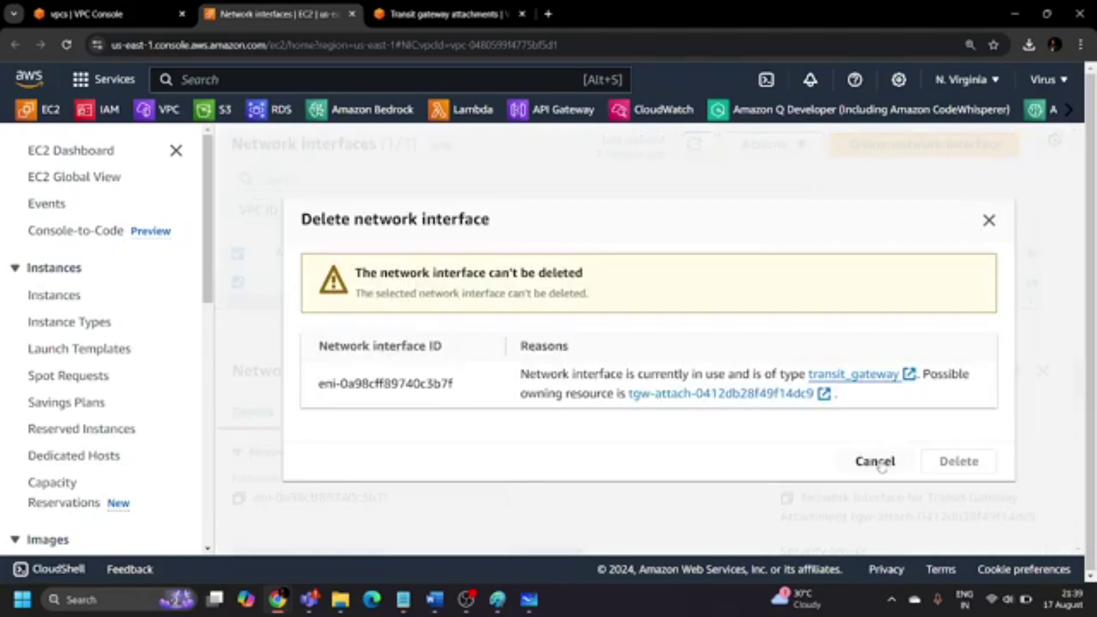